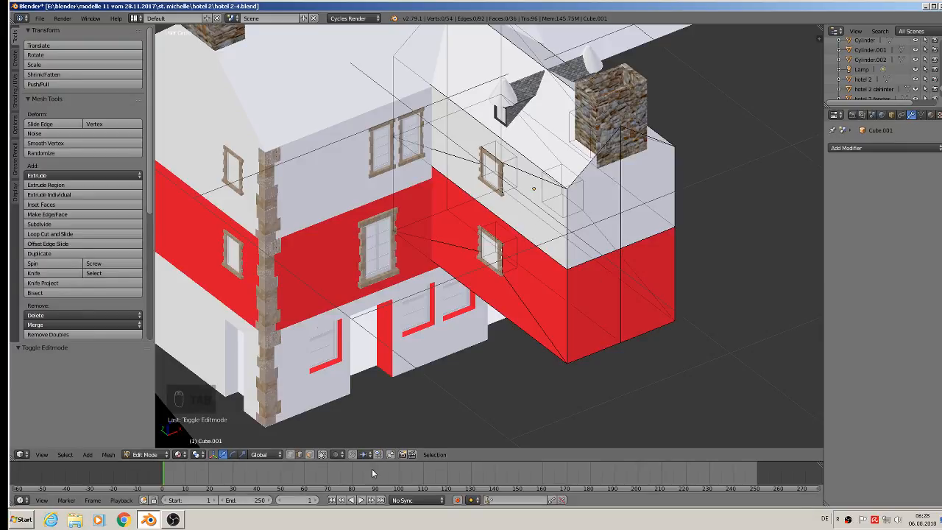
# - Limit selection to visible geometry and select the annex's roof edges at both eaves, ridge and outer gable, plus one upper corner edge
pyautogui.click(323, 455)
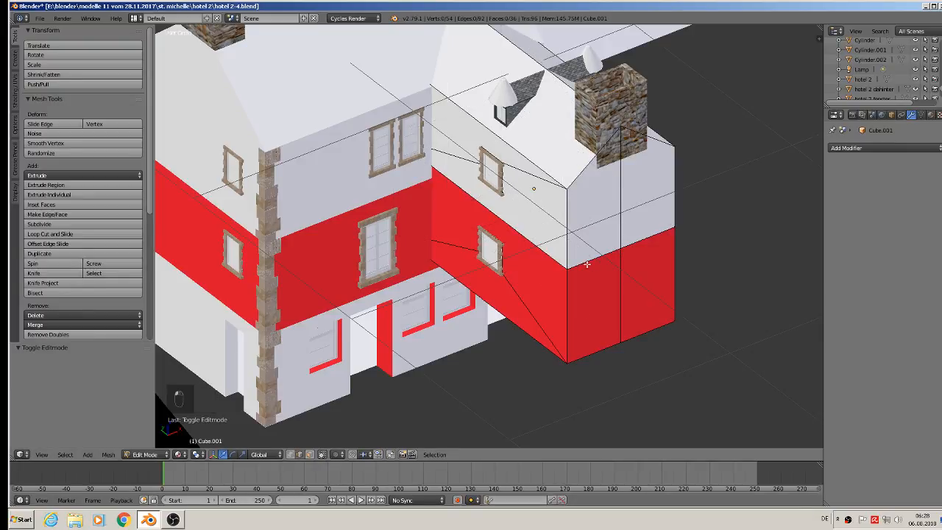
pyautogui.moveTo(579, 260); pyautogui.dragTo(508, 283, button='middle')
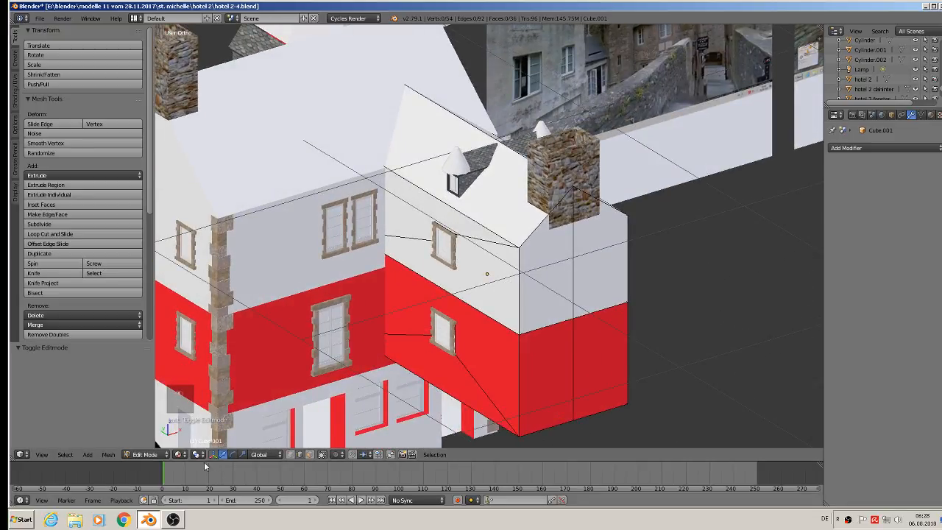
pyautogui.rightClick(486, 229)
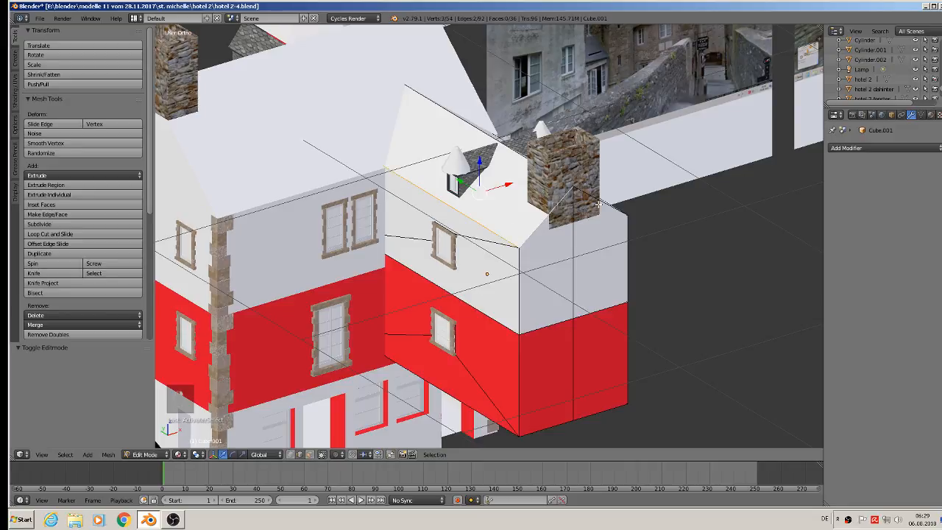
pyautogui.keyDown('shift'); pyautogui.rightClick(524, 155); pyautogui.keyUp('shift')
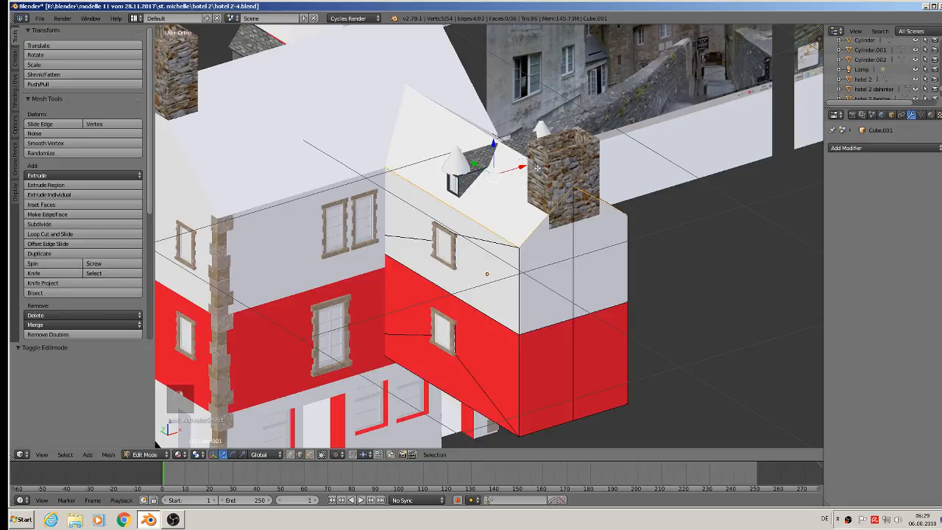
pyautogui.moveTo(524, 155); pyautogui.dragTo(480, 231, button='middle')
pyautogui.keyDown('shift'); pyautogui.rightClick(557, 228); pyautogui.keyUp('shift')
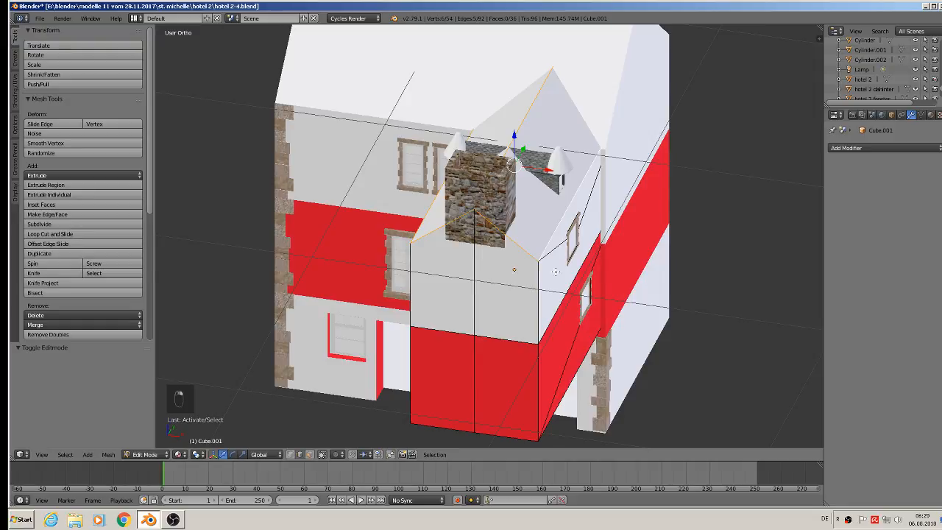
pyautogui.moveTo(545, 293); pyautogui.dragTo(517, 278, button='middle')
pyautogui.keyDown('shift'); pyautogui.rightClick(483, 293); pyautogui.keyUp('shift')
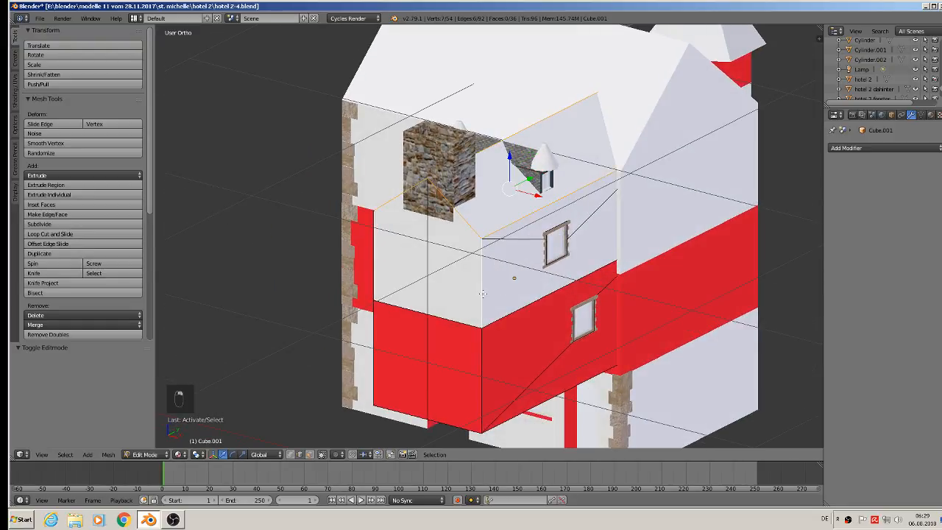
# - Add one side wall's floor line, the outer gable wall's floor line and base, the lower corner and the side wall's base to the selection
pyautogui.keyDown('shift'); pyautogui.rightClick(498, 322); pyautogui.keyUp('shift')
pyautogui.keyDown('shift'); pyautogui.rightClick(456, 322); pyautogui.keyUp('shift')
pyautogui.keyDown('shift'); pyautogui.rightClick(413, 314); pyautogui.keyUp('shift')
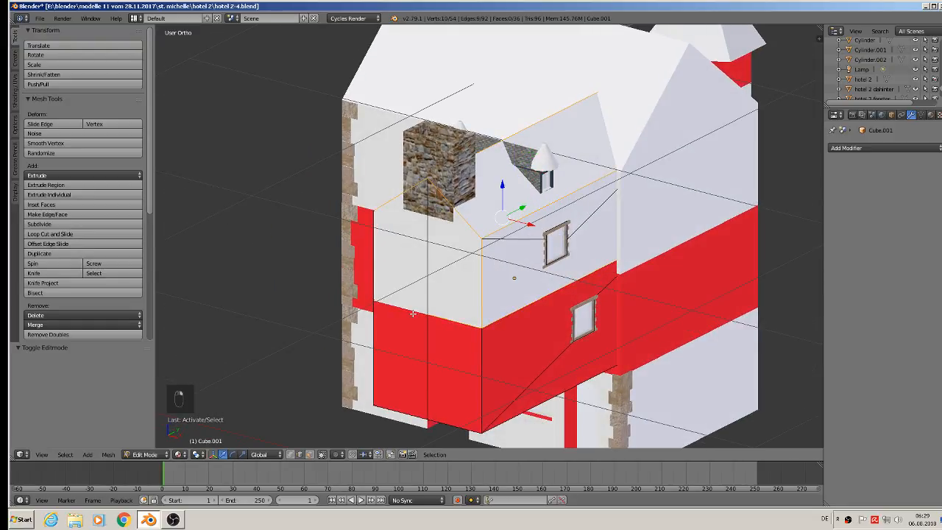
pyautogui.keyDown('shift'); pyautogui.rightClick(398, 410); pyautogui.keyUp('shift')
pyautogui.keyDown('shift'); pyautogui.rightClick(453, 424); pyautogui.keyUp('shift')
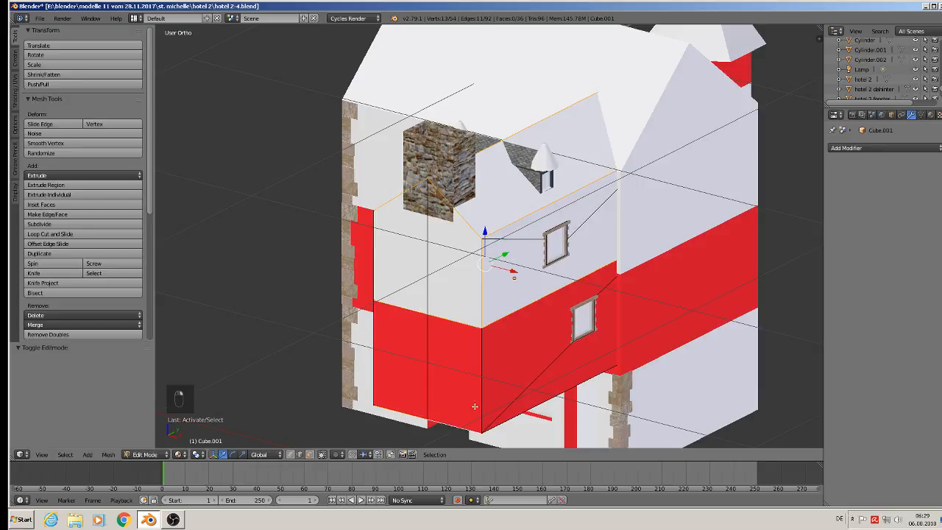
pyautogui.keyDown('shift'); pyautogui.rightClick(492, 379); pyautogui.keyUp('shift')
pyautogui.keyDown('shift'); pyautogui.rightClick(544, 409); pyautogui.keyUp('shift')
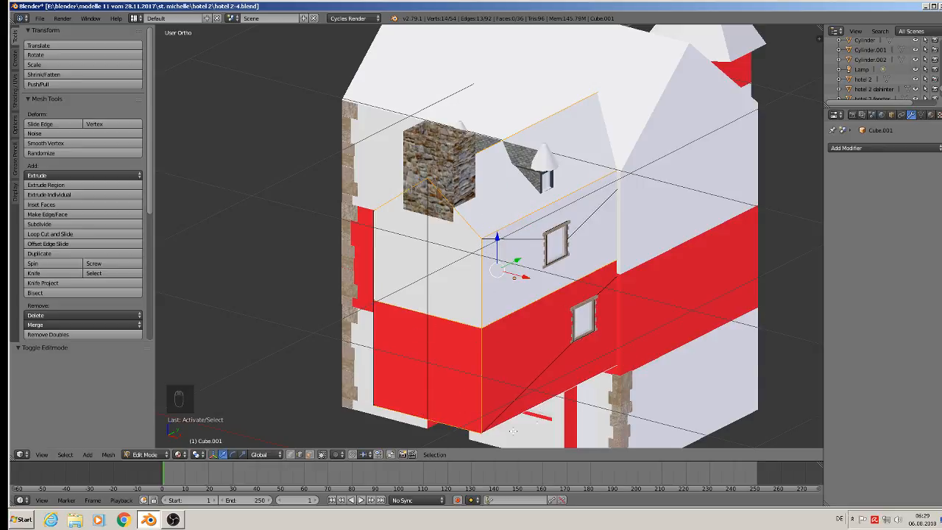
# - Add the opposite side wall's floor line, outer corner edges and base edge to the selection, and mark all selected edges as seams
pyautogui.moveTo(436, 258); pyautogui.dragTo(568, 273, button='middle')
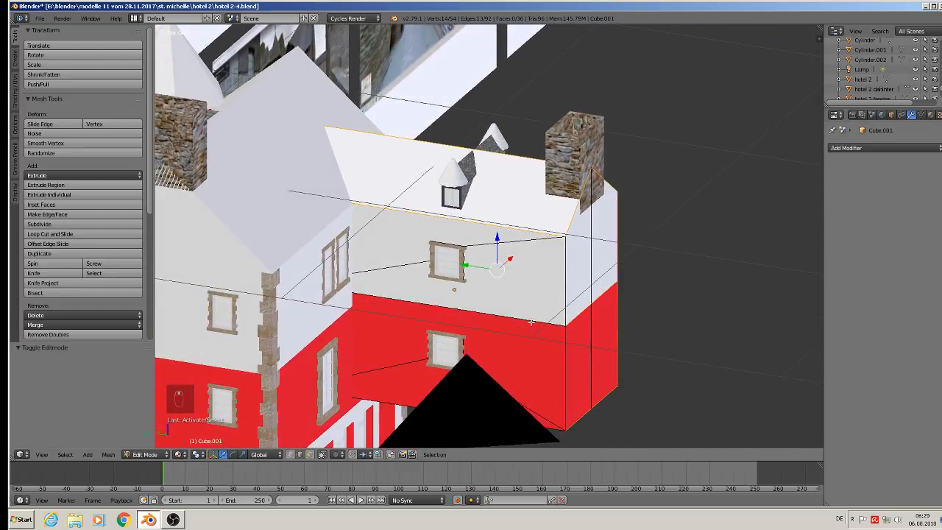
pyautogui.keyDown('shift'); pyautogui.rightClick(516, 313); pyautogui.keyUp('shift')
pyautogui.keyDown('shift'); pyautogui.rightClick(564, 274); pyautogui.keyUp('shift')
pyautogui.keyDown('shift'); pyautogui.rightClick(564, 364); pyautogui.keyUp('shift')
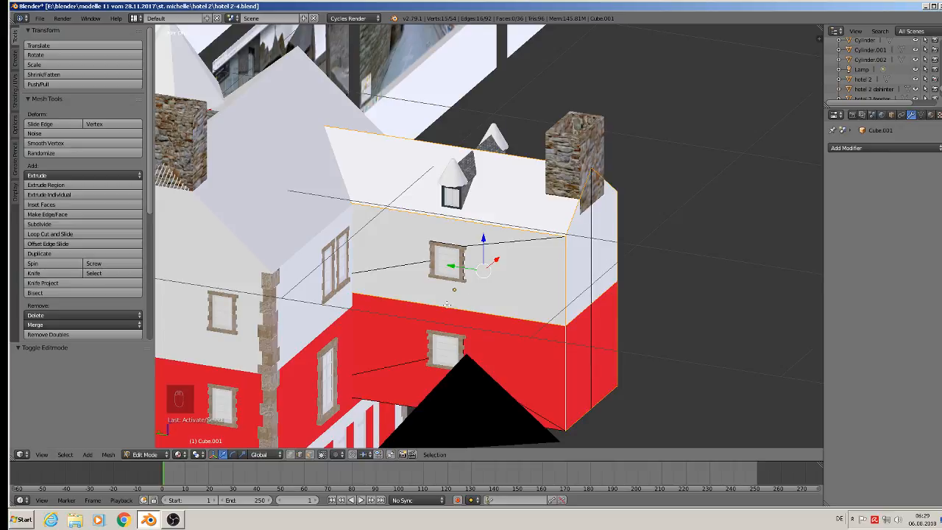
pyautogui.moveTo(446, 304); pyautogui.dragTo(415, 389, button='middle')
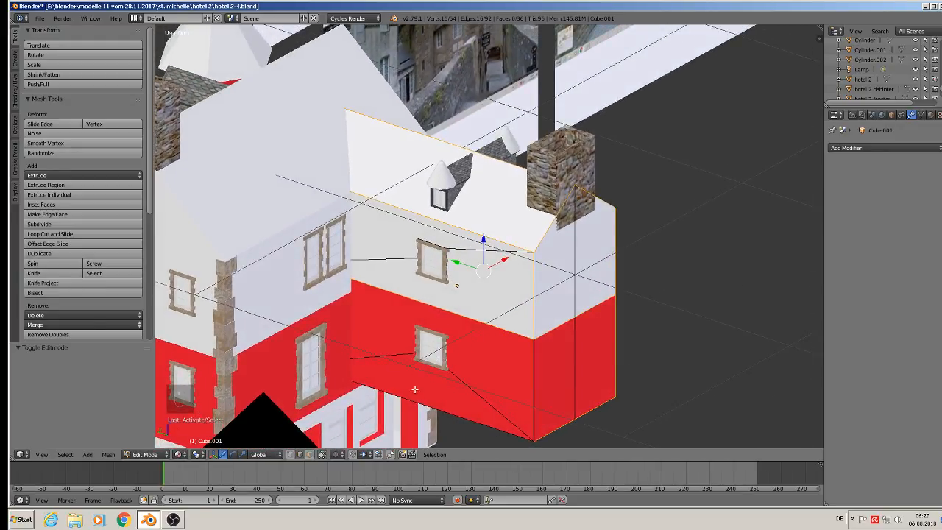
pyautogui.keyDown('shift'); pyautogui.rightClick(415, 389); pyautogui.keyUp('shift')
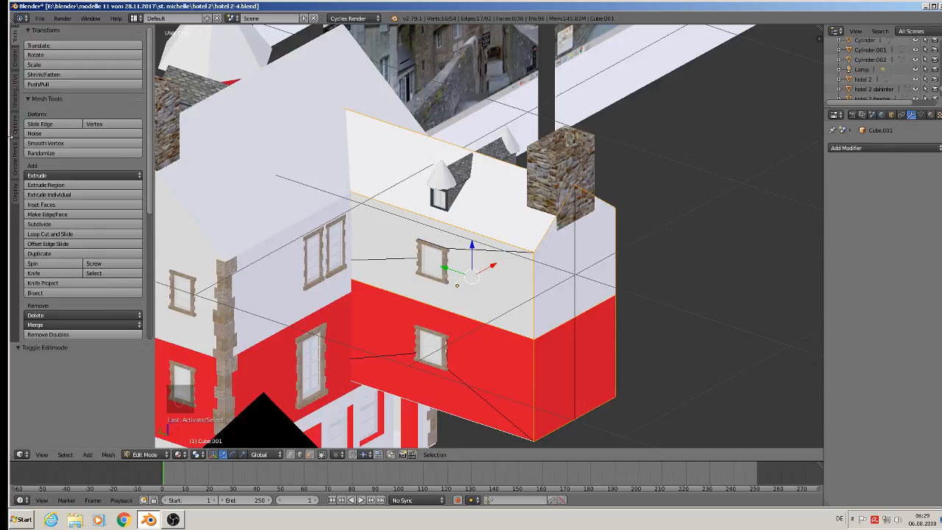
pyautogui.click(15, 96)
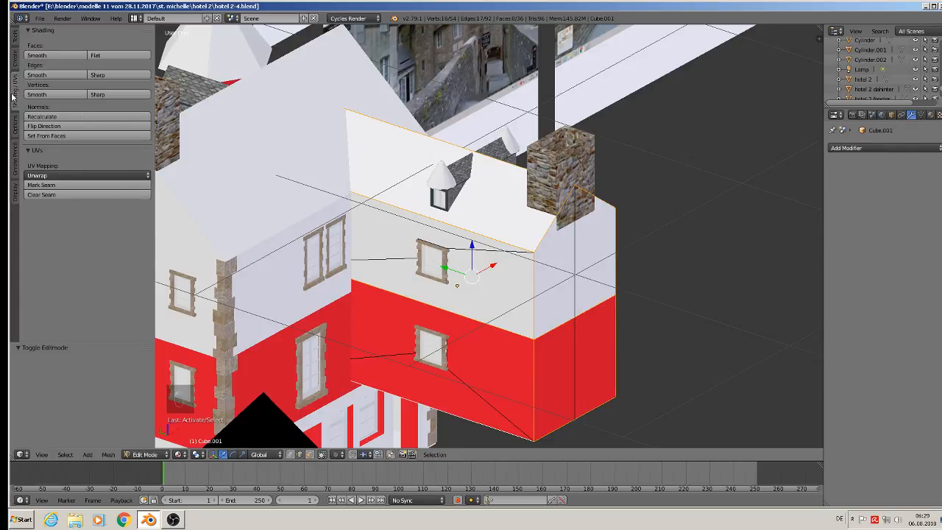
pyautogui.click(63, 185)
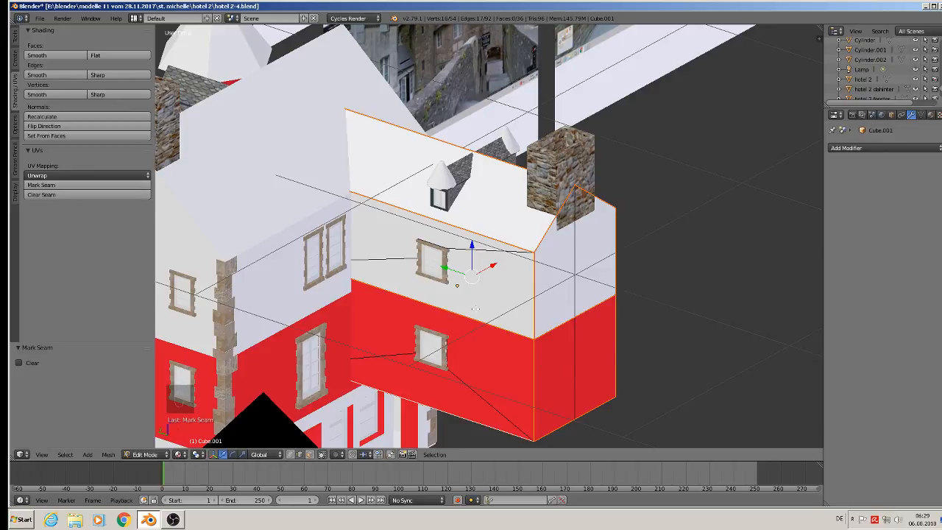
# - Display the model in wireframe and add the two sloping roof edges at the annex's inner gable to the selection
pyautogui.moveTo(488, 301)
pyautogui.mouseDown(button='middle')
pyautogui.moveTo(506, 231)
pyautogui.moveTo(490, 298)
pyautogui.mouseUp(button='middle')
pyautogui.press('z')
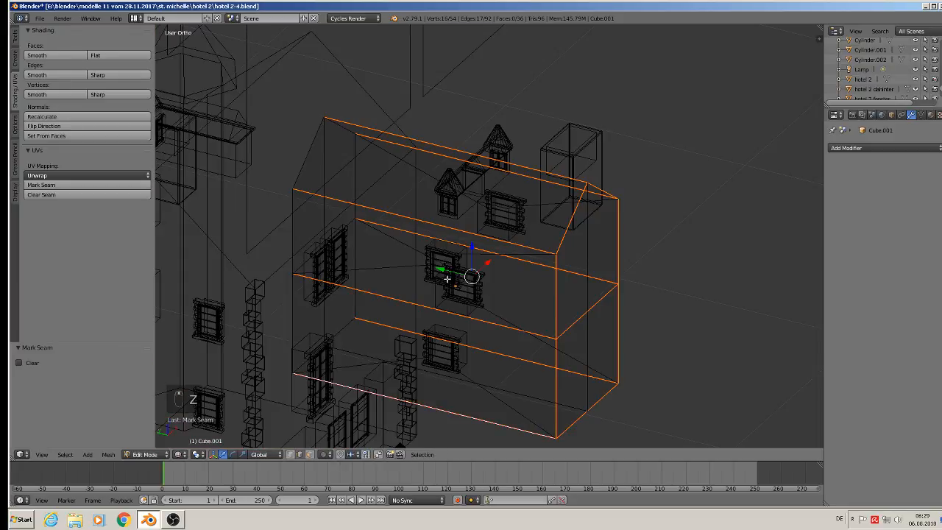
pyautogui.moveTo(349, 189); pyautogui.dragTo(342, 131, button='middle')
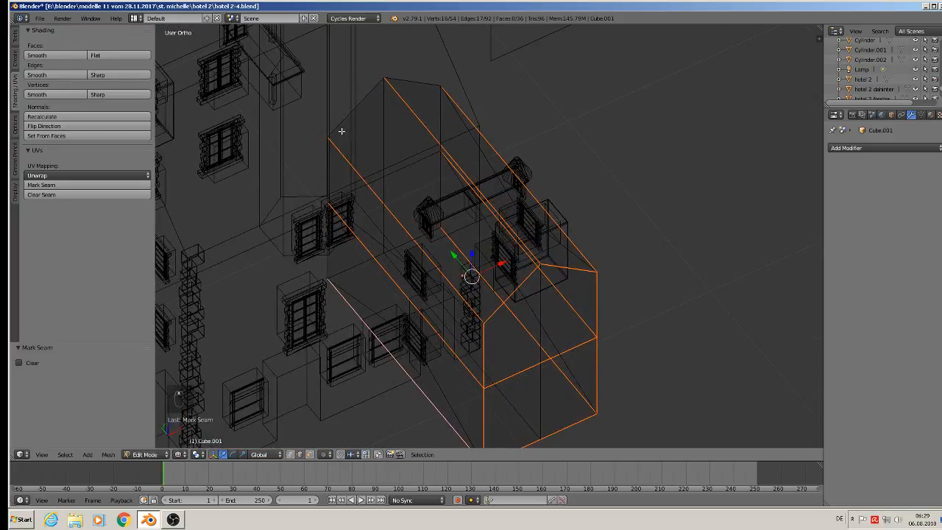
pyautogui.keyDown('shift'); pyautogui.rightClick(373, 89); pyautogui.keyUp('shift')
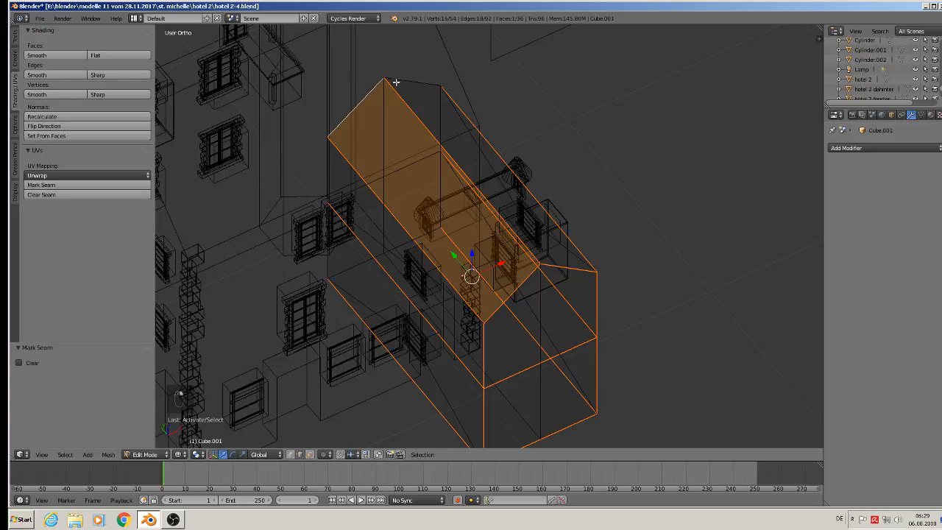
pyautogui.keyDown('shift'); pyautogui.rightClick(396, 83); pyautogui.keyUp('shift')
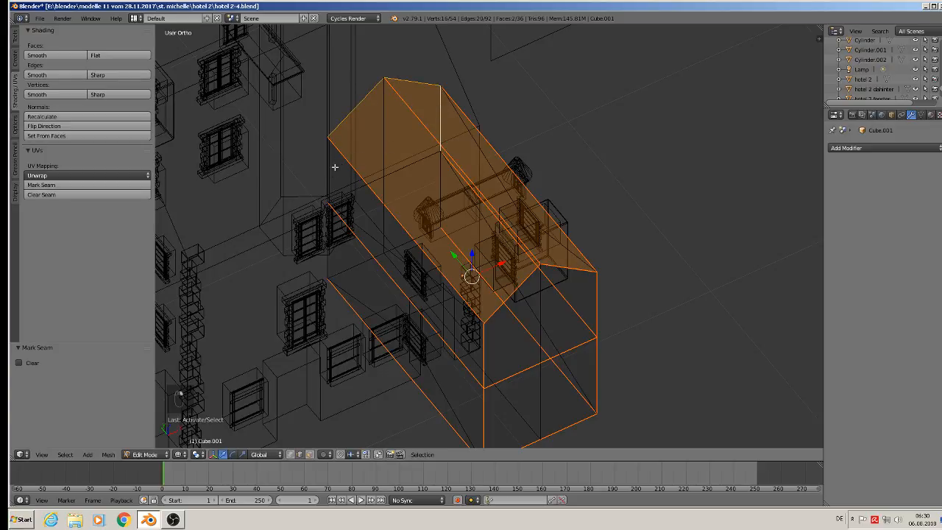
# - Add the inner end wall's vertical corner edges and base edges to the selection and mark the selected edges as seams
pyautogui.moveTo(349, 187)
pyautogui.mouseDown(button='middle')
pyautogui.moveTo(385, 192)
pyautogui.moveTo(362, 192)
pyautogui.mouseUp(button='middle')
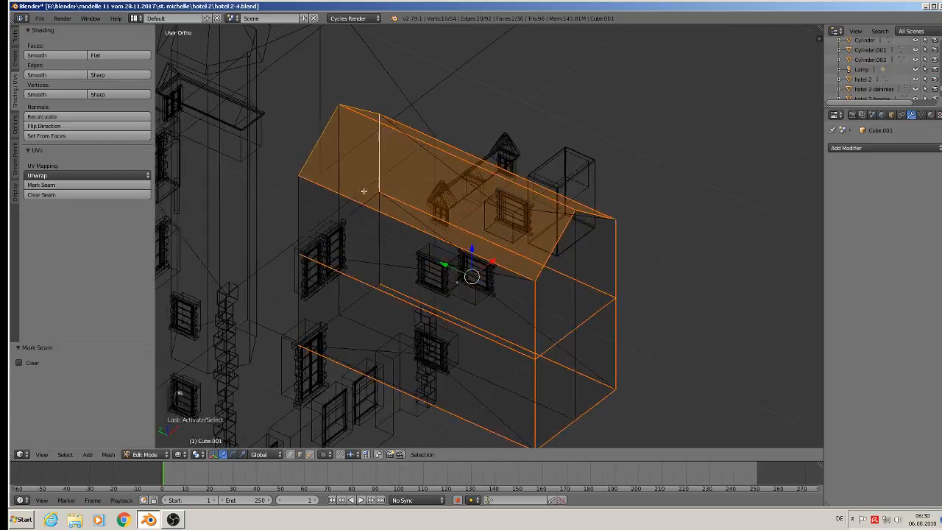
pyautogui.keyDown('shift'); pyautogui.rightClick(305, 315); pyautogui.keyUp('shift')
pyautogui.keyDown('shift'); pyautogui.rightClick(378, 245); pyautogui.keyUp('shift')
pyautogui.moveTo(378, 245); pyautogui.dragTo(378, 250, button='middle')
pyautogui.keyDown('shift'); pyautogui.rightClick(357, 337); pyautogui.keyUp('shift')
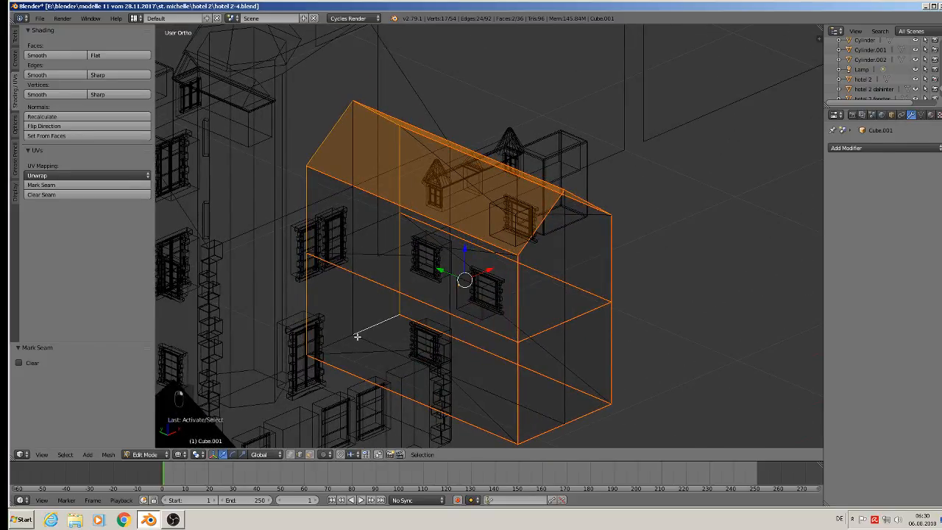
pyautogui.keyDown('shift'); pyautogui.rightClick(342, 338); pyautogui.keyUp('shift')
pyautogui.moveTo(373, 316); pyautogui.dragTo(435, 374, button='middle')
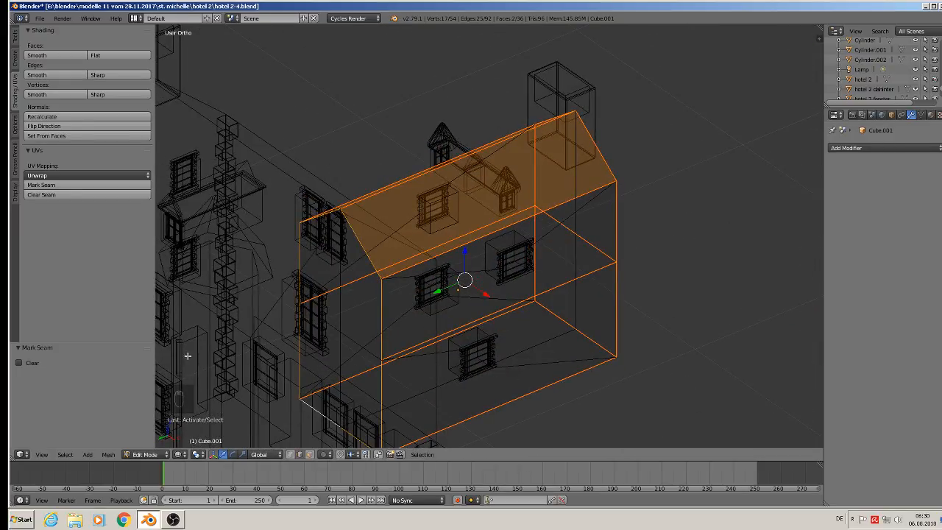
pyautogui.click(58, 187)
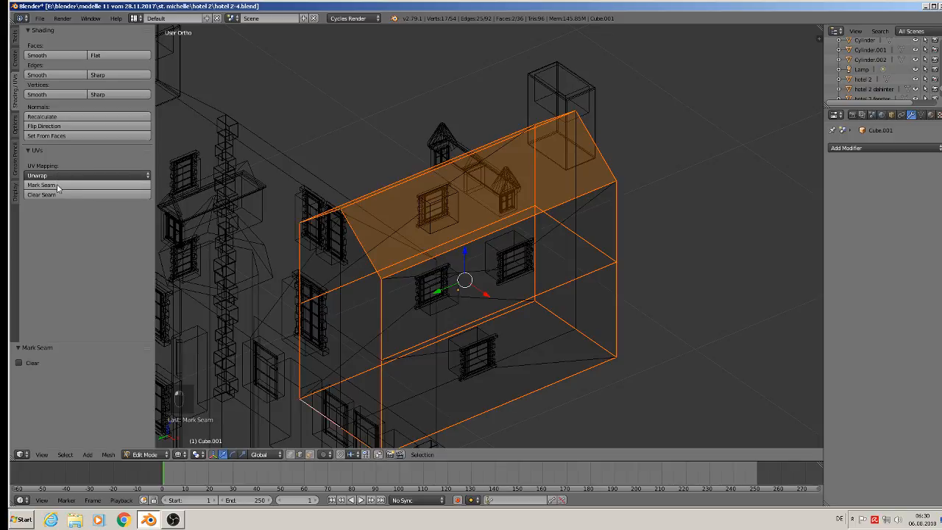
# - Set the viewport shading to Material and return the annex to Object Mode
pyautogui.moveTo(440, 241); pyautogui.dragTo(449, 316, button='middle')
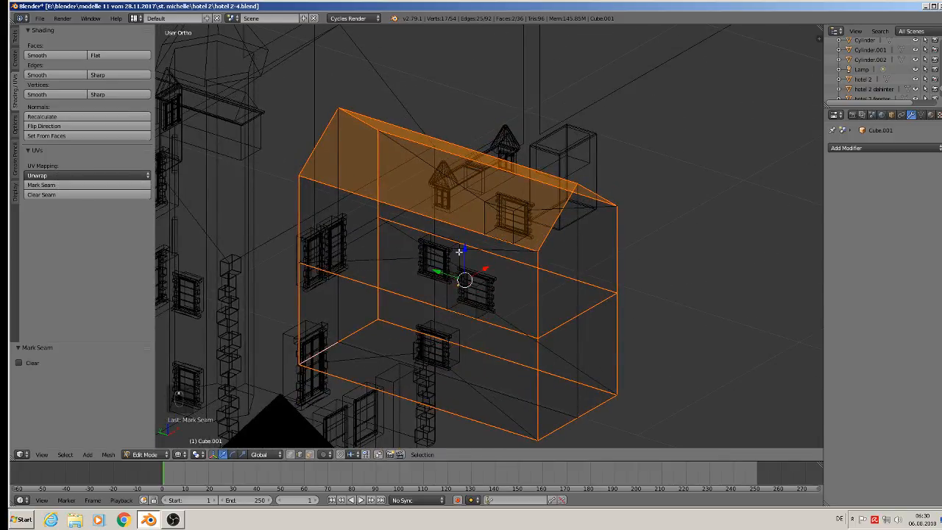
pyautogui.click(179, 454)
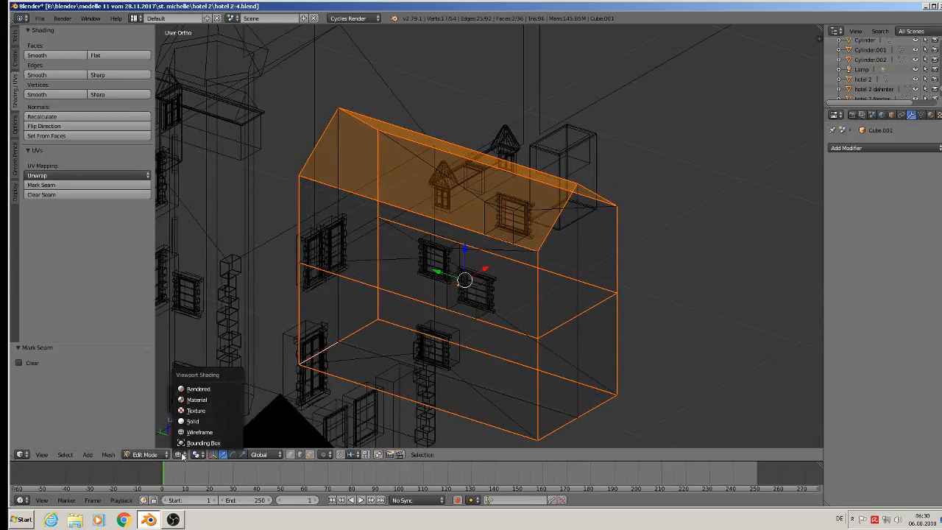
pyautogui.click(197, 399)
pyautogui.press('Tab')
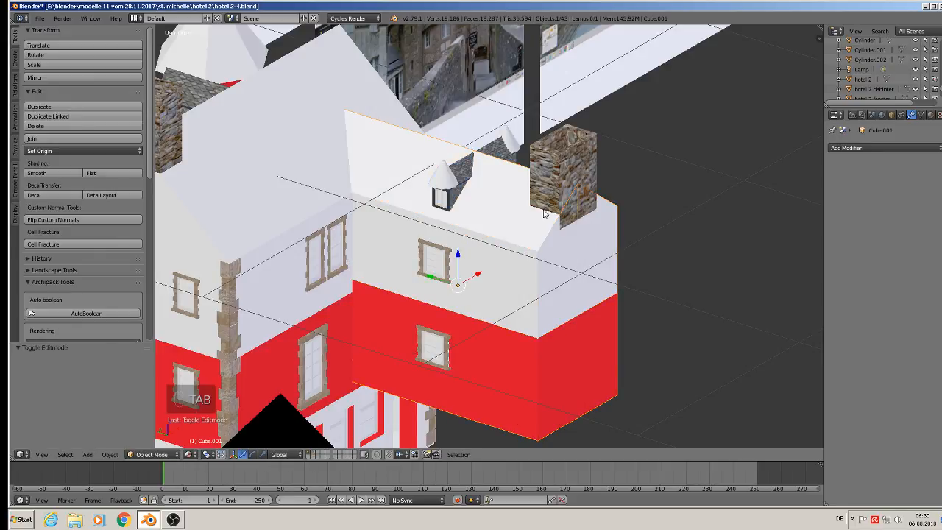
# - Save the file and display the annex's material settings
pyautogui.click(39, 20)
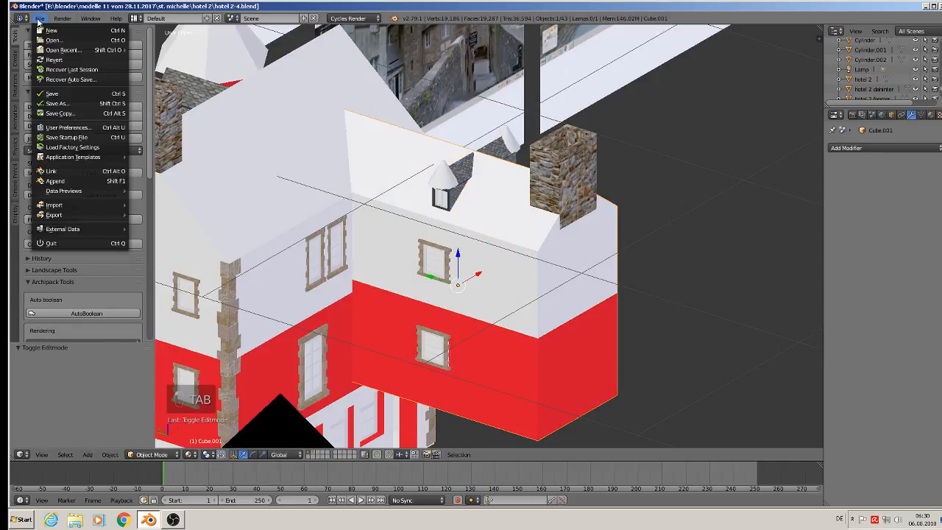
pyautogui.click(54, 94)
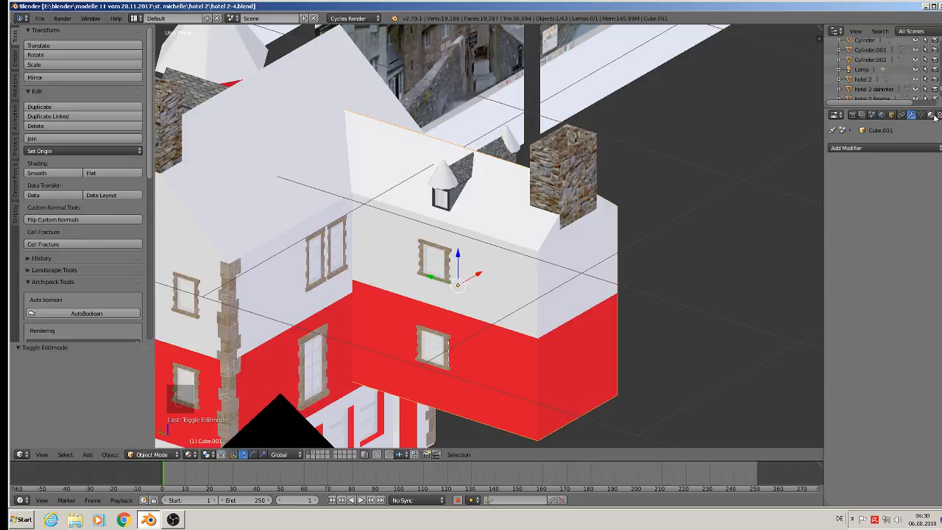
pyautogui.click(932, 116)
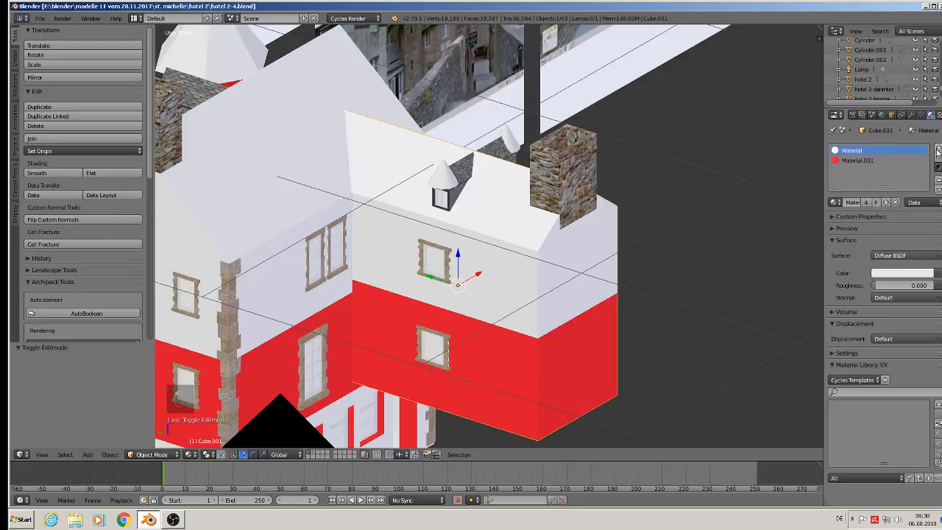
pyautogui.click(937, 149)
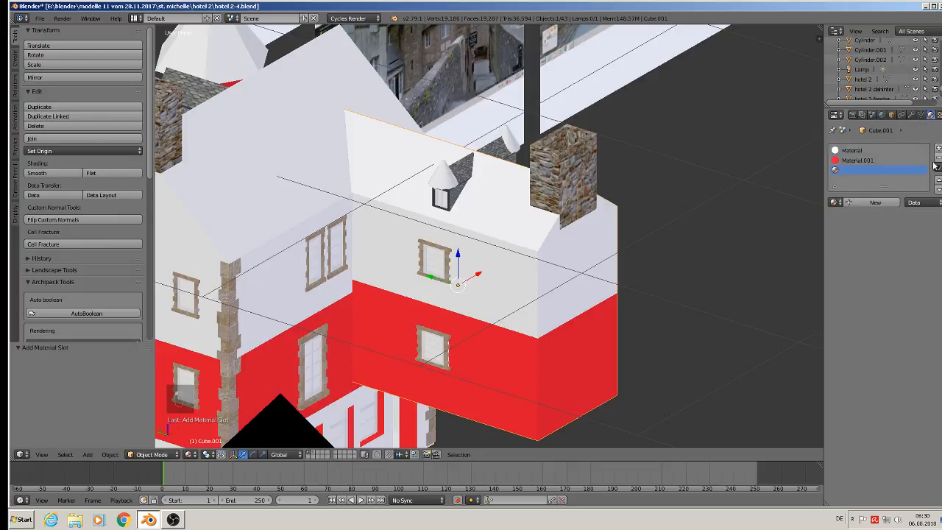
pyautogui.click(872, 202)
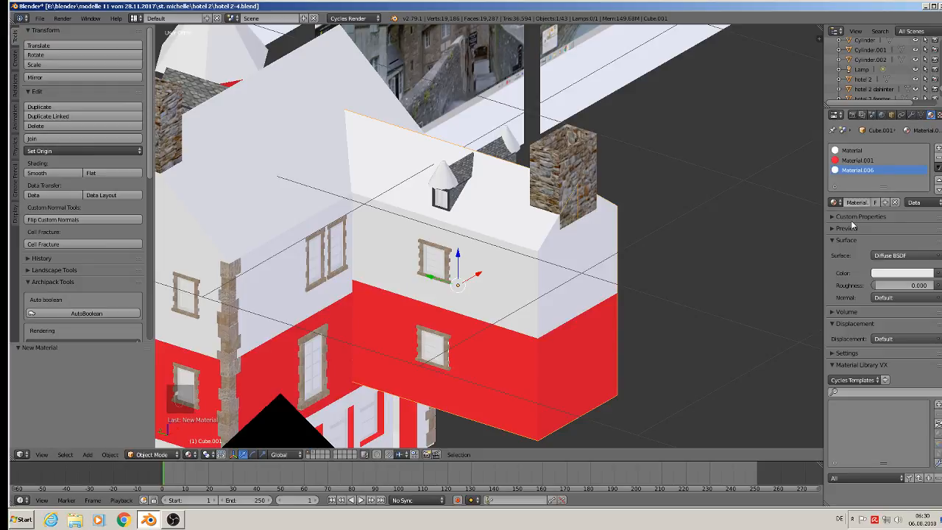
pyautogui.click(938, 158)
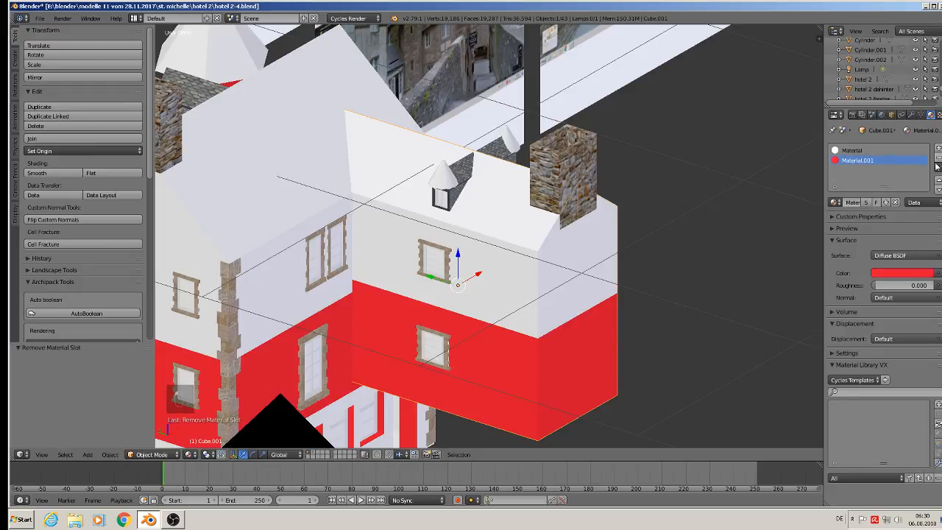
# - Add a third material slot to the annex and fill it with the existing littitle roof material
pyautogui.click(938, 148)
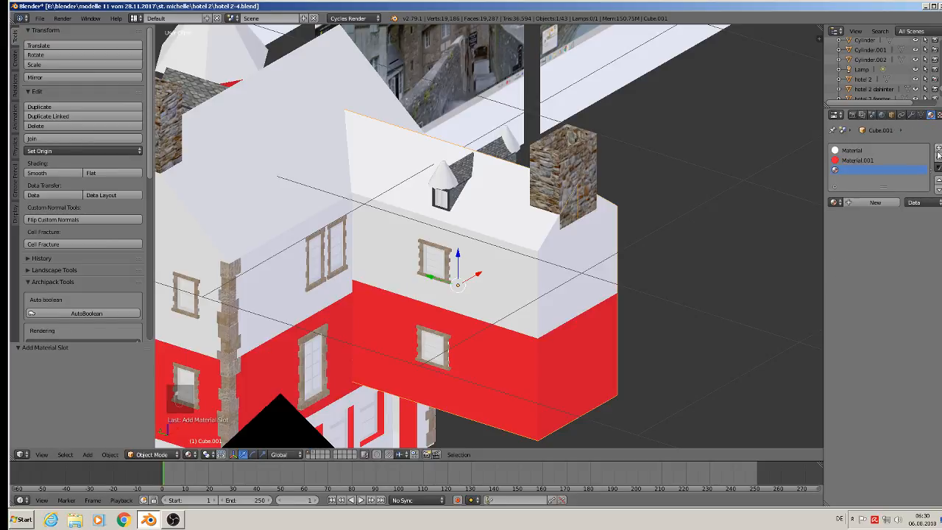
pyautogui.click(834, 202)
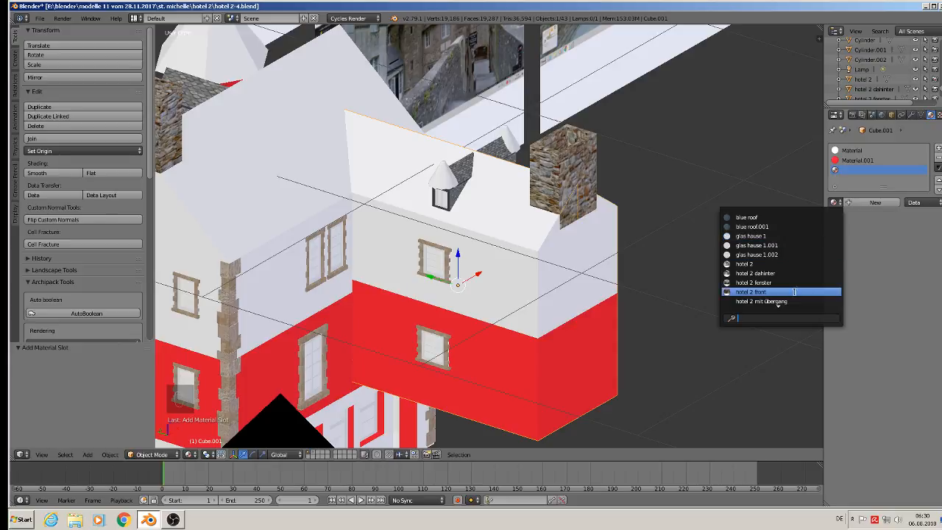
pyautogui.scroll(-3, 792, 295)
pyautogui.scroll(-7, 793, 294)
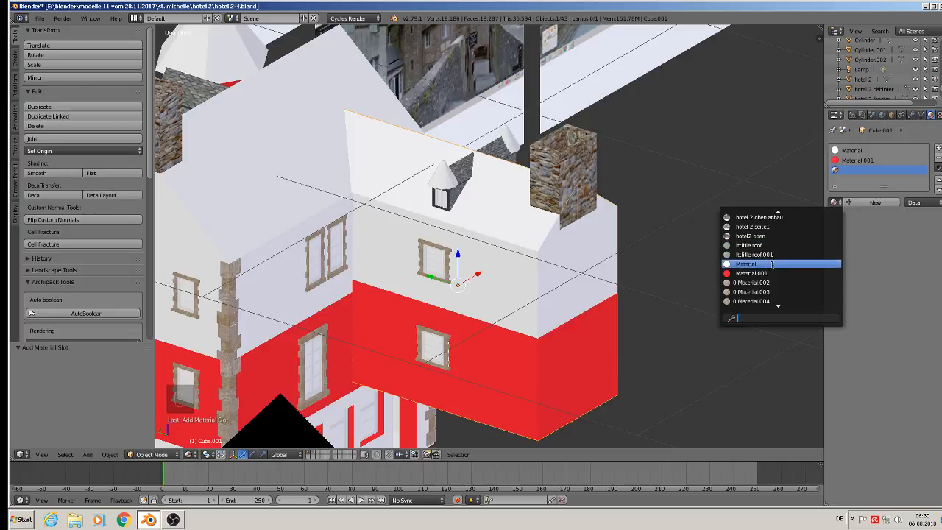
pyautogui.click(766, 245)
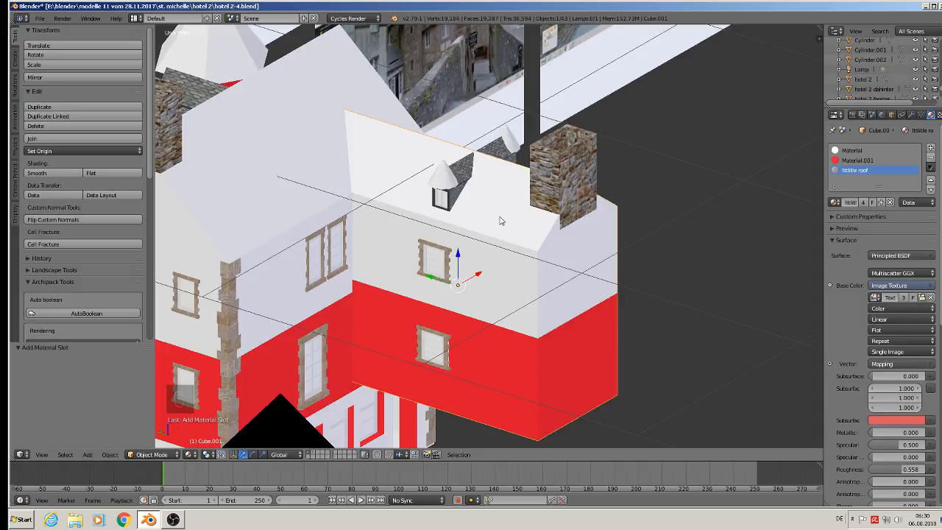
# - In Edit Mode, assign the littitle roof material to the annex's two selected roof faces and unwrap them
pyautogui.press('Tab')
pyautogui.moveTo(498, 221); pyautogui.dragTo(616, 233, button='middle')
pyautogui.click(845, 203)
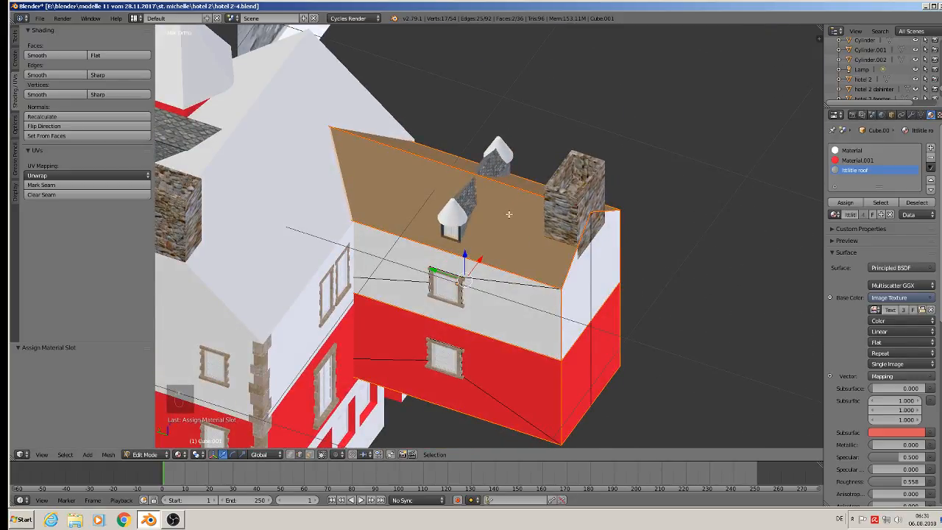
pyautogui.press('u')
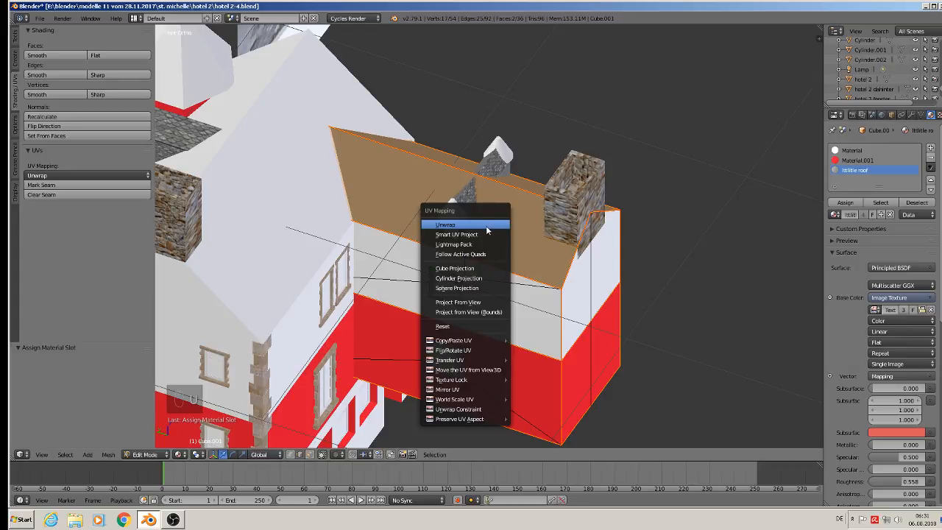
pyautogui.click(489, 225)
pyautogui.moveTo(487, 237); pyautogui.dragTo(436, 249, button='middle')
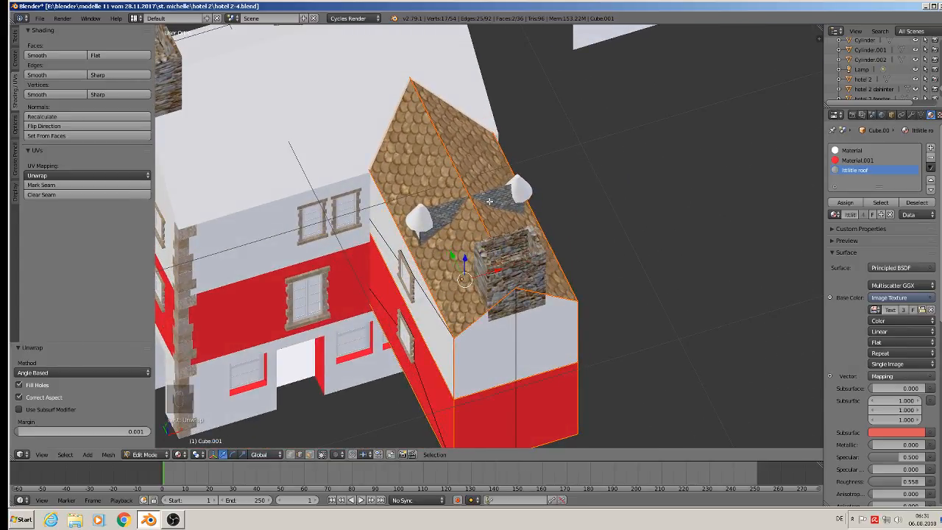
# - Enlarge the timeline area below the 3D view and change it to the Node Editor
pyautogui.moveTo(463, 464); pyautogui.dragTo(462, 265)
pyautogui.click(22, 501)
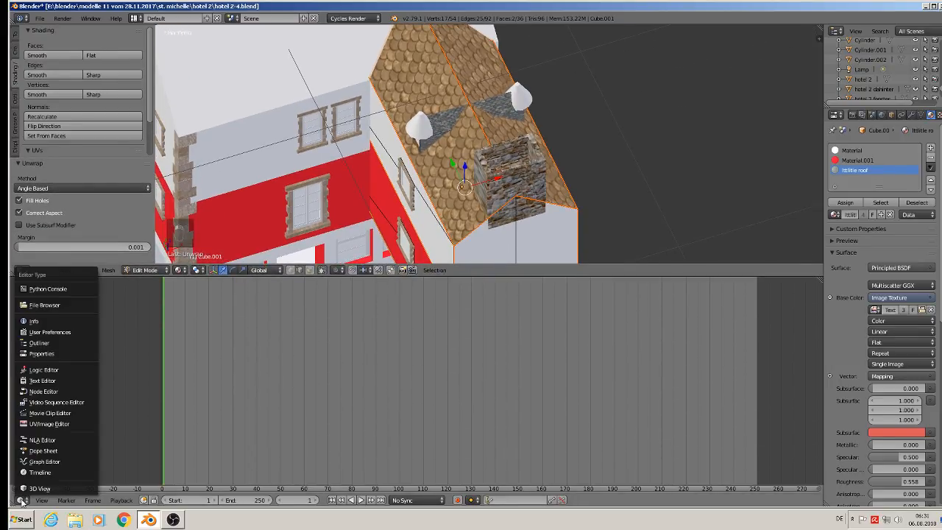
pyautogui.click(43, 392)
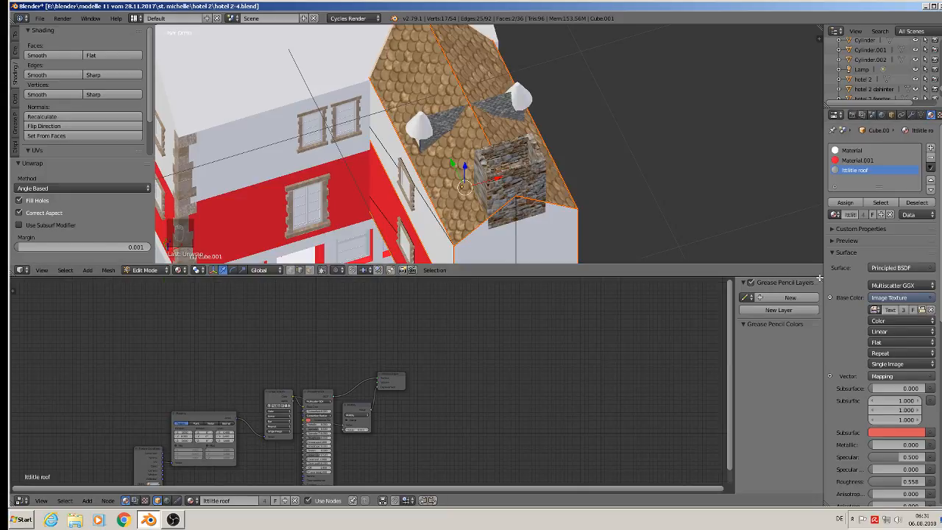
# - Split the Node Editor into two areas, hide the first one's sidebar and change the second to the UV/Image Editor
pyautogui.moveTo(822, 278); pyautogui.dragTo(421, 284)
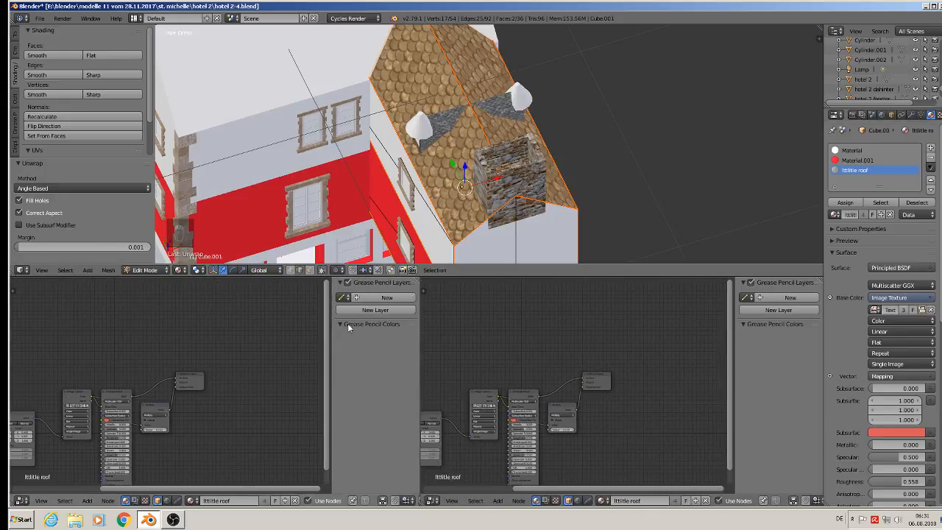
pyautogui.press('n')
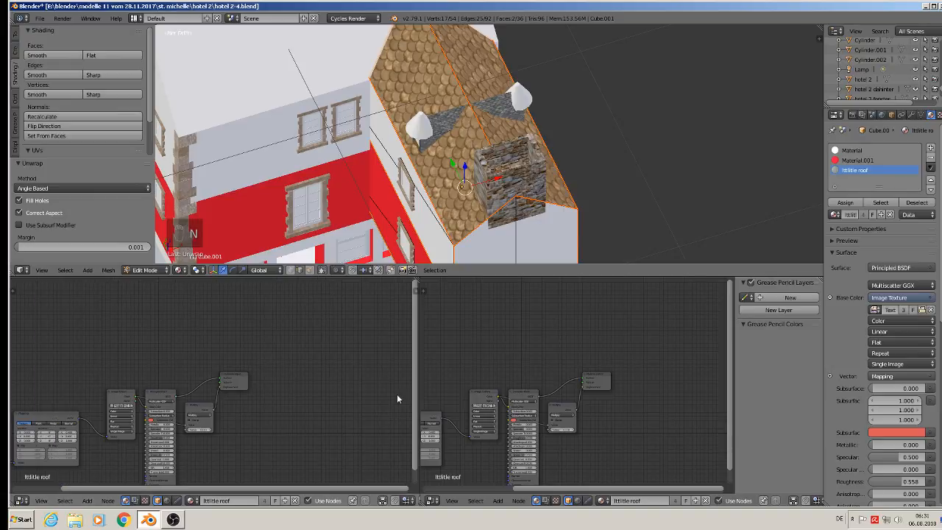
pyautogui.click(433, 501)
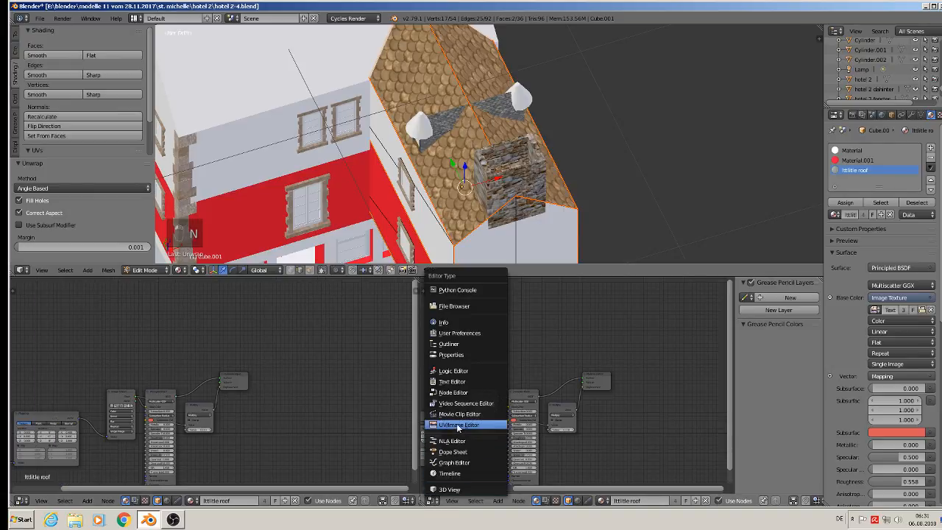
pyautogui.click(456, 425)
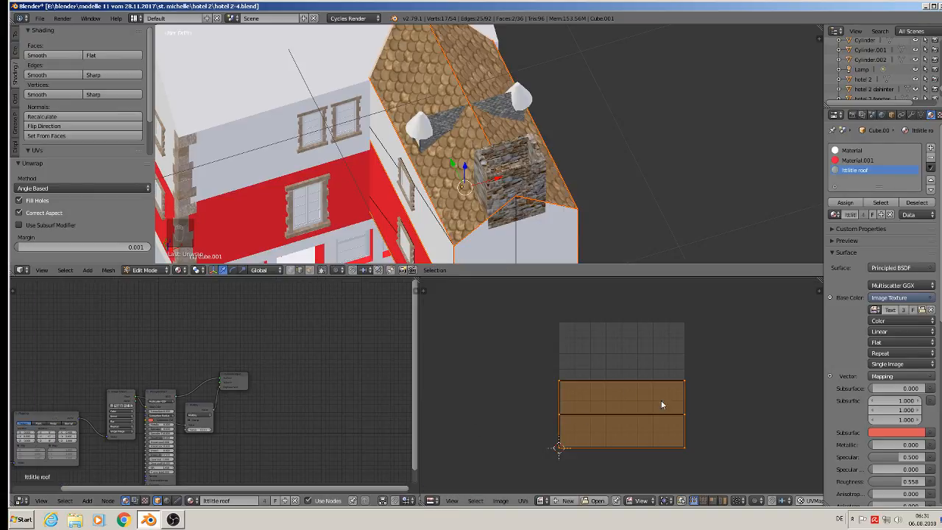
# - Select only the annex roof slope facing away from the hotel front and rotate its UVs by 180°
pyautogui.moveTo(459, 180); pyautogui.dragTo(494, 192, button='middle')
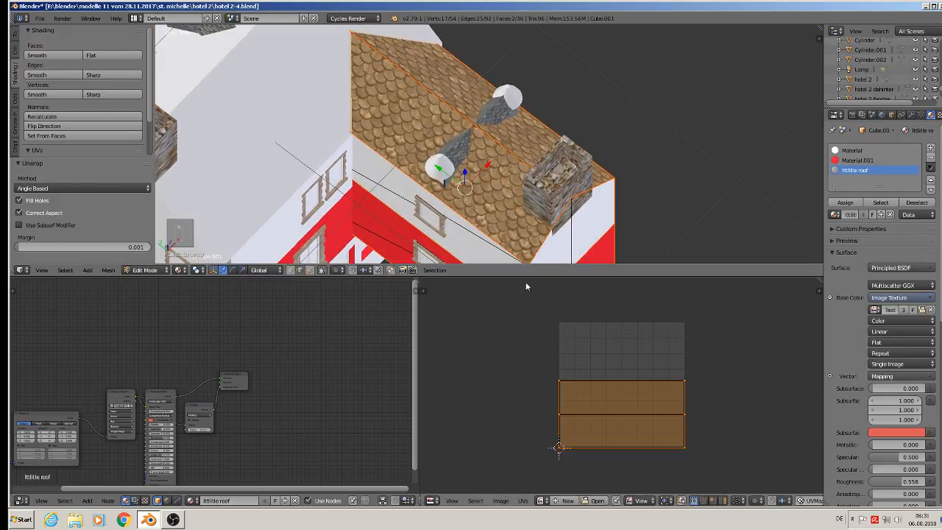
pyautogui.rightClick(510, 122)
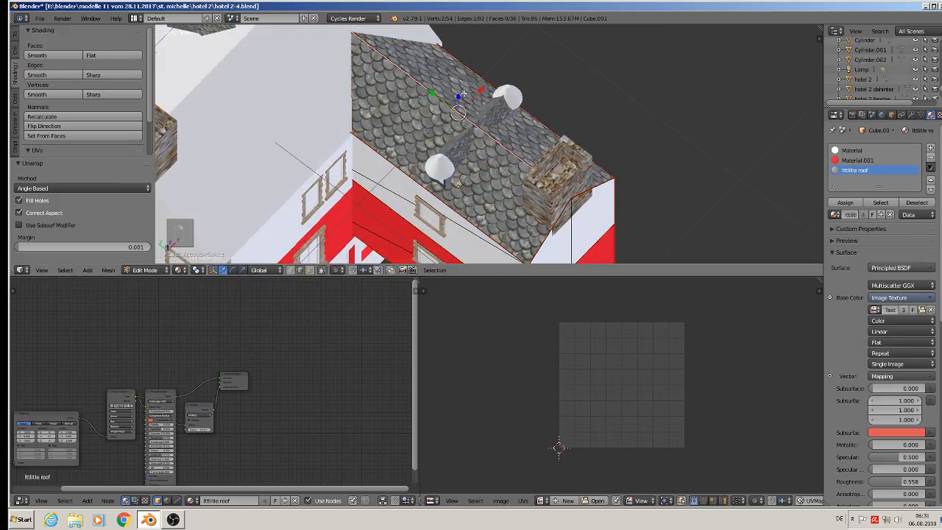
pyautogui.moveTo(533, 153); pyautogui.dragTo(467, 139, button='middle')
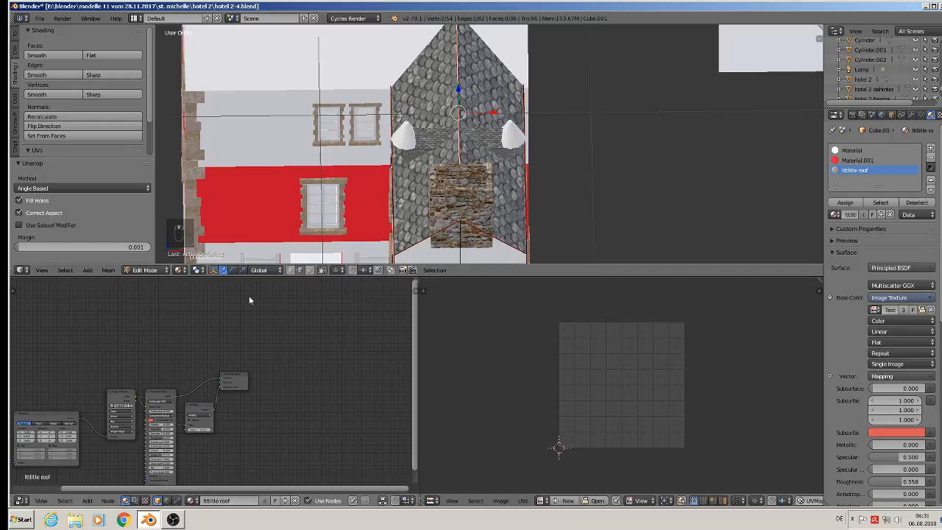
pyautogui.press('a')
pyautogui.rightClick(516, 123)
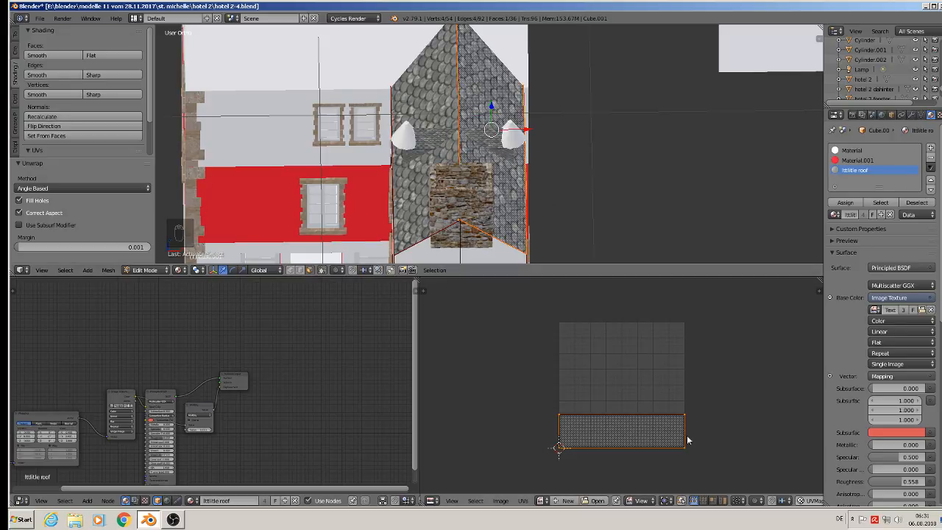
pyautogui.write('r')
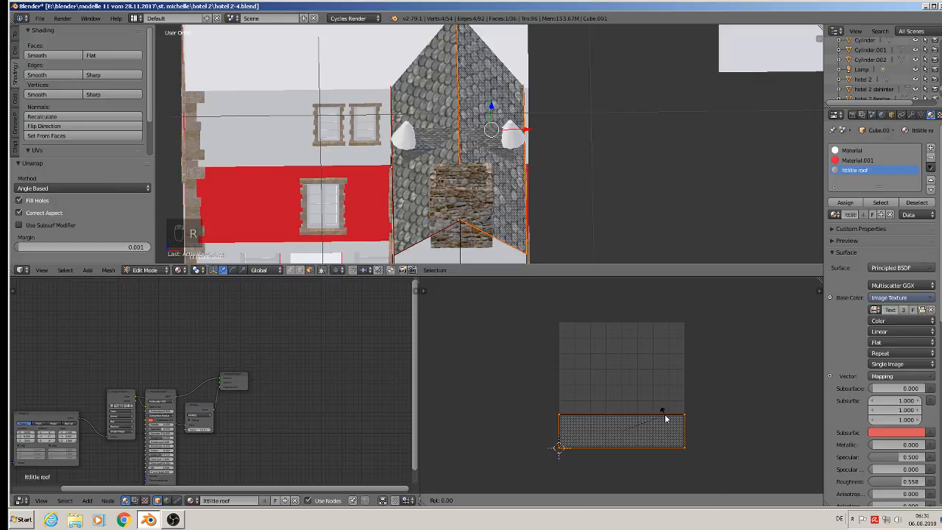
pyautogui.write('180')
pyautogui.press('Return')
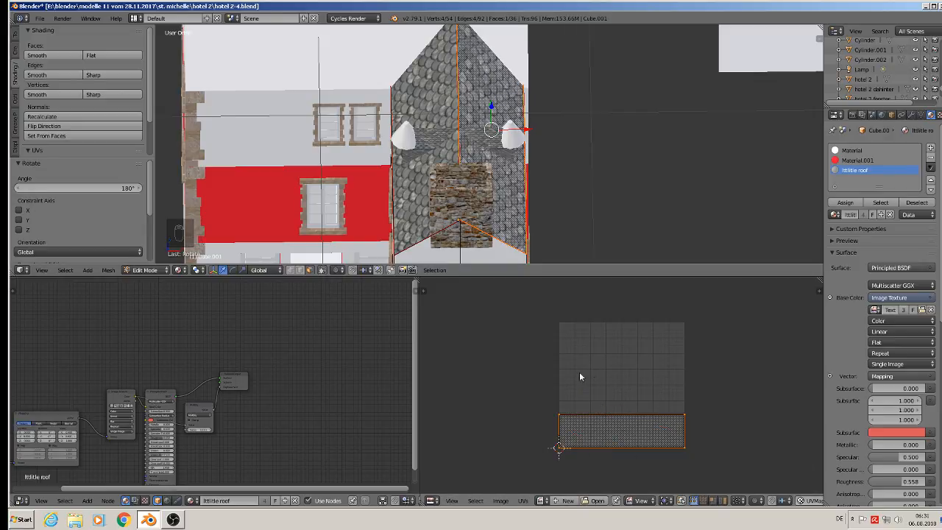
# - Add the other roof slope to the selection, scale both UV islands up by about 1.89 and return to Object Mode
pyautogui.keyDown('shift'); pyautogui.rightClick(434, 91); pyautogui.keyUp('shift')
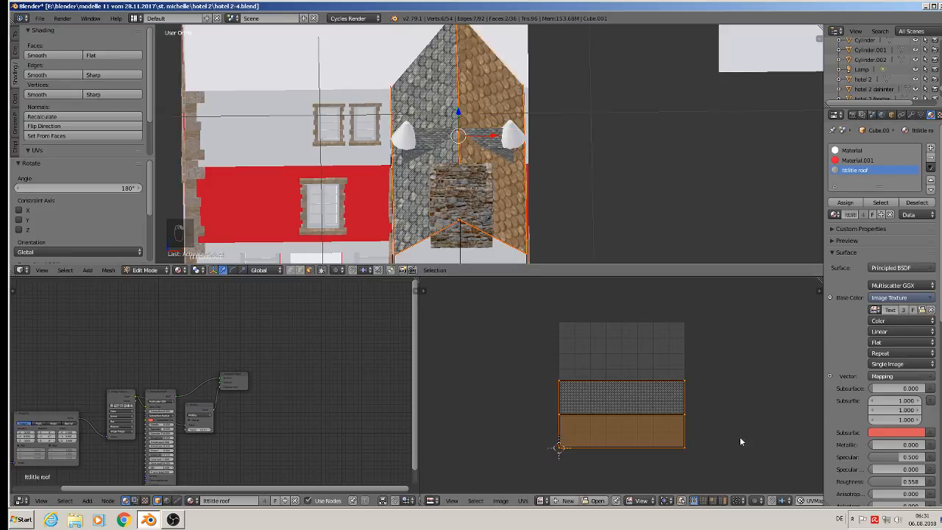
pyautogui.press('s')
pyautogui.click(819, 471)
pyautogui.moveTo(631, 232); pyautogui.dragTo(698, 185, button='middle')
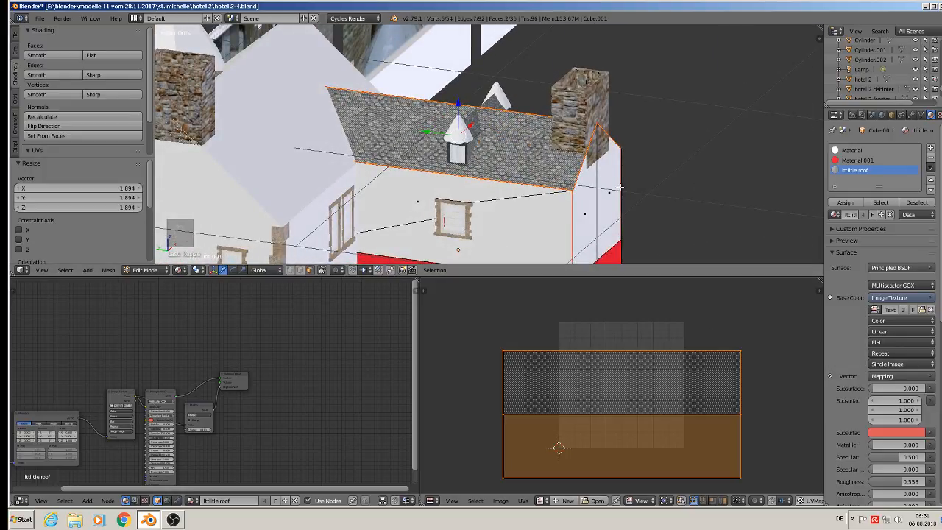
pyautogui.keyDown('shift'); pyautogui.moveTo(632, 184); pyautogui.dragTo(546, 140, button='middle'); pyautogui.keyUp('shift')
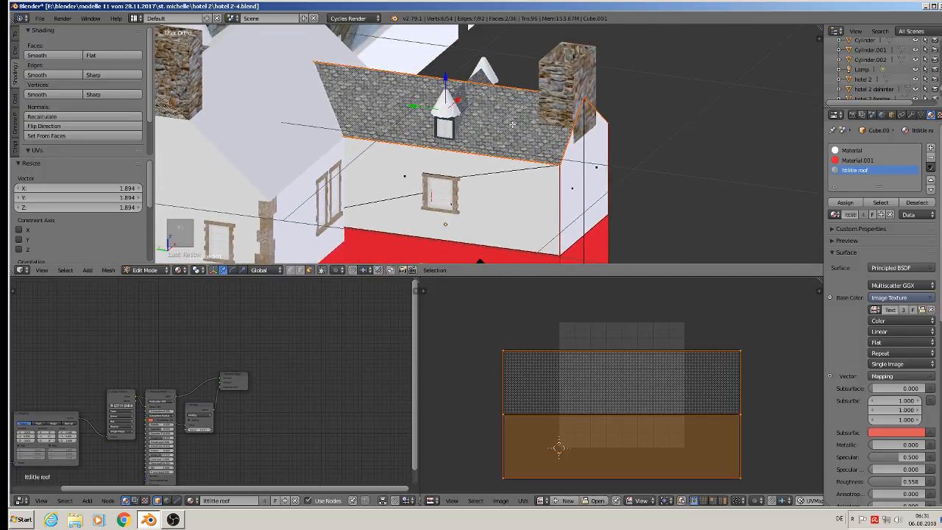
pyautogui.press('a')
pyautogui.scroll(2, 482, 127)
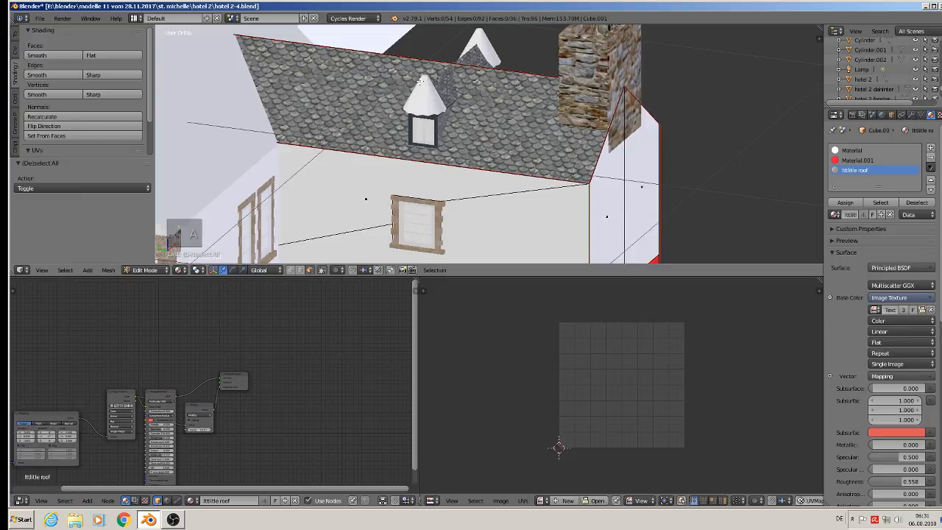
pyautogui.press('Tab')
pyautogui.rightClick(428, 100)
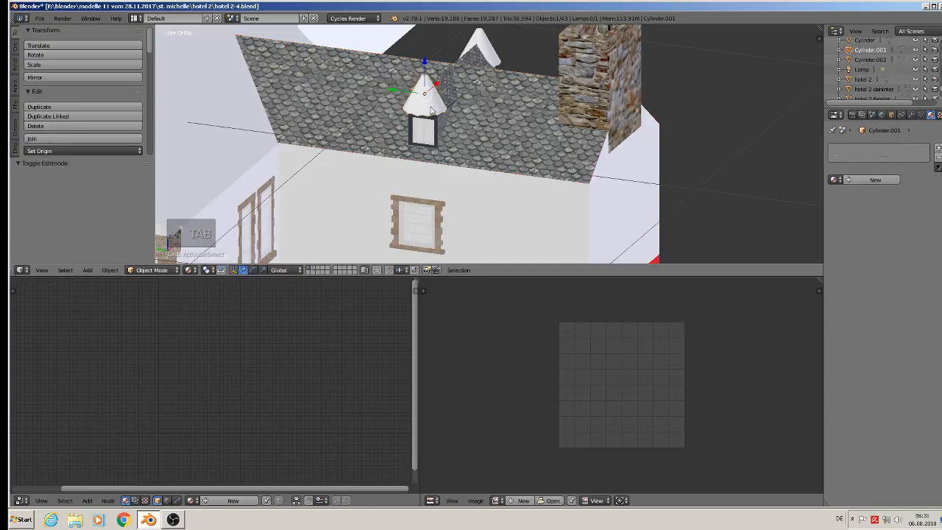
pyautogui.scroll(3, 433, 114)
pyautogui.scroll(-4, 433, 114)
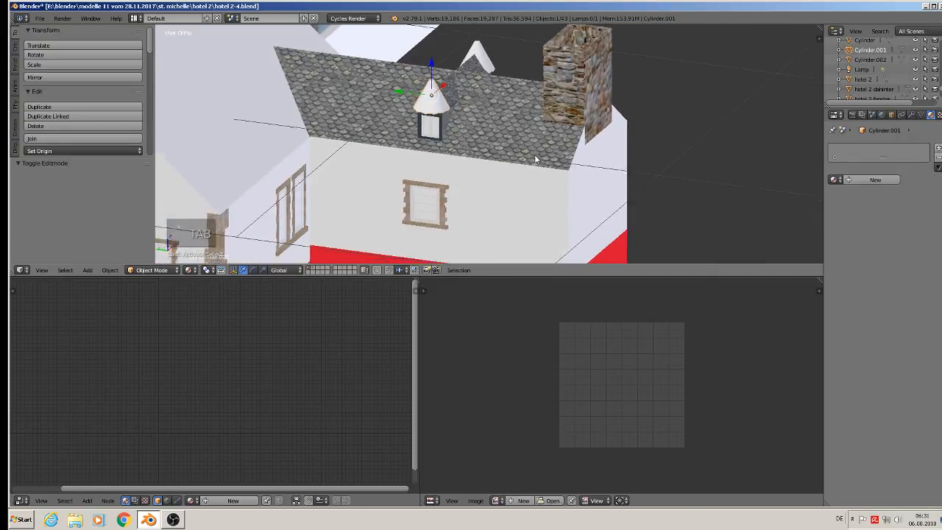
pyautogui.moveTo(433, 114); pyautogui.dragTo(494, 153, button='middle')
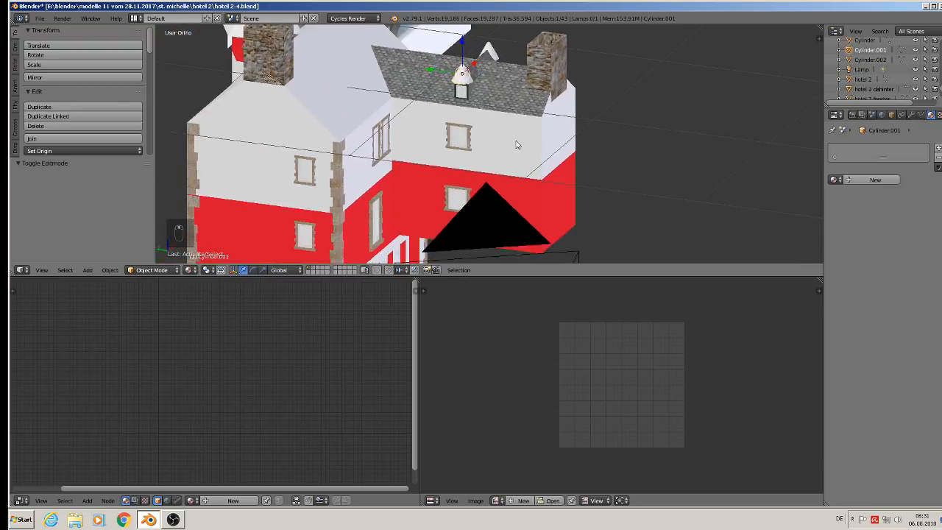
# - Select the annex again and remove its Material.001 and Material slots
pyautogui.rightClick(524, 134)
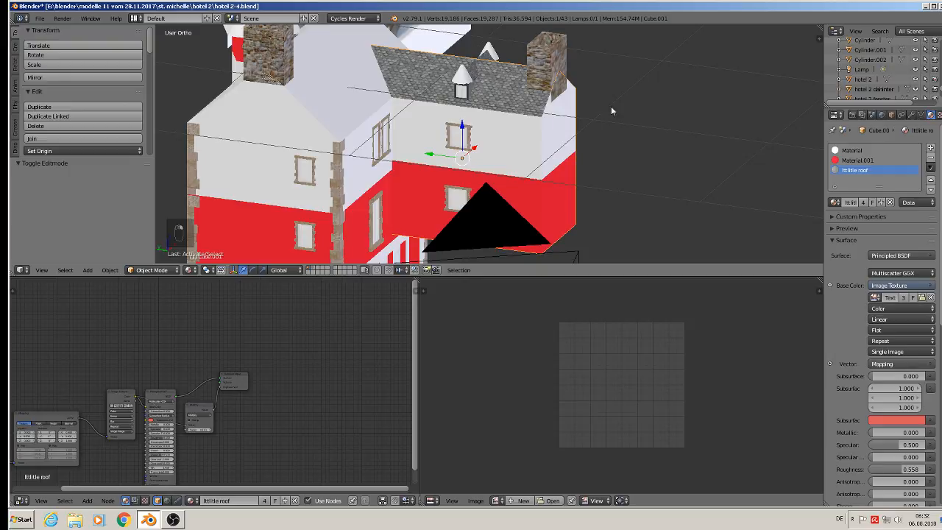
pyautogui.click(869, 160)
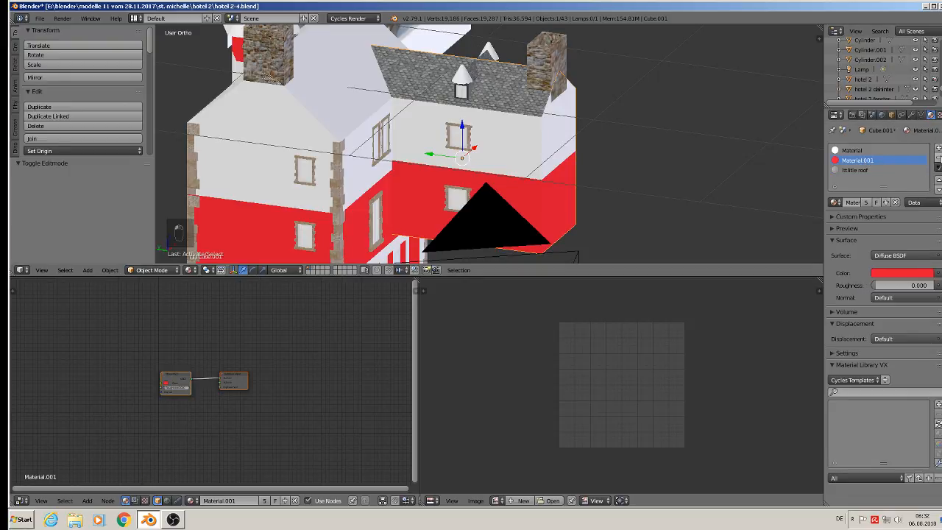
pyautogui.click(937, 156)
pyautogui.click(856, 150)
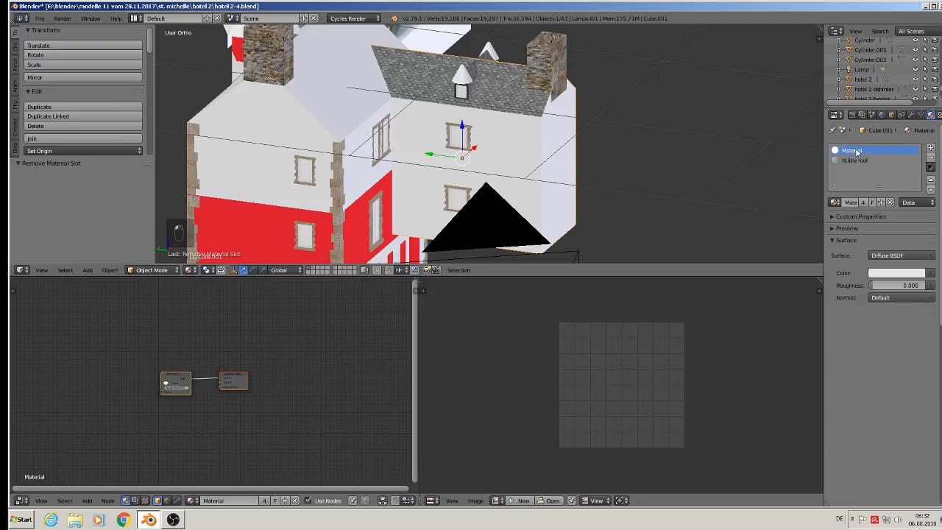
# - Add an empty material slot to the annex and browse the existing materials for its walls
pyautogui.click(931, 149)
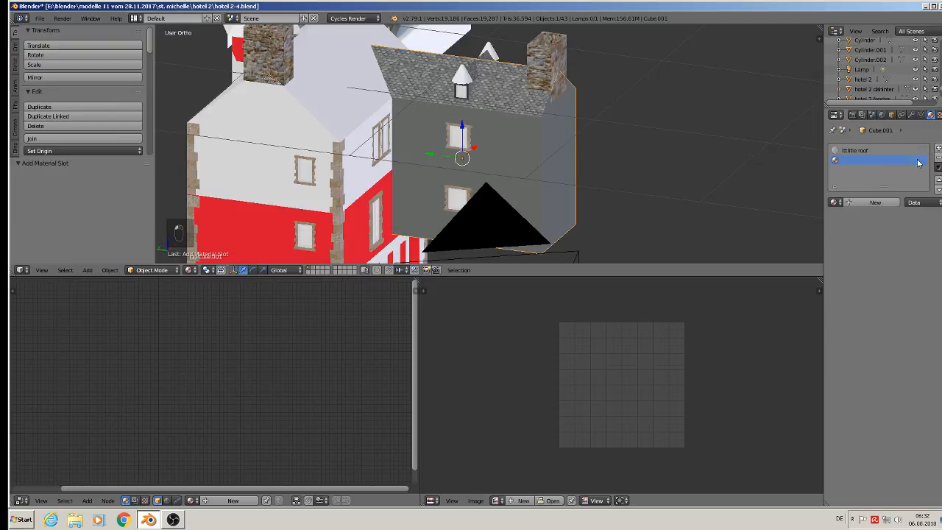
pyautogui.click(834, 201)
pyautogui.scroll(-9, 806, 290)
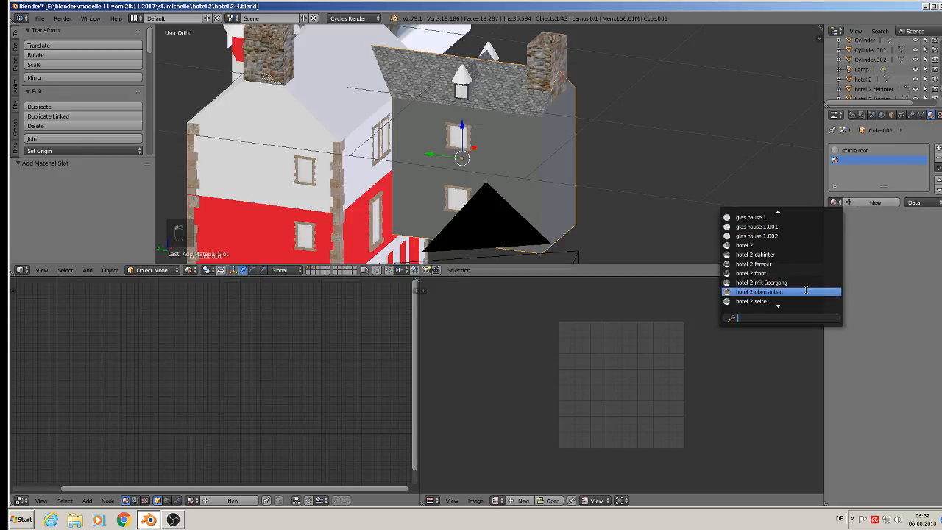
pyautogui.scroll(-5, 806, 290)
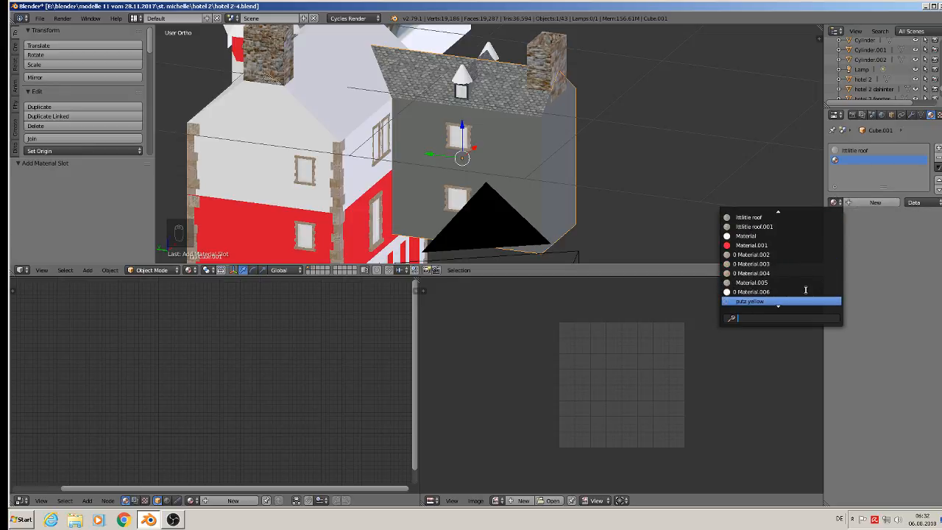
pyautogui.scroll(-3, 806, 290)
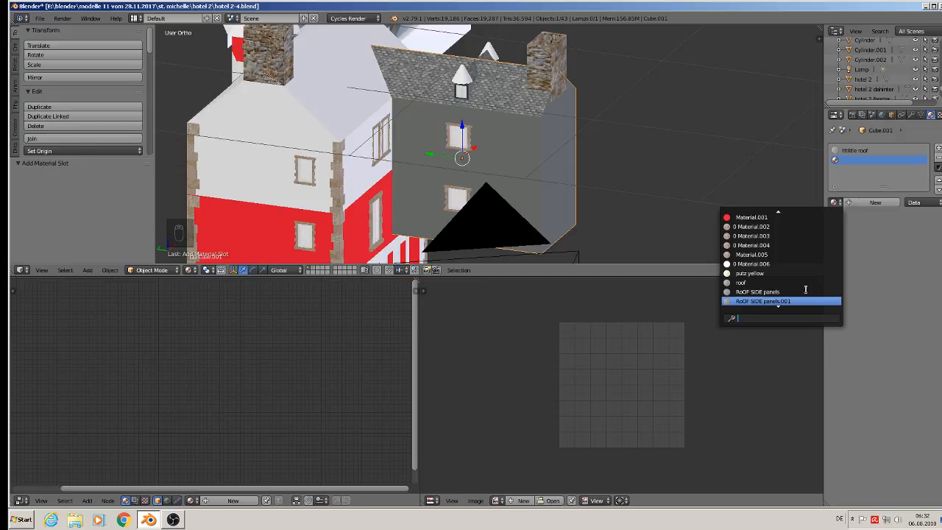
pyautogui.scroll(-3, 805, 290)
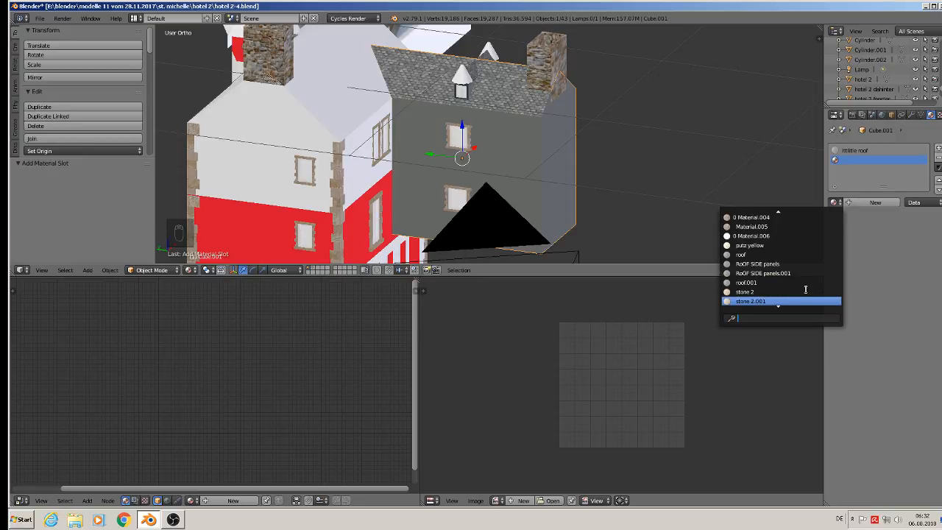
pyautogui.scroll(-12, 806, 290)
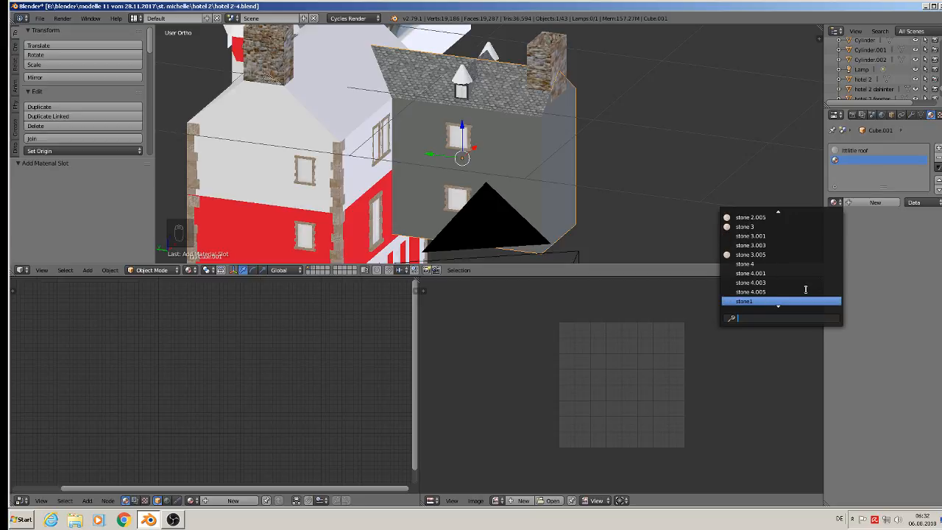
pyautogui.scroll(-6, 806, 290)
pyautogui.scroll(-1, 806, 290)
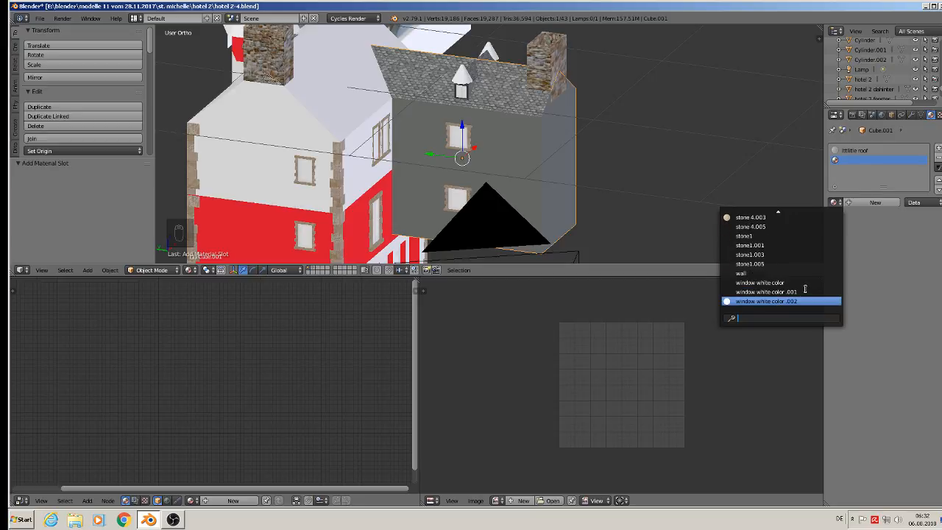
pyautogui.scroll(20, 805, 288)
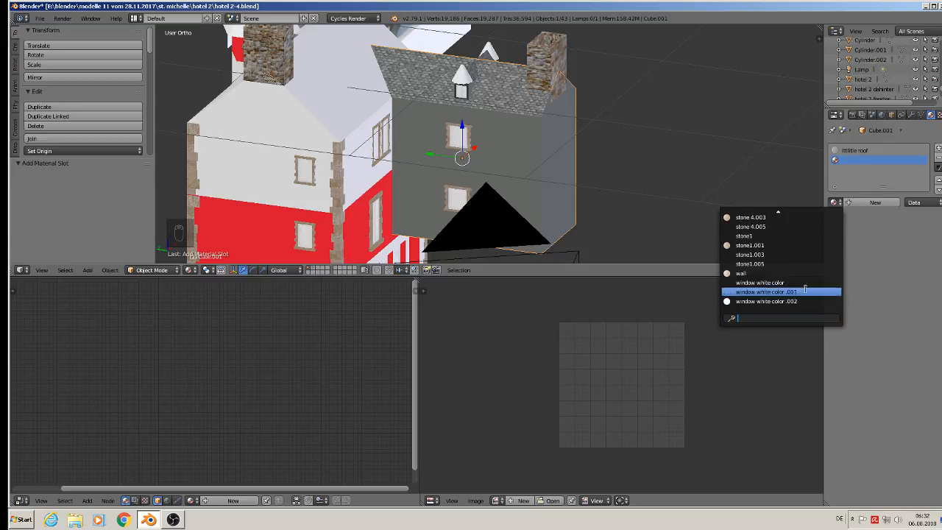
pyautogui.scroll(15, 805, 287)
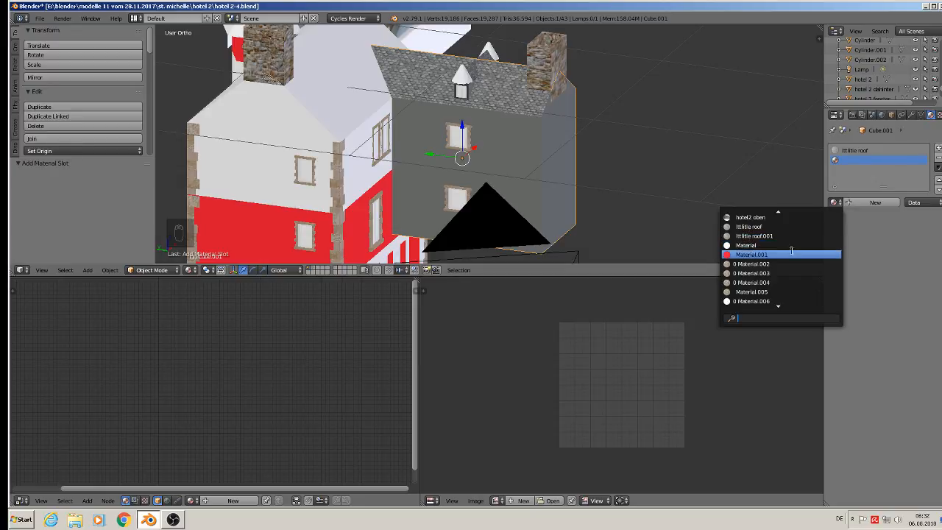
# - Check which material the chimney uses and put Material.005 in the annex's empty slot
pyautogui.rightClick(551, 64)
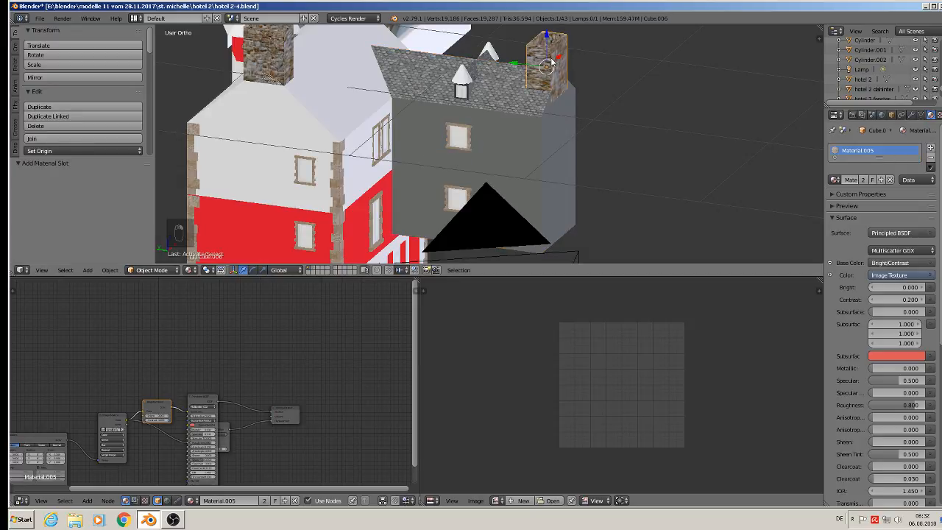
pyautogui.rightClick(511, 138)
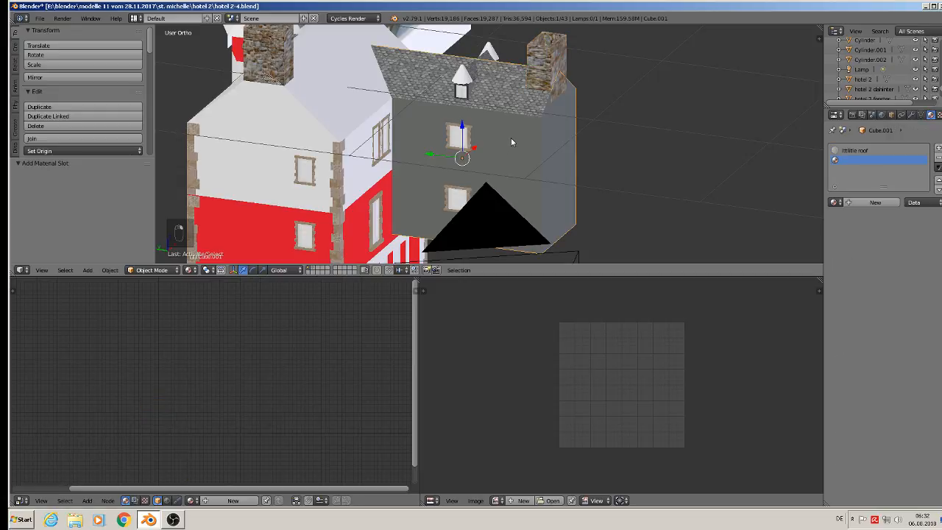
pyautogui.click(835, 203)
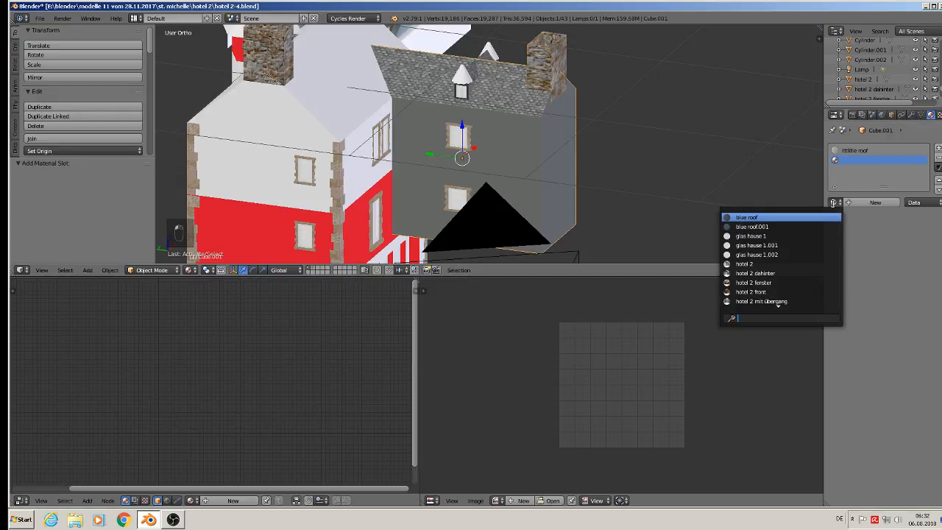
pyautogui.write('mate')
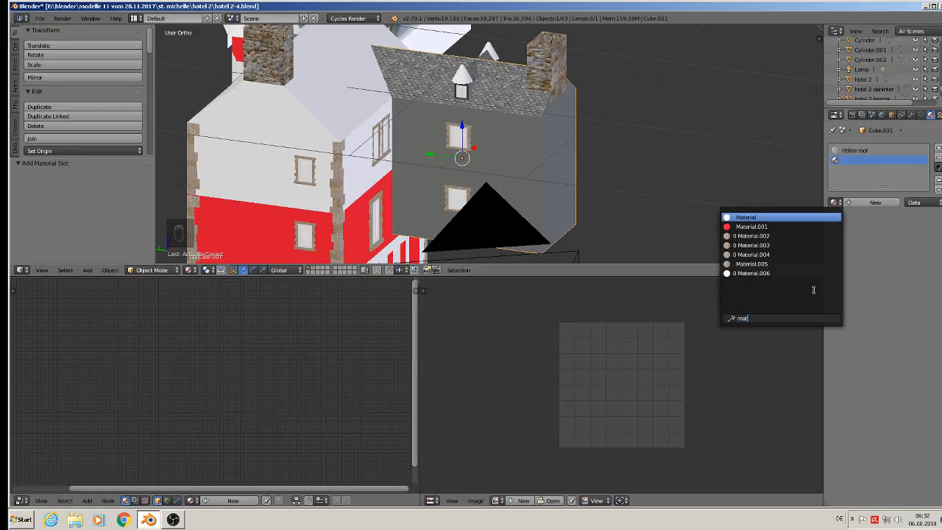
pyautogui.click(758, 264)
# - In Edit Mode, select both storeys' faces on the annex's free gable end and the adjoining long window wall
pyautogui.press('Tab')
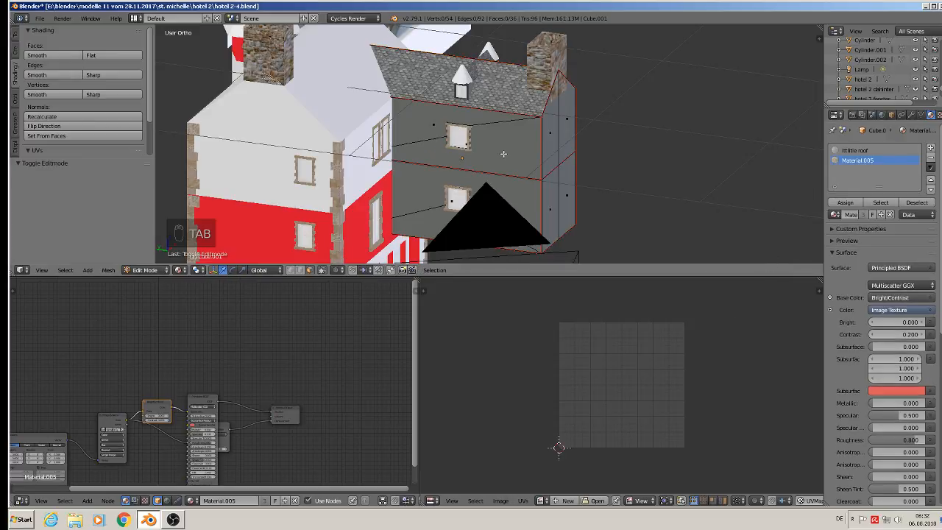
pyautogui.keyDown('alt'); pyautogui.rightClick(545, 139); pyautogui.keyUp('alt')
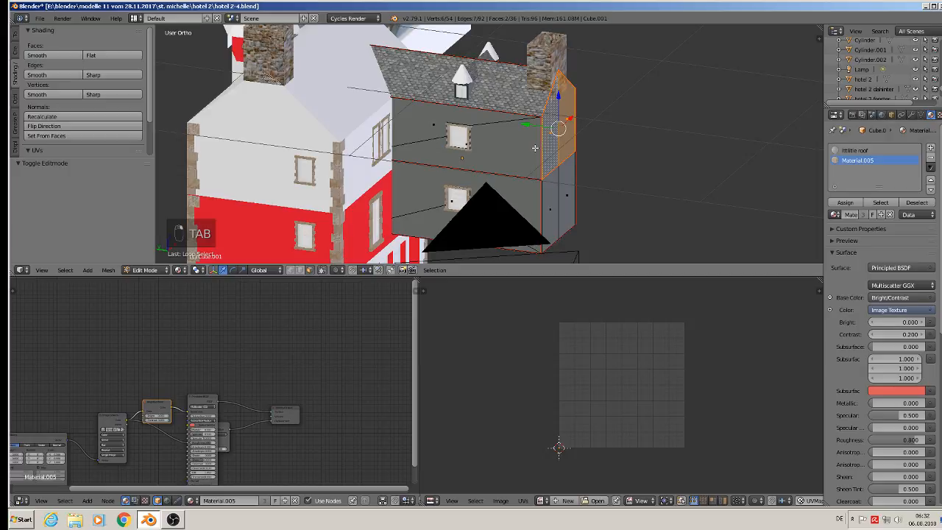
pyautogui.keyDown('alt'); pyautogui.keyDown('shift'); pyautogui.rightClick(539, 147); pyautogui.keyUp('shift'); pyautogui.keyUp('alt')
pyautogui.keyDown('alt'); pyautogui.keyDown('shift'); pyautogui.rightClick(539, 147); pyautogui.keyUp('shift'); pyautogui.keyUp('alt')
pyautogui.keyDown('shift'); pyautogui.rightClick(493, 134); pyautogui.keyUp('shift')
pyautogui.keyDown('shift'); pyautogui.rightClick(473, 118); pyautogui.keyUp('shift')
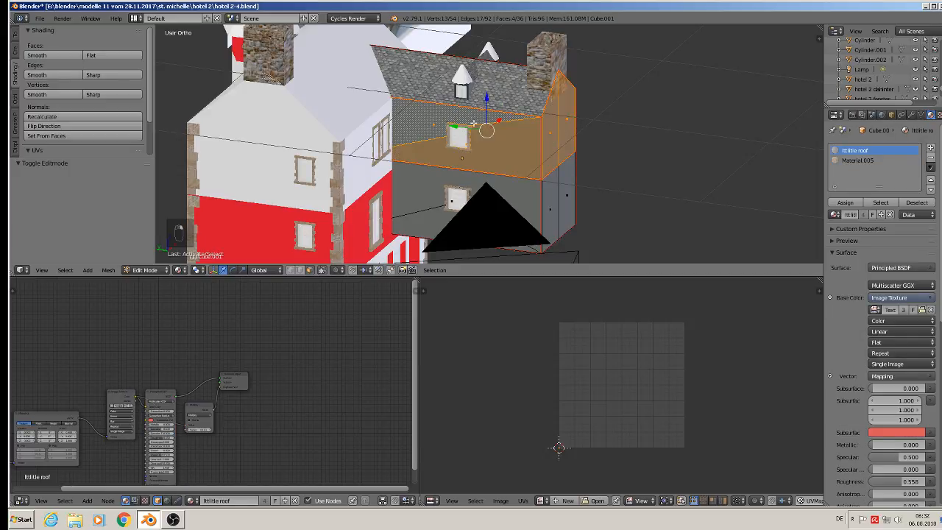
pyautogui.keyDown('shift'); pyautogui.rightClick(465, 196); pyautogui.keyUp('shift')
pyautogui.keyDown('shift'); pyautogui.rightClick(445, 221); pyautogui.keyUp('shift')
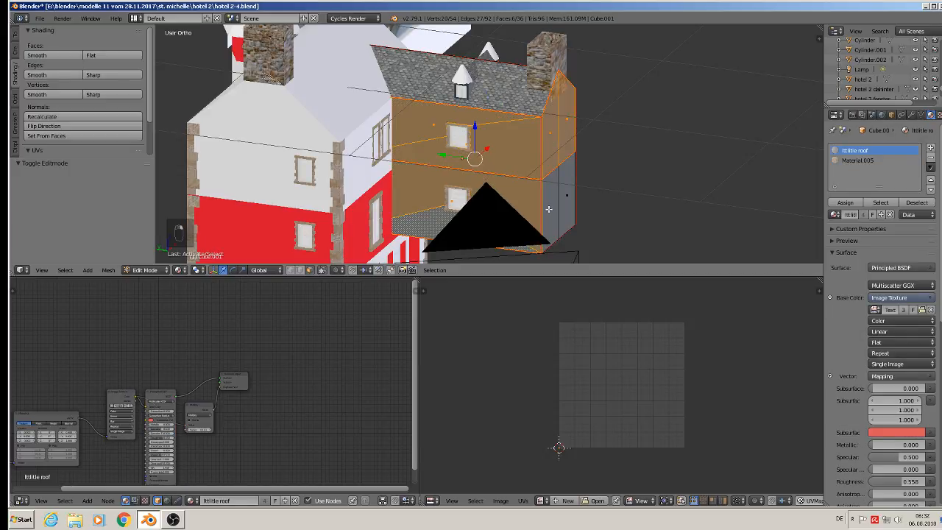
pyautogui.keyDown('shift'); pyautogui.rightClick(557, 198); pyautogui.keyUp('shift')
pyautogui.keyDown('shift'); pyautogui.rightClick(575, 187); pyautogui.keyUp('shift')
# - Add the opposite long wall's upper and lower faces to the selection and assign Material.005 to the selected walls
pyautogui.moveTo(579, 187); pyautogui.dragTo(559, 214, button='middle')
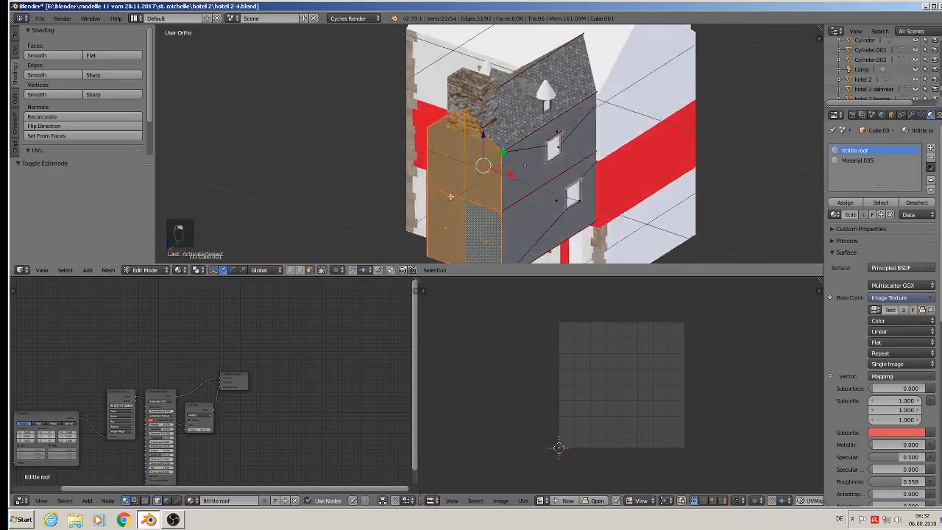
pyautogui.keyDown('shift'); pyautogui.rightClick(549, 181); pyautogui.keyUp('shift')
pyautogui.keyDown('shift'); pyautogui.rightClick(565, 219); pyautogui.keyUp('shift')
pyautogui.keyDown('shift'); pyautogui.rightClick(551, 224); pyautogui.keyUp('shift')
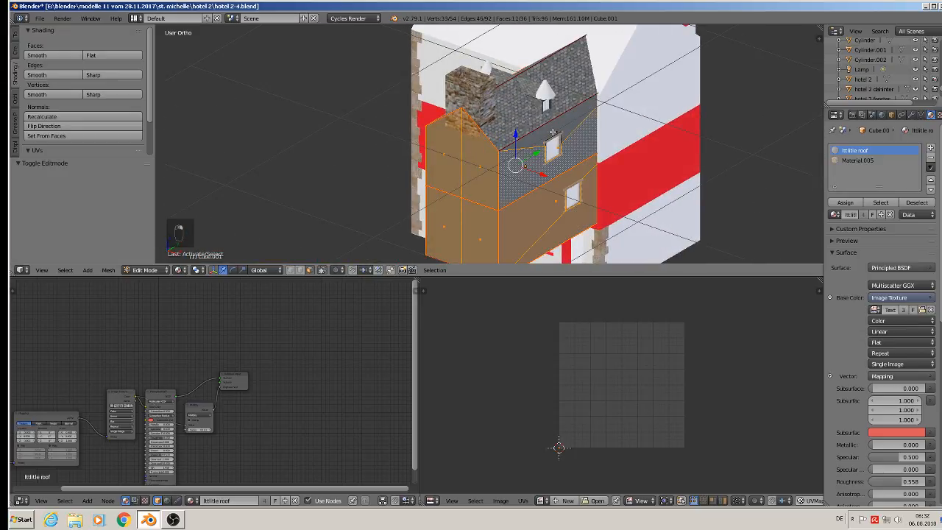
pyautogui.keyDown('shift'); pyautogui.rightClick(578, 129); pyautogui.keyUp('shift')
pyautogui.click(857, 160)
pyautogui.click(845, 202)
pyautogui.click(845, 202)
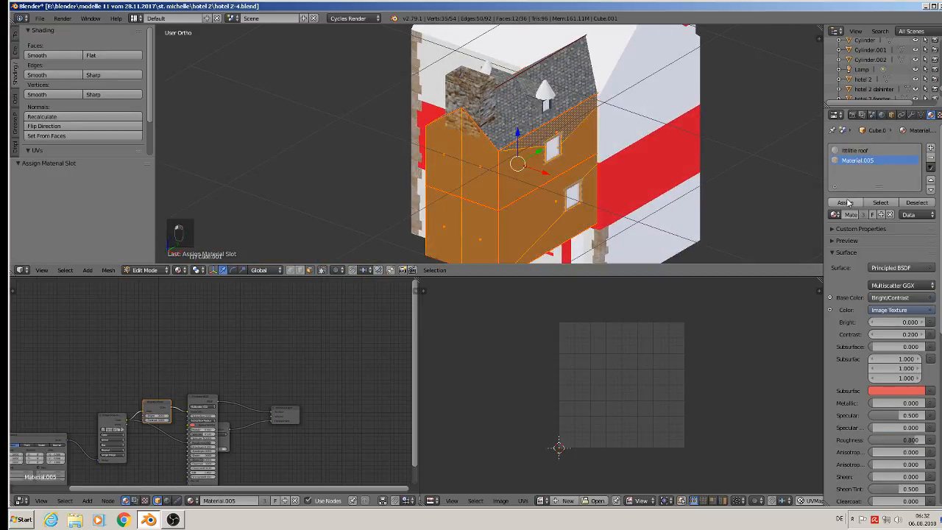
# - Switch to wireframe display and add the annex end wall faces adjoining the hotel to the selection
pyautogui.moveTo(631, 191); pyautogui.dragTo(760, 171, button='middle')
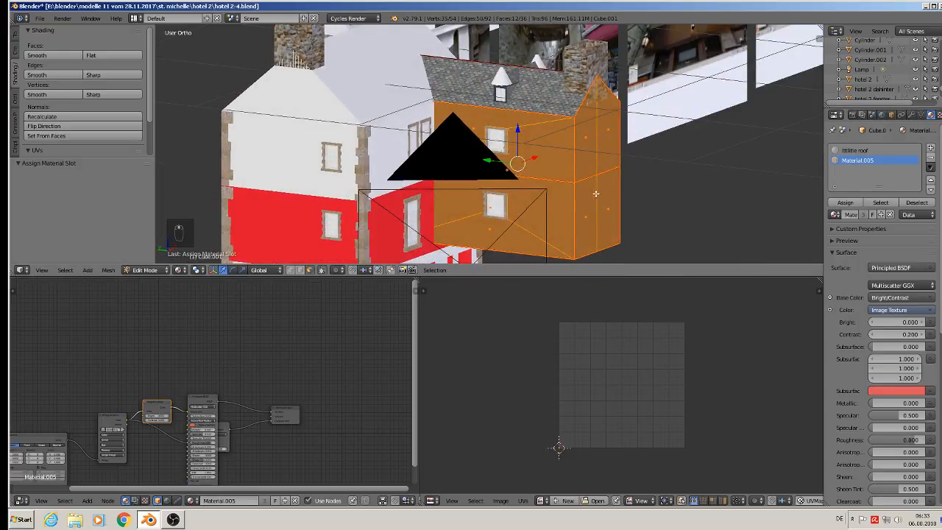
pyautogui.press('z')
pyautogui.moveTo(374, 151); pyautogui.dragTo(379, 178, button='middle')
pyautogui.keyDown('shift'); pyautogui.rightClick(455, 71); pyautogui.keyUp('shift')
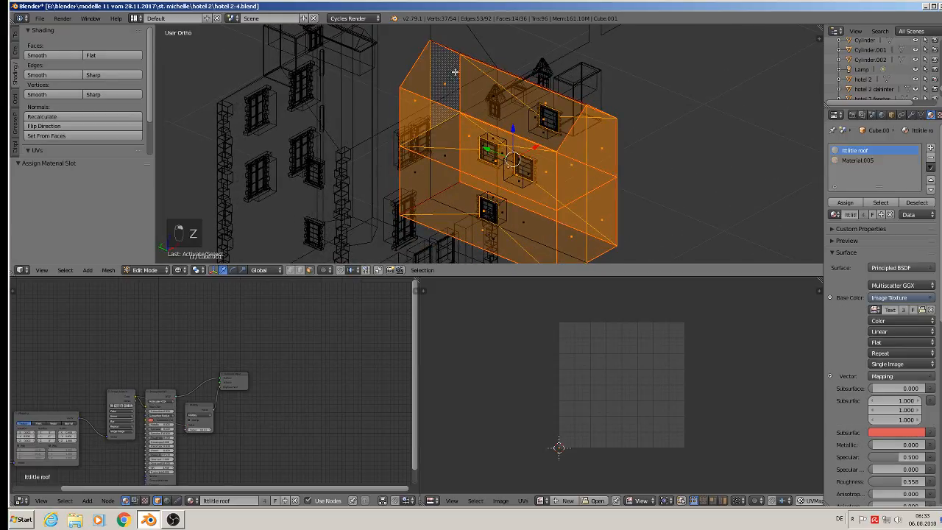
pyautogui.keyDown('shift'); pyautogui.rightClick(449, 156); pyautogui.keyUp('shift')
pyautogui.keyDown('shift'); pyautogui.rightClick(455, 196); pyautogui.keyUp('shift')
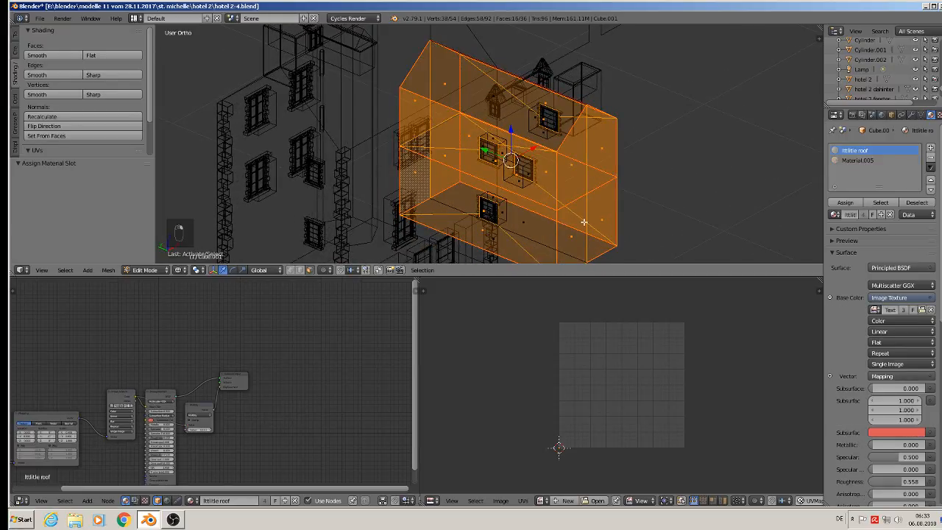
pyautogui.moveTo(584, 221); pyautogui.dragTo(597, 203, button='middle')
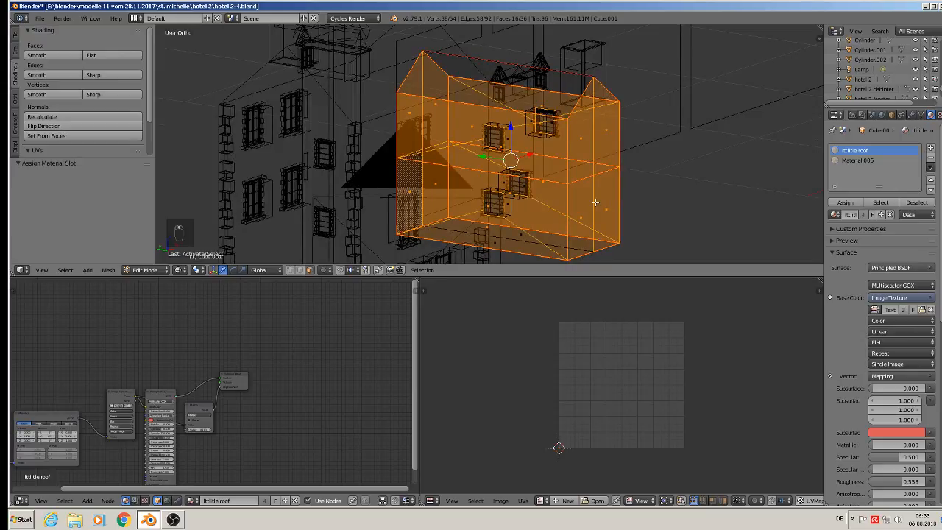
# - Return the viewport to its material display and unwrap the selected wall faces
pyautogui.press('m')
pyautogui.click(185, 270)
pyautogui.click(204, 215)
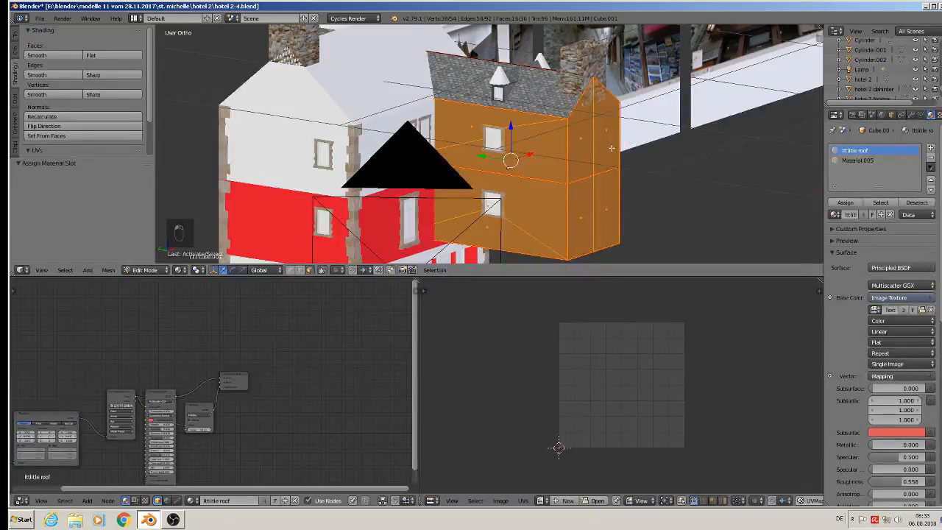
pyautogui.press('u')
pyautogui.click(612, 150)
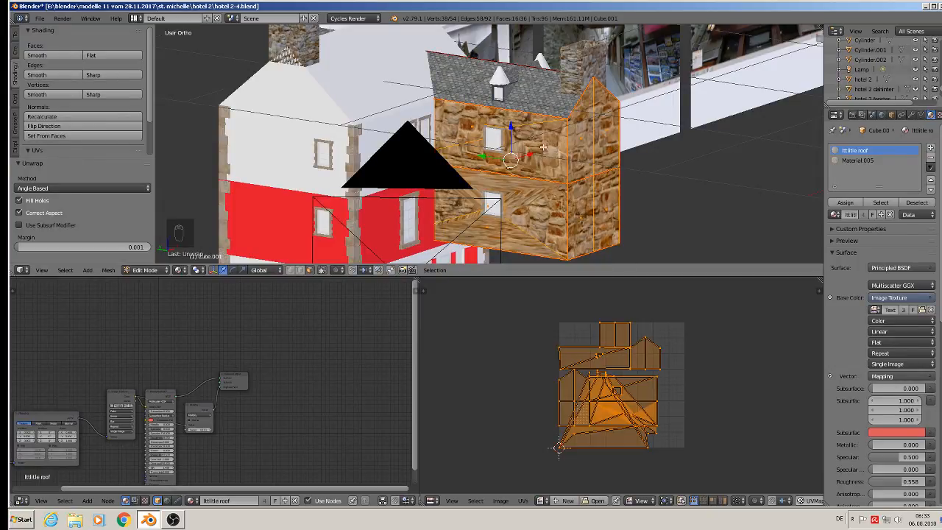
# - Select only the two lower-storey faces around the window where the annex's stone texture is distorted
pyautogui.moveTo(536, 151); pyautogui.dragTo(488, 158, button='middle')
pyautogui.scroll(2, 491, 158)
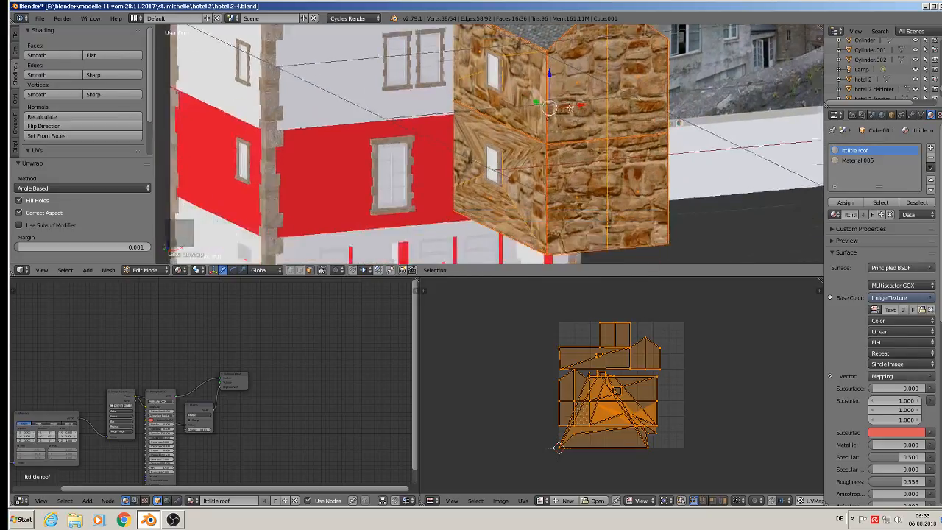
pyautogui.rightClick(536, 176)
pyautogui.keyDown('shift'); pyautogui.rightClick(486, 194); pyautogui.keyUp('shift')
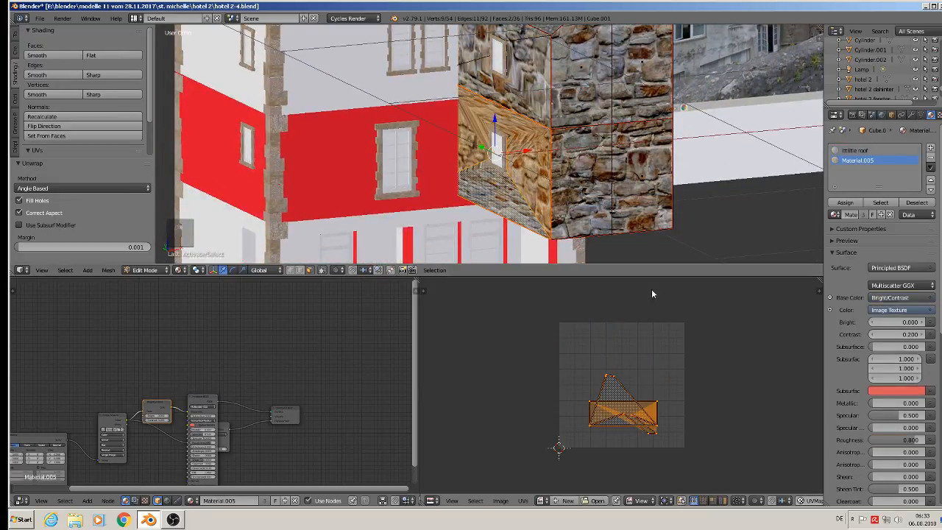
# - Project the selected lower-storey faces' UVs from the left orthographic view and scale the UV layout by 2.339
pyautogui.moveTo(525, 219); pyautogui.dragTo(621, 200, button='middle')
pyautogui.scroll(1, 622, 200)
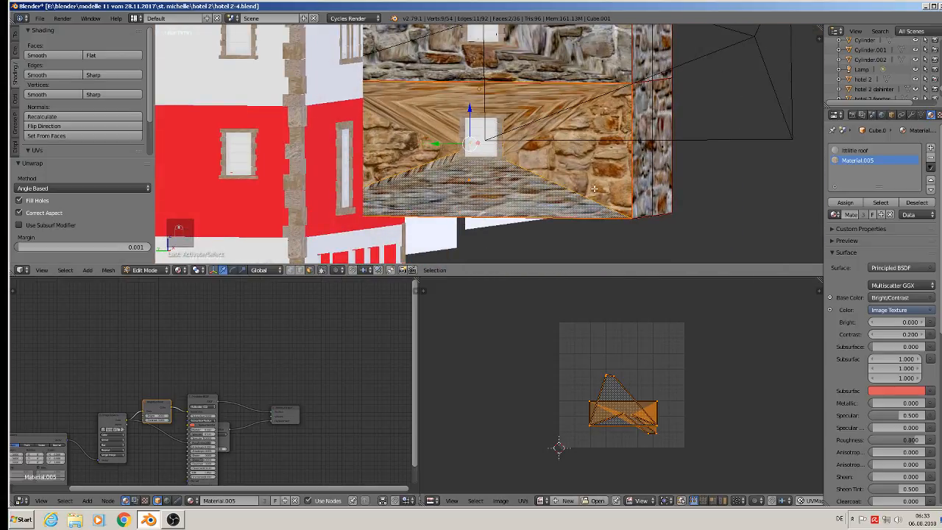
pyautogui.press('KP_7')
pyautogui.press('KP_1')
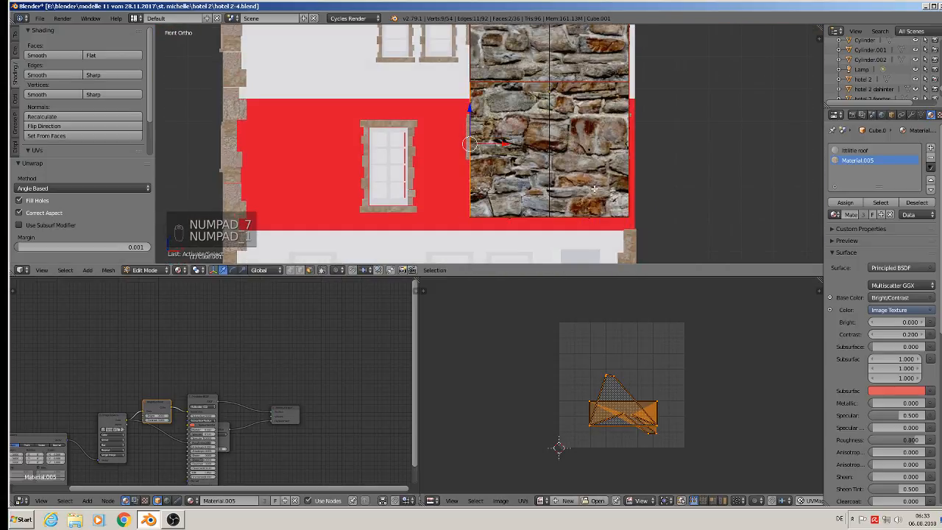
pyautogui.press('KP_3')
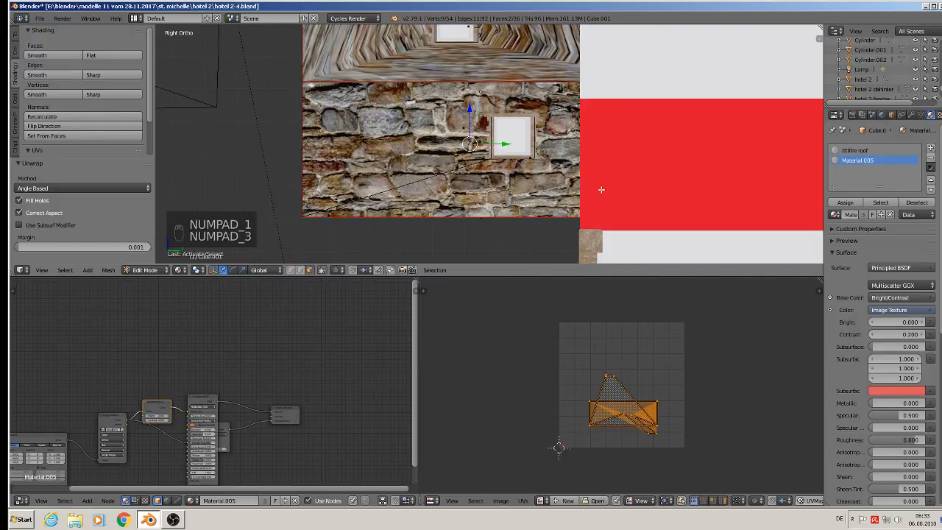
pyautogui.press('ctrl+KP_3')
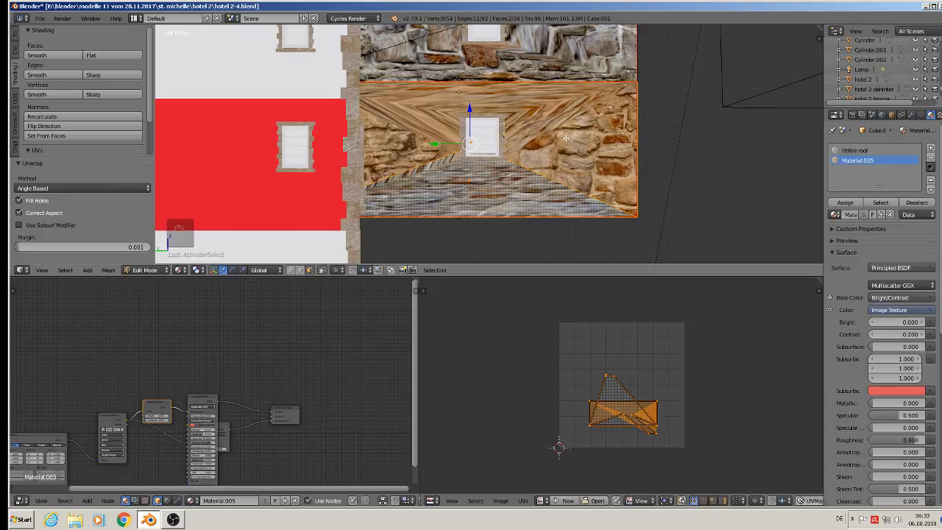
pyautogui.press('u')
pyautogui.press('u')
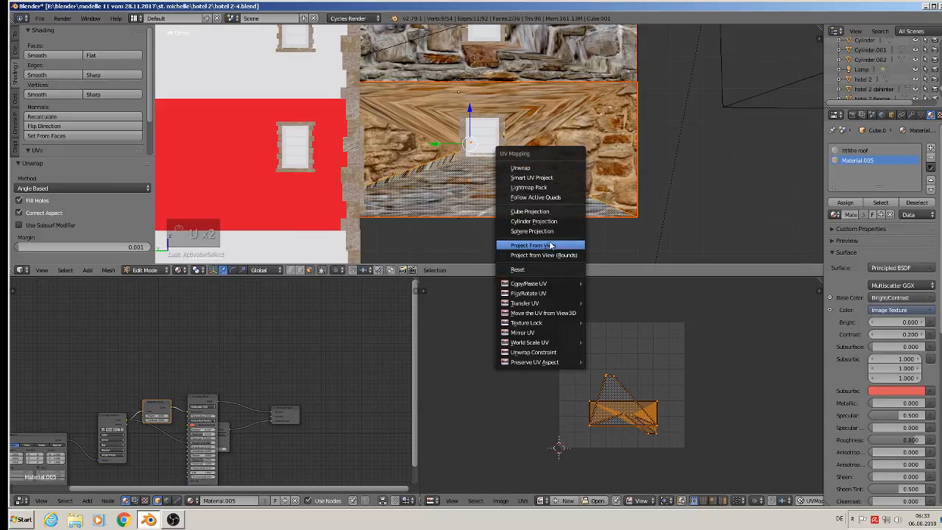
pyautogui.click(551, 246)
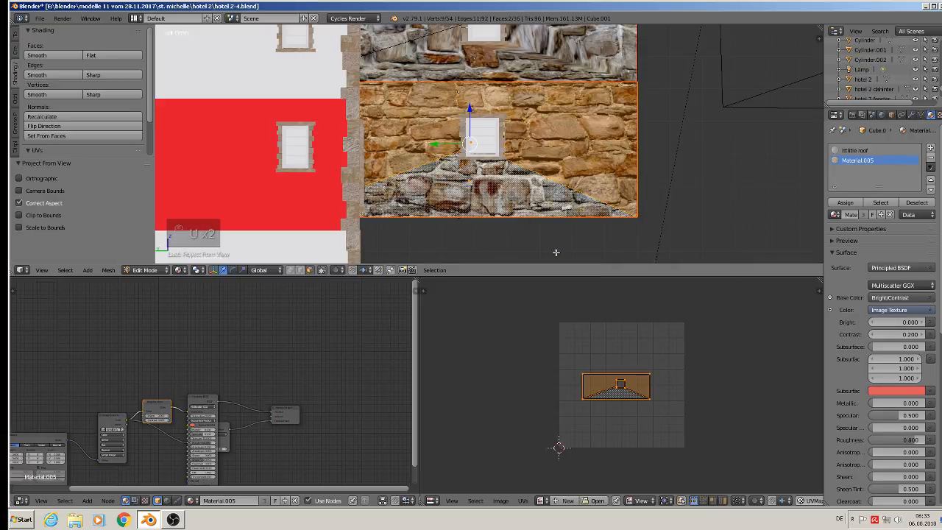
pyautogui.press('s')
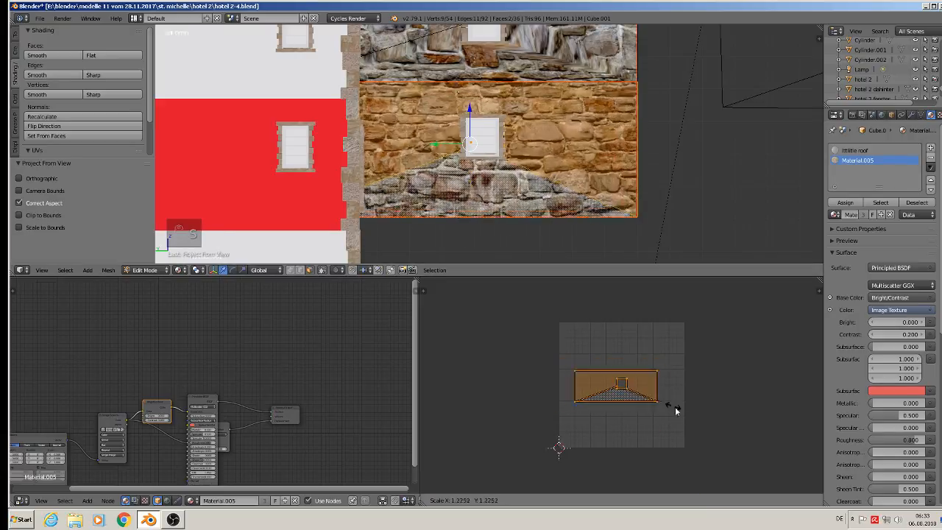
pyautogui.click(715, 438)
# - Examine the annex's new wall texture and compare it with the tiled facade in the reference photo
pyautogui.moveTo(646, 219); pyautogui.dragTo(558, 257, button='middle')
pyautogui.scroll(-5, 589, 218)
pyautogui.scroll(1, 524, 156)
pyautogui.keyDown('shift'); pyautogui.moveTo(547, 214); pyautogui.dragTo(480, 134, button='middle'); pyautogui.keyUp('shift')
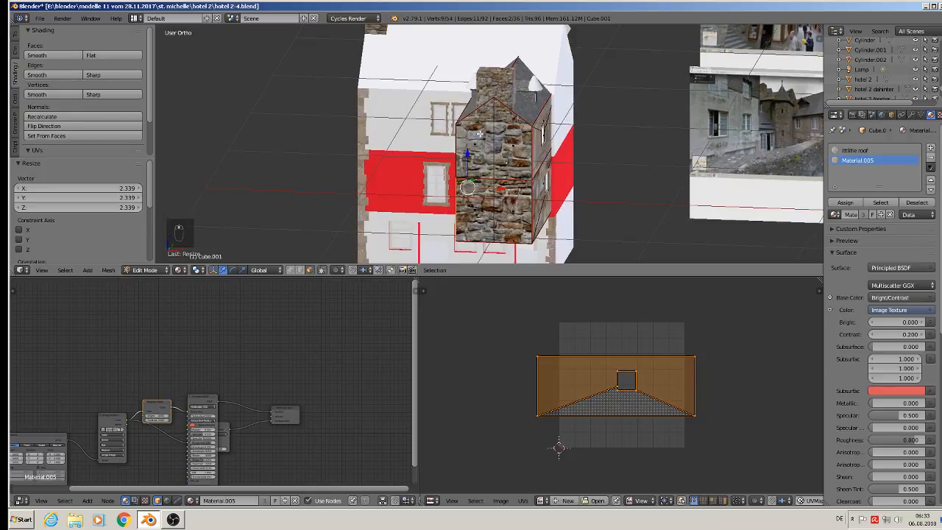
pyautogui.moveTo(507, 162); pyautogui.dragTo(485, 166, button='middle')
pyautogui.press('KP_2')
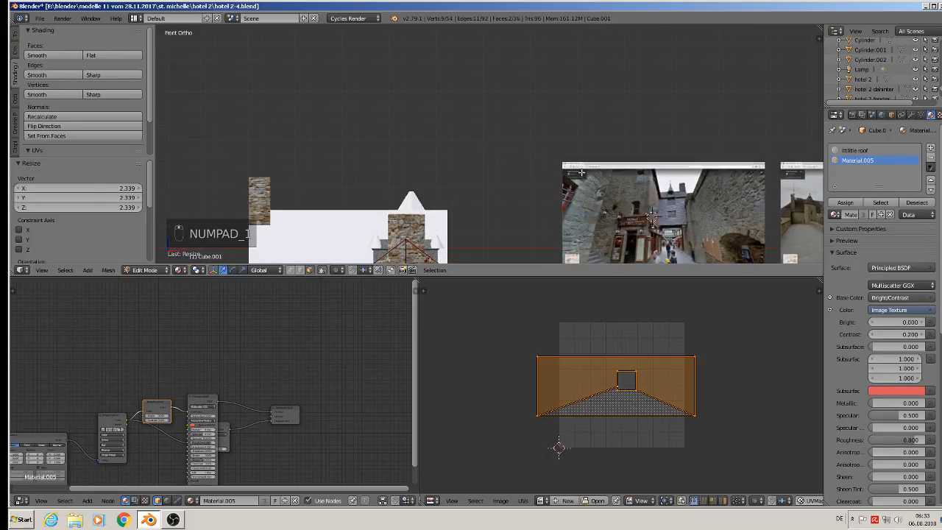
pyautogui.press('KP_1')
pyautogui.scroll(5, 546, 153)
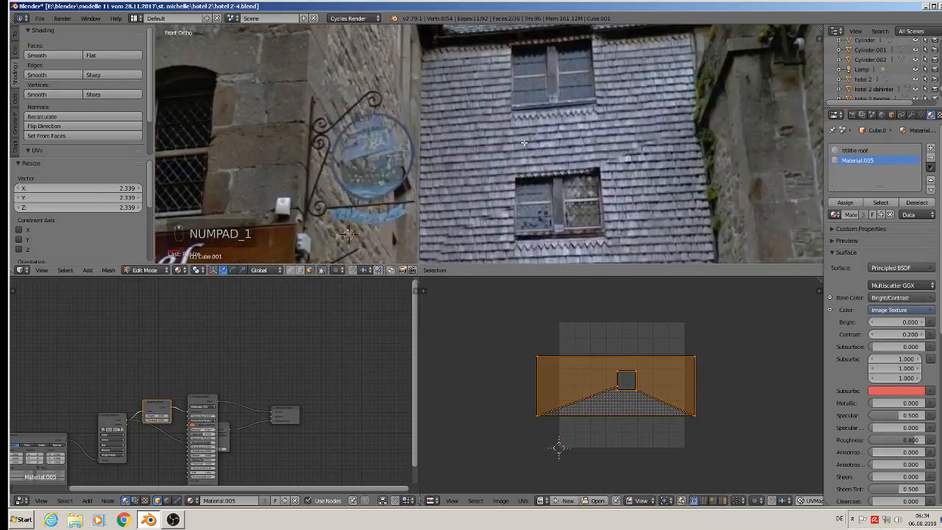
pyautogui.scroll(-10, 603, 157)
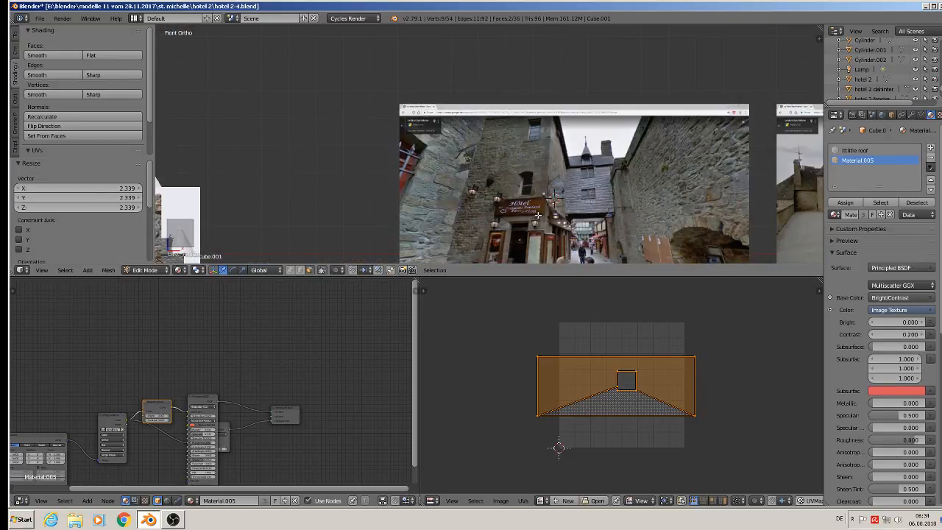
pyautogui.keyDown('shift'); pyautogui.moveTo(546, 201); pyautogui.dragTo(275, 114, button='middle'); pyautogui.keyUp('shift')
pyautogui.moveTo(530, 148); pyautogui.dragTo(609, 177, button='middle')
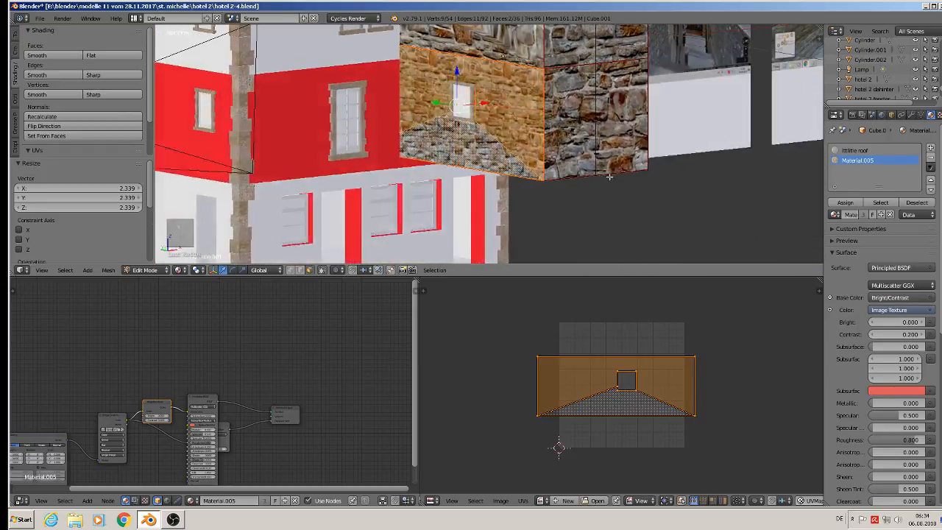
# - Add an empty material slot to the annex and copy all of Material.005's shader nodes
pyautogui.click(931, 148)
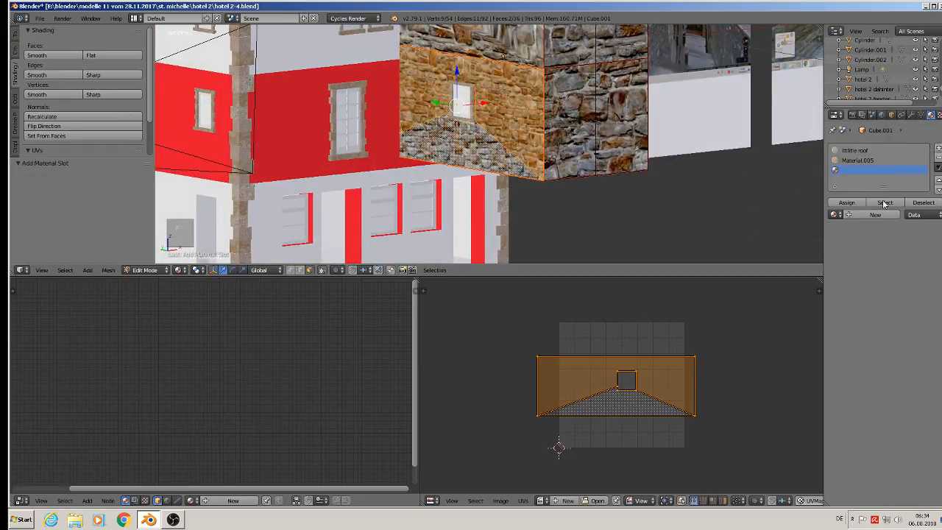
pyautogui.click(858, 160)
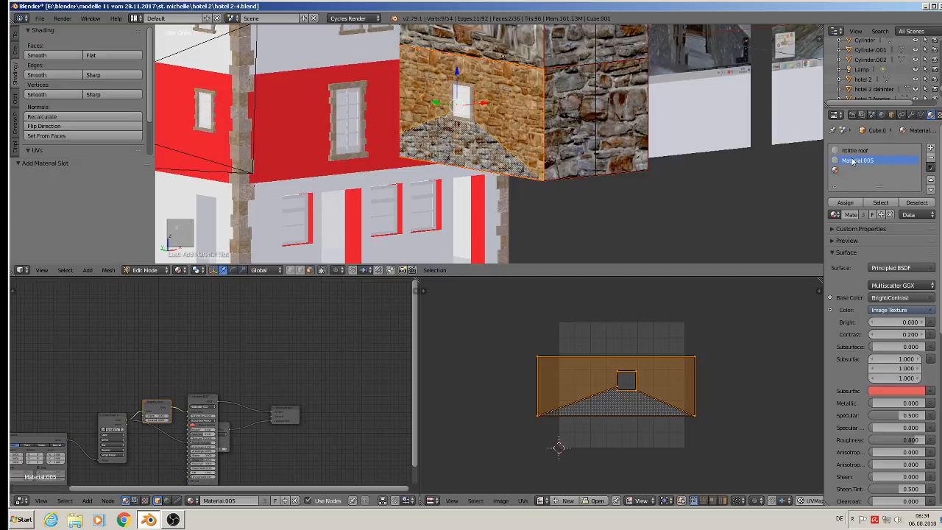
pyautogui.scroll(-2, 101, 379)
pyautogui.moveTo(146, 380); pyautogui.dragTo(283, 348, button='middle')
pyautogui.moveTo(344, 393); pyautogui.dragTo(254, 363, button='middle')
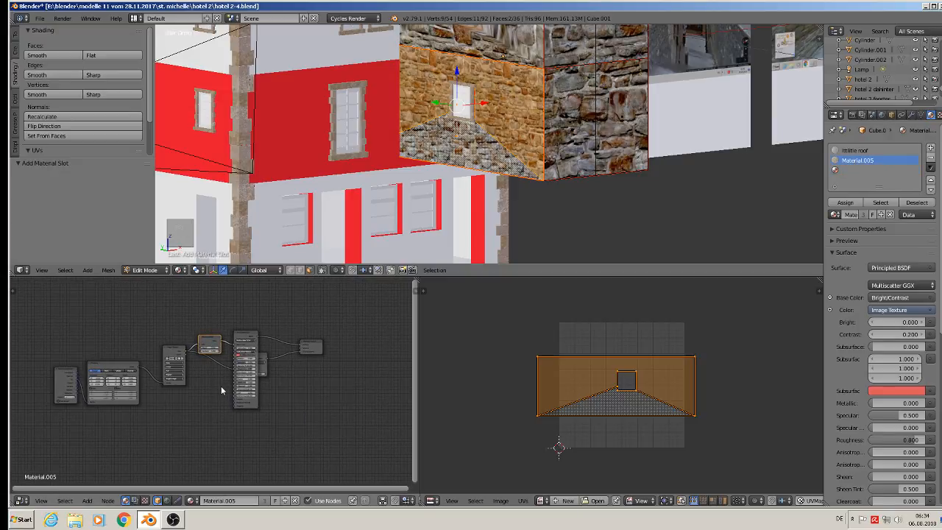
pyautogui.press('a')
pyautogui.press('a')
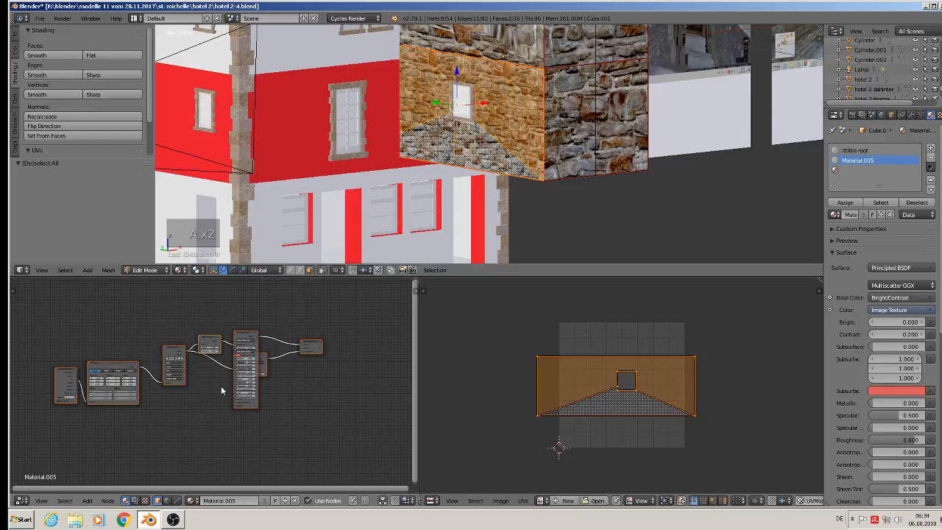
pyautogui.hotkey('ctrl', 'c')
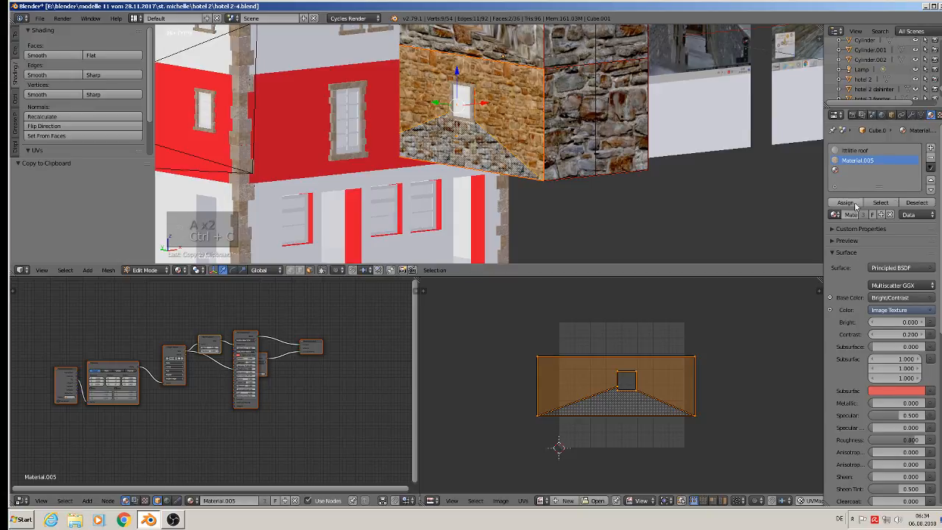
# - Create a new material in the empty slot and name it "tiles middle"
pyautogui.click(931, 148)
pyautogui.click(871, 215)
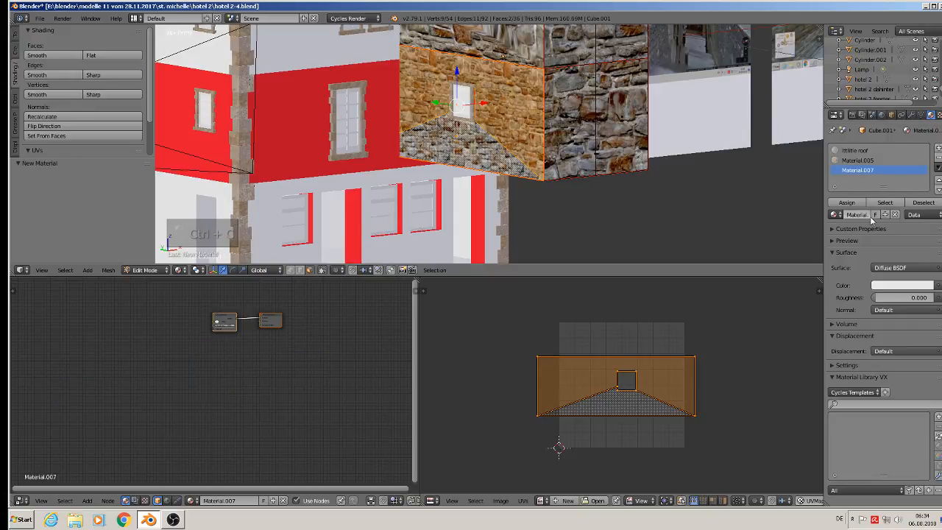
pyautogui.click(860, 215)
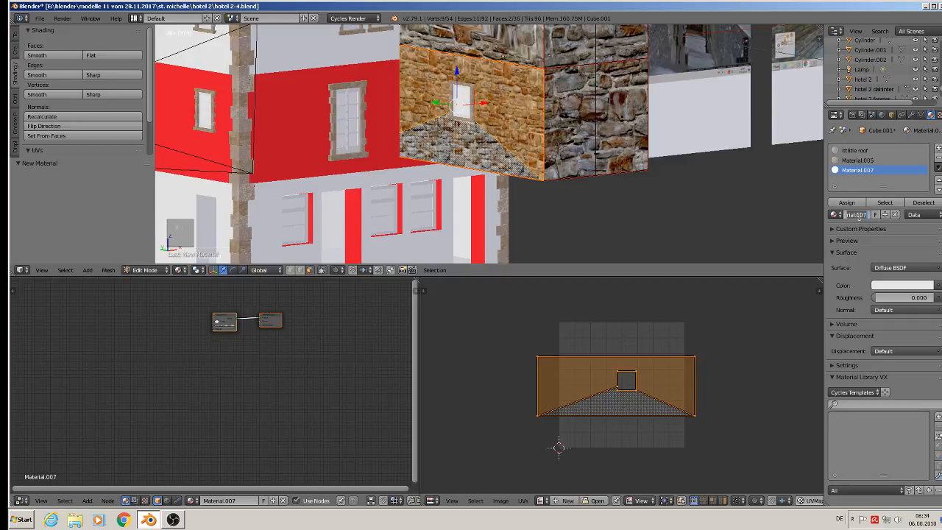
pyautogui.write('l')
pyautogui.write('iles')
pyautogui.write(' midd')
pyautogui.write('le')
pyautogui.press('Return')
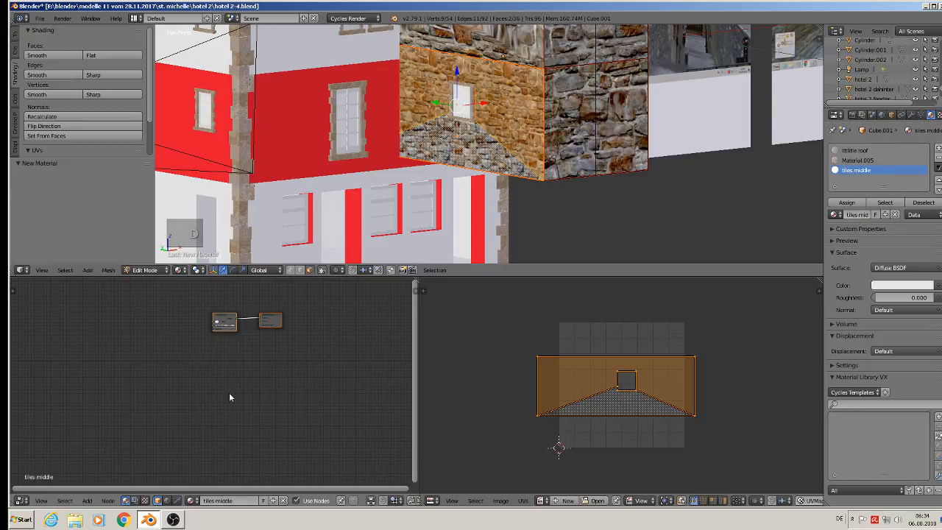
# - Paste the copied nodes into the tiles middle material and delete its default Diffuse BSDF and Material Output nodes
pyautogui.hotkey('ctrl', 'v')
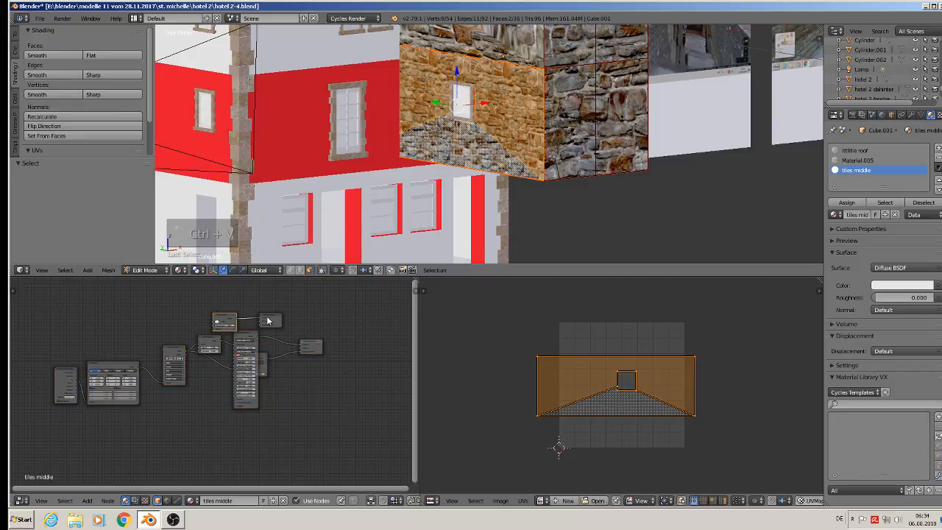
pyautogui.scroll(4, 251, 341)
pyautogui.press('x')
pyautogui.click(274, 311)
pyautogui.press('x')
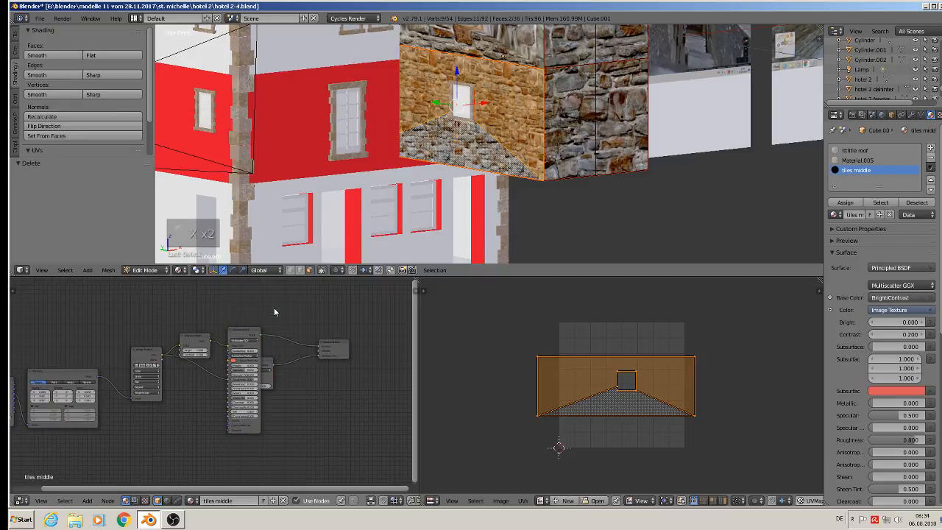
# - Move the Multiply node clear of the Principled BSDF and load Shingle.png from the textur folder into the Image Texture node
pyautogui.scroll(2, 275, 349)
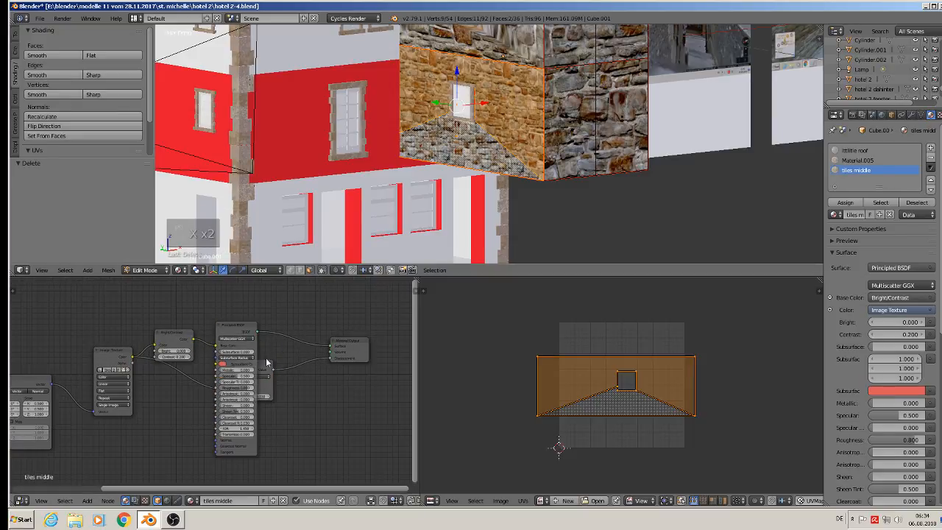
pyautogui.moveTo(268, 368); pyautogui.dragTo(308, 368)
pyautogui.scroll(3, 149, 390)
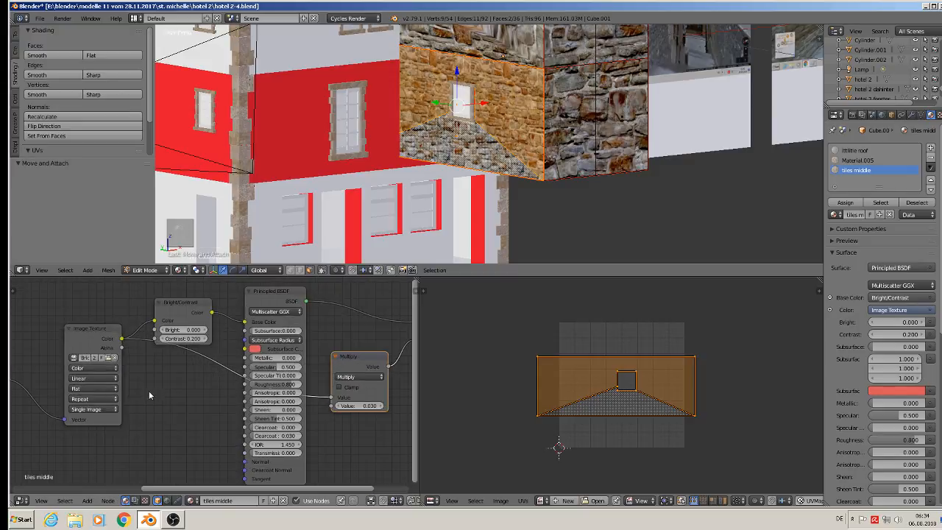
pyautogui.scroll(2, 159, 389)
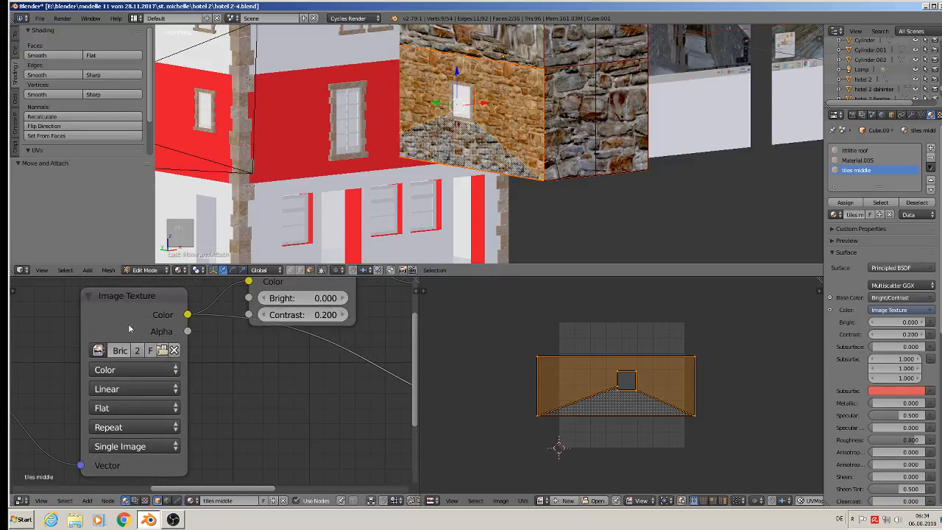
pyautogui.click(162, 351)
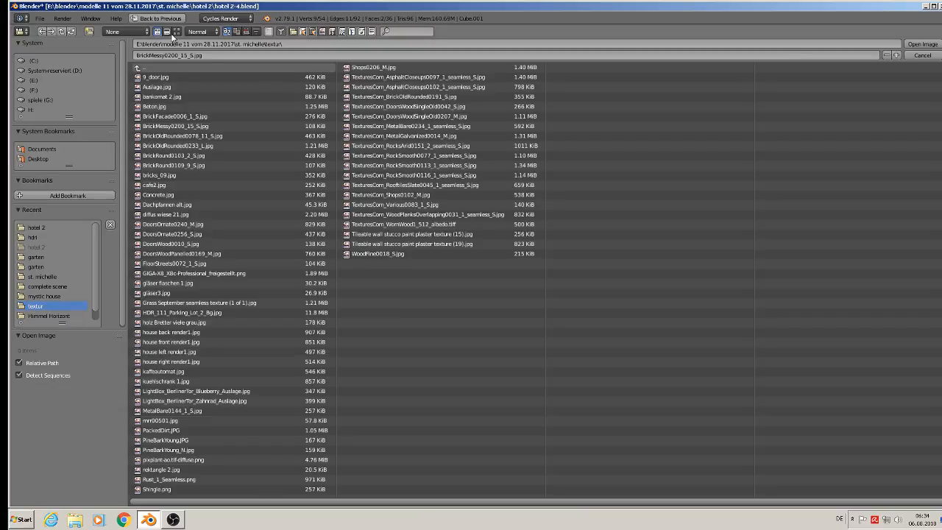
pyautogui.click(176, 31)
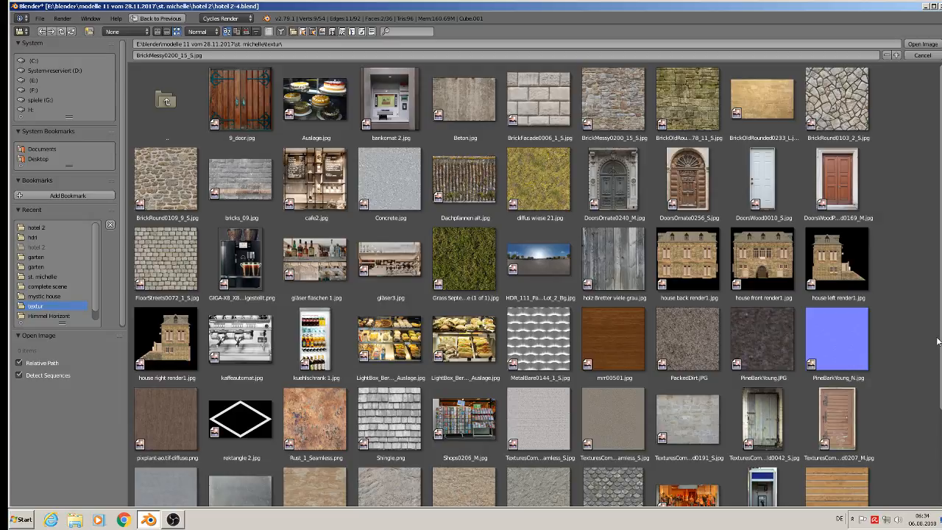
pyautogui.doubleClick(407, 433)
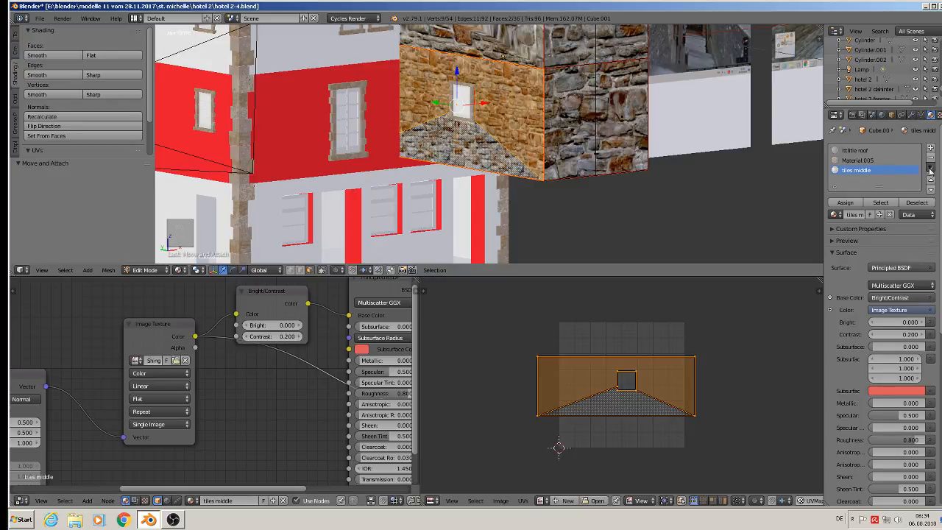
# - Assign tiles middle to the selected lower-storey wall faces and scale their UVs by 1.659
pyautogui.click(845, 206)
pyautogui.scroll(2, 611, 196)
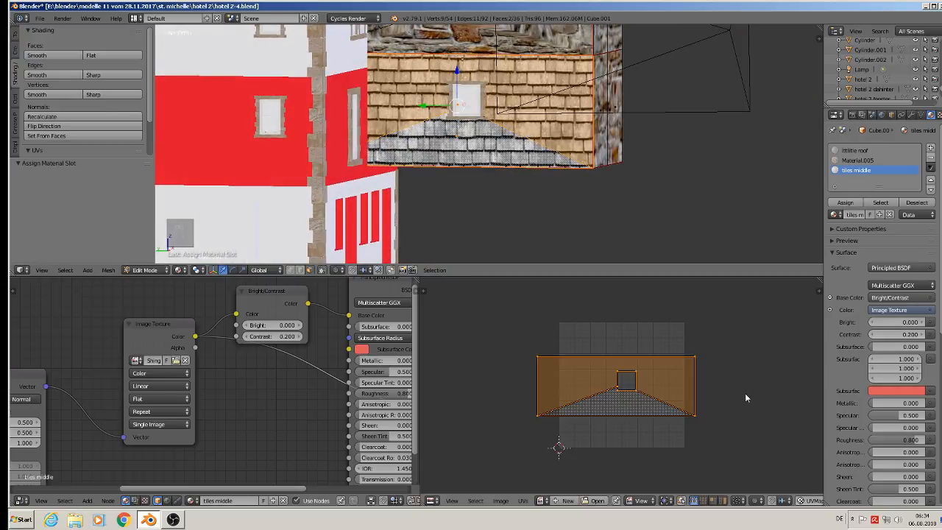
pyautogui.press('s')
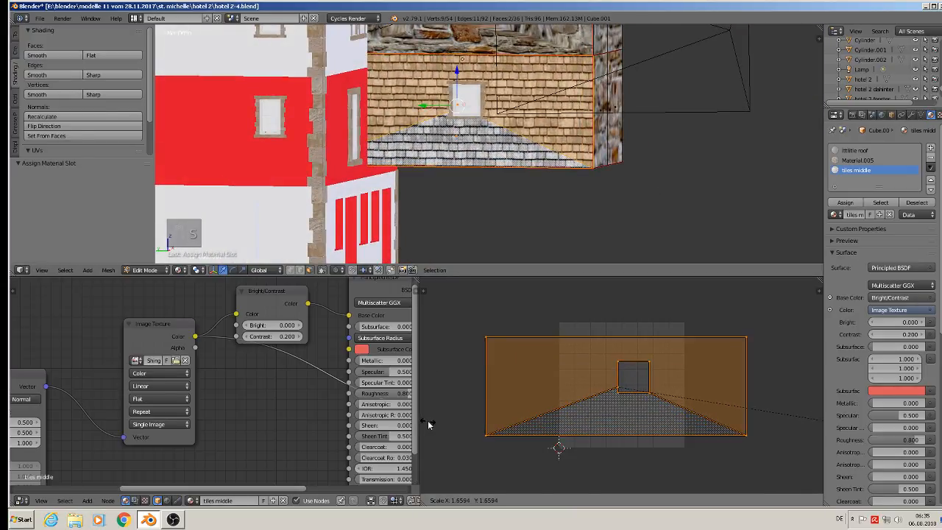
pyautogui.click(429, 425)
# - Select the two upper-storey faces around the window on the same wall and project their UVs from the left orthographic view
pyautogui.scroll(-3, 475, 208)
pyautogui.keyDown('shift'); pyautogui.moveTo(482, 97); pyautogui.dragTo(439, 152, button='middle'); pyautogui.keyUp('shift')
pyautogui.rightClick(438, 152)
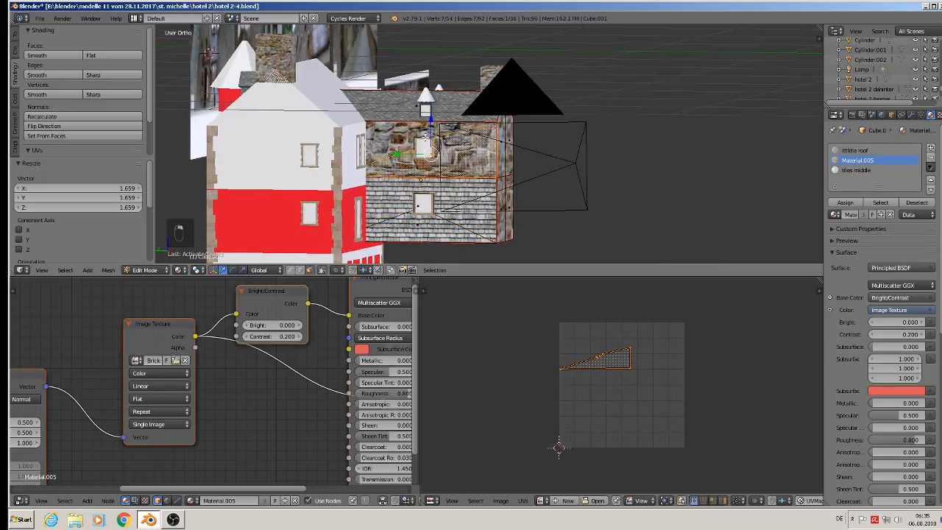
pyautogui.keyDown('shift'); pyautogui.rightClick(417, 136); pyautogui.keyUp('shift')
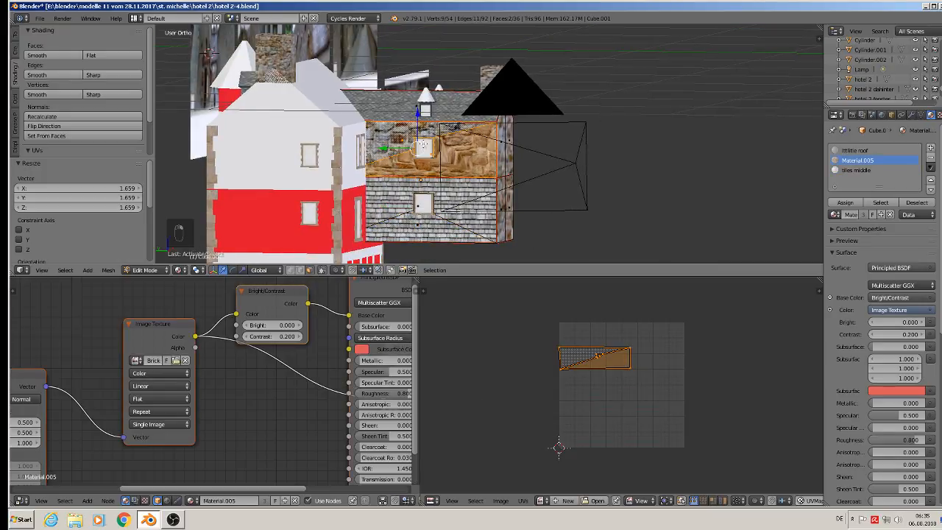
pyautogui.press('ctrl+KP_3')
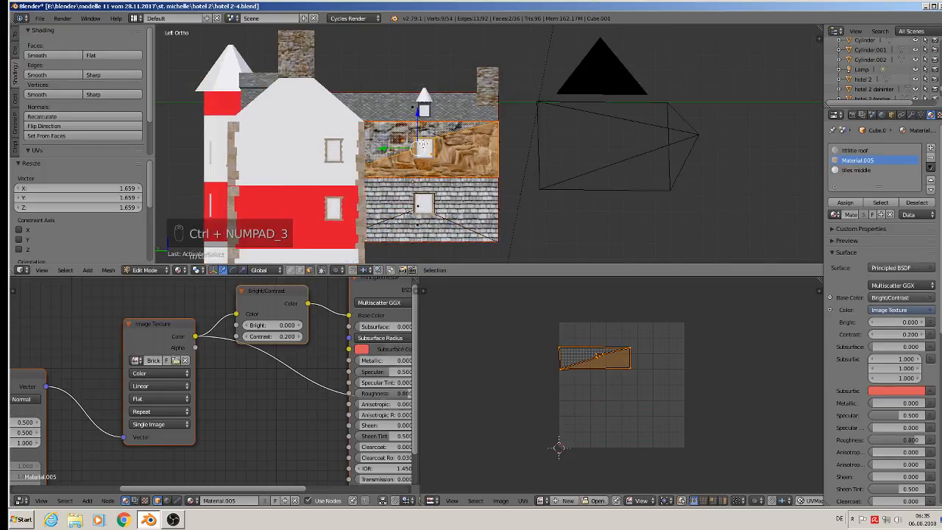
pyautogui.press('u')
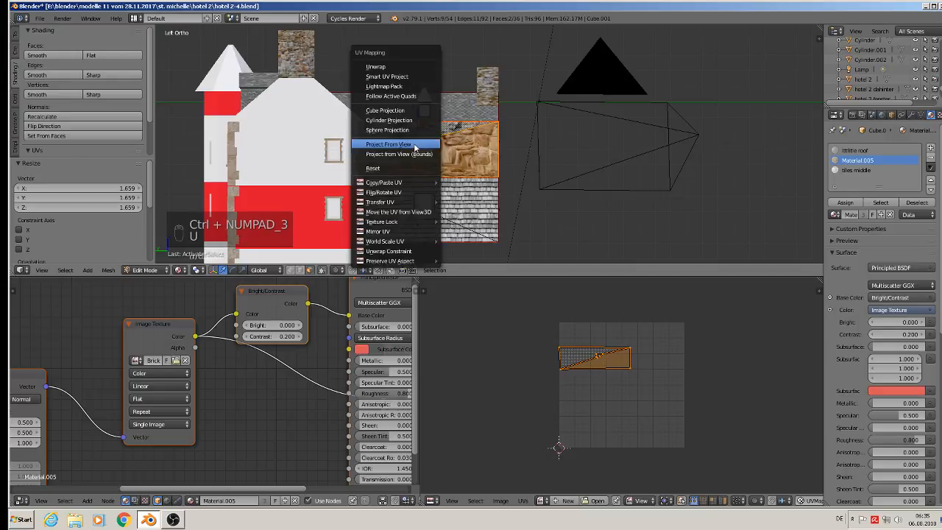
pyautogui.click(424, 141)
pyautogui.scroll(3, 655, 407)
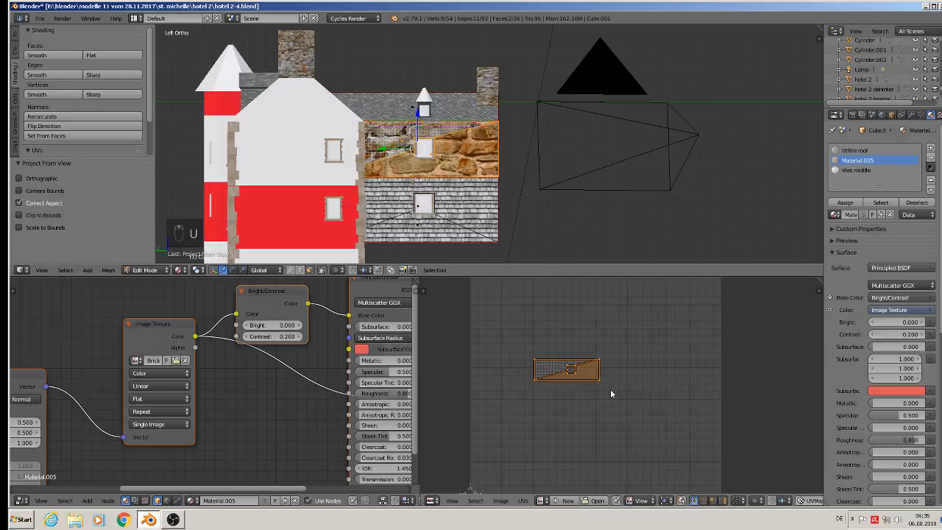
# - Scale the projected upper-storey UVs by 2.228, assign tiles middle to those faces, and enlarge the UVs again until the shingles match the lower storey
pyautogui.press('s')
pyautogui.click(665, 417)
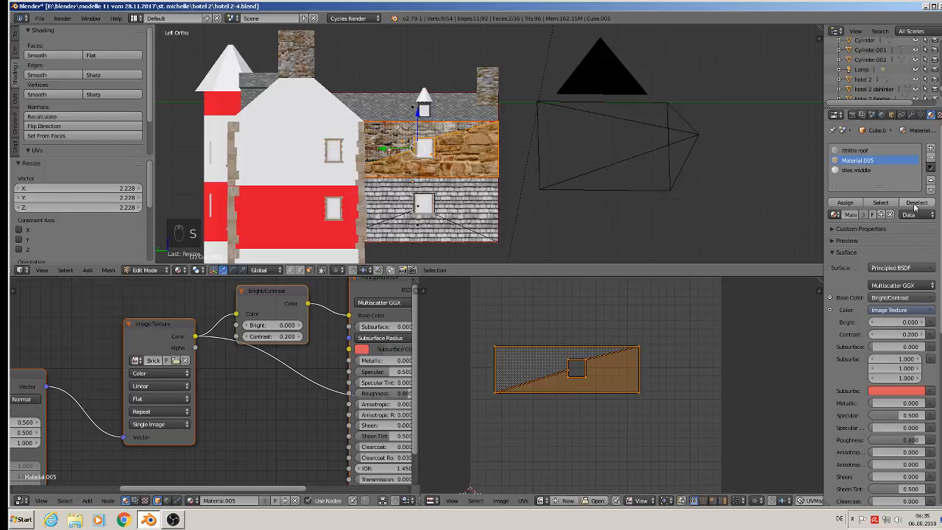
pyautogui.click(856, 170)
pyautogui.click(847, 202)
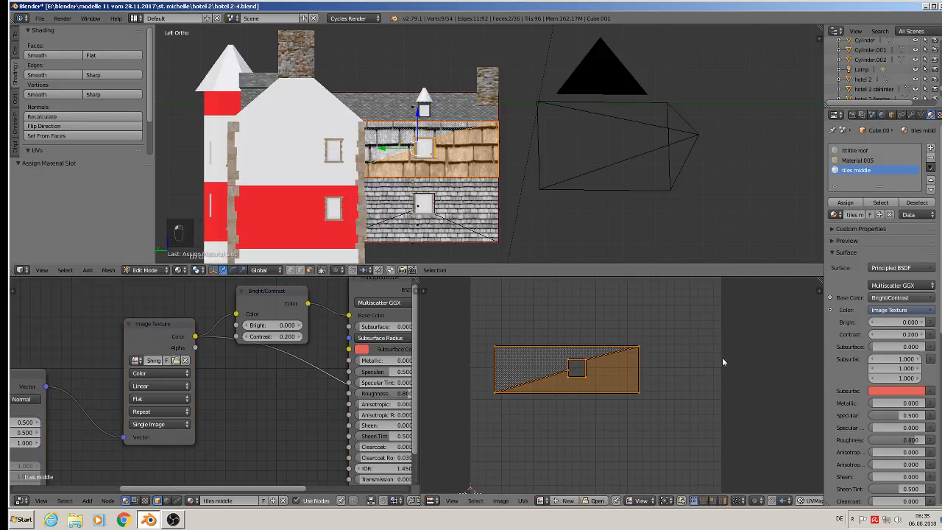
pyautogui.press('s')
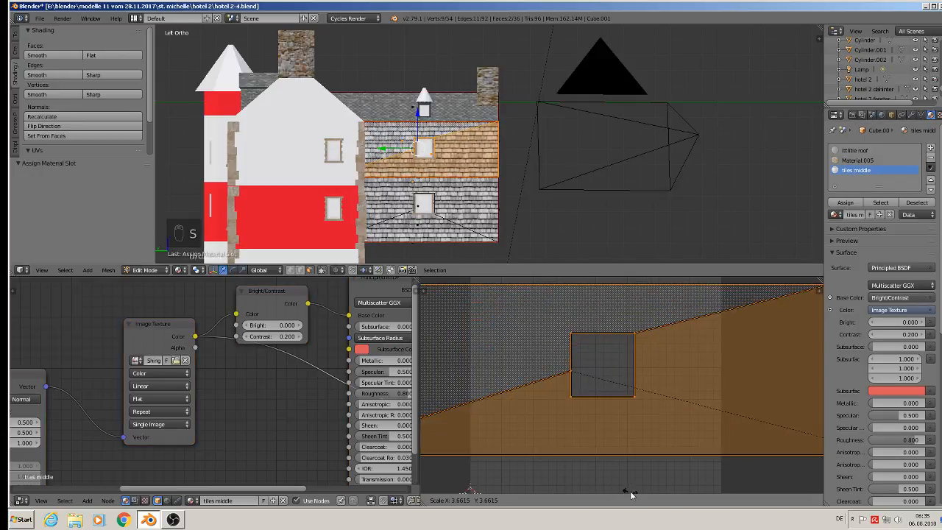
pyautogui.click(633, 283)
pyautogui.press('Tab')
pyautogui.press('a')
pyautogui.press('a')
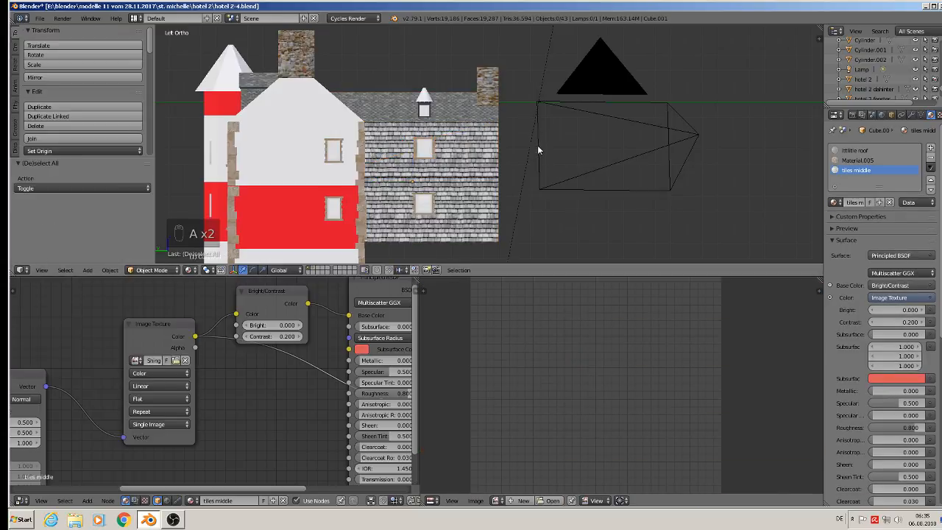
# - On the annex's opposite wall, assign tiles middle to the upper-storey faces, project their UVs from the right orthographic view and scale them by 5.070
pyautogui.moveTo(537, 145); pyautogui.dragTo(286, 107, button='middle')
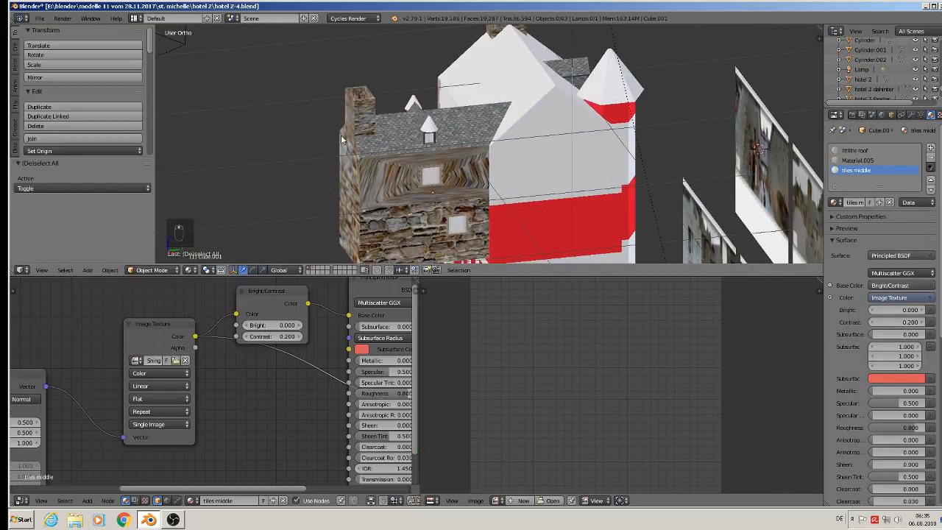
pyautogui.press('KP_3')
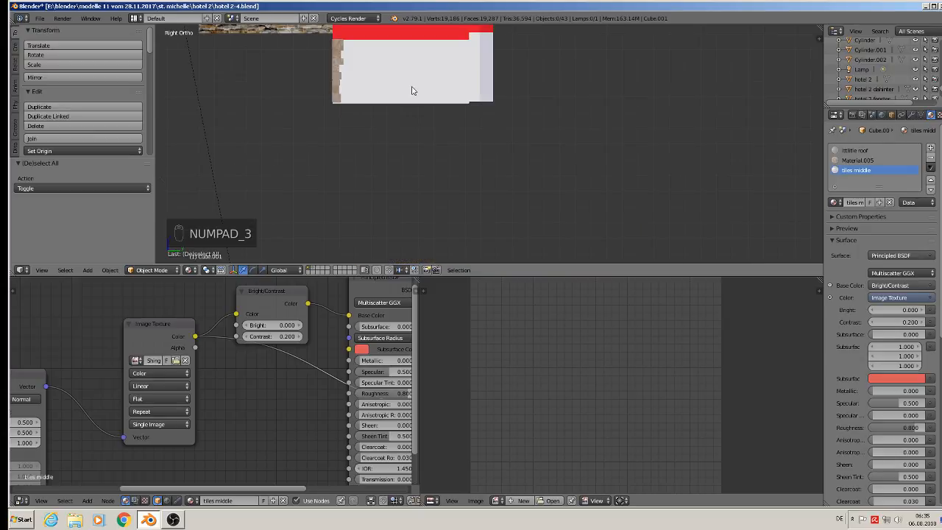
pyautogui.scroll(-5, 412, 91)
pyautogui.scroll(2, 472, 213)
pyautogui.press('Tab')
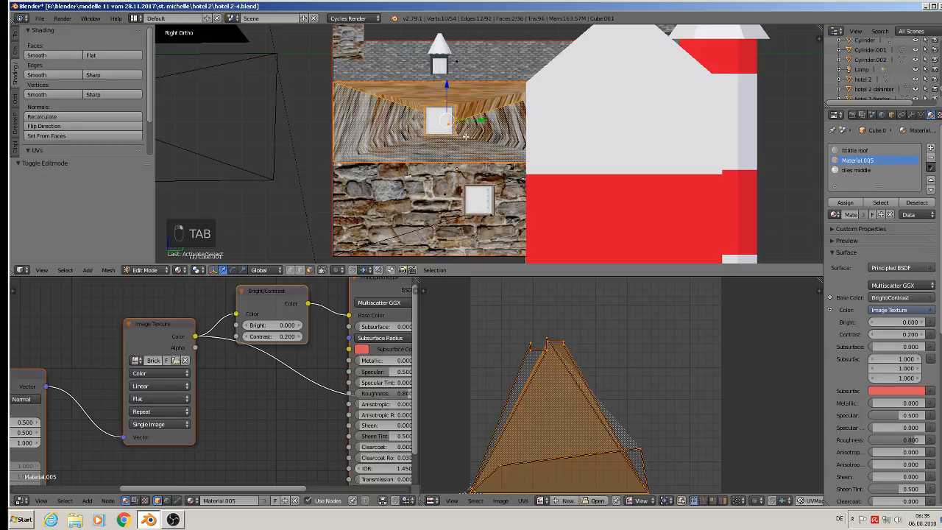
pyautogui.click(856, 170)
pyautogui.click(845, 202)
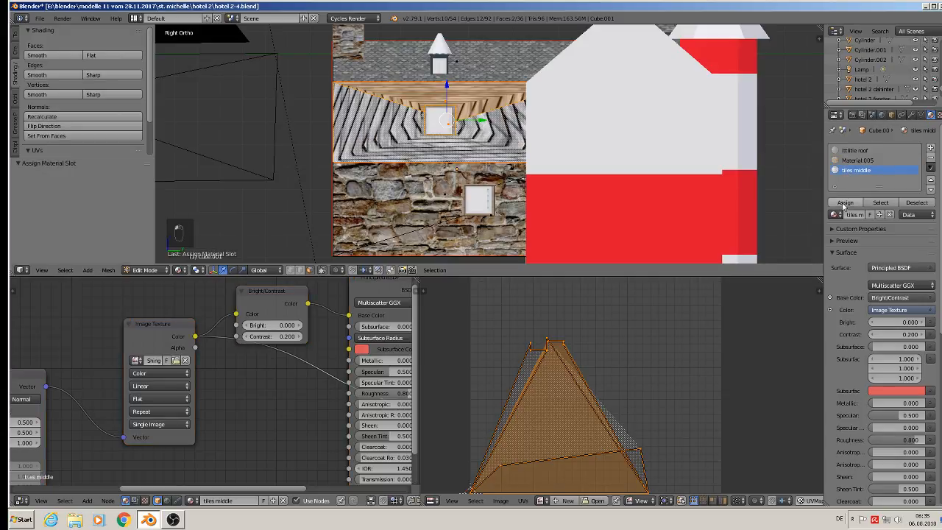
pyautogui.press('u')
pyautogui.click(397, 131)
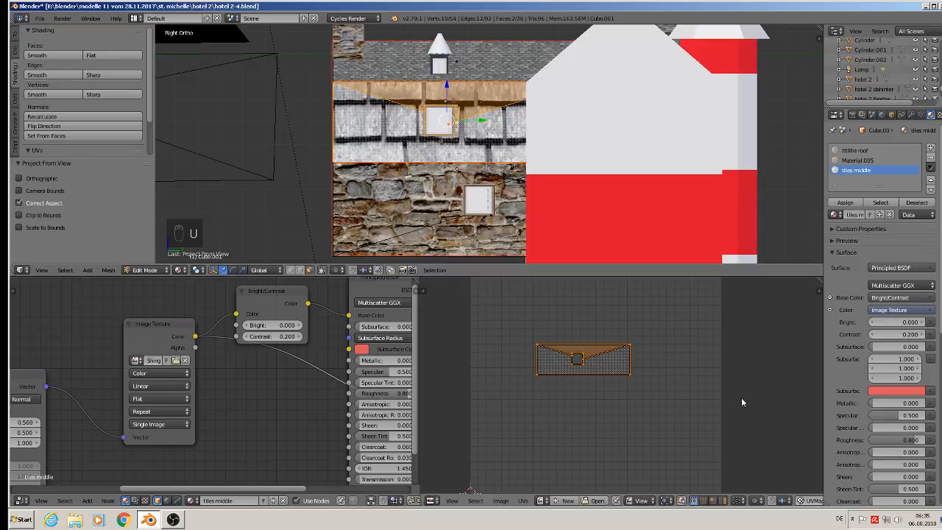
pyautogui.press('s')
pyautogui.click(484, 389)
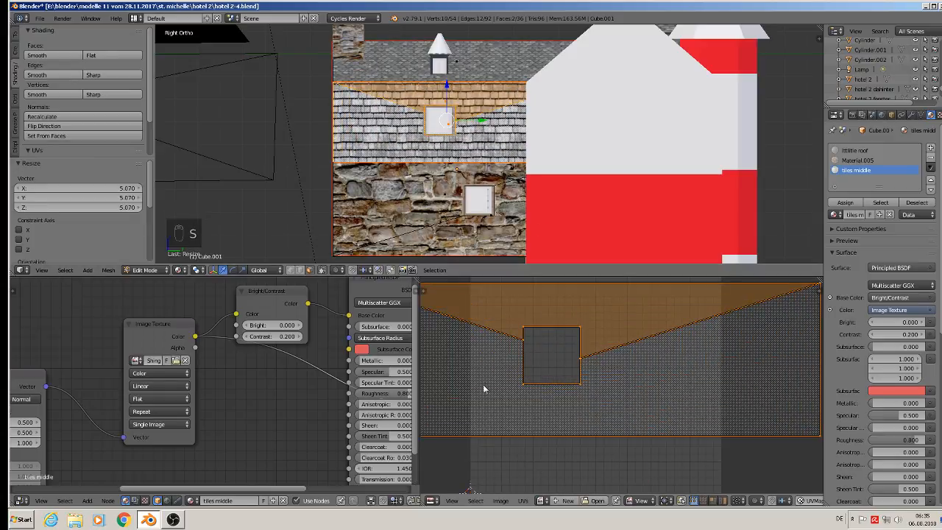
# - Assign tiles middle to the lower-storey faces around the window on the same wall and scale their UVs by about 3.3
pyautogui.rightClick(399, 217)
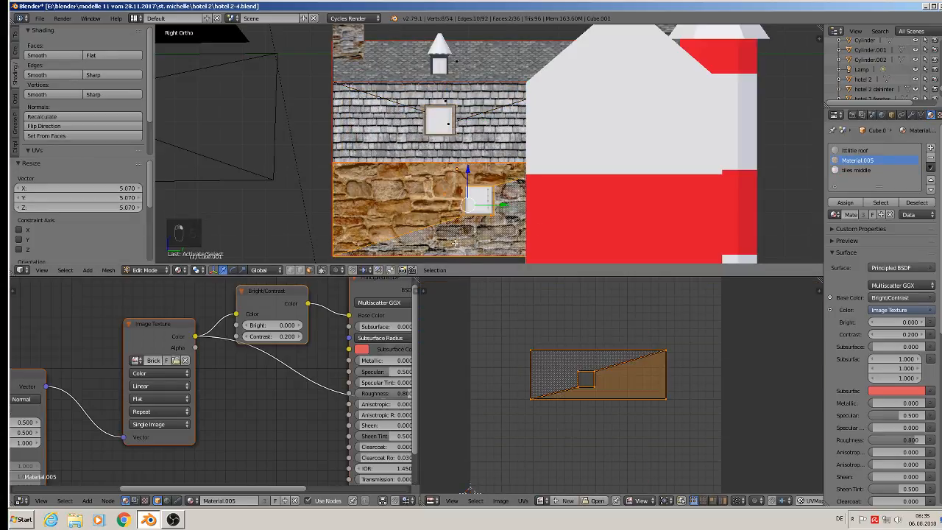
pyautogui.click(853, 170)
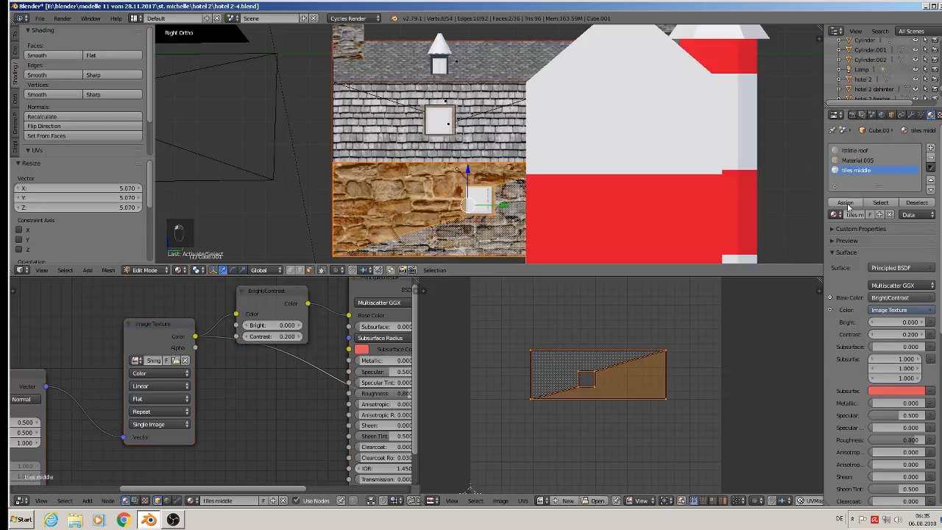
pyautogui.click(846, 204)
pyautogui.press('s')
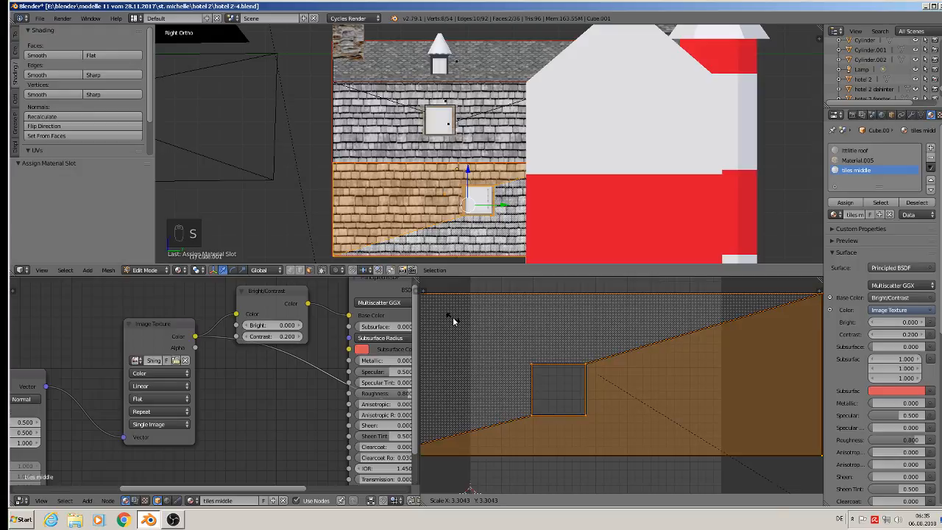
pyautogui.click(452, 322)
pyautogui.press('Tab')
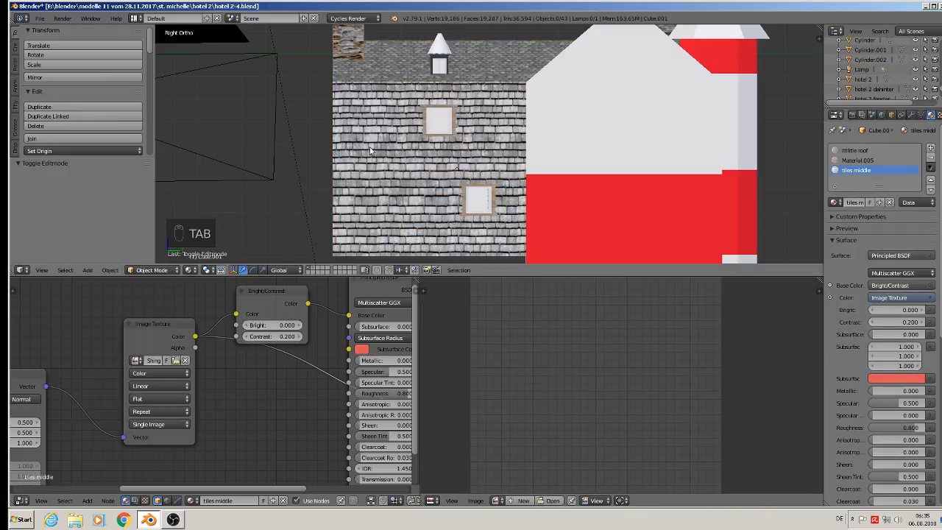
# - Check the shingled annex from an angle and save the file
pyautogui.scroll(-4, 371, 151)
pyautogui.moveTo(370, 150); pyautogui.dragTo(562, 193, button='middle')
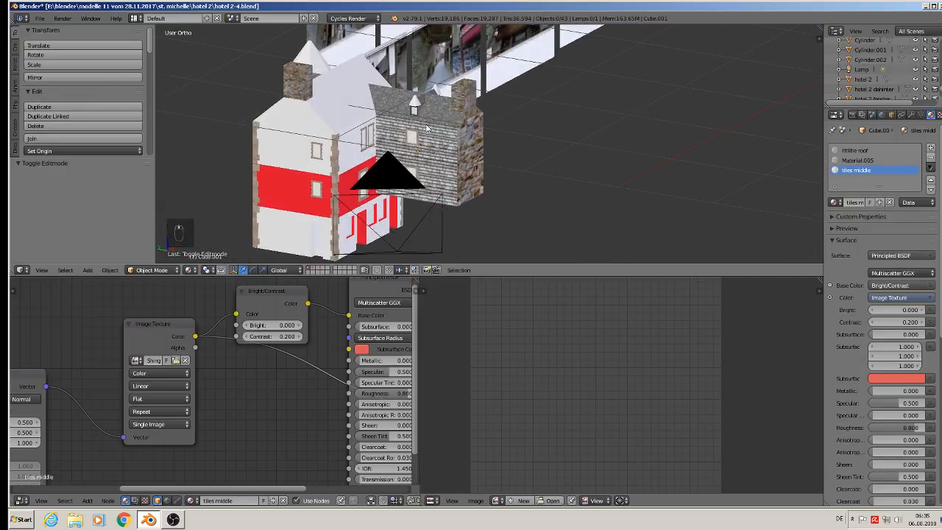
pyautogui.scroll(3, 426, 127)
pyautogui.click(41, 19)
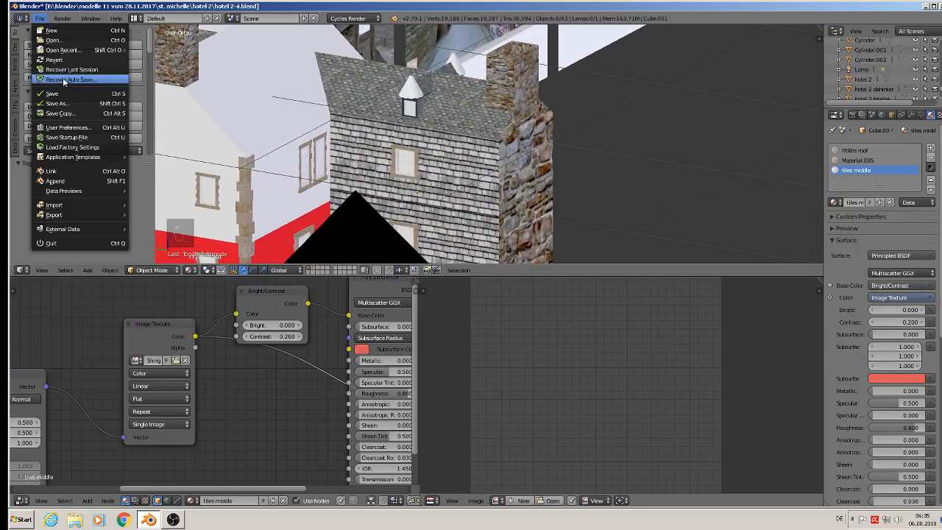
pyautogui.click(68, 94)
# - Open the dormer's cone roof for mesh editing and mark a seam around its scalloped bottom rim
pyautogui.scroll(2, 411, 87)
pyautogui.scroll(3, 410, 87)
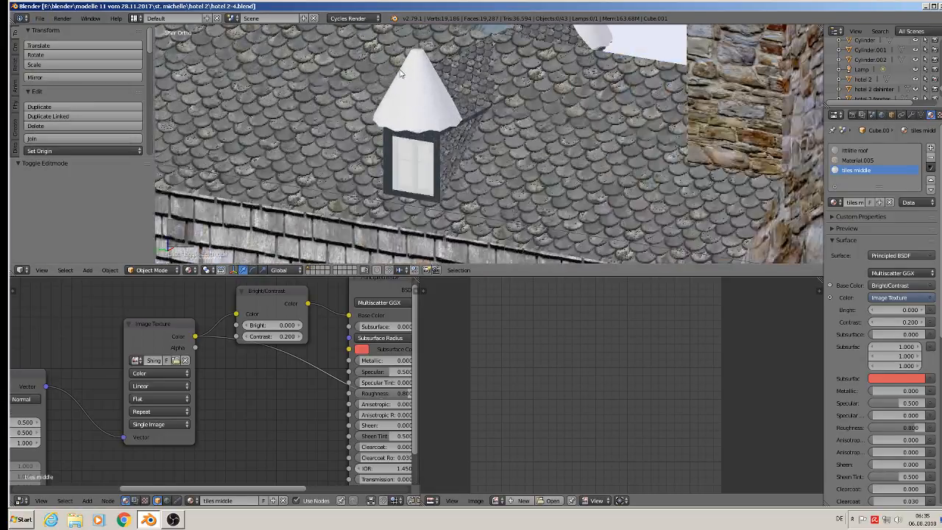
pyautogui.rightClick(422, 95)
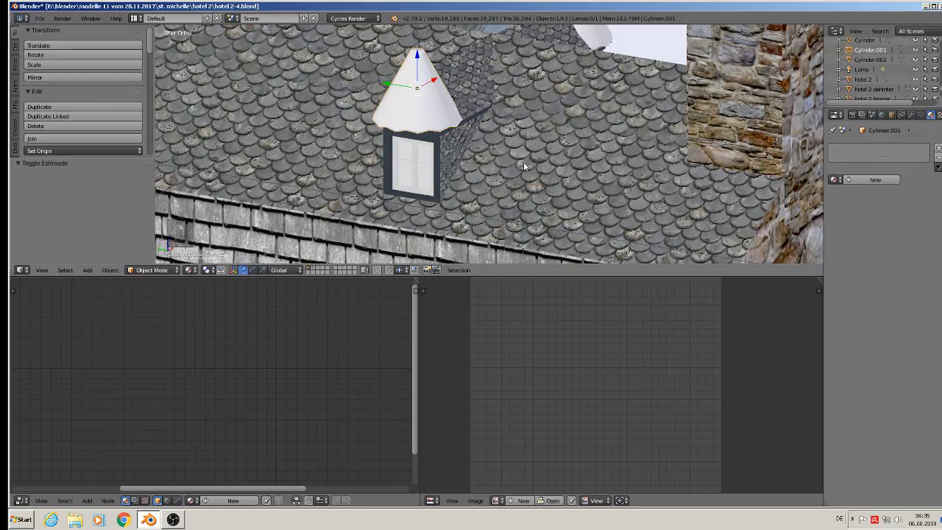
pyautogui.press('Tab')
pyautogui.scroll(4, 414, 95)
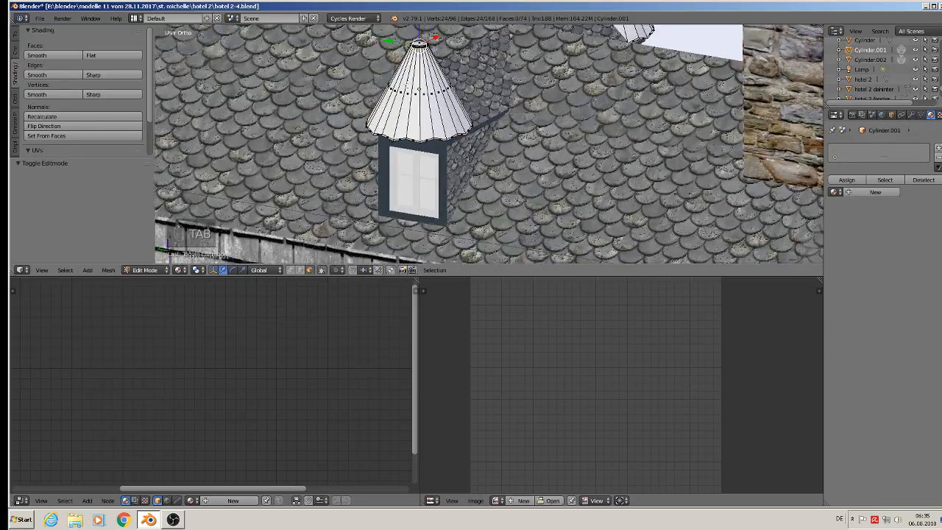
pyautogui.click(299, 269)
pyautogui.keyDown('alt'); pyautogui.rightClick(343, 207); pyautogui.keyUp('alt')
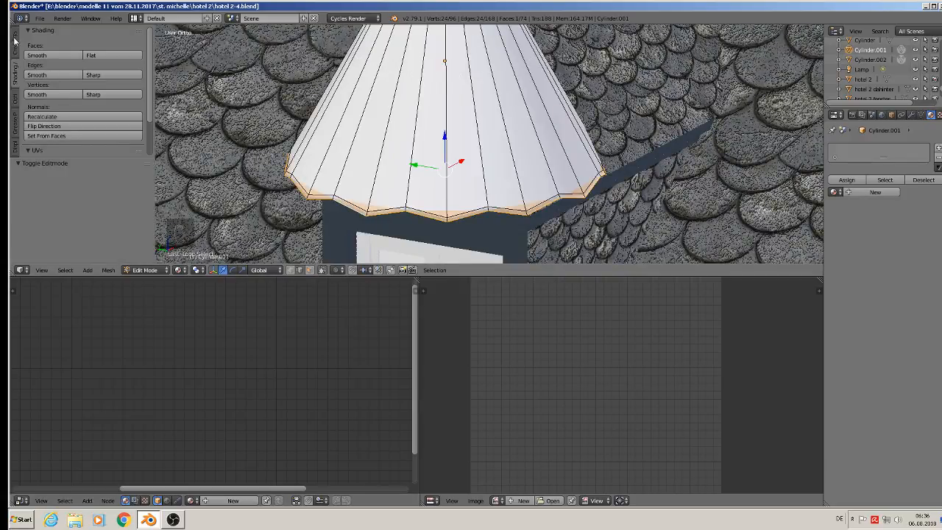
pyautogui.scroll(-2, 77, 139)
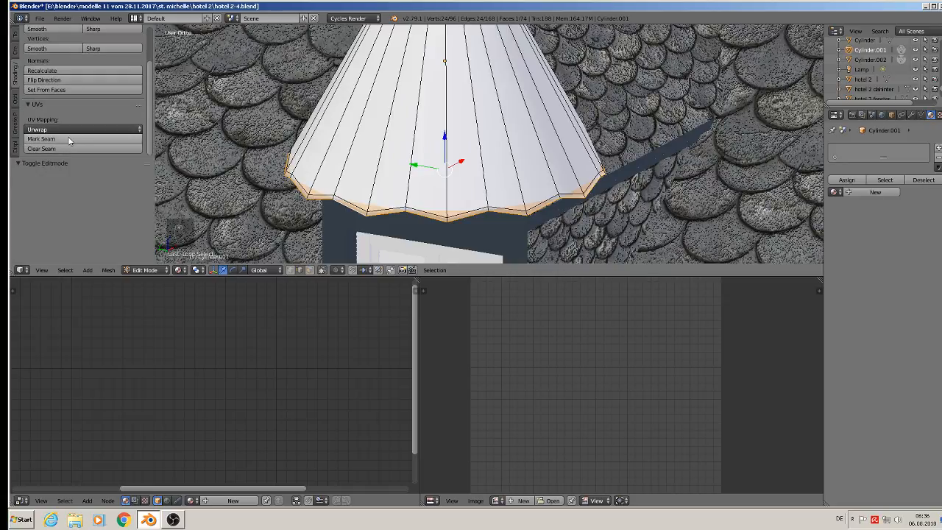
pyautogui.click(68, 139)
# - Mark further seams around the cone roof's top cap and along one lengthwise edge at its back
pyautogui.moveTo(380, 128); pyautogui.dragTo(382, 89, button='middle')
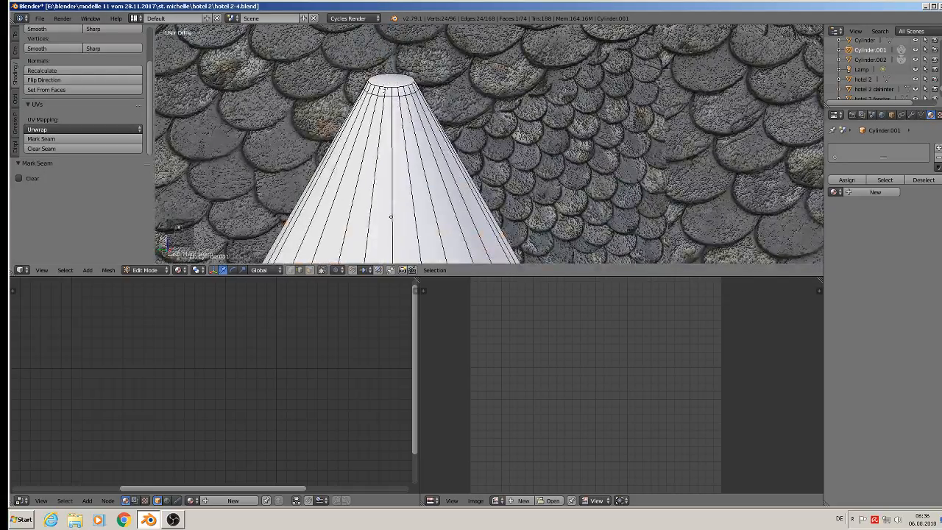
pyautogui.rightClick(382, 85)
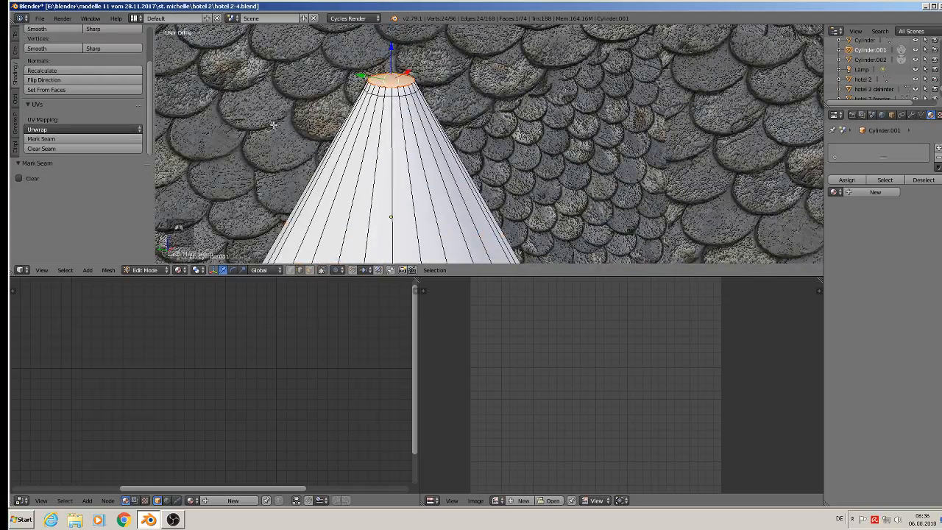
pyautogui.moveTo(273, 125); pyautogui.dragTo(352, 142, button='middle')
pyautogui.scroll(-1, 352, 142)
pyautogui.scroll(1, 352, 142)
pyautogui.keyDown('alt'); pyautogui.rightClick(351, 139); pyautogui.keyUp('alt')
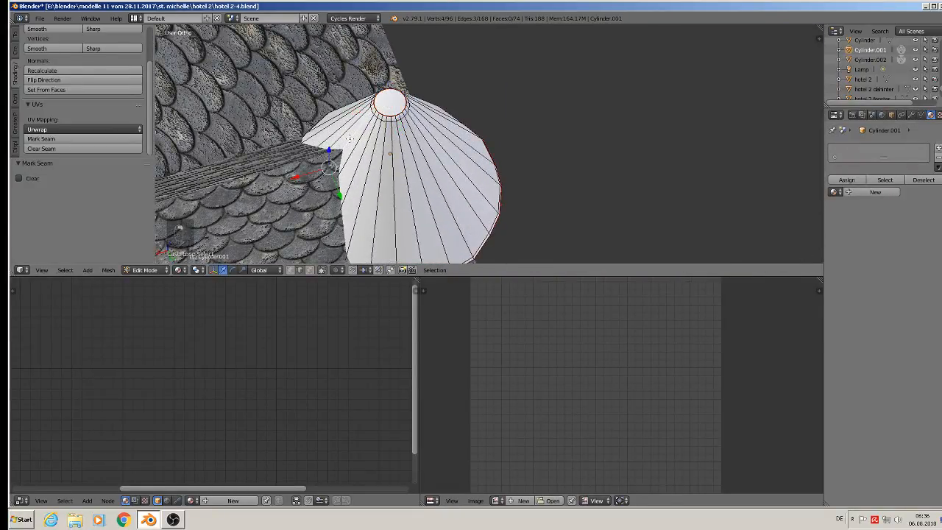
pyautogui.click(44, 138)
# - Select the entire cone roof mesh and unwrap it along the marked seams
pyautogui.scroll(-2, 447, 155)
pyautogui.moveTo(488, 138); pyautogui.dragTo(361, 125, button='middle')
pyautogui.scroll(-1, 372, 132)
pyautogui.press('a')
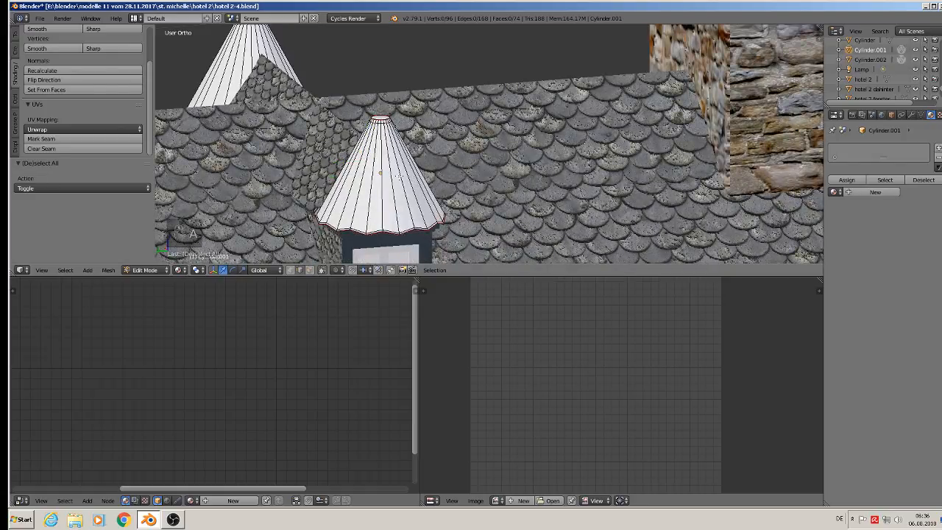
pyautogui.moveTo(396, 176); pyautogui.dragTo(371, 183, button='middle')
pyautogui.press('a')
pyautogui.press('u')
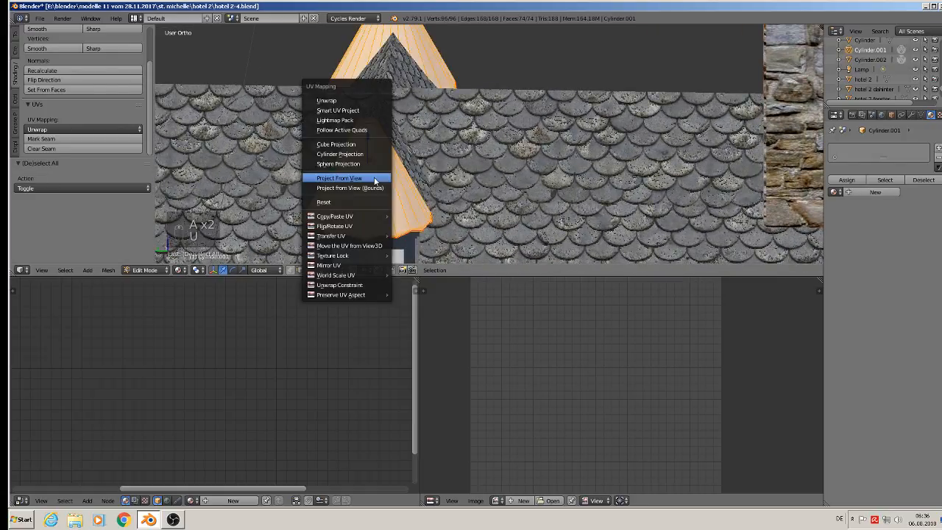
pyautogui.click(346, 101)
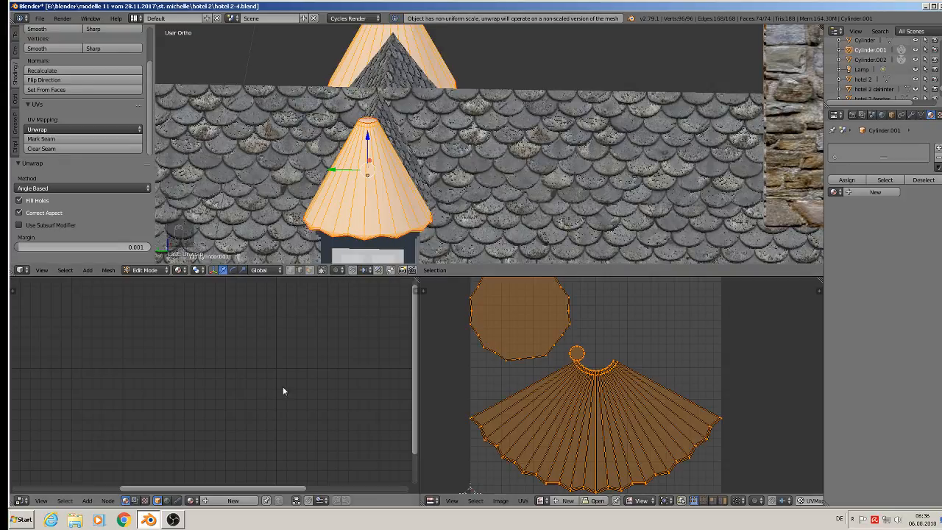
# - Select the cone's ring of large side faces and straighten their UVs into a strip with UV Squares' Snap to Axis
pyautogui.keyDown('alt'); pyautogui.rightClick(373, 170); pyautogui.keyUp('alt')
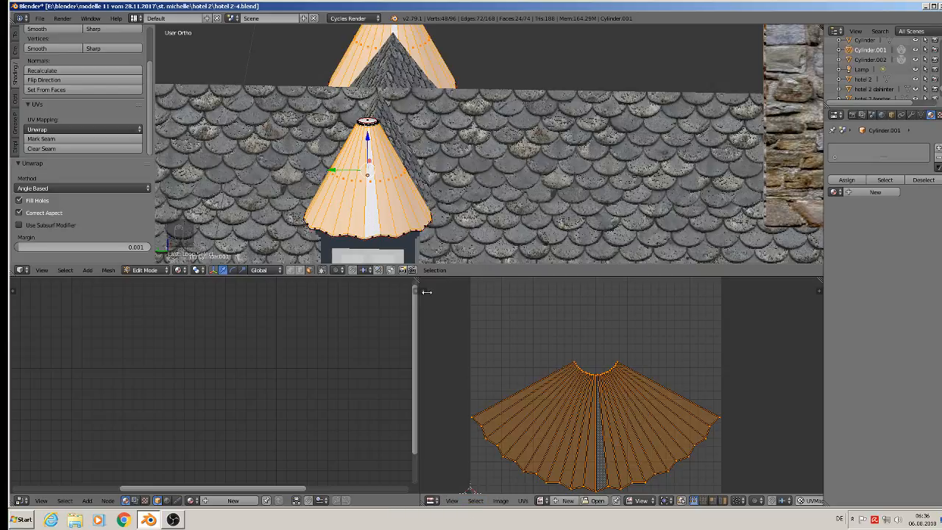
pyautogui.press('t')
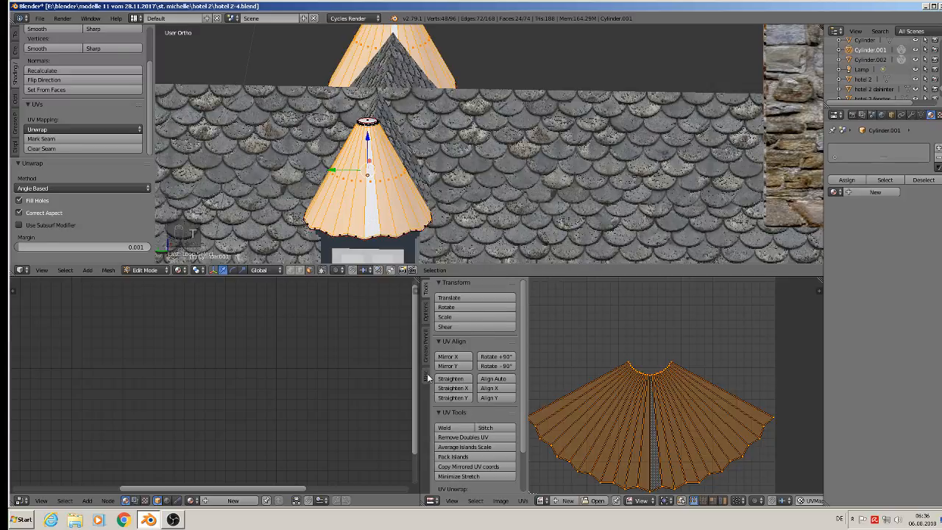
pyautogui.click(426, 376)
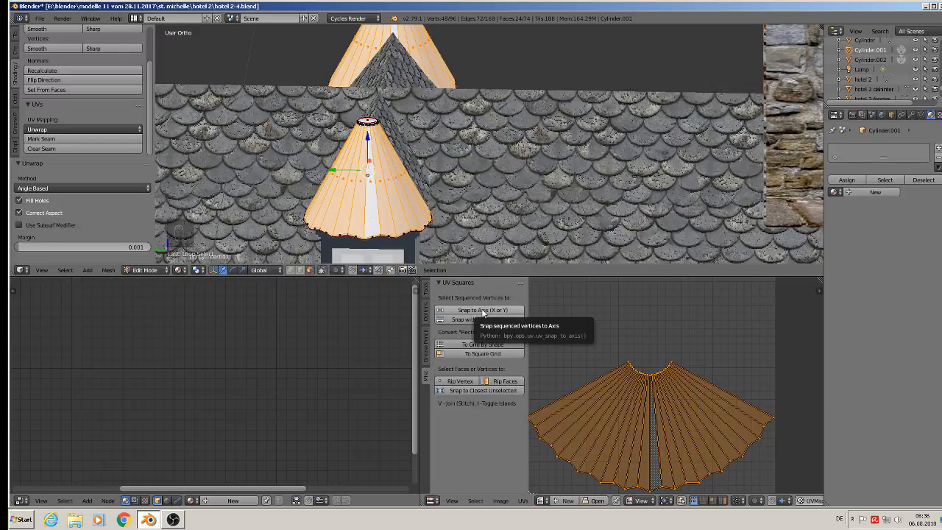
pyautogui.click(483, 310)
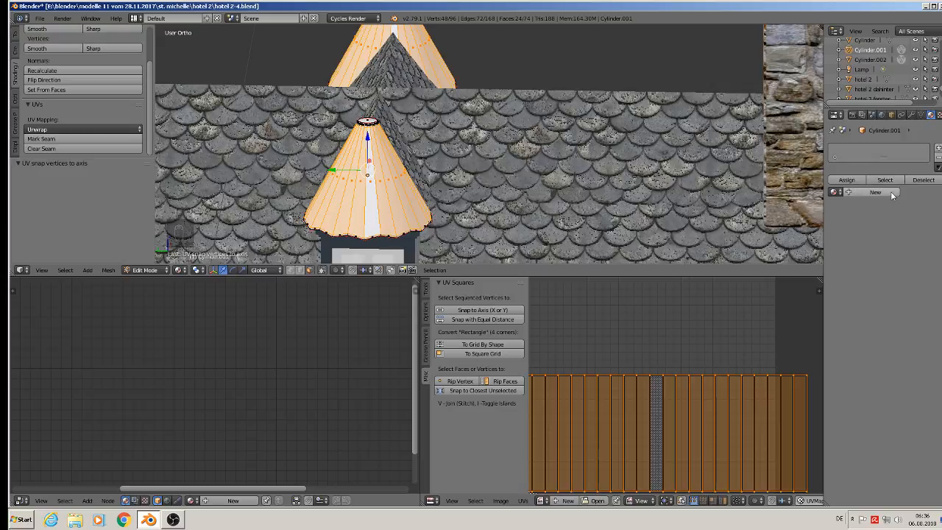
# - Give the cone roof the existing little roof material, leave mesh editing and deselect everything to check the result
pyautogui.click(835, 193)
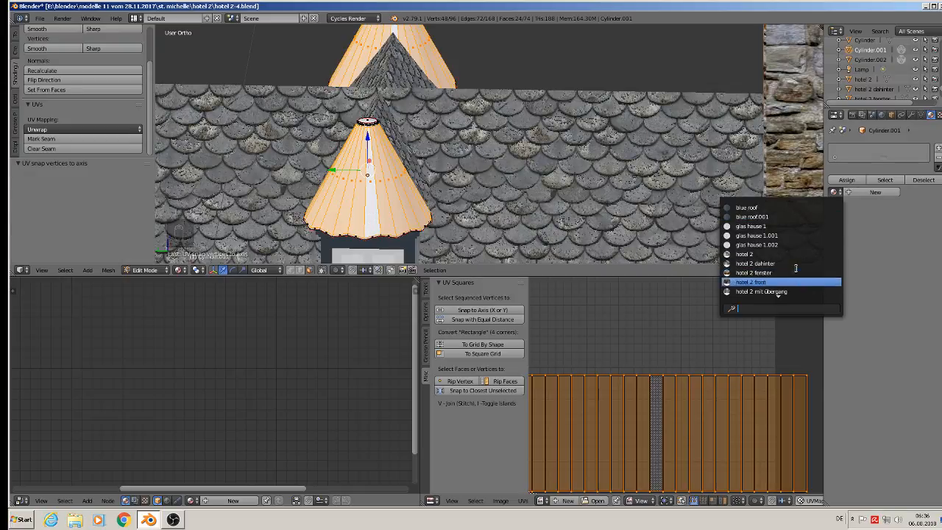
pyautogui.scroll(-2, 795, 268)
pyautogui.scroll(-6, 789, 276)
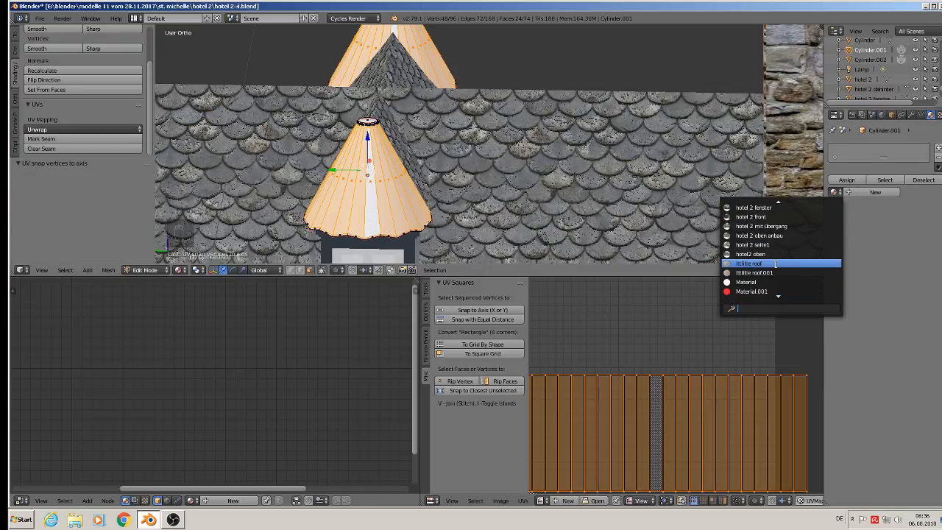
pyautogui.click(776, 263)
pyautogui.press('Tab')
pyautogui.moveTo(484, 199); pyautogui.dragTo(432, 216, button='middle')
pyautogui.scroll(-4, 434, 217)
pyautogui.press('a')
pyautogui.press('a')
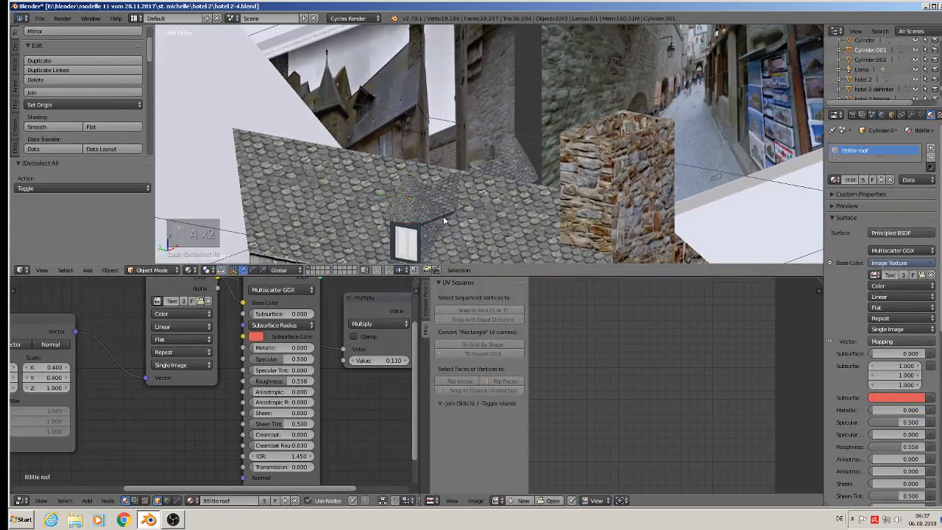
# - Scale all of the dormer cone roof's UVs down to about 0.67 and leave mesh editing
pyautogui.scroll(3, 438, 221)
pyautogui.rightClick(407, 203)
pyautogui.press('Tab')
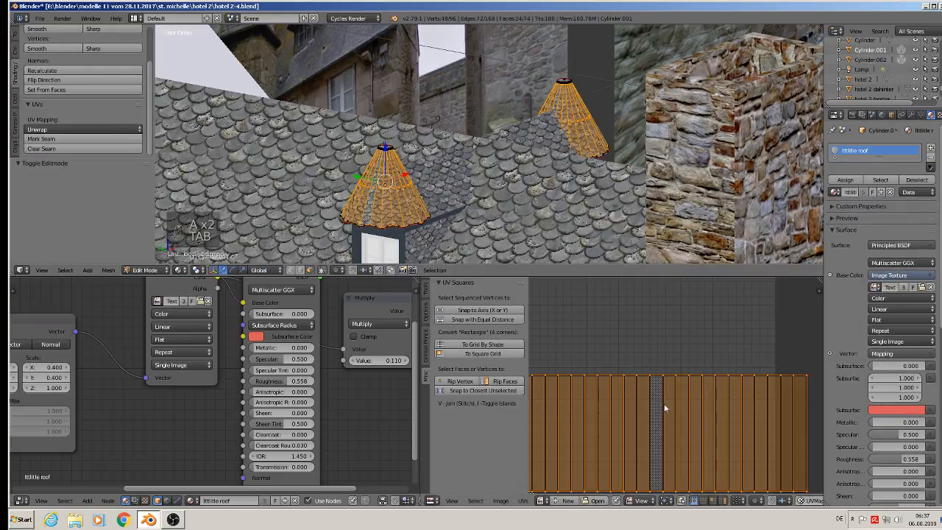
pyautogui.press('s')
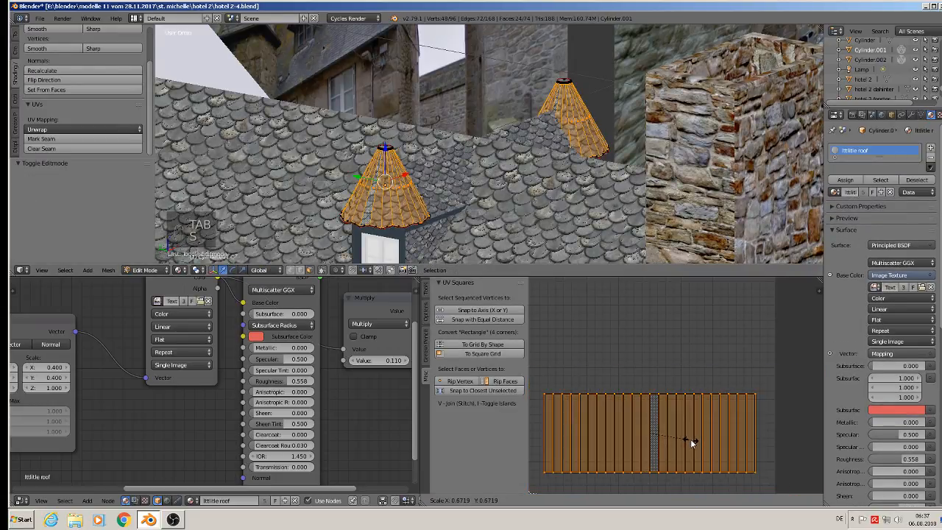
pyautogui.click(690, 439)
pyautogui.press('Tab')
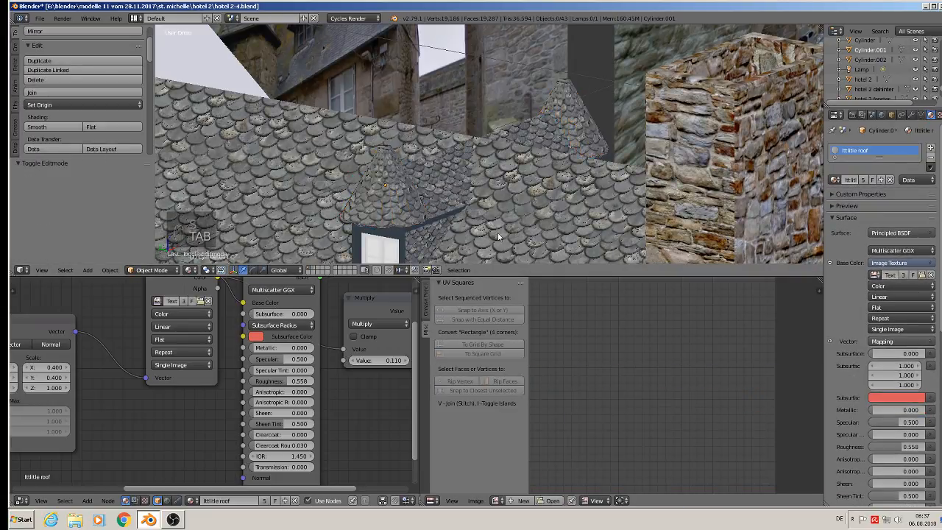
# - Open the annex walls for mesh editing and select the four stone faces of the gable end
pyautogui.moveTo(524, 251); pyautogui.dragTo(532, 136, button='middle')
pyautogui.scroll(-3, 515, 215)
pyautogui.scroll(-2, 533, 135)
pyautogui.keyDown('shift'); pyautogui.moveTo(471, 160); pyautogui.dragTo(471, 172, button='middle'); pyautogui.keyUp('shift')
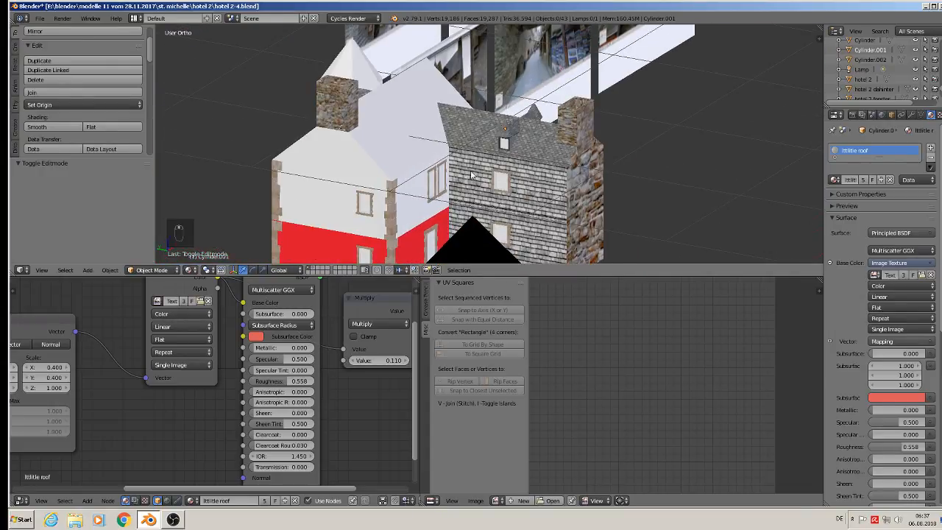
pyautogui.keyDown('shift'); pyautogui.moveTo(522, 199); pyautogui.dragTo(543, 162, button='middle'); pyautogui.keyUp('shift')
pyautogui.scroll(2, 574, 188)
pyautogui.moveTo(651, 127); pyautogui.dragTo(597, 135, button='middle')
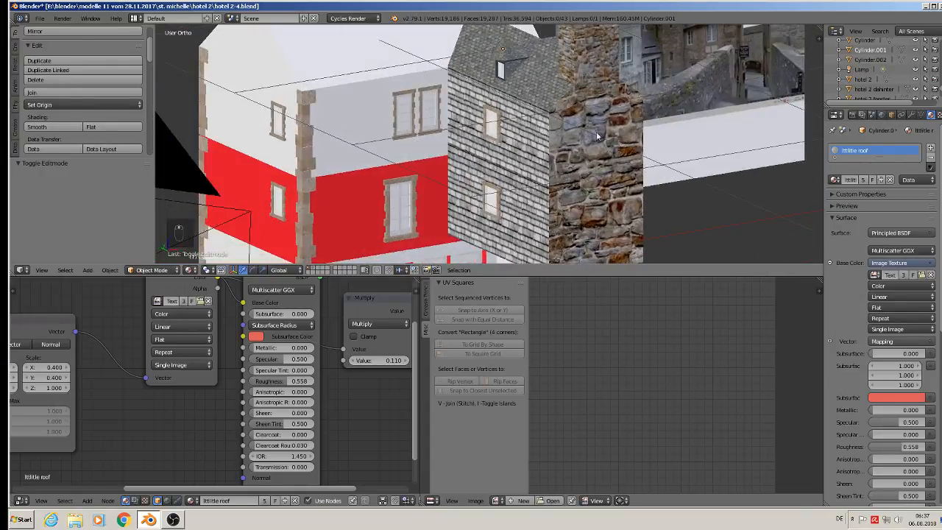
pyautogui.press('Tab')
pyautogui.press('Tab')
pyautogui.rightClick(605, 140)
pyautogui.press('Tab')
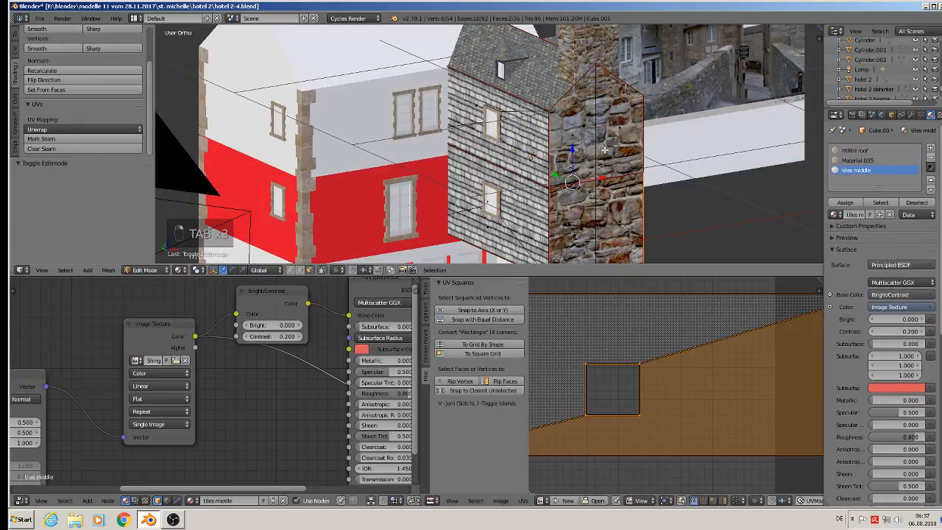
pyautogui.rightClick(580, 131)
pyautogui.keyDown('shift'); pyautogui.rightClick(620, 126); pyautogui.keyUp('shift')
pyautogui.keyDown('shift'); pyautogui.rightClick(567, 218); pyautogui.keyUp('shift')
pyautogui.keyDown('shift'); pyautogui.rightClick(615, 217); pyautogui.keyUp('shift')
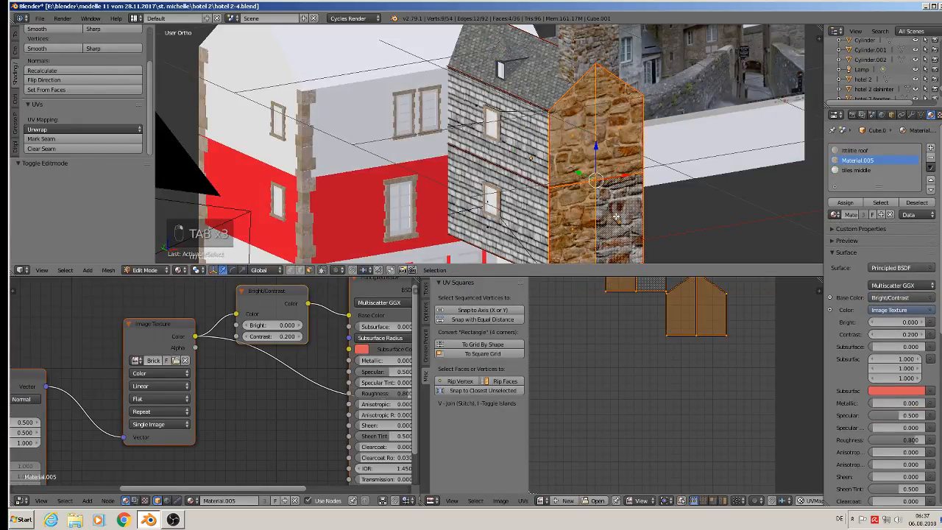
# - Scale the UVs of the selected gable faces up by about 2.8 and leave mesh editing
pyautogui.press('s')
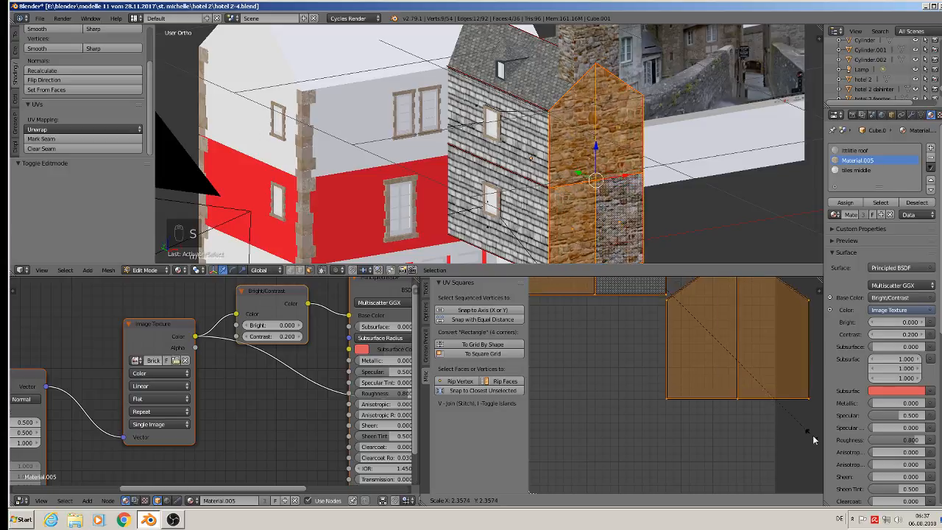
pyautogui.click(537, 446)
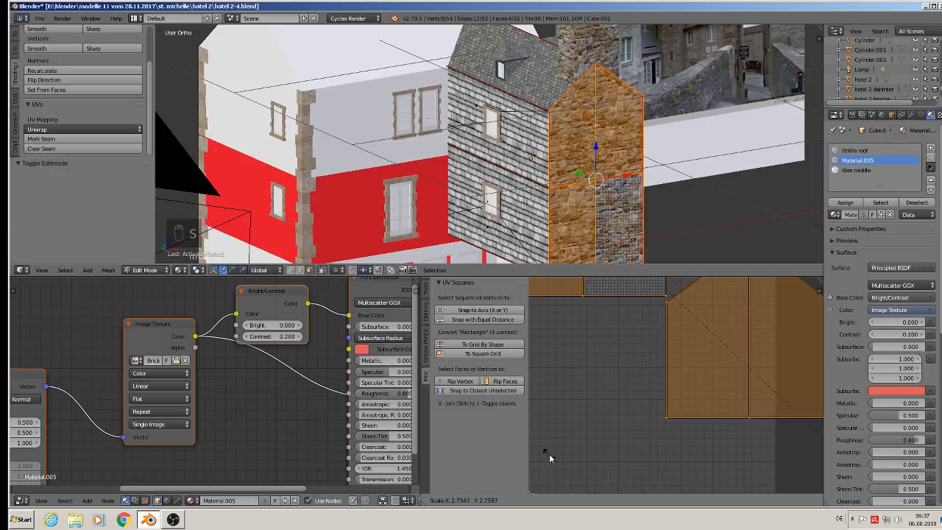
pyautogui.press('Tab')
pyautogui.scroll(-3, 602, 156)
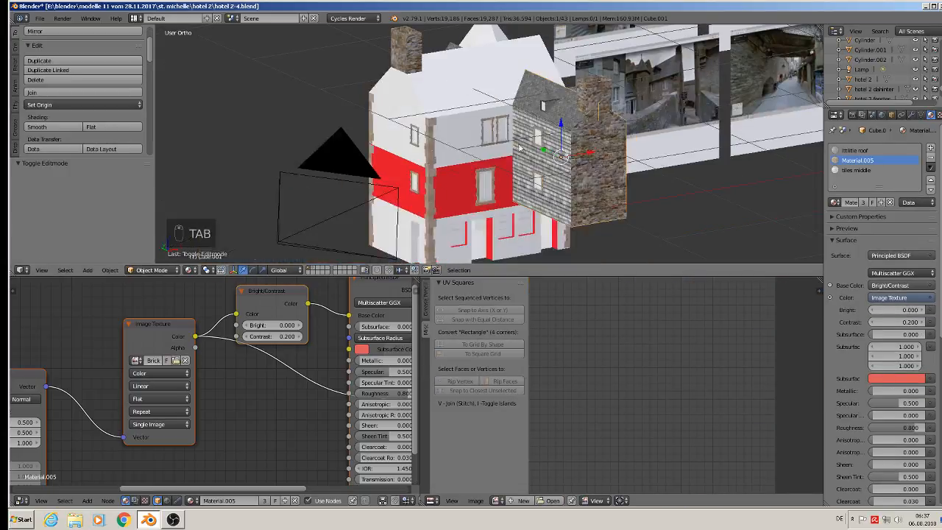
# - Save the project as a new file named hotel 2-5.blend
pyautogui.keyDown('shift'); pyautogui.moveTo(591, 184); pyautogui.dragTo(731, 199, button='middle'); pyautogui.keyUp('shift')
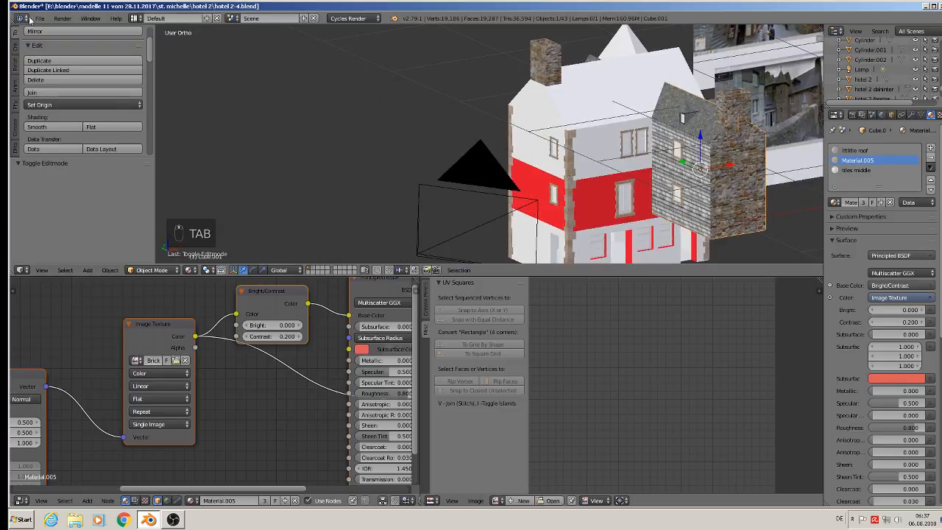
pyautogui.click(39, 18)
pyautogui.click(56, 103)
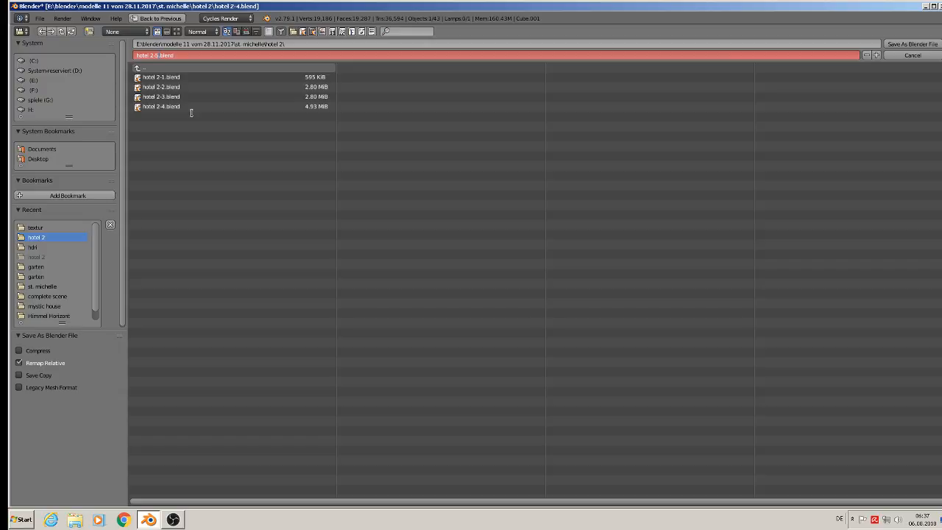
pyautogui.press('Return')
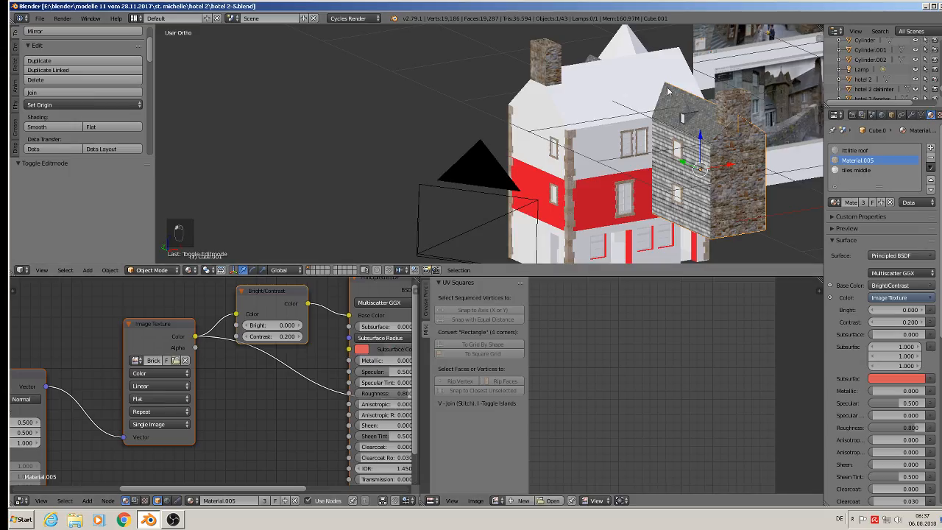
# - Select the main hotel building and add a new empty material slot to it
pyautogui.scroll(4, 589, 119)
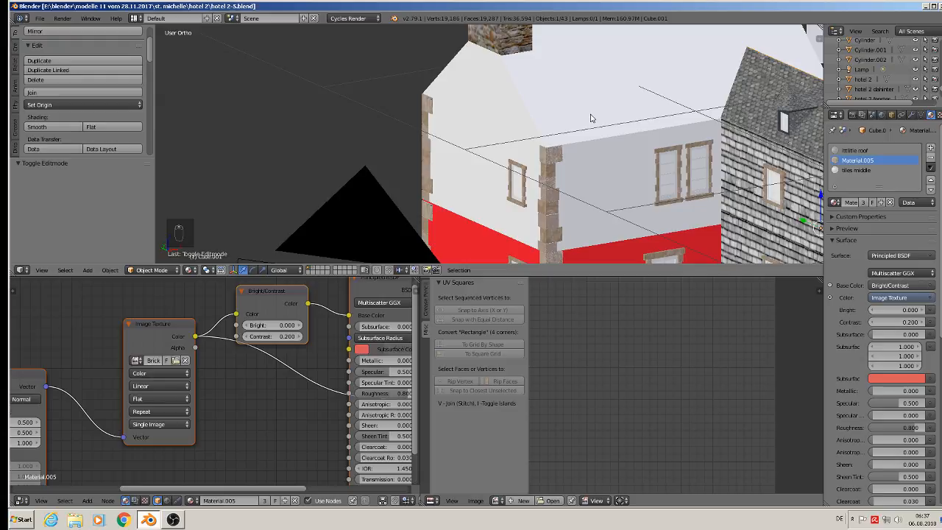
pyautogui.scroll(-5, 590, 117)
pyautogui.scroll(4, 623, 83)
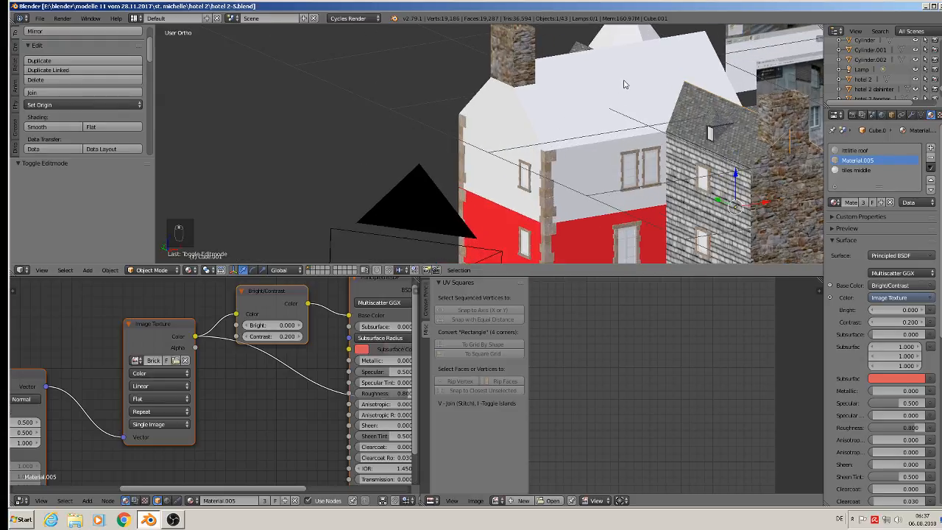
pyautogui.rightClick(597, 87)
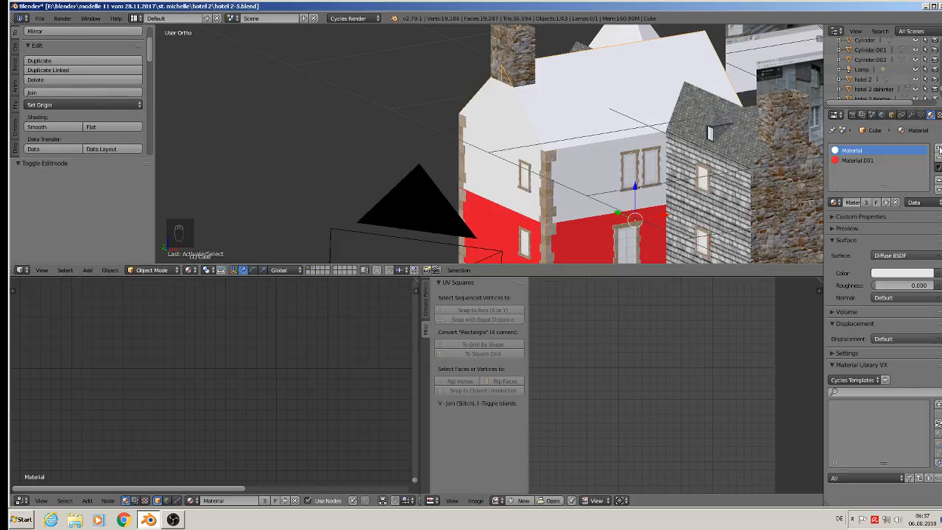
pyautogui.click(938, 149)
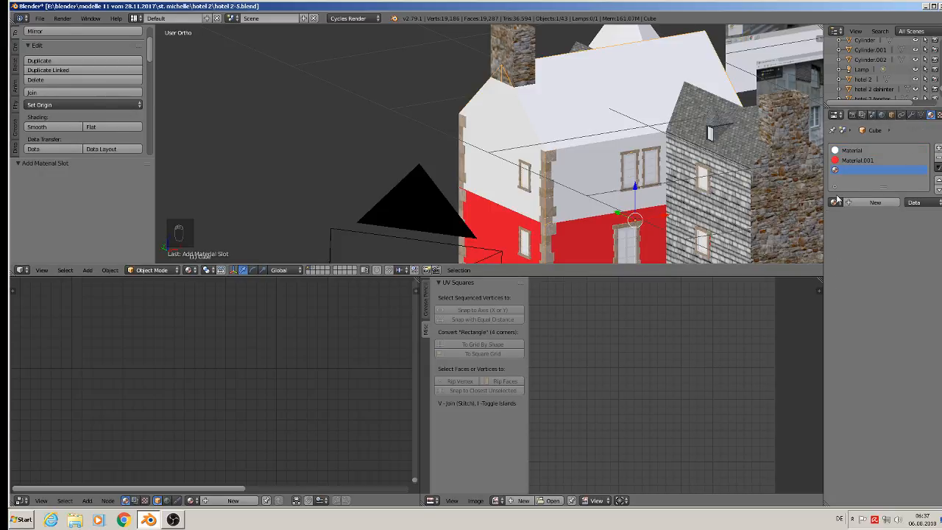
# - Check the roofs in the reference photos and put the existing little roof material in the hotel's new slot
pyautogui.keyDown('shift'); pyautogui.moveTo(730, 177); pyautogui.dragTo(276, 86, button='middle'); pyautogui.keyUp('shift')
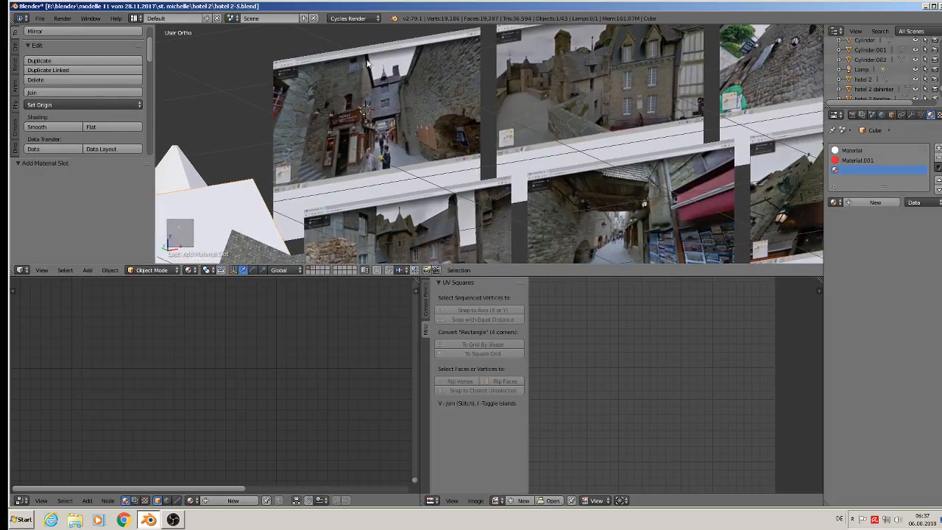
pyautogui.scroll(10, 650, 34)
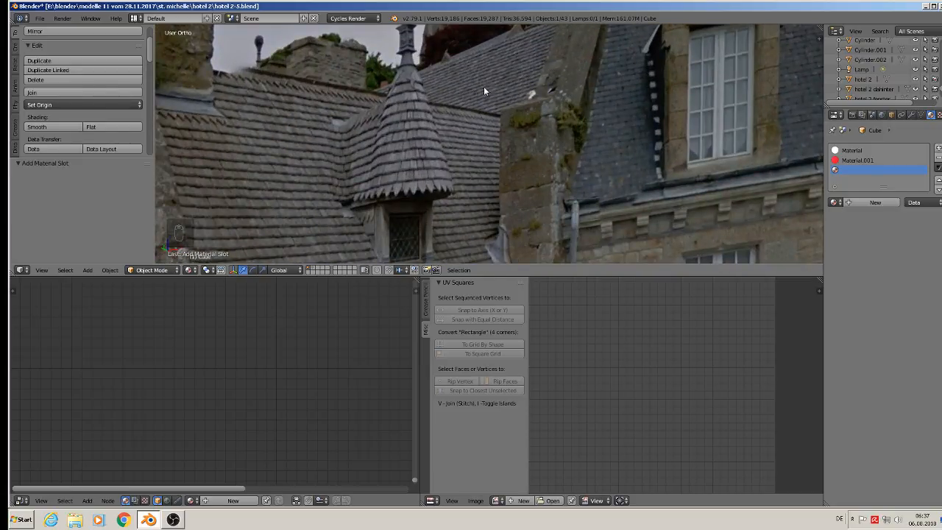
pyautogui.scroll(-8, 470, 151)
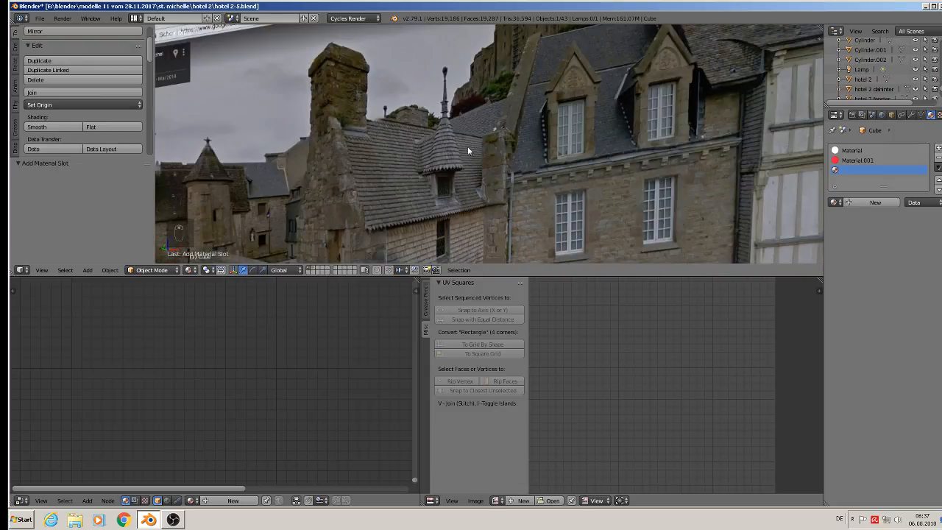
pyautogui.keyDown('shift'); pyautogui.moveTo(413, 149); pyautogui.dragTo(646, 150, button='middle'); pyautogui.keyUp('shift')
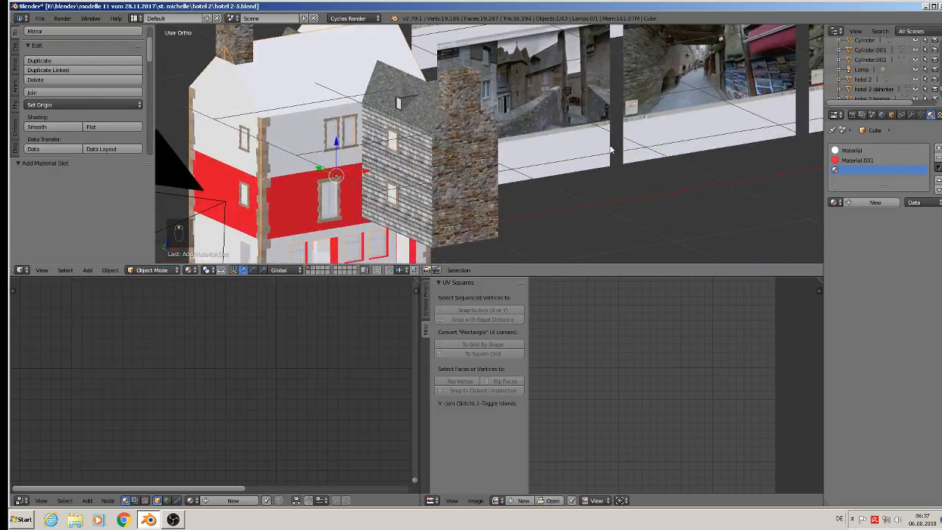
pyautogui.keyDown('shift'); pyautogui.moveTo(243, 103); pyautogui.dragTo(374, 134, button='middle'); pyautogui.keyUp('shift')
pyautogui.scroll(2, 439, 105)
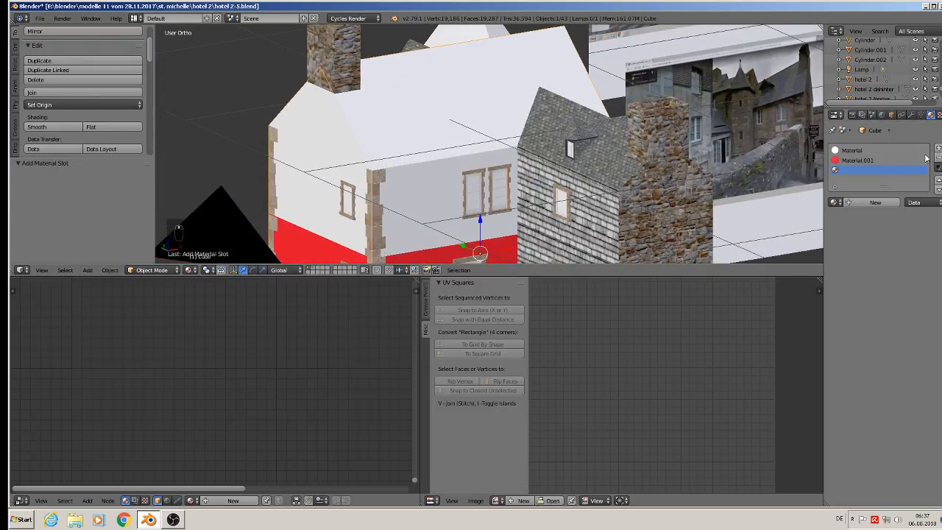
pyautogui.click(834, 203)
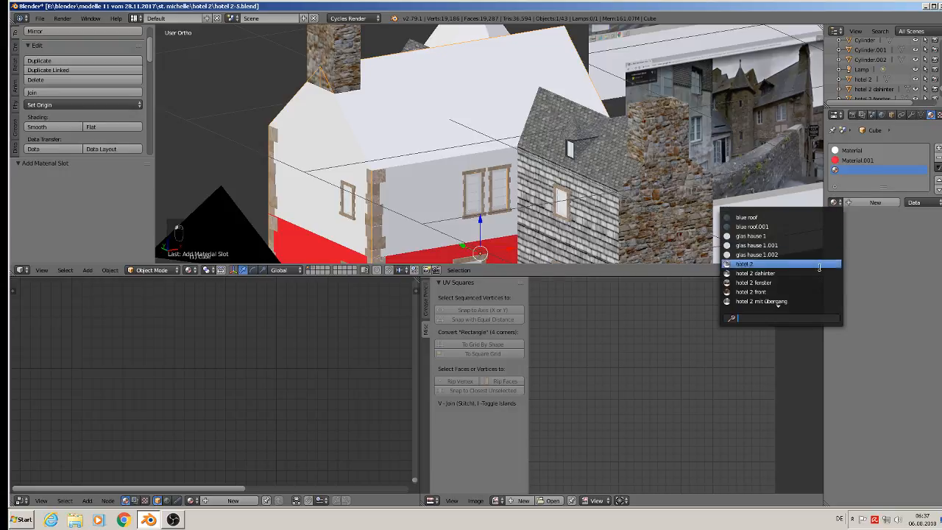
pyautogui.scroll(-10, 817, 282)
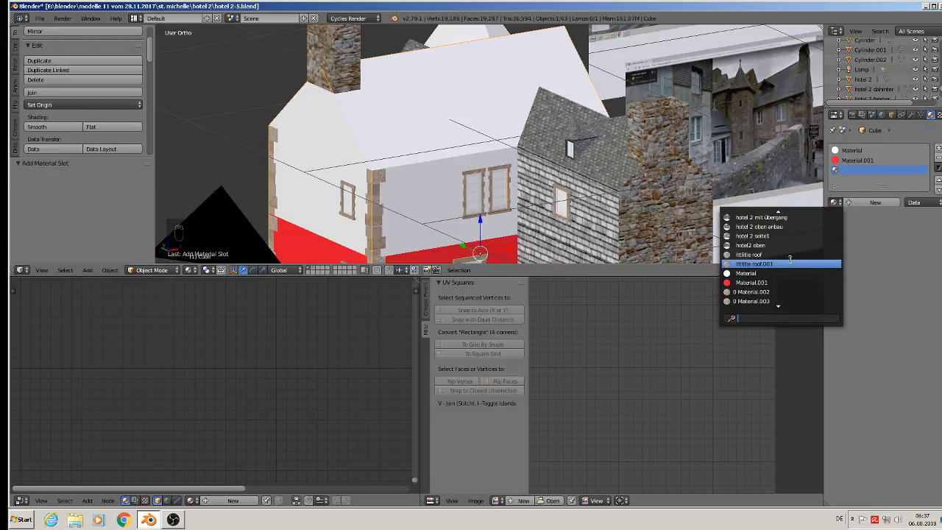
pyautogui.click(791, 255)
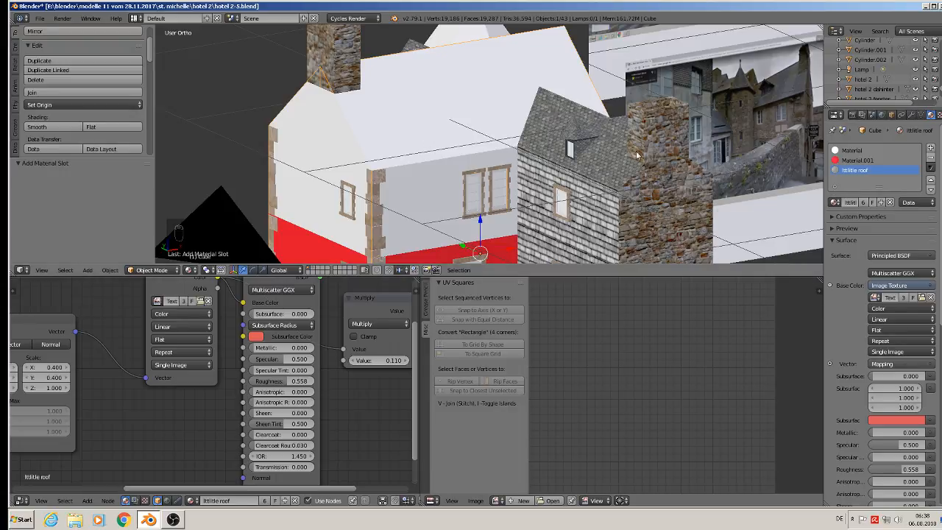
# - Add another material slot to the main hotel building and fill it with the existing stone material Material.005
pyautogui.click(930, 149)
pyautogui.click(834, 203)
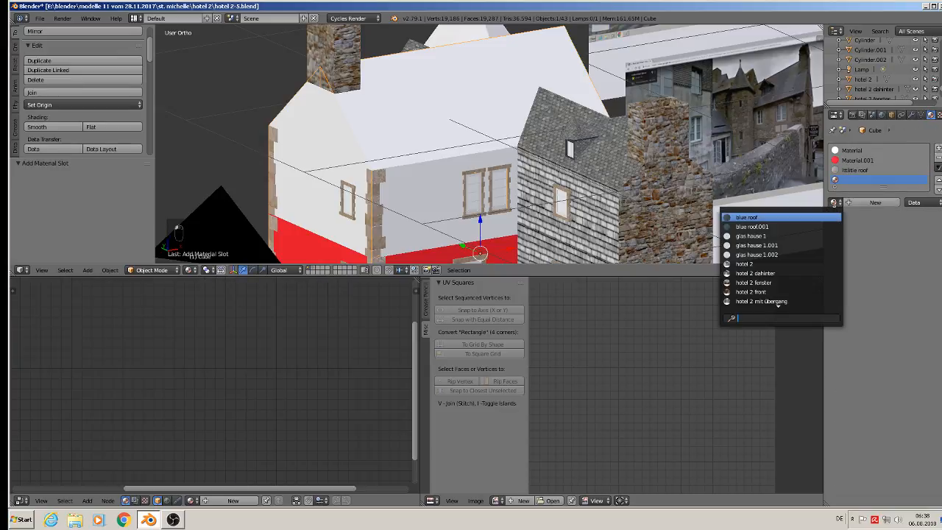
pyautogui.write('mater')
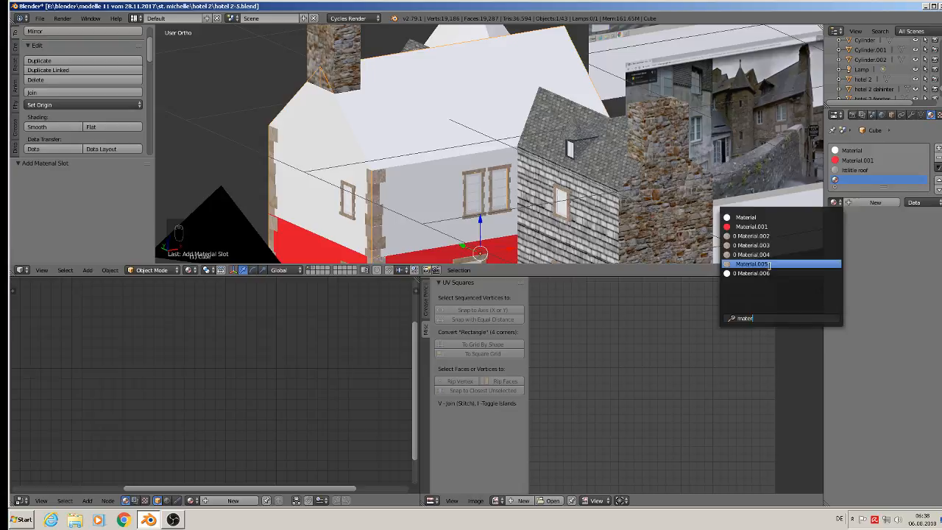
pyautogui.click(770, 266)
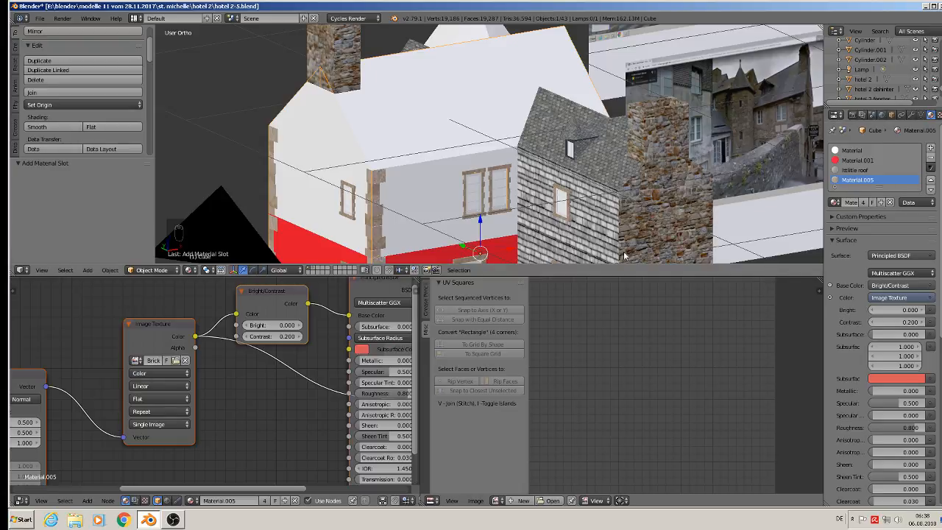
# - Select both large roof slopes of the main hotel in mesh editing and mark their edges as seams
pyautogui.scroll(-4, 449, 188)
pyautogui.keyDown('shift'); pyautogui.moveTo(449, 194); pyautogui.dragTo(446, 93, button='middle'); pyautogui.keyUp('shift')
pyautogui.scroll(2, 446, 118)
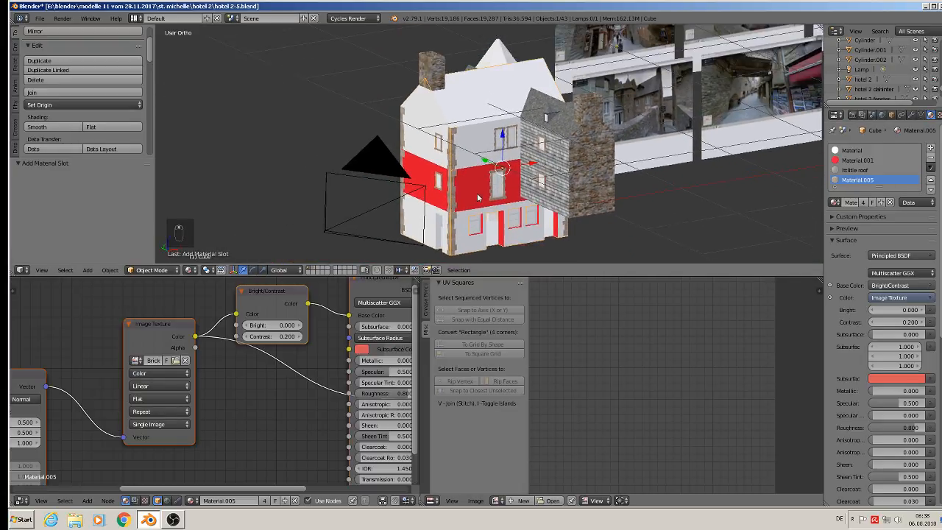
pyautogui.press('Tab')
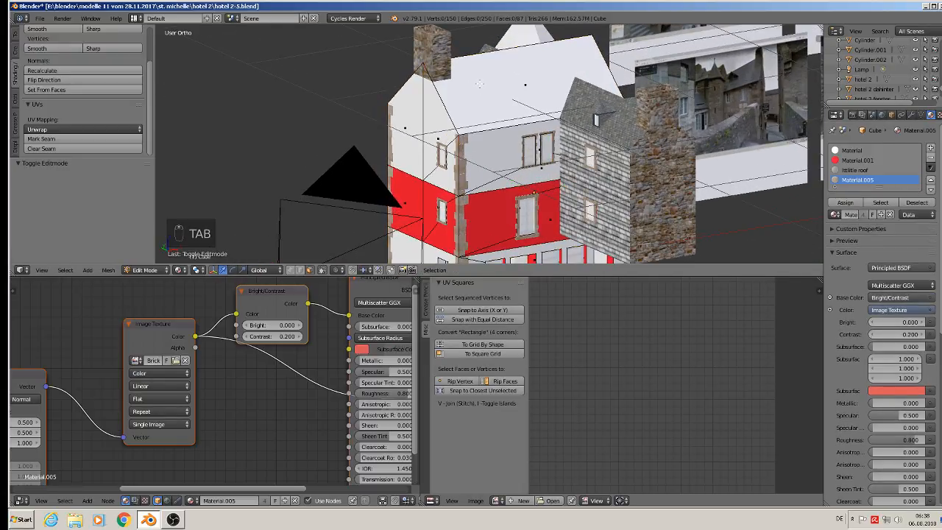
pyautogui.rightClick(496, 101)
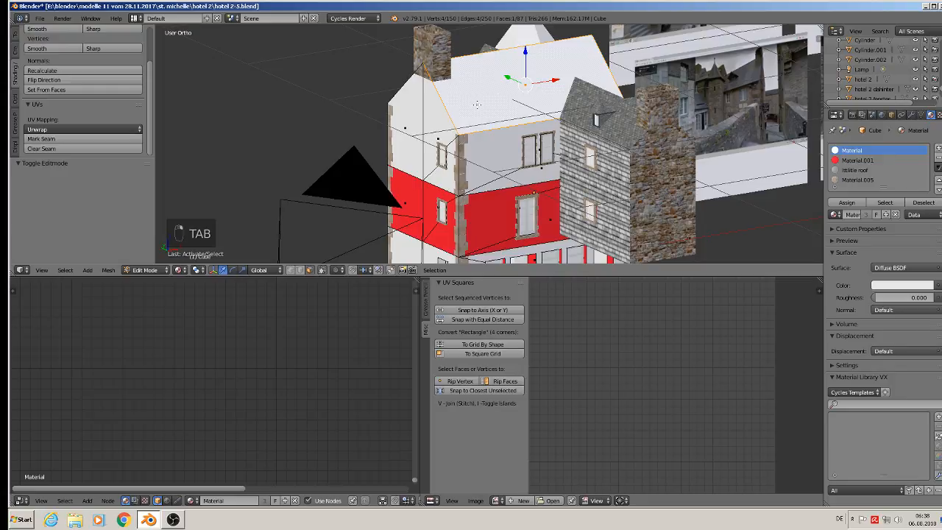
pyautogui.moveTo(473, 108); pyautogui.dragTo(488, 120, button='middle')
pyautogui.keyDown('shift'); pyautogui.rightClick(489, 120); pyautogui.keyUp('shift')
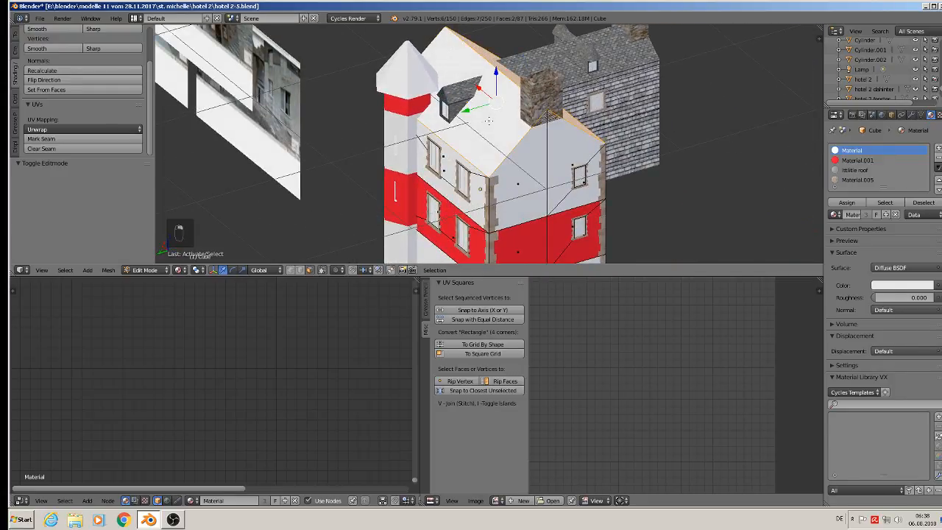
pyautogui.click(81, 139)
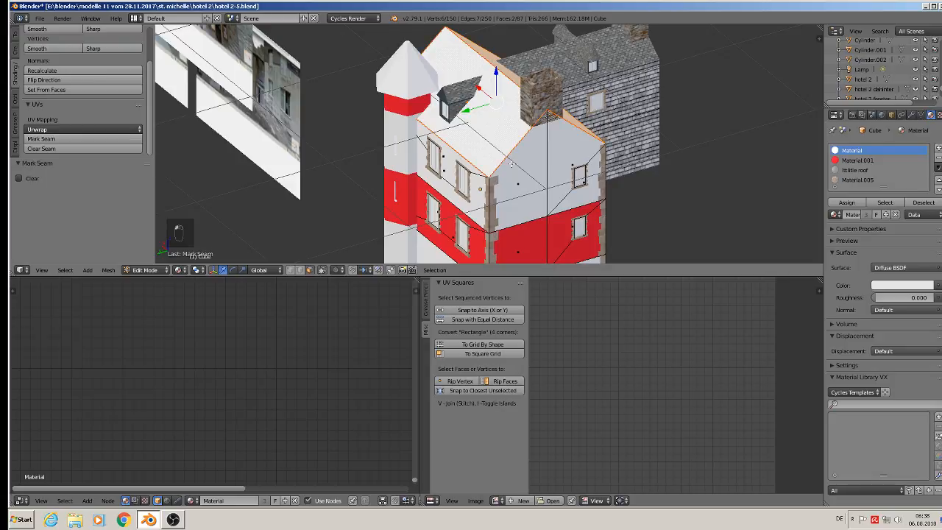
# - Select the edges all around the main hotel where the top white storey meets the red band, in wireframe view
pyautogui.moveTo(511, 163); pyautogui.dragTo(499, 150, button='middle')
pyautogui.keyDown('shift'); pyautogui.moveTo(486, 185); pyautogui.dragTo(474, 116, button='middle'); pyautogui.keyUp('shift')
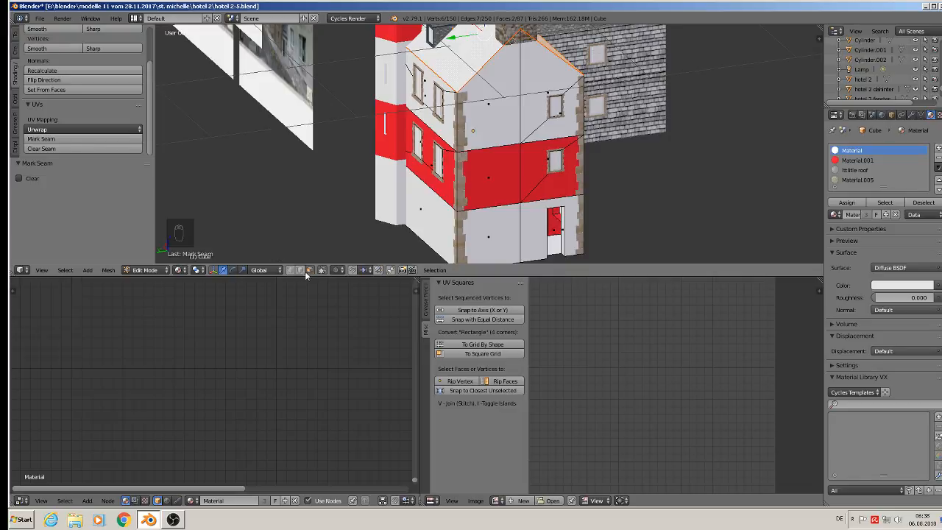
pyautogui.click(292, 270)
pyautogui.click(306, 270)
pyautogui.keyDown('alt'); pyautogui.rightClick(499, 142); pyautogui.keyUp('alt')
pyautogui.scroll(3, 436, 133)
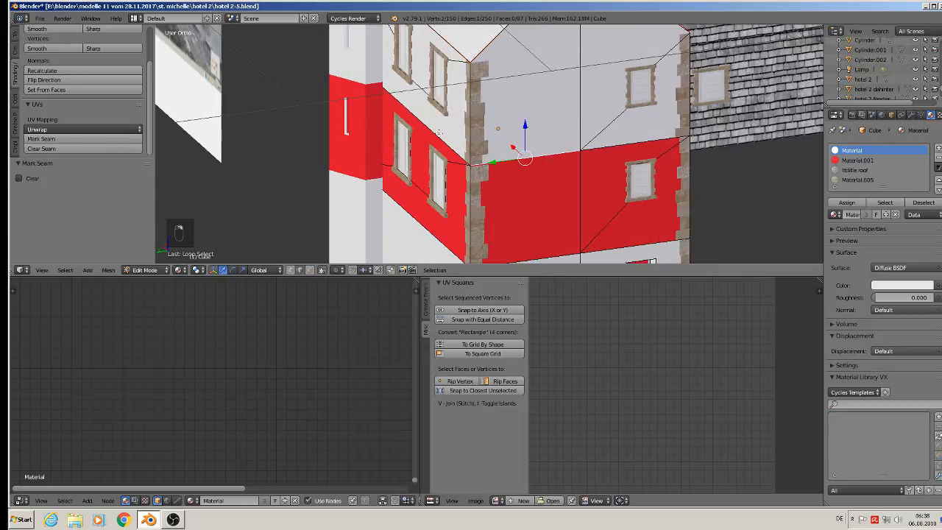
pyautogui.keyDown('shift'); pyautogui.rightClick(435, 133); pyautogui.keyUp('shift')
pyautogui.keyDown('shift'); pyautogui.rightClick(604, 151); pyautogui.keyUp('shift')
pyautogui.moveTo(677, 157); pyautogui.dragTo(634, 164, button='middle')
pyautogui.keyDown('shift'); pyautogui.rightClick(635, 164); pyautogui.keyUp('shift')
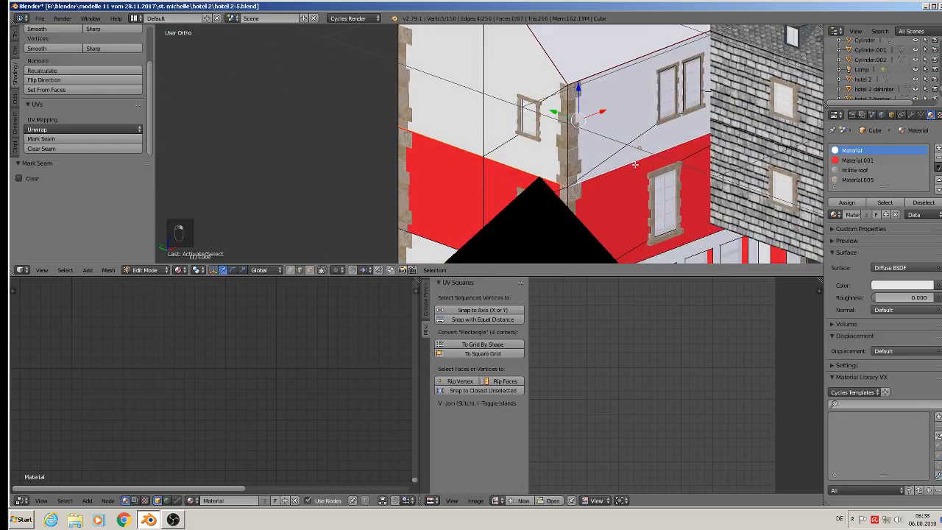
pyautogui.press('z')
pyautogui.moveTo(735, 131)
pyautogui.mouseDown(button='middle')
pyautogui.moveTo(593, 172)
pyautogui.moveTo(553, 164)
pyautogui.moveTo(582, 175)
pyautogui.mouseUp(button='middle')
pyautogui.keyDown('shift'); pyautogui.rightClick(622, 221); pyautogui.keyUp('shift')
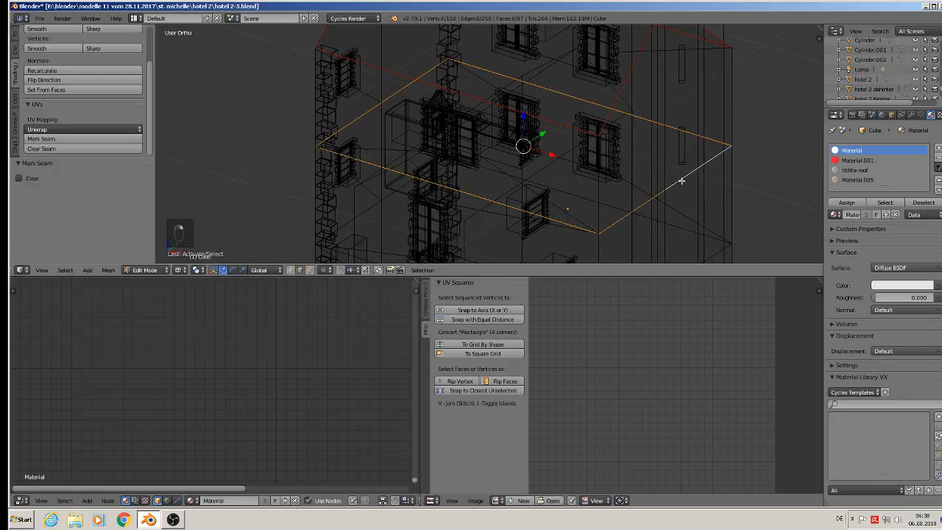
# - Add the edges around the hotel between the red band and the ground floor to the selection
pyautogui.moveTo(680, 181); pyautogui.dragTo(736, 193, button='middle')
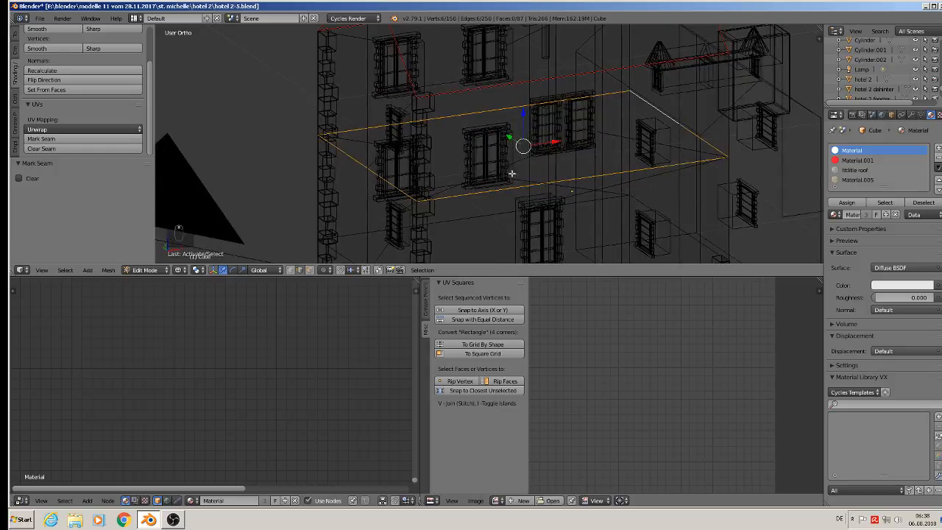
pyautogui.moveTo(404, 195); pyautogui.dragTo(290, 115, button='middle')
pyautogui.keyDown('shift'); pyautogui.rightClick(268, 138); pyautogui.keyUp('shift')
pyautogui.keyDown('shift'); pyautogui.rightClick(274, 178); pyautogui.keyUp('shift')
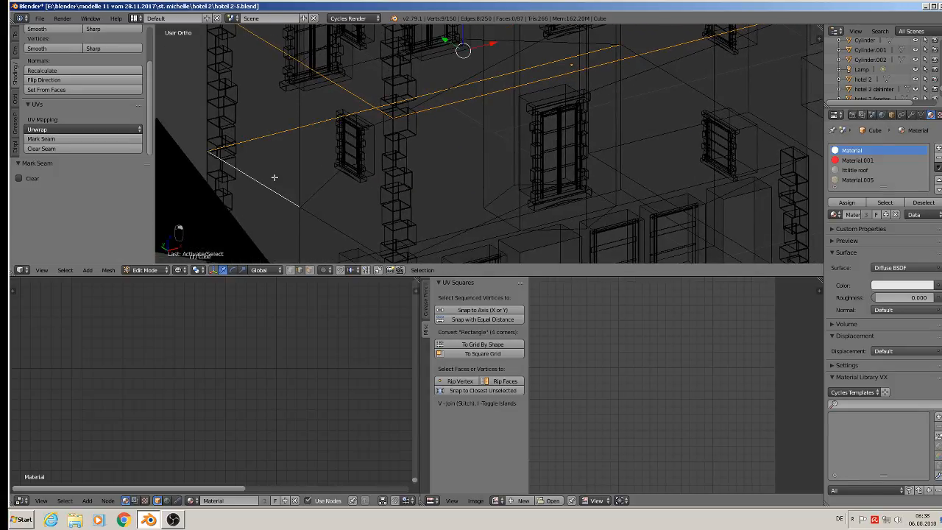
pyautogui.keyDown('shift'); pyautogui.rightClick(333, 239); pyautogui.keyUp('shift')
pyautogui.moveTo(341, 223); pyautogui.dragTo(359, 124, button='middle')
pyautogui.keyDown('shift'); pyautogui.rightClick(427, 95); pyautogui.keyUp('shift')
pyautogui.moveTo(766, 106); pyautogui.dragTo(677, 130, button='middle')
pyautogui.keyDown('shift'); pyautogui.rightClick(600, 120); pyautogui.keyUp('shift')
pyautogui.keyDown('shift'); pyautogui.rightClick(672, 94); pyautogui.keyUp('shift')
# - Add the base edges of the tower-side wall and of the recessed ground-floor facade to the selection
pyautogui.keyDown('shift'); pyautogui.moveTo(657, 214); pyautogui.dragTo(665, 124, button='middle'); pyautogui.keyUp('shift')
pyautogui.keyDown('shift'); pyautogui.rightClick(667, 166); pyautogui.keyUp('shift')
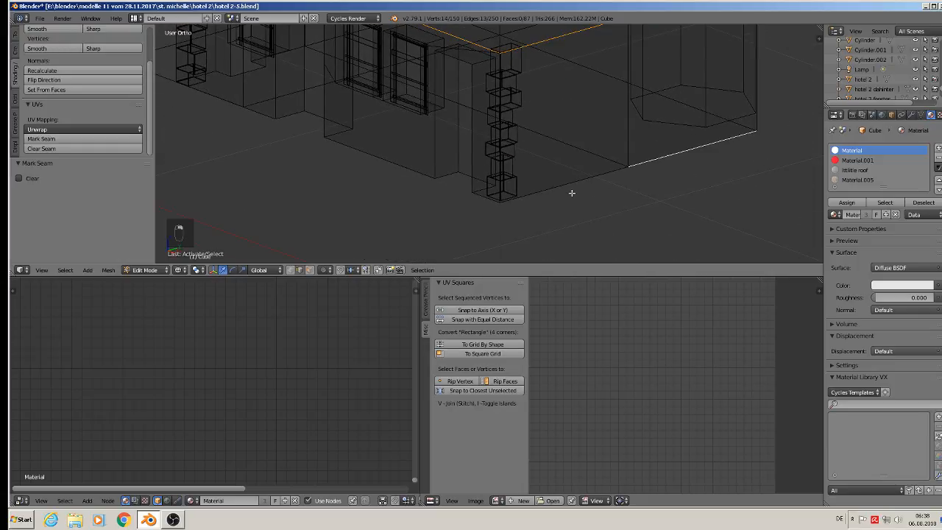
pyautogui.keyDown('shift'); pyautogui.rightClick(571, 193); pyautogui.keyUp('shift')
pyautogui.keyDown('shift'); pyautogui.rightClick(476, 197); pyautogui.keyUp('shift')
pyautogui.moveTo(468, 197); pyautogui.dragTo(617, 180, button='middle')
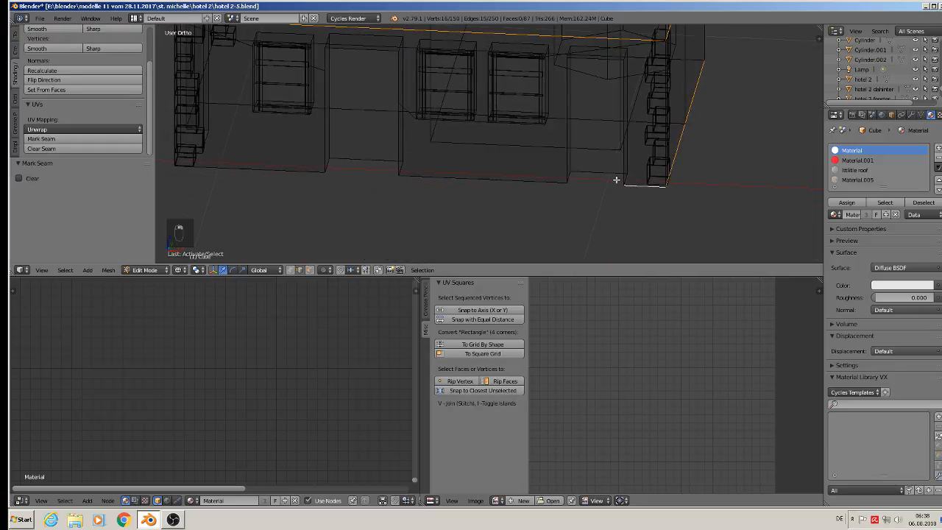
pyautogui.keyDown('shift'); pyautogui.rightClick(549, 179); pyautogui.keyUp('shift')
pyautogui.keyDown('shift'); pyautogui.rightClick(381, 161); pyautogui.keyUp('shift')
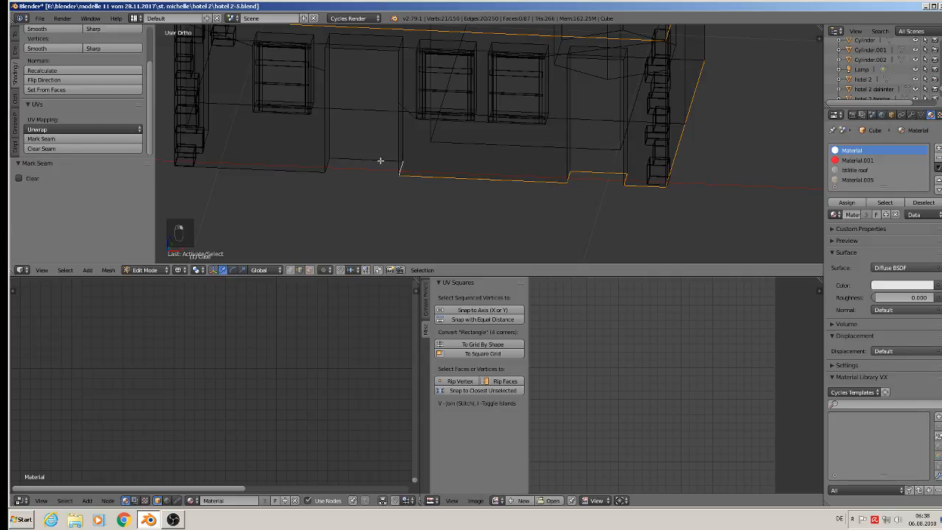
pyautogui.keyDown('shift'); pyautogui.rightClick(324, 170); pyautogui.keyUp('shift')
# - Add the base edges of the wall with the recessed doorway and of the remaining wall to complete the base outline
pyautogui.moveTo(220, 172); pyautogui.dragTo(416, 217, button='middle')
pyautogui.keyDown('shift'); pyautogui.rightClick(424, 223); pyautogui.keyUp('shift')
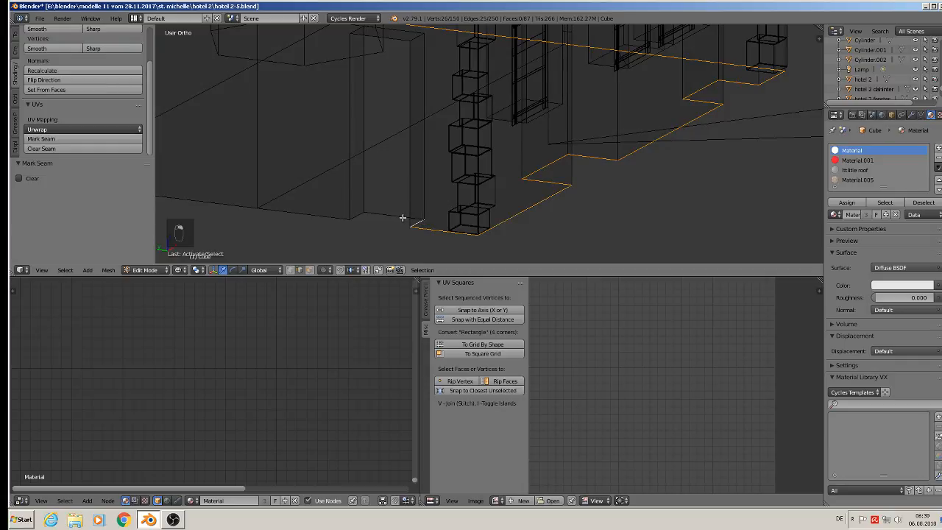
pyautogui.keyDown('shift'); pyautogui.rightClick(325, 218); pyautogui.keyUp('shift')
pyautogui.moveTo(324, 219); pyautogui.dragTo(459, 141, button='middle')
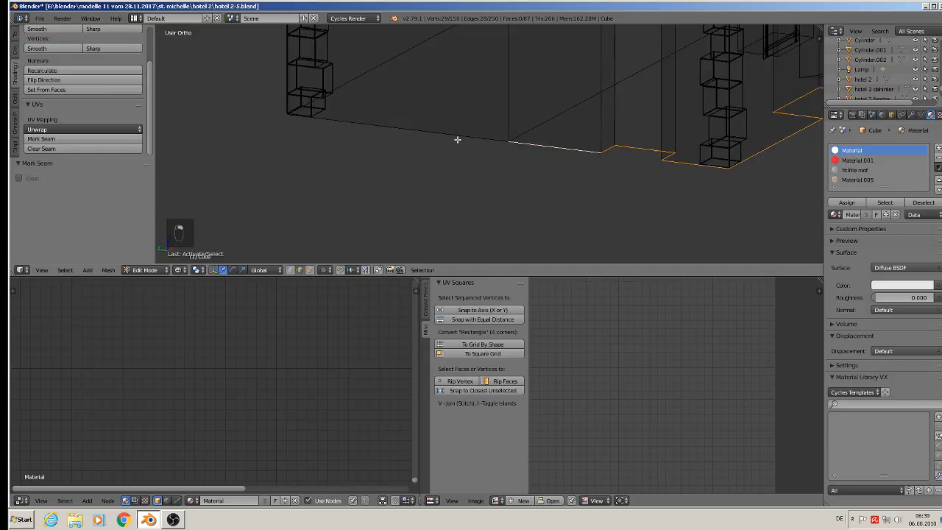
pyautogui.keyDown('shift'); pyautogui.rightClick(457, 137); pyautogui.keyUp('shift')
pyautogui.keyDown('shift'); pyautogui.rightClick(375, 69); pyautogui.keyUp('shift')
# - Add the vertical wall edges at the tower corner and the upper two storeys of the neighbouring corner to the selection
pyautogui.scroll(-4, 407, 99)
pyautogui.keyDown('shift'); pyautogui.moveTo(513, 113); pyautogui.dragTo(496, 238, button='middle'); pyautogui.keyUp('shift')
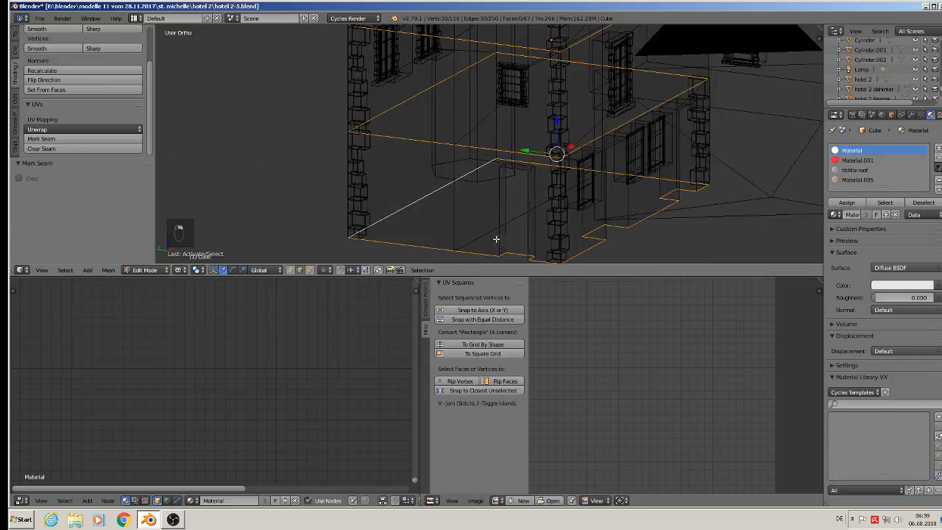
pyautogui.keyDown('shift'); pyautogui.moveTo(491, 178); pyautogui.dragTo(454, 268, button='middle'); pyautogui.keyUp('shift')
pyautogui.scroll(-5, 510, 76)
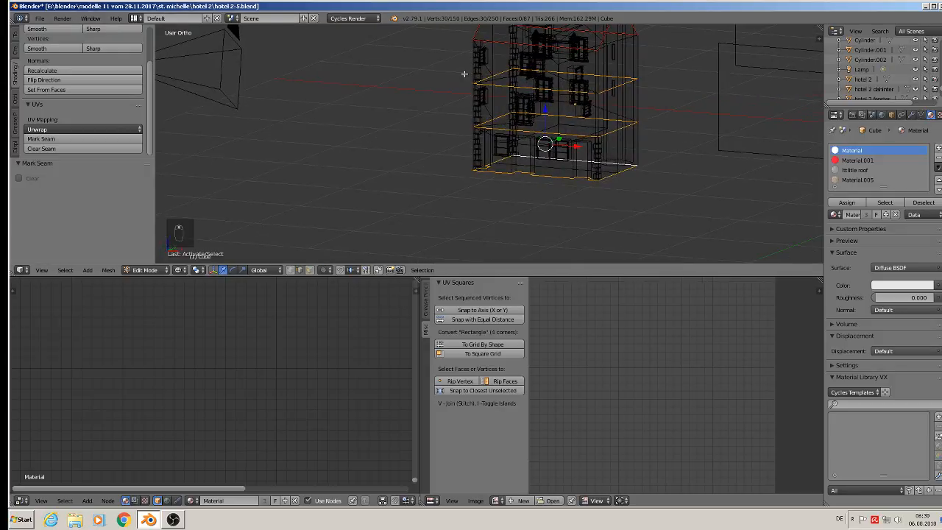
pyautogui.scroll(4, 617, 50)
pyautogui.keyDown('shift'); pyautogui.rightClick(611, 90); pyautogui.keyUp('shift')
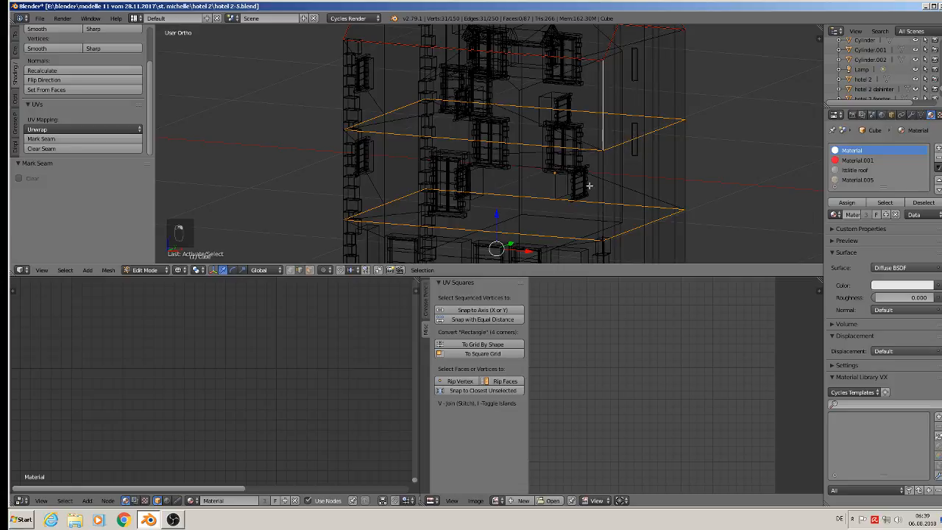
pyautogui.keyDown('shift'); pyautogui.rightClick(605, 160); pyautogui.keyUp('shift')
pyautogui.keyDown('shift'); pyautogui.moveTo(643, 167); pyautogui.dragTo(614, 89, button='middle'); pyautogui.keyUp('shift')
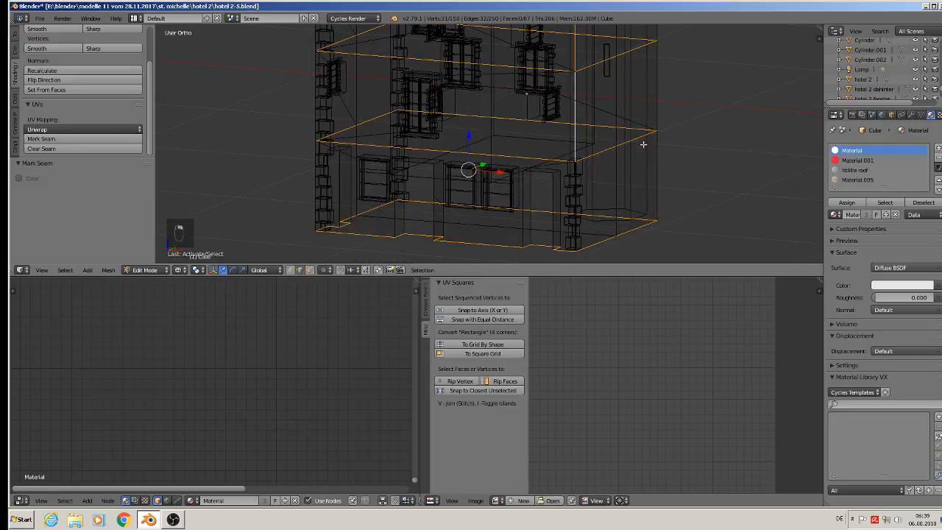
pyautogui.keyDown('shift'); pyautogui.rightClick(663, 87); pyautogui.keyUp('shift')
pyautogui.keyDown('shift'); pyautogui.rightClick(669, 160); pyautogui.keyUp('shift')
pyautogui.keyDown('shift'); pyautogui.moveTo(699, 114); pyautogui.dragTo(684, 181, button='middle'); pyautogui.keyUp('shift')
pyautogui.keyDown('shift'); pyautogui.rightClick(653, 63); pyautogui.keyUp('shift')
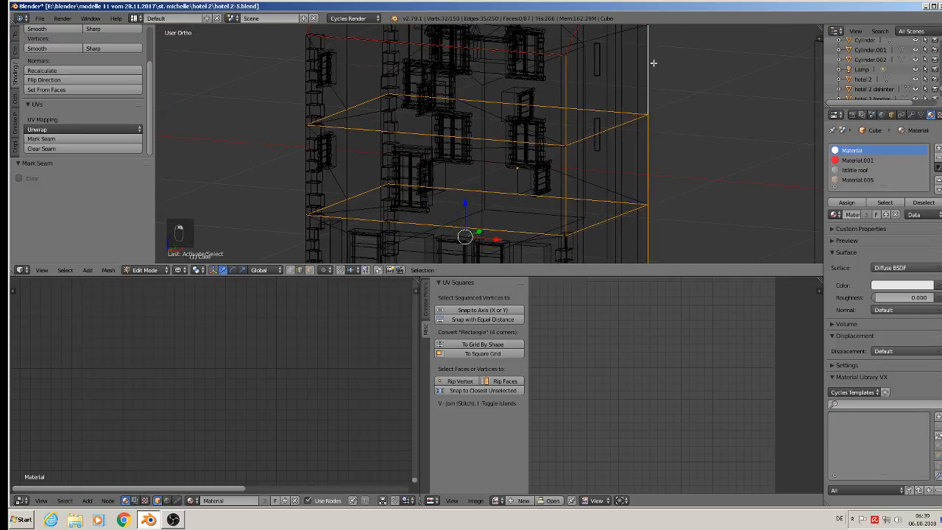
# - Leave the stray top wall edge out of the selection and mark the selected storey, base and corner edges as seams
pyautogui.keyDown('shift'); pyautogui.moveTo(654, 62); pyautogui.dragTo(668, 147, button='middle'); pyautogui.keyUp('shift')
pyautogui.keyDown('shift'); pyautogui.rightClick(642, 87); pyautogui.keyUp('shift')
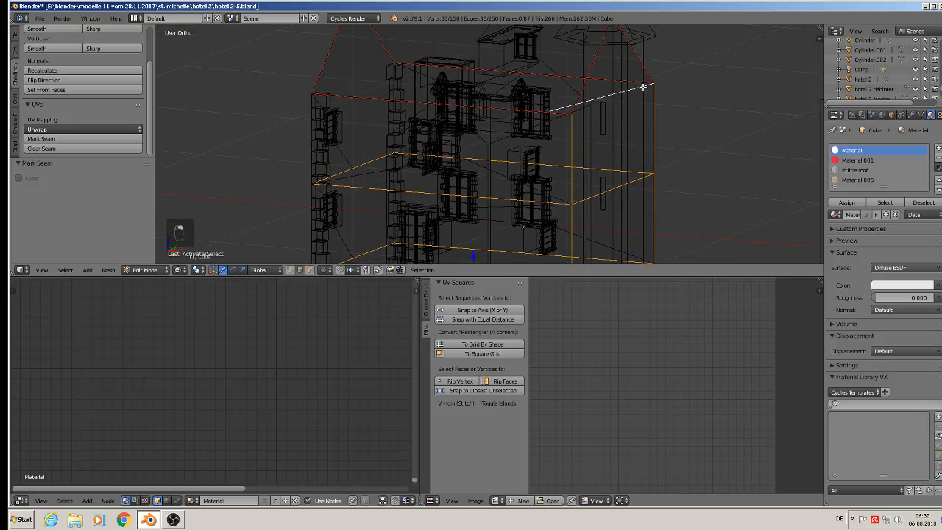
pyautogui.moveTo(673, 101); pyautogui.dragTo(565, 110, button='middle')
pyautogui.keyDown('shift'); pyautogui.rightClick(642, 96); pyautogui.keyUp('shift')
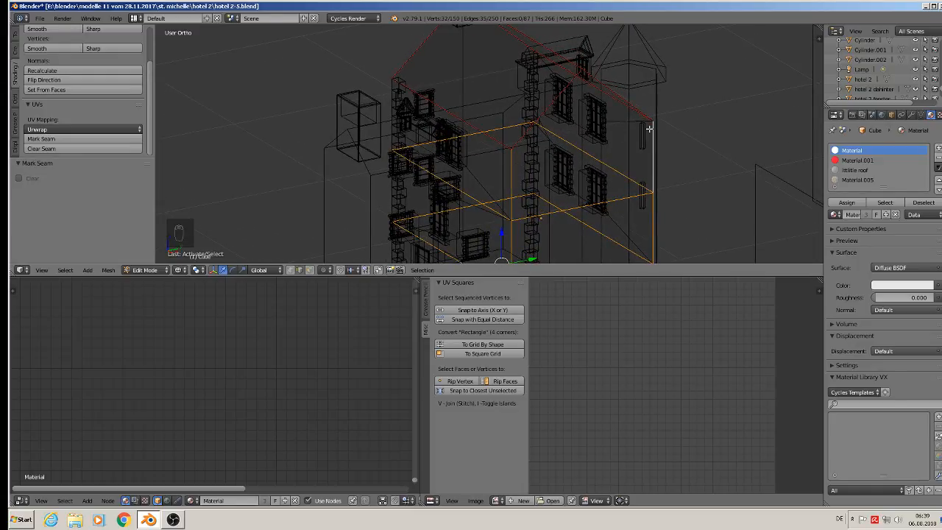
pyautogui.moveTo(648, 128); pyautogui.dragTo(746, 130, button='middle')
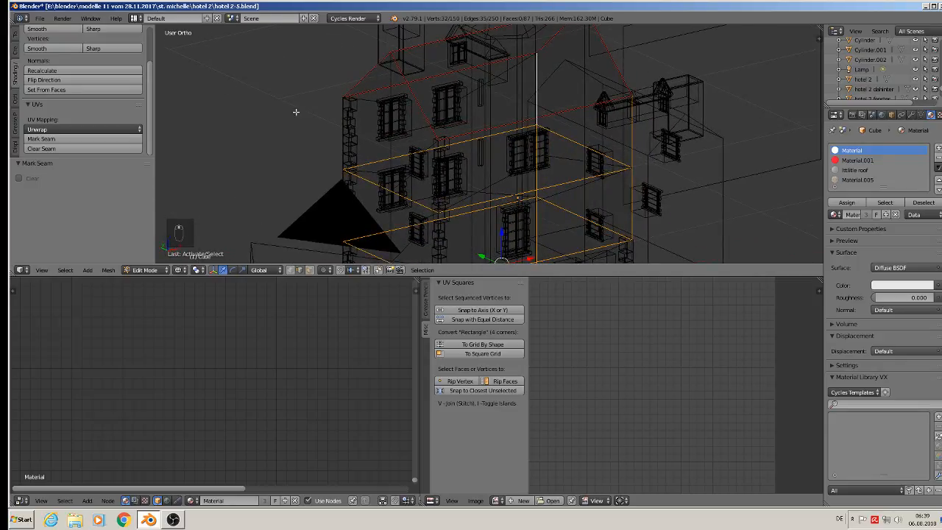
pyautogui.click(59, 139)
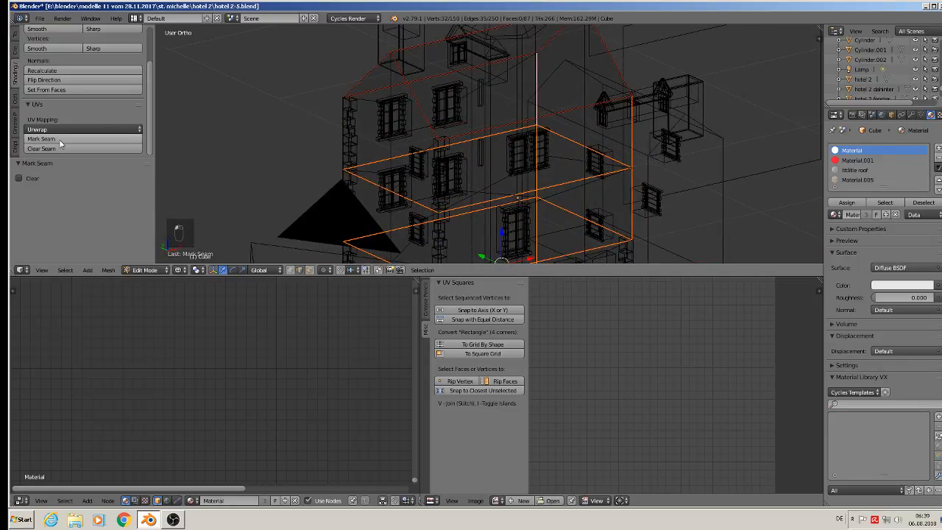
# - Mark the top storey's vertical wall edge behind the corner stones as a seam
pyautogui.scroll(4, 454, 153)
pyautogui.scroll(8, 371, 136)
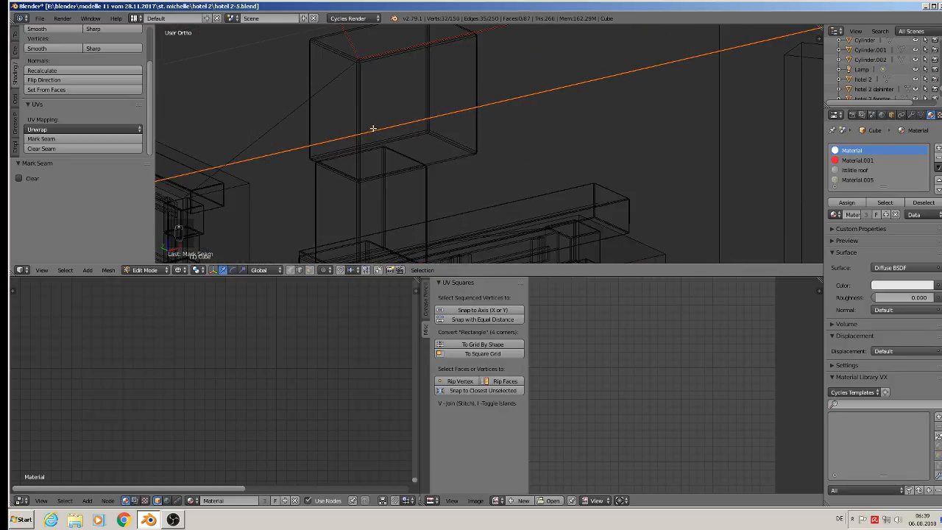
pyautogui.moveTo(355, 53); pyautogui.dragTo(392, 82, button='middle')
pyautogui.rightClick(395, 68)
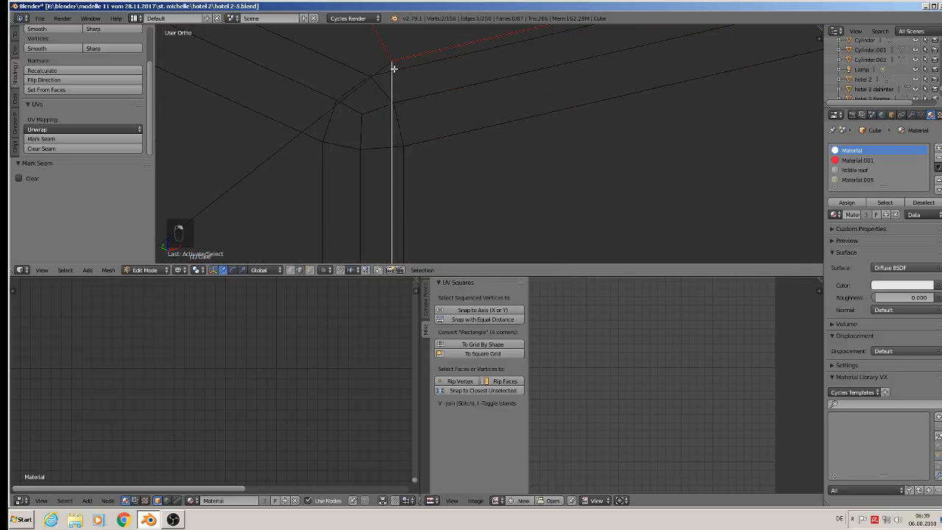
pyautogui.scroll(-6, 419, 135)
pyautogui.scroll(-8, 475, 198)
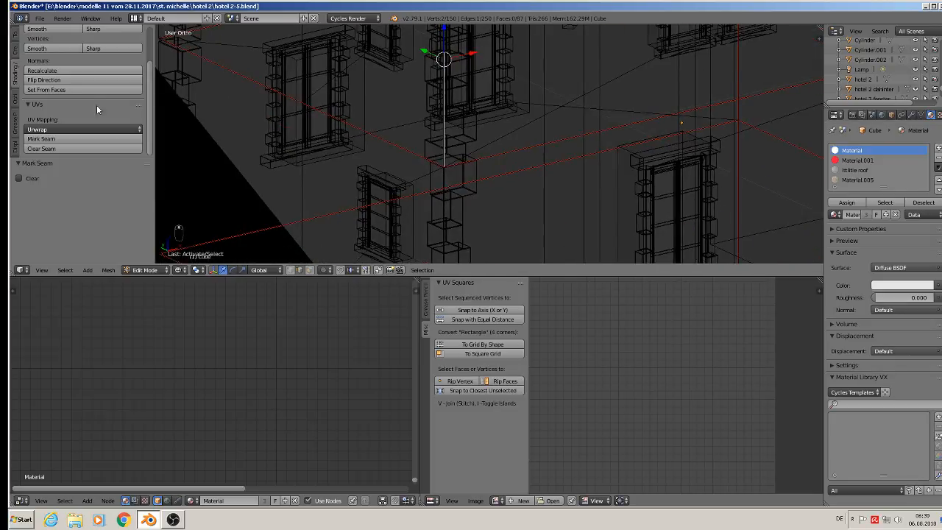
pyautogui.click(78, 142)
# - Mark the red middle storey's vertical wall edge at the same stone corner as a seam
pyautogui.scroll(6, 425, 144)
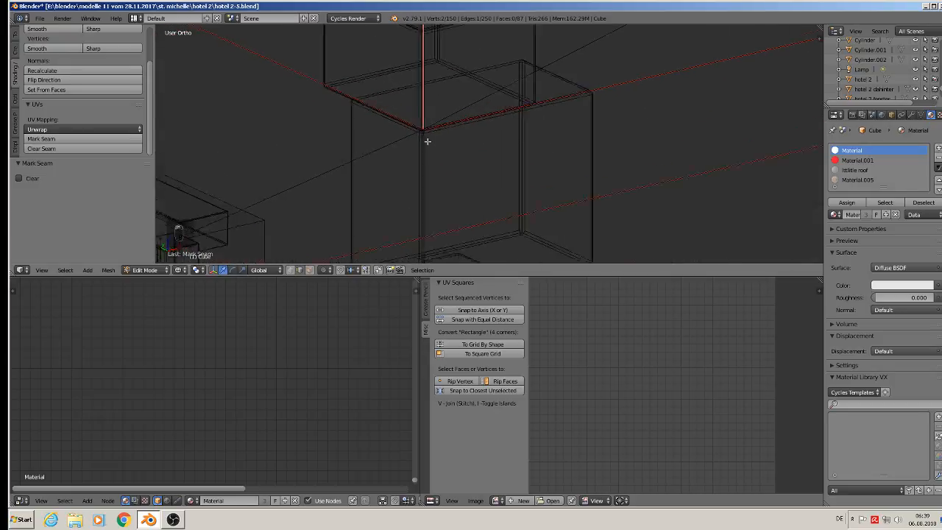
pyautogui.scroll(5, 425, 139)
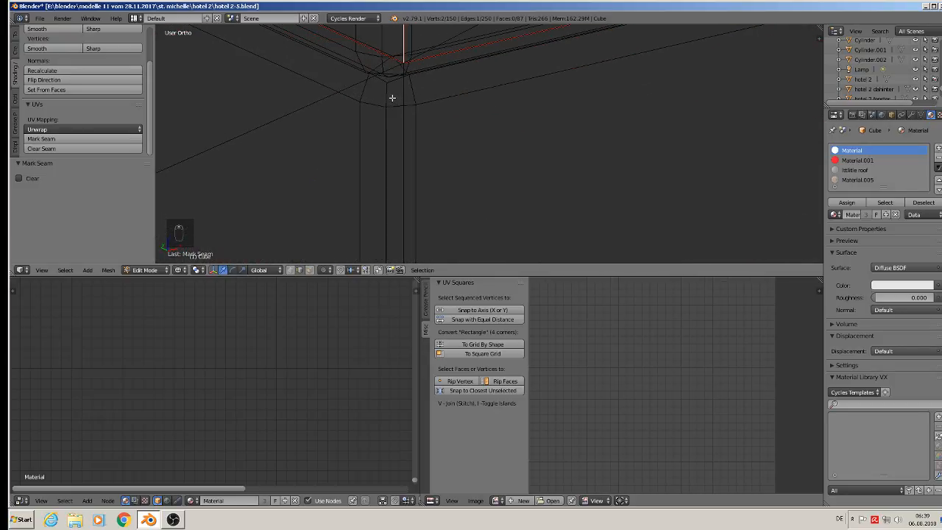
pyautogui.scroll(-8, 441, 176)
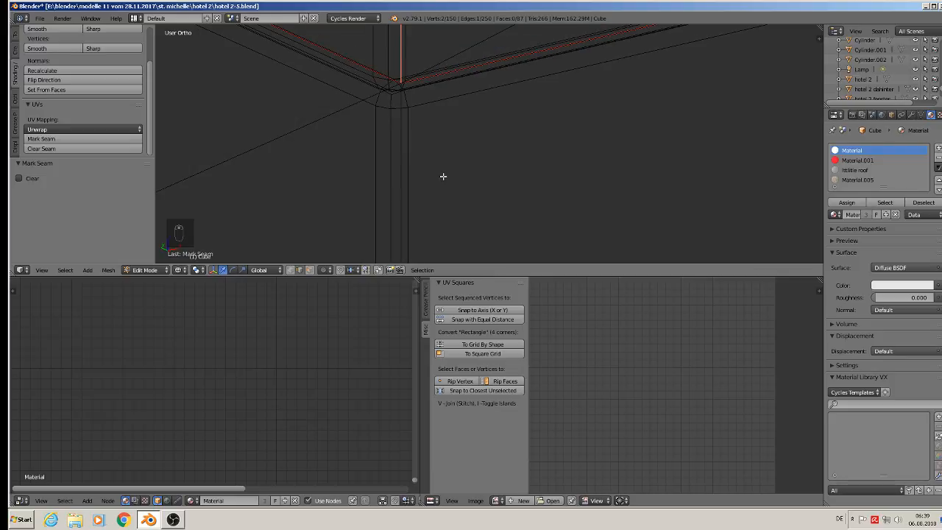
pyautogui.scroll(5, 413, 162)
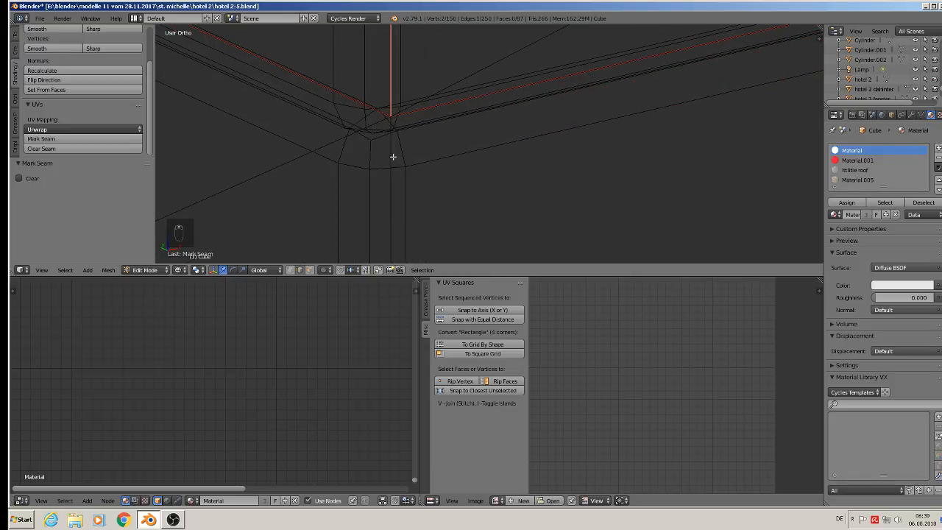
pyautogui.rightClick(392, 156)
pyautogui.scroll(-5, 397, 166)
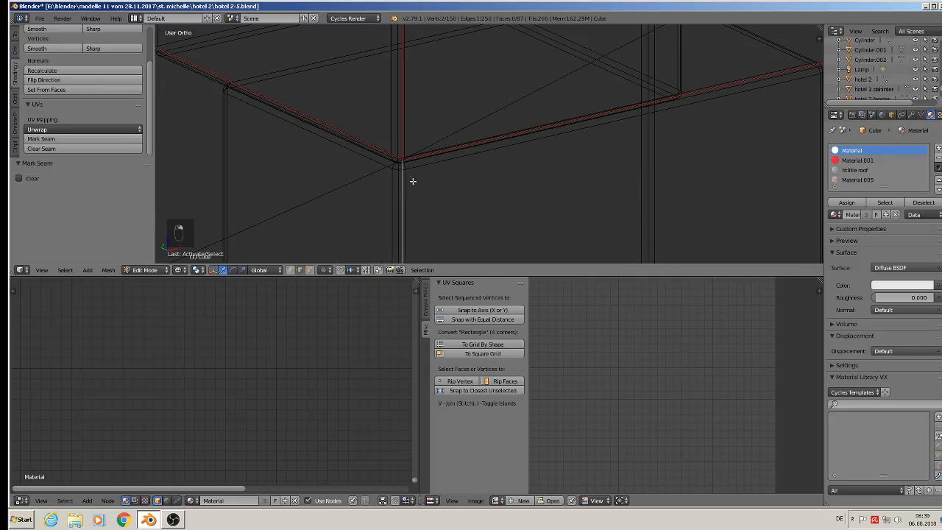
pyautogui.scroll(-6, 483, 190)
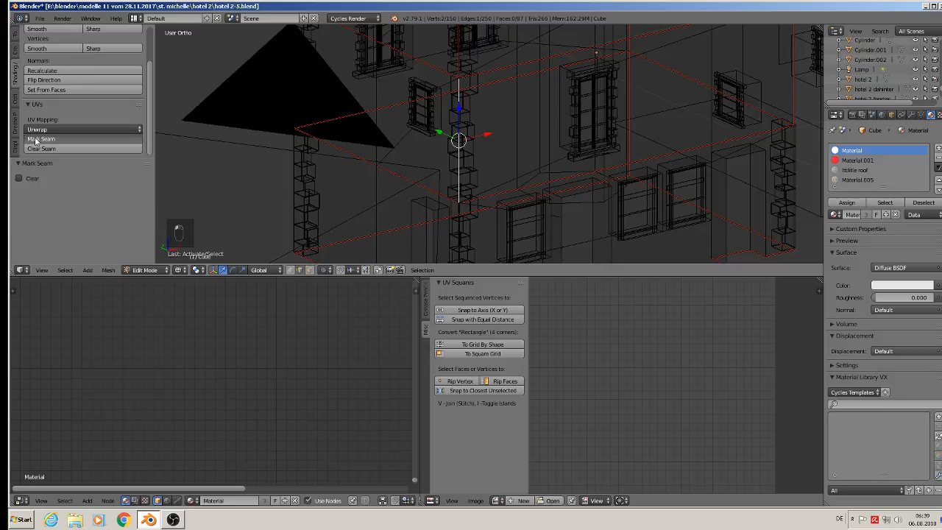
pyautogui.click(129, 139)
# - Mark the ground floor's vertical wall edge at the same stone corner as a seam
pyautogui.keyDown('shift'); pyautogui.moveTo(498, 177); pyautogui.dragTo(469, 58, button='middle'); pyautogui.keyUp('shift')
pyautogui.scroll(8, 456, 53)
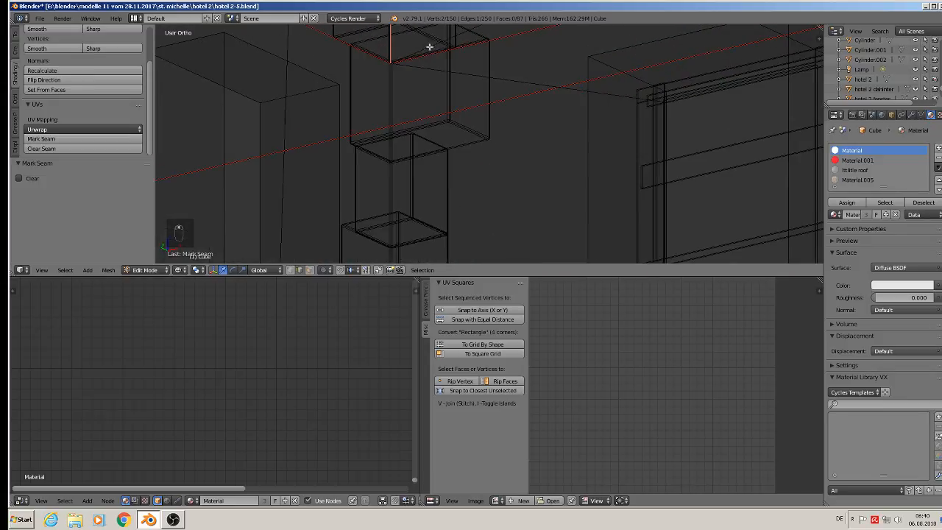
pyautogui.scroll(3, 351, 80)
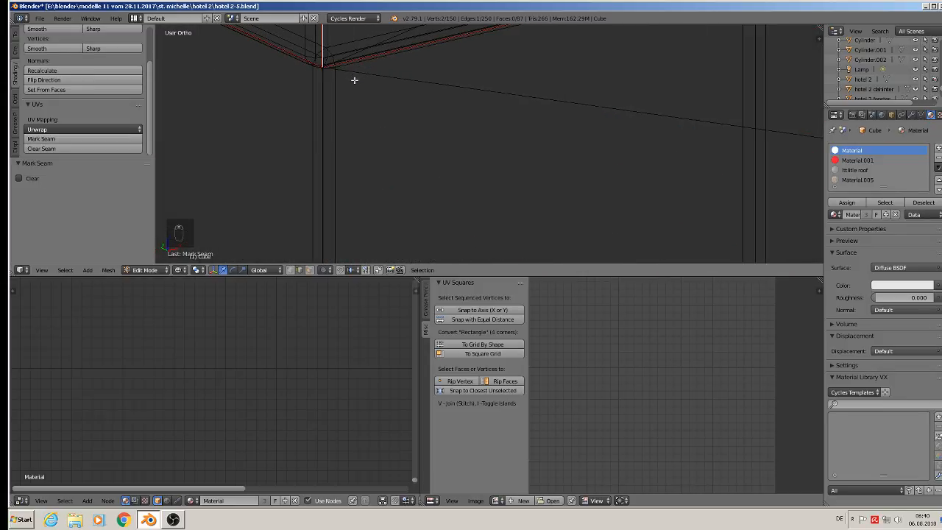
pyautogui.click(318, 78)
pyautogui.scroll(-10, 382, 136)
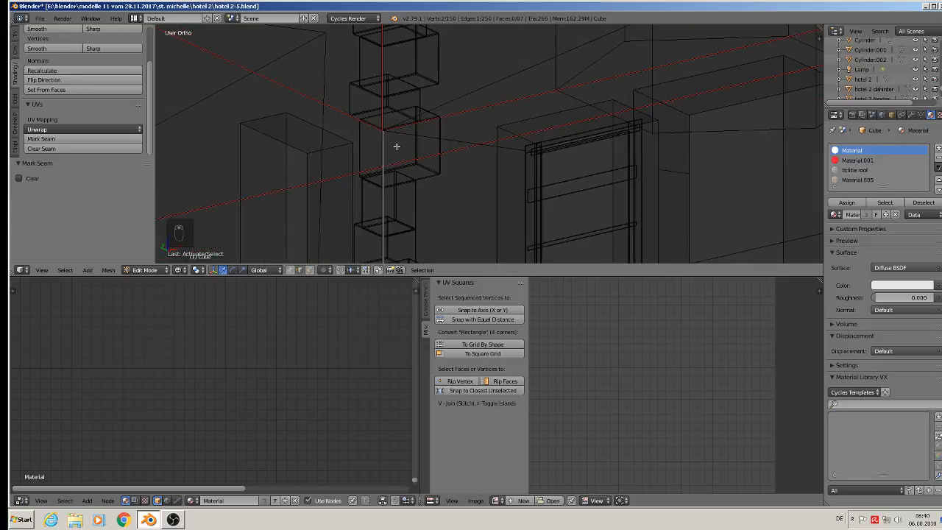
pyautogui.click(73, 139)
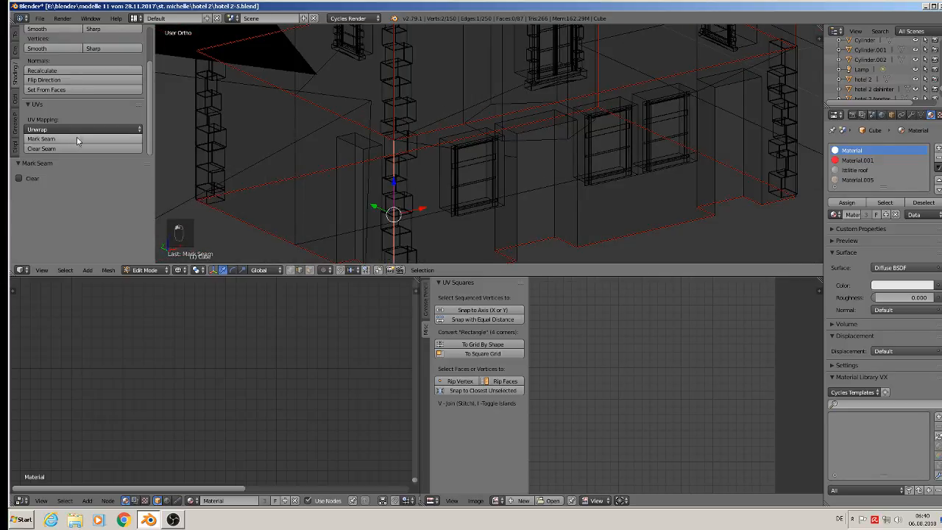
# - Mark the ground floor's vertical wall edge behind the corner stones at the facade's opposite end as a seam
pyautogui.scroll(-2, 277, 131)
pyautogui.scroll(8, 560, 89)
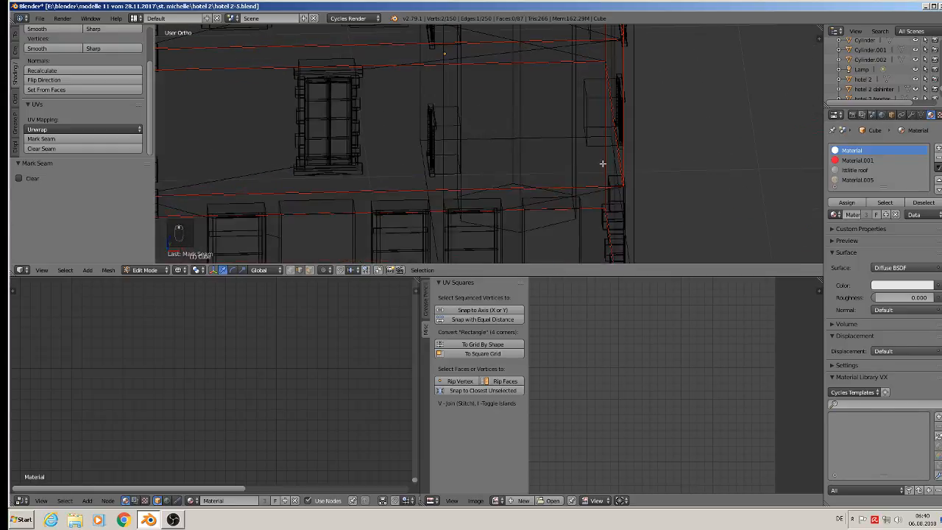
pyautogui.scroll(8, 593, 176)
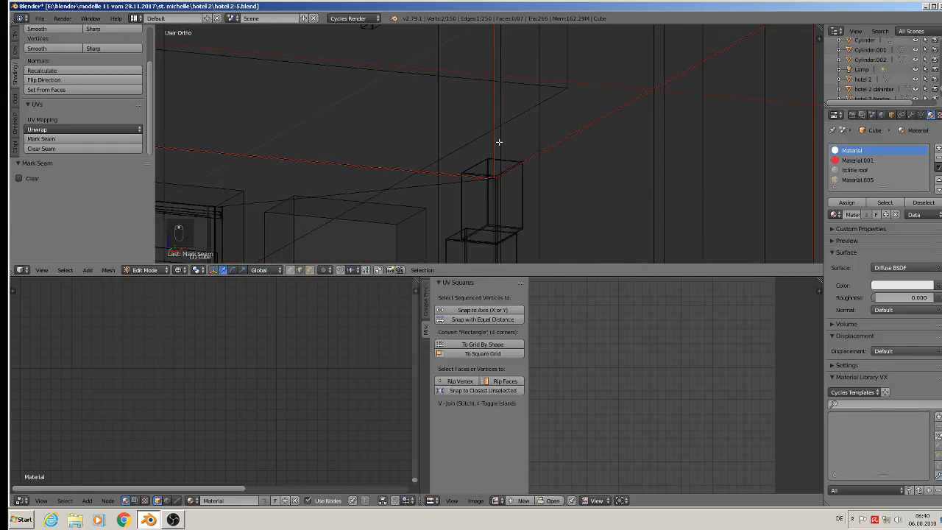
pyautogui.rightClick(479, 236)
pyautogui.scroll(-12, 492, 215)
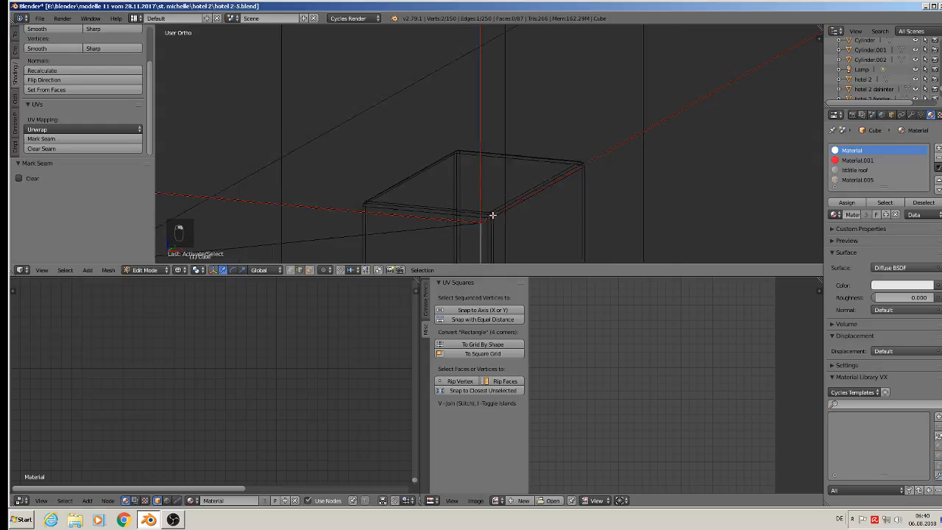
pyautogui.keyDown('shift'); pyautogui.moveTo(528, 181); pyautogui.dragTo(523, 59, button='middle'); pyautogui.keyUp('shift')
pyautogui.scroll(-3, 515, 70)
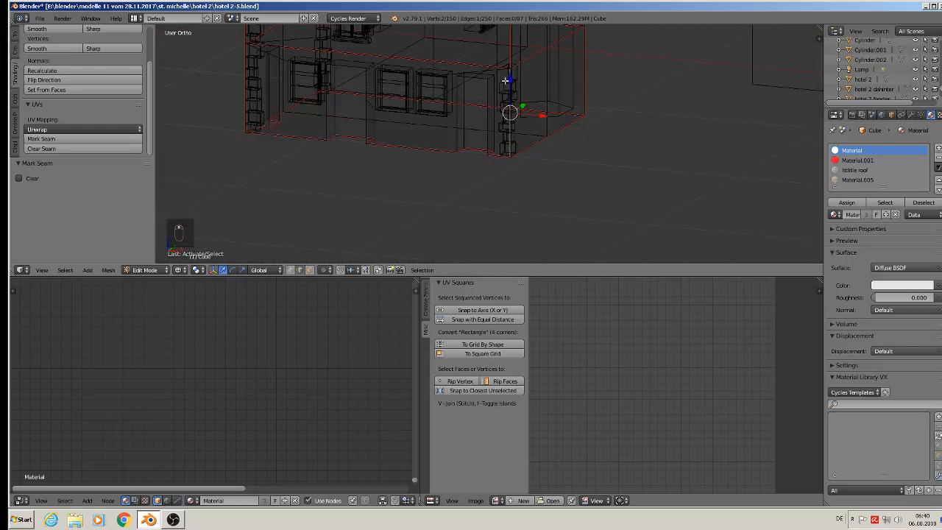
pyautogui.click(75, 139)
# - Mark the base section's vertical wall edge behind the lowest stones of the adjoining building corner as a seam
pyautogui.moveTo(221, 107); pyautogui.dragTo(387, 104, button='middle')
pyautogui.scroll(2, 324, 89)
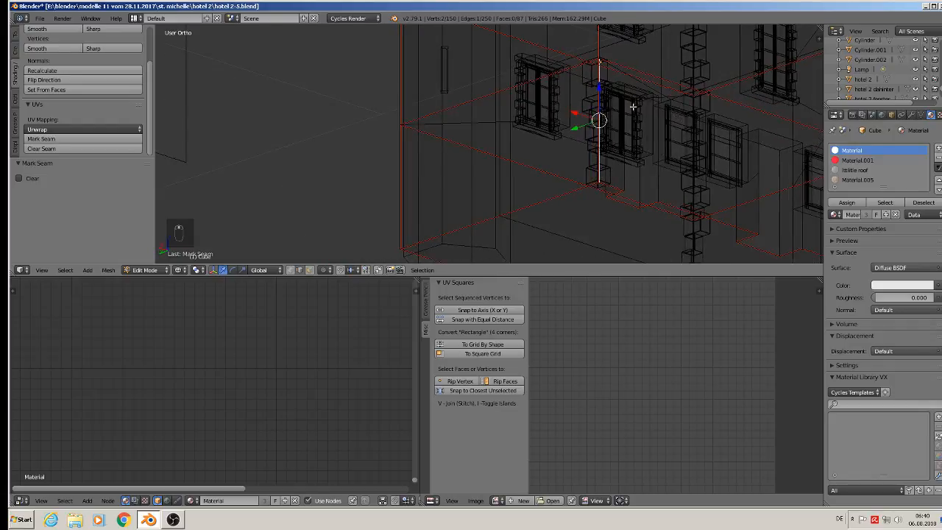
pyautogui.keyDown('shift'); pyautogui.moveTo(665, 126); pyautogui.dragTo(461, 73, button='middle'); pyautogui.keyUp('shift')
pyautogui.scroll(4, 521, 145)
pyautogui.scroll(8, 479, 172)
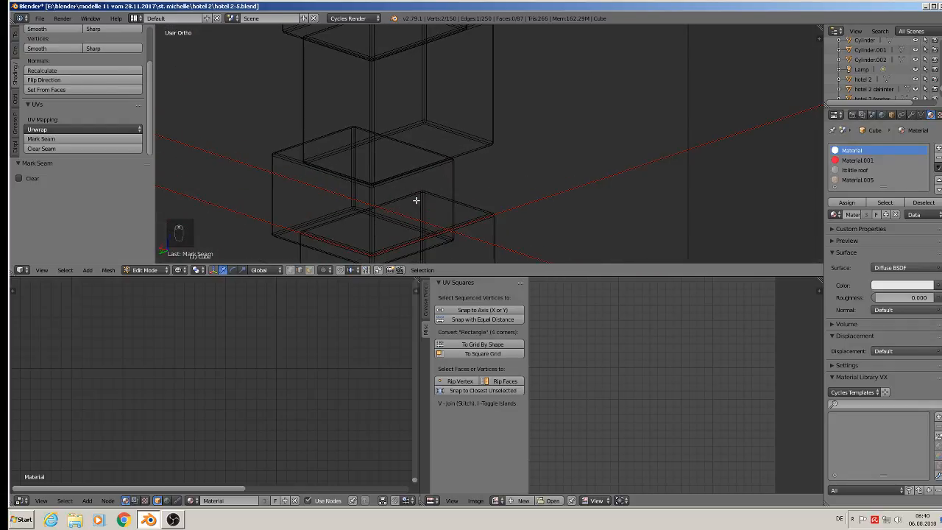
pyautogui.keyDown('shift'); pyautogui.moveTo(417, 199); pyautogui.dragTo(551, 84, button='middle'); pyautogui.keyUp('shift')
pyautogui.scroll(5, 530, 104)
pyautogui.moveTo(504, 123); pyautogui.dragTo(428, 123, button='middle')
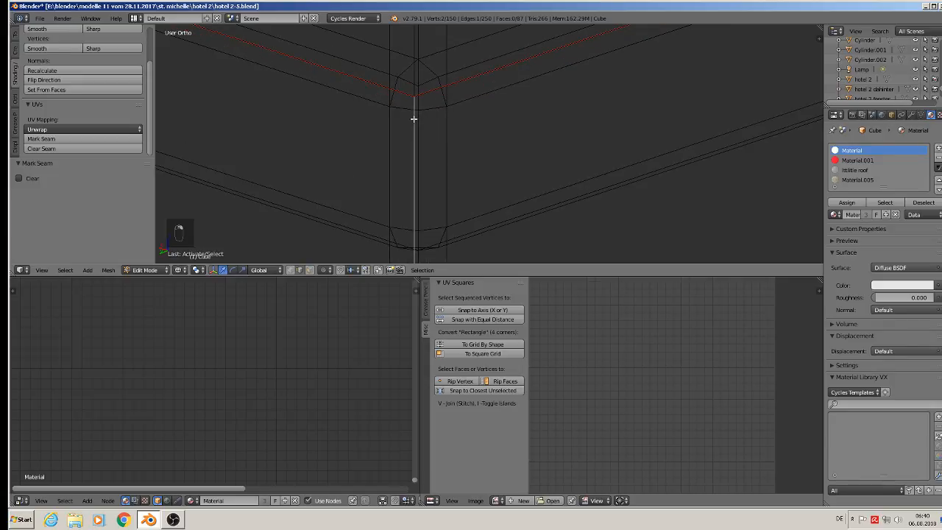
pyautogui.scroll(-10, 414, 119)
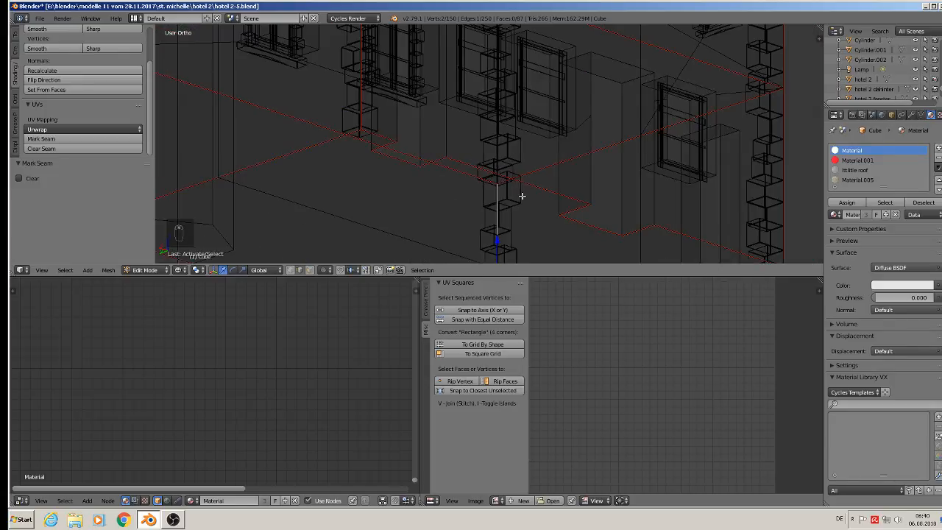
pyautogui.scroll(-5, 522, 196)
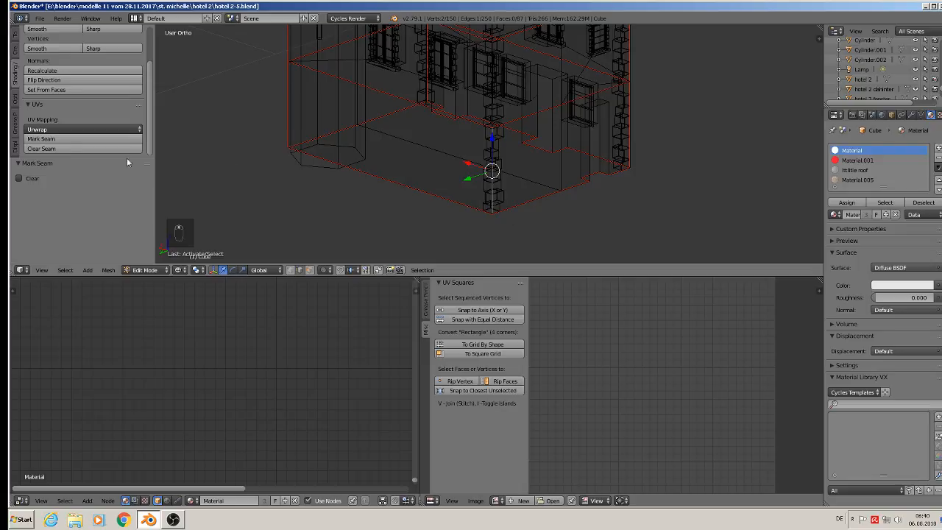
pyautogui.click(41, 138)
# - Mark the vertical wall edge of the storey directly above the base at that same corner as a seam
pyautogui.moveTo(543, 80); pyautogui.dragTo(504, 94, button='middle')
pyautogui.scroll(8, 515, 150)
pyautogui.rightClick(459, 190)
pyautogui.scroll(-5, 494, 177)
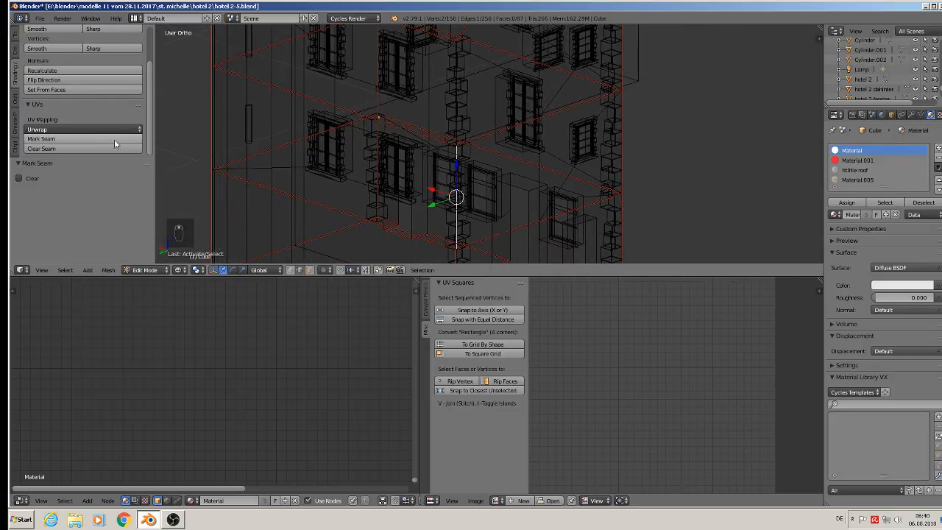
pyautogui.click(114, 139)
# - Add the top storey's vertical wall edge at that corner to the selection and mark it as a seam
pyautogui.scroll(1, 438, 154)
pyautogui.scroll(8, 437, 154)
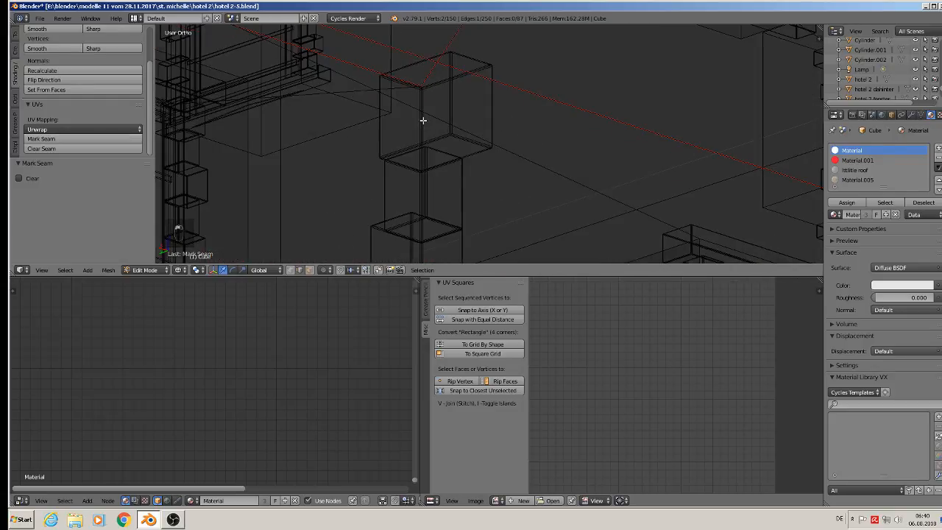
pyautogui.scroll(2, 420, 128)
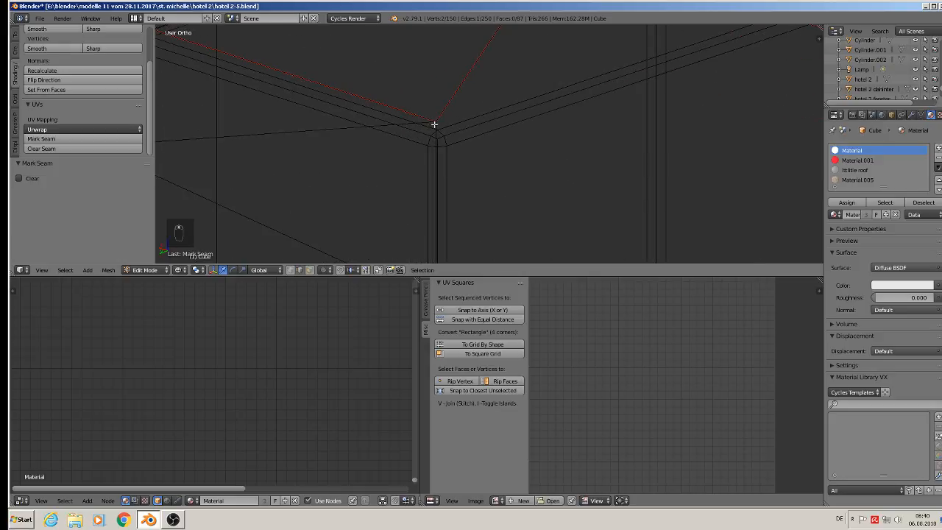
pyautogui.rightClick(436, 124)
pyautogui.scroll(-4, 424, 150)
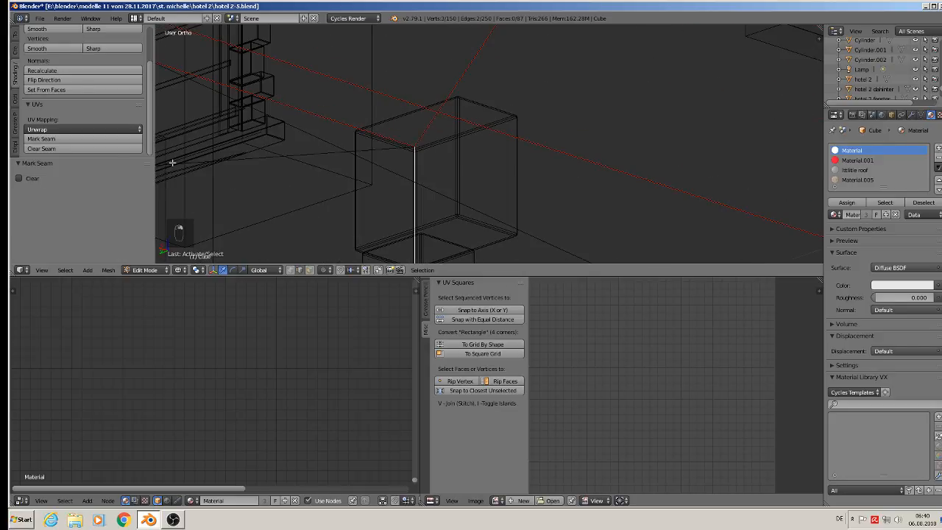
pyautogui.click(69, 140)
# - Select the top edges and one inner vertical edge of the top-storey window recess nearest the stone corner
pyautogui.scroll(-6, 427, 158)
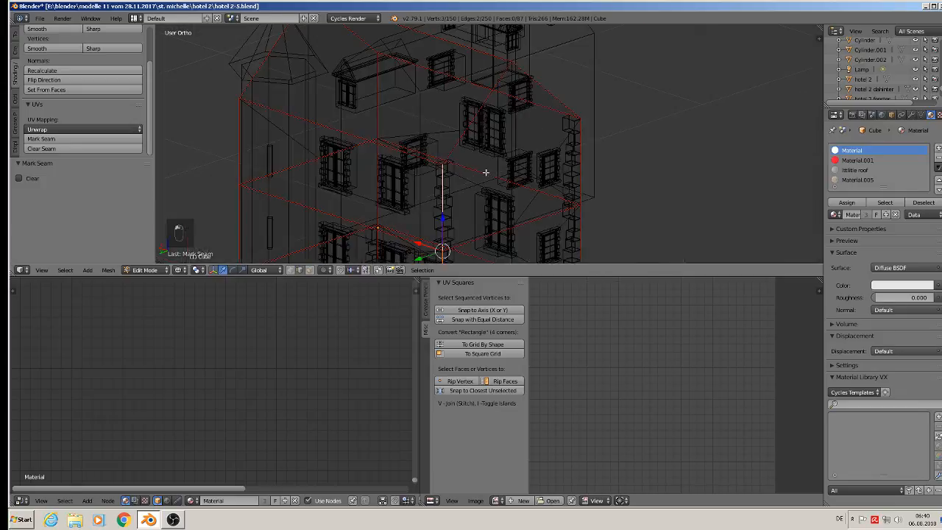
pyautogui.moveTo(501, 173); pyautogui.dragTo(378, 167, button='middle')
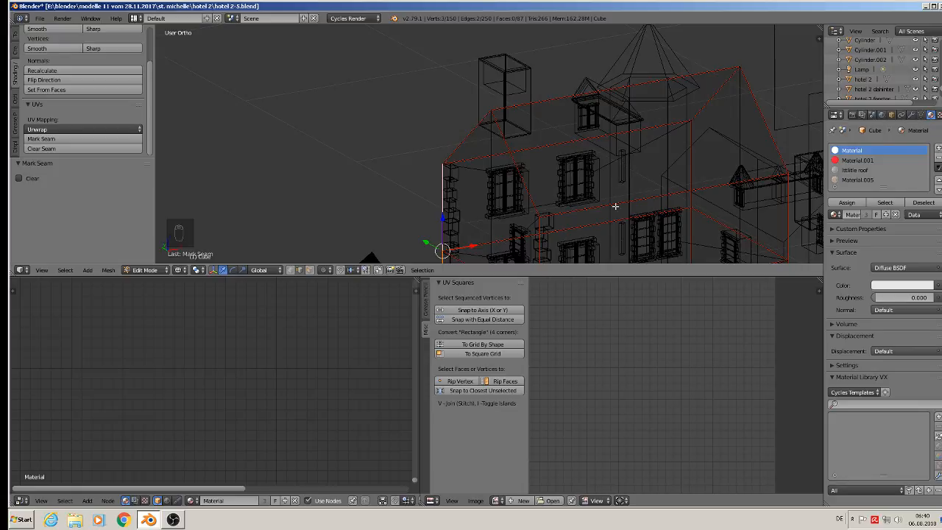
pyautogui.scroll(2, 593, 191)
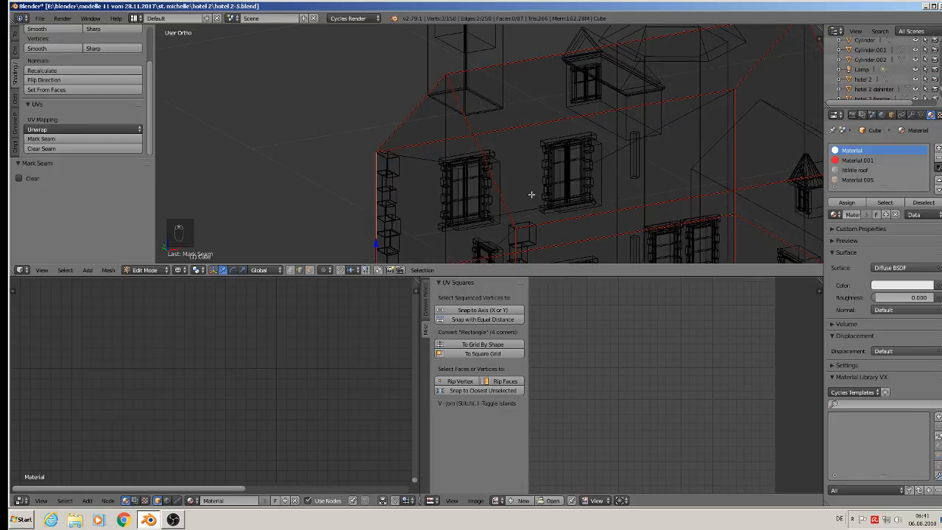
pyautogui.scroll(2, 532, 195)
pyautogui.scroll(3, 461, 174)
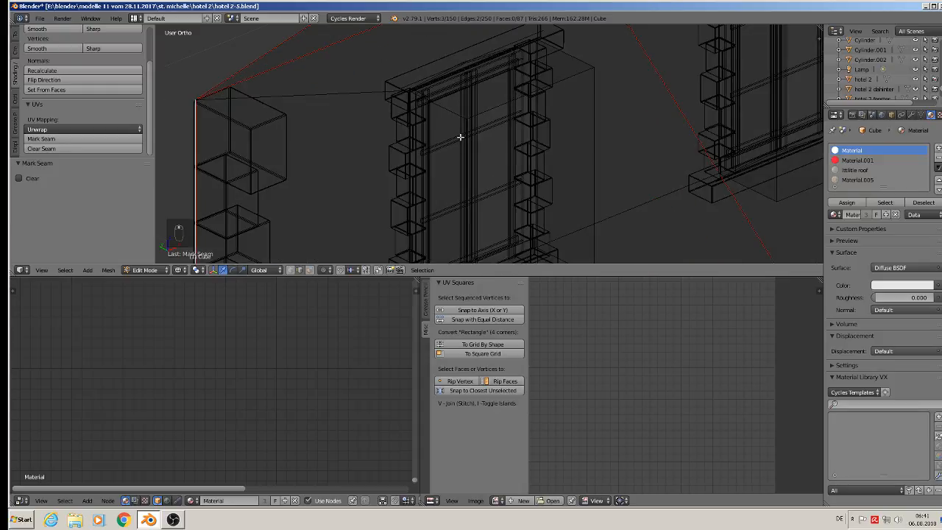
pyautogui.scroll(2, 449, 113)
pyautogui.keyDown('shift'); pyautogui.rightClick(455, 111); pyautogui.keyUp('shift')
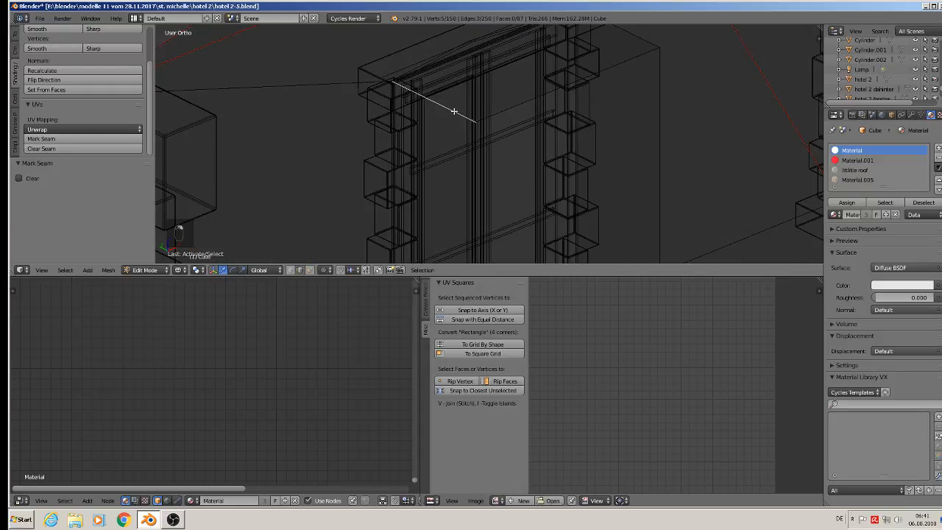
pyautogui.keyDown('shift'); pyautogui.rightClick(510, 109); pyautogui.keyUp('shift')
pyautogui.keyDown('shift'); pyautogui.rightClick(643, 42); pyautogui.keyUp('shift')
pyautogui.keyDown('shift'); pyautogui.rightClick(653, 79); pyautogui.keyUp('shift')
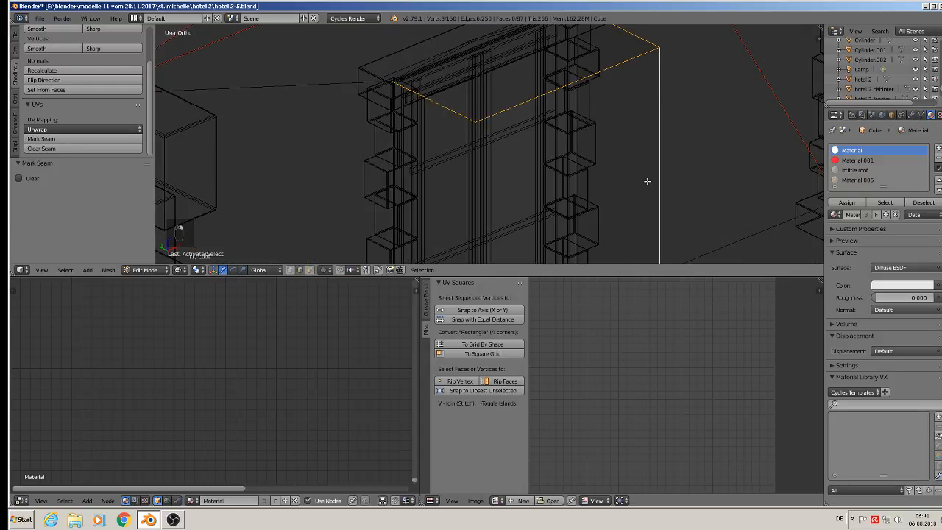
# - Add the same recess's bottom edges, its other inner vertical edge and one wall-side vertical edge to the selection
pyautogui.keyDown('shift'); pyautogui.moveTo(647, 181); pyautogui.dragTo(614, 305, button='middle'); pyautogui.keyUp('shift')
pyautogui.keyDown('shift'); pyautogui.rightClick(661, 130); pyautogui.keyUp('shift')
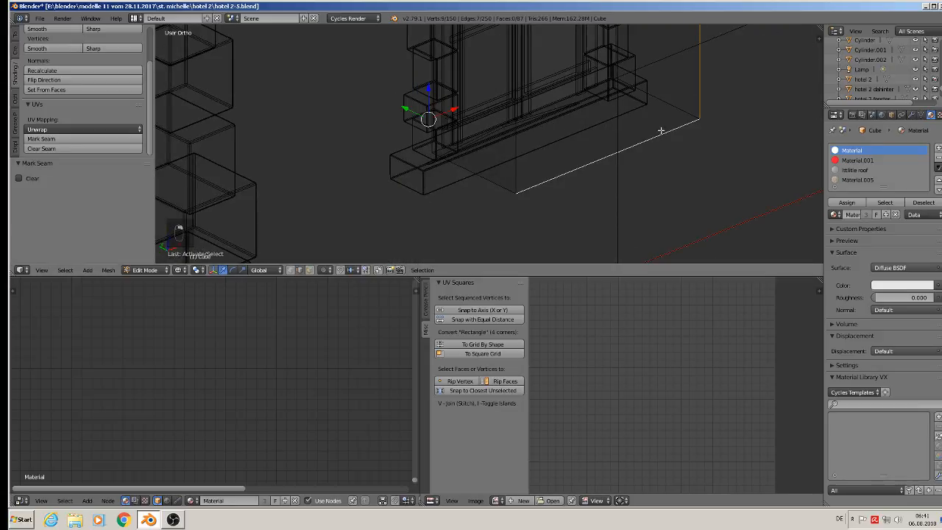
pyautogui.keyDown('shift'); pyautogui.rightClick(677, 101); pyautogui.keyUp('shift')
pyautogui.keyDown('shift'); pyautogui.rightClick(691, 101); pyautogui.keyUp('shift')
pyautogui.keyDown('shift'); pyautogui.rightClick(512, 182); pyautogui.keyUp('shift')
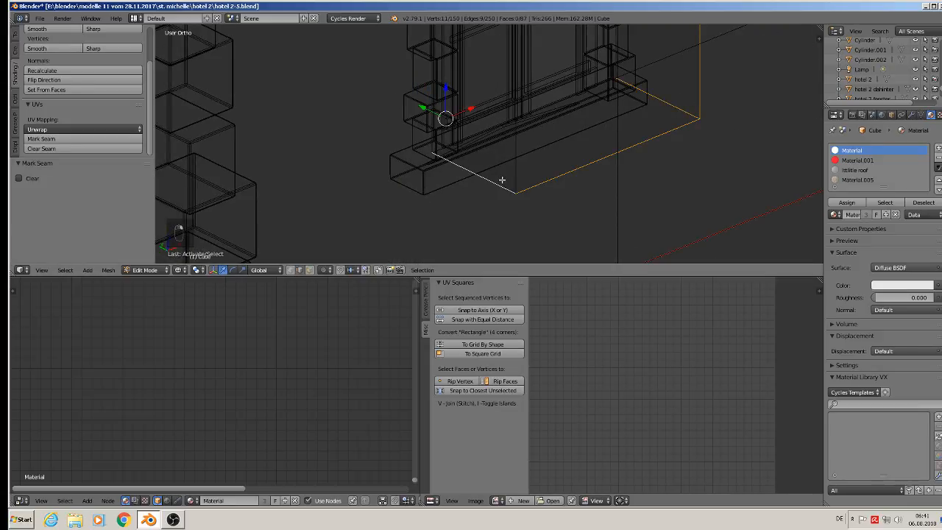
pyautogui.keyDown('shift'); pyautogui.rightClick(512, 181); pyautogui.keyUp('shift')
pyautogui.scroll(6, 516, 195)
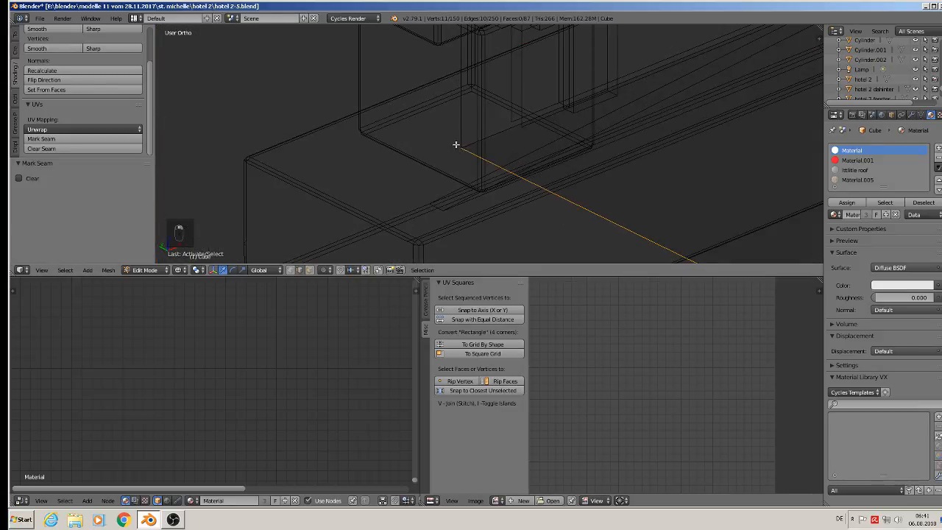
pyautogui.keyDown('shift'); pyautogui.rightClick(483, 156); pyautogui.keyUp('shift')
pyautogui.keyDown('shift'); pyautogui.rightClick(492, 135); pyautogui.keyUp('shift')
pyautogui.scroll(-8, 586, 172)
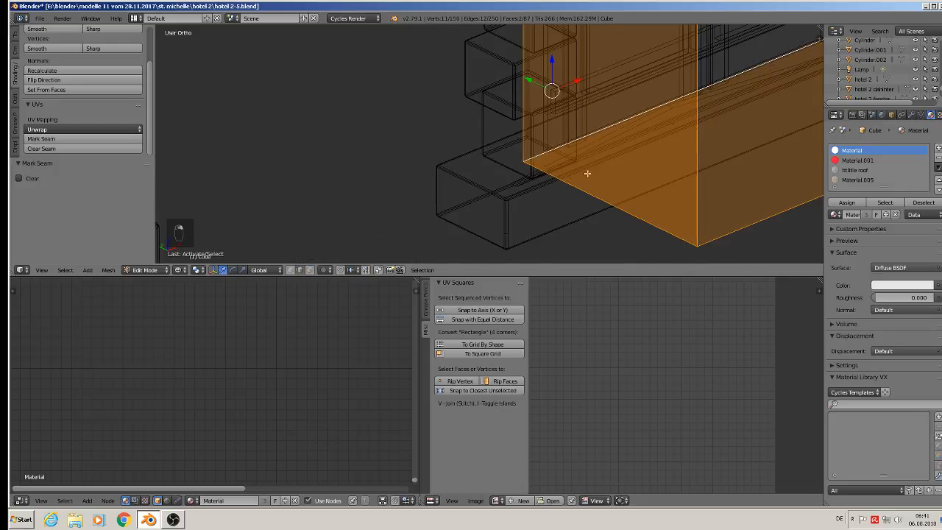
# - Add the recess's remaining wall-side vertical and top edges, and mark all selected recess edges as seams
pyautogui.keyDown('shift'); pyautogui.moveTo(711, 116); pyautogui.dragTo(532, 188, button='middle'); pyautogui.keyUp('shift')
pyautogui.scroll(4, 679, 184)
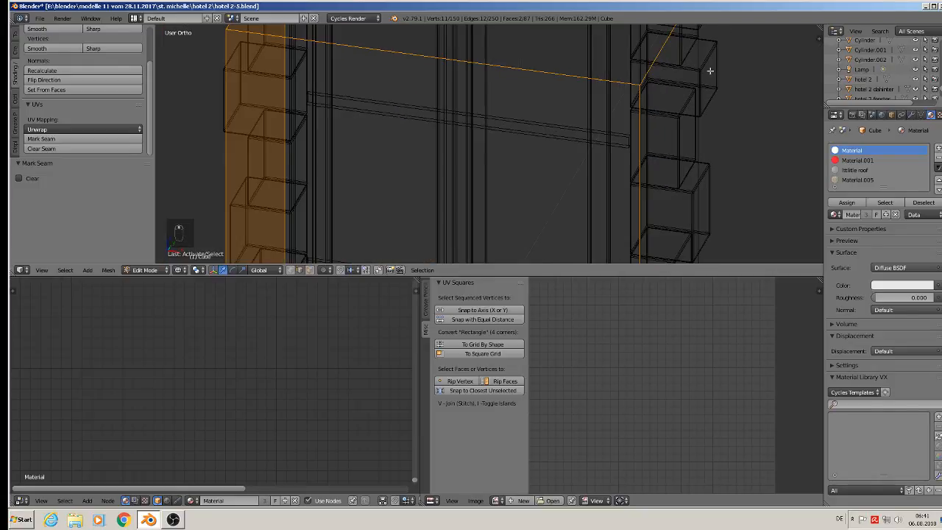
pyautogui.keyDown('shift'); pyautogui.rightClick(703, 49); pyautogui.keyUp('shift')
pyautogui.moveTo(701, 63); pyautogui.dragTo(728, 152, button='middle')
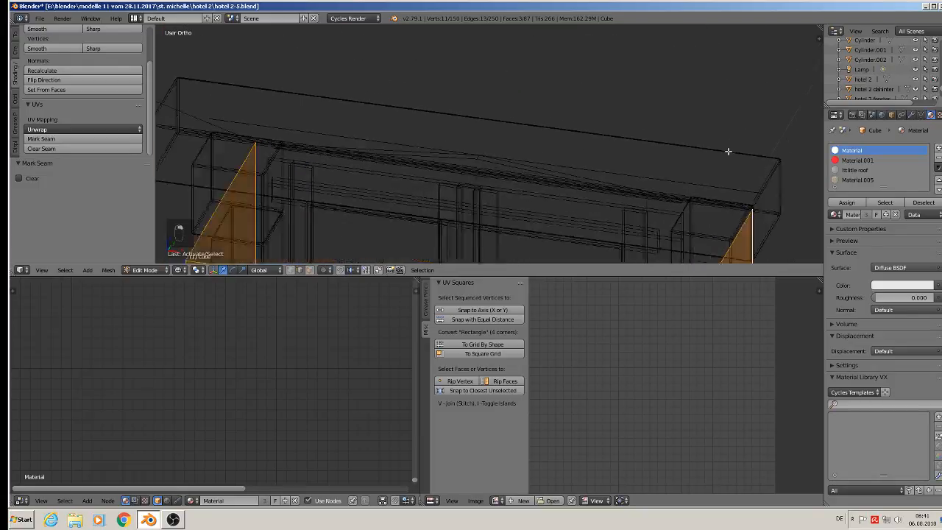
pyautogui.scroll(3, 728, 152)
pyautogui.keyDown('shift'); pyautogui.moveTo(773, 234); pyautogui.dragTo(637, 123, button='middle'); pyautogui.keyUp('shift')
pyautogui.scroll(8, 637, 124)
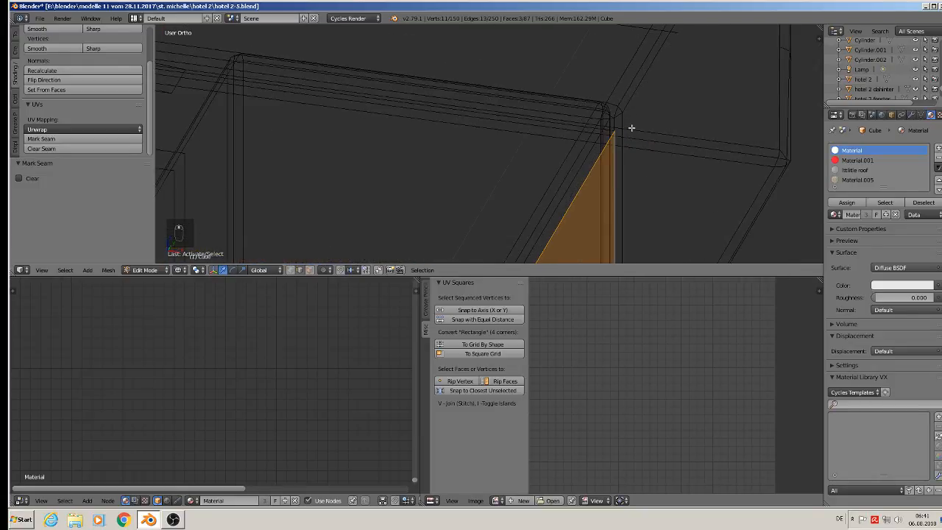
pyautogui.keyDown('shift'); pyautogui.rightClick(589, 131); pyautogui.keyUp('shift')
pyautogui.scroll(-12, 595, 187)
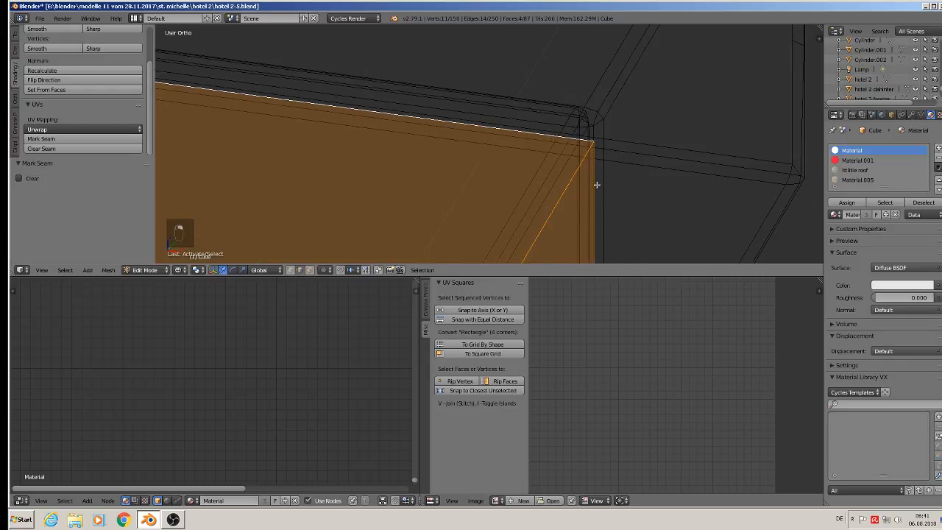
pyautogui.scroll(-5, 594, 188)
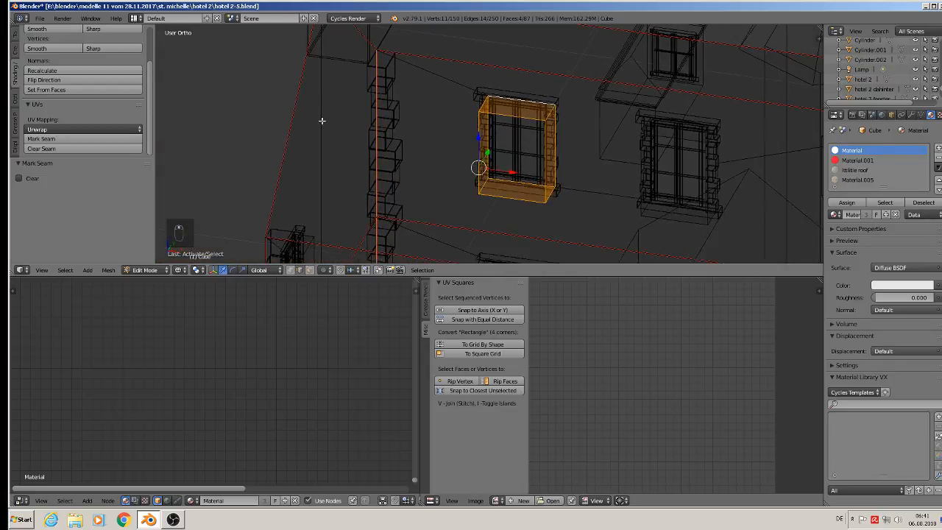
pyautogui.click(46, 138)
# - Select the inner top, bottom and vertical edges of the neighbouring top-storey window recess
pyautogui.keyDown('shift'); pyautogui.moveTo(714, 130); pyautogui.dragTo(554, 168, button='middle'); pyautogui.keyUp('shift')
pyautogui.scroll(3, 549, 126)
pyautogui.rightClick(444, 182)
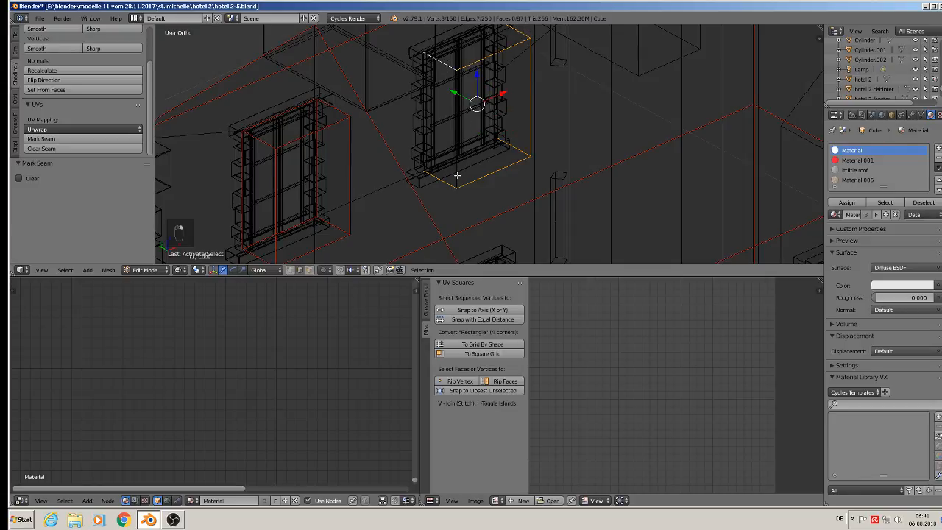
pyautogui.scroll(6, 456, 179)
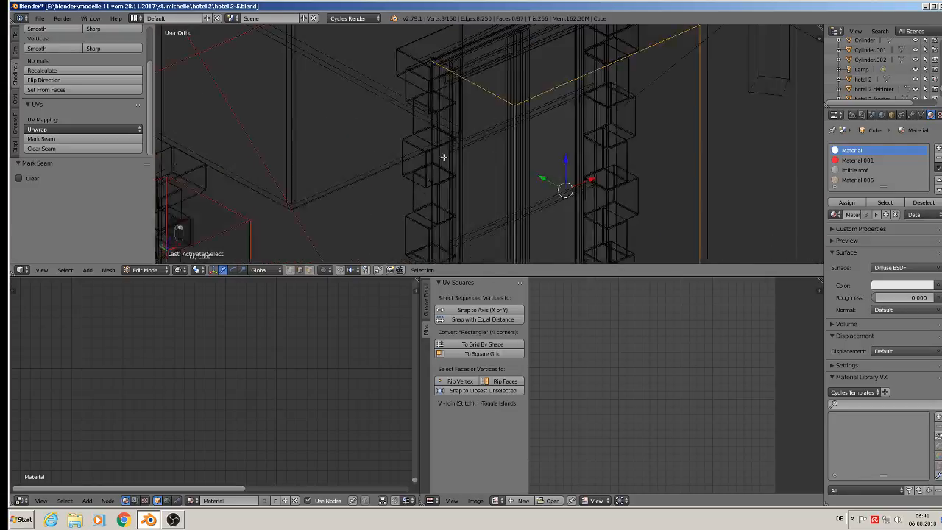
# - Add the recess's wall-side top edge, one wall-side vertical edge and the upper segment of the other vertical to the selection
pyautogui.scroll(6, 438, 113)
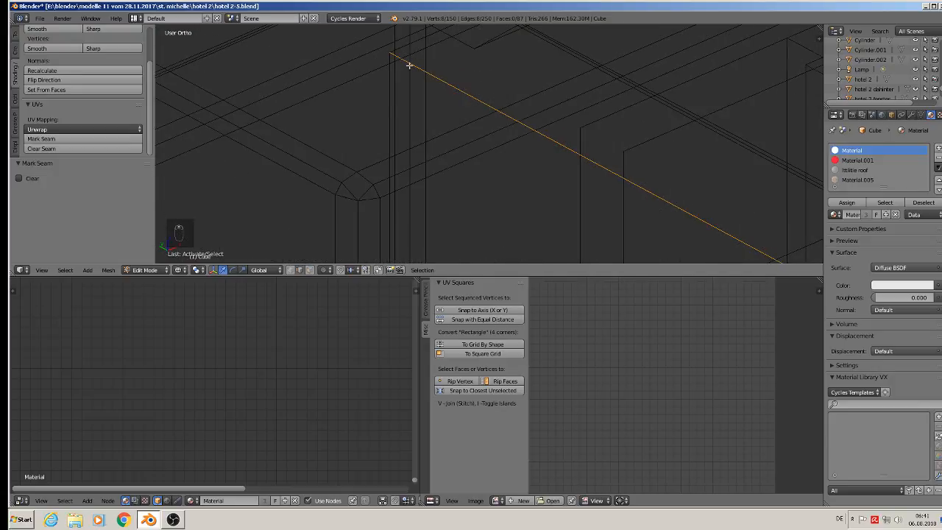
pyautogui.scroll(-5, 406, 105)
pyautogui.scroll(6, 403, 88)
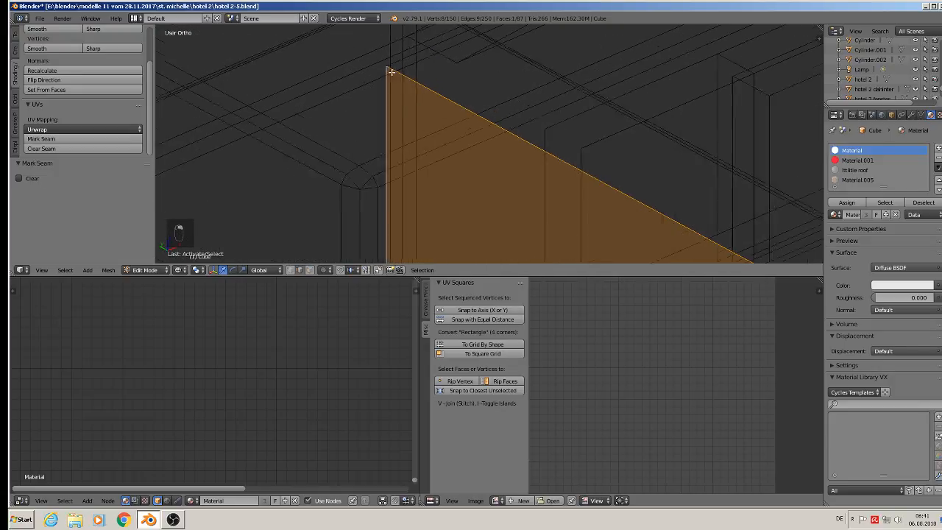
pyautogui.scroll(-8, 397, 54)
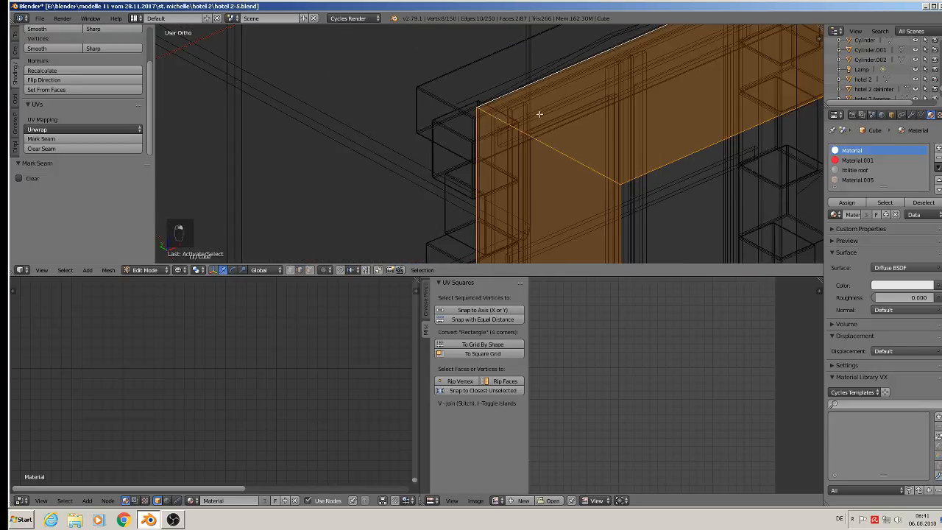
pyautogui.keyDown('shift'); pyautogui.rightClick(634, 98); pyautogui.keyUp('shift')
pyautogui.scroll(6, 574, 111)
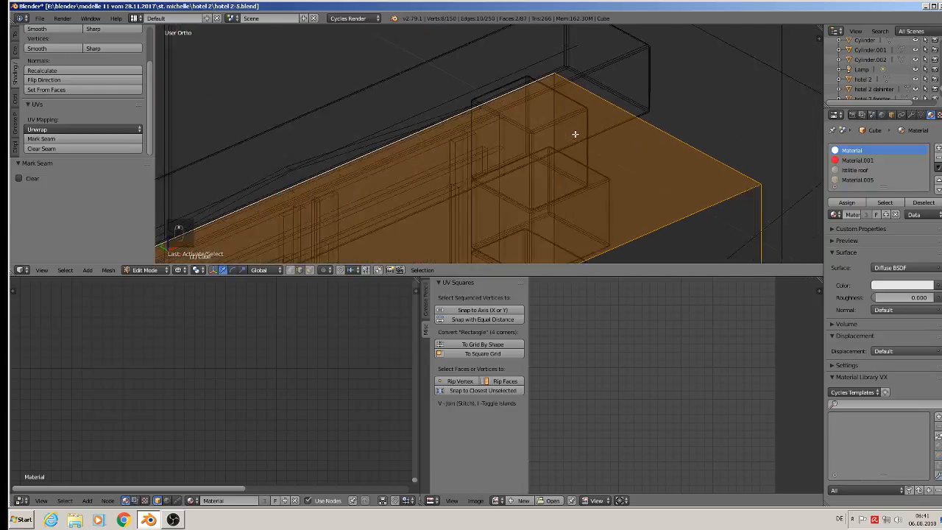
pyautogui.keyDown('shift'); pyautogui.rightClick(551, 96); pyautogui.keyUp('shift')
# - Add the remaining lower wall-side vertical segment and the bottom wall-side edge, and mark the selected recess edges as seams
pyautogui.scroll(-9, 557, 126)
pyautogui.keyDown('shift'); pyautogui.moveTo(585, 209); pyautogui.dragTo(569, 83, button='middle'); pyautogui.keyUp('shift')
pyautogui.scroll(4, 564, 114)
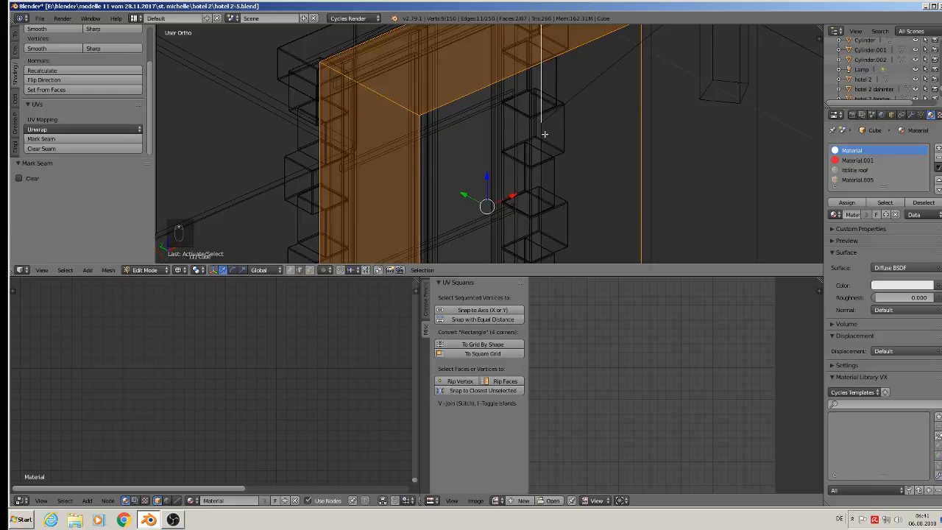
pyautogui.keyDown('shift'); pyautogui.rightClick(545, 135); pyautogui.keyUp('shift')
pyautogui.scroll(-5, 552, 147)
pyautogui.keyDown('shift'); pyautogui.moveTo(579, 200); pyautogui.dragTo(584, 126, button='middle'); pyautogui.keyUp('shift')
pyautogui.scroll(4, 557, 159)
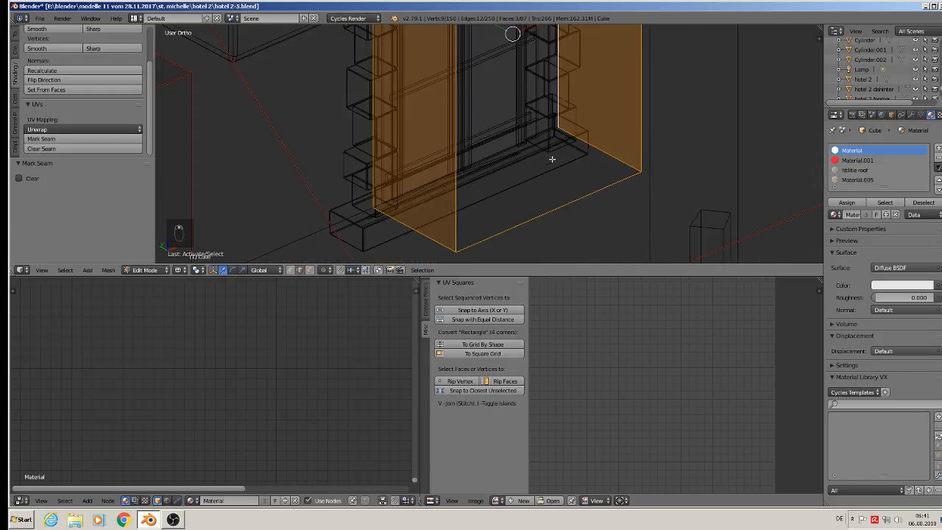
pyautogui.scroll(6, 551, 151)
pyautogui.keyDown('shift'); pyautogui.rightClick(560, 97); pyautogui.keyUp('shift')
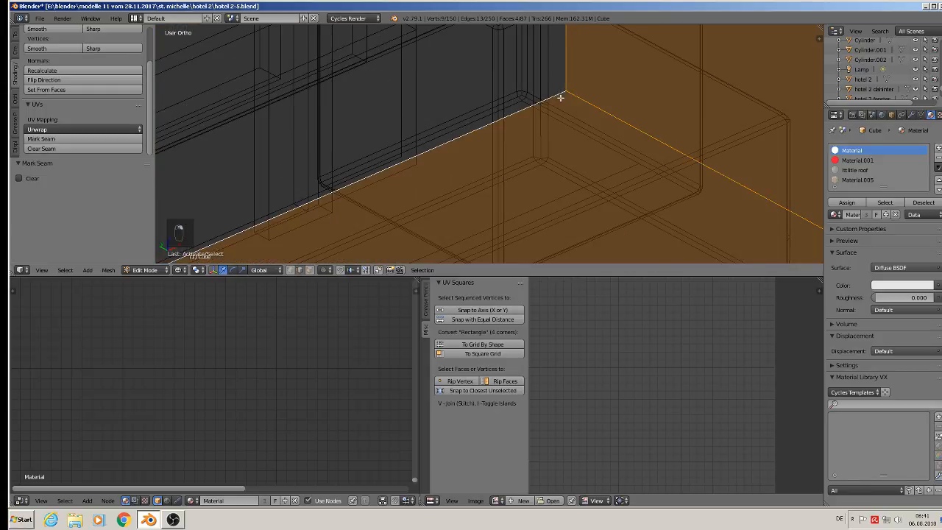
pyautogui.scroll(-8, 560, 97)
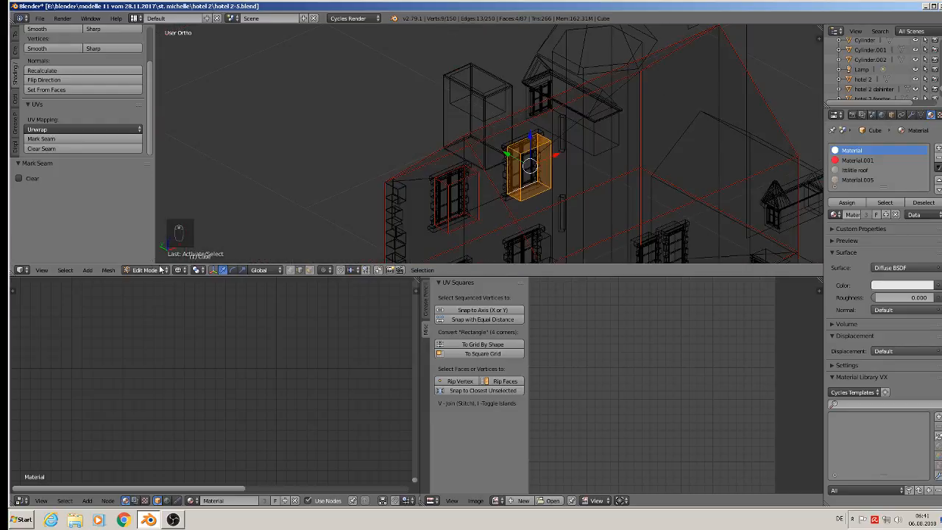
pyautogui.click(50, 139)
# - Select the inner top and side top edges and one inner vertical edge of the window recess one storey below
pyautogui.scroll(-1, 539, 160)
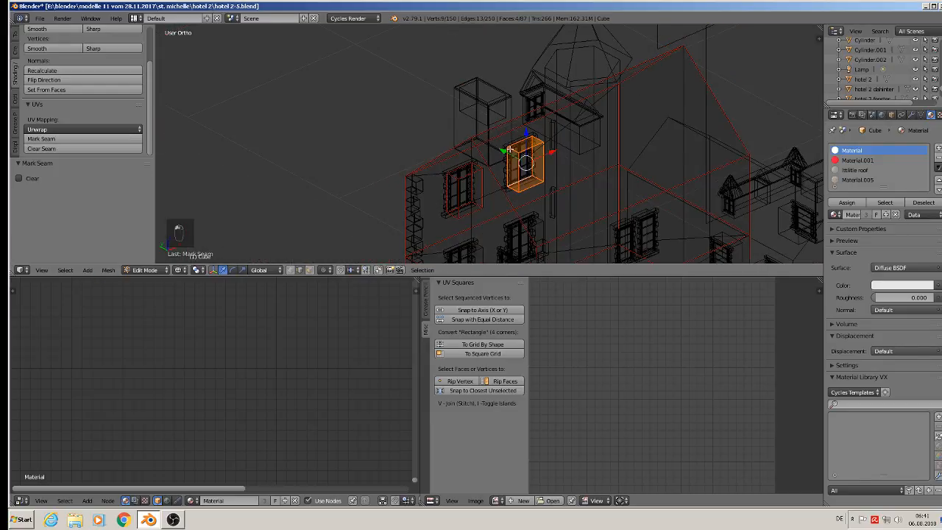
pyautogui.keyDown('shift'); pyautogui.moveTo(540, 160); pyautogui.dragTo(470, 59, button='middle'); pyautogui.keyUp('shift')
pyautogui.keyDown('shift'); pyautogui.moveTo(486, 146); pyautogui.dragTo(490, 89, button='middle'); pyautogui.keyUp('shift')
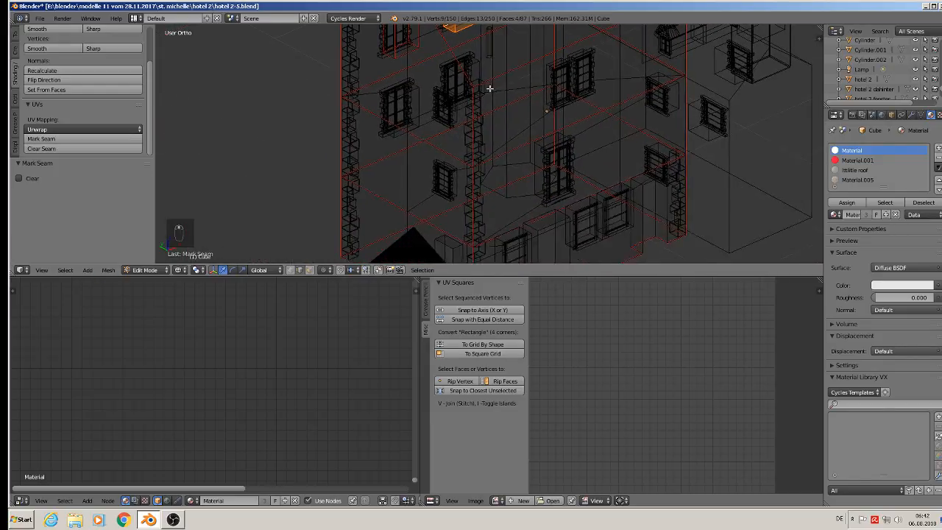
pyautogui.scroll(10, 447, 106)
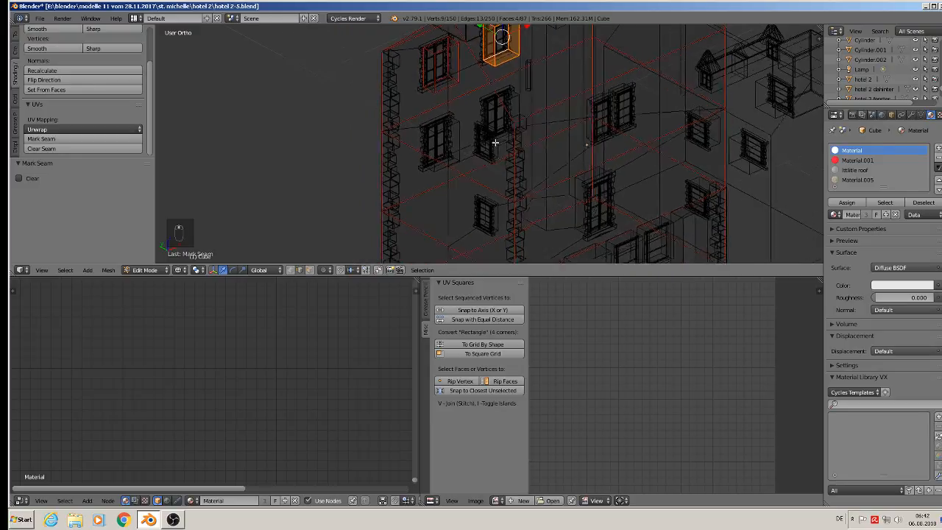
pyautogui.rightClick(544, 97)
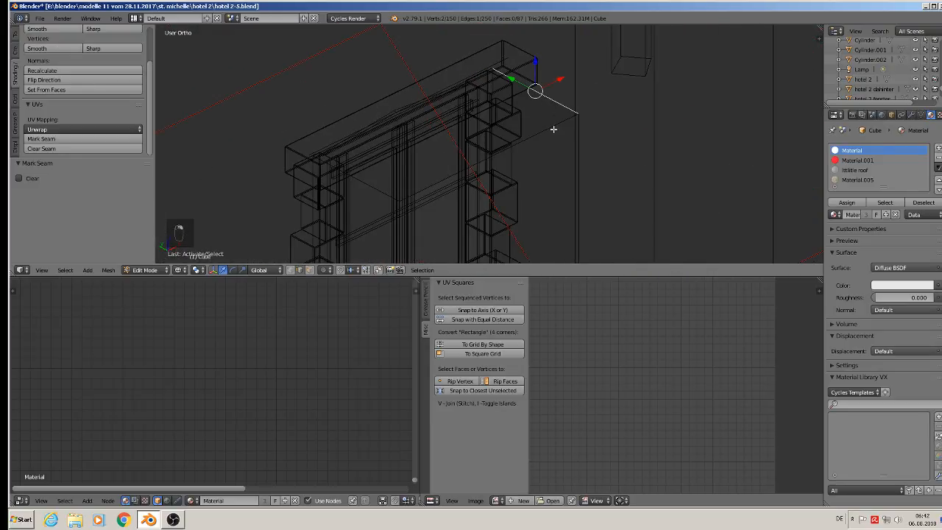
pyautogui.keyDown('shift'); pyautogui.rightClick(553, 127); pyautogui.keyUp('shift')
pyautogui.keyDown('shift'); pyautogui.moveTo(541, 181); pyautogui.dragTo(557, 90, button='middle'); pyautogui.keyUp('shift')
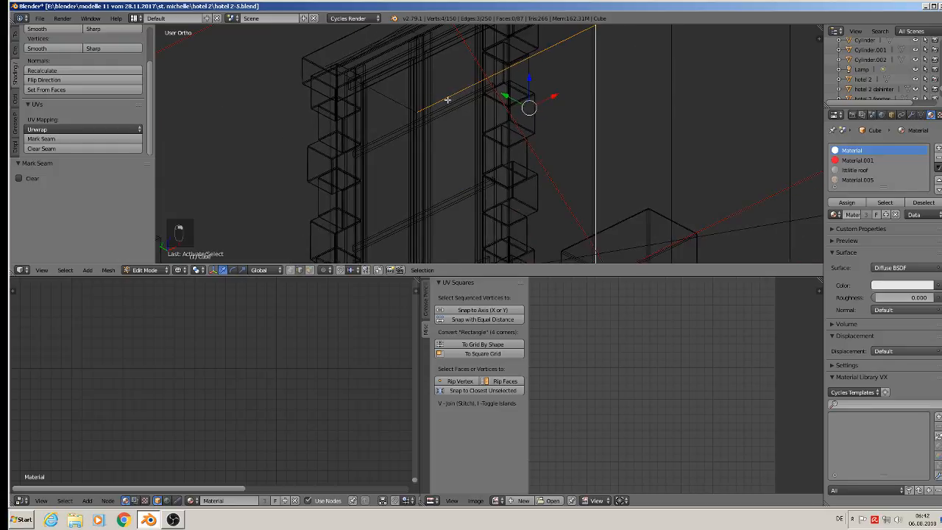
pyautogui.keyDown('shift'); pyautogui.rightClick(402, 105); pyautogui.keyUp('shift')
# - Add this recess's inner and side bottom edges and one wall-side vertical edge to the selection
pyautogui.keyDown('shift'); pyautogui.moveTo(467, 172); pyautogui.dragTo(458, 67, button='middle'); pyautogui.keyUp('shift')
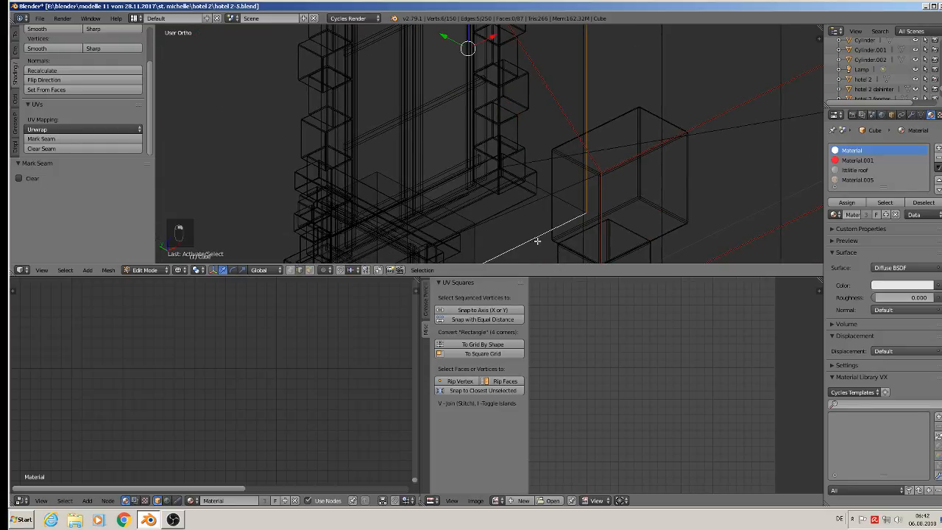
pyautogui.keyDown('shift'); pyautogui.moveTo(518, 217); pyautogui.dragTo(515, 178, button='middle'); pyautogui.keyUp('shift')
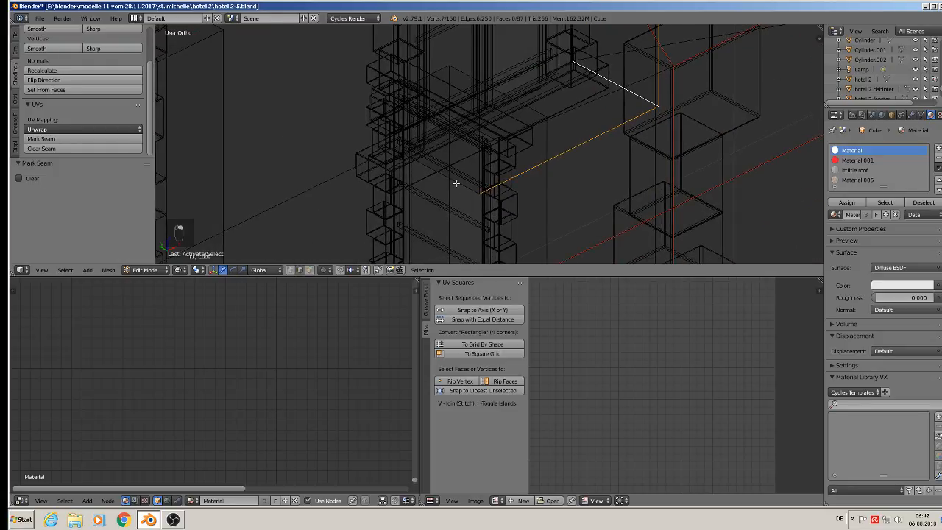
pyautogui.keyDown('shift'); pyautogui.moveTo(437, 130); pyautogui.dragTo(497, 250, button='middle'); pyautogui.keyUp('shift')
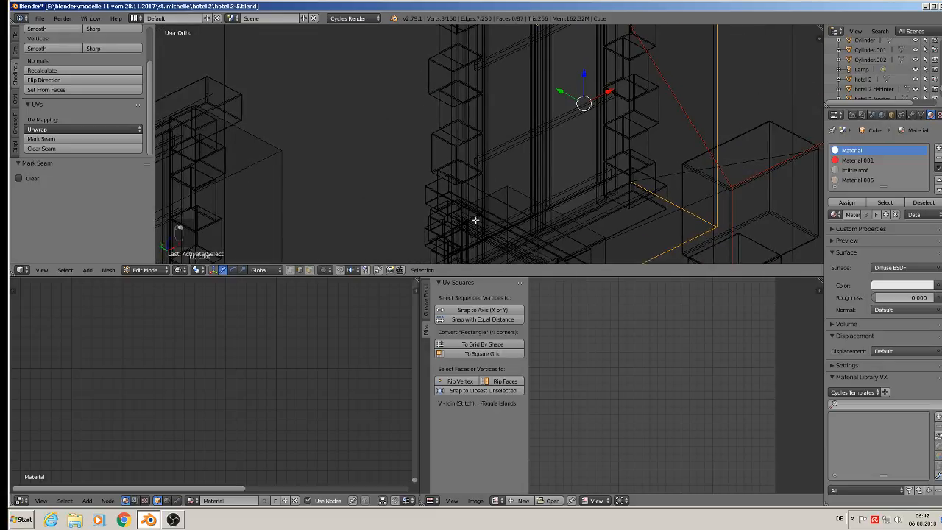
pyautogui.keyDown('shift'); pyautogui.moveTo(475, 220); pyautogui.dragTo(492, 144, button='middle'); pyautogui.keyUp('shift')
pyautogui.scroll(8, 479, 193)
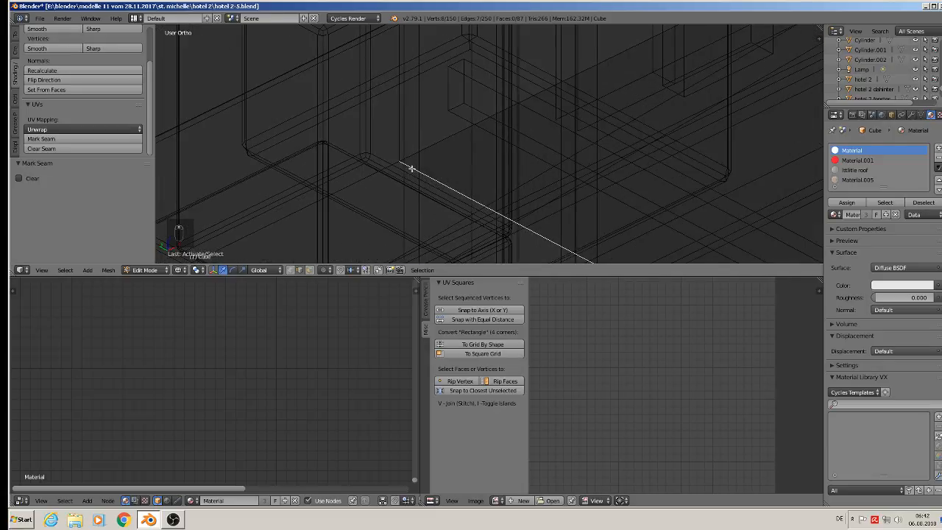
pyautogui.keyDown('shift'); pyautogui.rightClick(402, 147); pyautogui.keyUp('shift')
pyautogui.scroll(-3, 406, 141)
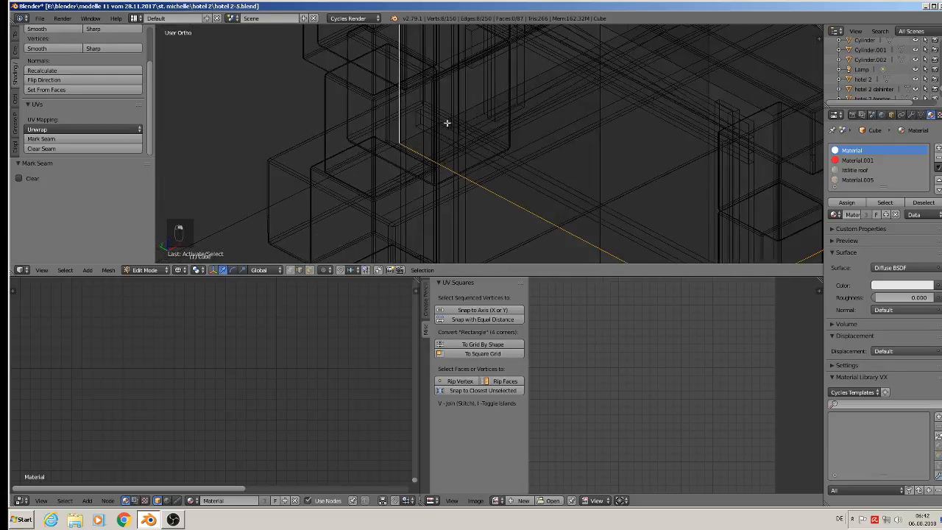
# - Add the same recess's bottom wall-side edge and its other inner vertical edge to the selection
pyautogui.scroll(-2, 385, 141)
pyautogui.press('f')
pyautogui.scroll(-4, 446, 124)
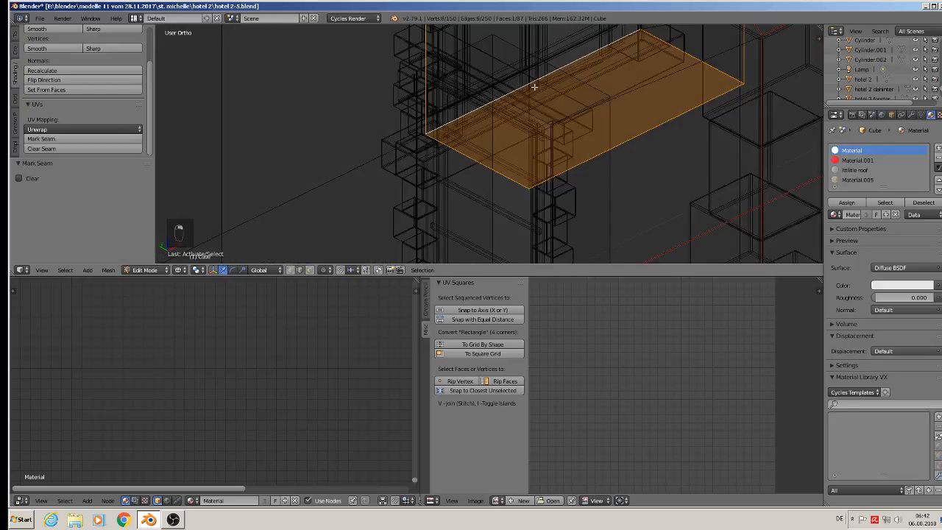
pyautogui.keyDown('shift'); pyautogui.moveTo(534, 87); pyautogui.dragTo(511, 237, button='middle'); pyautogui.keyUp('shift')
pyautogui.keyDown('shift'); pyautogui.moveTo(537, 126); pyautogui.dragTo(556, 235, button='middle'); pyautogui.keyUp('shift')
pyautogui.scroll(1, 555, 236)
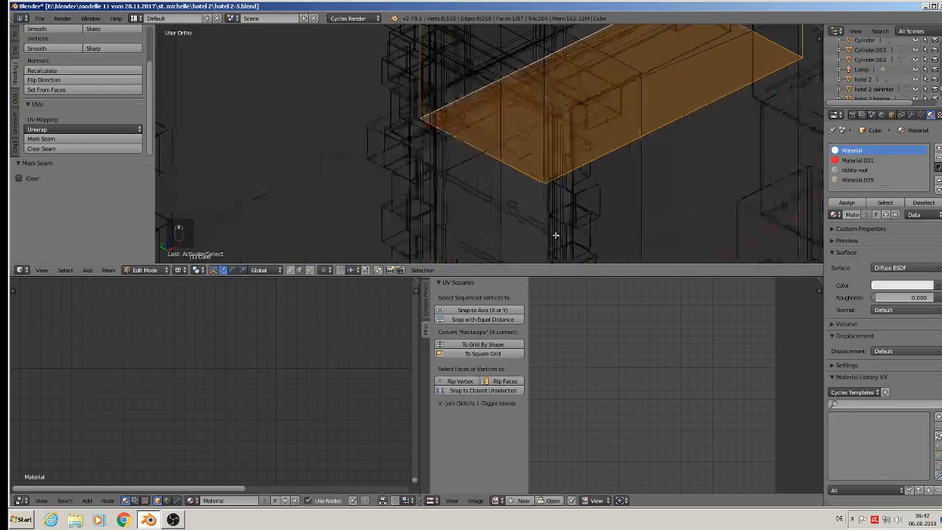
pyautogui.scroll(5, 549, 200)
pyautogui.keyDown('shift'); pyautogui.rightClick(541, 151); pyautogui.keyUp('shift')
# - Add the recess's top wall-side edge and remaining wall-side vertical edge, and mark all selected recess edges as seams
pyautogui.scroll(-5, 544, 140)
pyautogui.keyDown('shift'); pyautogui.moveTo(564, 117); pyautogui.dragTo(626, 310, button='middle'); pyautogui.keyUp('shift')
pyautogui.scroll(-5, 624, 68)
pyautogui.keyDown('shift'); pyautogui.moveTo(626, 28); pyautogui.dragTo(585, 150, button='middle'); pyautogui.keyUp('shift')
pyautogui.scroll(4, 592, 92)
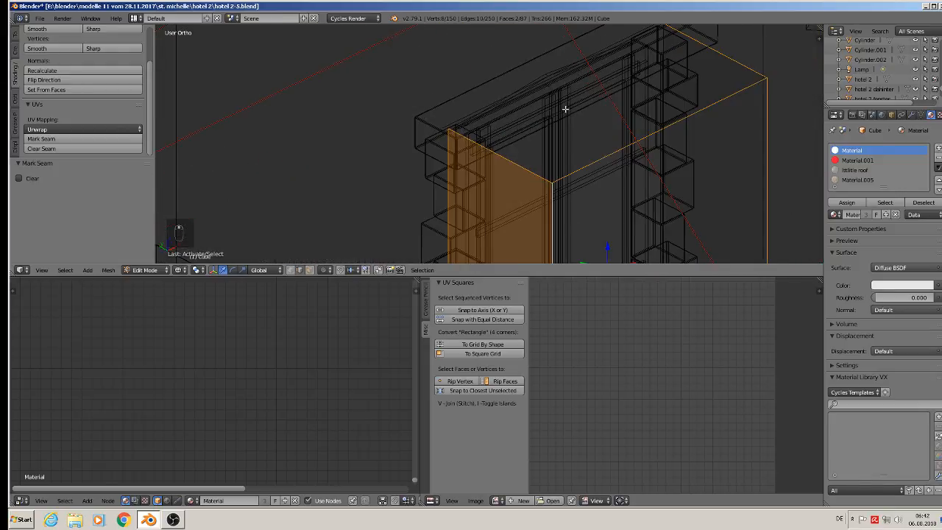
pyautogui.scroll(4, 441, 143)
pyautogui.keyDown('shift'); pyautogui.rightClick(389, 128); pyautogui.keyUp('shift')
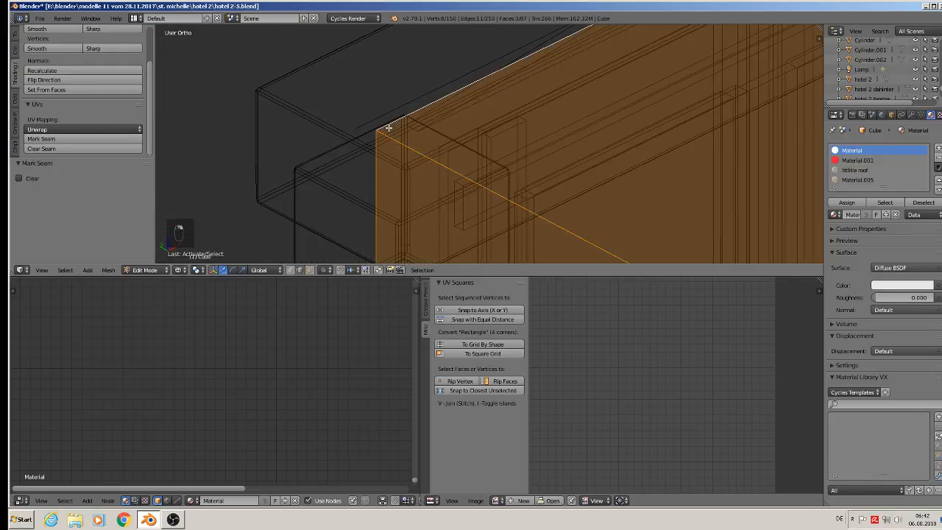
pyautogui.scroll(-8, 471, 118)
pyautogui.keyDown('shift'); pyautogui.moveTo(702, 101); pyautogui.dragTo(696, 97, button='middle'); pyautogui.keyUp('shift')
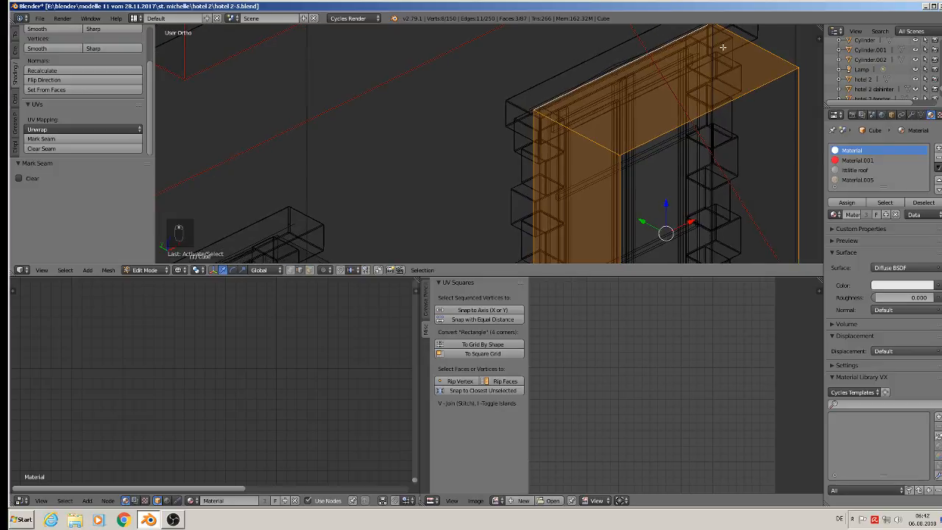
pyautogui.scroll(3, 723, 47)
pyautogui.keyDown('shift'); pyautogui.rightClick(711, 38); pyautogui.keyUp('shift')
pyautogui.scroll(-6, 725, 112)
pyautogui.scroll(-4, 727, 165)
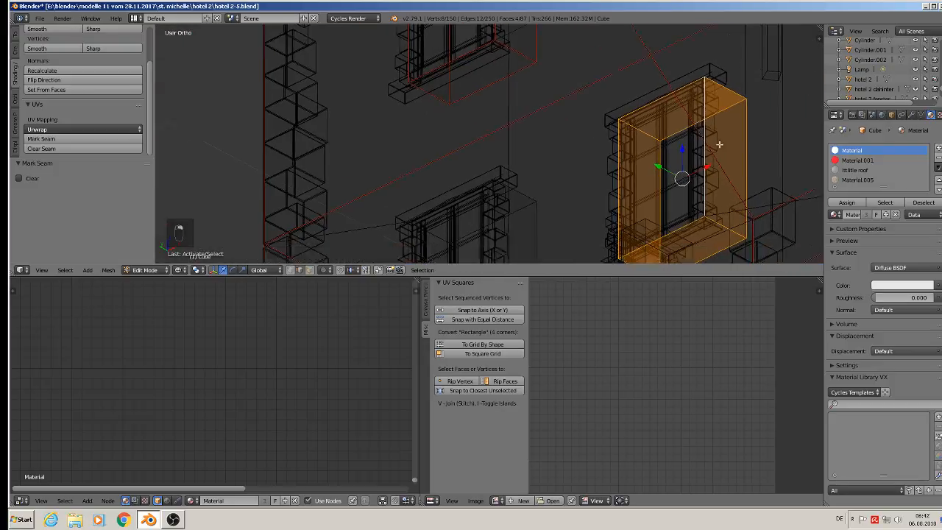
pyautogui.click(75, 138)
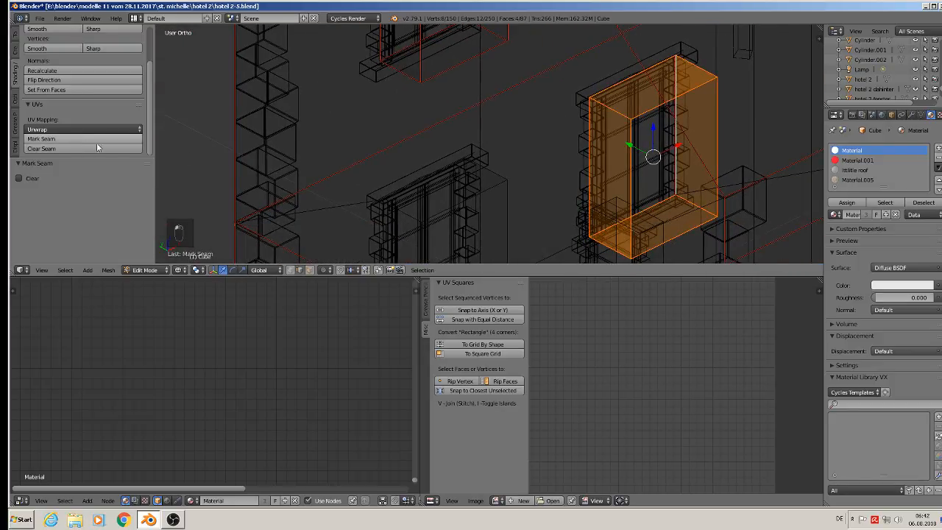
# - Select the inner and side bottom edges and both inner vertical edges of the neighbouring window recess on the same storey
pyautogui.scroll(-3, 501, 191)
pyautogui.keyDown('shift'); pyautogui.moveTo(500, 191); pyautogui.dragTo(536, 66, button='middle'); pyautogui.keyUp('shift')
pyautogui.scroll(4, 530, 95)
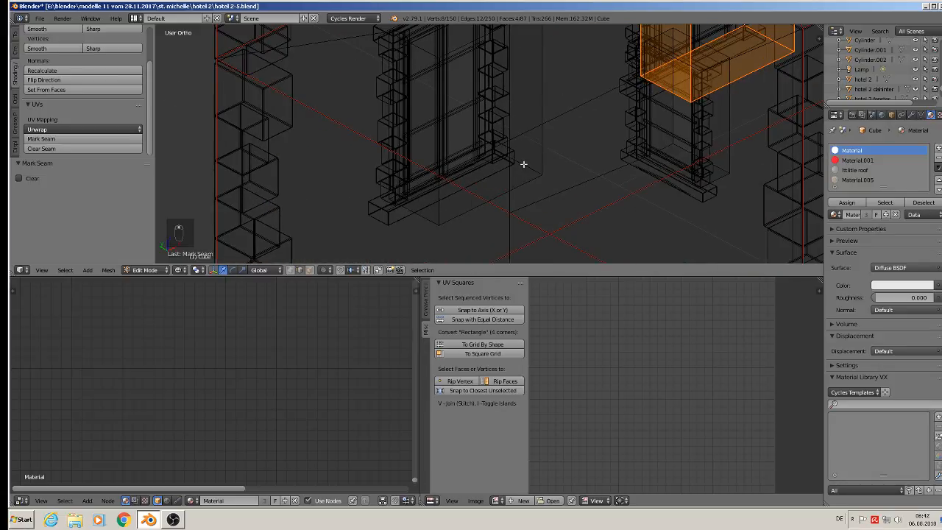
pyautogui.rightClick(524, 162)
pyautogui.keyDown('shift'); pyautogui.rightClick(541, 156); pyautogui.keyUp('shift')
pyautogui.keyDown('shift'); pyautogui.rightClick(491, 200); pyautogui.keyUp('shift')
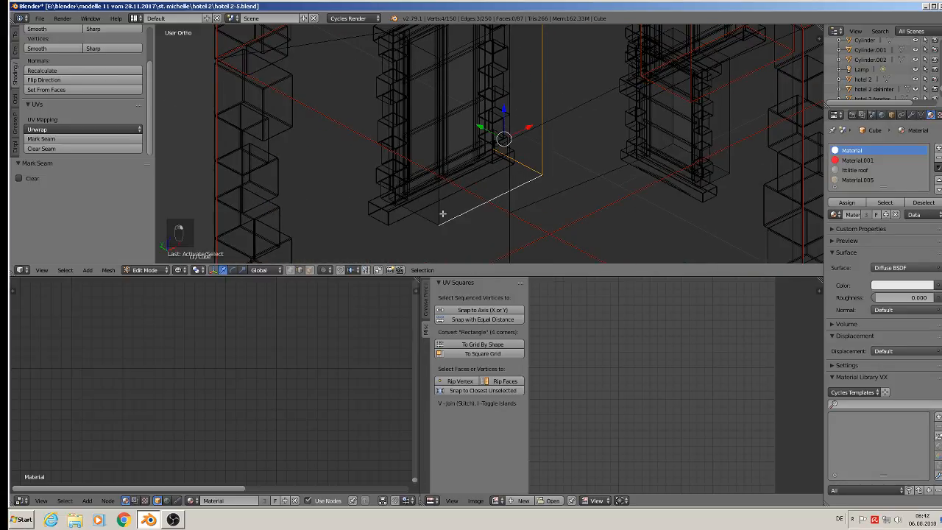
pyautogui.keyDown('shift'); pyautogui.rightClick(442, 213); pyautogui.keyUp('shift')
pyautogui.keyDown('shift'); pyautogui.rightClick(427, 221); pyautogui.keyUp('shift')
# - Add the inner top edge and both side top edges of this neighbouring recess to the selection
pyautogui.keyDown('shift'); pyautogui.moveTo(442, 138); pyautogui.dragTo(460, 240, button='middle'); pyautogui.keyUp('shift')
pyautogui.keyDown('shift'); pyautogui.rightClick(444, 128); pyautogui.keyUp('shift')
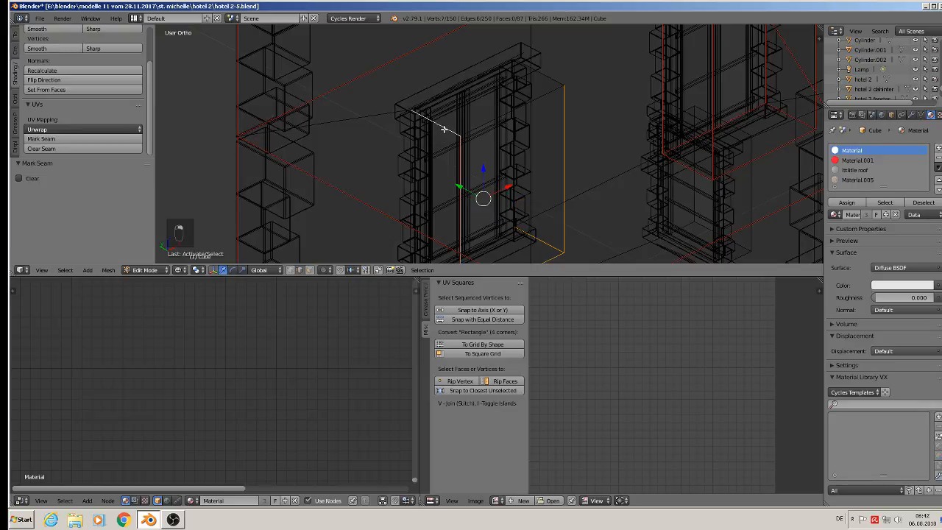
pyautogui.keyDown('shift'); pyautogui.rightClick(487, 122); pyautogui.keyUp('shift')
pyautogui.keyDown('shift'); pyautogui.rightClick(556, 83); pyautogui.keyUp('shift')
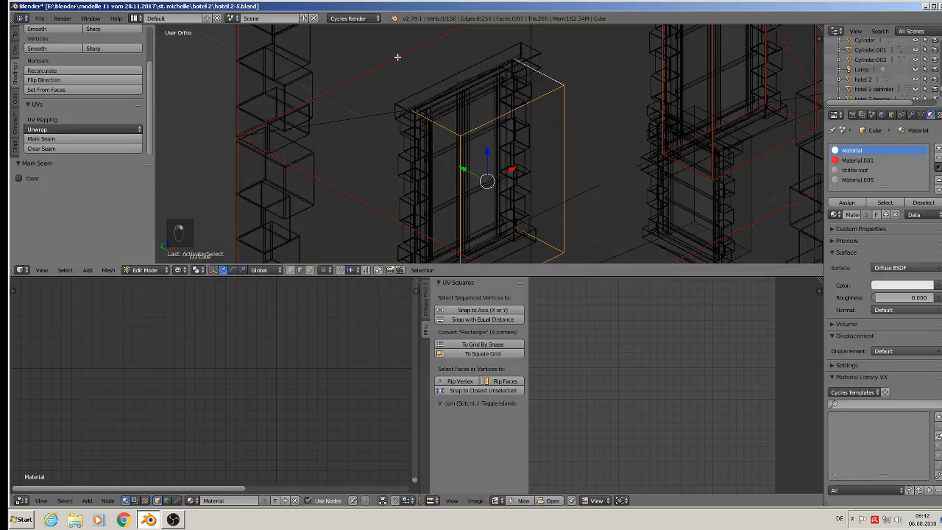
# - Add the neighbouring recess's wall-side top edge and both wall-side vertical edges to the selection
pyautogui.scroll(6, 432, 120)
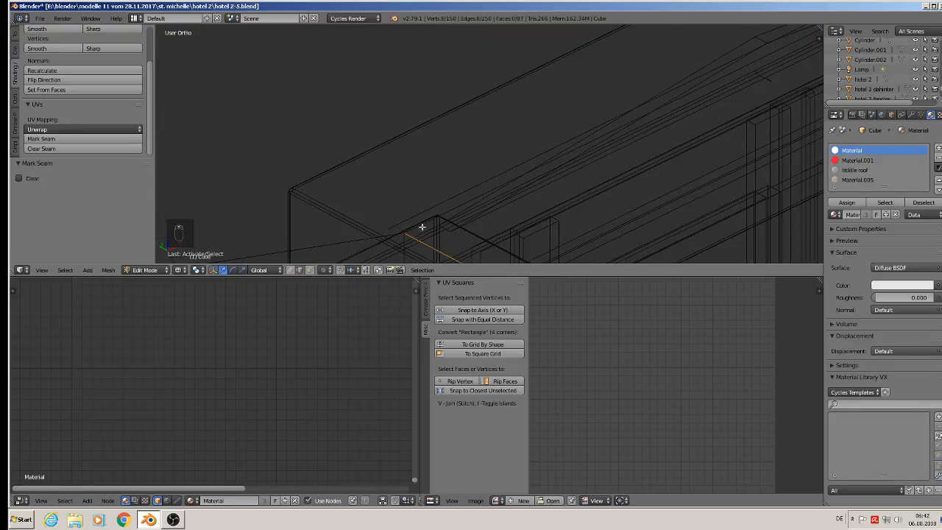
pyautogui.keyDown('shift'); pyautogui.rightClick(422, 226); pyautogui.keyUp('shift')
pyautogui.scroll(-1, 416, 230)
pyautogui.keyDown('shift'); pyautogui.rightClick(411, 252); pyautogui.keyUp('shift')
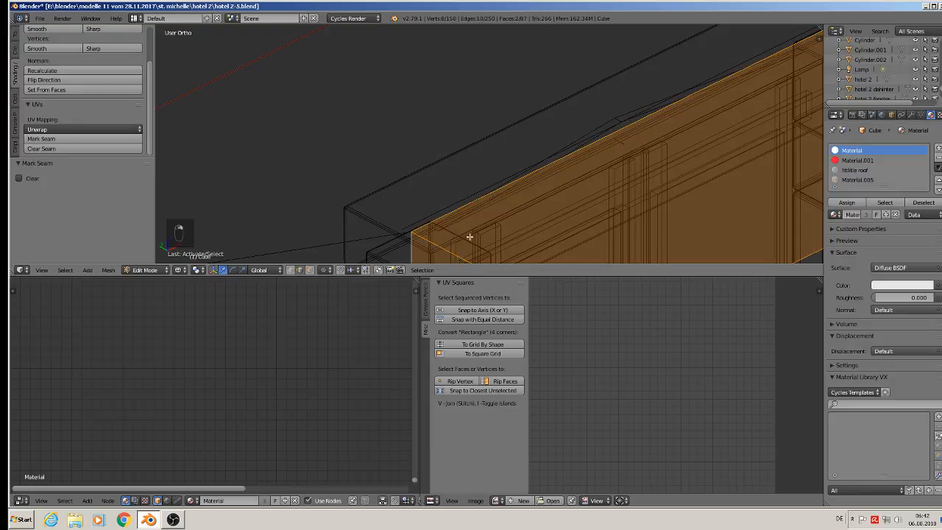
pyautogui.scroll(-3, 513, 214)
pyautogui.scroll(2, 652, 155)
pyautogui.scroll(1, 638, 151)
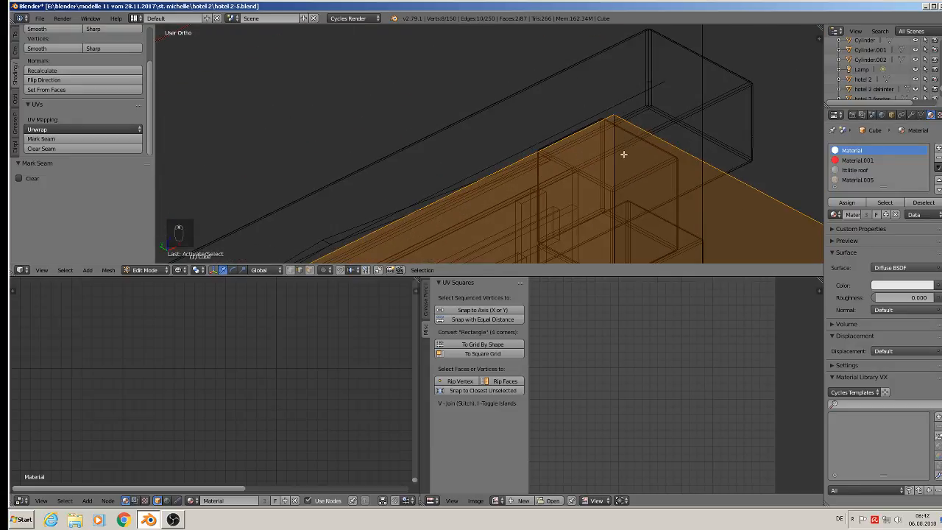
pyautogui.keyDown('shift'); pyautogui.rightClick(617, 162); pyautogui.keyUp('shift')
# - Complete the neighbouring recess's edge selection by adding its bottom wall-side edge
pyautogui.scroll(-3, 621, 178)
pyautogui.keyDown('shift'); pyautogui.moveTo(632, 224); pyautogui.dragTo(633, 18, button='middle'); pyautogui.keyUp('shift')
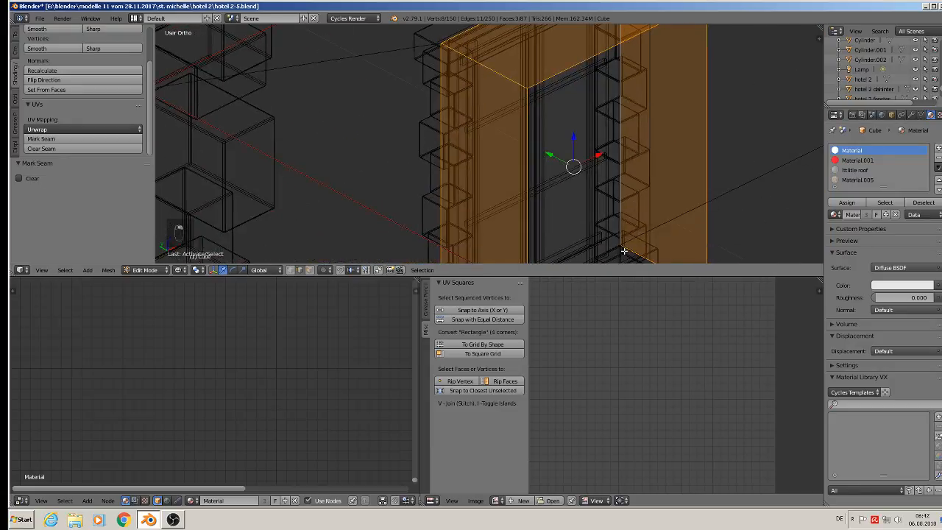
pyautogui.keyDown('shift'); pyautogui.moveTo(611, 231); pyautogui.dragTo(614, 62, button='middle'); pyautogui.keyUp('shift')
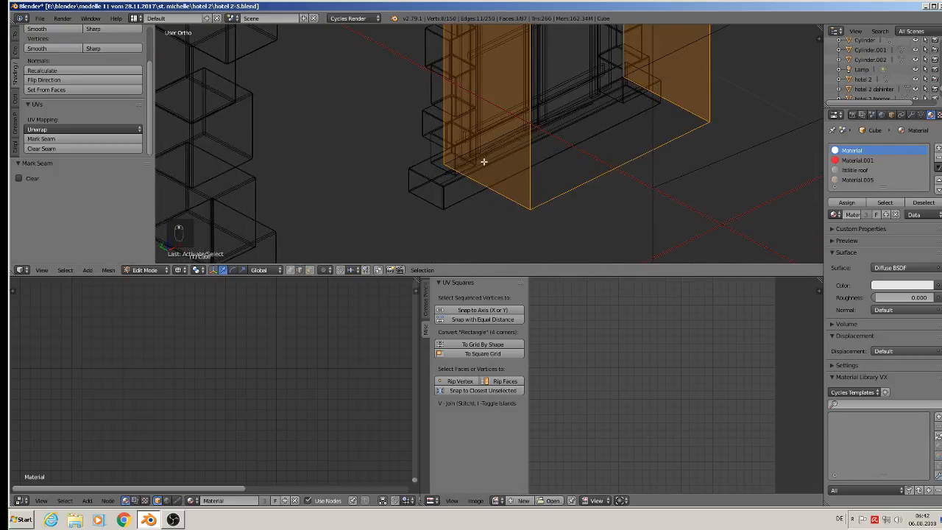
pyautogui.scroll(2, 458, 168)
pyautogui.scroll(-3, 434, 160)
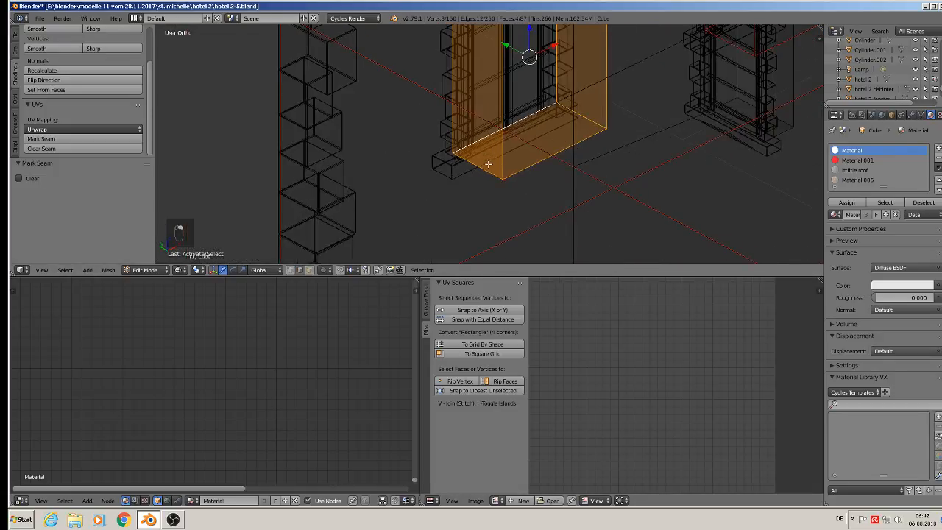
# - Mark the selected edges of the neighbouring window recess as seams and clear the selection
pyautogui.keyDown('shift'); pyautogui.rightClick(490, 164); pyautogui.keyUp('shift')
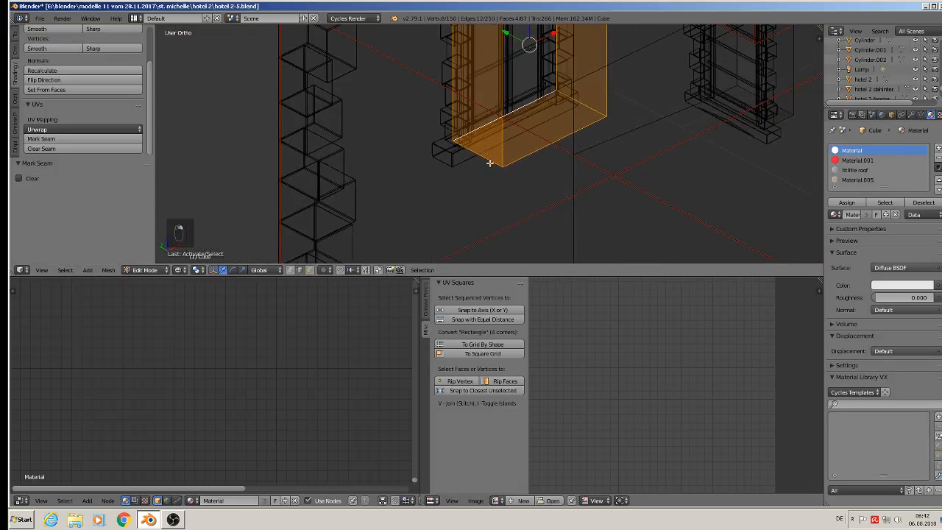
pyautogui.click(82, 139)
pyautogui.scroll(-3, 467, 170)
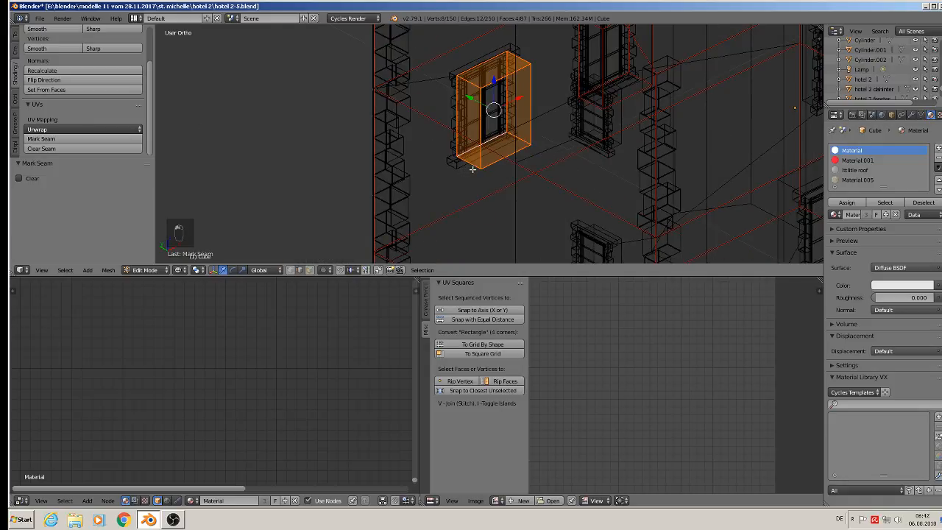
pyautogui.press('a')
# - Select the inner edges and the side top and bottom edges of the small lower window recess near the corner stones
pyautogui.scroll(-4, 515, 189)
pyautogui.keyDown('shift'); pyautogui.moveTo(606, 203); pyautogui.dragTo(511, 96, button='middle'); pyautogui.keyUp('shift')
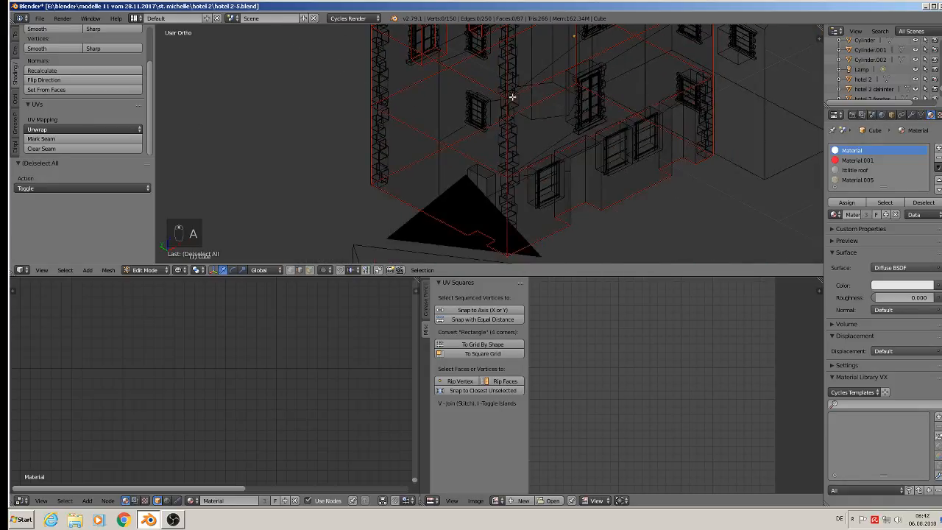
pyautogui.scroll(3, 501, 99)
pyautogui.scroll(6, 483, 103)
pyautogui.rightClick(473, 90)
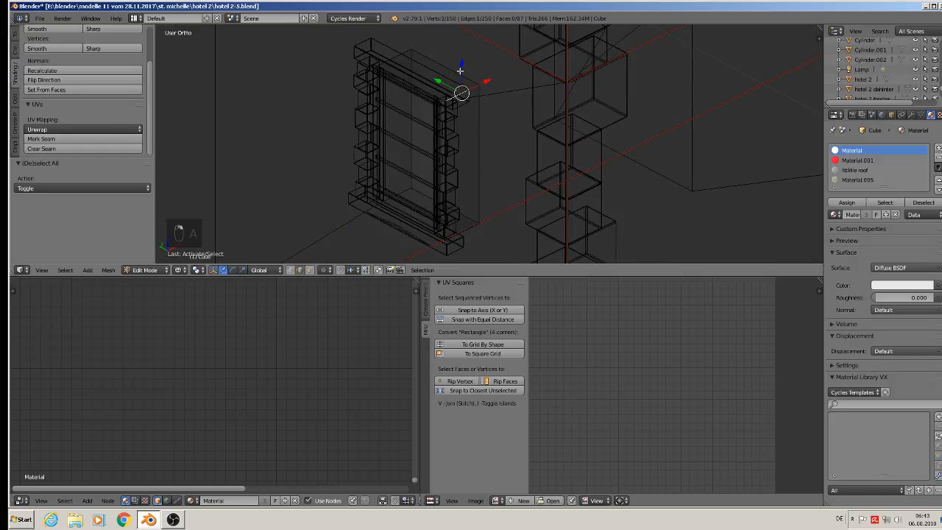
pyautogui.keyDown('shift'); pyautogui.rightClick(442, 63); pyautogui.keyUp('shift')
pyautogui.keyDown('shift'); pyautogui.rightClick(406, 54); pyautogui.keyUp('shift')
pyautogui.keyDown('shift'); pyautogui.rightClick(412, 96); pyautogui.keyUp('shift')
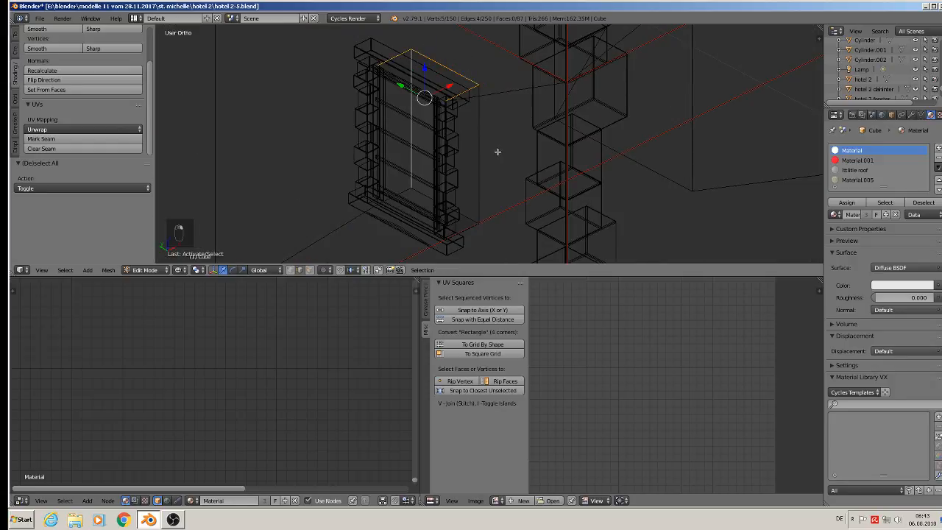
pyautogui.keyDown('shift'); pyautogui.rightClick(485, 174); pyautogui.keyUp('shift')
pyautogui.keyDown('shift'); pyautogui.rightClick(472, 229); pyautogui.keyUp('shift')
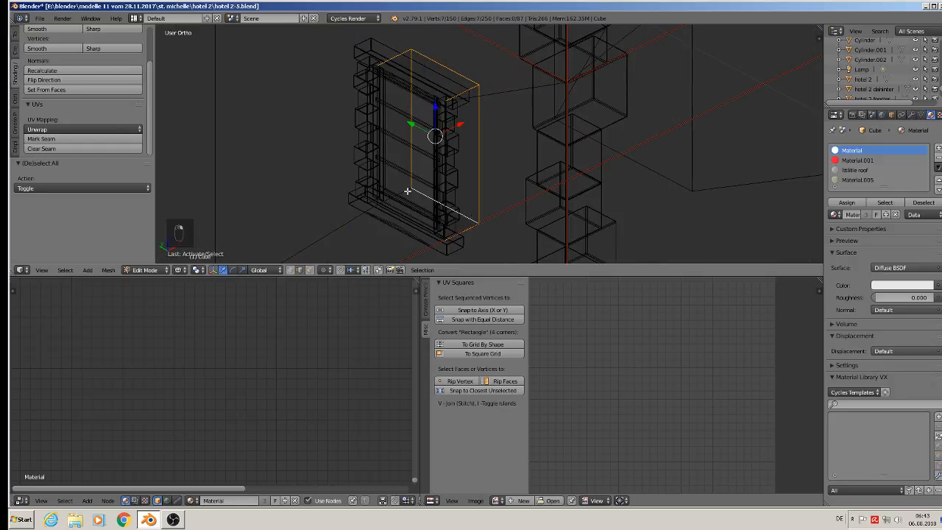
pyautogui.keyDown('shift'); pyautogui.rightClick(406, 191); pyautogui.keyUp('shift')
# - Add the small recess's wall-side top edge and both wall-side vertical edges to the selection
pyautogui.scroll(6, 354, 45)
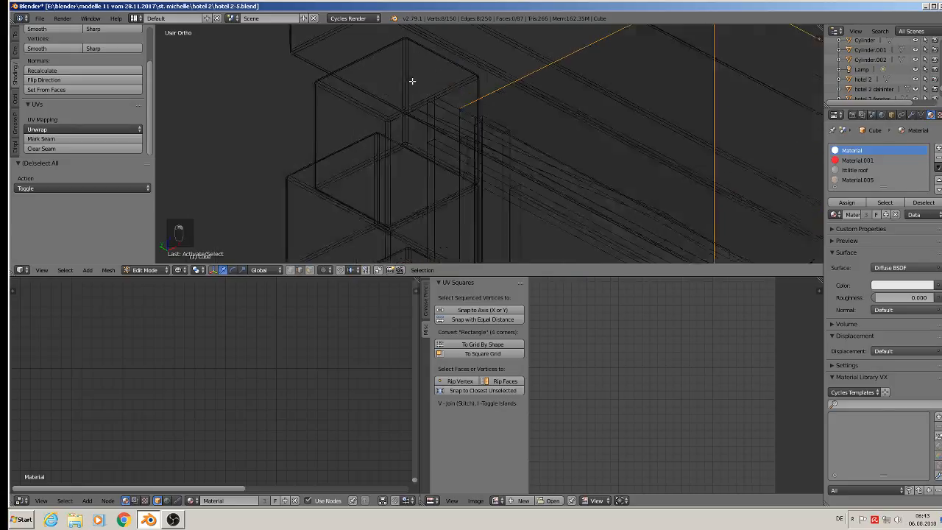
pyautogui.keyDown('shift'); pyautogui.rightClick(474, 118); pyautogui.keyUp('shift')
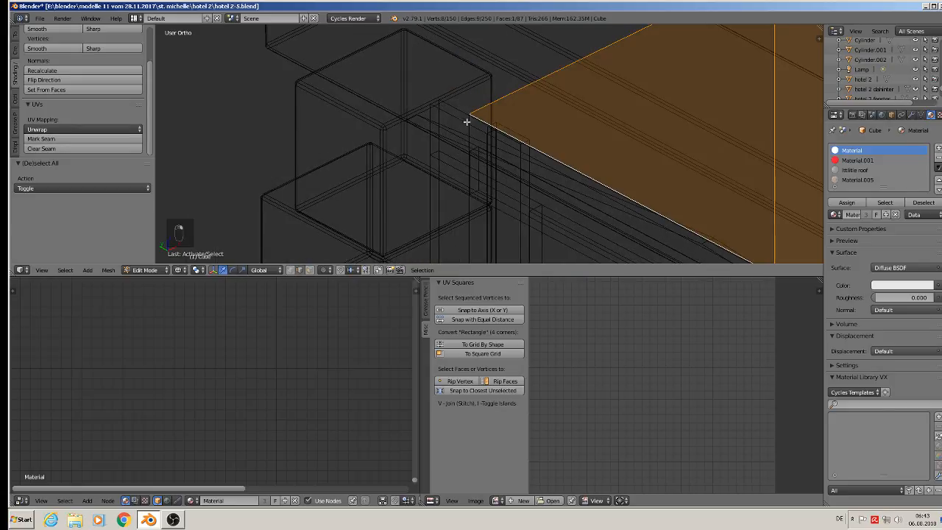
pyautogui.keyDown('shift'); pyautogui.rightClick(466, 121); pyautogui.keyUp('shift')
pyautogui.scroll(-5, 508, 162)
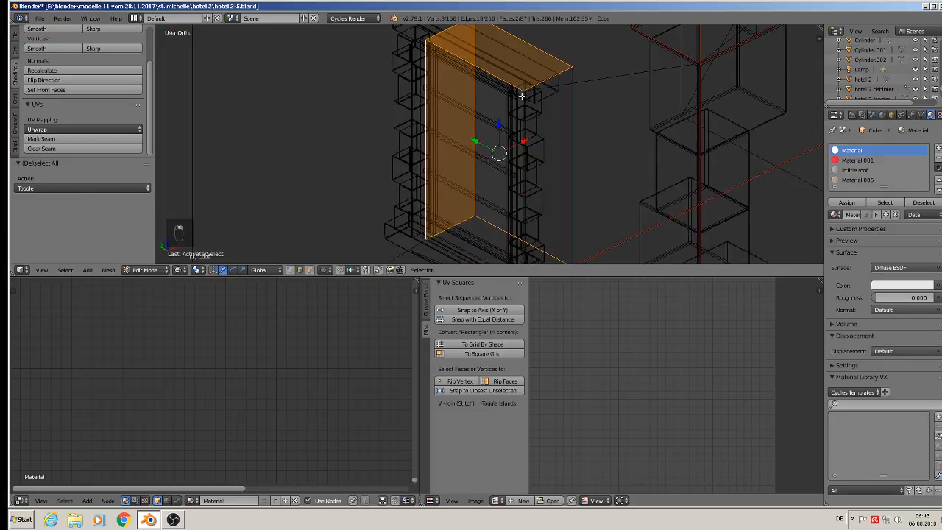
pyautogui.scroll(5, 519, 94)
pyautogui.keyDown('shift'); pyautogui.rightClick(530, 100); pyautogui.keyUp('shift')
pyautogui.scroll(-5, 545, 147)
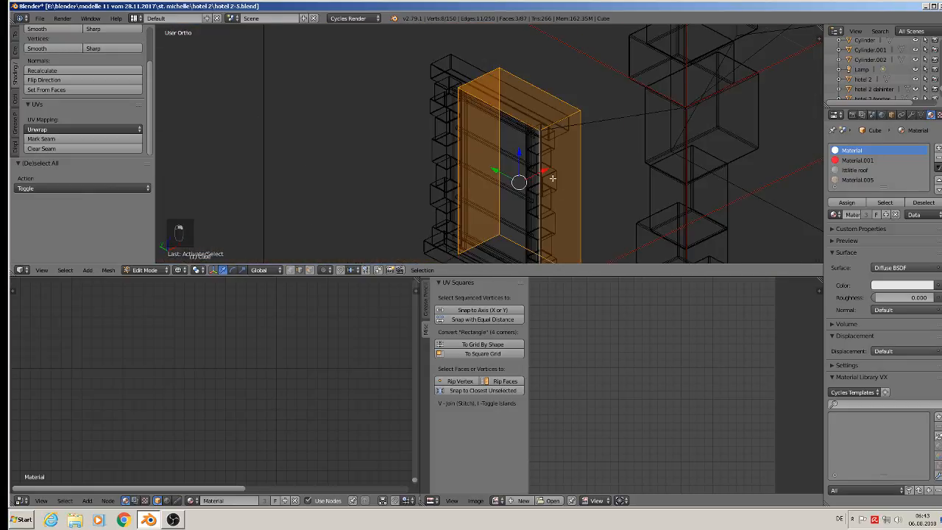
# - Add the small recess's wall-side bottom edge and mark all its selected edges as seams
pyautogui.scroll(6, 552, 178)
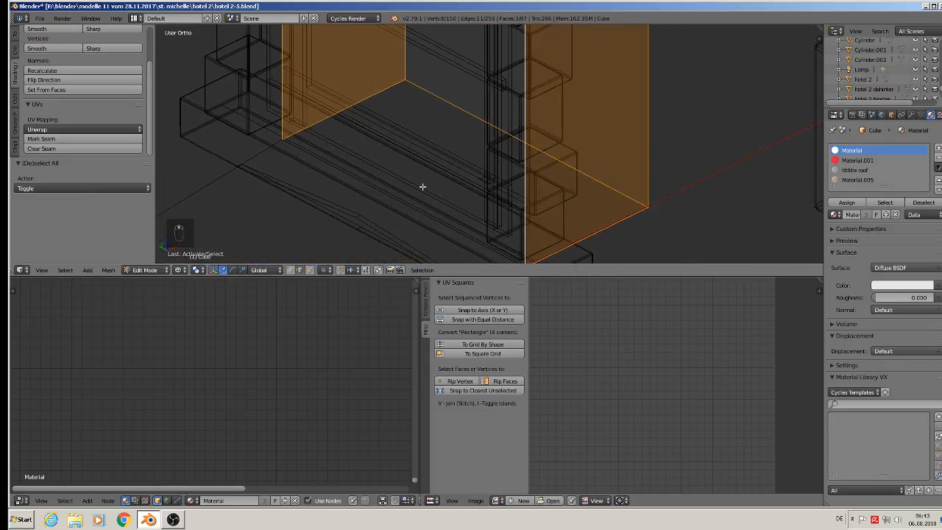
pyautogui.scroll(2, 298, 142)
pyautogui.keyDown('shift'); pyautogui.rightClick(274, 142); pyautogui.keyUp('shift')
pyautogui.scroll(-5, 274, 142)
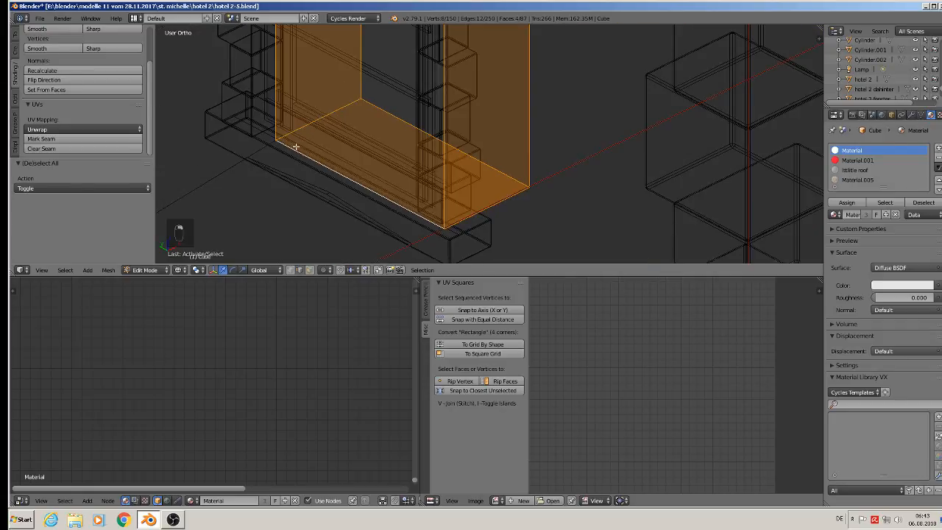
pyautogui.click(63, 139)
# - Select the inner and wall-side top edges, one side top edge and that side's two vertical edges of the ground-floor doorway recess
pyautogui.scroll(-4, 379, 149)
pyautogui.scroll(4, 427, 147)
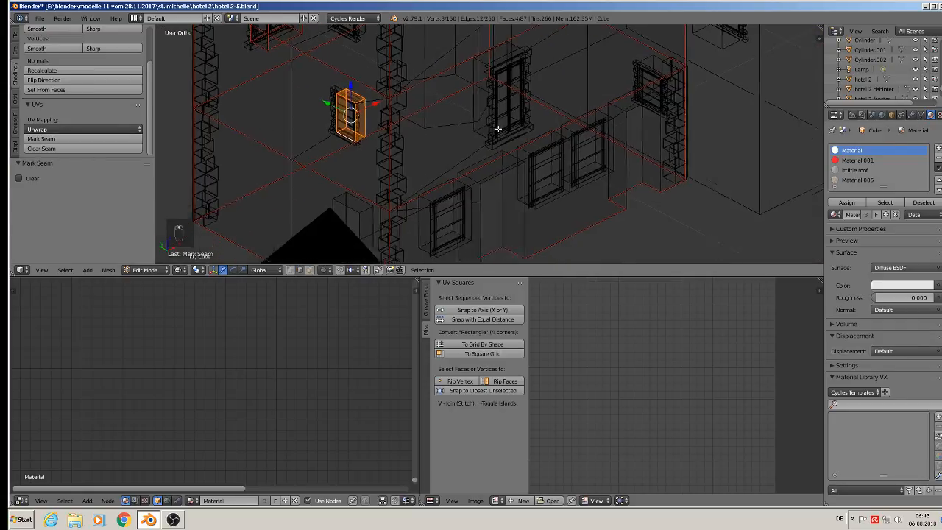
pyautogui.rightClick(339, 177)
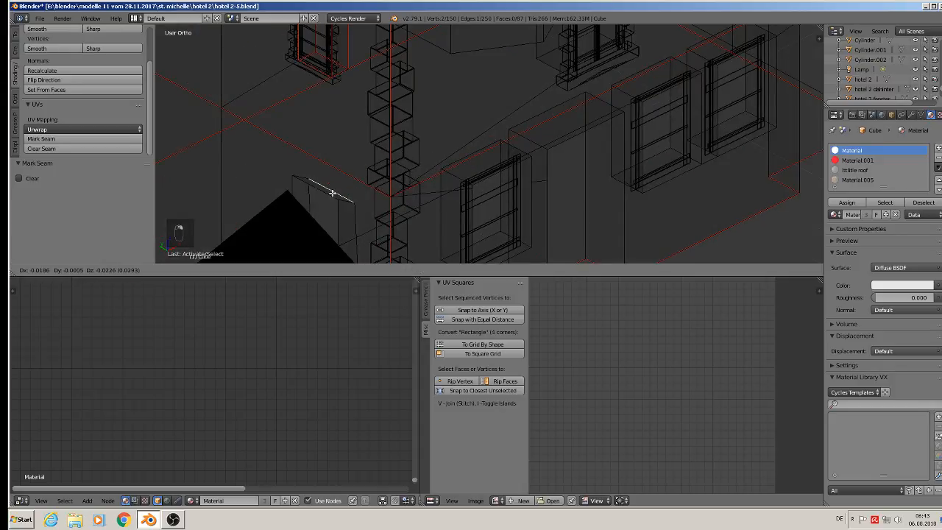
pyautogui.keyDown('shift'); pyautogui.moveTo(339, 176); pyautogui.dragTo(425, 99, button='middle'); pyautogui.keyUp('shift')
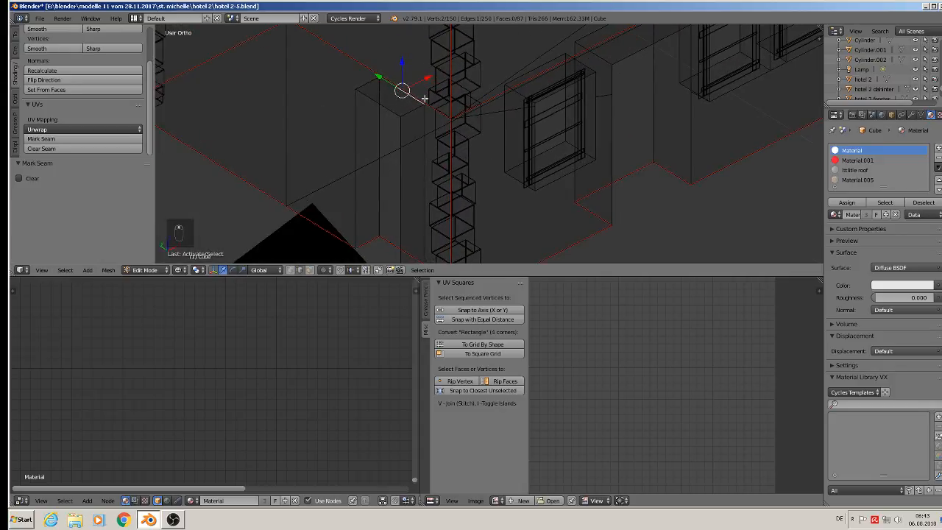
pyautogui.keyDown('shift'); pyautogui.rightClick(377, 102); pyautogui.keyUp('shift')
pyautogui.keyDown('shift'); pyautogui.rightClick(367, 86); pyautogui.keyUp('shift')
pyautogui.keyDown('shift'); pyautogui.rightClick(378, 89); pyautogui.keyUp('shift')
pyautogui.keyDown('shift'); pyautogui.rightClick(358, 135); pyautogui.keyUp('shift')
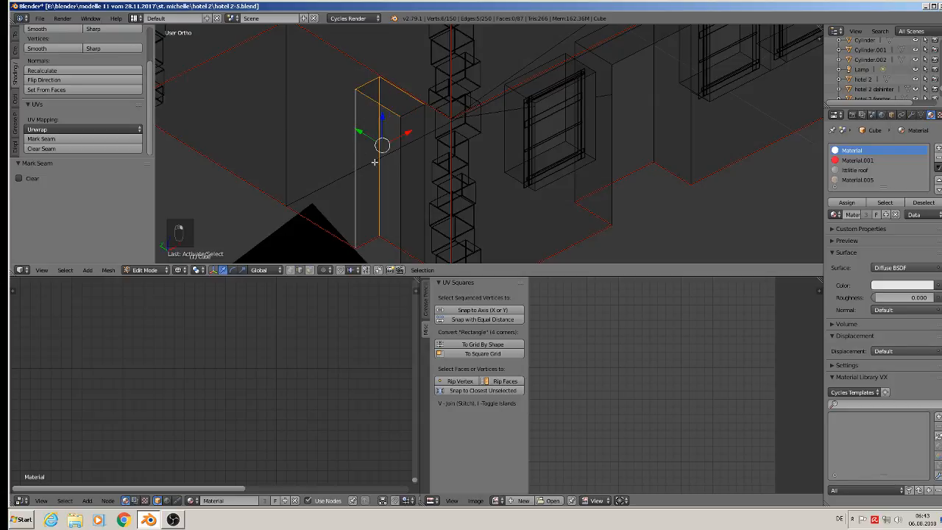
# - Add the doorway's other two vertical edges and remaining side top edge, and mark the selection as seams
pyautogui.keyDown('shift'); pyautogui.rightClick(406, 190); pyautogui.keyUp('shift')
pyautogui.keyDown('shift'); pyautogui.rightClick(419, 183); pyautogui.keyUp('shift')
pyautogui.keyDown('shift'); pyautogui.rightClick(411, 117); pyautogui.keyUp('shift')
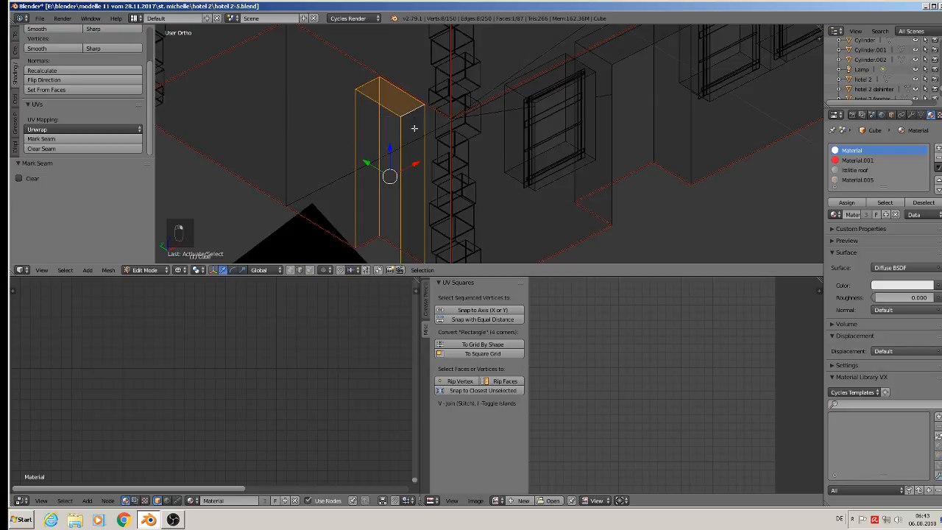
pyautogui.click(41, 138)
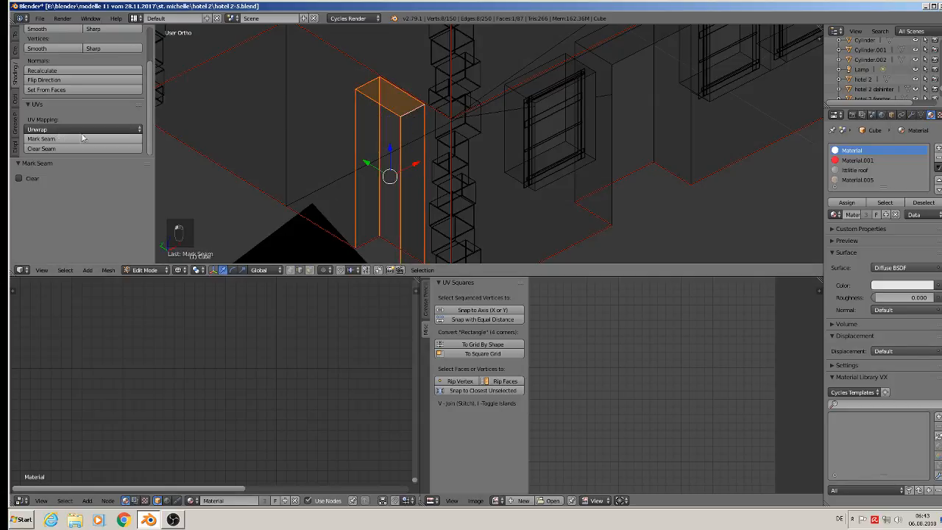
# - On the ground-floor window recess beside the corner stones, select one side's top, inner vertical and bottom edges, plus the inner and wall-side bottom edges
pyautogui.keyDown('shift'); pyautogui.moveTo(527, 103); pyautogui.dragTo(462, 150, button='middle'); pyautogui.keyUp('shift')
pyautogui.rightClick(468, 136)
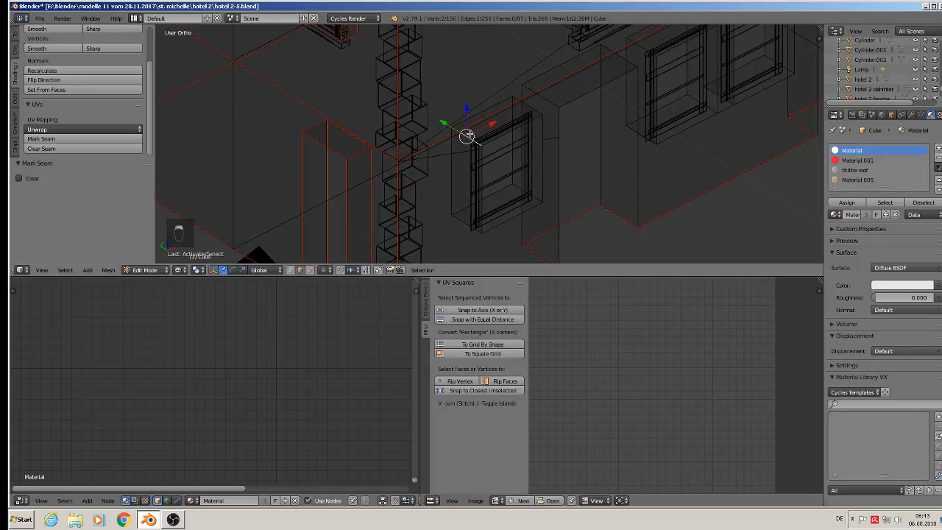
pyautogui.keyDown('shift'); pyautogui.rightClick(447, 181); pyautogui.keyUp('shift')
pyautogui.keyDown('shift'); pyautogui.rightClick(461, 224); pyautogui.keyUp('shift')
pyautogui.keyDown('shift'); pyautogui.rightClick(458, 208); pyautogui.keyUp('shift')
pyautogui.keyDown('shift'); pyautogui.rightClick(503, 220); pyautogui.keyUp('shift')
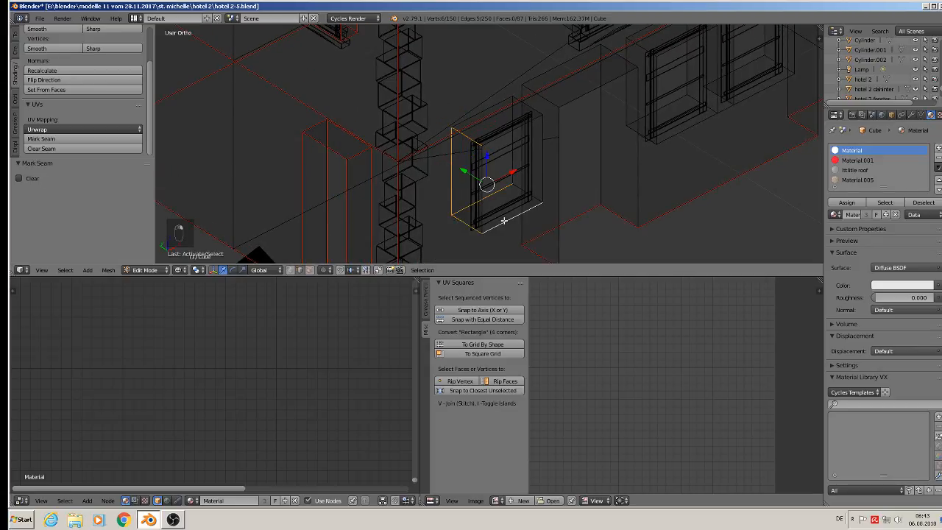
# - Add the ground-floor window recess's far wall-side vertical edge, second side top edge, and inner and wall-side top edges to the selection
pyautogui.keyDown('shift'); pyautogui.rightClick(539, 180); pyautogui.keyUp('shift')
pyautogui.keyDown('shift'); pyautogui.rightClick(543, 129); pyautogui.keyUp('shift')
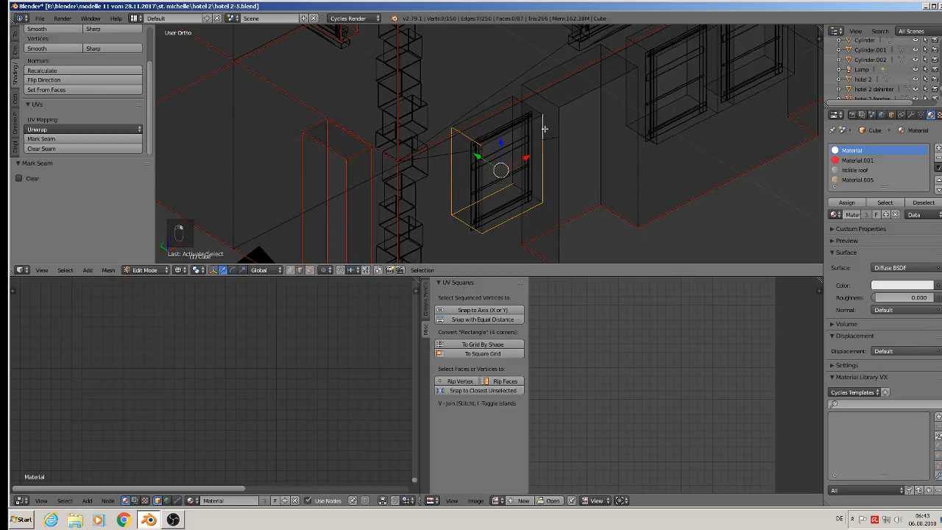
pyautogui.keyDown('shift'); pyautogui.rightClick(538, 112); pyautogui.keyUp('shift')
pyautogui.keyDown('shift'); pyautogui.rightClick(496, 109); pyautogui.keyUp('shift')
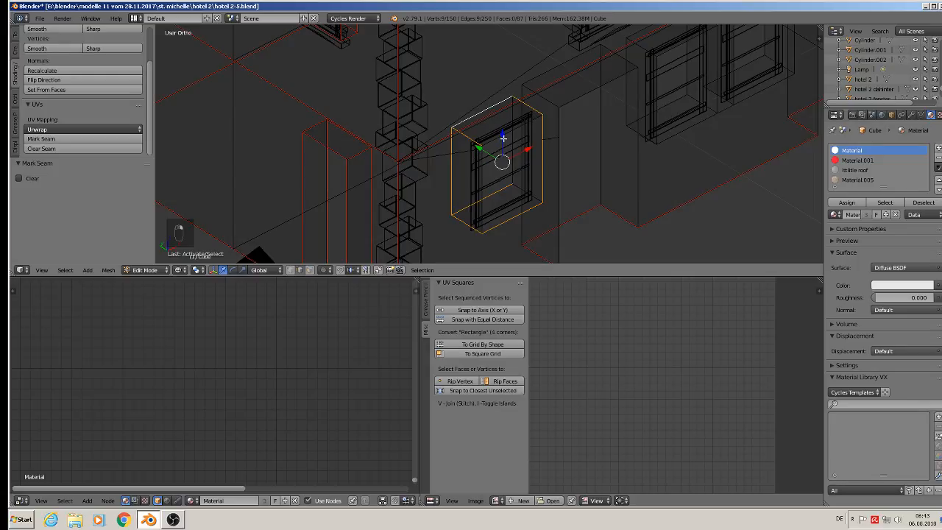
pyautogui.scroll(4, 504, 138)
pyautogui.keyDown('shift'); pyautogui.rightClick(608, 82); pyautogui.keyUp('shift')
pyautogui.keyDown('shift'); pyautogui.scroll(-1, 607, 111); pyautogui.keyUp('shift')
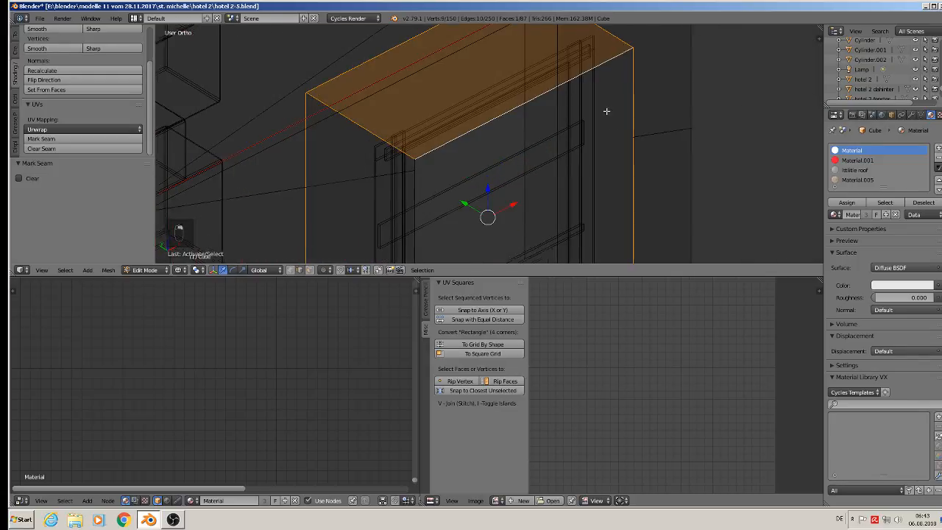
# - Add the window recess's remaining wall-side vertical, side bottom and inner vertical edges, and mark the whole selection as seams
pyautogui.keyDown('shift'); pyautogui.scroll(-3, 607, 112); pyautogui.keyUp('shift')
pyautogui.keyDown('shift'); pyautogui.rightClick(410, 106); pyautogui.keyUp('shift')
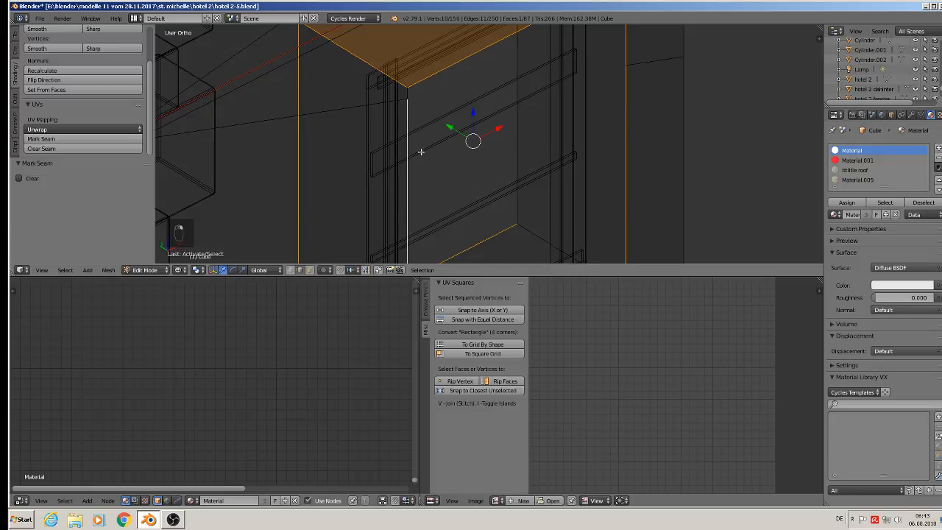
pyautogui.keyDown('shift'); pyautogui.rightClick(409, 91); pyautogui.keyUp('shift')
pyautogui.keyDown('shift'); pyautogui.moveTo(524, 227); pyautogui.dragTo(482, 43, button='middle'); pyautogui.keyUp('shift')
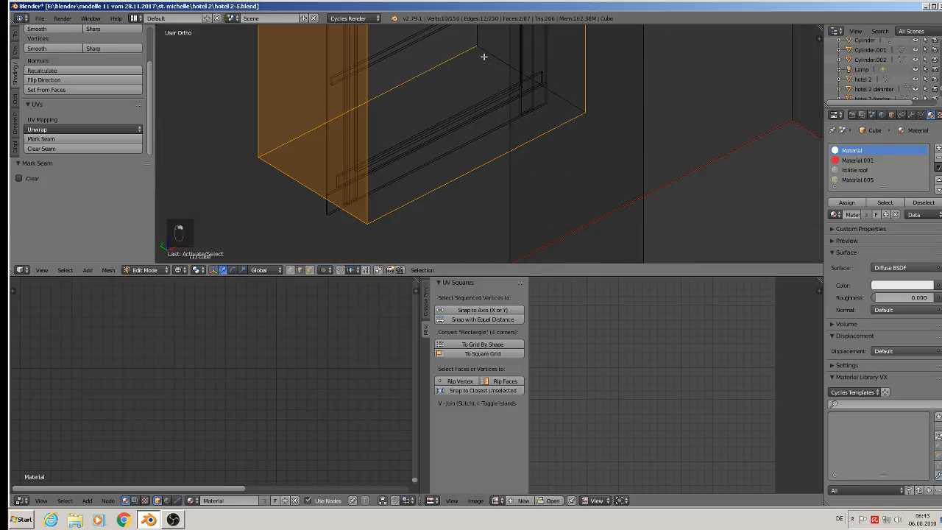
pyautogui.keyDown('shift'); pyautogui.rightClick(489, 64); pyautogui.keyUp('shift')
pyautogui.keyDown('shift'); pyautogui.rightClick(475, 41); pyautogui.keyUp('shift')
pyautogui.scroll(-4, 482, 109)
pyautogui.keyDown('shift'); pyautogui.moveTo(475, 147); pyautogui.dragTo(425, 253, button='middle'); pyautogui.keyUp('shift')
pyautogui.scroll(-3, 418, 255)
pyautogui.click(88, 139)
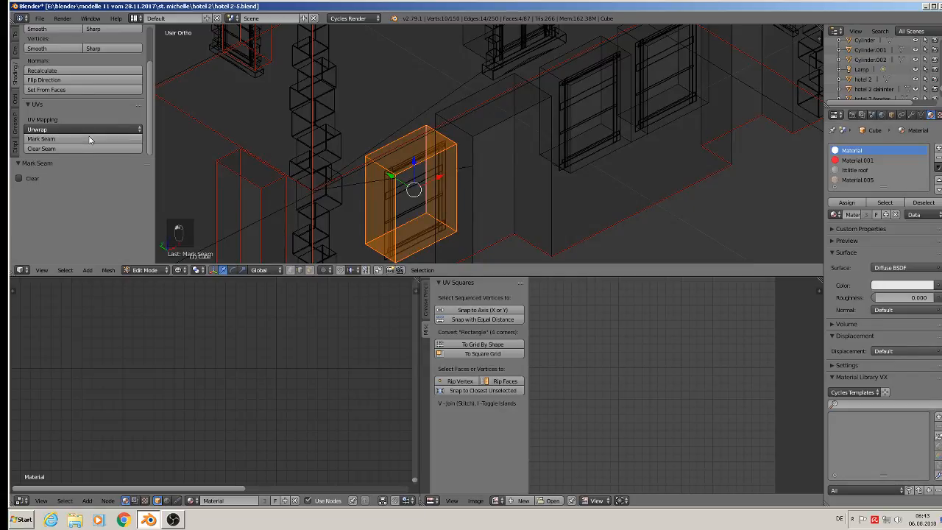
# - Select the four top edges and one inner vertical edge of the doorway recess next to the ground-floor window
pyautogui.keyDown('shift'); pyautogui.moveTo(459, 134); pyautogui.dragTo(401, 93, button='middle'); pyautogui.keyUp('shift')
pyautogui.rightClick(402, 91)
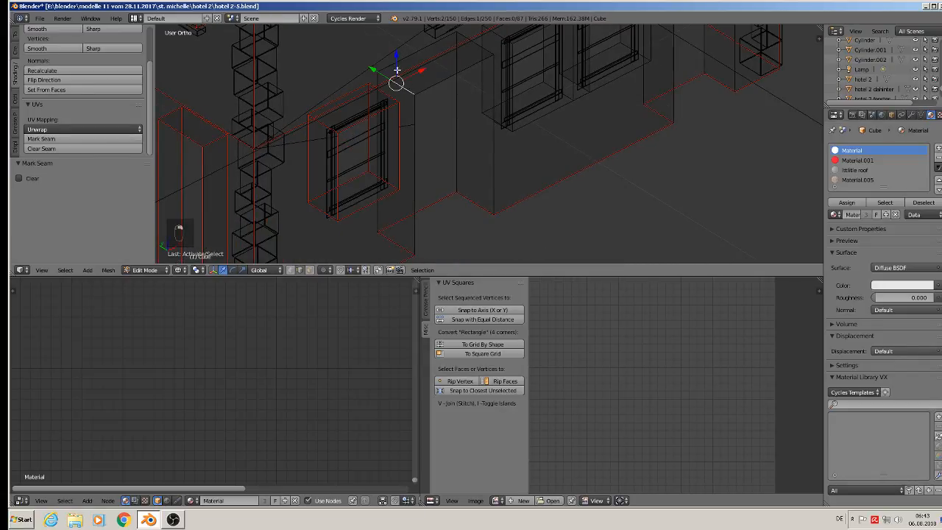
pyautogui.keyDown('shift'); pyautogui.rightClick(397, 51); pyautogui.keyUp('shift')
pyautogui.rightClick(415, 50)
pyautogui.keyDown('shift'); pyautogui.rightClick(405, 90); pyautogui.keyUp('shift')
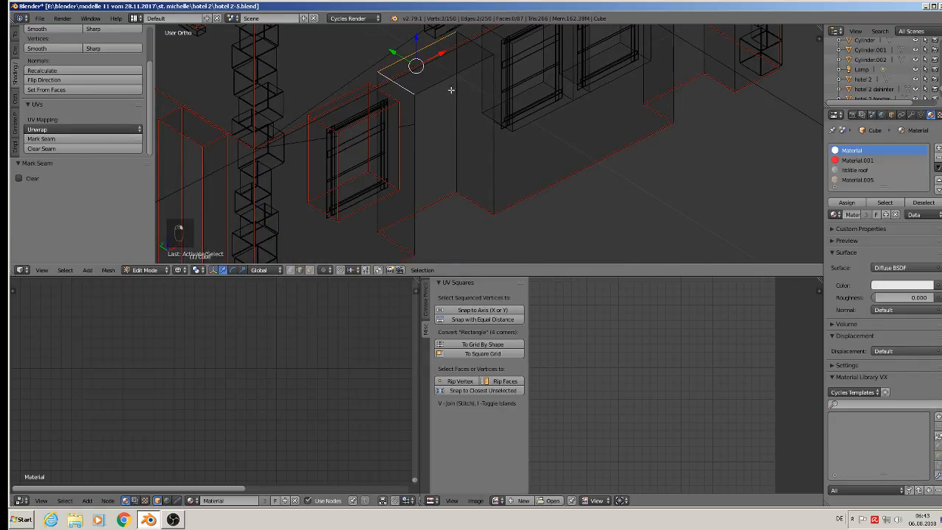
pyautogui.keyDown('shift'); pyautogui.rightClick(451, 87); pyautogui.keyUp('shift')
pyautogui.keyDown('shift'); pyautogui.rightClick(466, 74); pyautogui.keyUp('shift')
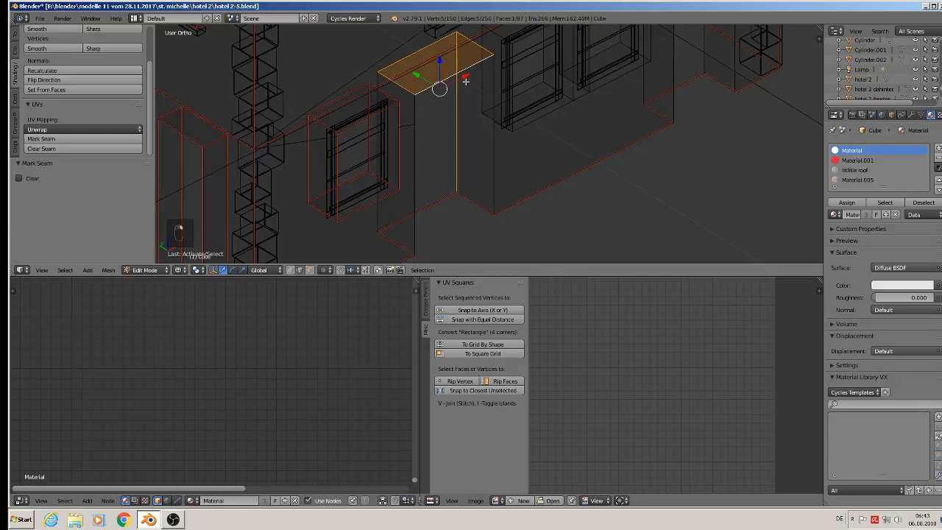
# - Add this doorway's remaining inner vertical edge and both wall-side vertical edges, and mark the selection as seams
pyautogui.keyDown('shift'); pyautogui.rightClick(499, 172); pyautogui.keyUp('shift')
pyautogui.keyDown('shift'); pyautogui.rightClick(377, 225); pyautogui.keyUp('shift')
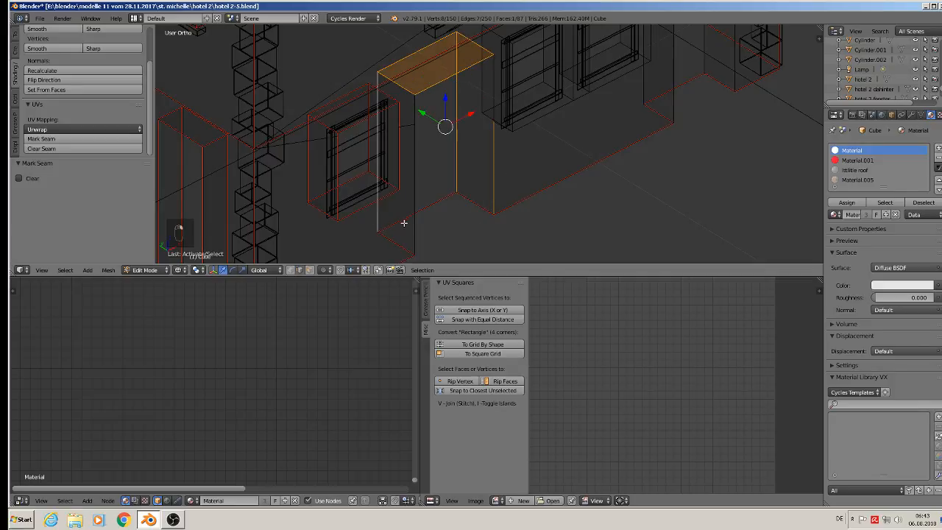
pyautogui.keyDown('shift'); pyautogui.rightClick(409, 223); pyautogui.keyUp('shift')
pyautogui.keyDown('shift'); pyautogui.rightClick(418, 114); pyautogui.keyUp('shift')
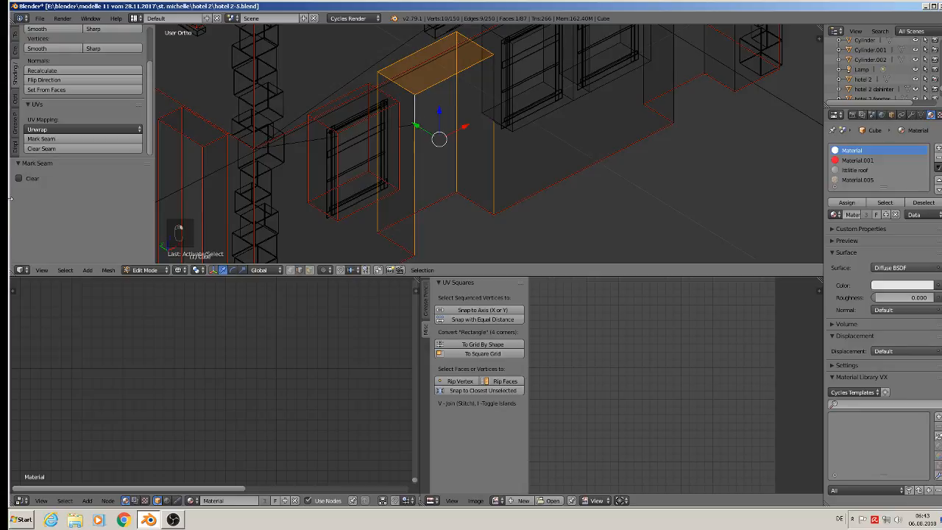
pyautogui.click(66, 139)
# - Select the inner top edge, one side top edge and the adjoining inner vertical edge of the tall upper-floor window recess above the doorway
pyautogui.scroll(-3, 632, 93)
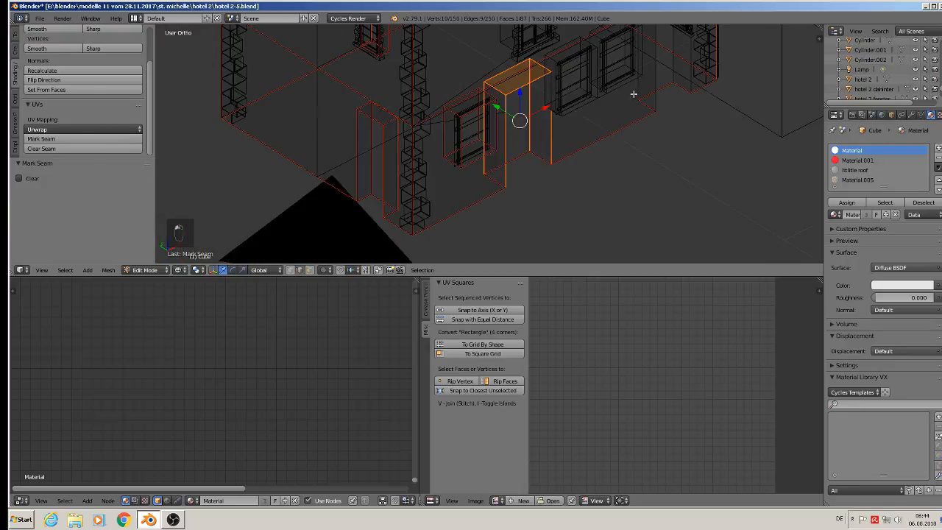
pyautogui.keyDown('shift'); pyautogui.moveTo(631, 111); pyautogui.dragTo(574, 208, button='middle'); pyautogui.keyUp('shift')
pyautogui.moveTo(557, 189); pyautogui.dragTo(536, 190, button='middle')
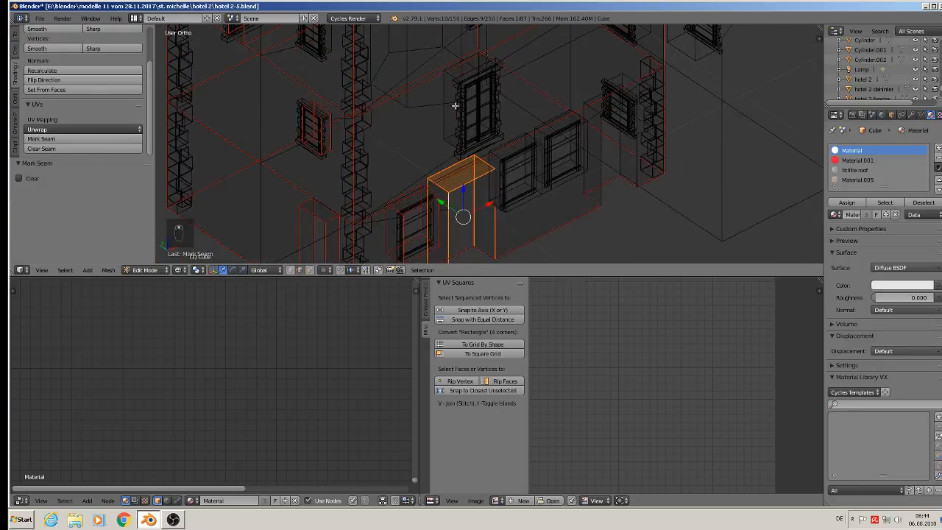
pyautogui.scroll(5, 452, 103)
pyautogui.rightClick(463, 84)
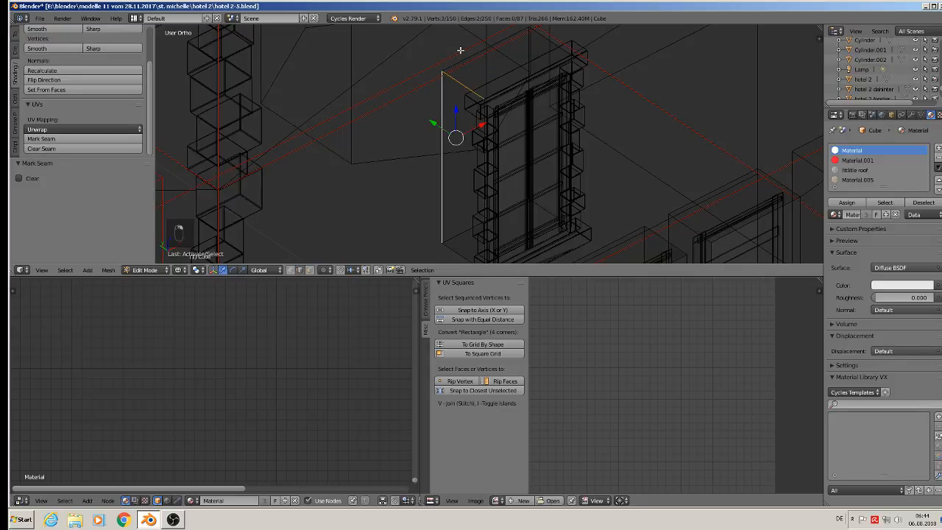
pyautogui.keyDown('alt'); pyautogui.keyDown('shift'); pyautogui.rightClick(477, 54); pyautogui.keyUp('shift'); pyautogui.keyUp('alt')
pyautogui.rightClick(461, 60)
pyautogui.keyDown('shift'); pyautogui.rightClick(456, 82); pyautogui.keyUp('shift')
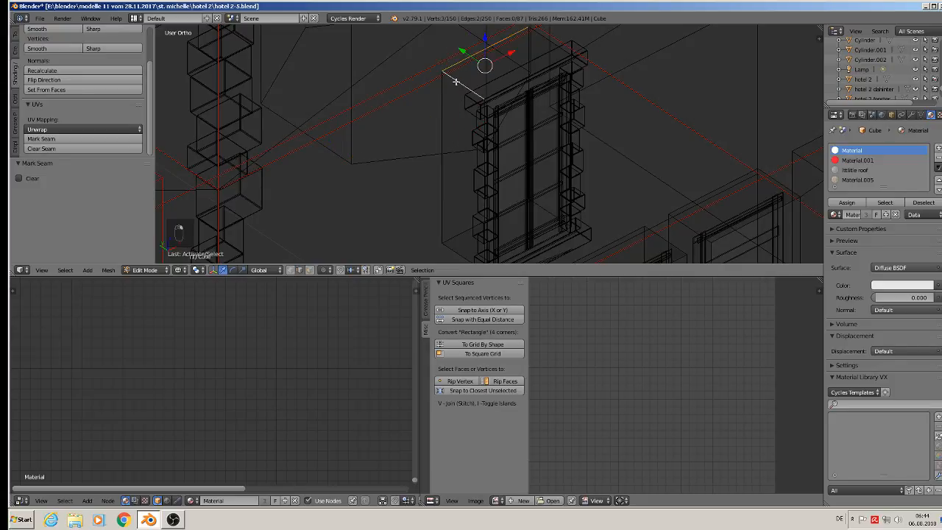
pyautogui.keyDown('shift'); pyautogui.rightClick(445, 101); pyautogui.keyUp('shift')
# - Add the tall window recess's inner and two side bottom edges, second side top edge and second inner vertical edge to the selection
pyautogui.keyDown('shift'); pyautogui.rightClick(465, 258); pyautogui.keyUp('shift')
pyautogui.keyDown('shift'); pyautogui.rightClick(458, 229); pyautogui.keyUp('shift')
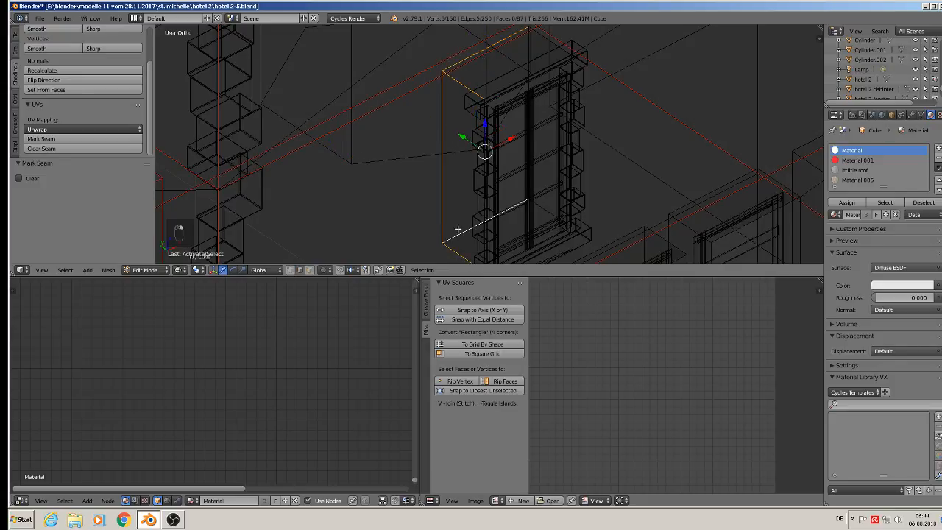
pyautogui.keyDown('shift'); pyautogui.rightClick(553, 214); pyautogui.keyUp('shift')
pyautogui.keyDown('shift'); pyautogui.rightClick(541, 38); pyautogui.keyUp('shift')
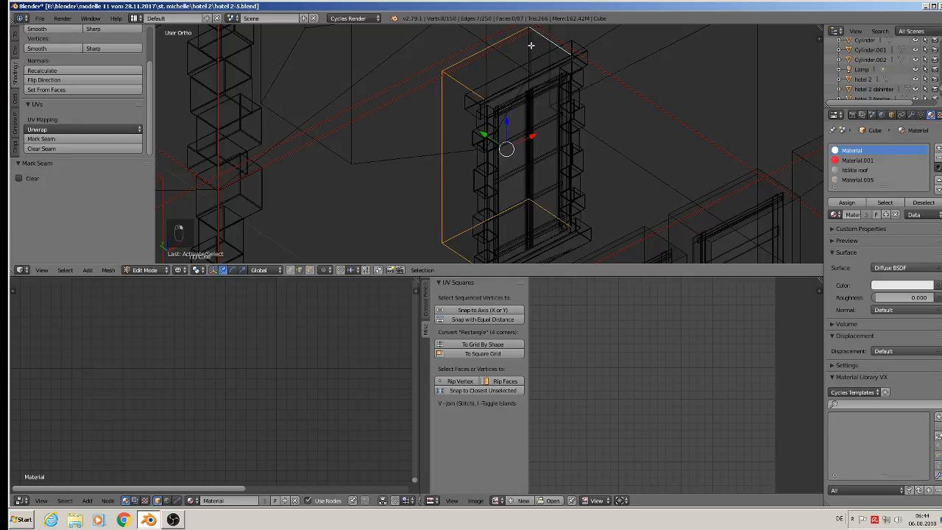
pyautogui.keyDown('shift'); pyautogui.rightClick(527, 45); pyautogui.keyUp('shift')
# - Add both wall-side vertical edges and the wall-side bottom edge of the tall window recess to the selection
pyautogui.scroll(5, 586, 181)
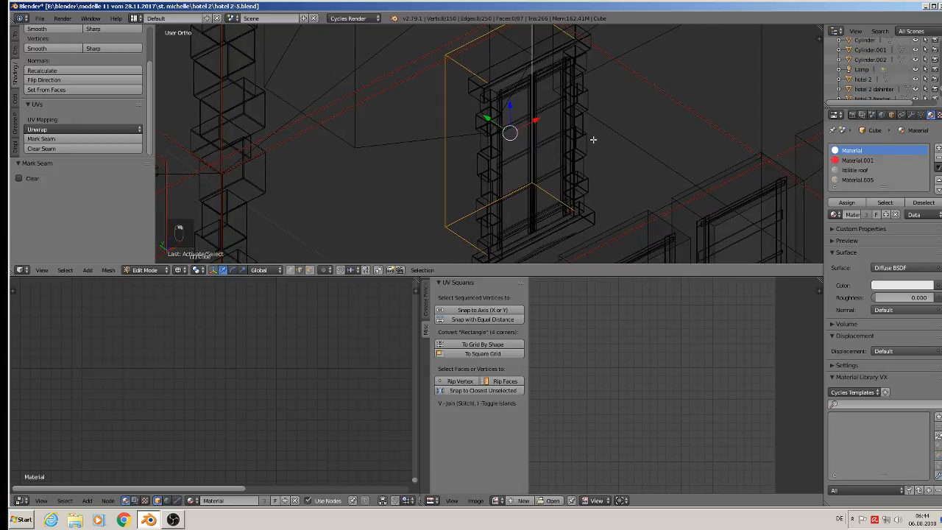
pyautogui.scroll(2, 581, 216)
pyautogui.press('f')
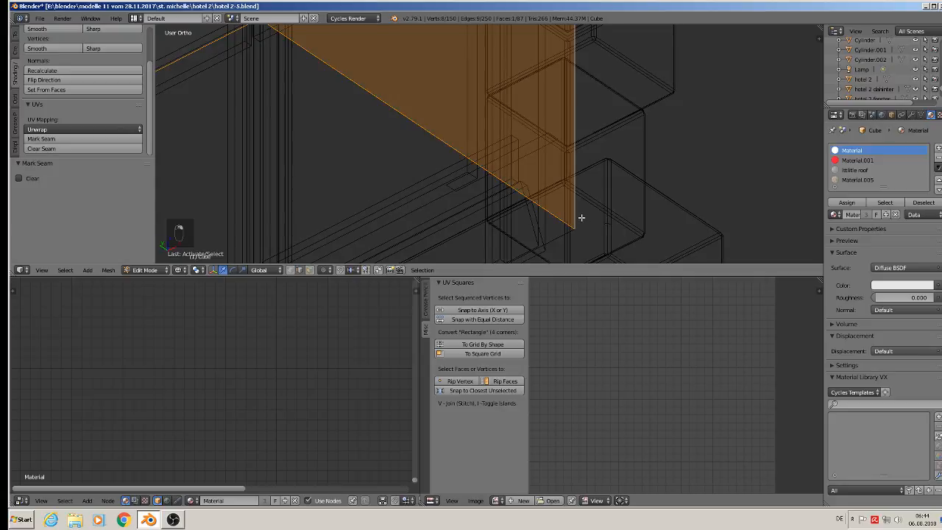
pyautogui.press('f')
pyautogui.scroll(-4, 560, 235)
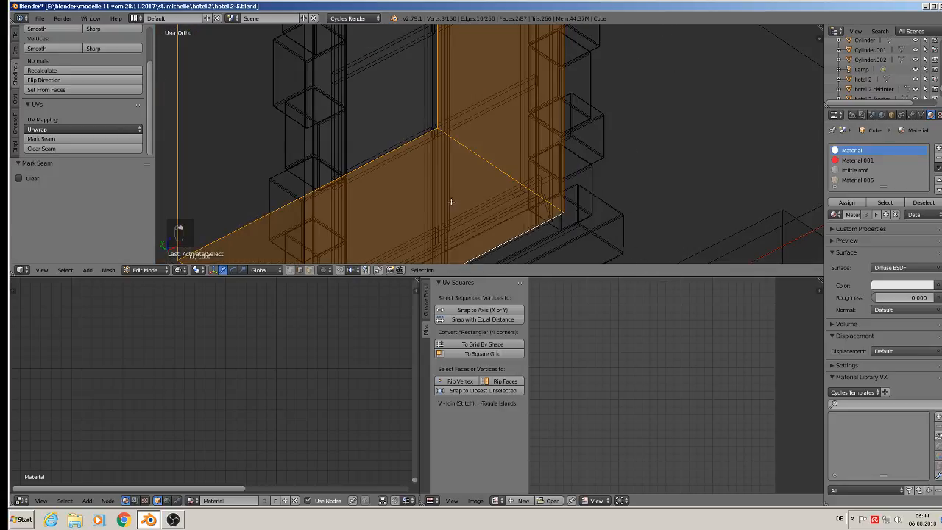
pyautogui.scroll(5, 483, 147)
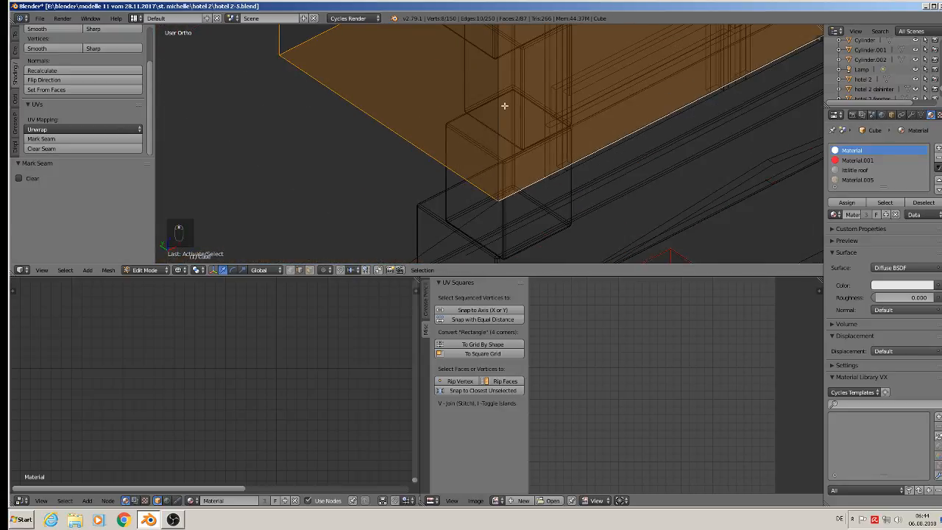
pyautogui.press('f')
# - Add the tall window recess's wall-side top edge and mark the whole selection as seams
pyautogui.scroll(-6, 501, 104)
pyautogui.keyDown('shift'); pyautogui.moveTo(513, 118); pyautogui.dragTo(457, 262, button='middle'); pyautogui.keyUp('shift')
pyautogui.scroll(-4, 495, 85)
pyautogui.keyDown('shift'); pyautogui.moveTo(526, 95); pyautogui.dragTo(465, 176, button='middle'); pyautogui.keyUp('shift')
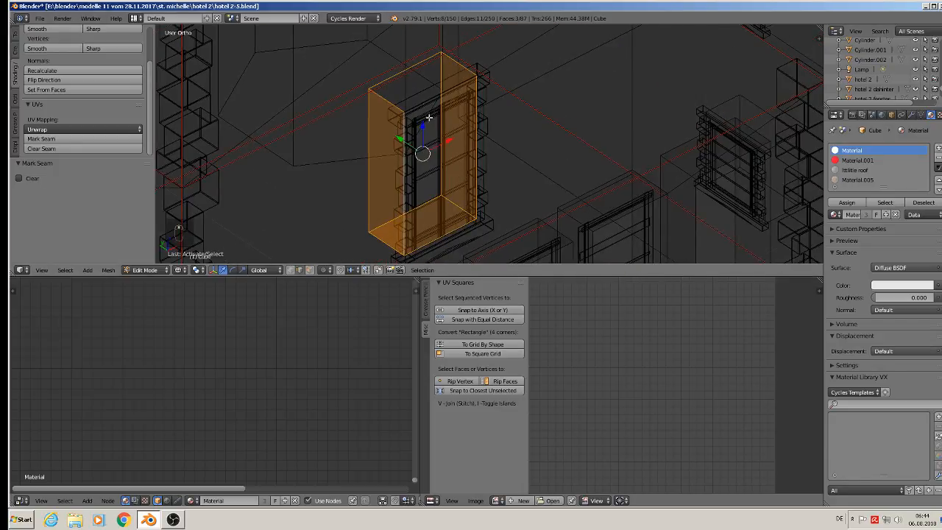
pyautogui.scroll(4, 425, 92)
pyautogui.scroll(5, 424, 92)
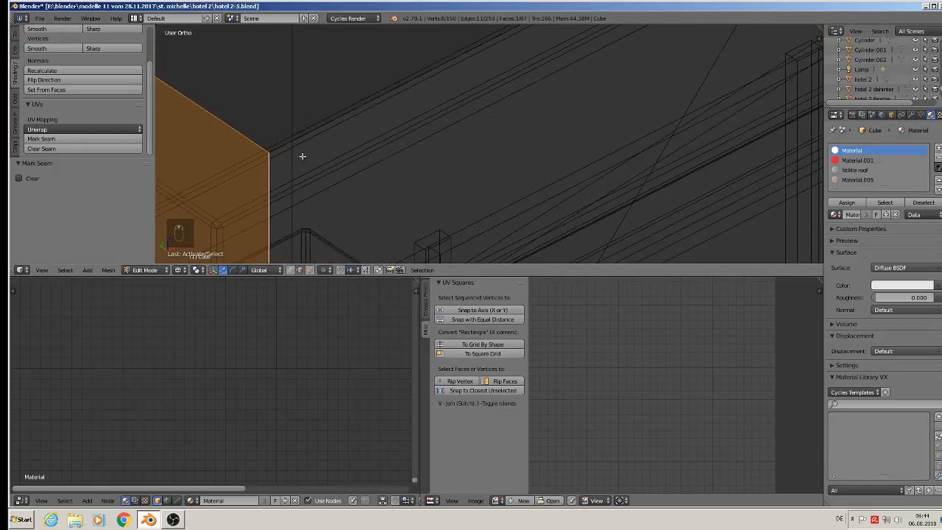
pyautogui.scroll(-8, 278, 150)
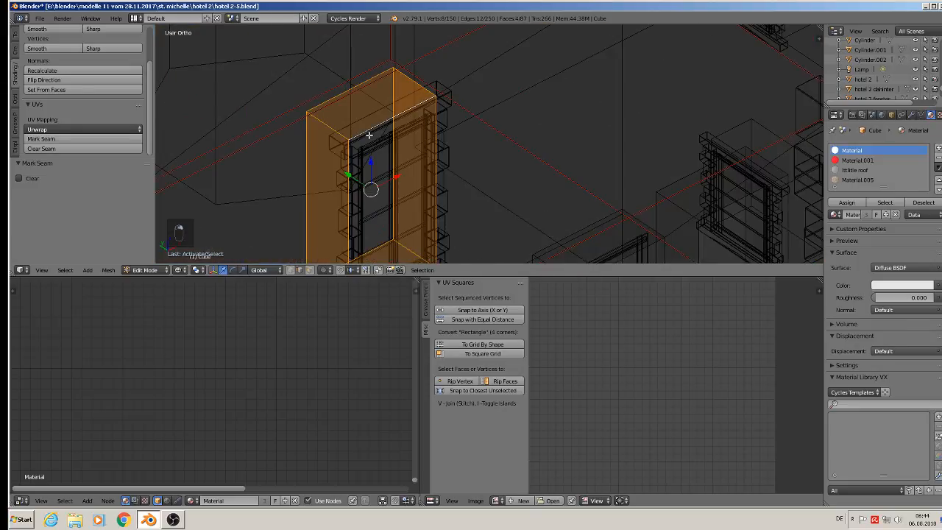
pyautogui.keyDown('shift'); pyautogui.moveTo(369, 135); pyautogui.dragTo(315, 88, button='middle'); pyautogui.keyUp('shift')
pyautogui.click(35, 140)
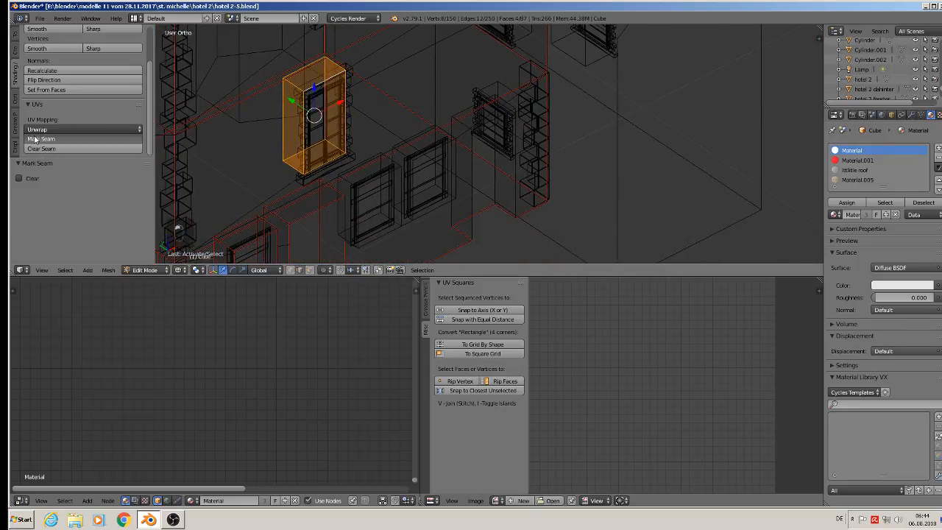
# - Select both side top edges, the wall-side top edge and one wall-side vertical edge of the nearer paired ground-floor window recess beside the doorway
pyautogui.scroll(1, 315, 162)
pyautogui.scroll(-4, 353, 143)
pyautogui.keyDown('shift'); pyautogui.moveTo(394, 103); pyautogui.dragTo(442, 139, button='middle'); pyautogui.keyUp('shift')
pyautogui.scroll(8, 444, 138)
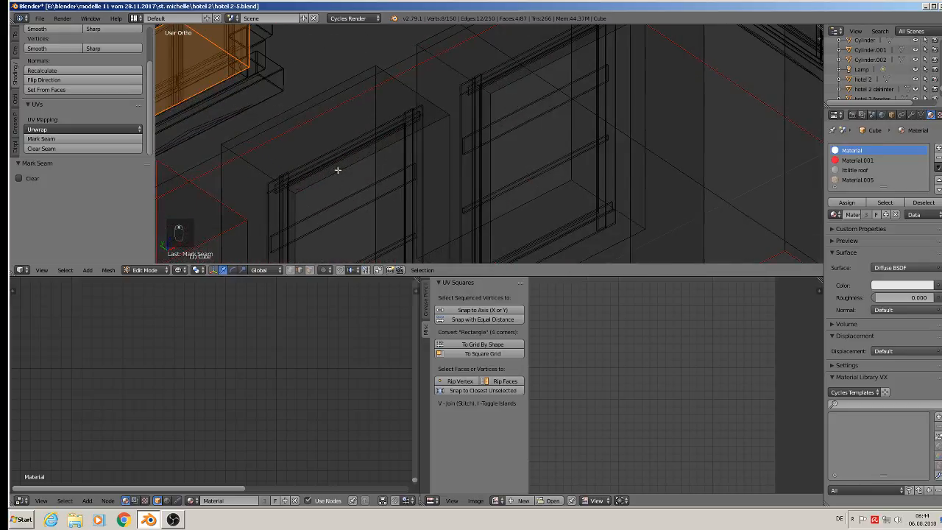
pyautogui.scroll(-3, 336, 96)
pyautogui.rightClick(313, 69)
pyautogui.keyDown('shift'); pyautogui.rightClick(350, 74); pyautogui.keyUp('shift')
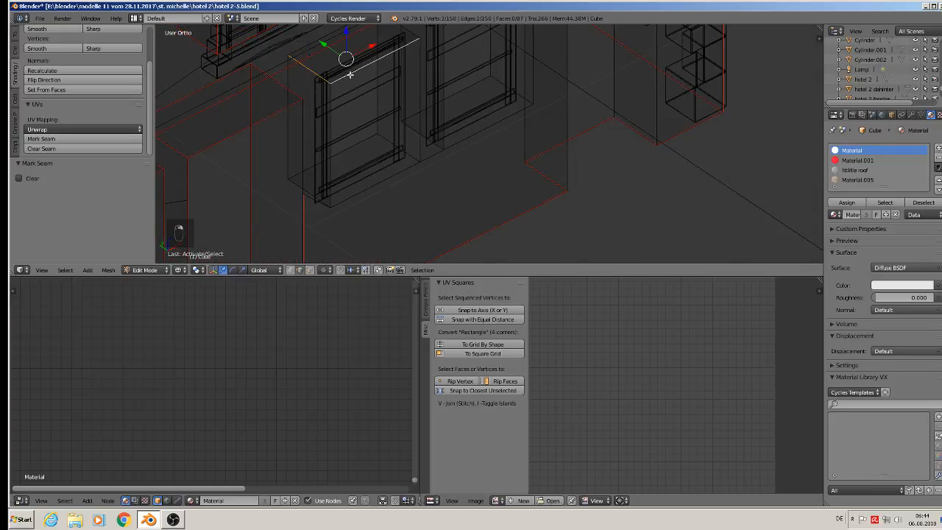
pyautogui.keyDown('shift'); pyautogui.rightClick(409, 33); pyautogui.keyUp('shift')
pyautogui.keyDown('shift'); pyautogui.rightClick(426, 155); pyautogui.keyUp('shift')
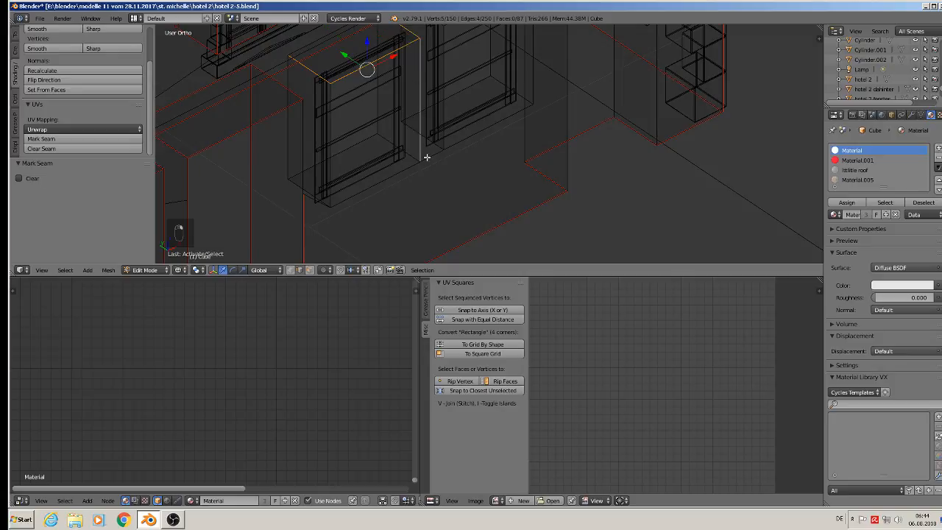
# - Add this ground-floor window recess's four bottom edges and one inner vertical edge to the selection
pyautogui.keyDown('shift'); pyautogui.rightClick(410, 154); pyautogui.keyUp('shift')
pyautogui.keyDown('shift'); pyautogui.rightClick(404, 173); pyautogui.keyUp('shift')
pyautogui.keyDown('shift'); pyautogui.rightClick(293, 186); pyautogui.keyUp('shift')
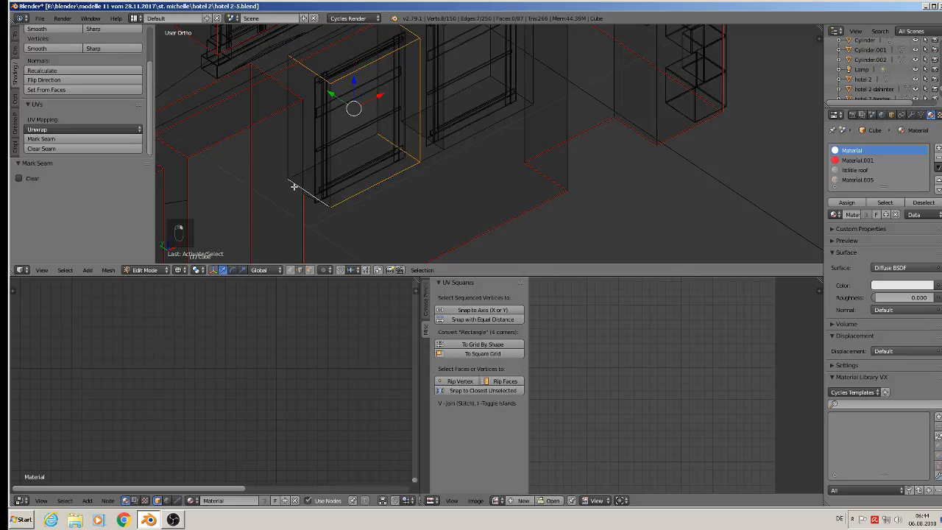
pyautogui.keyDown('shift'); pyautogui.rightClick(298, 168); pyautogui.keyUp('shift')
pyautogui.keyDown('shift'); pyautogui.rightClick(286, 153); pyautogui.keyUp('shift')
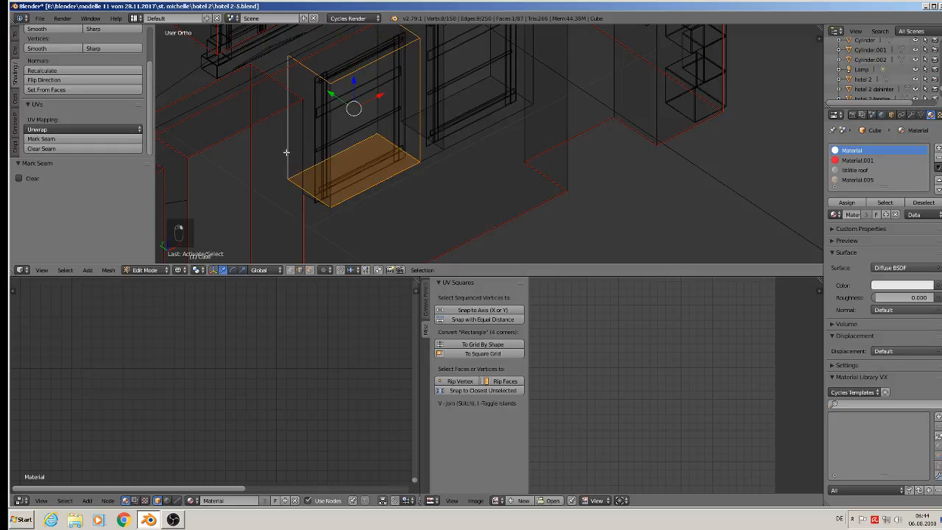
# - Add the remaining top, side and front vertical edges of the ground-floor window recess to the edge selection
pyautogui.keyDown('shift'); pyautogui.rightClick(313, 44); pyautogui.keyUp('shift')
pyautogui.moveTo(334, 65); pyautogui.dragTo(288, 175, button='middle')
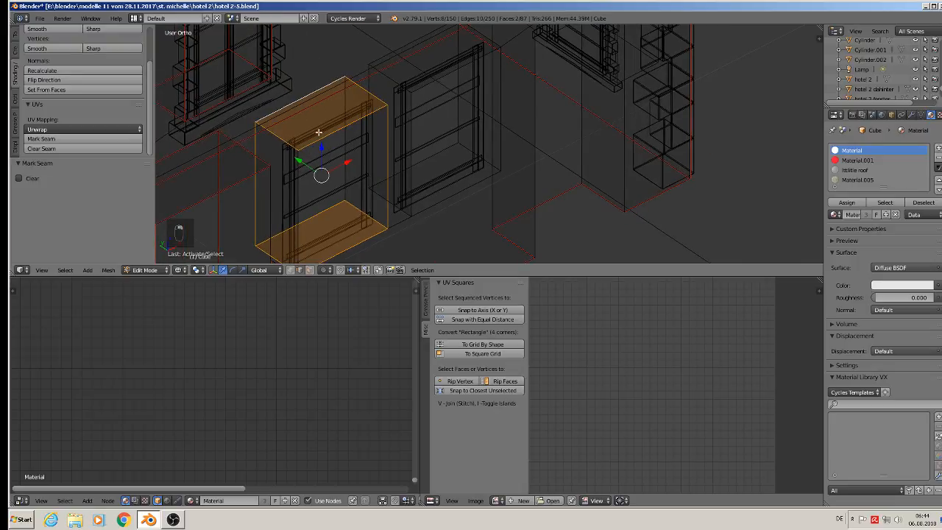
pyautogui.keyDown('shift'); pyautogui.rightClick(348, 98); pyautogui.keyUp('shift')
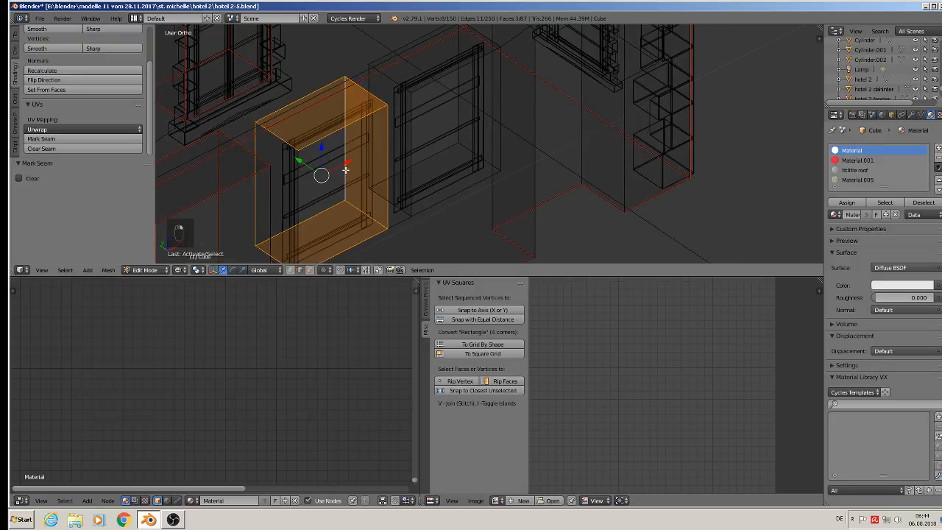
pyautogui.scroll(6, 346, 171)
pyautogui.keyDown('shift'); pyautogui.rightClick(330, 90); pyautogui.keyUp('shift')
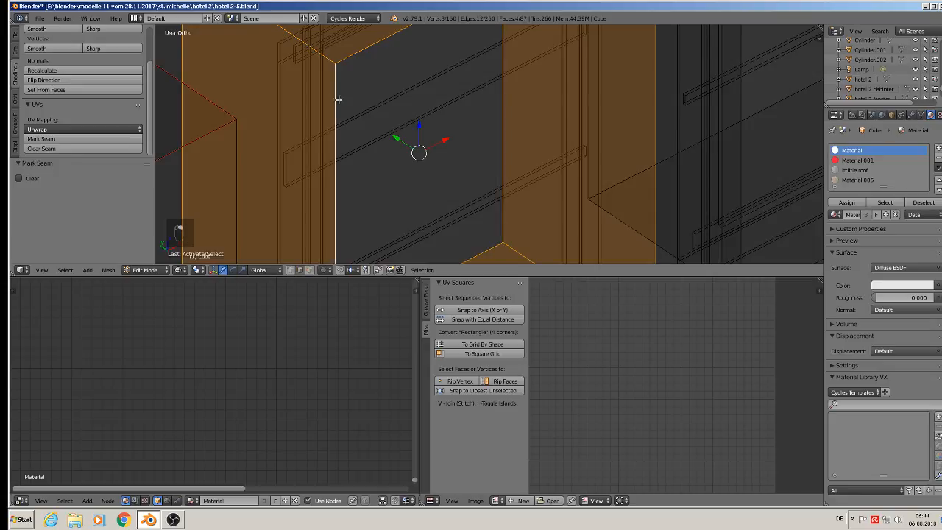
pyautogui.scroll(-5, 360, 131)
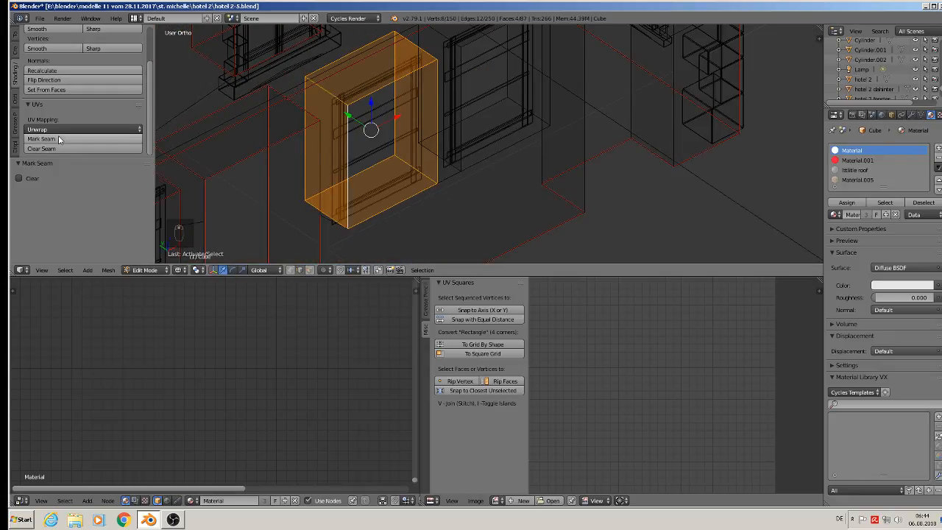
pyautogui.keyDown('shift'); pyautogui.moveTo(616, 98); pyautogui.dragTo(391, 184, button='middle'); pyautogui.keyUp('shift')
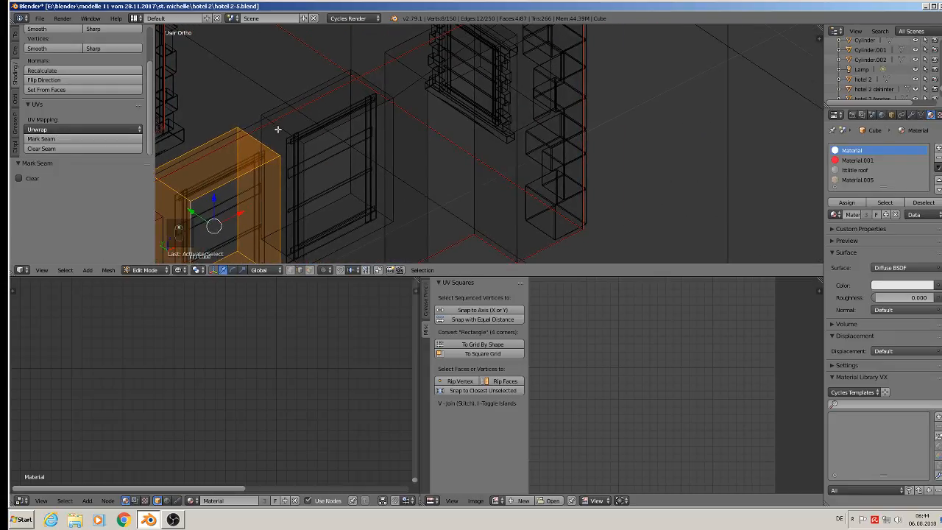
pyautogui.rightClick(278, 130)
pyautogui.keyDown('shift'); pyautogui.rightClick(282, 96); pyautogui.keyUp('shift')
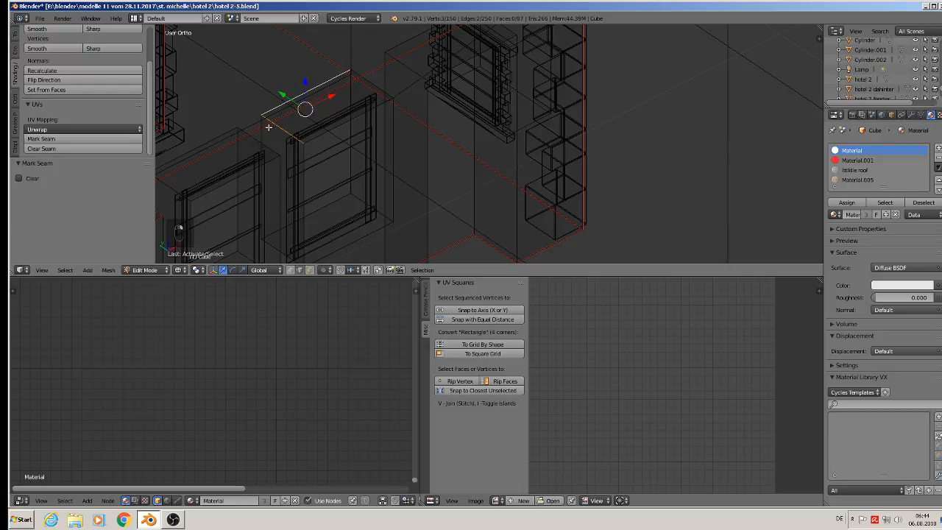
pyautogui.hotkey('ctrl', 'z')
pyautogui.hotkey('ctrl', 'z')
pyautogui.hotkey('ctrl', 'z')
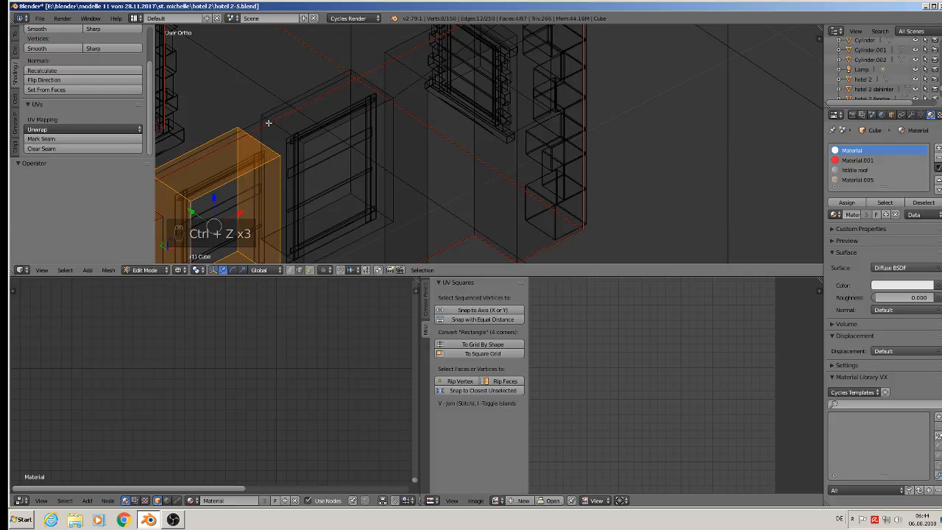
# - Mark the selected window recess edges as UV seams
pyautogui.click(58, 142)
# - Select all edges of the neighbouring ground-floor window recess and mark them as UV seams
pyautogui.rightClick(287, 95)
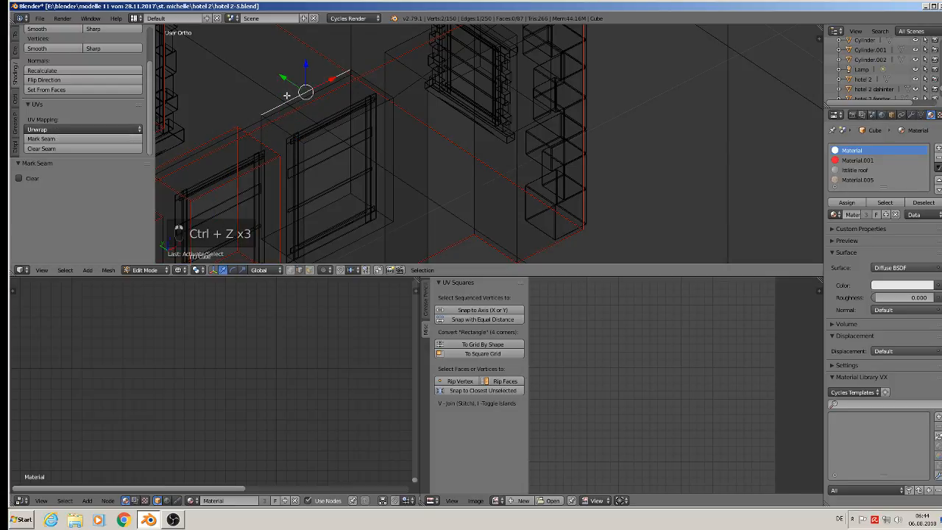
pyautogui.keyDown('shift'); pyautogui.rightClick(279, 131); pyautogui.keyUp('shift')
pyautogui.keyDown('shift'); pyautogui.rightClick(264, 133); pyautogui.keyUp('shift')
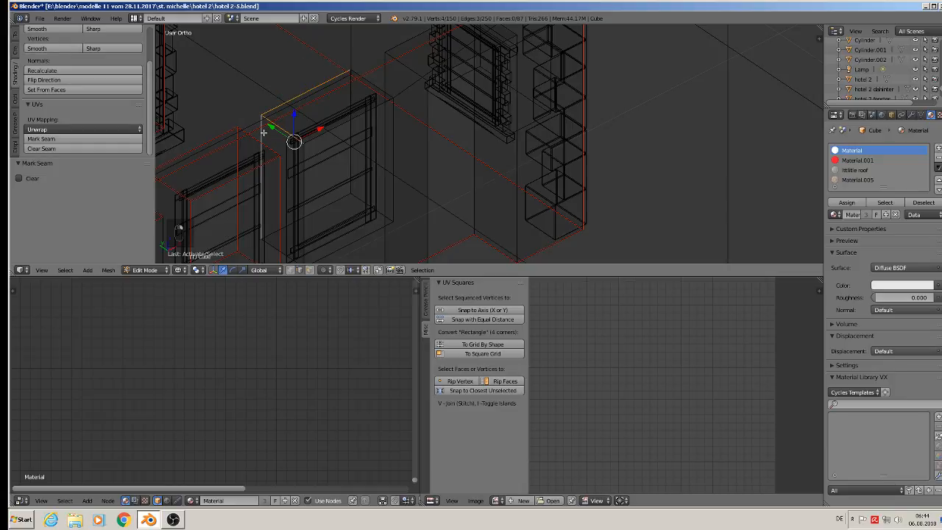
pyautogui.keyDown('shift'); pyautogui.rightClick(376, 76); pyautogui.keyUp('shift')
pyautogui.keyDown('shift'); pyautogui.rightClick(350, 92); pyautogui.keyUp('shift')
pyautogui.keyDown('shift'); pyautogui.rightClick(393, 141); pyautogui.keyUp('shift')
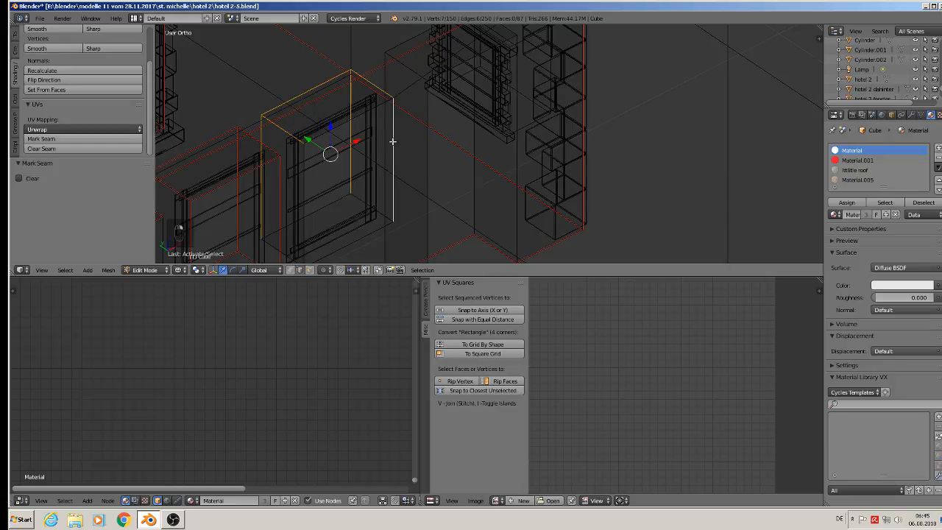
pyautogui.keyDown('shift'); pyautogui.rightClick(371, 239); pyautogui.keyUp('shift')
pyautogui.keyDown('shift'); pyautogui.rightClick(384, 209); pyautogui.keyUp('shift')
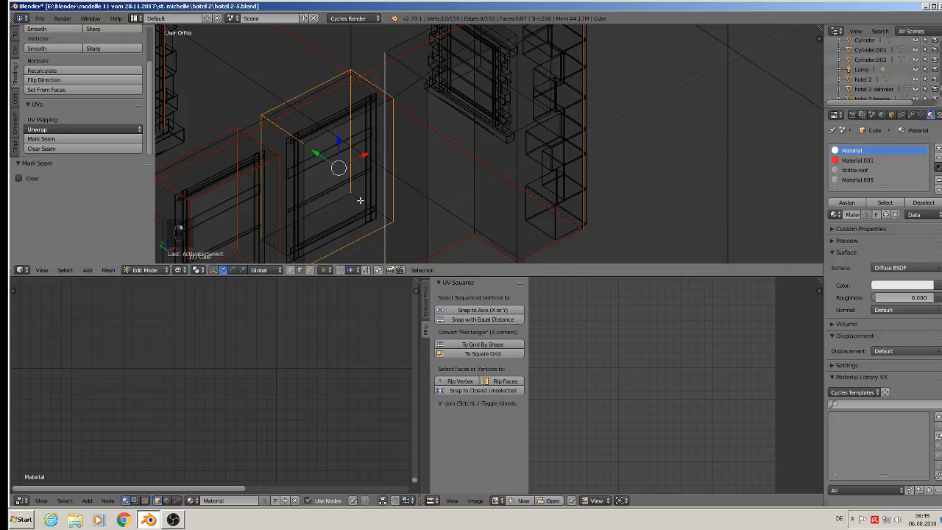
pyautogui.keyDown('shift'); pyautogui.rightClick(383, 209); pyautogui.keyUp('shift')
pyautogui.keyDown('shift'); pyautogui.rightClick(351, 199); pyautogui.keyUp('shift')
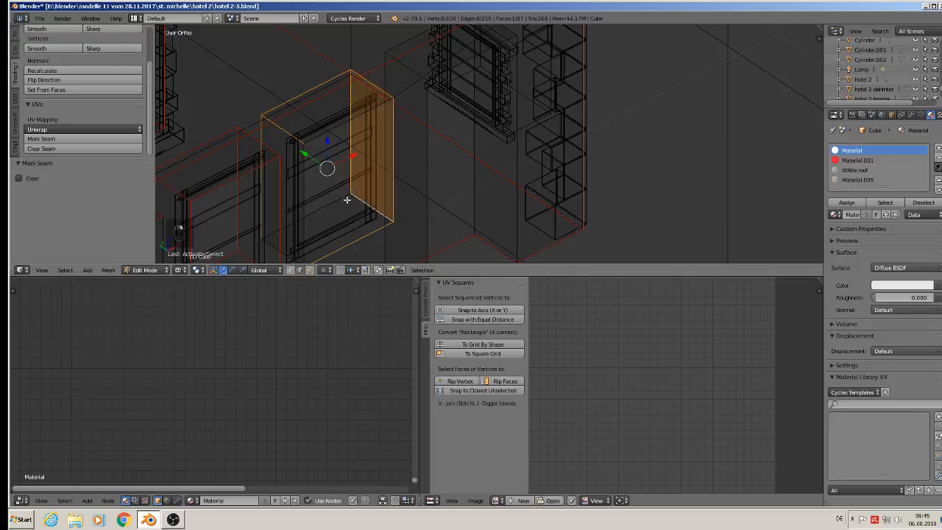
pyautogui.keyDown('shift'); pyautogui.rightClick(341, 200); pyautogui.keyUp('shift')
pyautogui.keyDown('shift'); pyautogui.rightClick(270, 248); pyautogui.keyUp('shift')
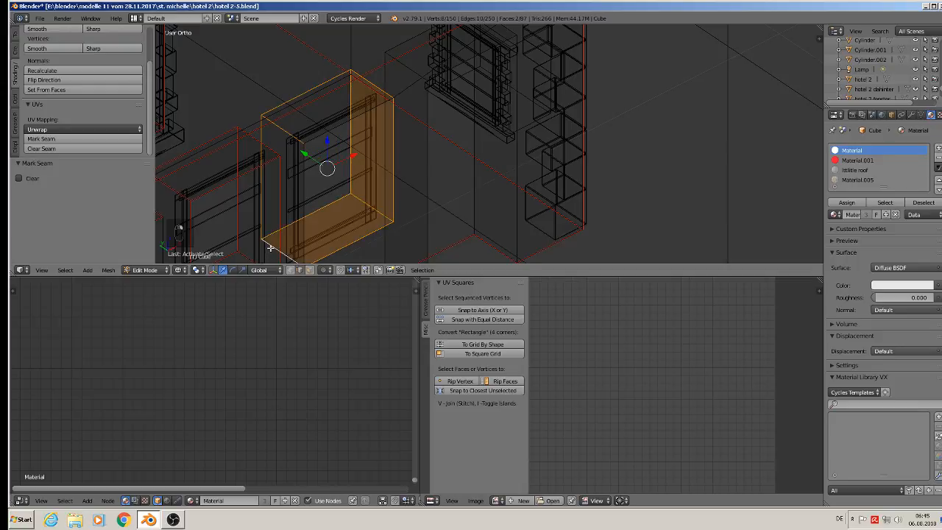
pyautogui.keyDown('shift'); pyautogui.rightClick(318, 142); pyautogui.keyUp('shift')
pyautogui.keyDown('shift'); pyautogui.rightClick(304, 153); pyautogui.keyUp('shift')
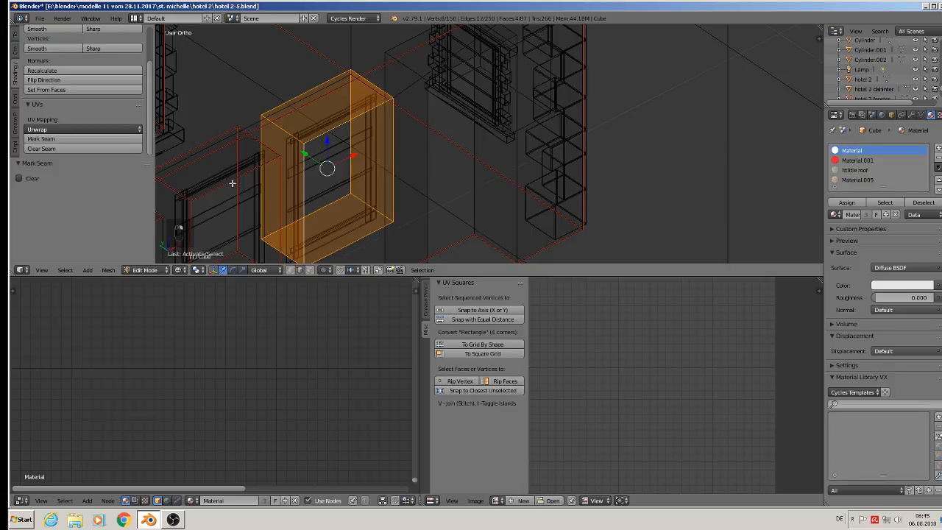
pyautogui.click(69, 139)
# - Select the front, back and one side top edge plus the four vertical edges of the doorway recess near the building corner
pyautogui.scroll(-4, 471, 106)
pyautogui.keyDown('shift'); pyautogui.moveTo(499, 91); pyautogui.dragTo(462, 95, button='middle'); pyautogui.keyUp('shift')
pyautogui.rightClick(462, 108)
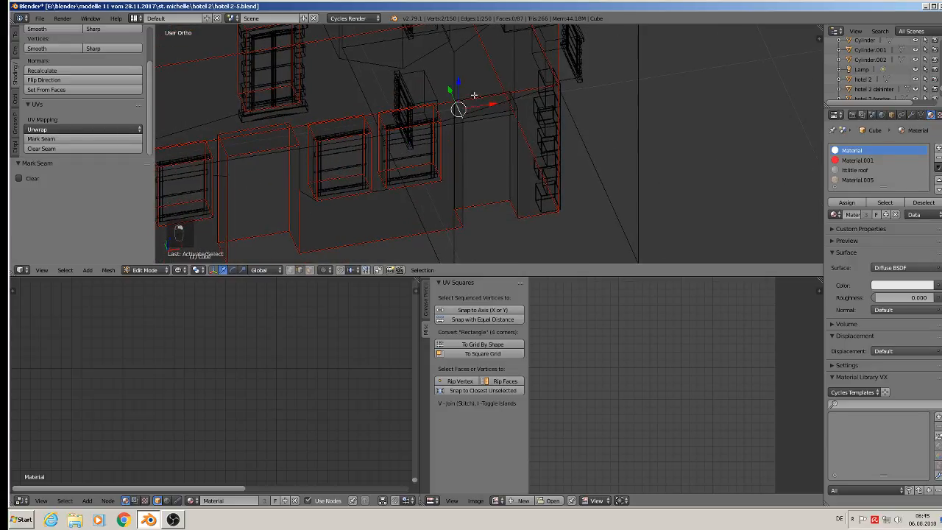
pyautogui.keyDown('shift'); pyautogui.rightClick(478, 92); pyautogui.keyUp('shift')
pyautogui.keyDown('shift'); pyautogui.rightClick(483, 119); pyautogui.keyUp('shift')
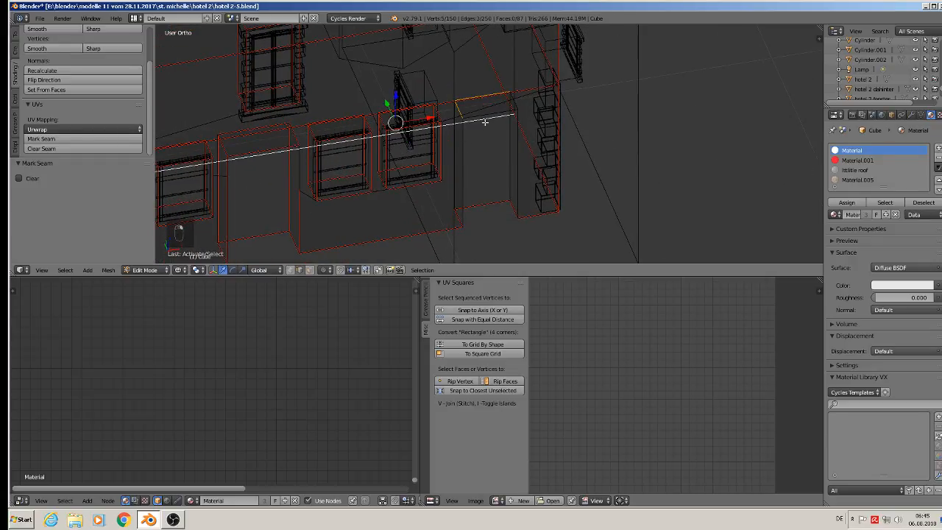
pyautogui.keyDown('shift'); pyautogui.rightClick(485, 121); pyautogui.keyUp('shift')
pyautogui.keyDown('shift'); pyautogui.rightClick(482, 116); pyautogui.keyUp('shift')
pyautogui.keyDown('shift'); pyautogui.rightClick(455, 147); pyautogui.keyUp('shift')
pyautogui.keyDown('shift'); pyautogui.rightClick(462, 151); pyautogui.keyUp('shift')
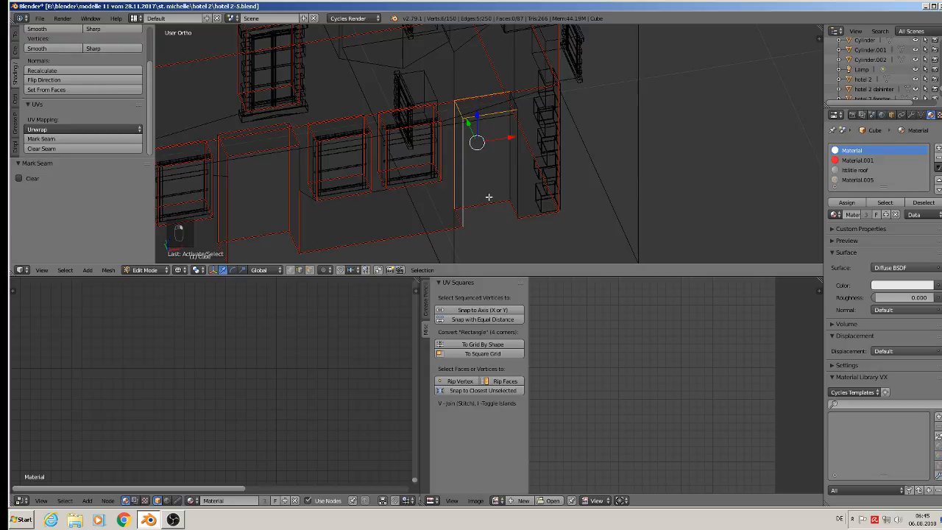
pyautogui.keyDown('shift'); pyautogui.rightClick(514, 178); pyautogui.keyUp('shift')
pyautogui.keyDown('shift'); pyautogui.rightClick(519, 147); pyautogui.keyUp('shift')
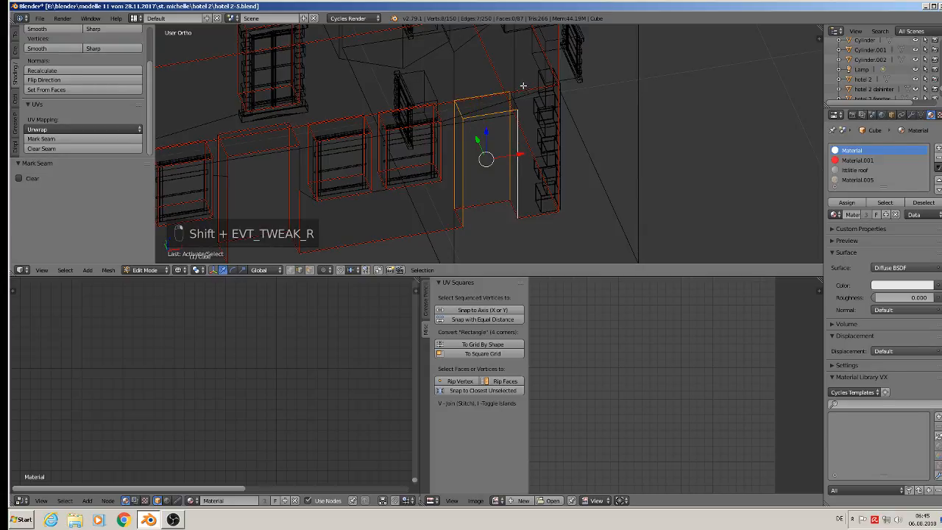
# - Add the doorway recess's missing top side edge to the selection and mark the selected edges as UV seams
pyautogui.keyDown('shift'); pyautogui.rightClick(518, 99); pyautogui.keyUp('shift')
pyautogui.keyDown('shift'); pyautogui.rightClick(518, 96); pyautogui.keyUp('shift')
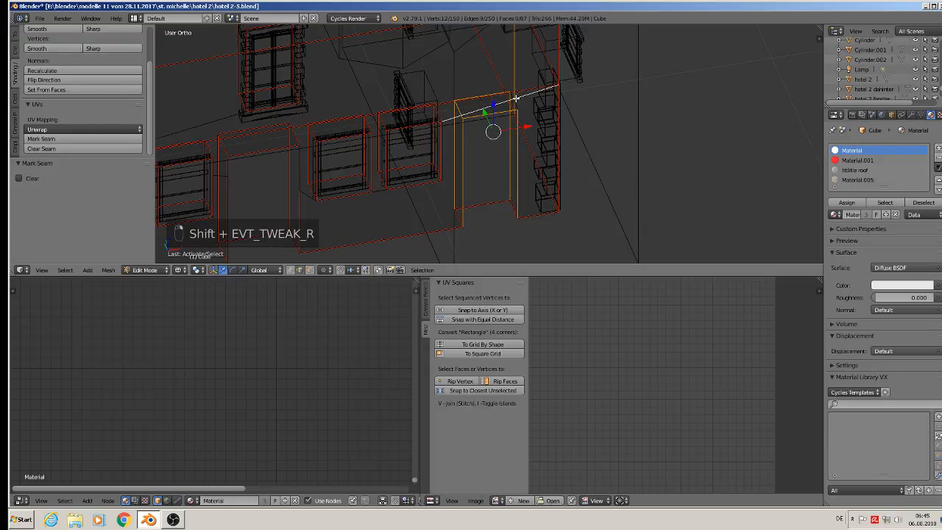
pyautogui.keyDown('shift'); pyautogui.rightClick(516, 98); pyautogui.keyUp('shift')
pyautogui.keyDown('shift'); pyautogui.rightClick(516, 98); pyautogui.keyUp('shift')
pyautogui.keyDown('shift'); pyautogui.rightClick(515, 100); pyautogui.keyUp('shift')
pyautogui.keyDown('shift'); pyautogui.rightClick(520, 97); pyautogui.keyUp('shift')
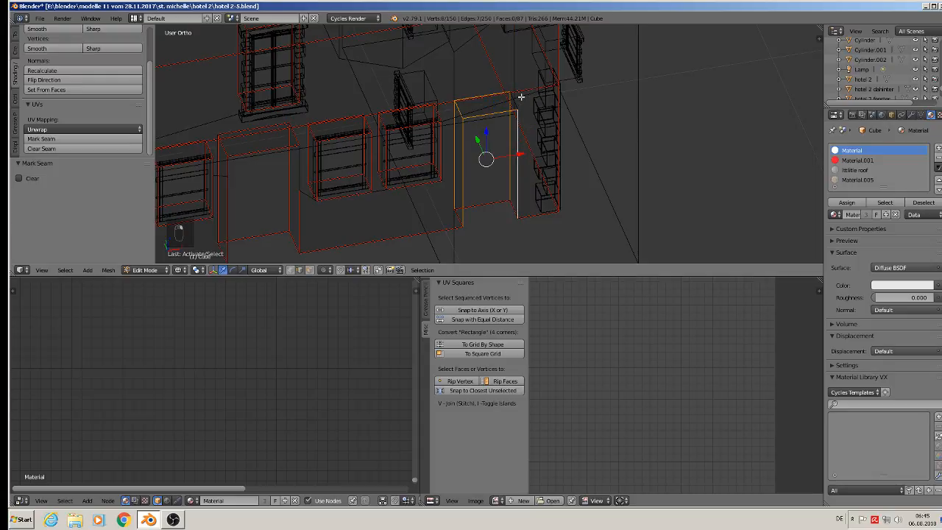
pyautogui.keyDown('shift'); pyautogui.rightClick(518, 105); pyautogui.keyUp('shift')
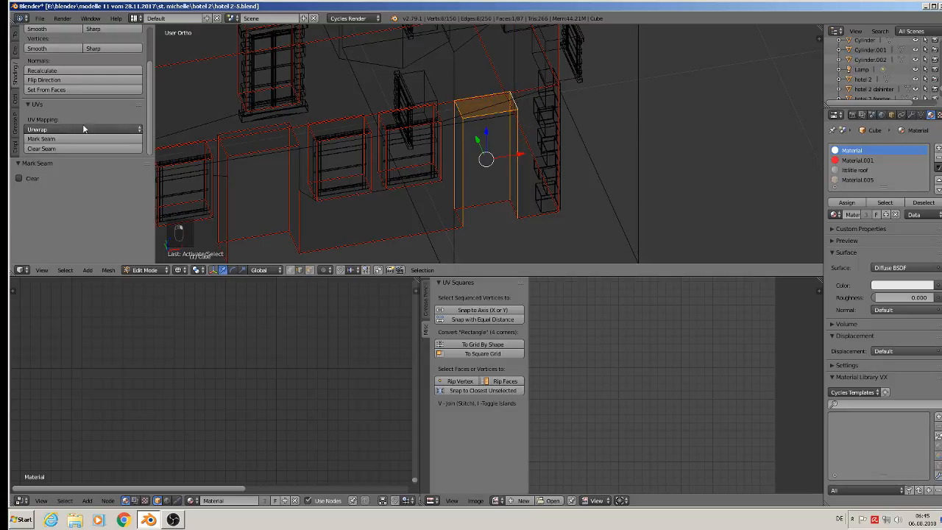
pyautogui.click(44, 139)
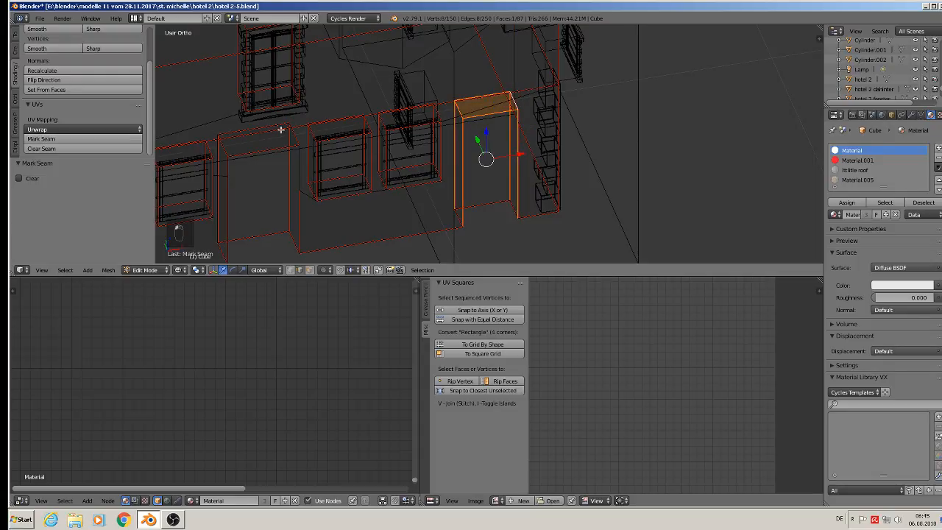
# - Select the back and side top edges and one back vertical edge of the right recess in the upper paired windows
pyautogui.moveTo(281, 128); pyautogui.dragTo(551, 134, button='middle')
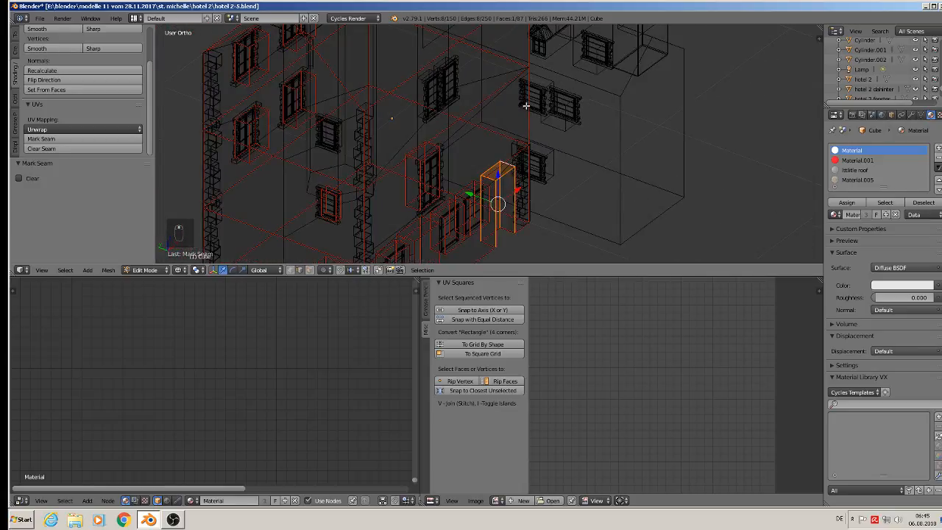
pyautogui.keyDown('shift'); pyautogui.moveTo(547, 97); pyautogui.dragTo(571, 131, button='middle'); pyautogui.keyUp('shift')
pyautogui.scroll(-3, 541, 119)
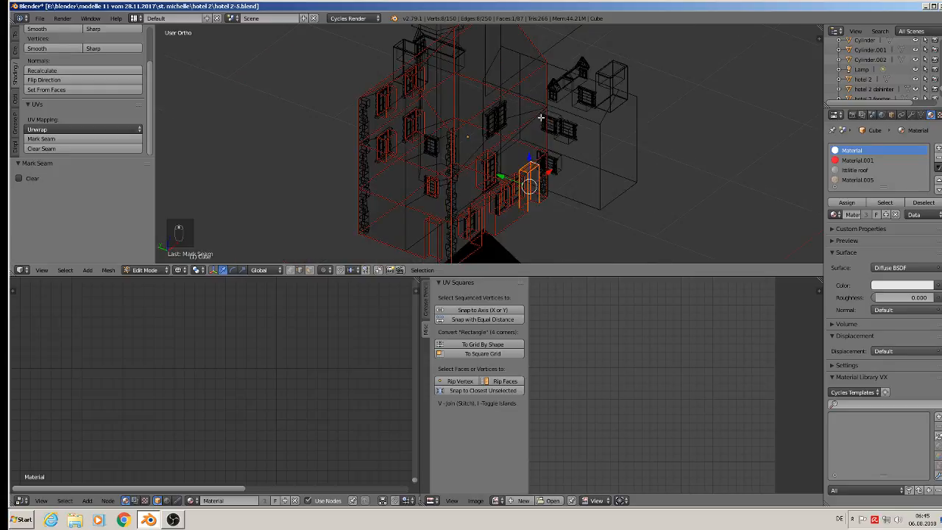
pyautogui.scroll(4, 522, 101)
pyautogui.scroll(3, 487, 103)
pyautogui.scroll(2, 467, 99)
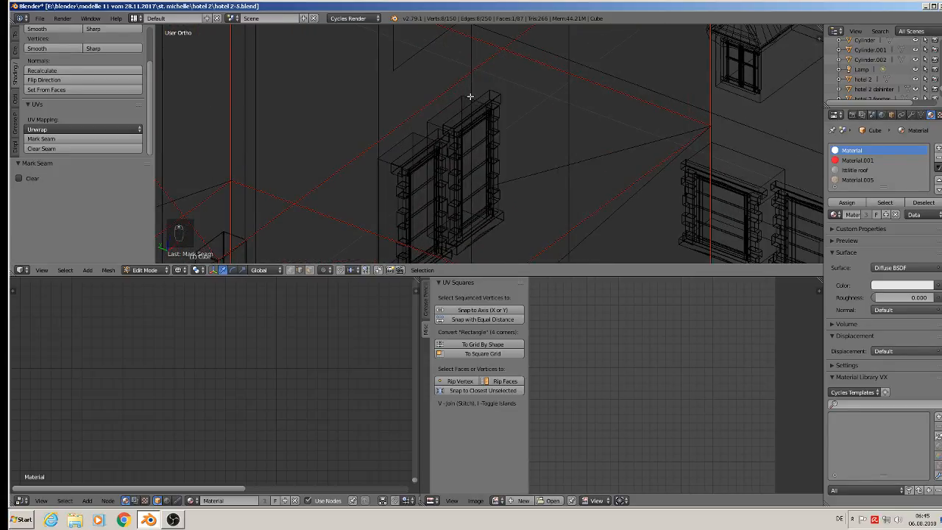
pyautogui.rightClick(471, 97)
pyautogui.rightClick(470, 96)
pyautogui.keyDown('shift'); pyautogui.rightClick(447, 106); pyautogui.keyUp('shift')
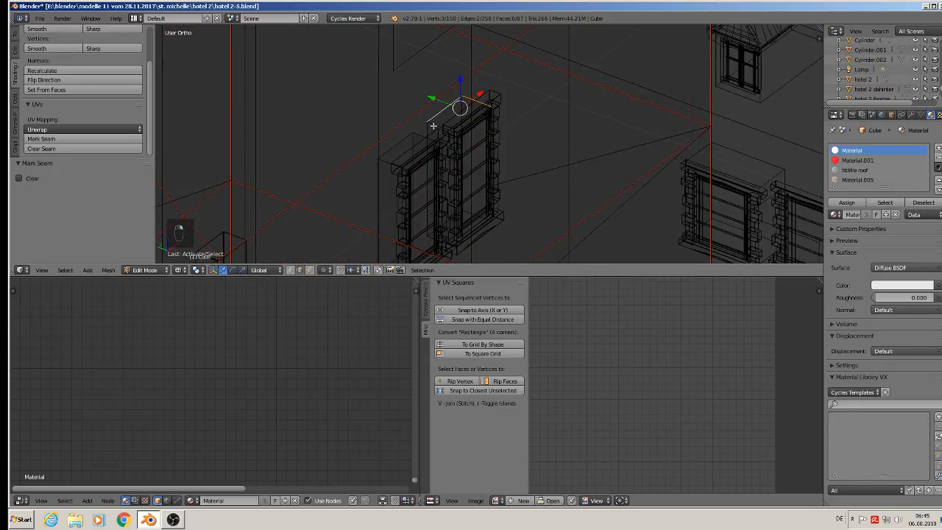
pyautogui.keyDown('shift'); pyautogui.rightClick(432, 124); pyautogui.keyUp('shift')
pyautogui.keyDown('shift'); pyautogui.rightClick(428, 128); pyautogui.keyUp('shift')
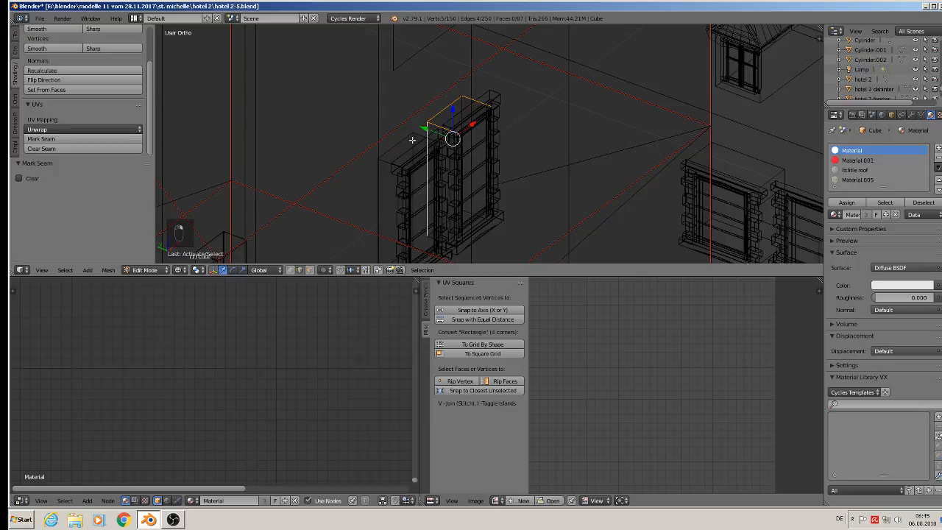
# - Add the left paired window recess's back and side top edges, back vertical edges and bottom edges to the selection
pyautogui.keyDown('shift'); pyautogui.rightClick(417, 136); pyautogui.keyUp('shift')
pyautogui.keyDown('shift'); pyautogui.rightClick(403, 138); pyautogui.keyUp('shift')
pyautogui.keyDown('shift'); pyautogui.rightClick(415, 147); pyautogui.keyUp('shift')
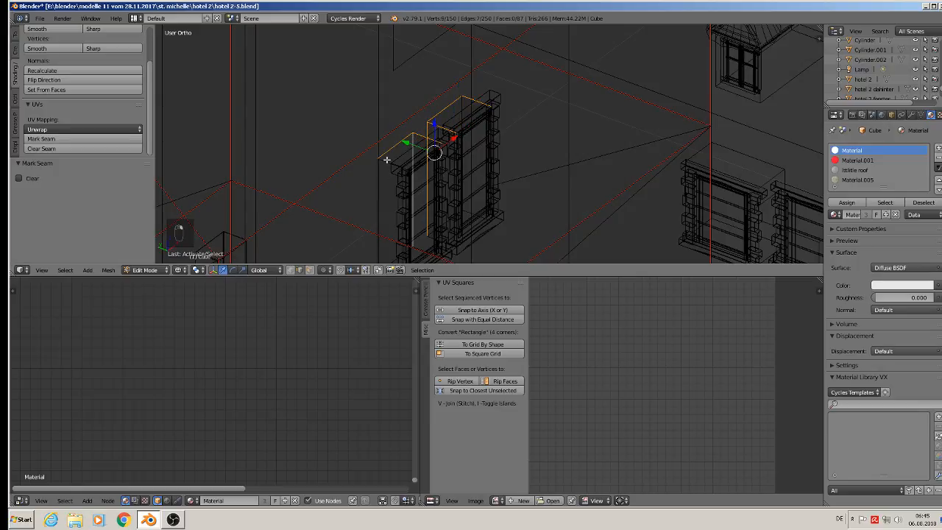
pyautogui.keyDown('shift'); pyautogui.rightClick(386, 160); pyautogui.keyUp('shift')
pyautogui.moveTo(386, 194); pyautogui.dragTo(358, 132, button='middle')
pyautogui.scroll(2, 355, 137)
pyautogui.keyDown('shift'); pyautogui.rightClick(343, 163); pyautogui.keyUp('shift')
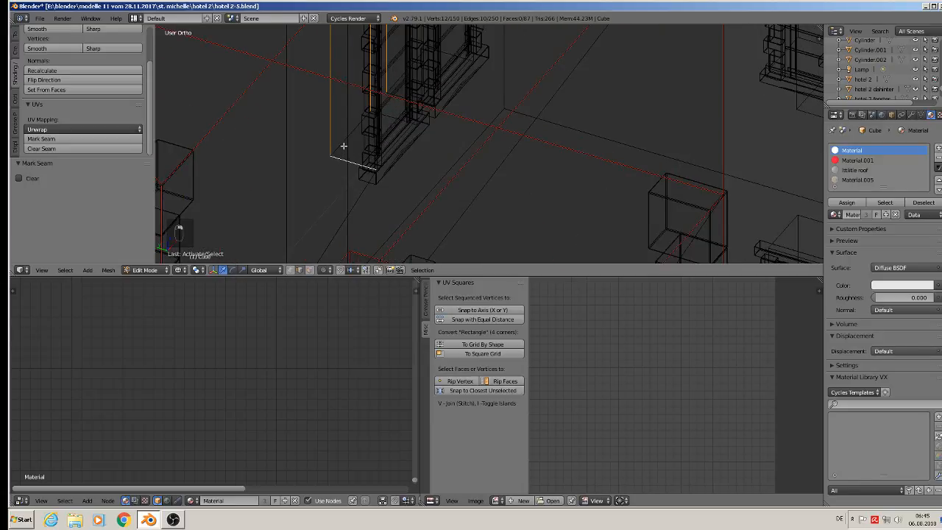
pyautogui.scroll(4, 420, 154)
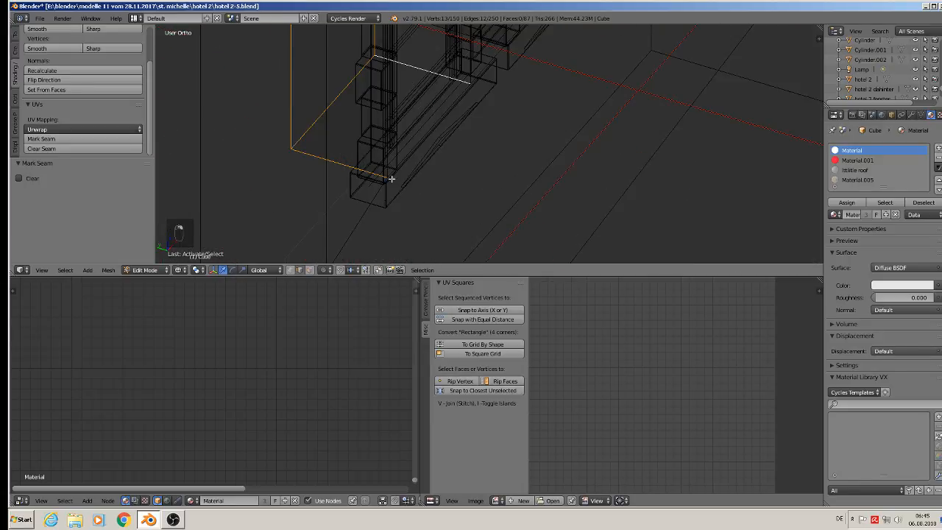
pyautogui.keyDown('shift'); pyautogui.rightClick(366, 157); pyautogui.keyUp('shift')
# - Add the left paired window recess's front vertical edge beside the right window and its front top edge to the selection
pyautogui.scroll(-8, 404, 141)
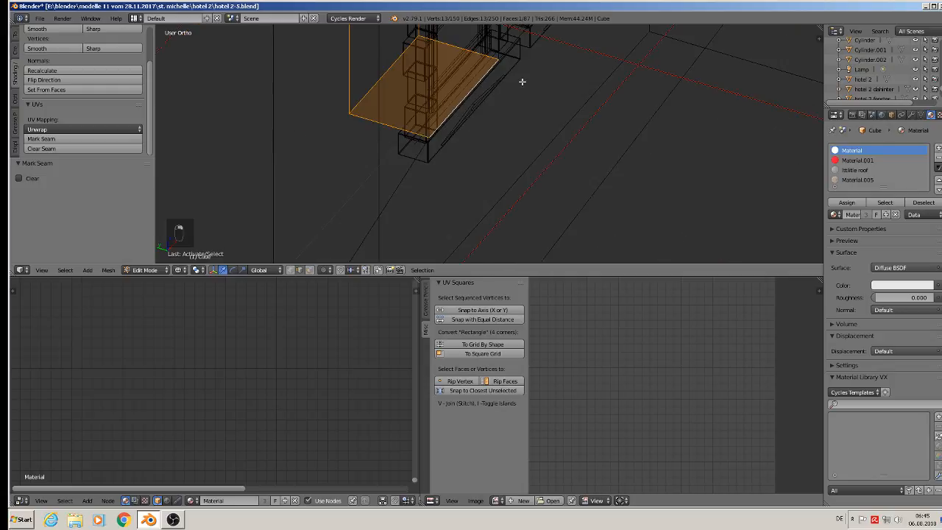
pyautogui.scroll(4, 475, 140)
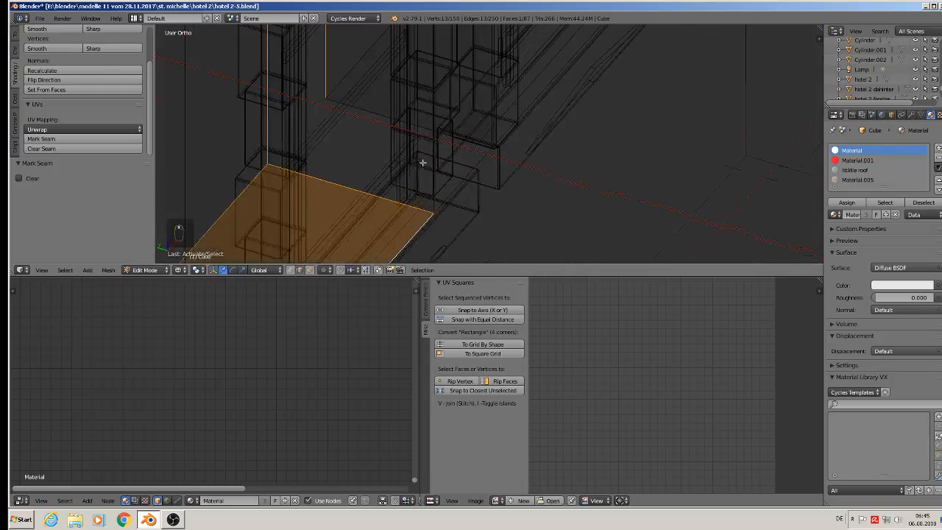
pyautogui.keyDown('shift'); pyautogui.rightClick(440, 211); pyautogui.keyUp('shift')
pyautogui.scroll(2, 460, 190)
pyautogui.moveTo(460, 190); pyautogui.dragTo(443, 103, button='middle')
pyautogui.scroll(3, 440, 133)
pyautogui.keyDown('shift'); pyautogui.rightClick(425, 156); pyautogui.keyUp('shift')
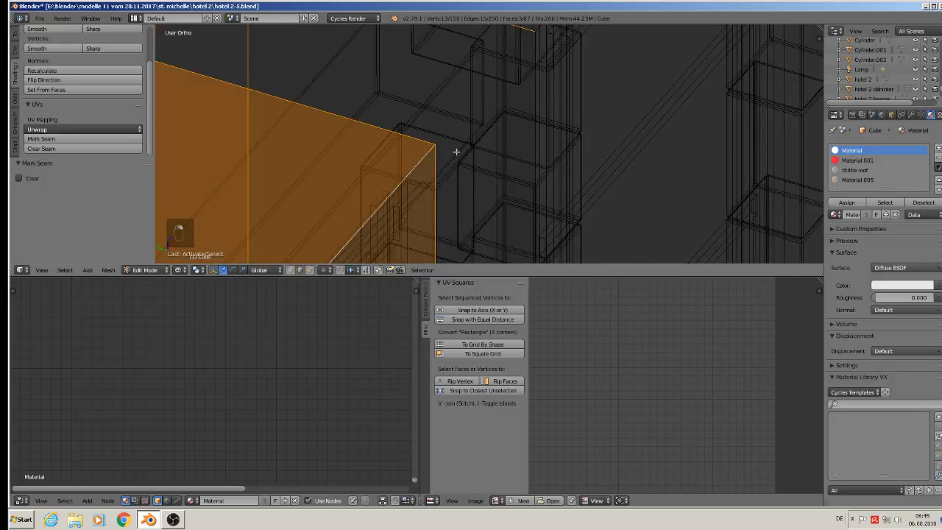
# - Add the right paired window recess's front top edge and outer front and back vertical edges to the selection
pyautogui.scroll(-9, 528, 136)
pyautogui.keyDown('shift'); pyautogui.moveTo(532, 119); pyautogui.dragTo(518, 129, button='middle'); pyautogui.keyUp('shift')
pyautogui.scroll(4, 554, 50)
pyautogui.keyDown('shift'); pyautogui.moveTo(553, 50); pyautogui.dragTo(519, 99, button='middle'); pyautogui.keyUp('shift')
pyautogui.scroll(6, 535, 82)
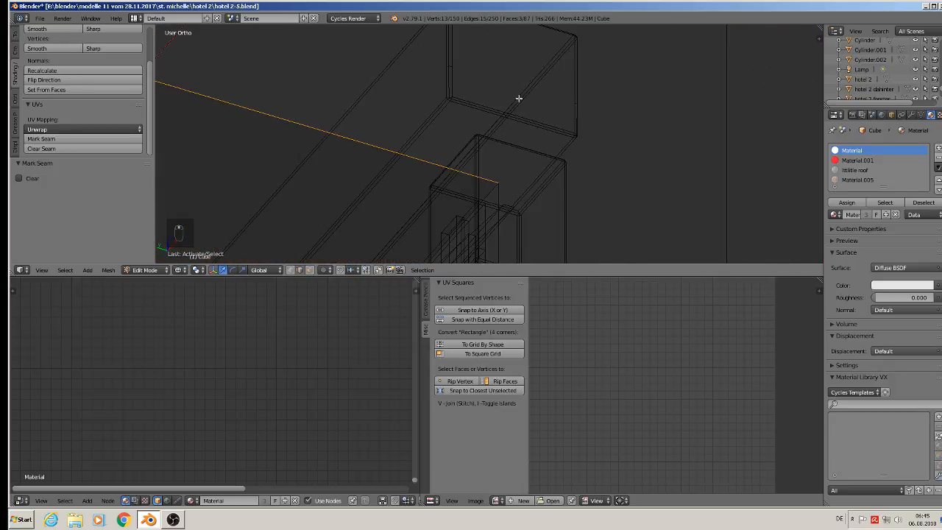
pyautogui.keyDown('shift'); pyautogui.rightClick(491, 194); pyautogui.keyUp('shift')
pyautogui.scroll(-4, 505, 184)
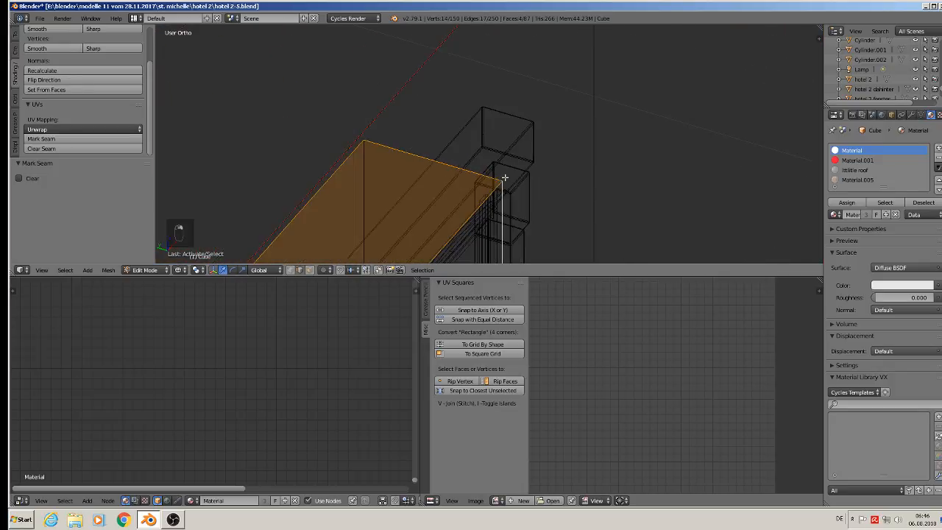
pyautogui.keyDown('shift'); pyautogui.moveTo(469, 212); pyautogui.dragTo(496, 79, button='middle'); pyautogui.keyUp('shift')
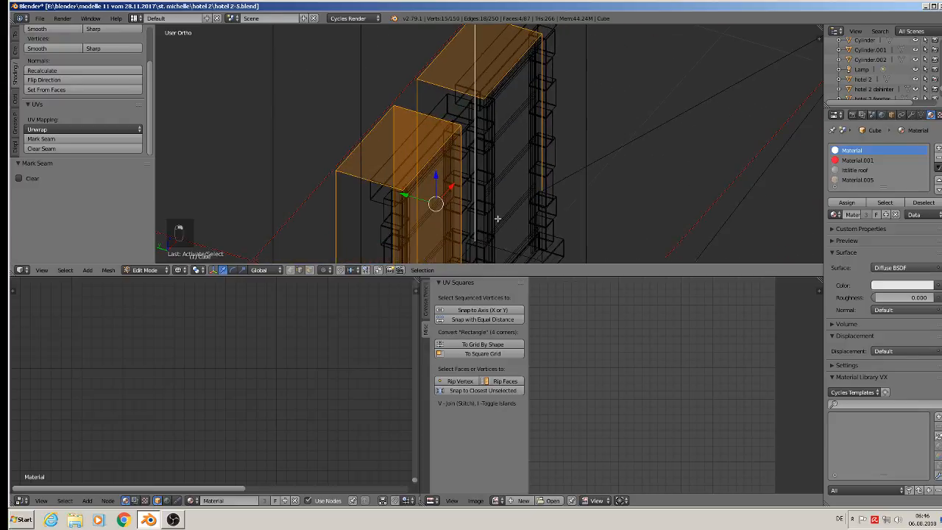
# - Add the right recess's outer bottom side edge, lower outer front vertical segment and front bottom edge to the selection
pyautogui.keyDown('shift'); pyautogui.moveTo(519, 242); pyautogui.dragTo(510, 135, button='middle'); pyautogui.keyUp('shift')
pyautogui.scroll(2, 499, 150)
pyautogui.scroll(2, 460, 119)
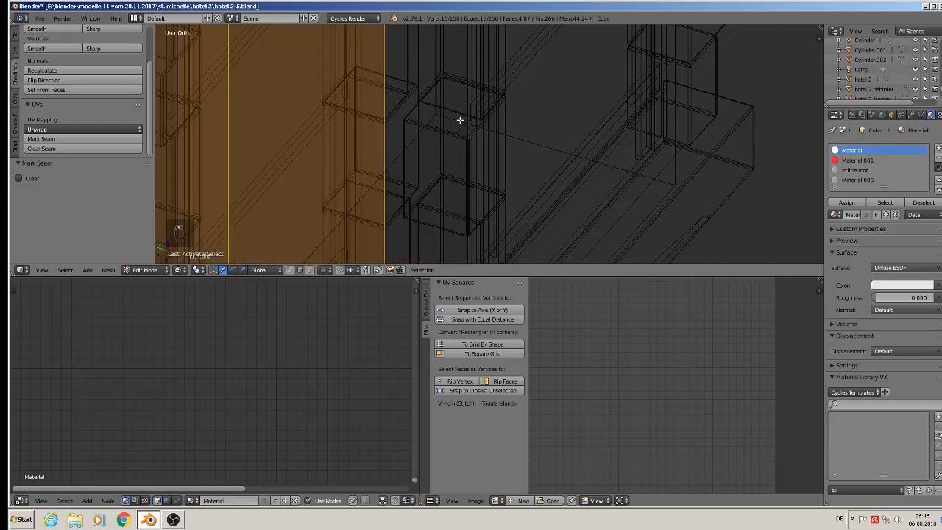
pyautogui.scroll(-6, 547, 177)
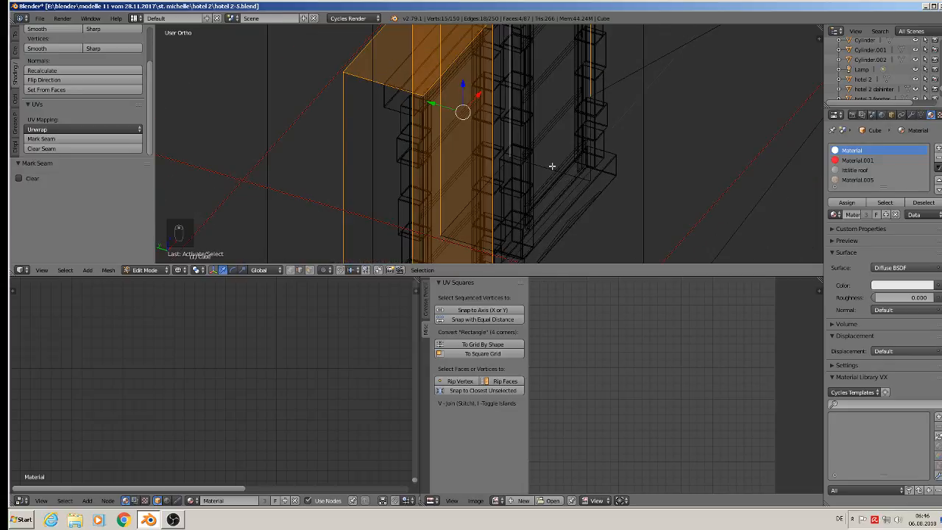
pyautogui.keyDown('shift'); pyautogui.rightClick(542, 170); pyautogui.keyUp('shift')
pyautogui.keyDown('shift'); pyautogui.rightClick(591, 179); pyautogui.keyUp('shift')
pyautogui.keyDown('shift'); pyautogui.scroll(-4, 591, 193); pyautogui.keyUp('shift')
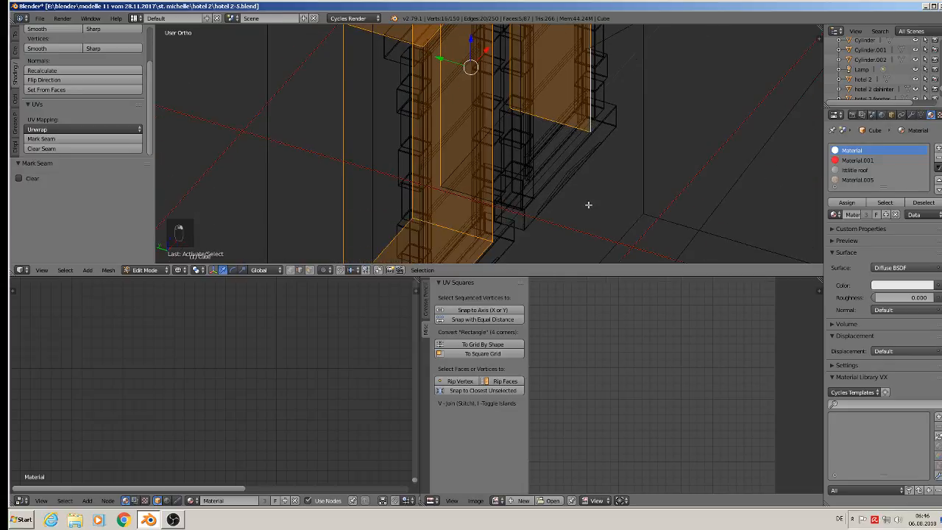
pyautogui.scroll(3, 588, 162)
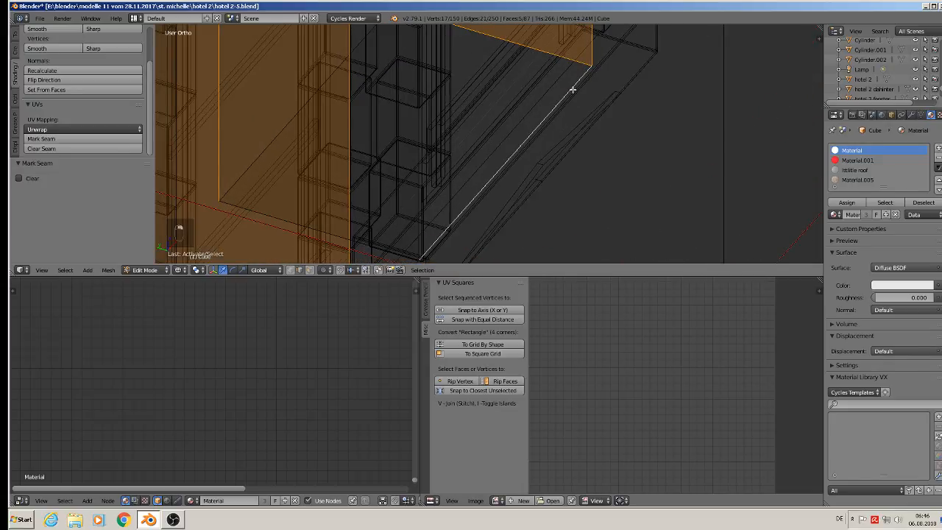
# - Add the right recess's back bottom edge, inner bottom side edge and remaining front vertical edge to the selection
pyautogui.moveTo(502, 256); pyautogui.dragTo(395, 219, button='middle')
pyautogui.keyDown('shift'); pyautogui.rightClick(398, 159); pyautogui.keyUp('shift')
pyautogui.keyDown('shift'); pyautogui.scroll(-1, 381, 161); pyautogui.keyUp('shift')
pyautogui.scroll(-4, 440, 171)
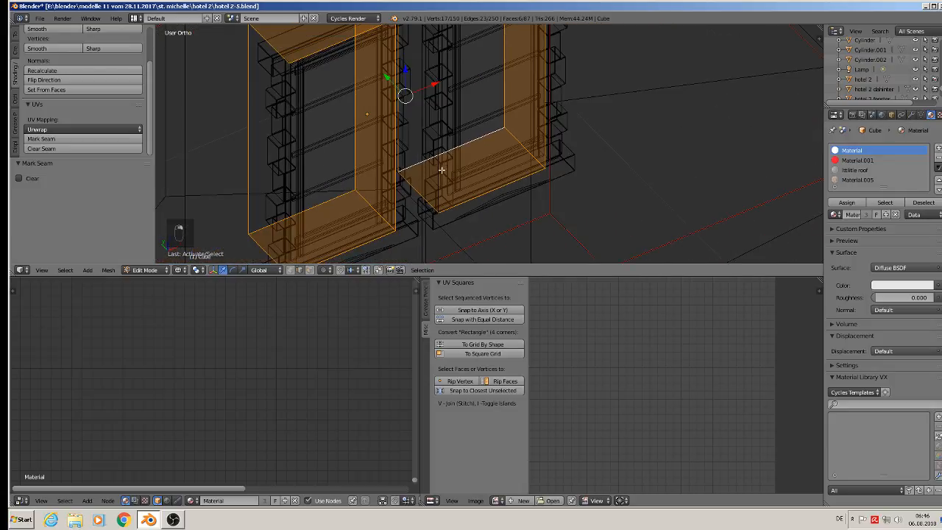
pyautogui.keyDown('shift'); pyautogui.scroll(-2, 471, 151); pyautogui.keyUp('shift')
pyautogui.scroll(2, 448, 191)
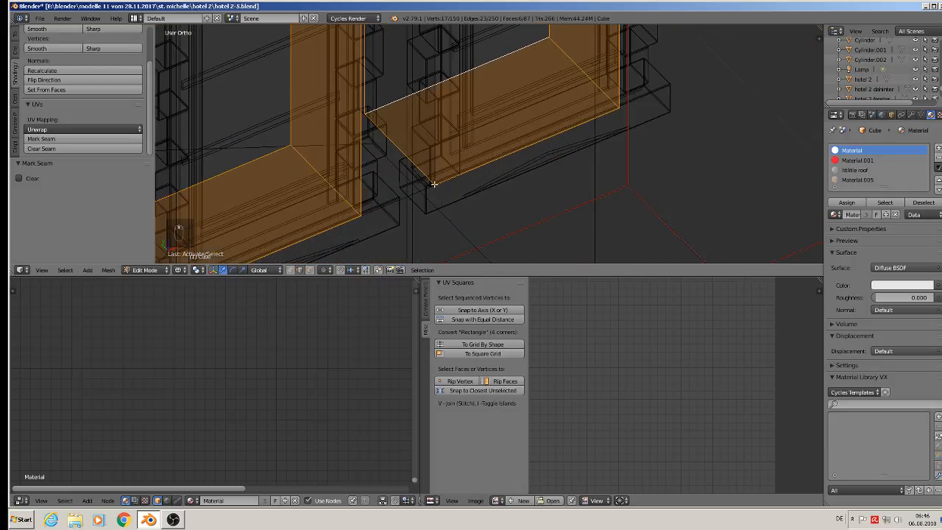
pyautogui.keyDown('shift'); pyautogui.rightClick(434, 182); pyautogui.keyUp('shift')
pyautogui.scroll(-8, 434, 185)
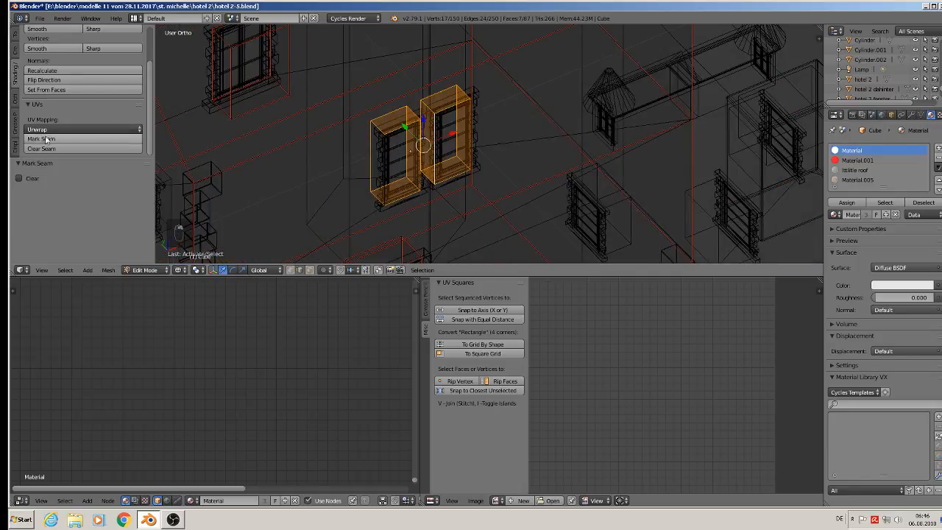
# - Mark the selected edges of both paired window recesses as UV seams and clear the selection
pyautogui.click(88, 138)
pyautogui.scroll(-4, 403, 185)
pyautogui.keyDown('shift'); pyautogui.moveTo(411, 178); pyautogui.dragTo(505, 99, button='middle'); pyautogui.keyUp('shift')
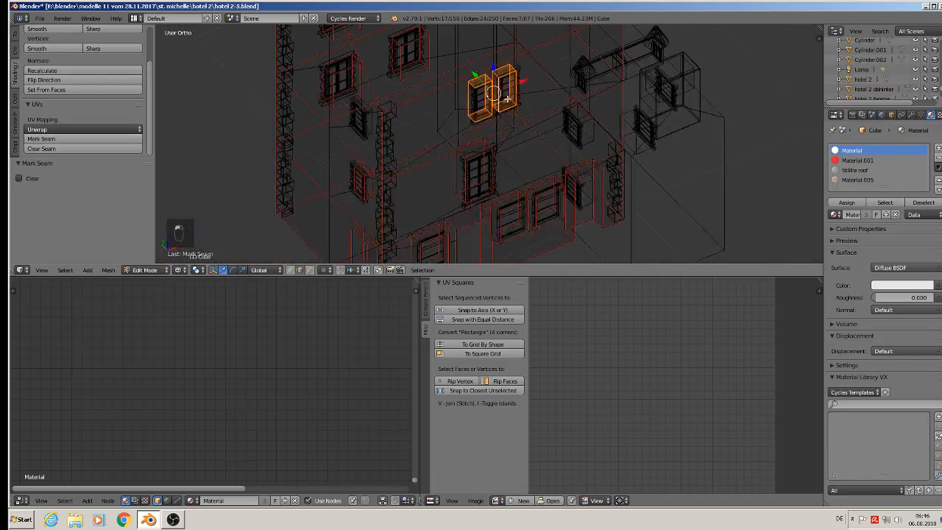
pyautogui.press('a')
pyautogui.scroll(-3, 562, 128)
pyautogui.press('a')
pyautogui.press('a')
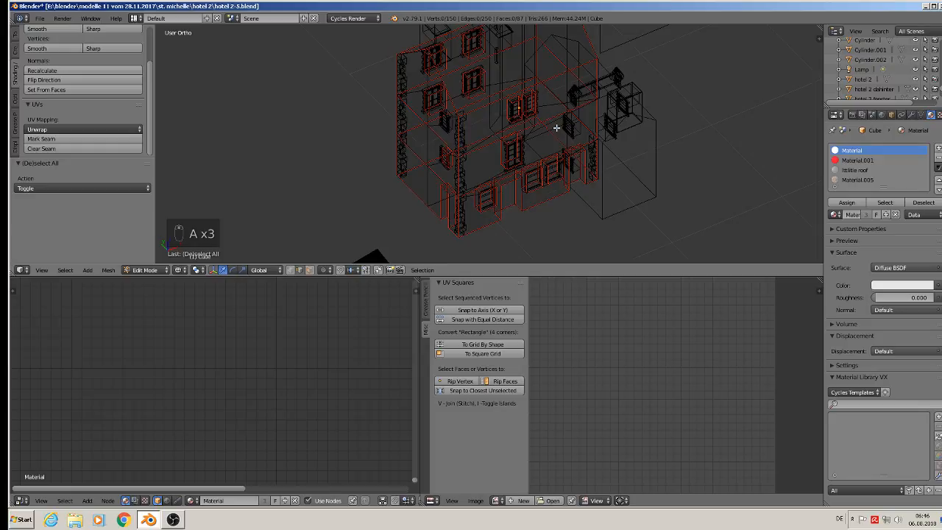
# - Select the top, back and bottom side edges plus one front vertical edge of the gable wall's upper small window recess
pyautogui.moveTo(557, 127)
pyautogui.mouseDown(button='middle')
pyautogui.moveTo(625, 86)
pyautogui.moveTo(680, 103)
pyautogui.moveTo(572, 105)
pyautogui.moveTo(543, 135)
pyautogui.mouseUp(button='middle')
pyautogui.scroll(5, 542, 135)
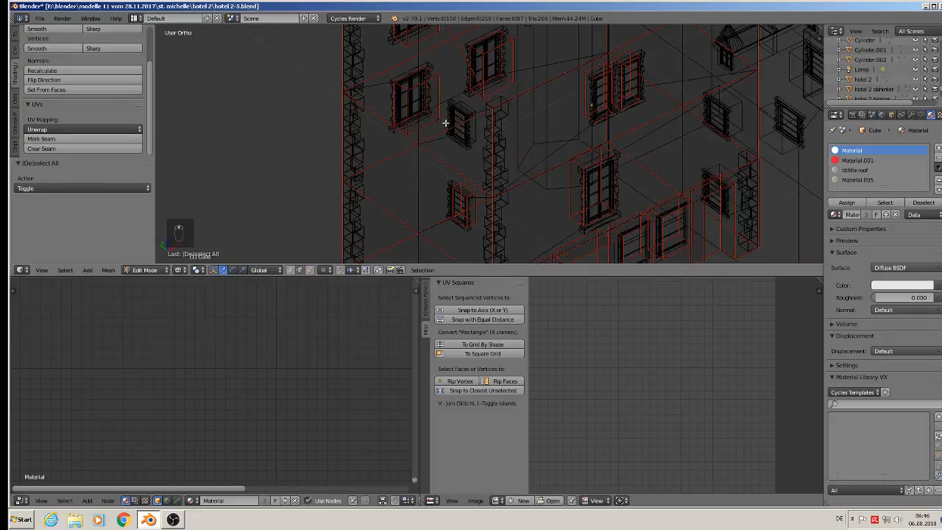
pyautogui.scroll(2, 472, 101)
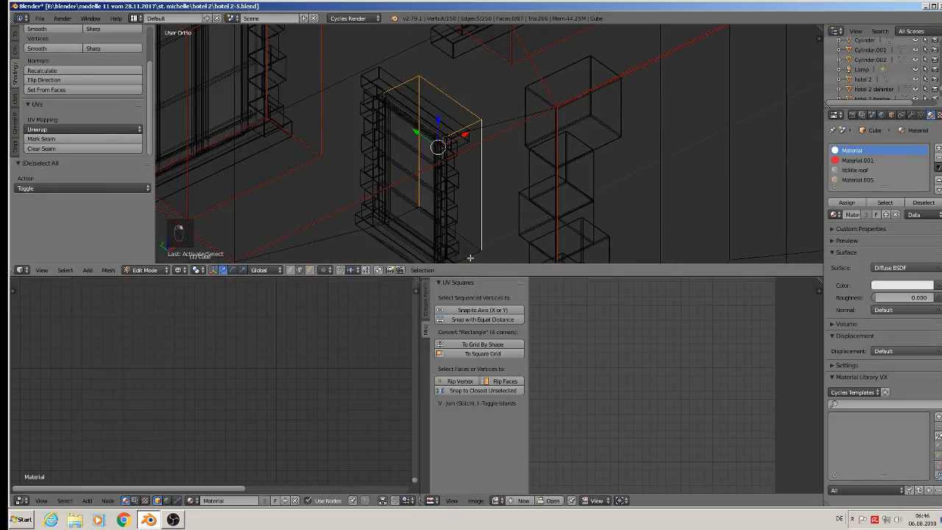
pyautogui.scroll(6, 376, 74)
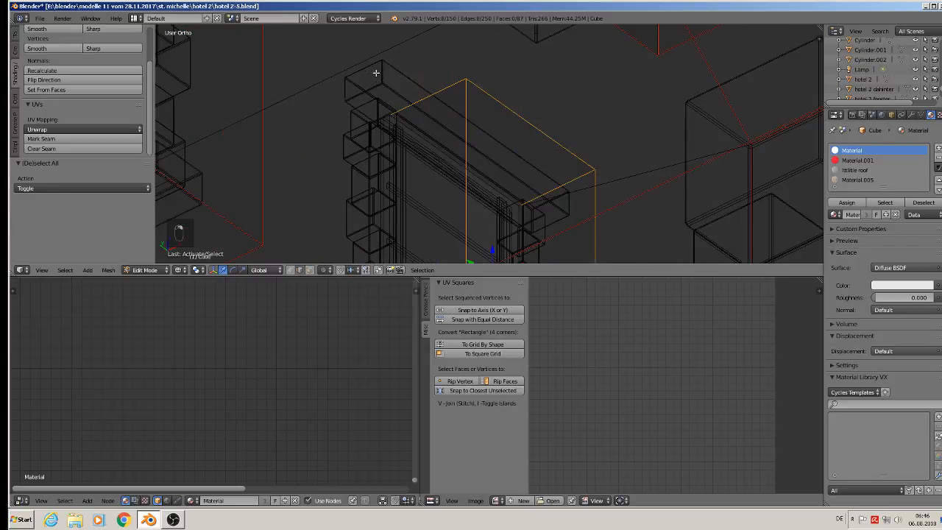
pyautogui.keyDown('shift'); pyautogui.rightClick(396, 120); pyautogui.keyUp('shift')
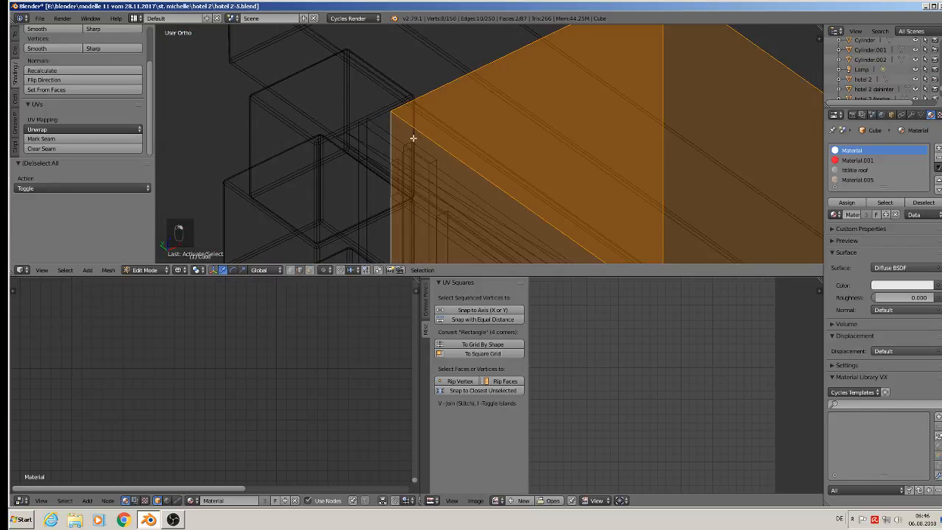
# - Add the small window recess's other front vertical edge and its front bottom edge to the selection
pyautogui.scroll(-9, 515, 179)
pyautogui.keyDown('shift'); pyautogui.moveTo(572, 211); pyautogui.dragTo(501, 79, button='middle'); pyautogui.keyUp('shift')
pyautogui.scroll(6, 513, 78)
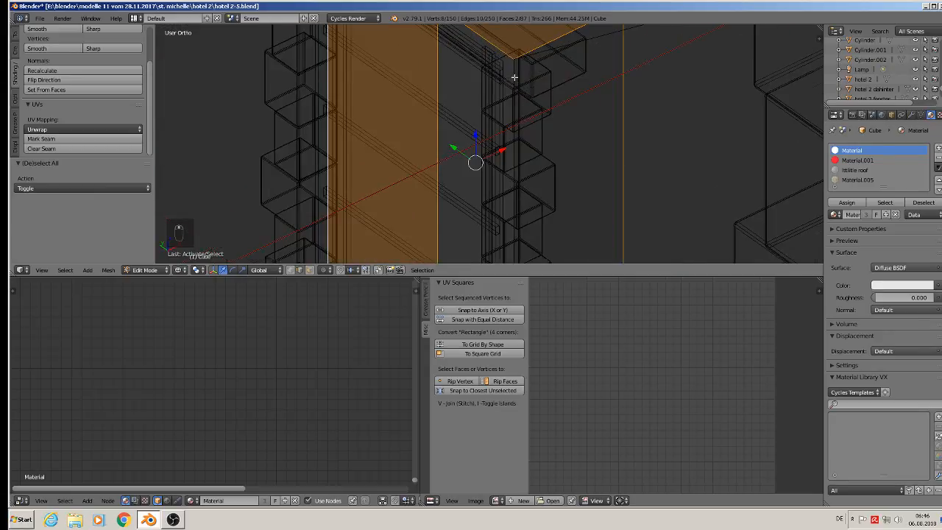
pyautogui.keyDown('shift'); pyautogui.rightClick(518, 66); pyautogui.keyUp('shift')
pyautogui.scroll(-7, 530, 103)
pyautogui.scroll(8, 582, 200)
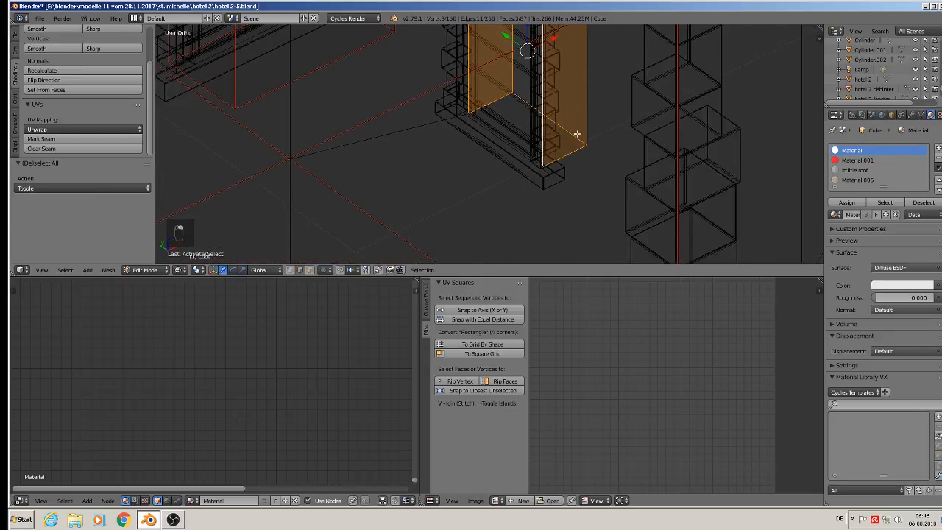
pyautogui.keyDown('shift'); pyautogui.rightClick(487, 170); pyautogui.keyUp('shift')
pyautogui.scroll(-15, 505, 155)
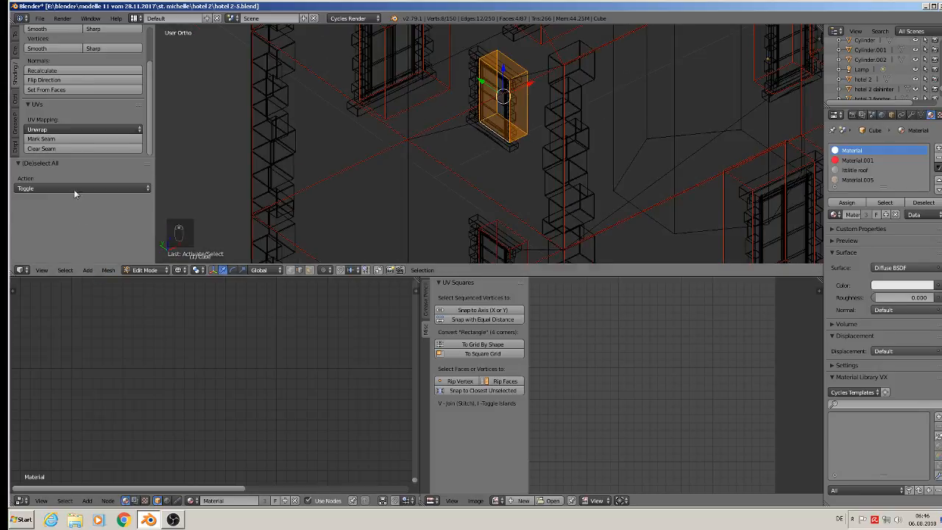
# - Mark the small window recess's selected edges as UV seams and deselect everything
pyautogui.click(41, 138)
pyautogui.keyDown('shift'); pyautogui.moveTo(391, 128); pyautogui.dragTo(494, 183, button='middle'); pyautogui.keyUp('shift')
pyautogui.press('a')
pyautogui.scroll(-8, 551, 172)
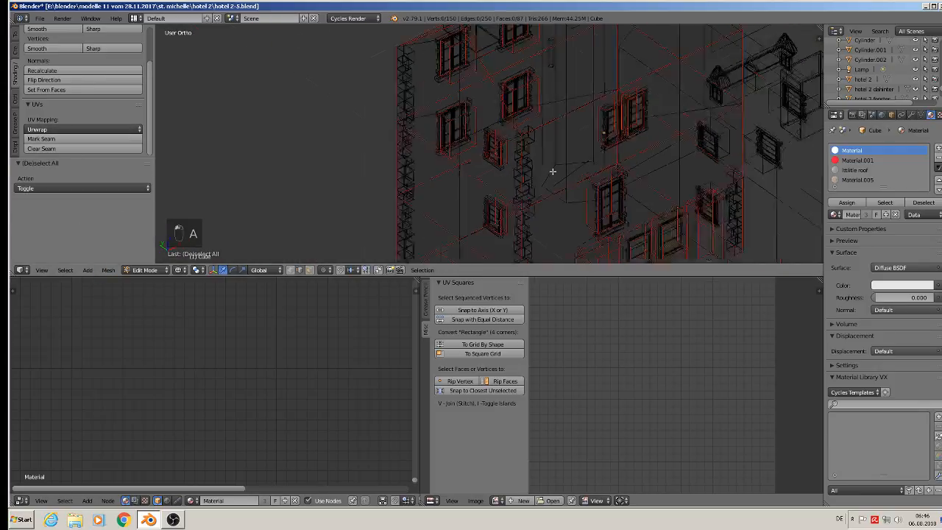
# - Set the viewport shading to Material and save the file
pyautogui.click(179, 270)
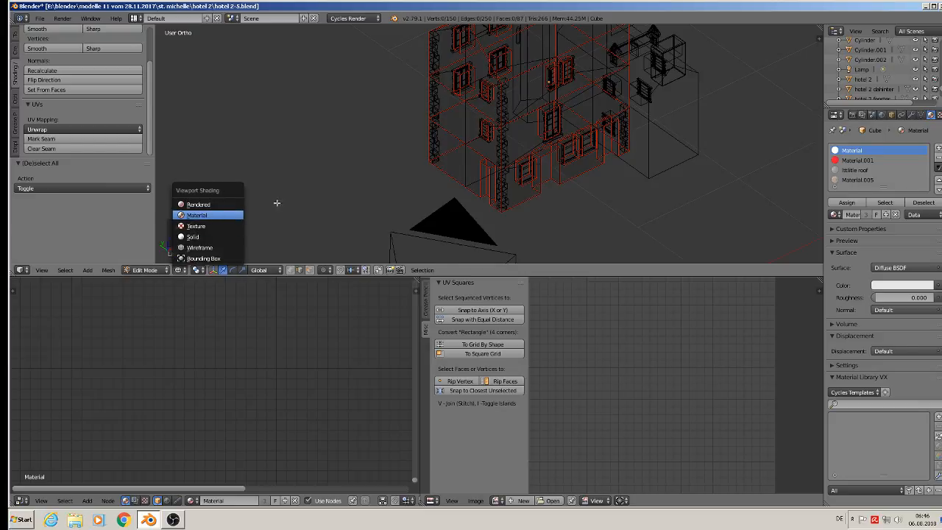
pyautogui.click(43, 19)
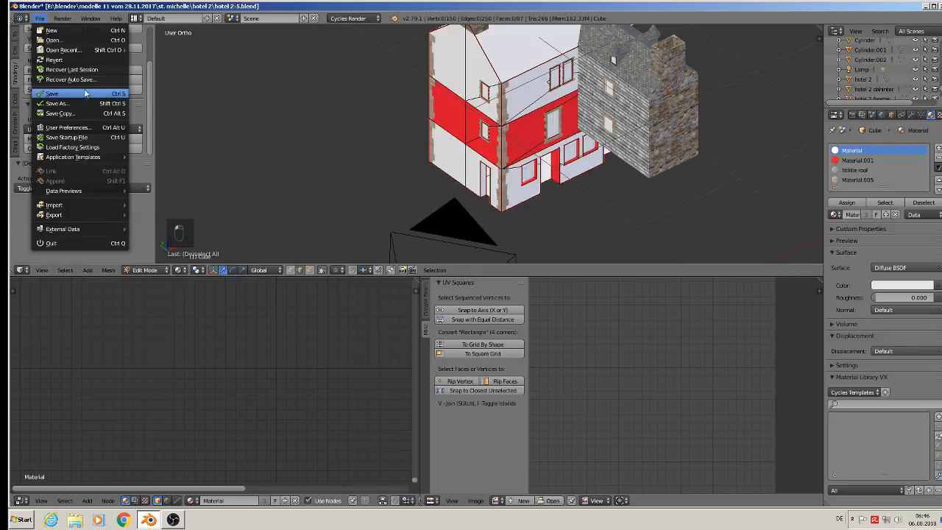
pyautogui.click(85, 93)
# - Remove the Material and Material.001 slots from the building in Object Mode
pyautogui.keyDown('shift'); pyautogui.scroll(3, 489, 144); pyautogui.keyUp('shift')
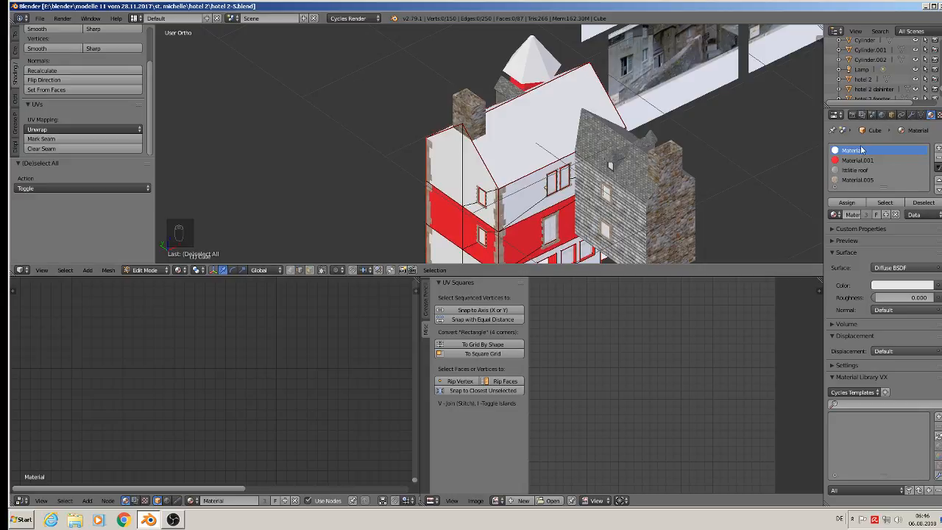
pyautogui.click(937, 157)
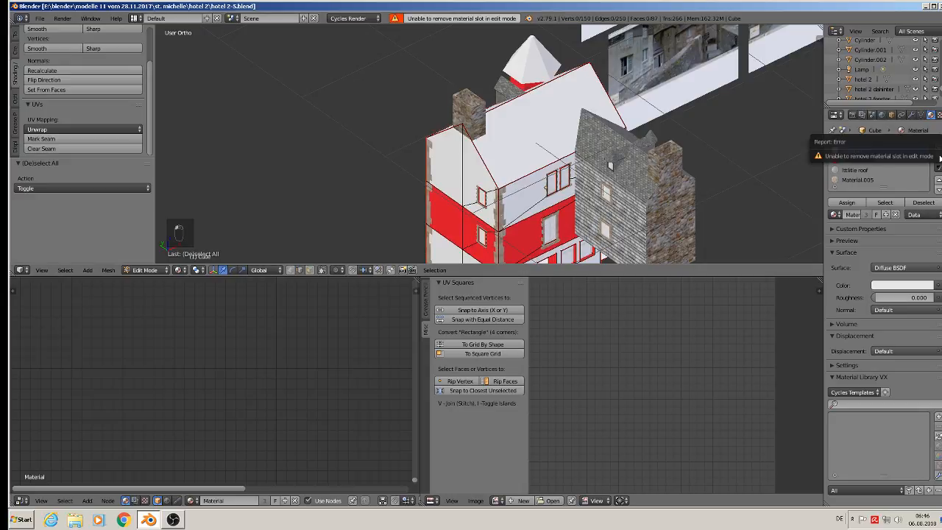
pyautogui.press('Tab')
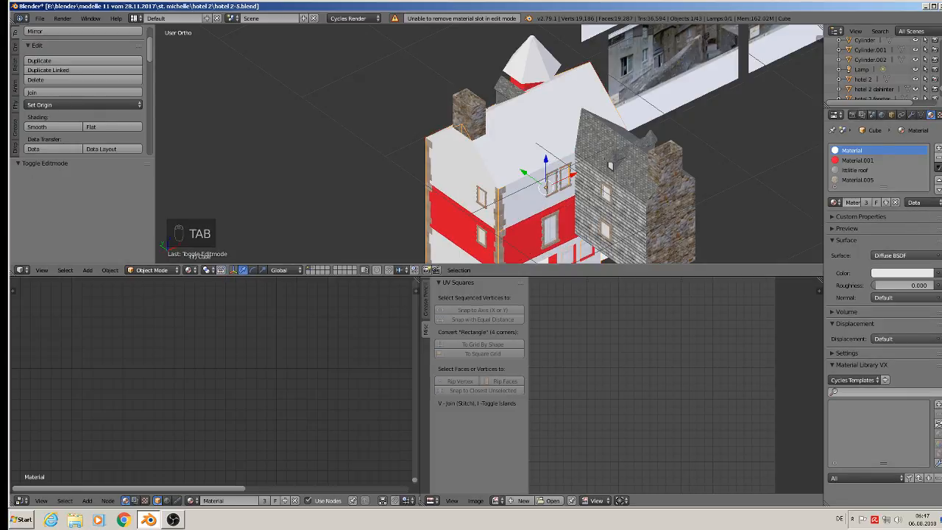
pyautogui.click(939, 158)
pyautogui.click(938, 158)
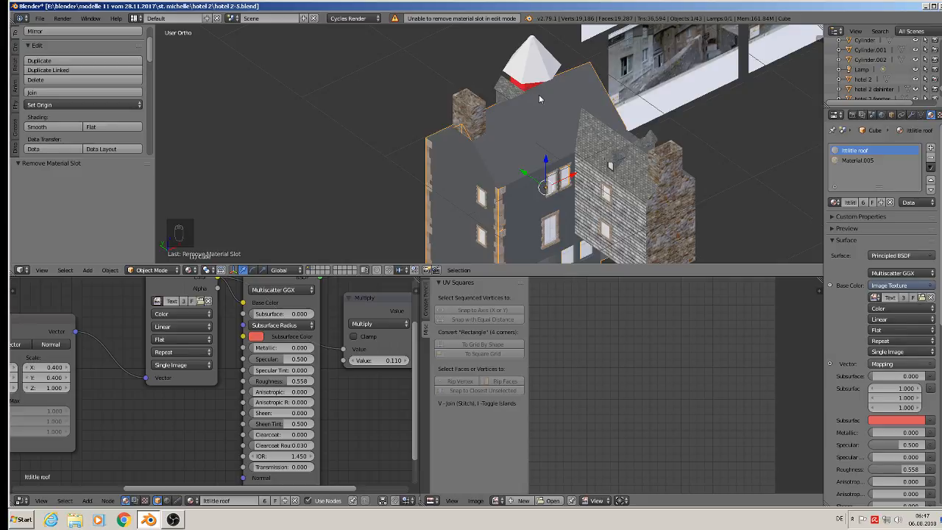
# - Assign Material.005 to all faces of the building mesh in Edit Mode
pyautogui.click(858, 160)
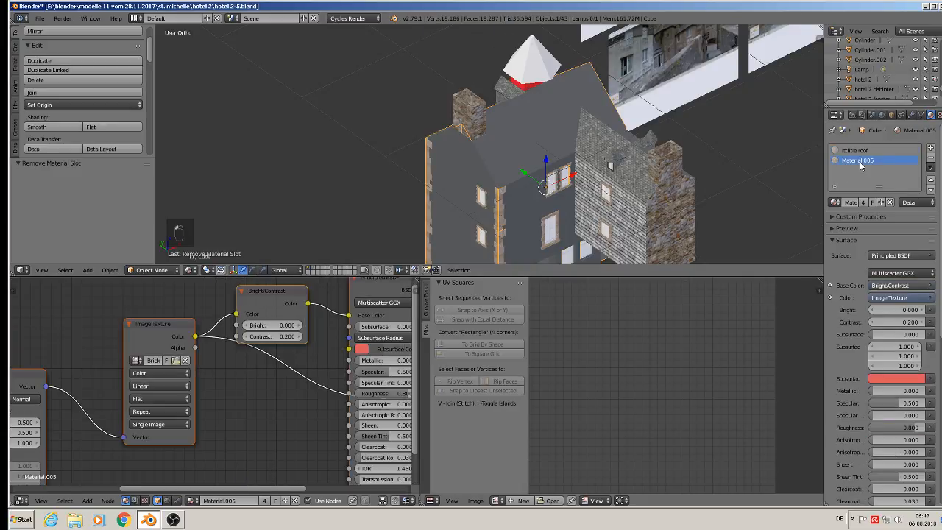
pyautogui.press('a')
pyautogui.press('a')
pyautogui.press('a')
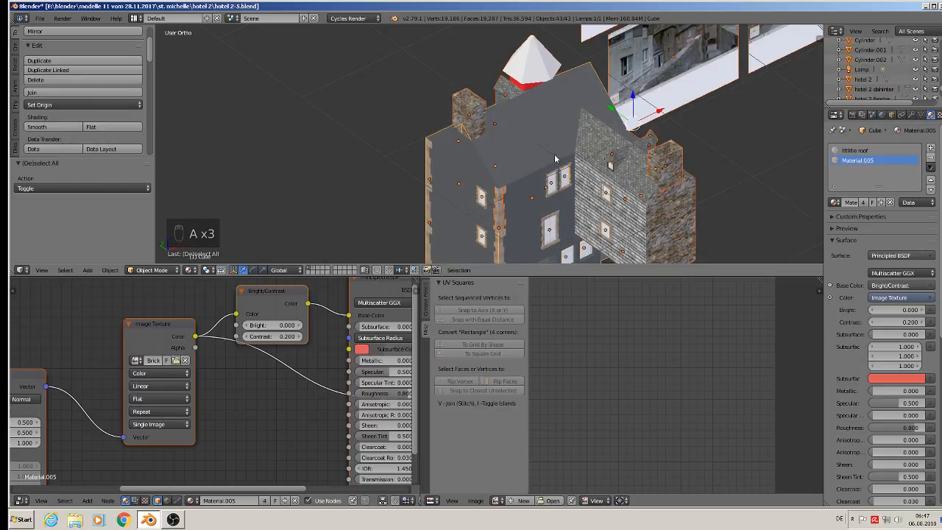
pyautogui.press('a')
pyautogui.press('Tab')
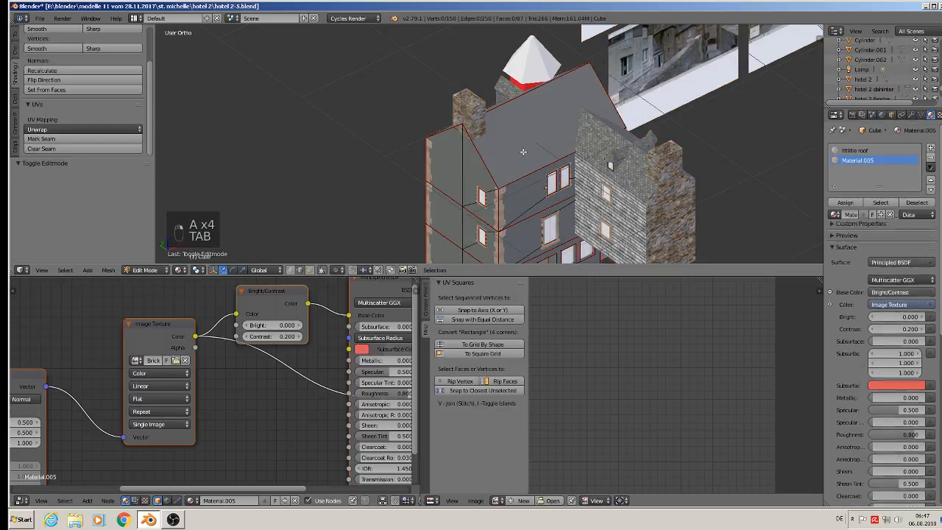
pyautogui.press('a')
pyautogui.press('a')
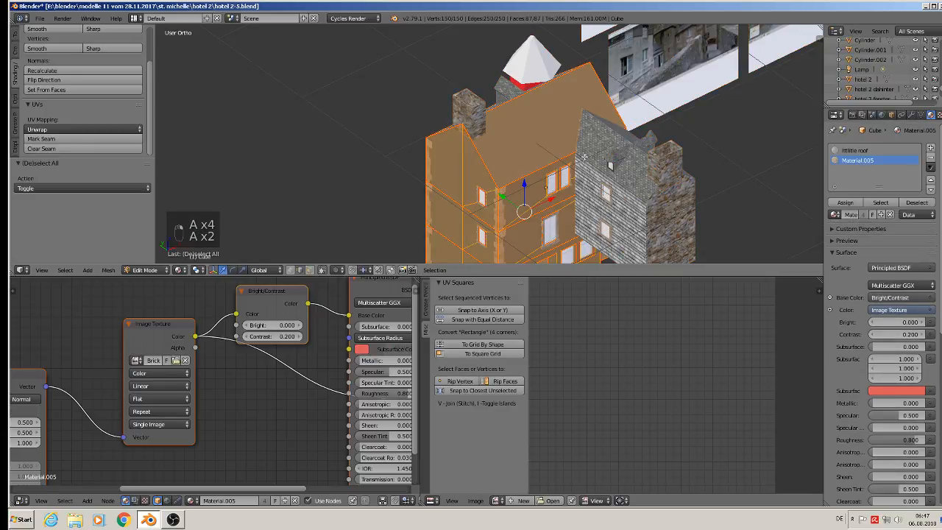
pyautogui.click(845, 207)
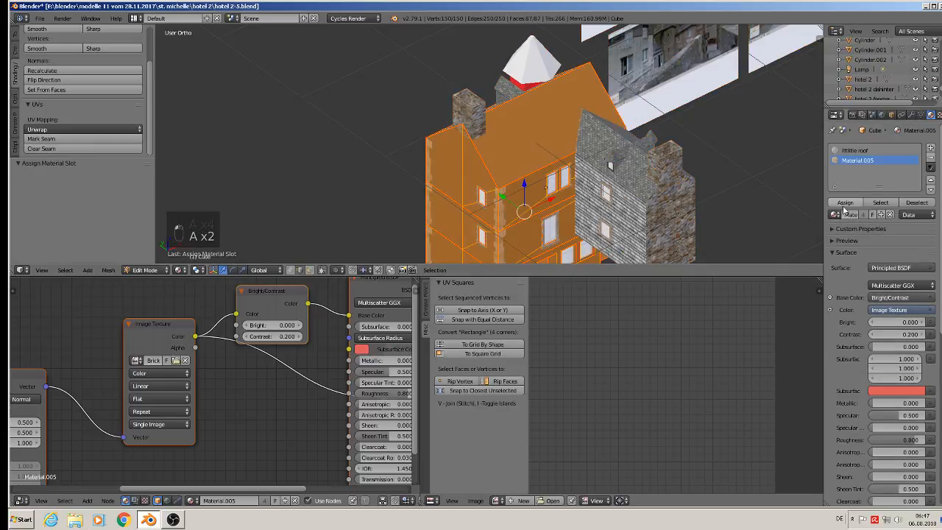
# - Unwrap the entire building mesh along its marked seams and check the stone texture on the gable end
pyautogui.press('u')
pyautogui.click(424, 164)
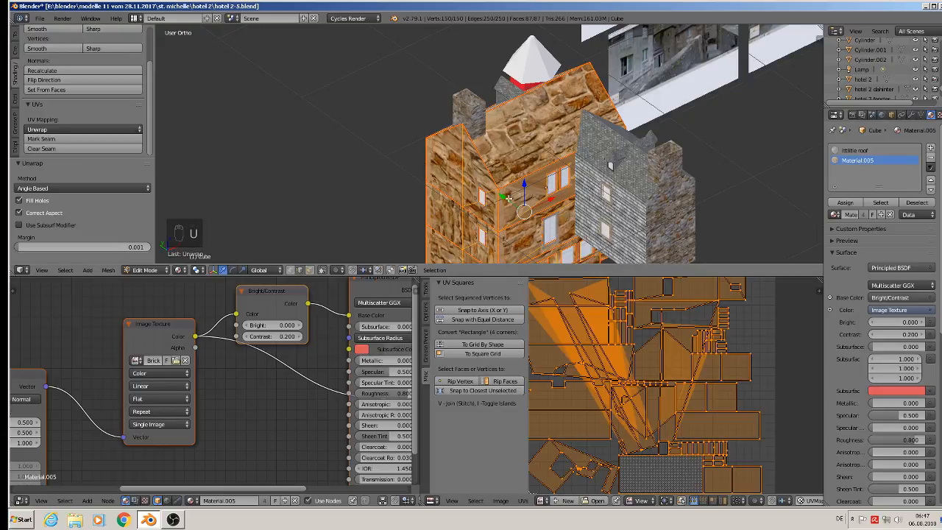
pyautogui.moveTo(508, 171); pyautogui.dragTo(676, 52, button='middle')
pyautogui.scroll(-2, 581, 137)
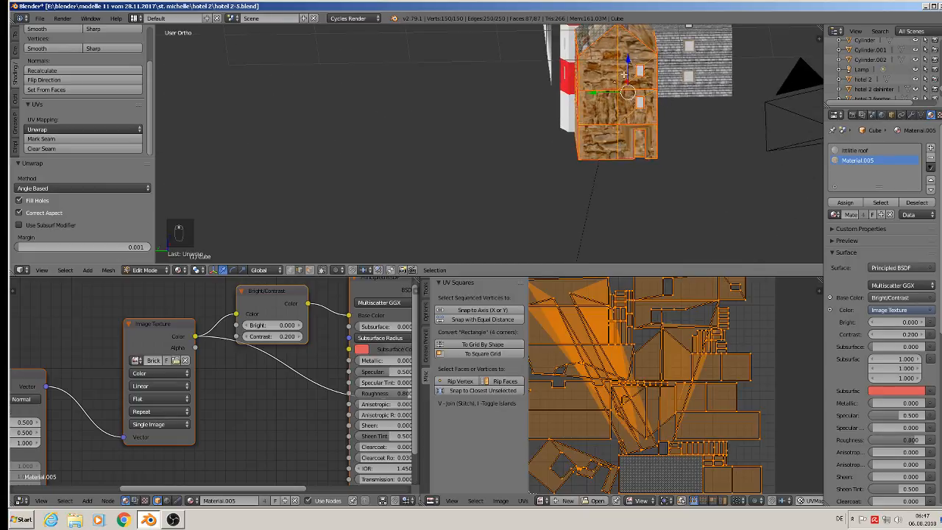
# - Select the three upper faces of the left gable wall in face mode, project their UVs from the left view and scale them by 7.059
pyautogui.keyDown('shift'); pyautogui.moveTo(624, 80); pyautogui.dragTo(611, 156, button='middle'); pyautogui.keyUp('shift')
pyautogui.rightClick(593, 136)
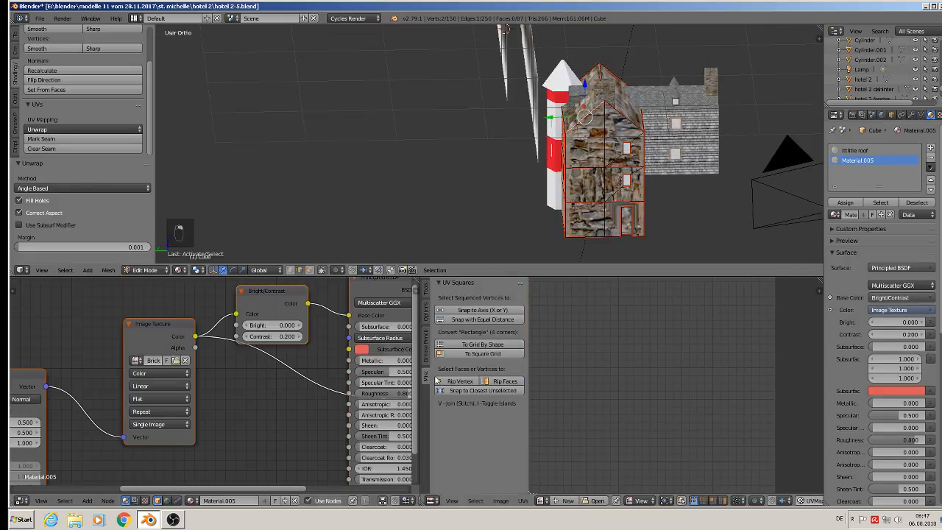
pyautogui.click(310, 271)
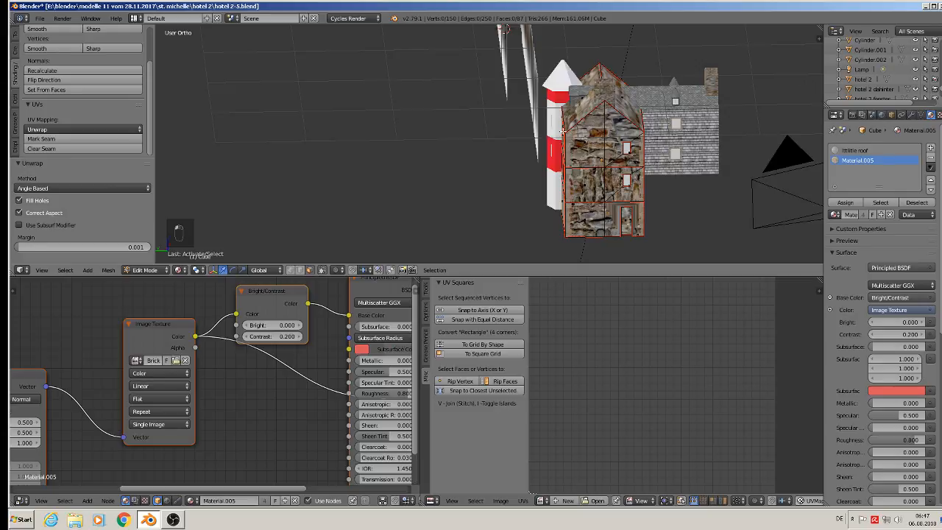
pyautogui.rightClick(564, 132)
pyautogui.keyDown('shift'); pyautogui.rightClick(635, 137); pyautogui.keyUp('shift')
pyautogui.keyDown('shift'); pyautogui.rightClick(639, 158); pyautogui.keyUp('shift')
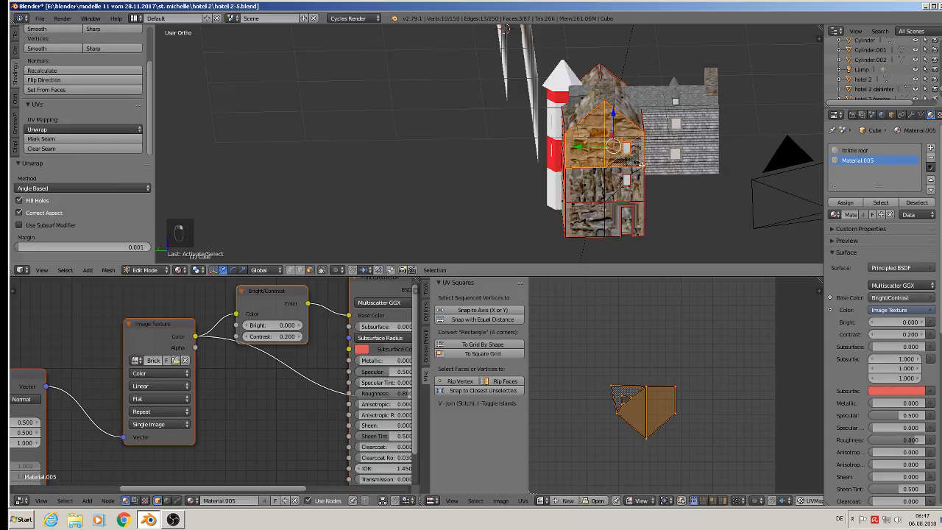
pyautogui.press('KP_1')
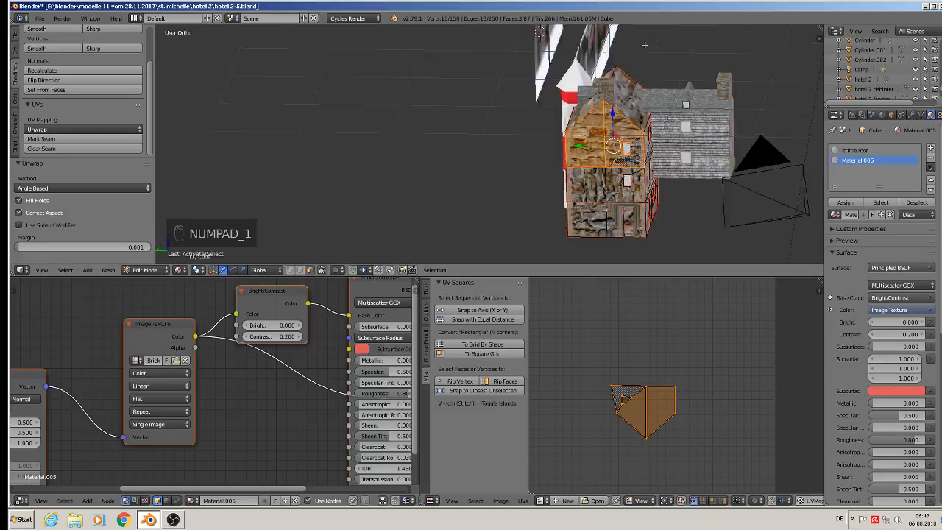
pyautogui.press('KP_3')
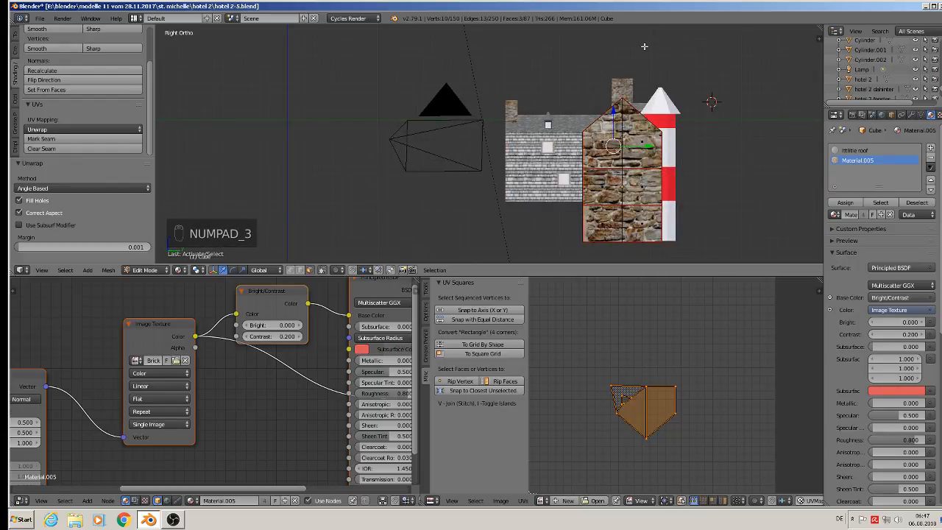
pyautogui.press('ctrl+KP_3')
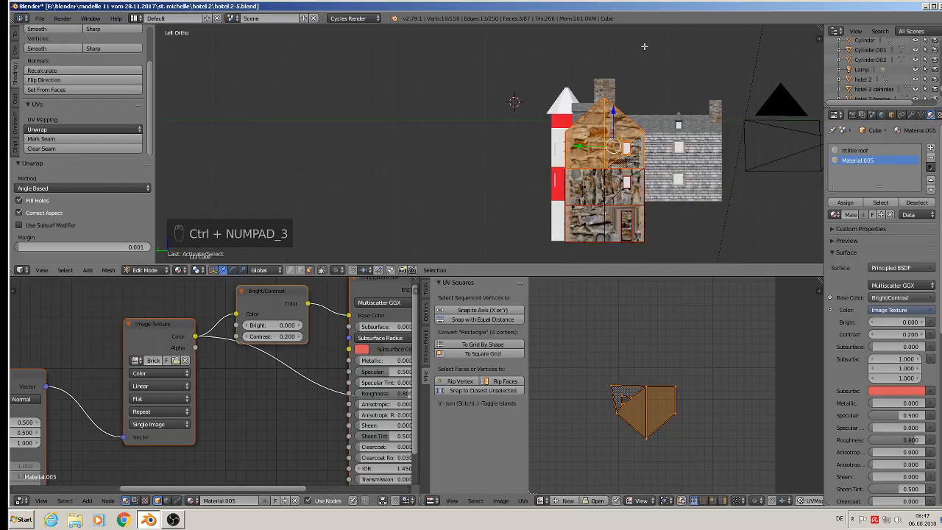
pyautogui.press('u')
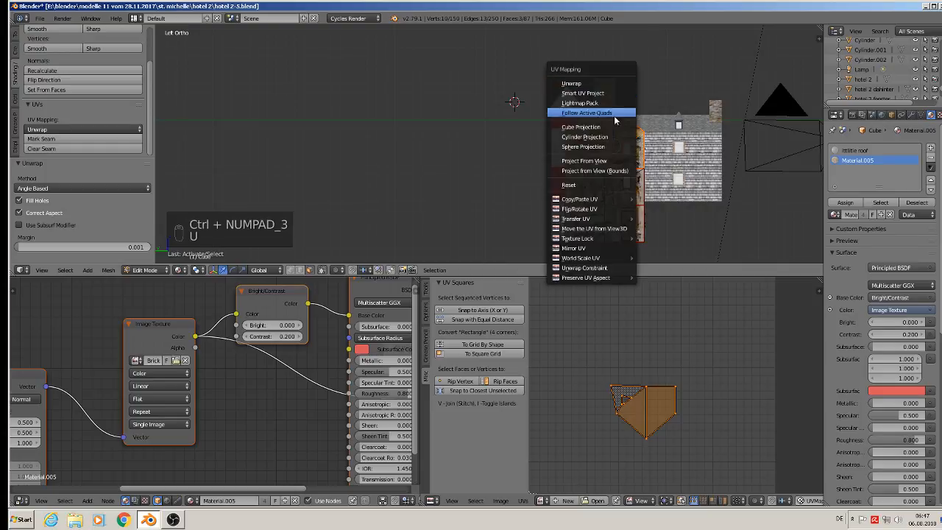
pyautogui.click(624, 157)
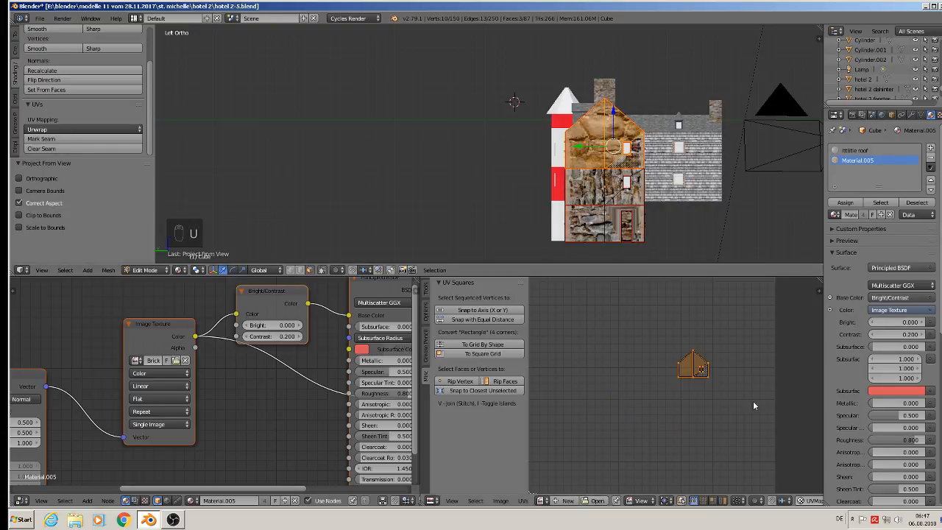
pyautogui.press('s')
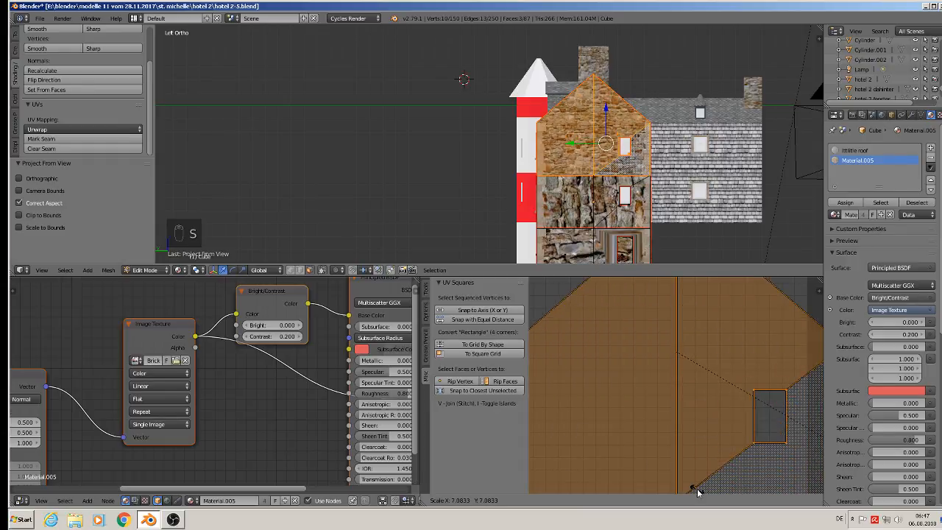
pyautogui.click(695, 490)
# - Project the UVs of the gable wall's three middle-storey faces from the left view and scale them by 4.613
pyautogui.rightClick(577, 207)
pyautogui.keyDown('shift'); pyautogui.rightClick(609, 197); pyautogui.keyUp('shift')
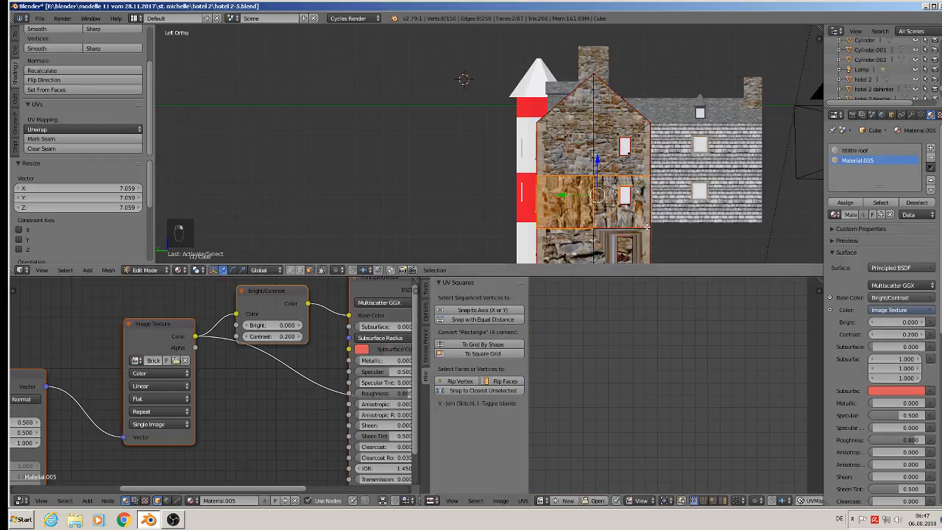
pyautogui.keyDown('shift'); pyautogui.rightClick(637, 219); pyautogui.keyUp('shift')
pyautogui.press('u')
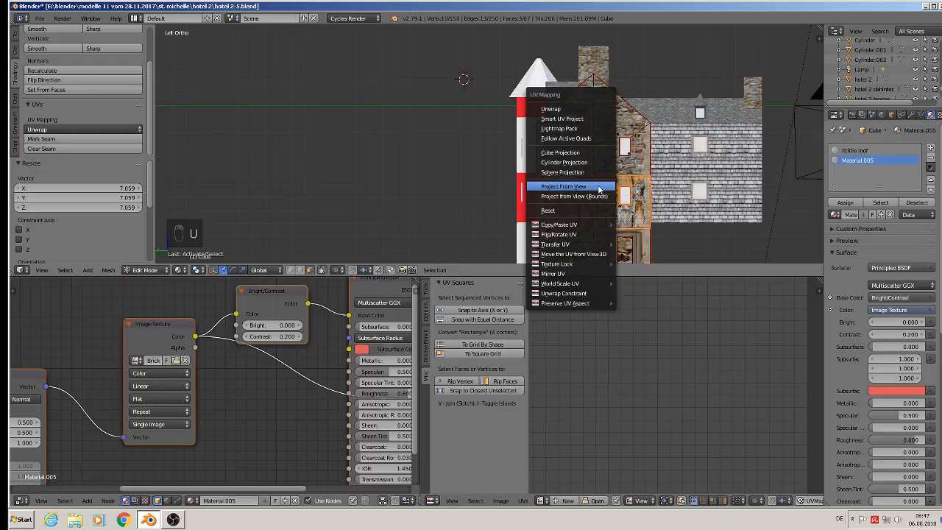
pyautogui.click(598, 185)
pyautogui.press('s')
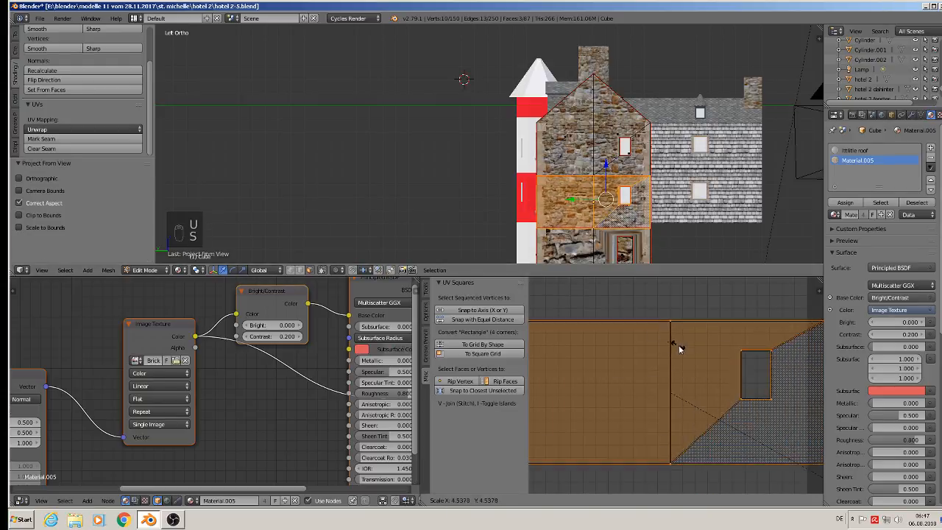
pyautogui.click(679, 343)
# - Project the UVs of the gable wall's two ground-floor faces around the door from the left view and scale them up about 5 times
pyautogui.keyDown('shift'); pyautogui.moveTo(616, 207); pyautogui.dragTo(546, 126, button='middle'); pyautogui.keyUp('shift')
pyautogui.rightClick(502, 179)
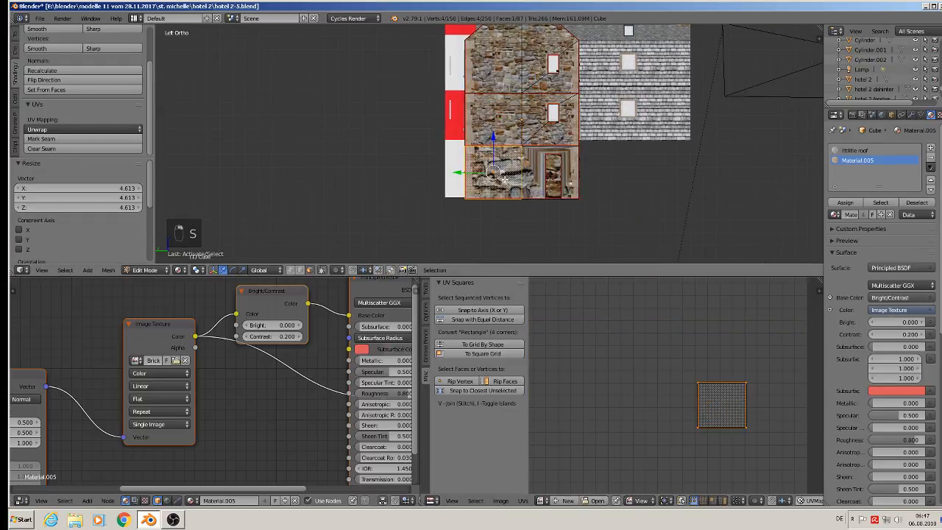
pyautogui.keyDown('shift'); pyautogui.rightClick(540, 178); pyautogui.keyUp('shift')
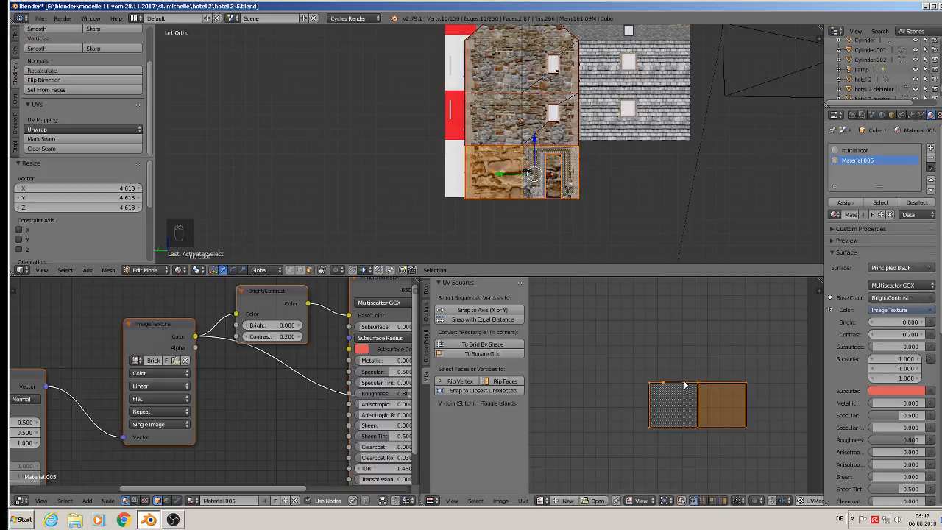
pyautogui.press('u')
pyautogui.press('u')
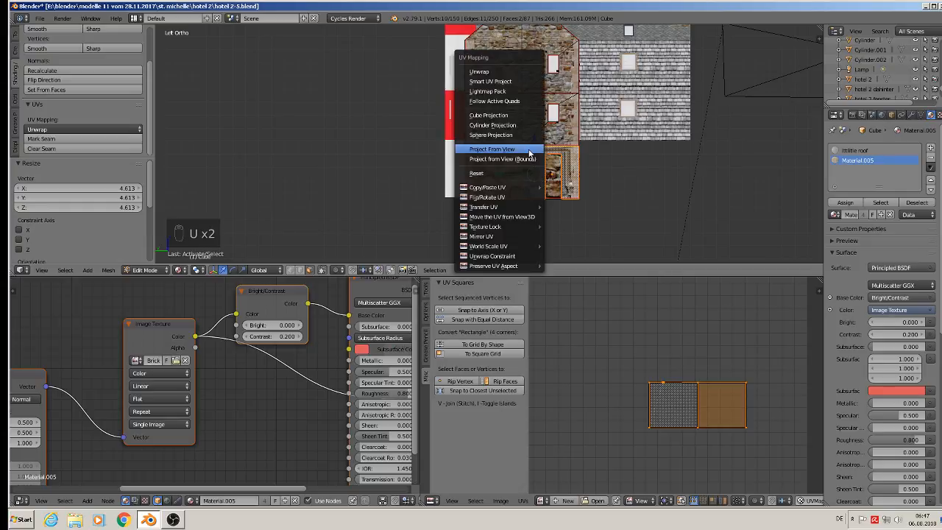
pyautogui.click(529, 153)
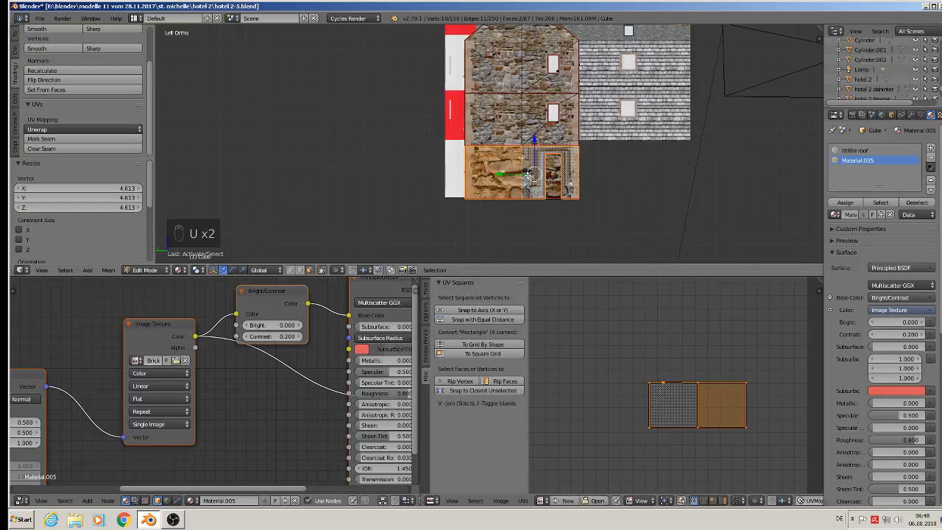
pyautogui.press('u')
pyautogui.click(508, 175)
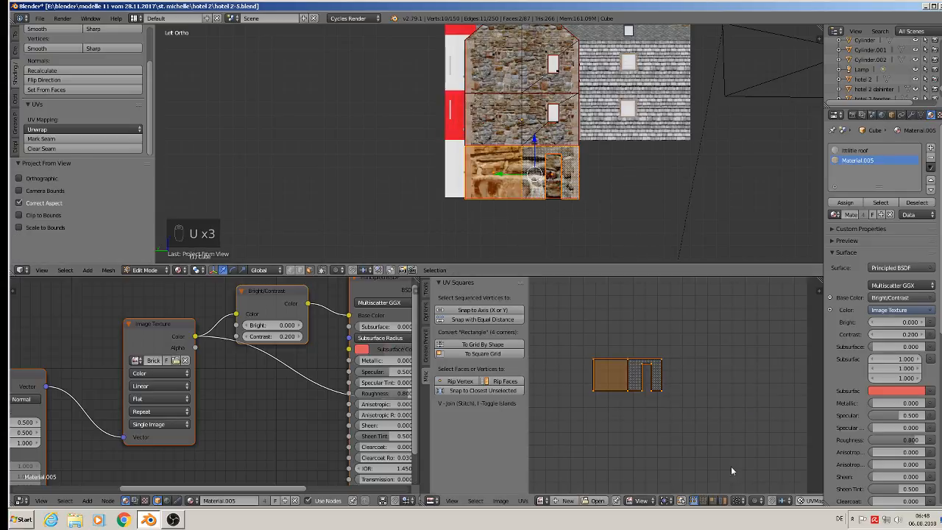
pyautogui.press('s')
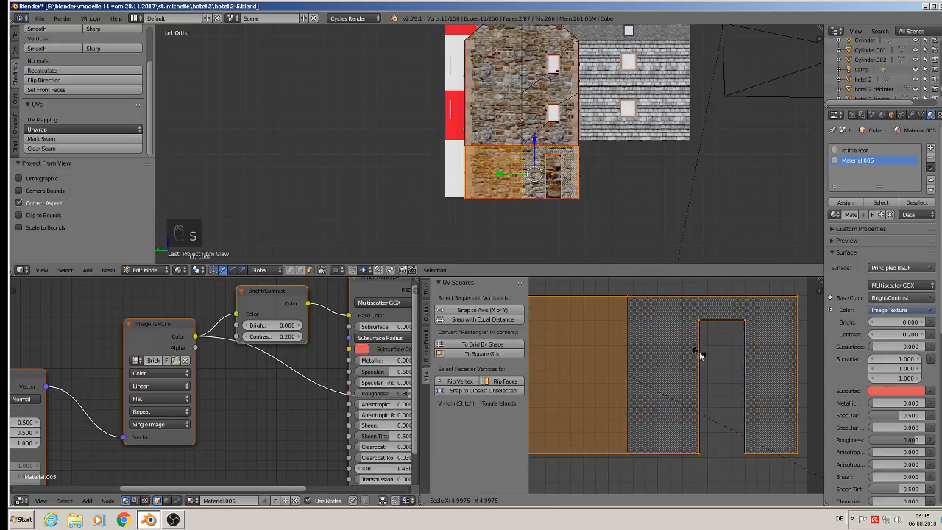
pyautogui.click(683, 341)
# - Leave Edit Mode and examine the stone texture on the building's right and front walls
pyautogui.press('Tab')
pyautogui.moveTo(560, 177); pyautogui.dragTo(650, 163, button='middle')
pyautogui.moveTo(537, 131); pyautogui.dragTo(637, 145, button='middle')
pyautogui.press('KP_3')
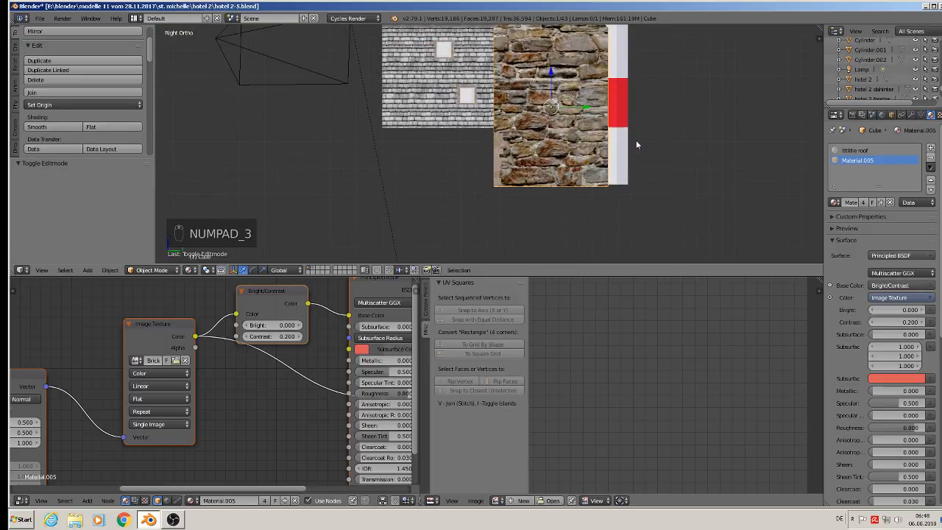
pyautogui.press('KP_1')
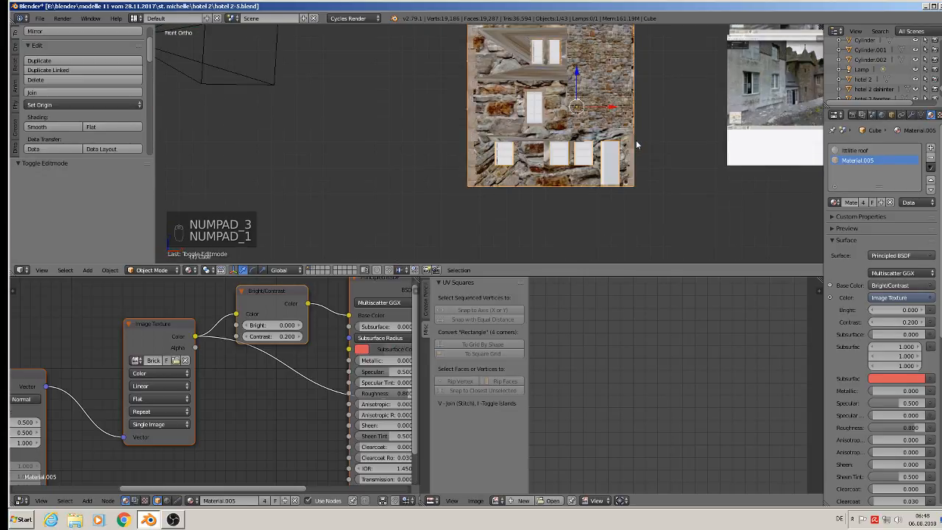
pyautogui.keyDown('shift'); pyautogui.moveTo(544, 32); pyautogui.dragTo(581, 211, button='middle'); pyautogui.keyUp('shift')
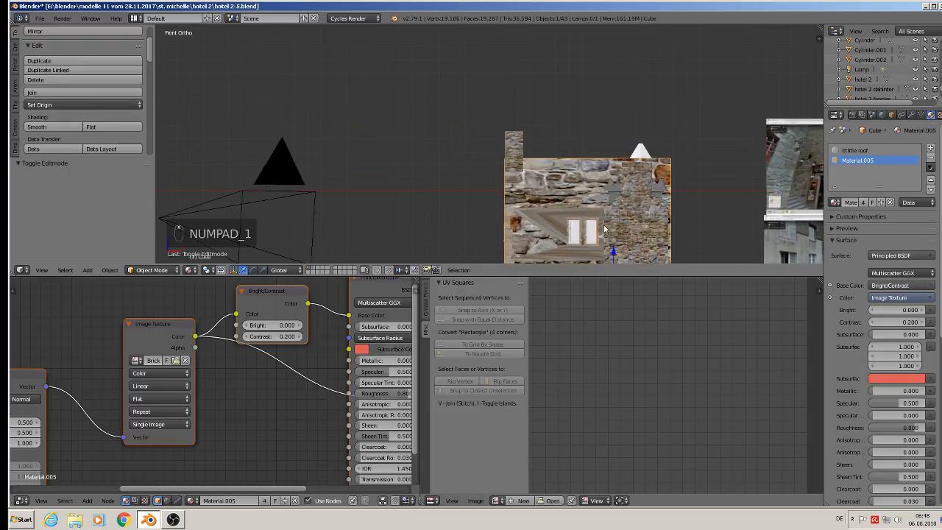
pyautogui.keyDown('shift'); pyautogui.moveTo(643, 253); pyautogui.dragTo(640, 156, button='middle'); pyautogui.keyUp('shift')
pyautogui.moveTo(636, 104); pyautogui.dragTo(661, 131, button='middle')
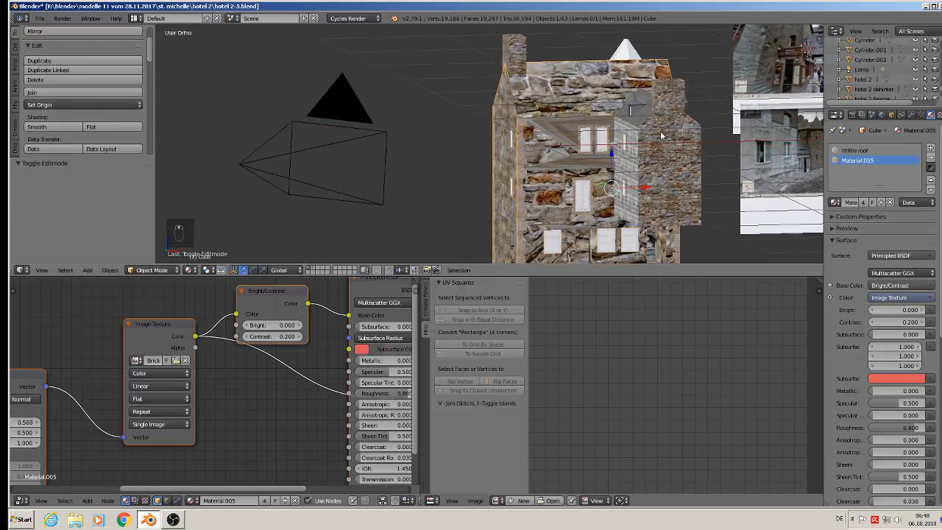
# - In Edit Mode, project the UVs of the front wall's double-window storey from the front view and scale them by 4.061
pyautogui.press('KP_1')
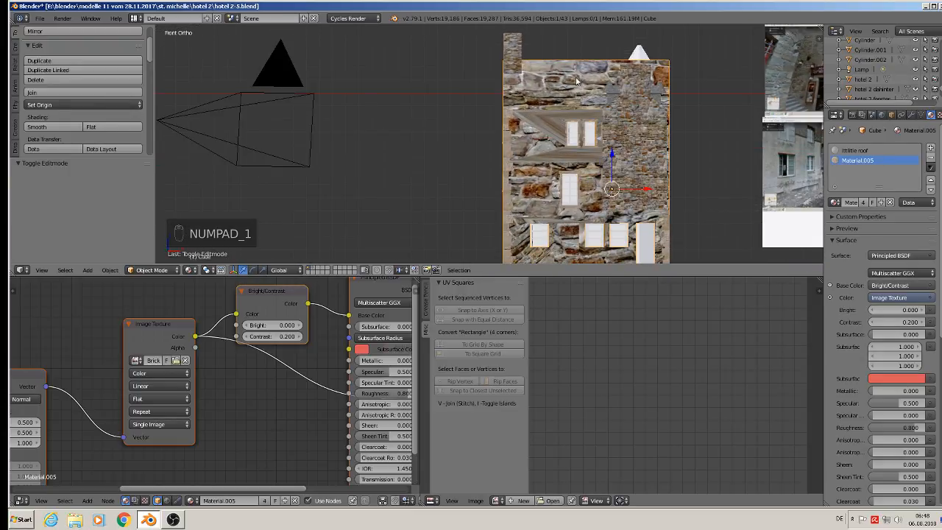
pyautogui.press('Tab')
pyautogui.rightClick(544, 131)
pyautogui.keyDown('shift'); pyautogui.rightClick(582, 160); pyautogui.keyUp('shift')
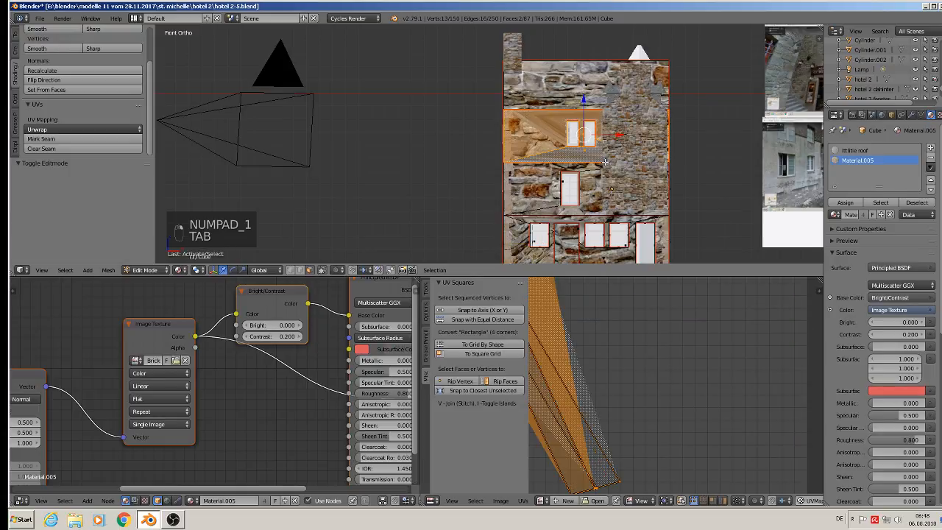
pyautogui.keyDown('shift'); pyautogui.moveTo(592, 165); pyautogui.dragTo(565, 112, button='middle'); pyautogui.keyUp('shift')
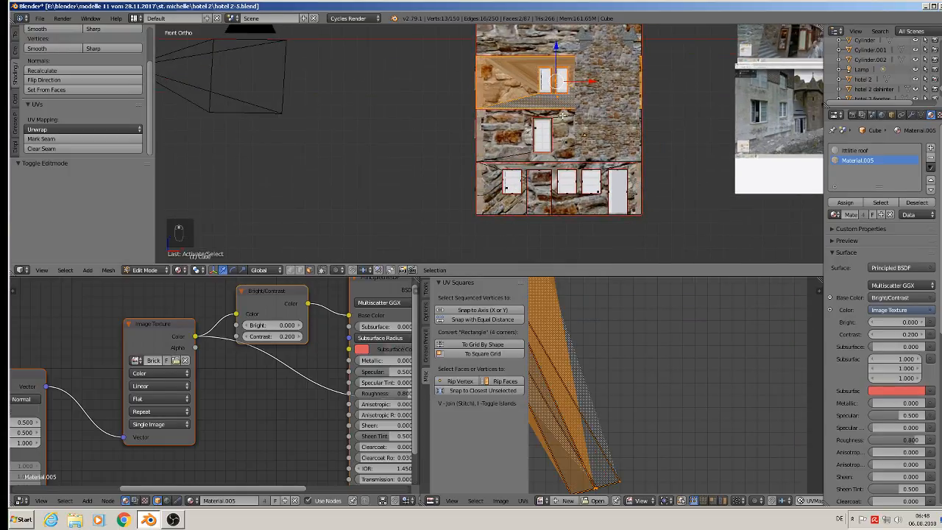
pyautogui.press('u')
pyautogui.click(564, 117)
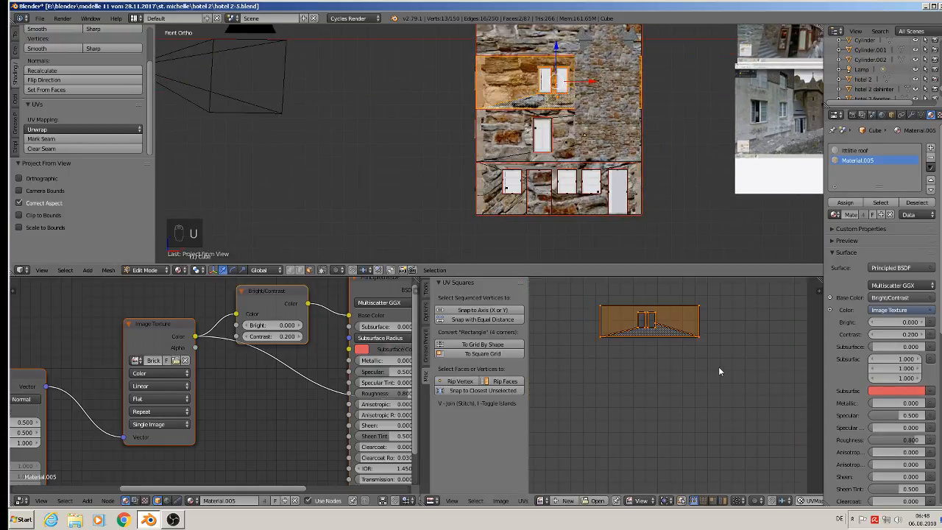
pyautogui.press('s')
pyautogui.click(667, 453)
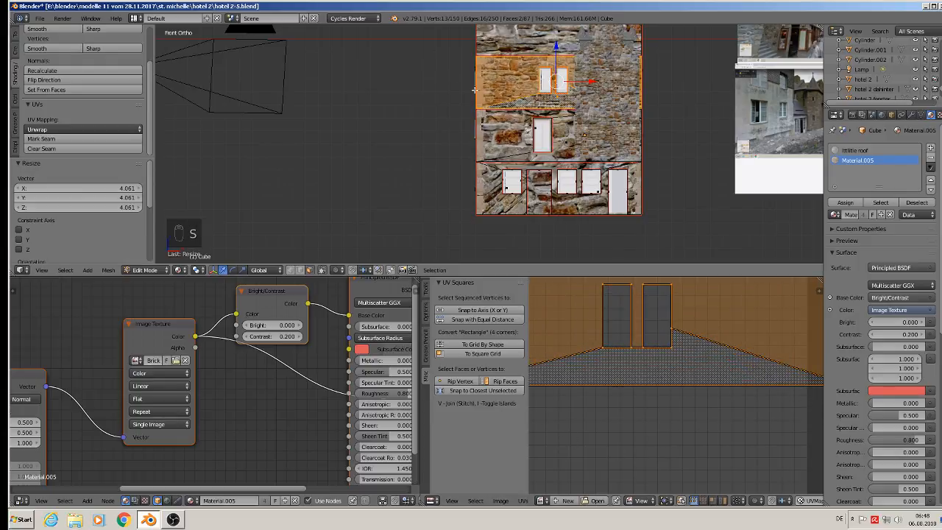
# - Project the UVs of the front wall's single-window storey from the front view and scale them by 3.342
pyautogui.rightClick(546, 143)
pyautogui.rightClick(509, 130)
pyautogui.keyDown('shift'); pyautogui.rightClick(572, 148); pyautogui.keyUp('shift')
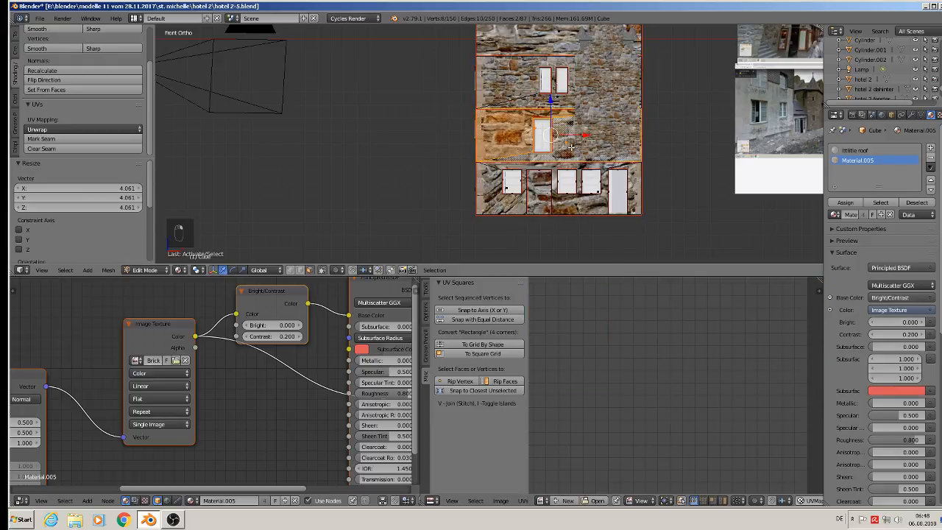
pyautogui.press('u')
pyautogui.click(538, 149)
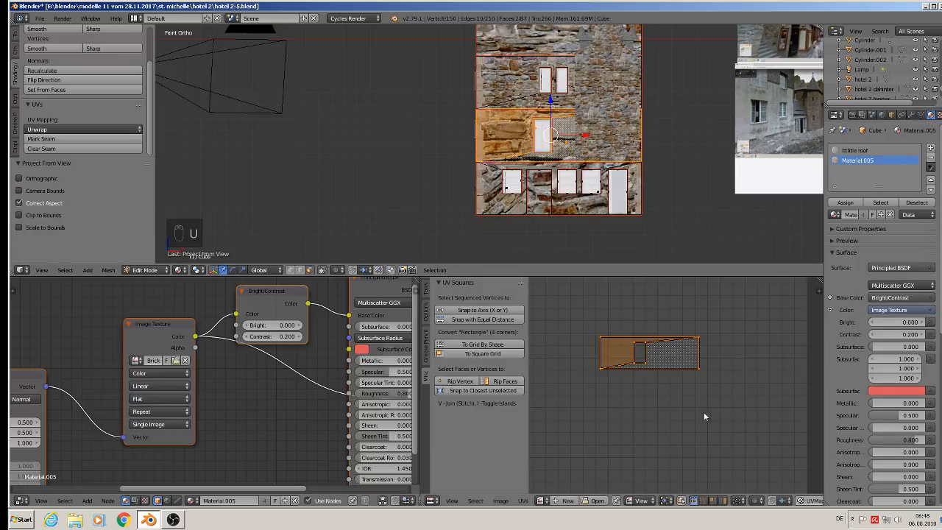
pyautogui.press('s')
pyautogui.click(593, 477)
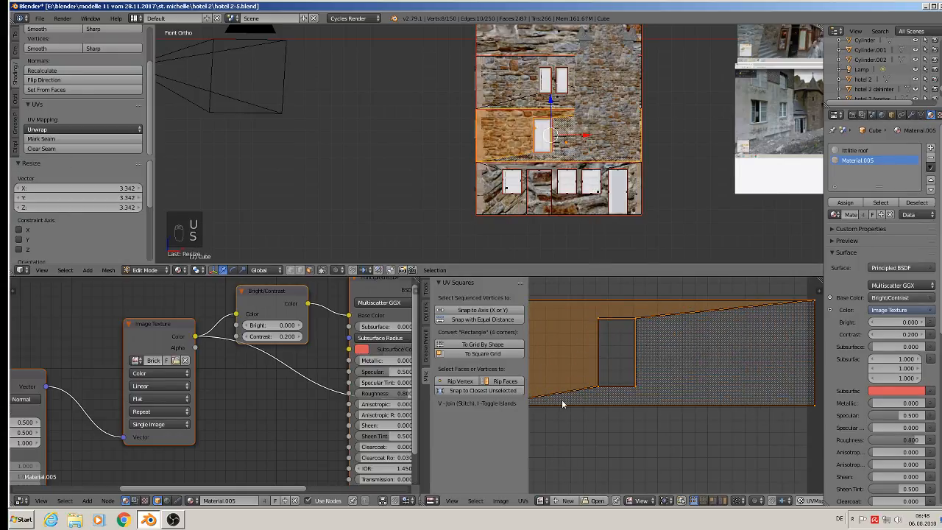
# - Project the UVs of the front wall's three ground-floor faces from the front view, scale them up about 4 times and deselect everything
pyautogui.rightClick(493, 208)
pyautogui.keyDown('shift'); pyautogui.rightClick(578, 203); pyautogui.keyUp('shift')
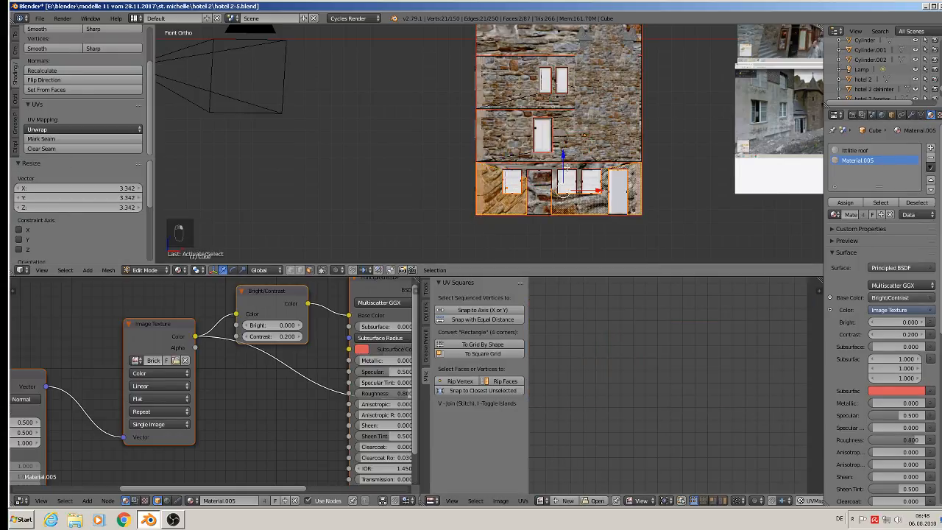
pyautogui.keyDown('shift'); pyautogui.rightClick(637, 197); pyautogui.keyUp('shift')
pyautogui.press('u')
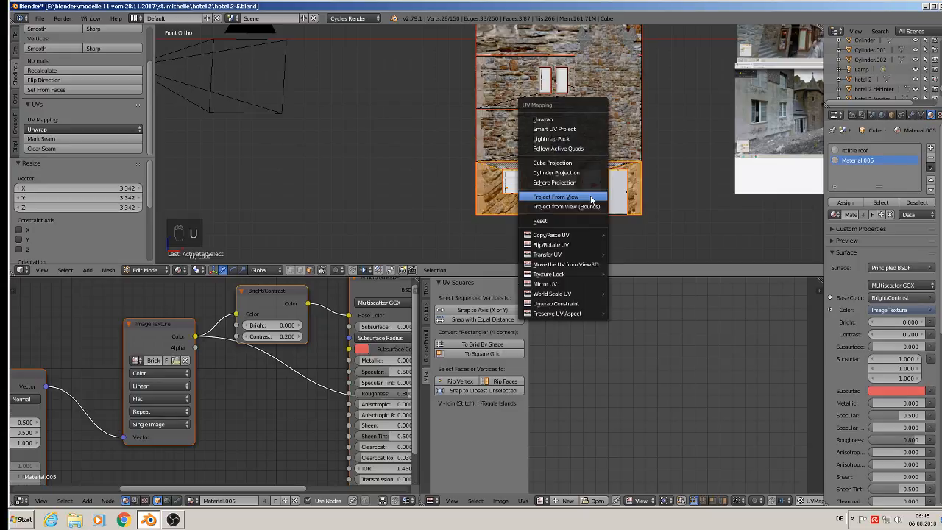
pyautogui.click(588, 193)
pyautogui.press('s')
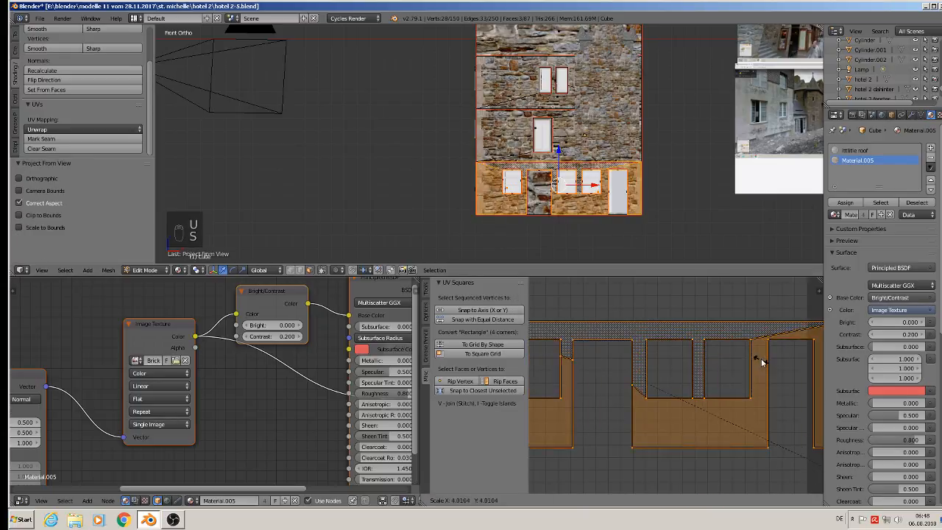
pyautogui.click(761, 358)
pyautogui.press('a')
pyautogui.scroll(-3, 581, 86)
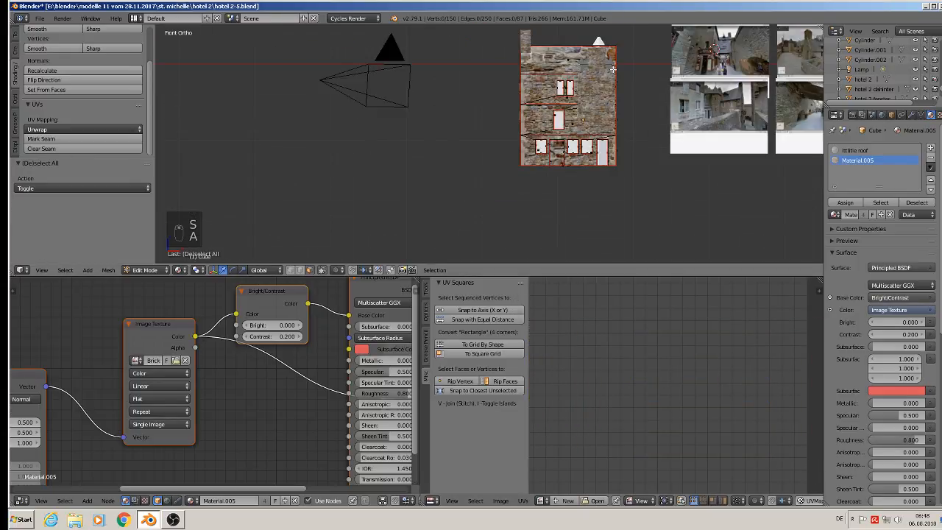
pyautogui.moveTo(581, 87); pyautogui.dragTo(582, 132, button='middle')
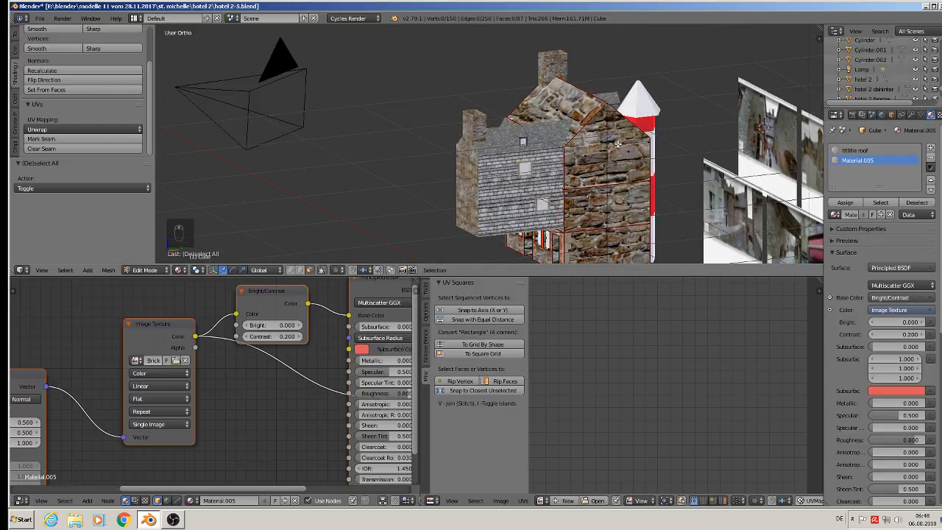
# - Project the UVs of the back wall's upper double-window storey from the back view and scale them by 3.465
pyautogui.moveTo(650, 157); pyautogui.dragTo(566, 191, button='middle')
pyautogui.scroll(-1, 519, 173)
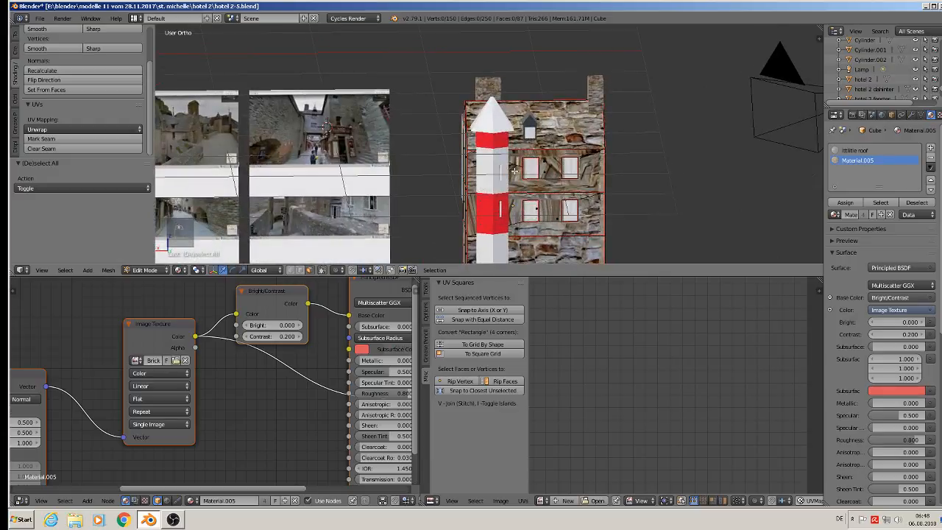
pyautogui.press('KP_1')
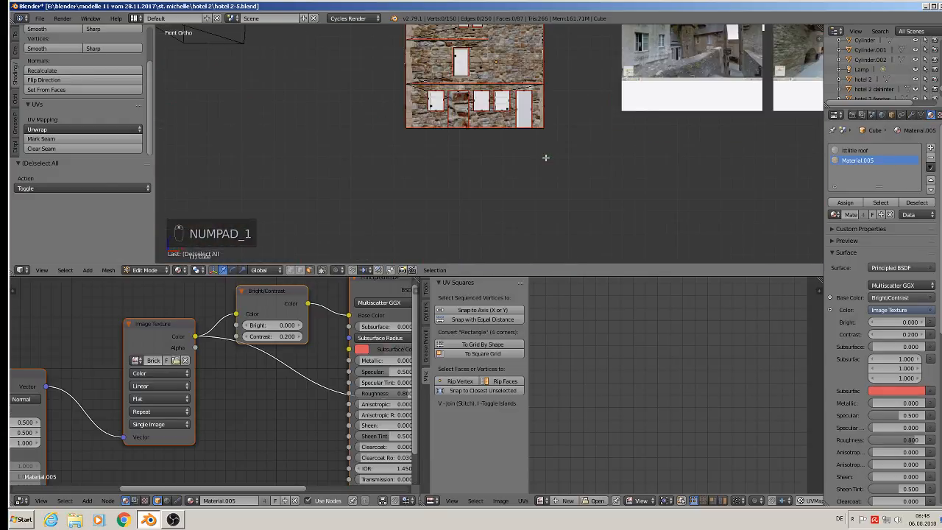
pyautogui.press('ctrl+KP_1')
pyautogui.keyDown('shift'); pyautogui.moveTo(541, 175); pyautogui.dragTo(528, 313, button='middle'); pyautogui.keyUp('shift')
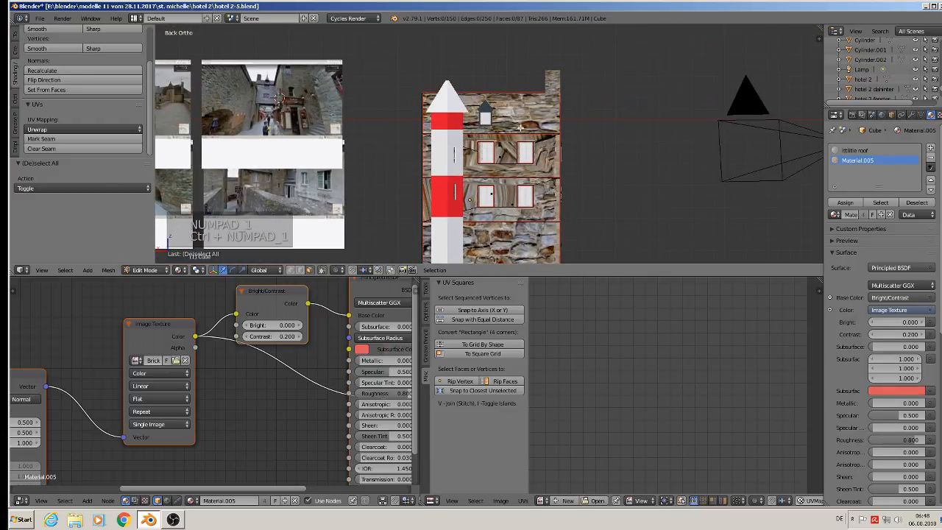
pyautogui.rightClick(523, 149)
pyautogui.scroll(1, 523, 169)
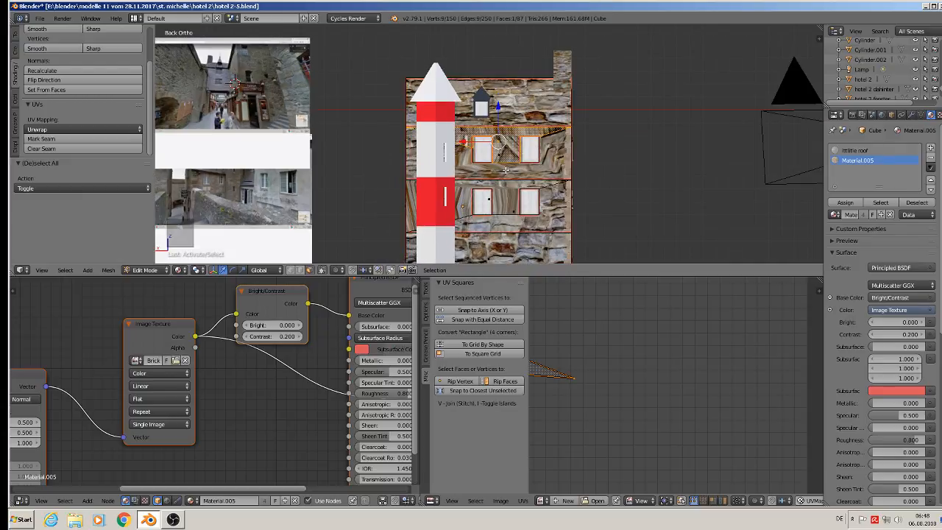
pyautogui.keyDown('shift'); pyautogui.rightClick(524, 189); pyautogui.keyUp('shift')
pyautogui.press('u')
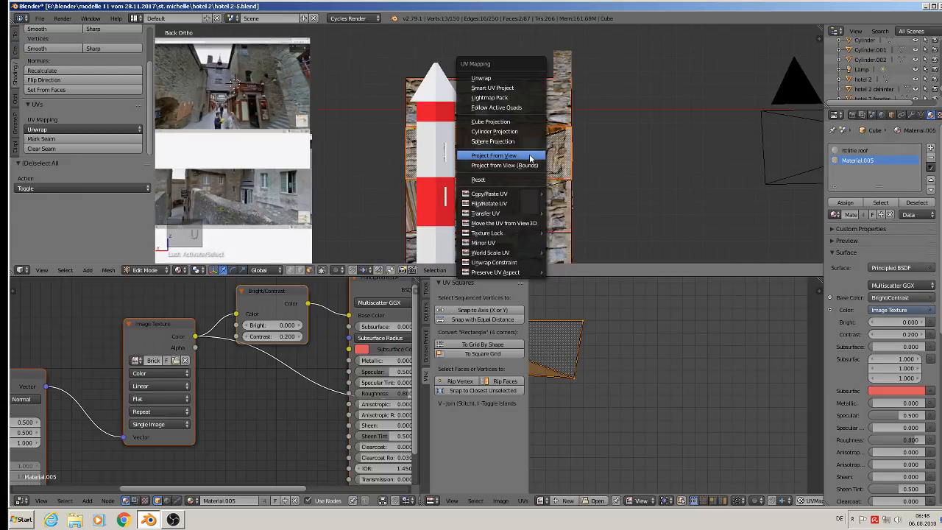
pyautogui.click(530, 157)
pyautogui.press('s')
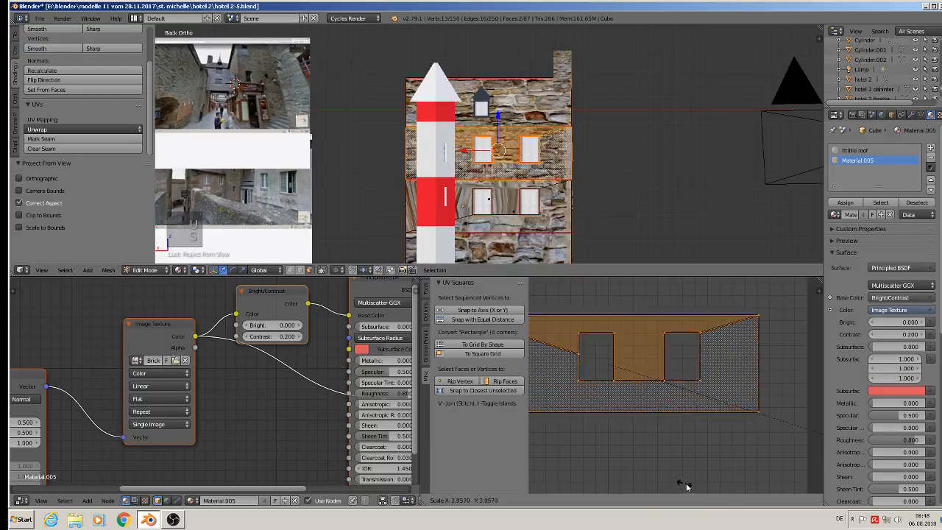
pyautogui.click(686, 487)
# - Project the UVs of the back wall's lower double-window storey from the back view and scale them by 2.785
pyautogui.rightClick(530, 223)
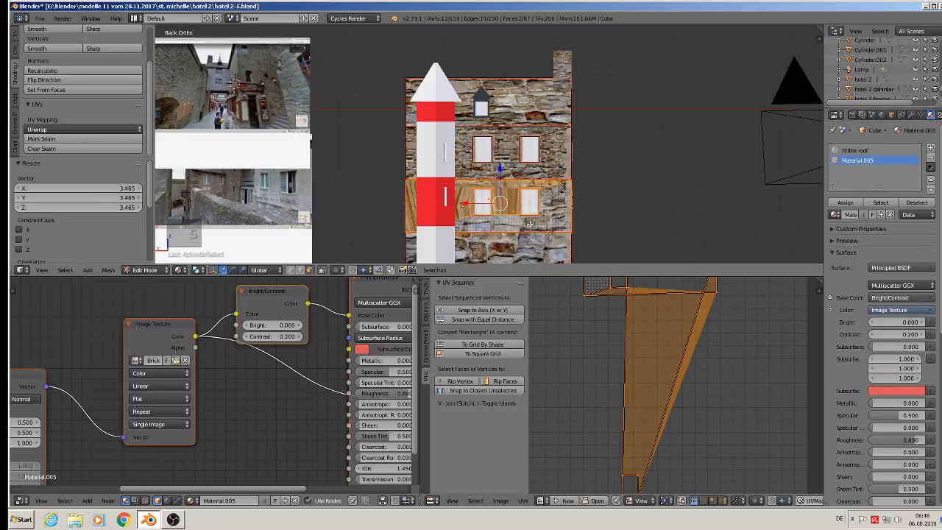
pyautogui.keyDown('shift'); pyautogui.moveTo(546, 241); pyautogui.dragTo(535, 167, button='middle'); pyautogui.keyUp('shift')
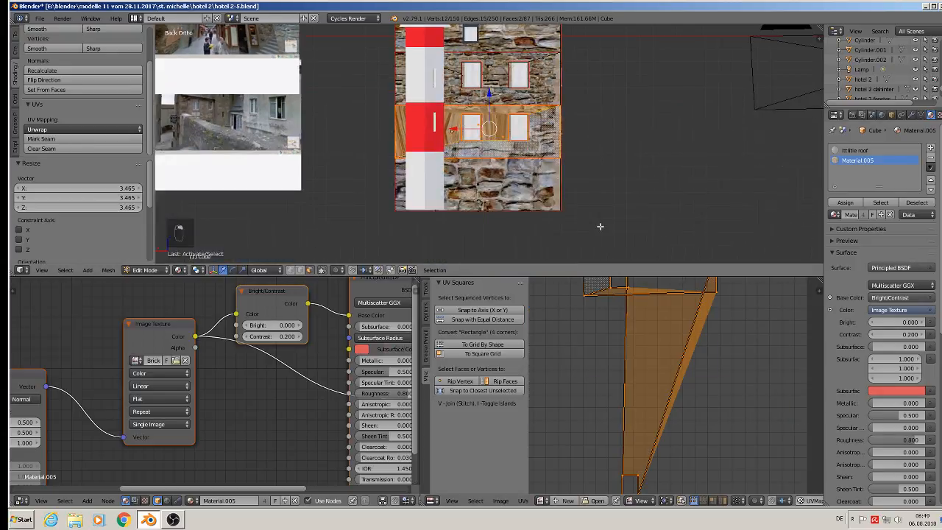
pyautogui.press('u')
pyautogui.click(505, 140)
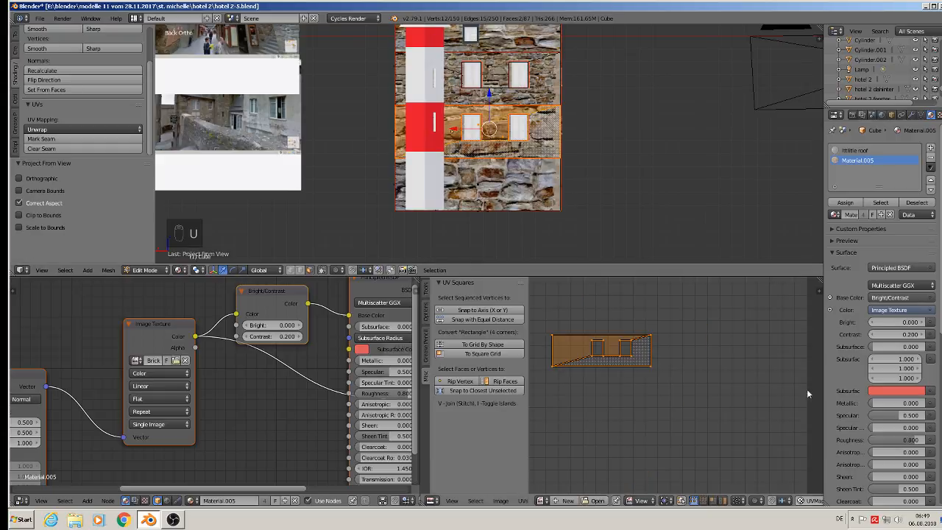
pyautogui.press('s')
pyautogui.click(744, 480)
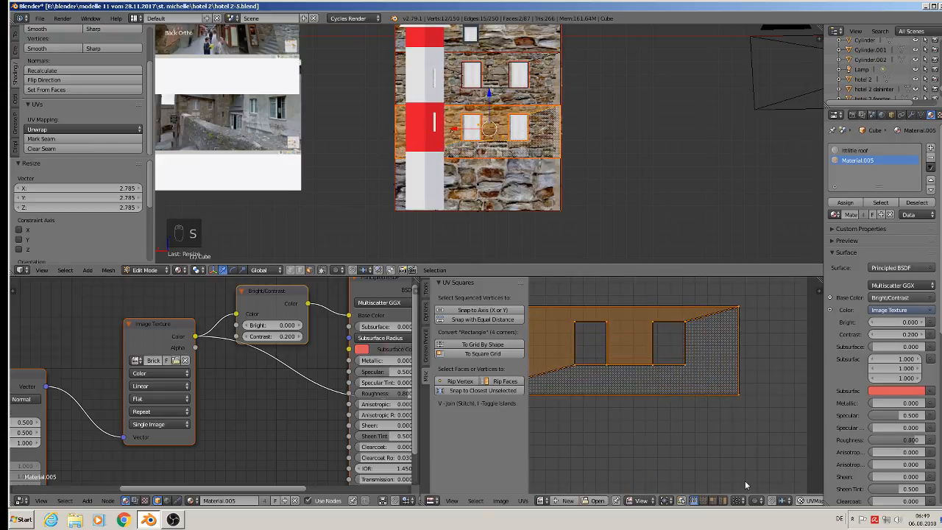
# - Scale up the UVs of the back wall's windowless bottom storey about 3.4 times and leave Edit Mode
pyautogui.rightClick(464, 187)
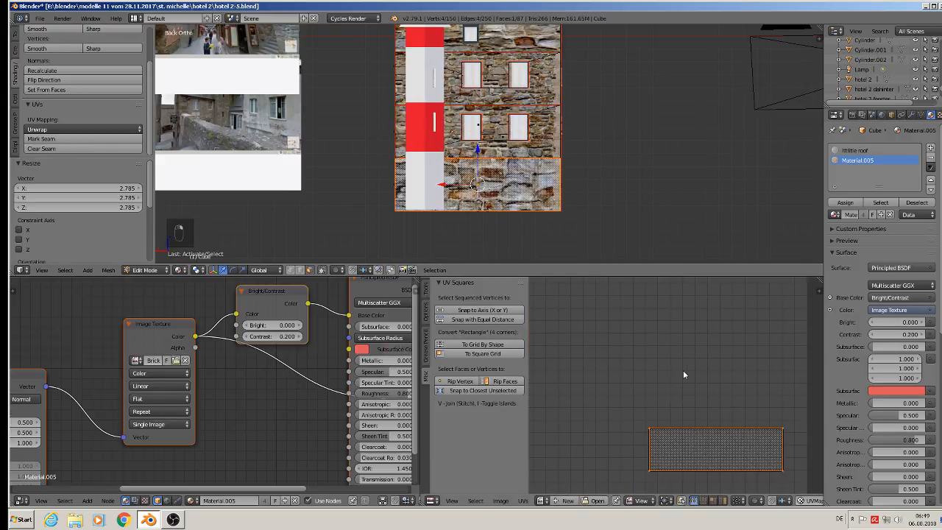
pyautogui.press('s')
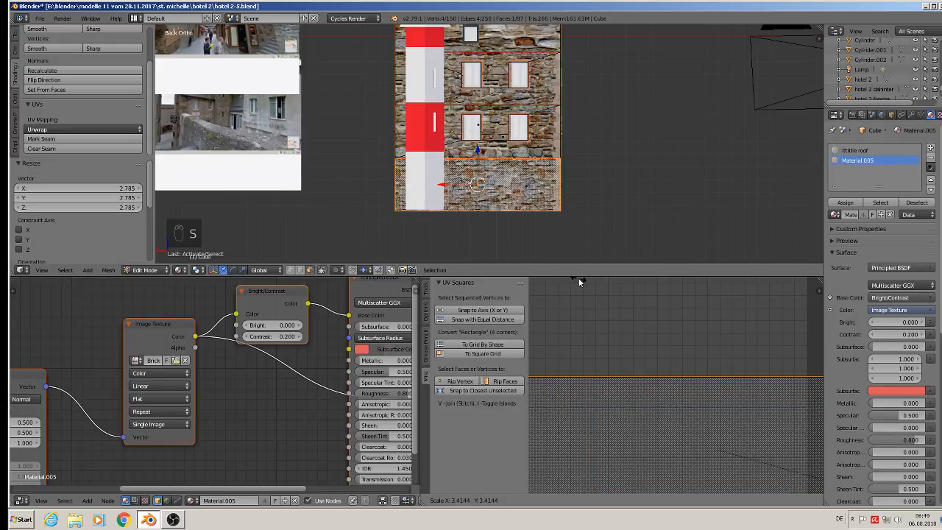
pyautogui.click(592, 288)
pyautogui.press('Tab')
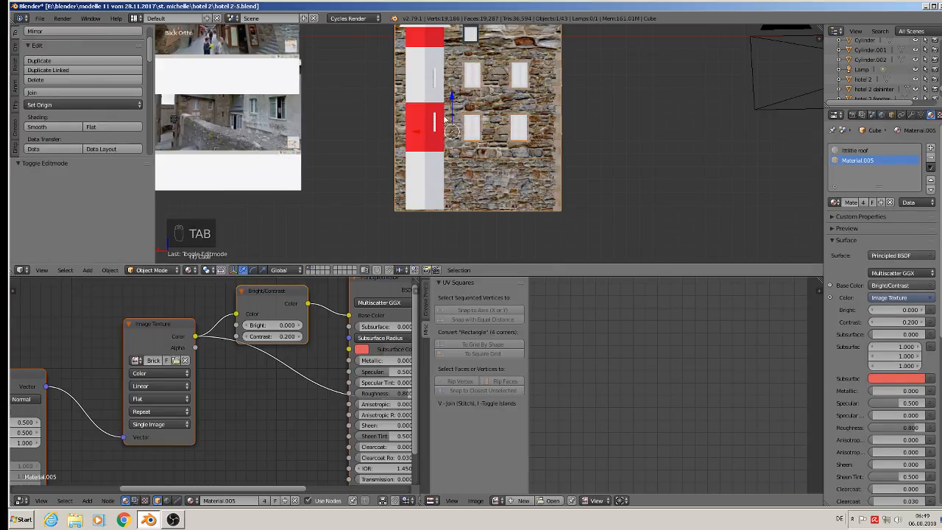
# - In Edit Mode, select both slopes of the main building's roof and assign them the existing roof tile material
pyautogui.moveTo(445, 118); pyautogui.dragTo(280, 174, button='middle')
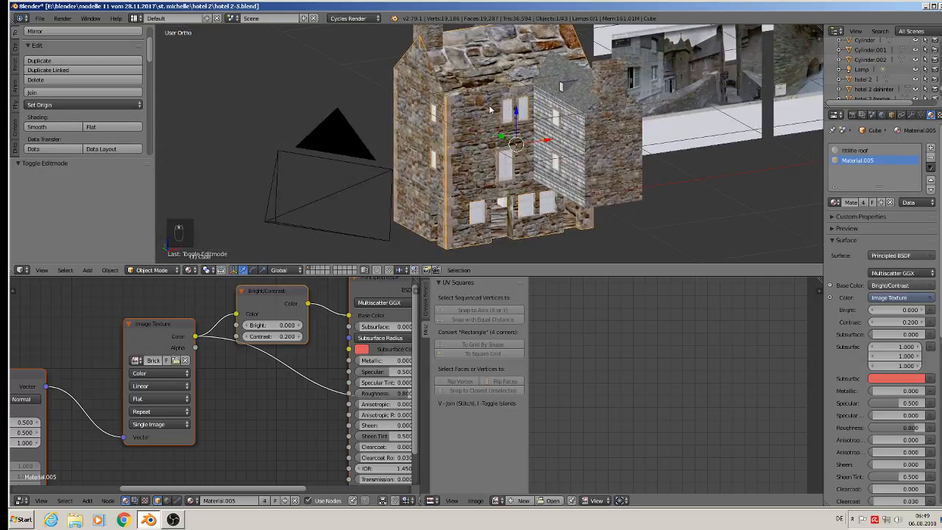
pyautogui.moveTo(490, 109); pyautogui.dragTo(540, 114, button='middle')
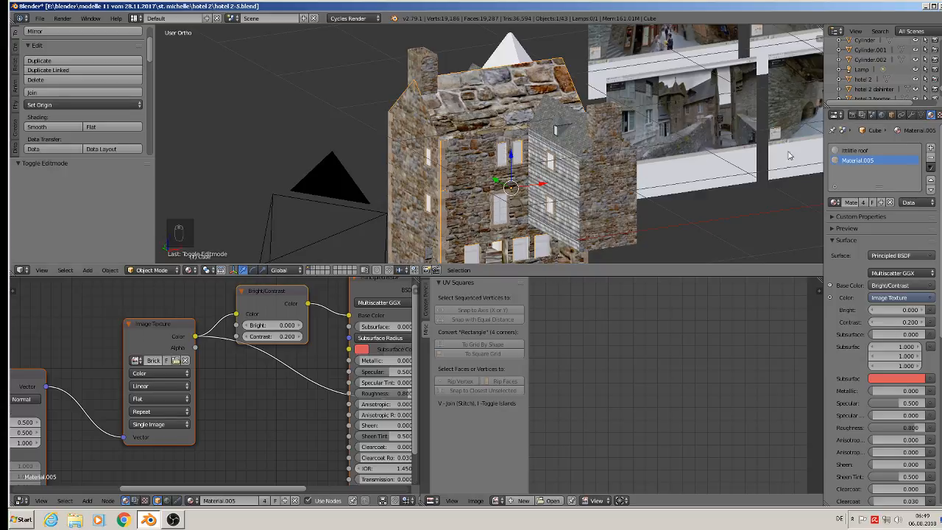
pyautogui.press('Tab')
pyautogui.rightClick(489, 108)
pyautogui.moveTo(490, 108); pyautogui.dragTo(564, 160, button='middle')
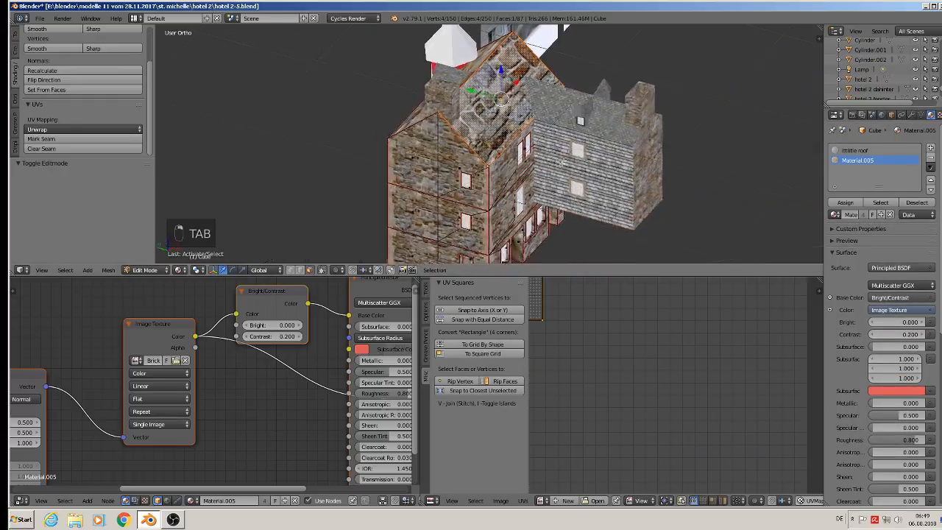
pyautogui.keyDown('shift'); pyautogui.rightClick(483, 59); pyautogui.keyUp('shift')
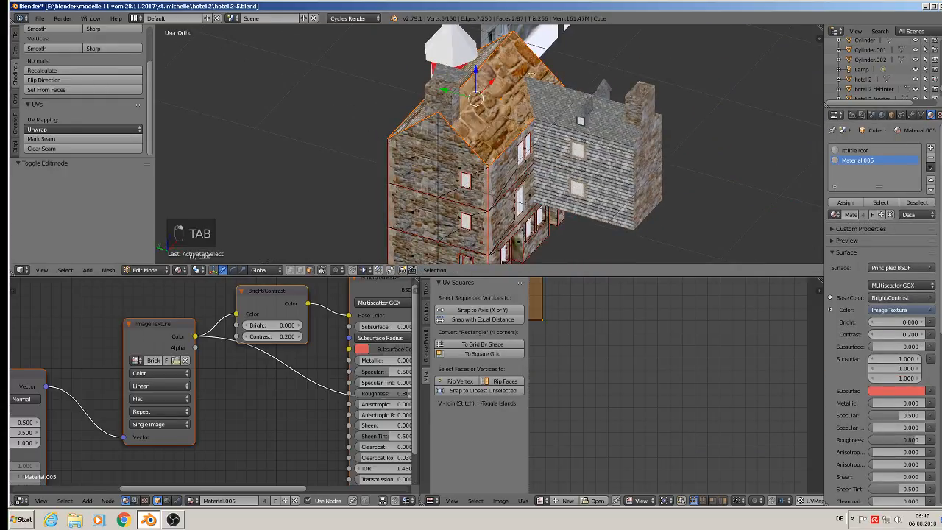
pyautogui.click(868, 153)
pyautogui.click(846, 203)
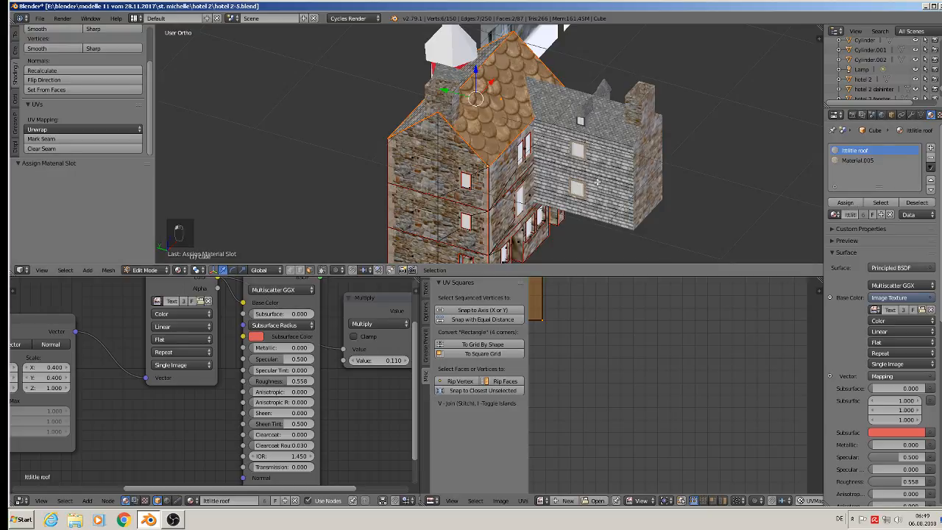
# - Scale the UVs of both main roof slopes by 4.286 so the tiles become smaller
pyautogui.moveTo(648, 147); pyautogui.dragTo(650, 258, button='middle')
pyautogui.press('s')
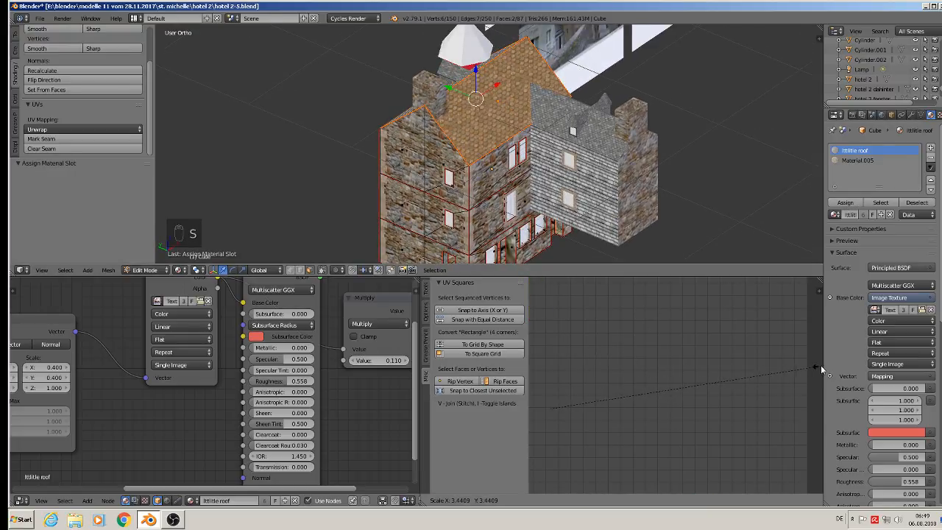
pyautogui.click(588, 345)
# - Rotate the UVs of the main roof's tower-side slope by 180° and deselect everything
pyautogui.moveTo(582, 221); pyautogui.dragTo(585, 166, button='middle')
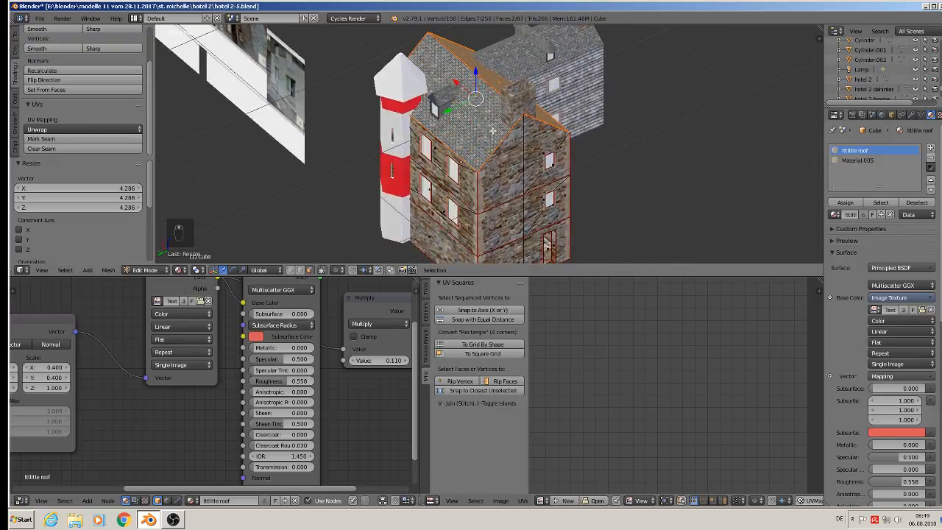
pyautogui.scroll(2, 492, 131)
pyautogui.rightClick(439, 97)
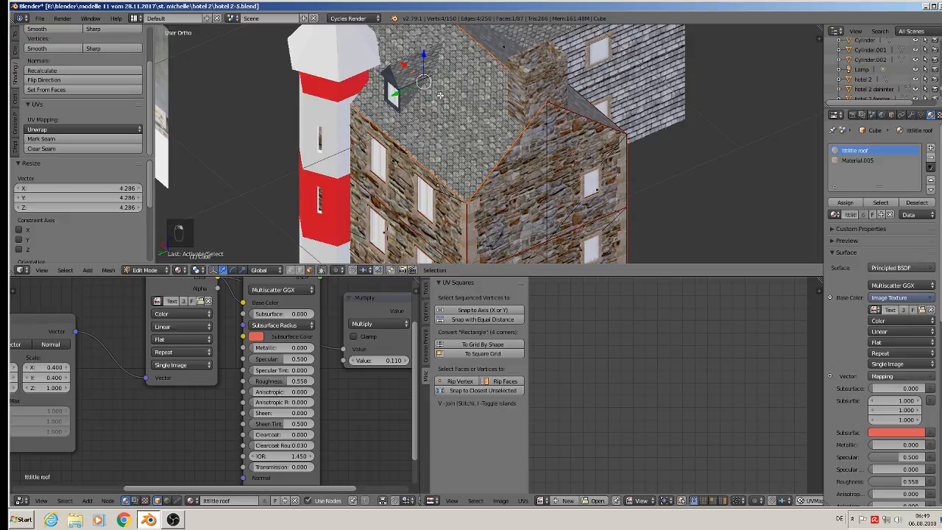
pyautogui.scroll(-5, 644, 362)
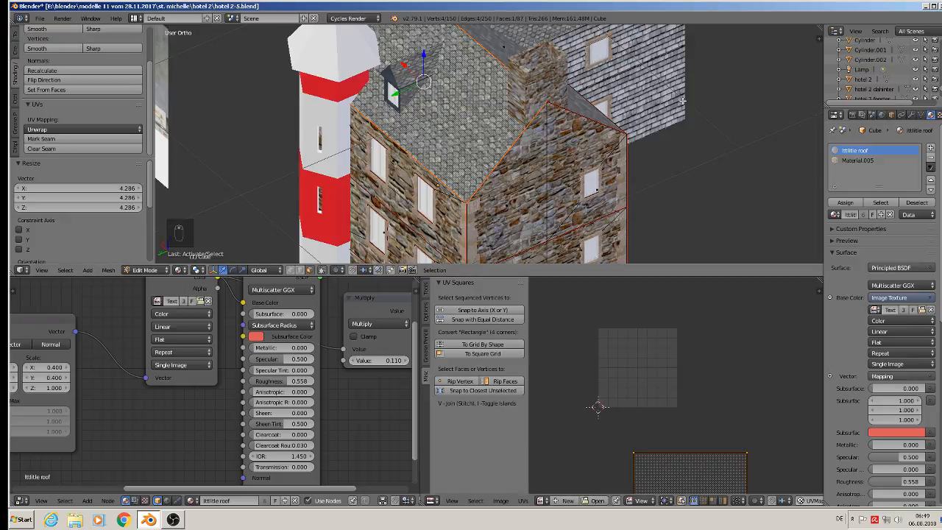
pyautogui.write('r180')
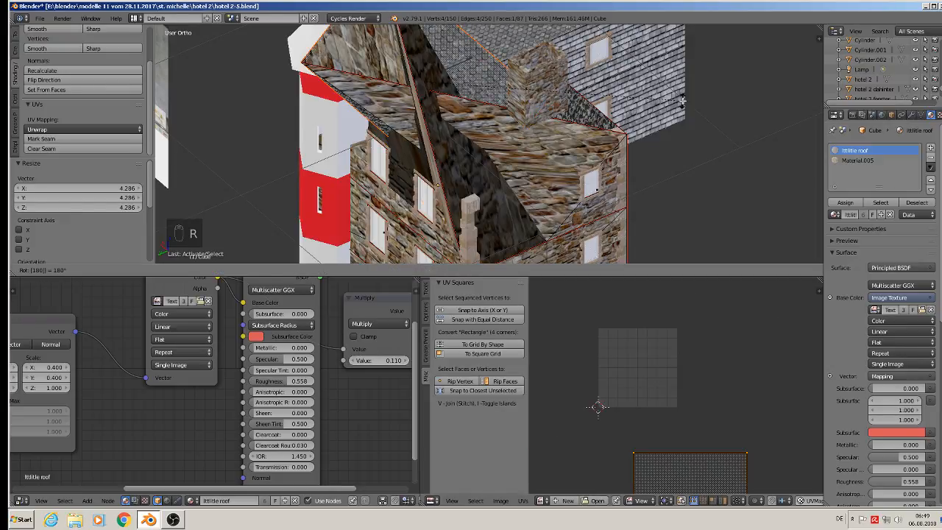
pyautogui.press('Return')
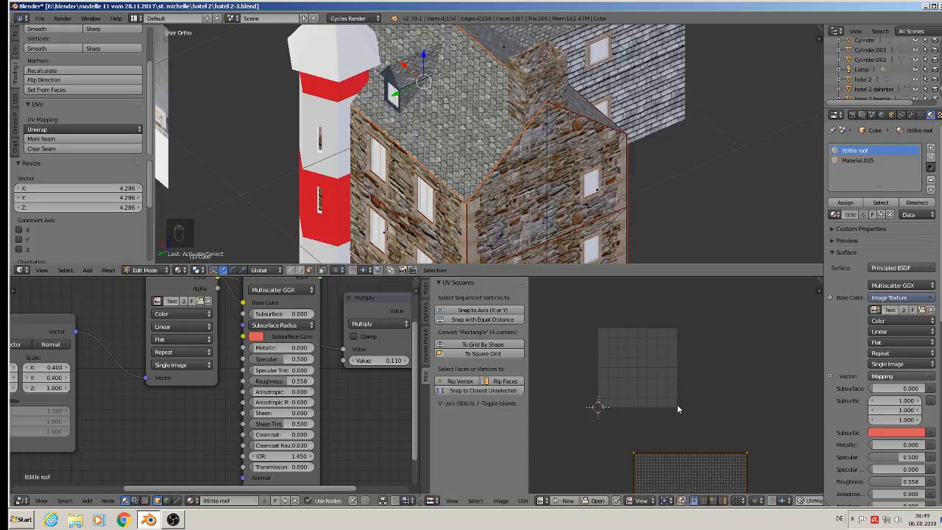
pyautogui.press('r')
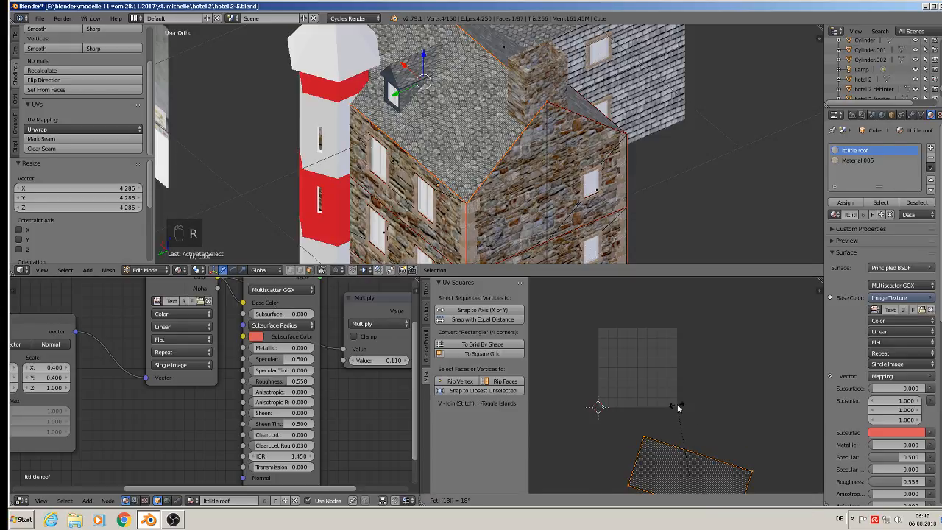
pyautogui.write('0')
pyautogui.press('Return')
pyautogui.press('a')
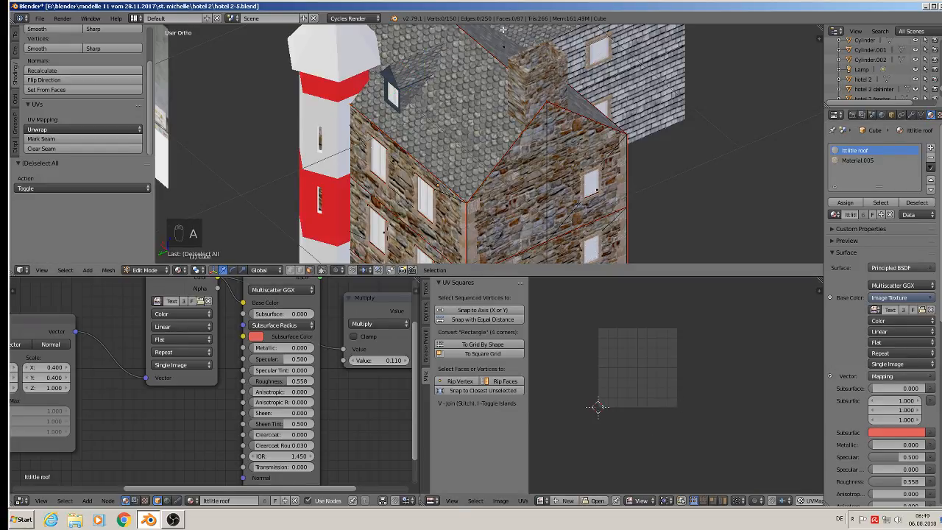
# - Leave Edit Mode, deselect all objects and save the file
pyautogui.scroll(-2, 504, 64)
pyautogui.press('a')
pyautogui.moveTo(579, 108); pyautogui.dragTo(272, 39, button='middle')
pyautogui.press('a')
pyautogui.press('Tab')
pyautogui.scroll(-3, 446, 125)
pyautogui.press('a')
pyautogui.press('a')
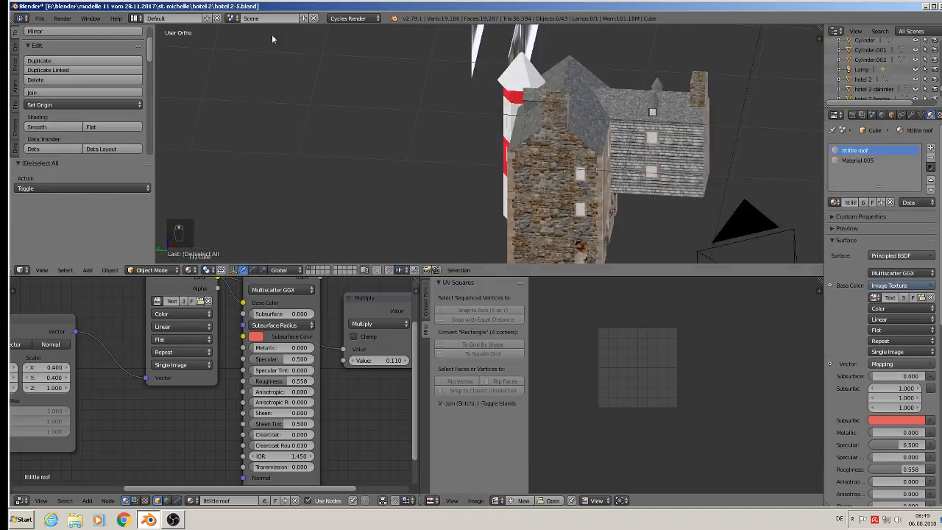
pyautogui.click(40, 18)
pyautogui.click(74, 97)
# - In Edit Mode on the red-and-white tower, select the ring of faces of its pointed roof and mark their edges as seams
pyautogui.moveTo(517, 108); pyautogui.dragTo(547, 117, button='middle')
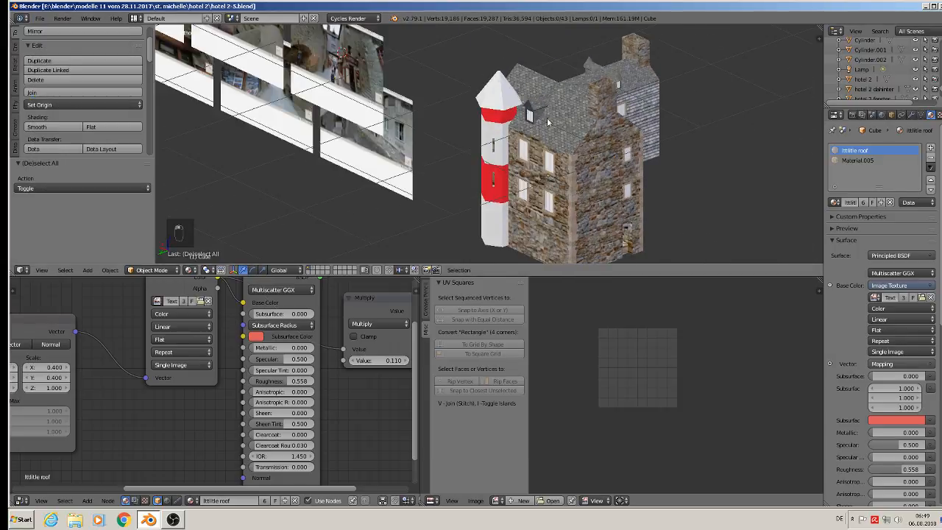
pyautogui.scroll(1, 530, 111)
pyautogui.keyDown('shift'); pyautogui.moveTo(540, 166); pyautogui.dragTo(604, 188, button='middle'); pyautogui.keyUp('shift')
pyautogui.scroll(3, 567, 130)
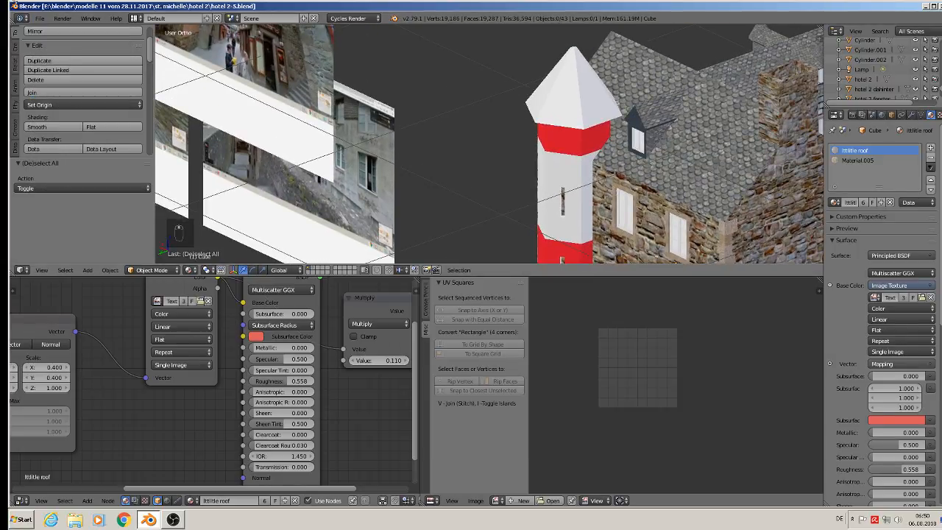
pyautogui.click(40, 17)
pyautogui.rightClick(604, 108)
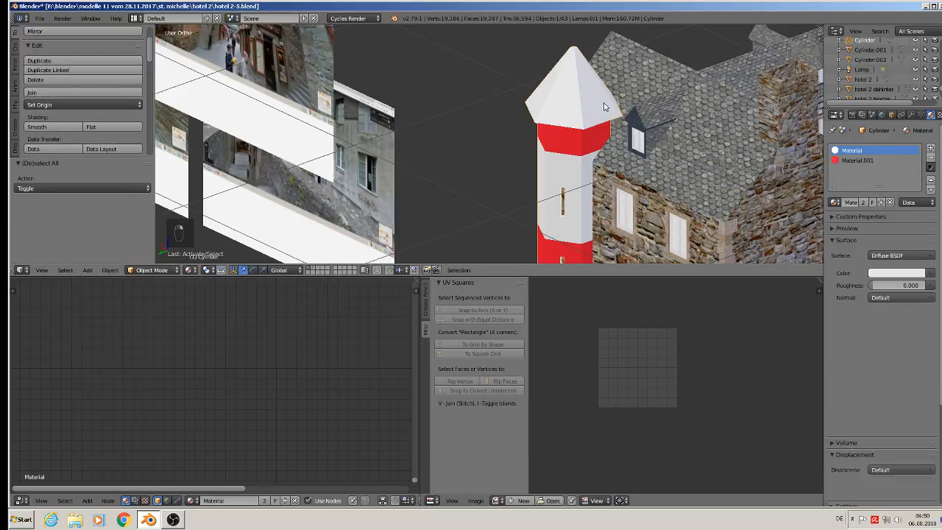
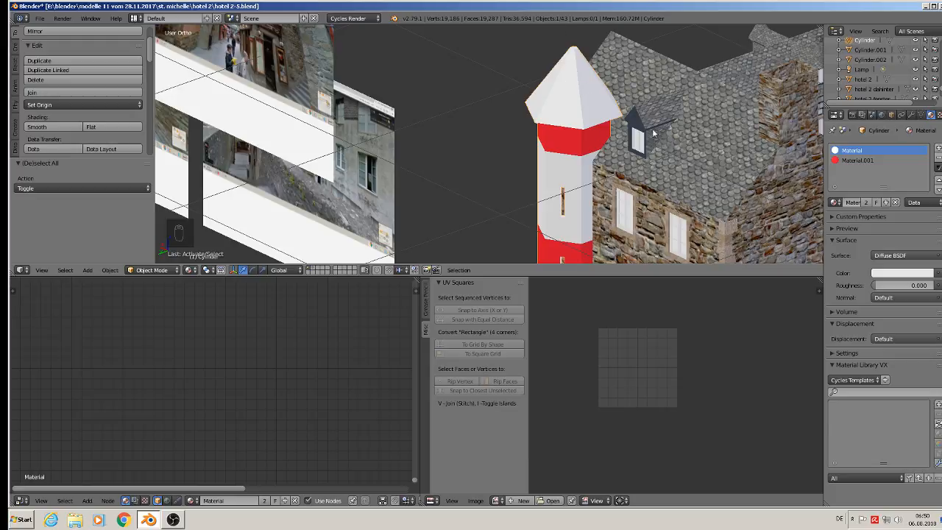
pyautogui.moveTo(641, 94); pyautogui.dragTo(700, 131, button='middle')
pyautogui.press('Tab')
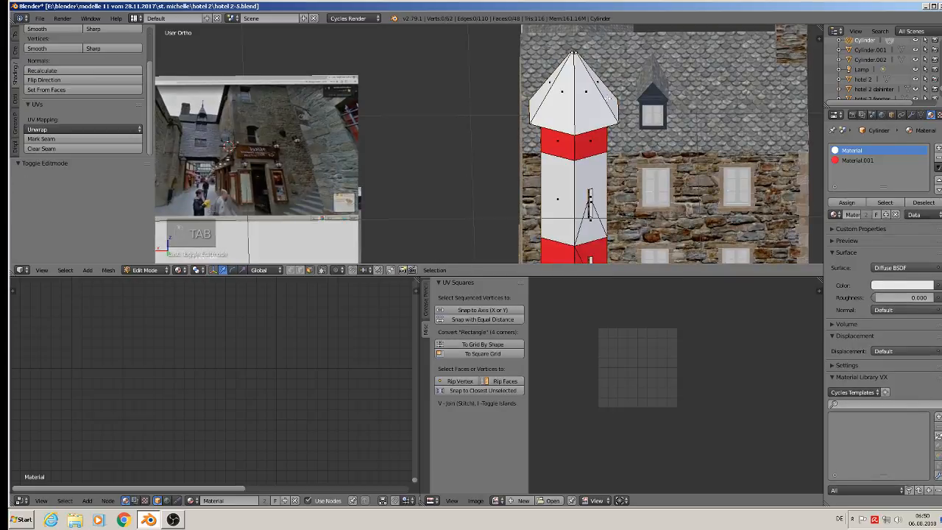
pyautogui.scroll(4, 580, 102)
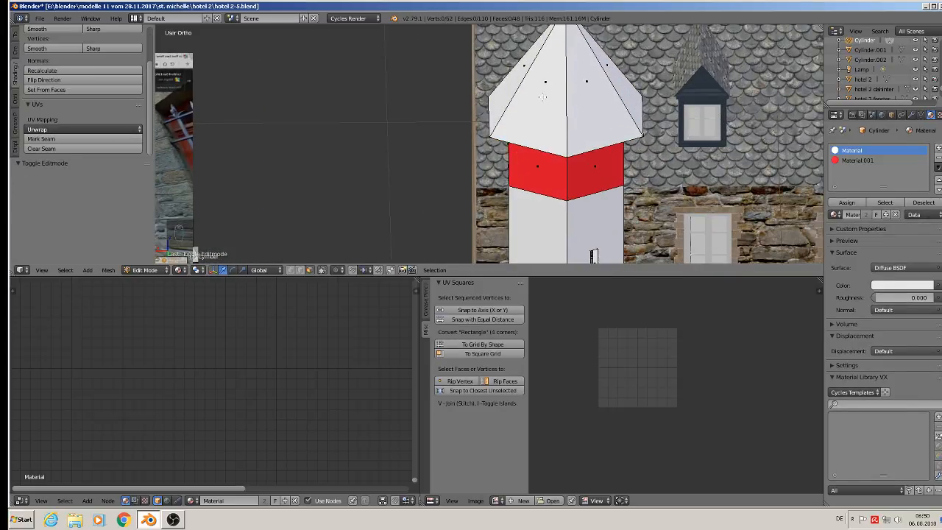
pyautogui.keyDown('alt'); pyautogui.rightClick(524, 74); pyautogui.keyUp('alt')
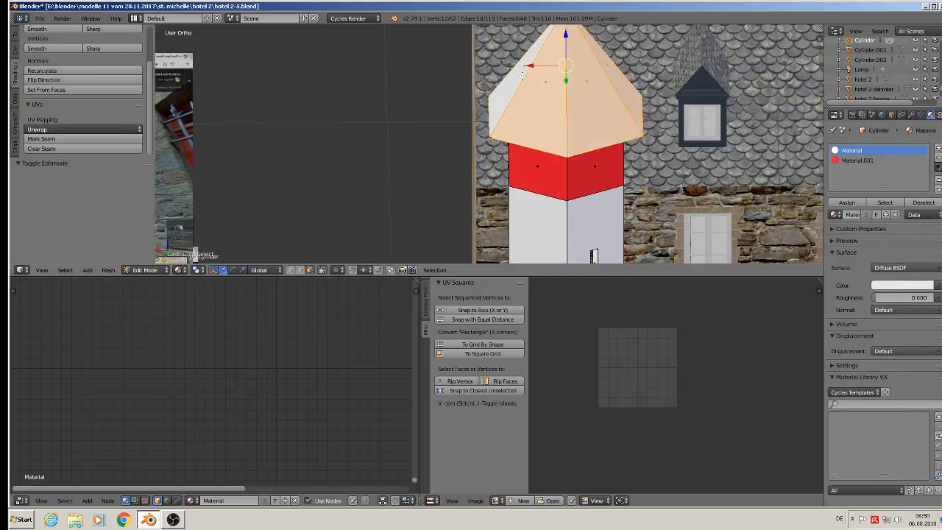
pyautogui.click(91, 140)
pyautogui.keyDown('shift'); pyautogui.moveTo(585, 133); pyautogui.dragTo(577, 180, button='middle'); pyautogui.keyUp('shift')
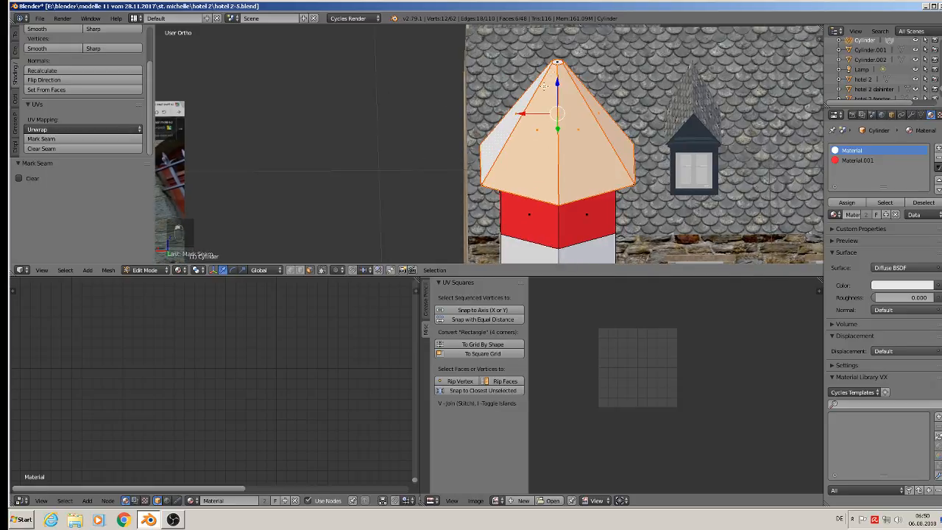
# - Select the whole tower except the faces around the two slit windows, mark the selected edges as seams, and deselect everything
pyautogui.press('a')
pyautogui.moveTo(631, 222); pyautogui.dragTo(572, 167, button='middle')
pyautogui.scroll(-2, 564, 190)
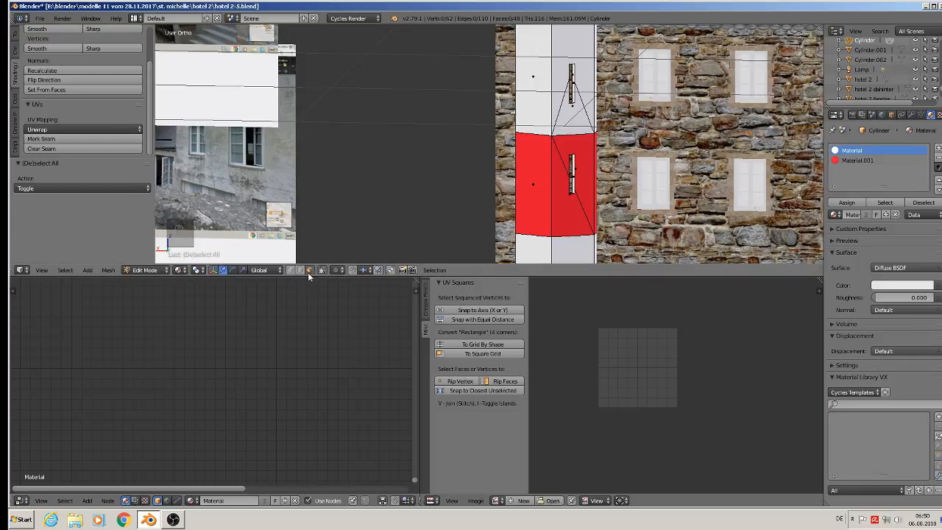
pyautogui.moveTo(600, 131); pyautogui.dragTo(573, 160, button='middle')
pyautogui.press('a')
pyautogui.keyDown('shift'); pyautogui.rightClick(571, 102); pyautogui.keyUp('shift')
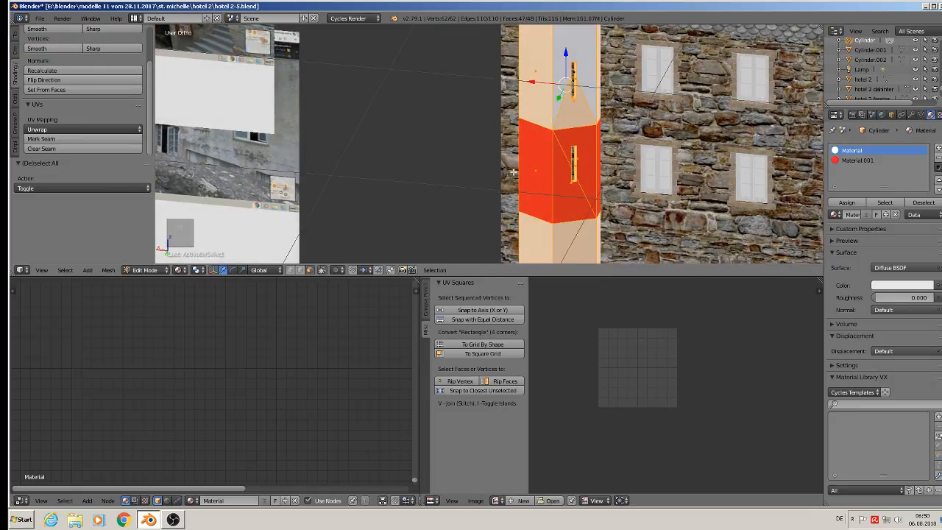
pyautogui.keyDown('shift'); pyautogui.rightClick(567, 110); pyautogui.keyUp('shift')
pyautogui.keyDown('shift'); pyautogui.rightClick(588, 103); pyautogui.keyUp('shift')
pyautogui.keyDown('shift'); pyautogui.rightClick(563, 155); pyautogui.keyUp('shift')
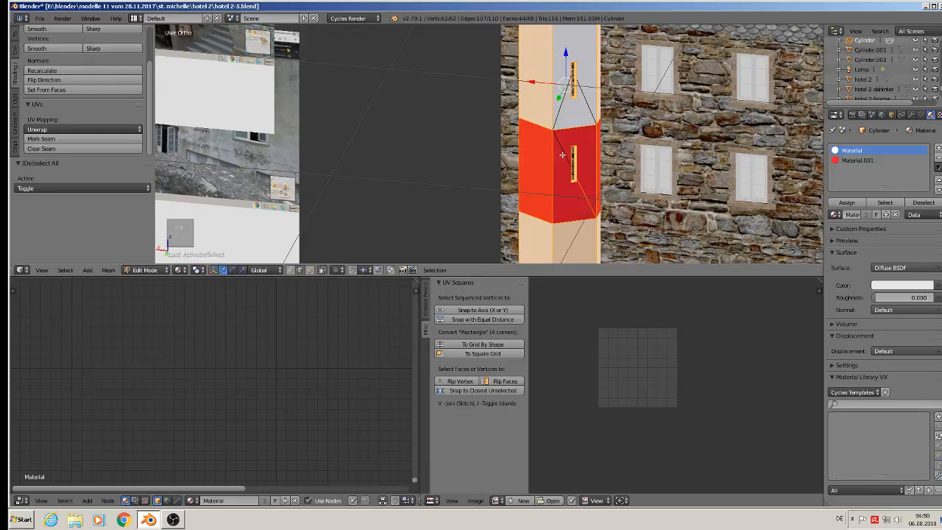
pyautogui.keyDown('shift'); pyautogui.rightClick(584, 199); pyautogui.keyUp('shift')
pyautogui.keyDown('shift'); pyautogui.moveTo(587, 213); pyautogui.dragTo(603, 96, button='middle'); pyautogui.keyUp('shift')
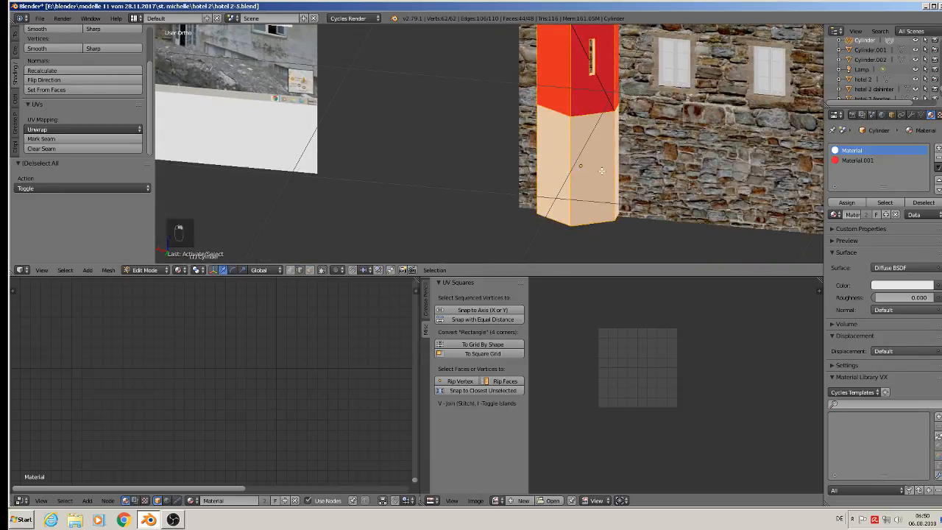
pyautogui.moveTo(602, 171)
pyautogui.mouseDown(button='middle')
pyautogui.moveTo(684, 198)
pyautogui.moveTo(602, 163)
pyautogui.mouseUp(button='middle')
pyautogui.keyDown('shift'); pyautogui.moveTo(635, 196); pyautogui.dragTo(605, 262, button='middle'); pyautogui.keyUp('shift')
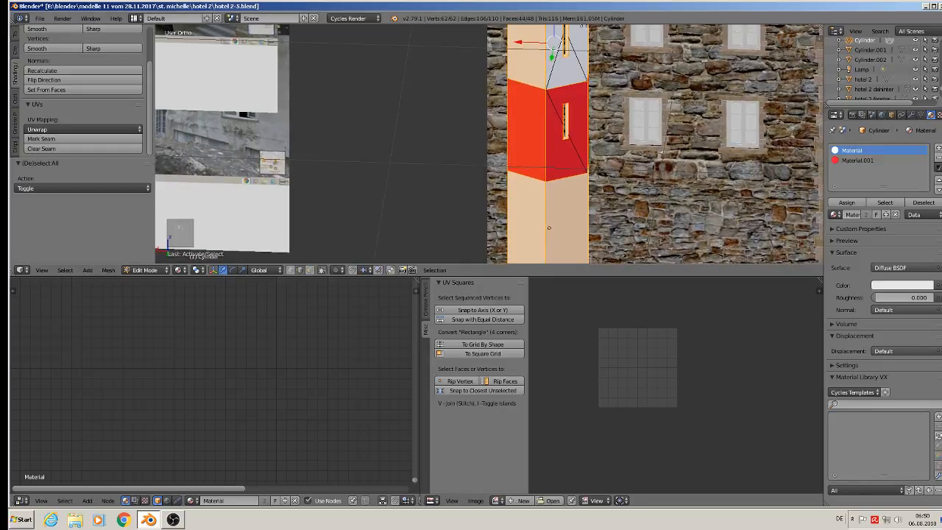
pyautogui.moveTo(636, 56); pyautogui.dragTo(545, 64, button='middle')
pyautogui.keyDown('shift'); pyautogui.moveTo(544, 64); pyautogui.dragTo(543, 111, button='middle'); pyautogui.keyUp('shift')
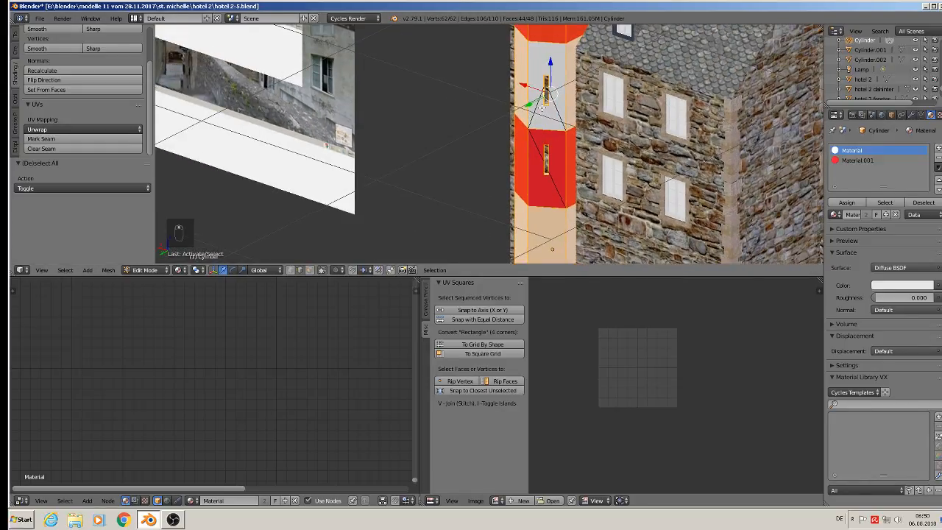
pyautogui.click(67, 142)
pyautogui.moveTo(492, 118); pyautogui.dragTo(551, 108, button='middle')
pyautogui.press('a')
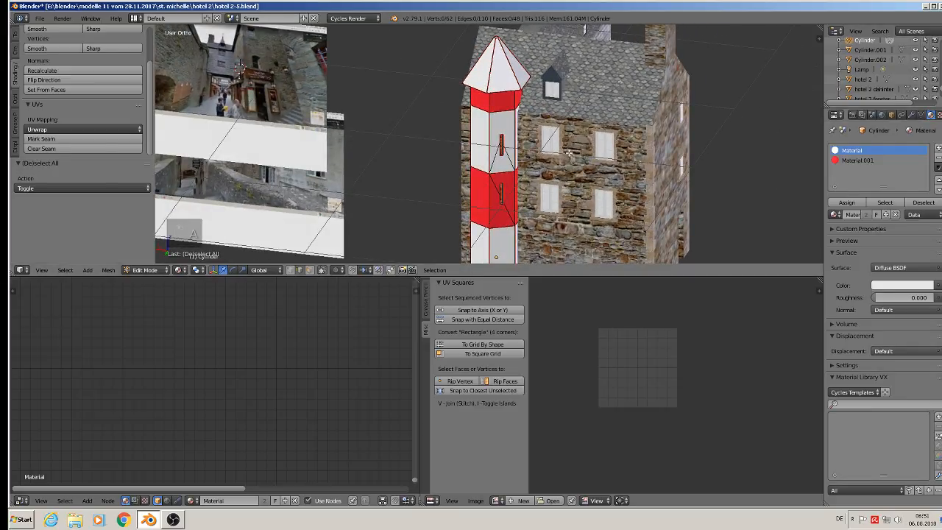
# - Leave Edit Mode and replace both of the tower's materials with the existing littlite roof material
pyautogui.press('Tab')
pyautogui.click(937, 157)
pyautogui.click(938, 156)
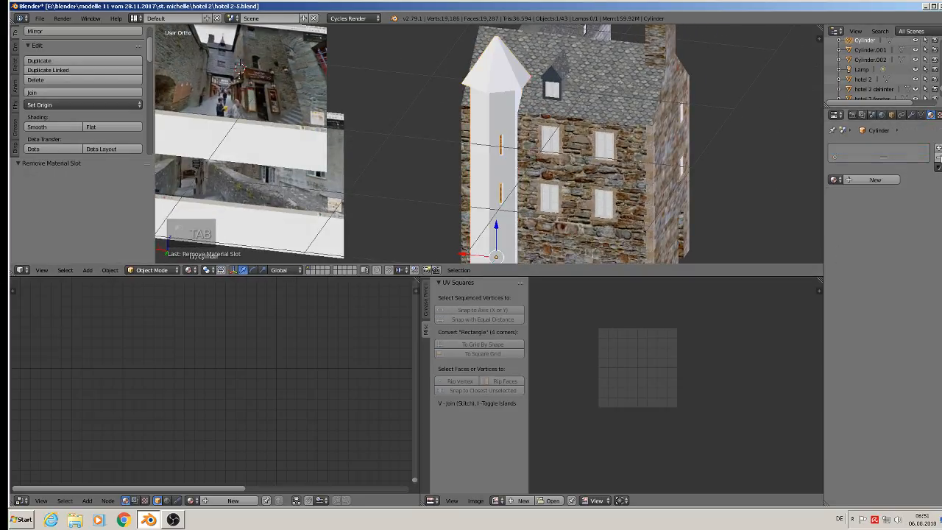
pyautogui.click(833, 179)
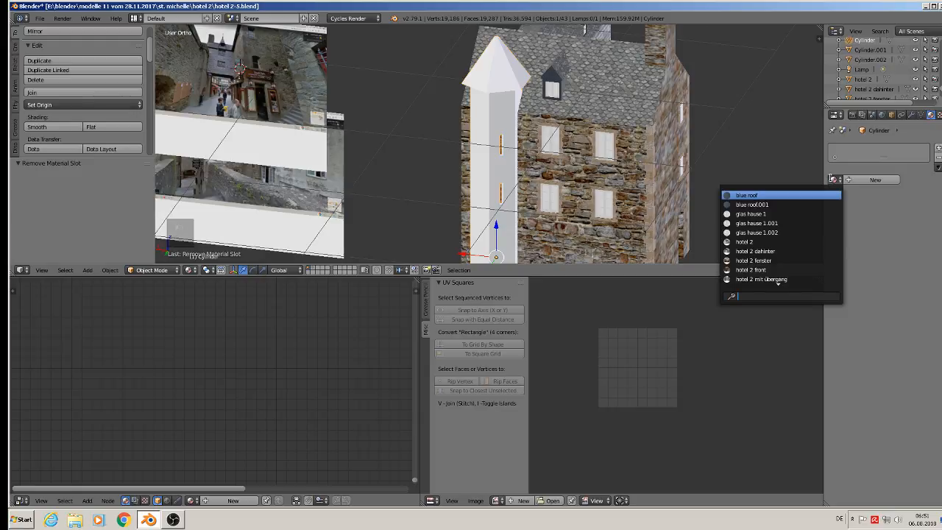
pyautogui.scroll(-7, 795, 279)
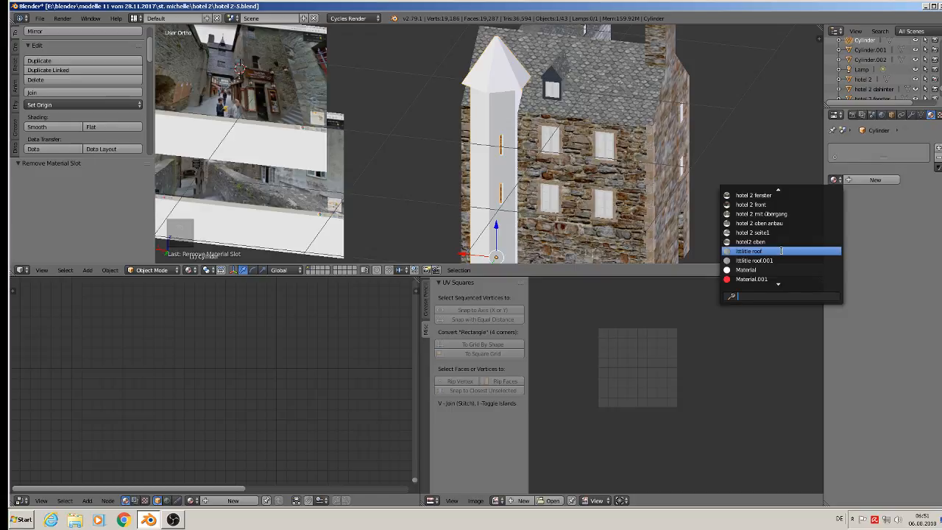
pyautogui.click(781, 251)
# - Add a second material slot to the tower and fill it with the existing stone material Material.005
pyautogui.click(930, 148)
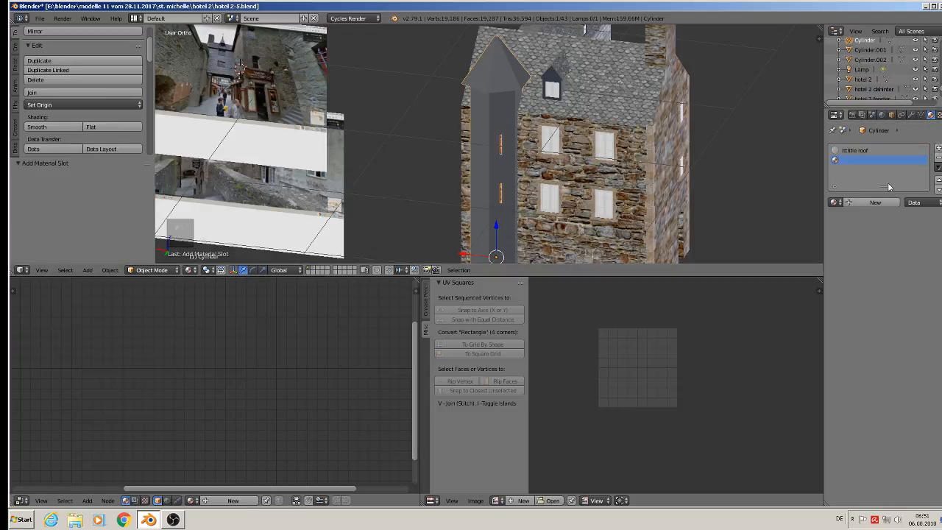
pyautogui.click(833, 202)
pyautogui.scroll(-5, 817, 283)
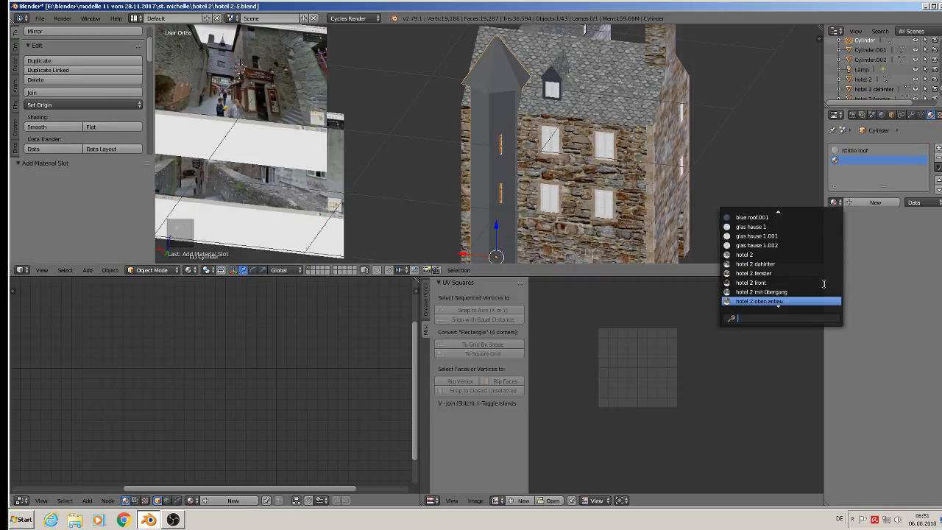
pyautogui.scroll(-2, 810, 283)
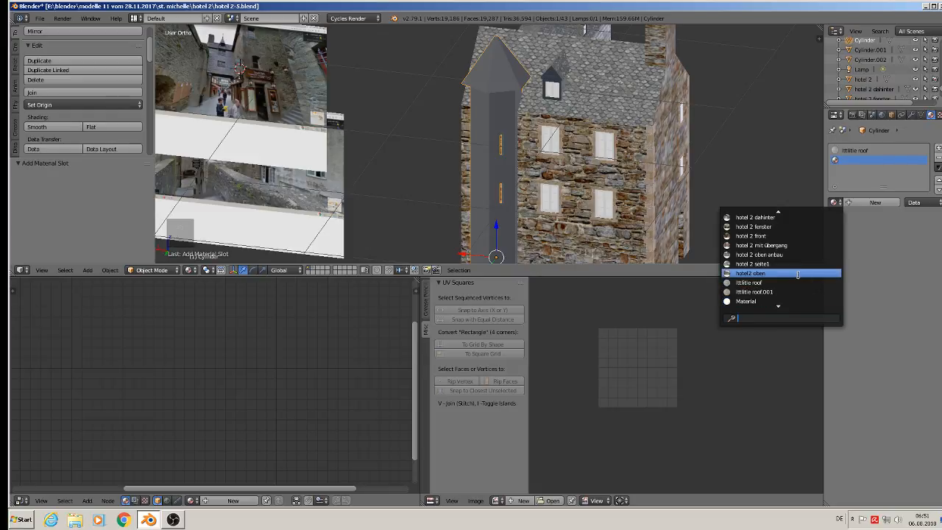
pyautogui.scroll(-6, 799, 281)
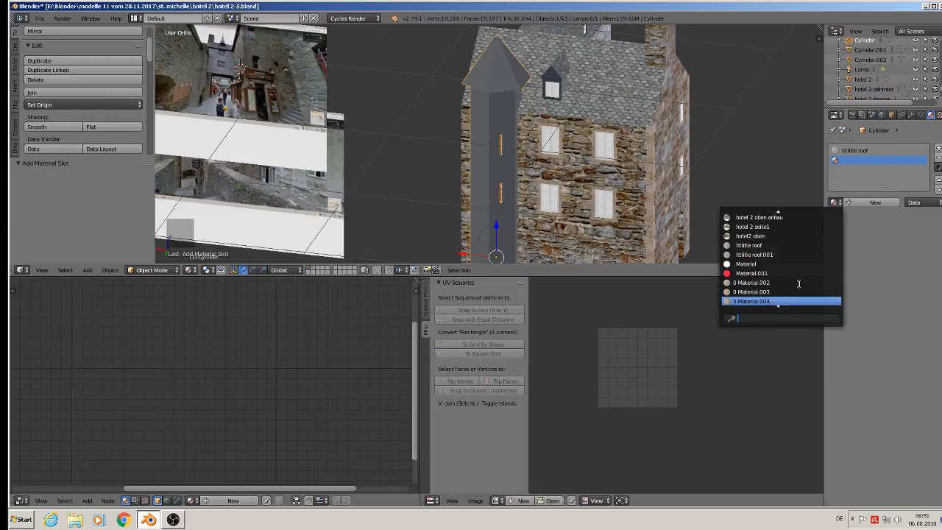
pyautogui.click(789, 280)
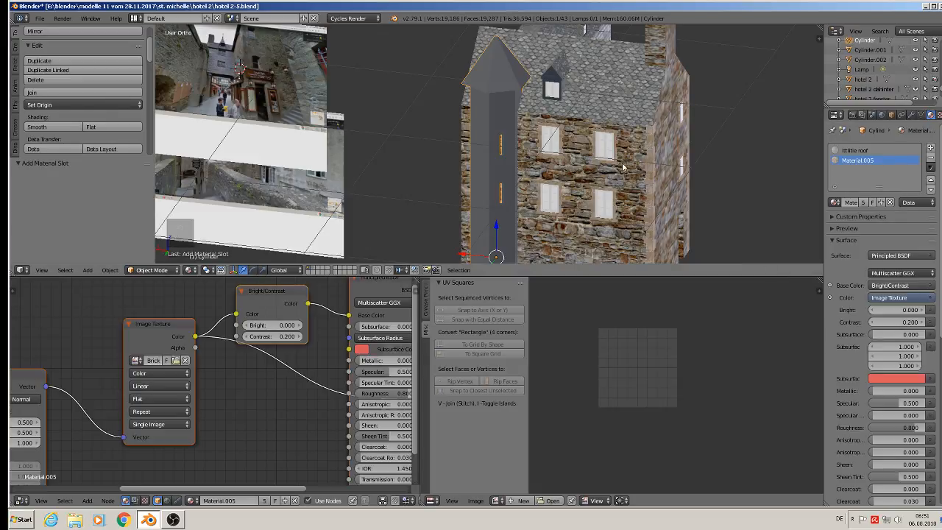
# - In Edit Mode, select all of the tower's faces and assign Material.005 to them
pyautogui.press('Tab')
pyautogui.press('a')
pyautogui.press('a')
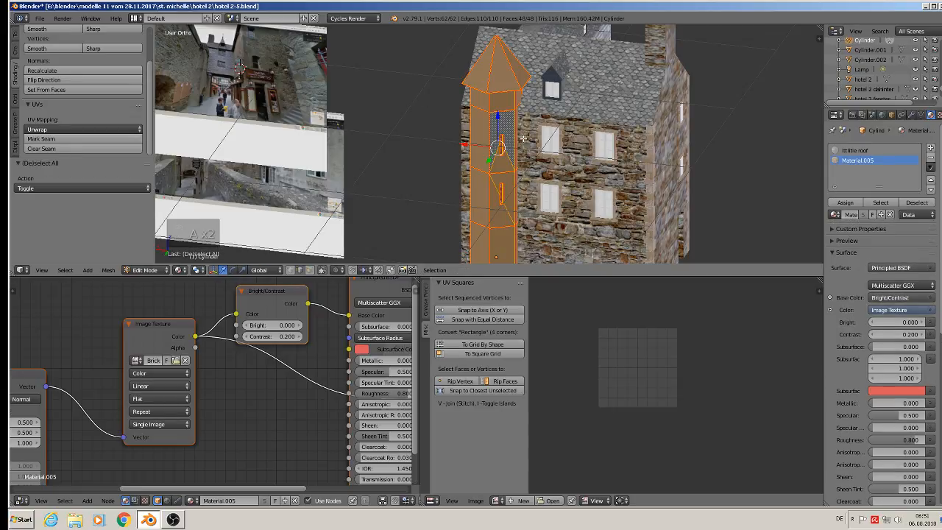
pyautogui.click(843, 202)
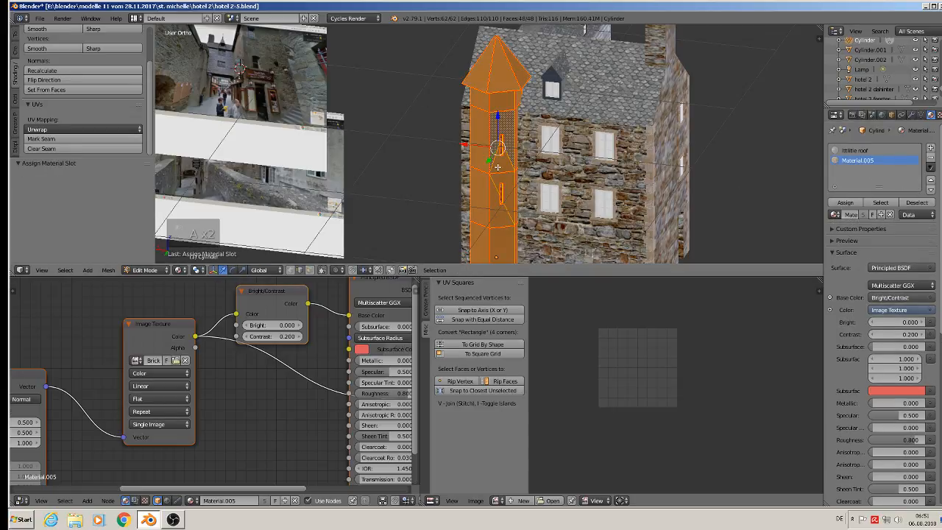
# - Unwrap all of the tower's faces along the marked seams
pyautogui.press('u')
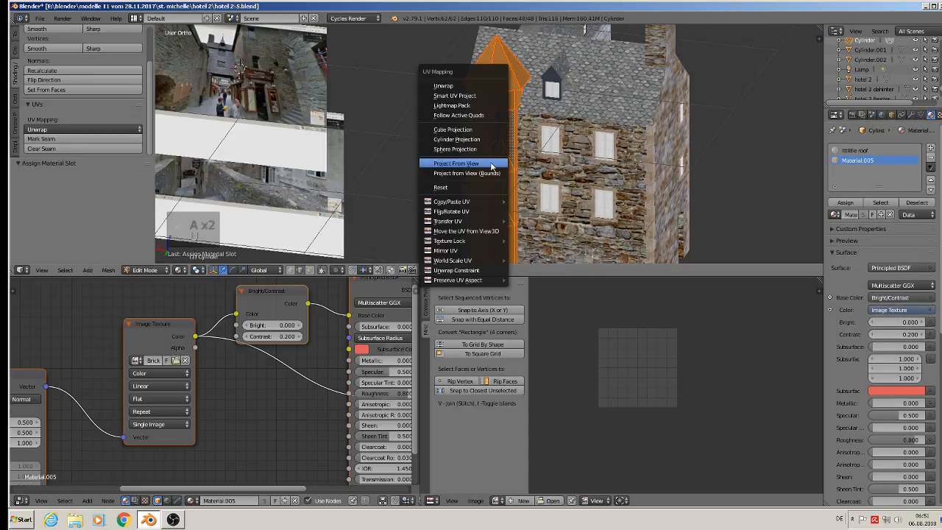
pyautogui.click(464, 87)
pyautogui.scroll(3, 531, 180)
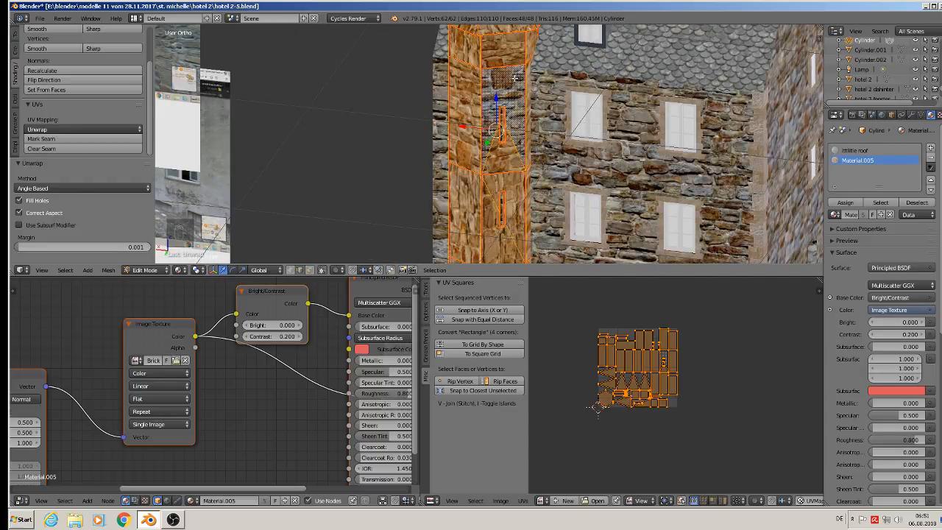
# - Unwrap the whole tower with Smart UV Project, using an angle limit of 66 and an island margin of 0
pyautogui.press('u')
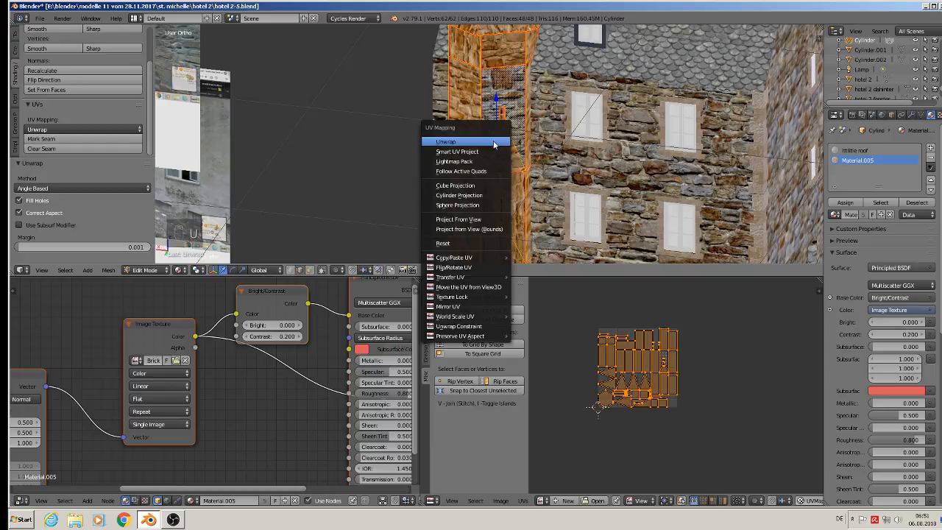
pyautogui.click(490, 152)
pyautogui.click(503, 228)
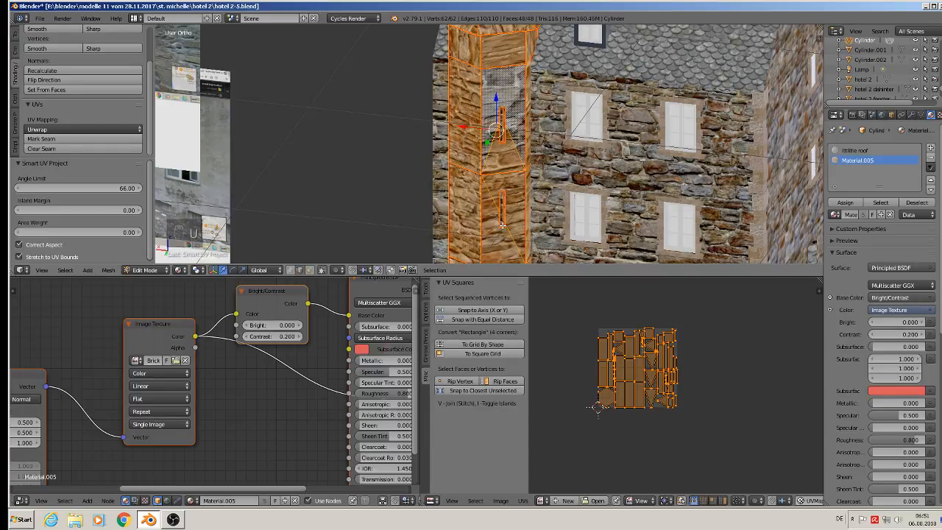
pyautogui.moveTo(493, 181); pyautogui.dragTo(505, 160, button='middle')
pyautogui.scroll(-6, 567, 151)
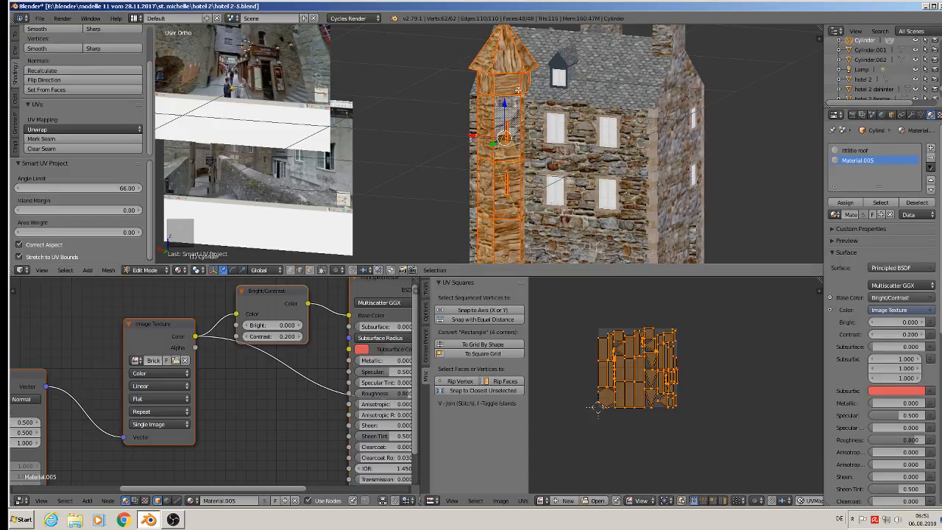
# - Select only the tower's pointed roof and assign the littlite roof material to it
pyautogui.keyDown('alt'); pyautogui.click(496, 50); pyautogui.keyUp('alt')
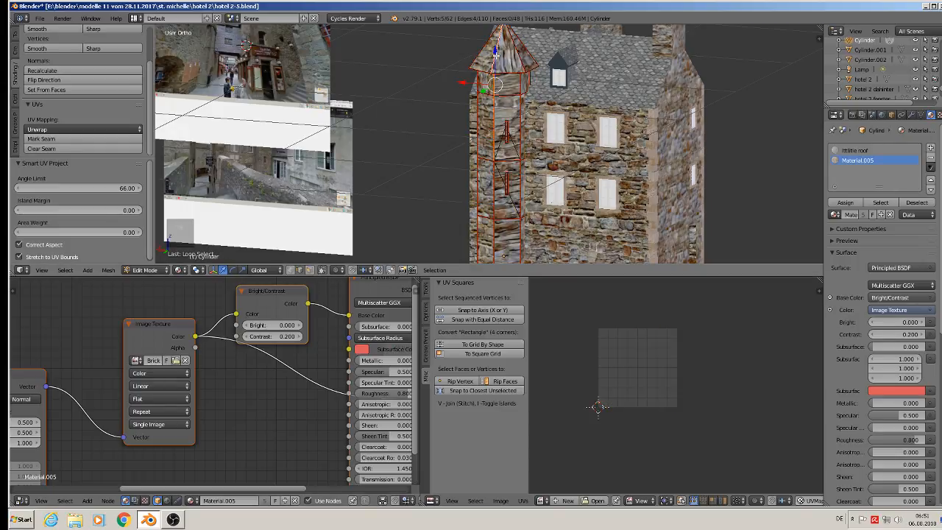
pyautogui.press('a')
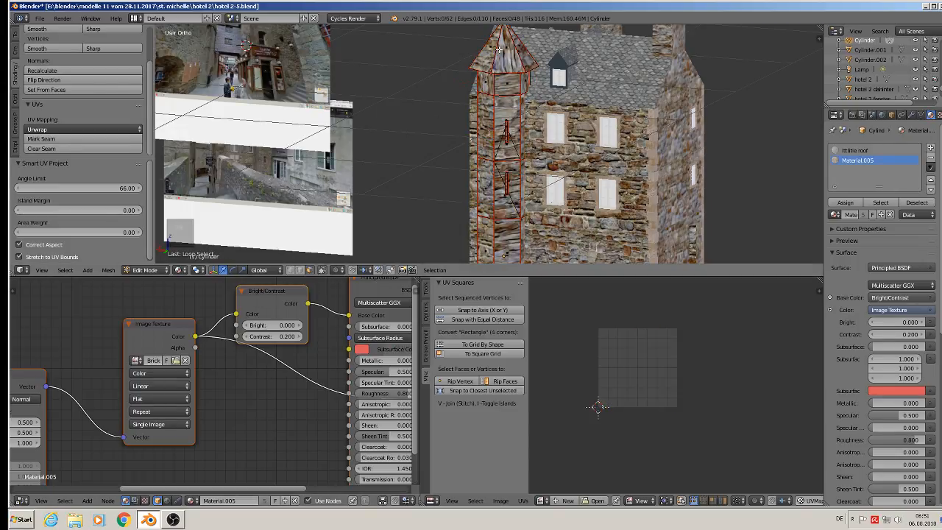
pyautogui.press('l')
pyautogui.click(855, 150)
pyautogui.click(845, 203)
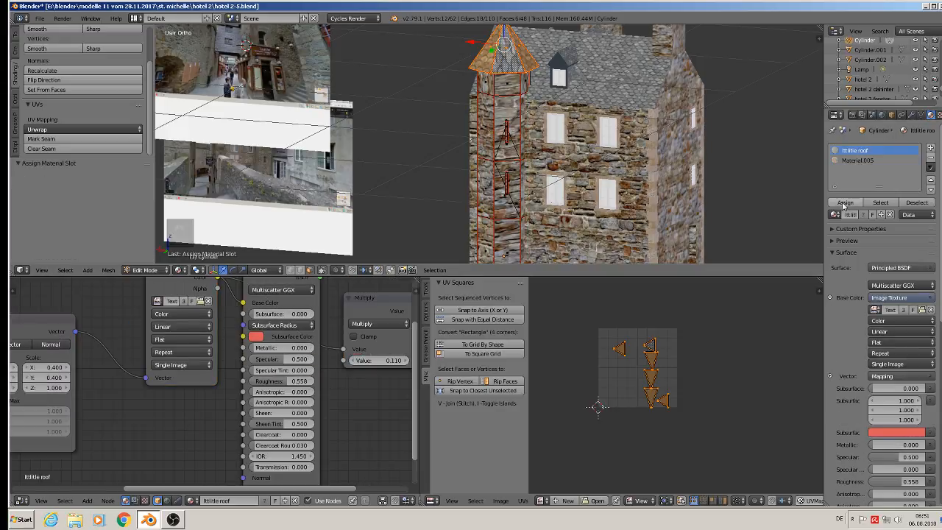
# - Scale the UVs of the tower's roof faces by 1.432 to make the tiles smaller
pyautogui.scroll(4, 519, 60)
pyautogui.keyDown('shift'); pyautogui.moveTo(527, 68); pyautogui.dragTo(546, 128, button='middle'); pyautogui.keyUp('shift')
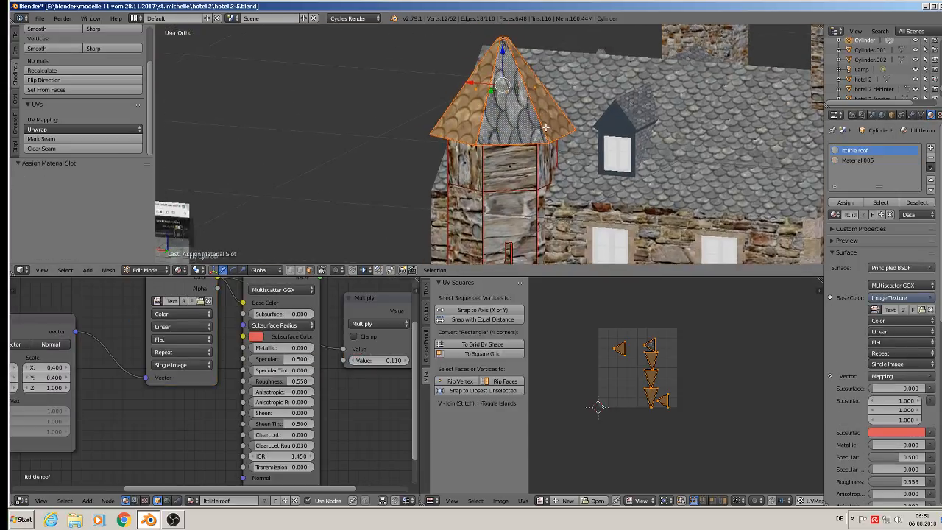
pyautogui.scroll(2, 545, 128)
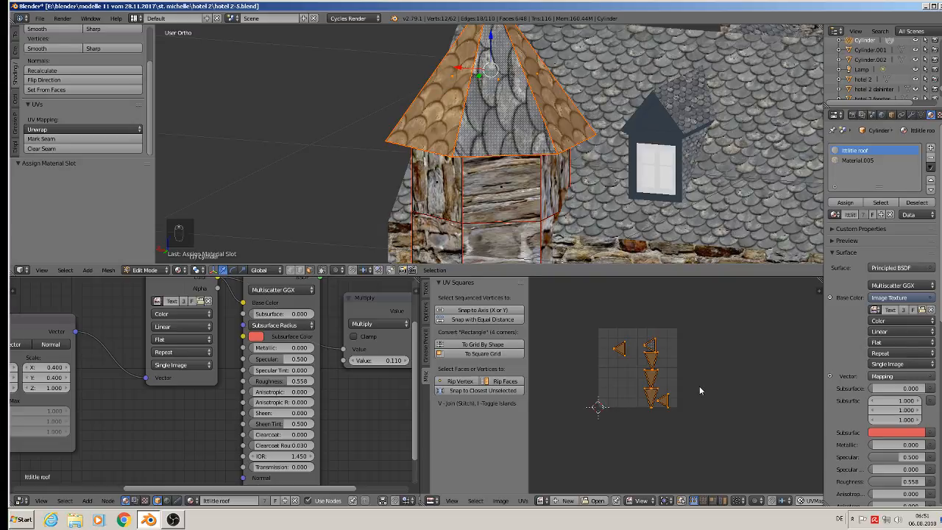
pyautogui.press('s')
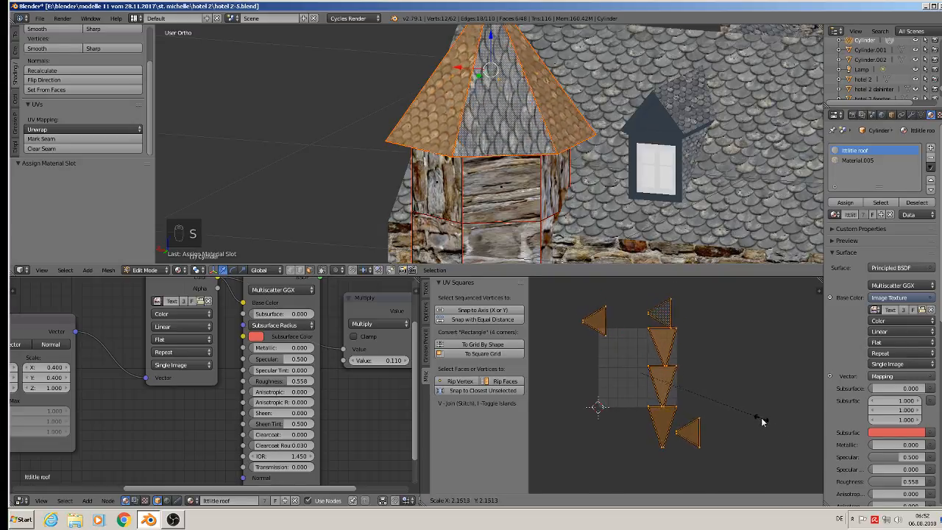
pyautogui.click(722, 407)
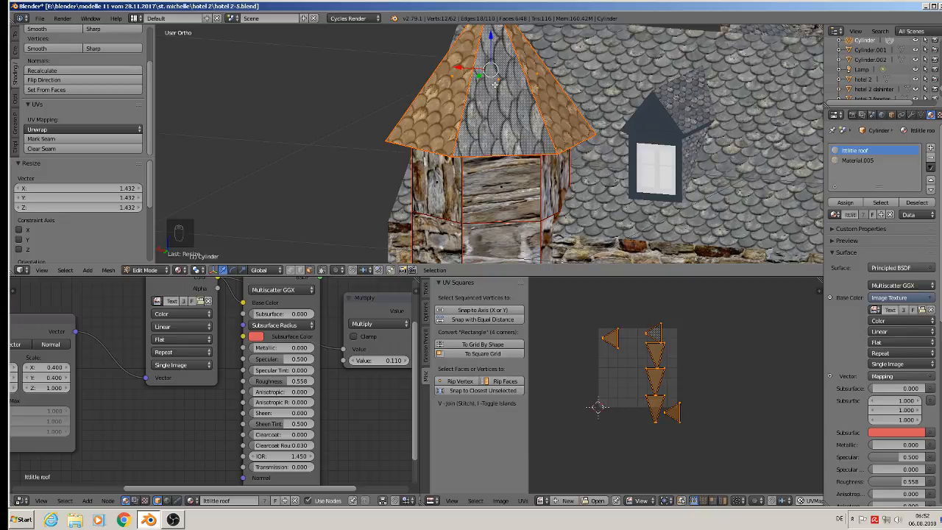
# - Select the three tower roof faces whose tiles are upside down and rotate their UVs by 180°
pyautogui.rightClick(446, 89)
pyautogui.moveTo(542, 94); pyautogui.dragTo(670, 143, button='middle')
pyautogui.keyDown('shift'); pyautogui.rightClick(431, 121); pyautogui.keyUp('shift')
pyautogui.moveTo(581, 125); pyautogui.dragTo(385, 126, button='middle')
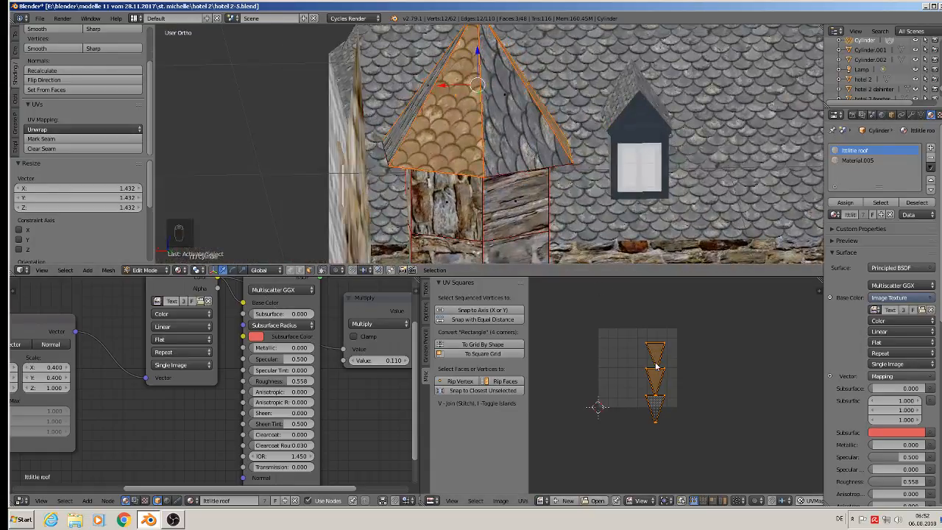
pyautogui.write('r180')
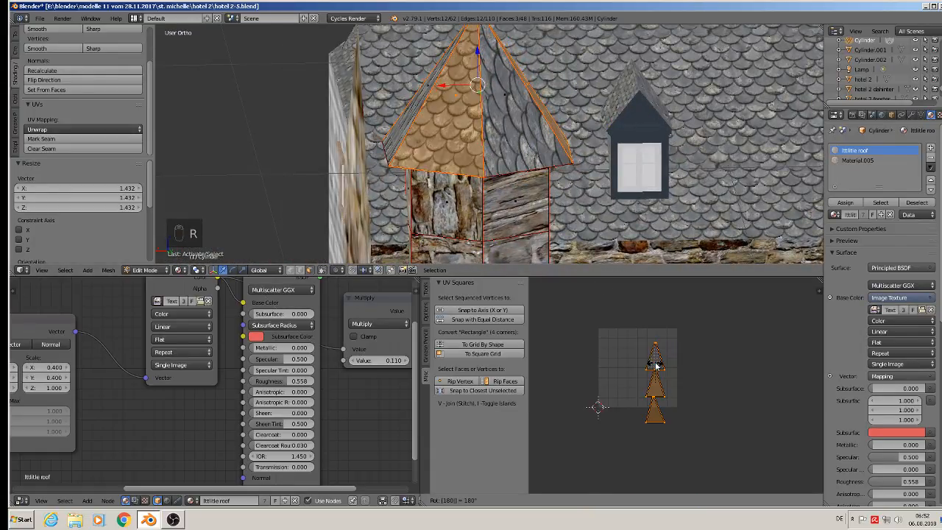
pyautogui.press('Return')
# - Select the tower roof face with slanted tiles facing the dormer, rotate its UVs by 94.1° and scale them by 1.424
pyautogui.rightClick(490, 98)
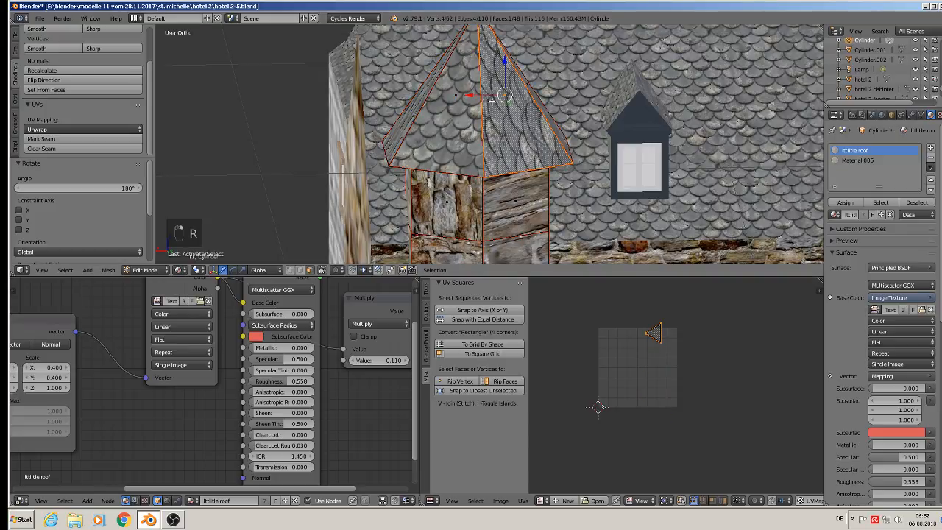
pyautogui.press('r')
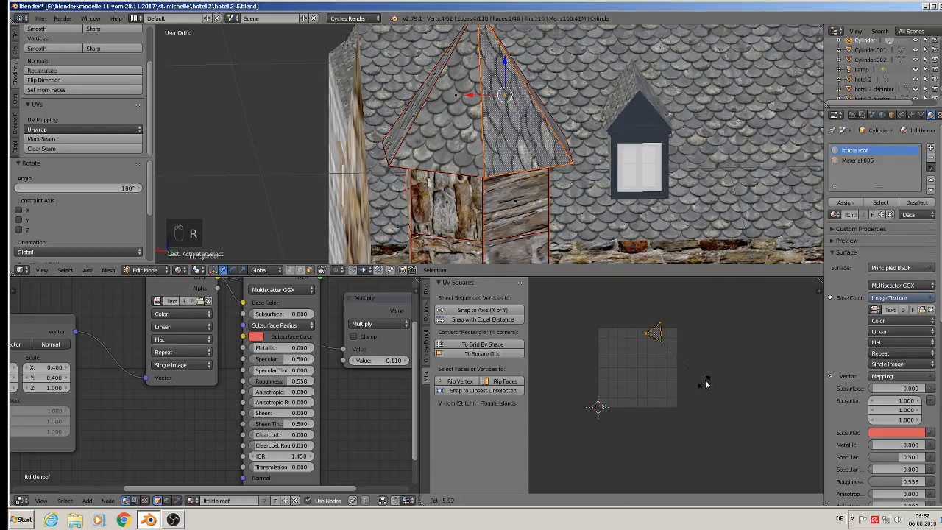
pyautogui.click(590, 380)
pyautogui.press('s')
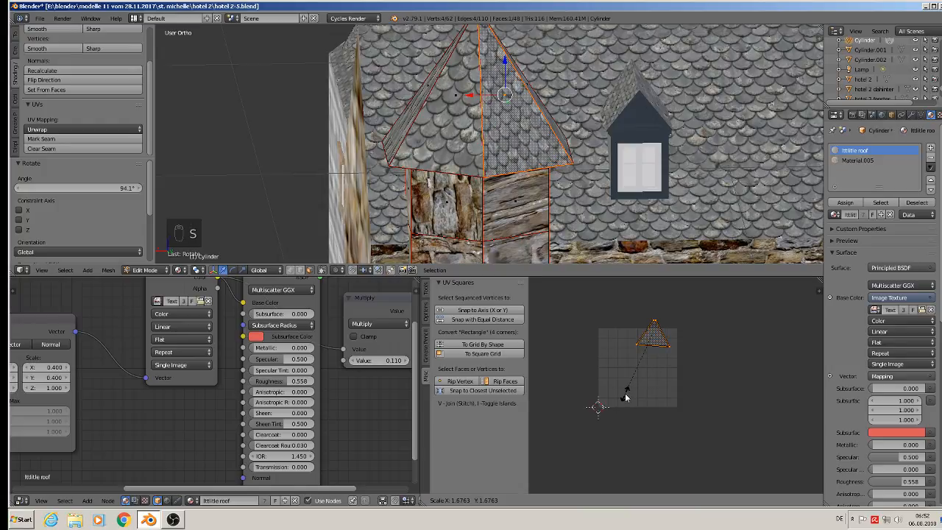
pyautogui.click(638, 392)
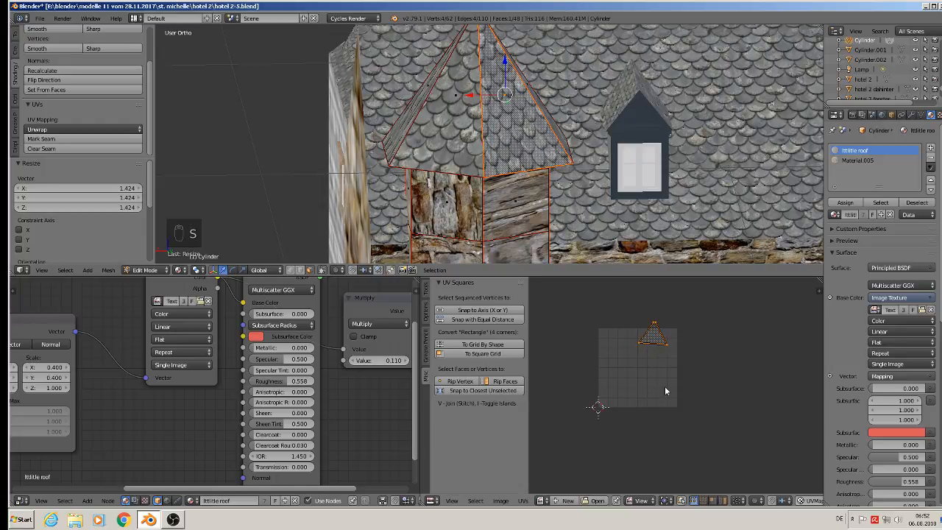
# - Shift the UVs of the selected tower roof face by about -0.006 in X and -0.025 in Y
pyautogui.moveTo(530, 155); pyautogui.dragTo(489, 137, button='middle')
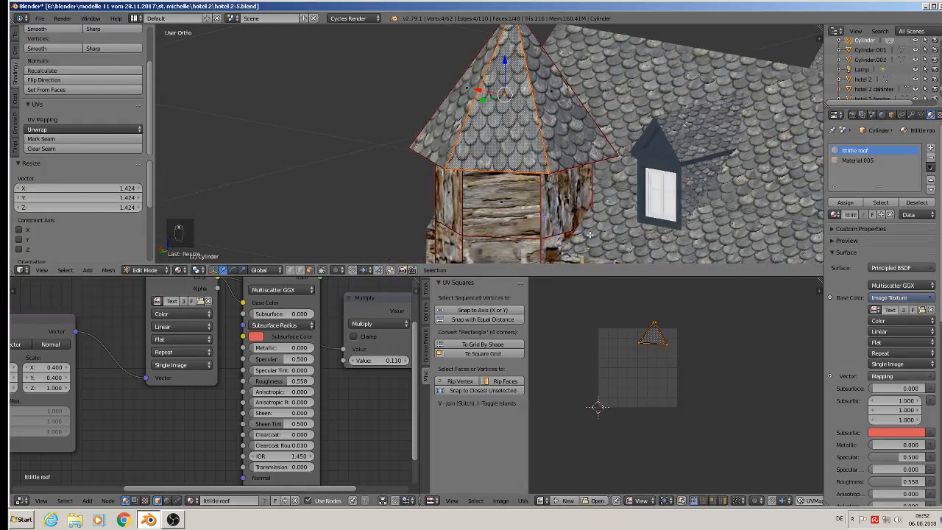
pyautogui.press('g')
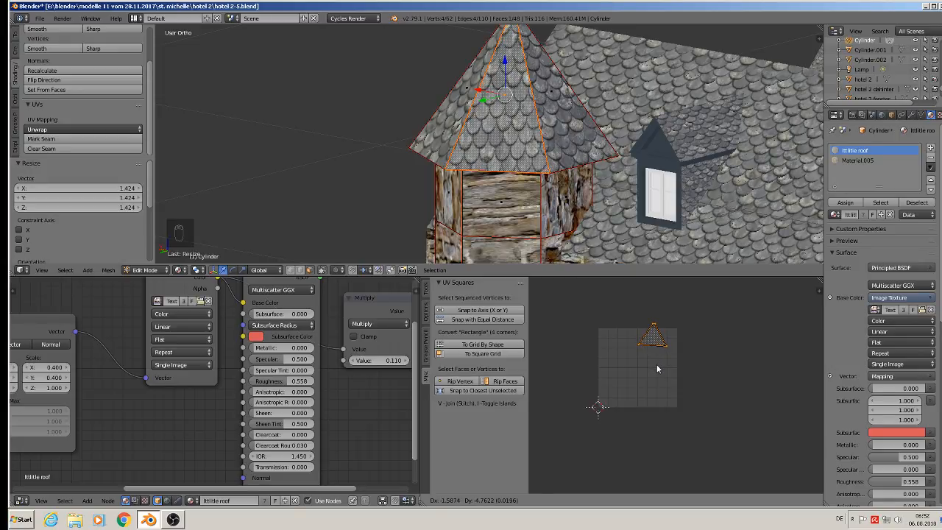
pyautogui.click(656, 365)
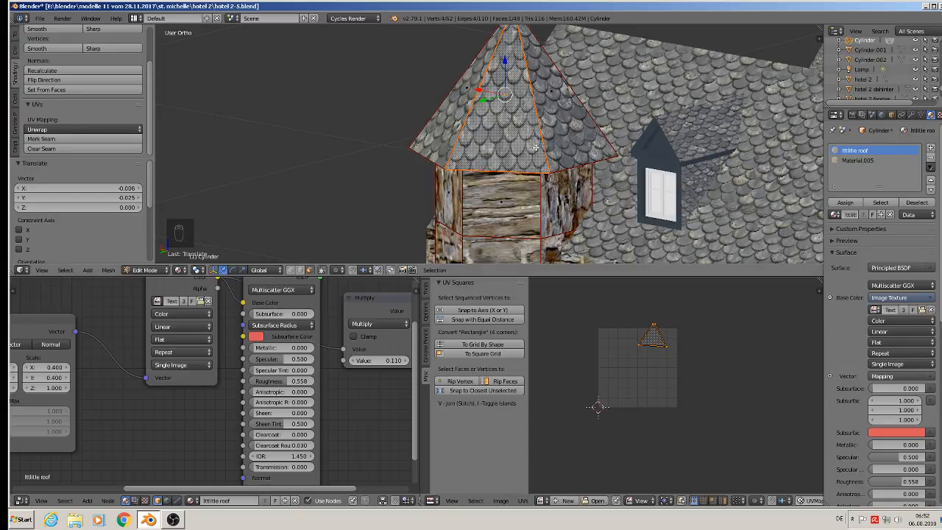
# - Select the tower roof face with sideways tiles above the hotel roof, rotate its UVs by 92.4° and scale them by 1.276
pyautogui.press('a')
pyautogui.moveTo(566, 165); pyautogui.dragTo(542, 141, button='middle')
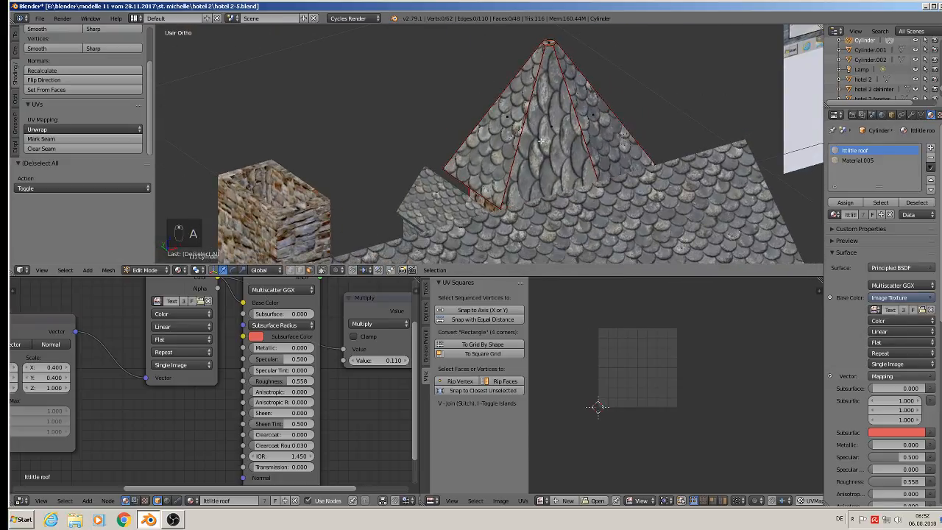
pyautogui.rightClick(541, 142)
pyautogui.press('r')
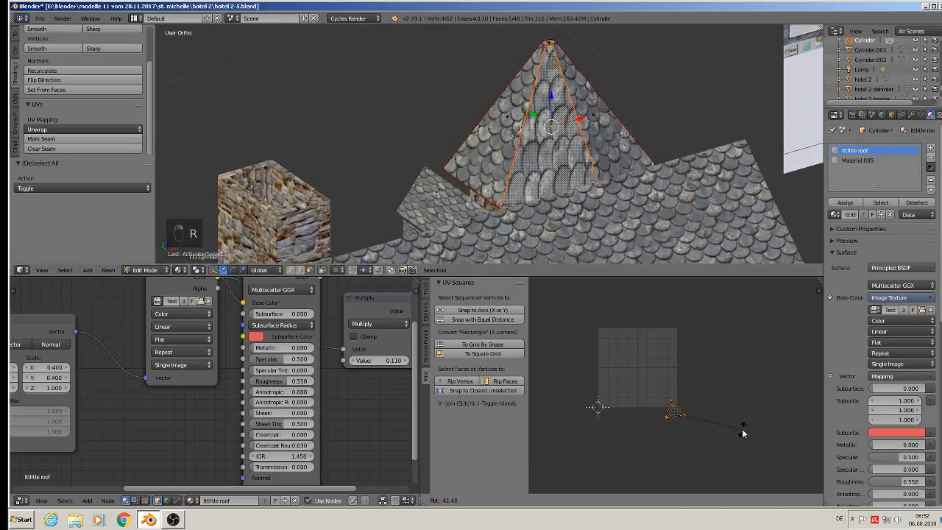
pyautogui.click(647, 427)
pyautogui.press('s')
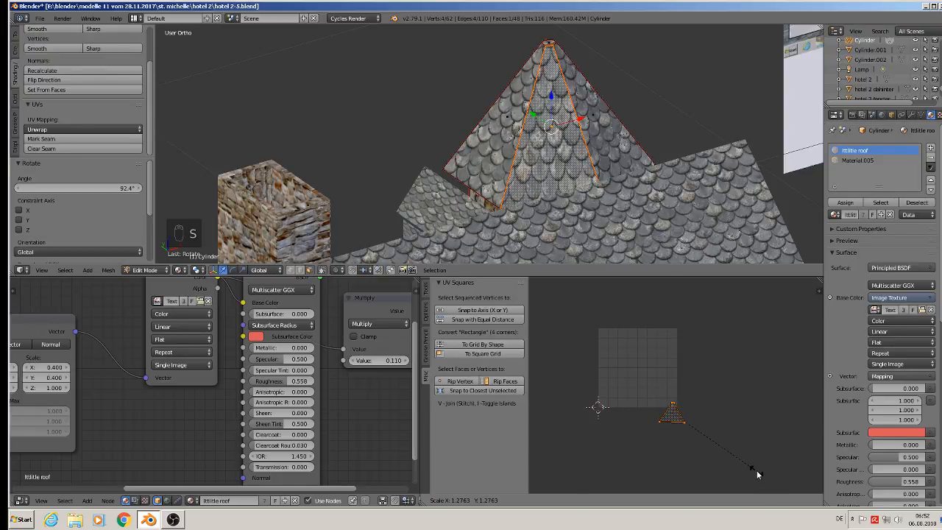
pyautogui.click(757, 474)
# - Select the remaining tower roof face with sideways tiles, rotate its UVs by 97.2° and scale them by 1.383
pyautogui.moveTo(744, 225); pyautogui.dragTo(553, 234, button='middle')
pyautogui.rightClick(616, 170)
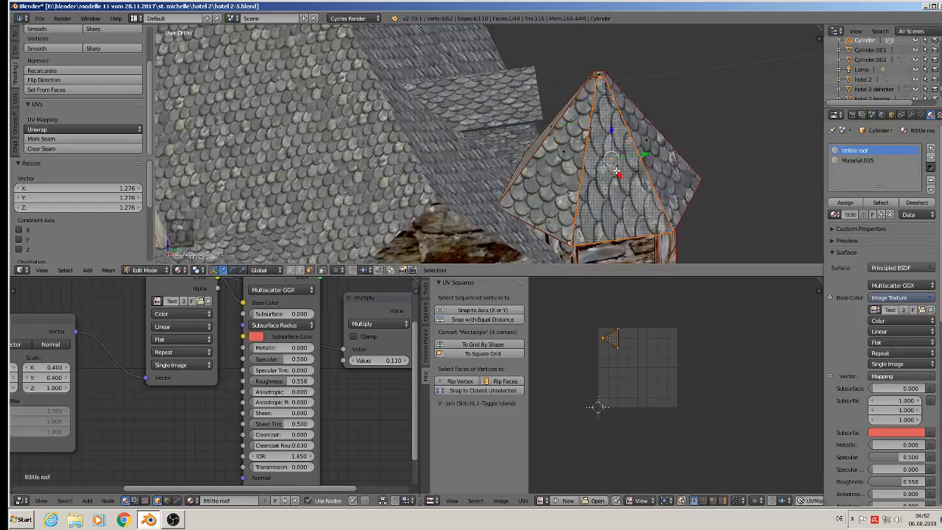
pyautogui.press('r')
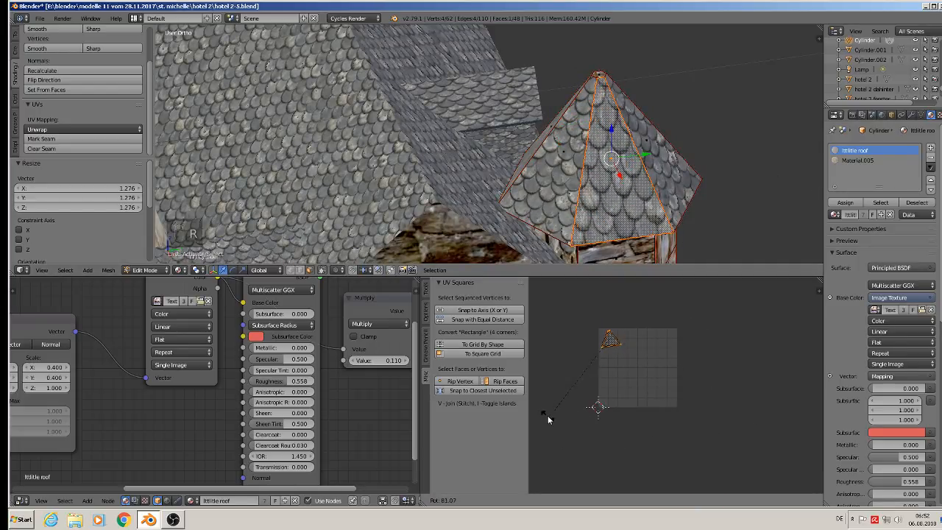
pyautogui.click(544, 390)
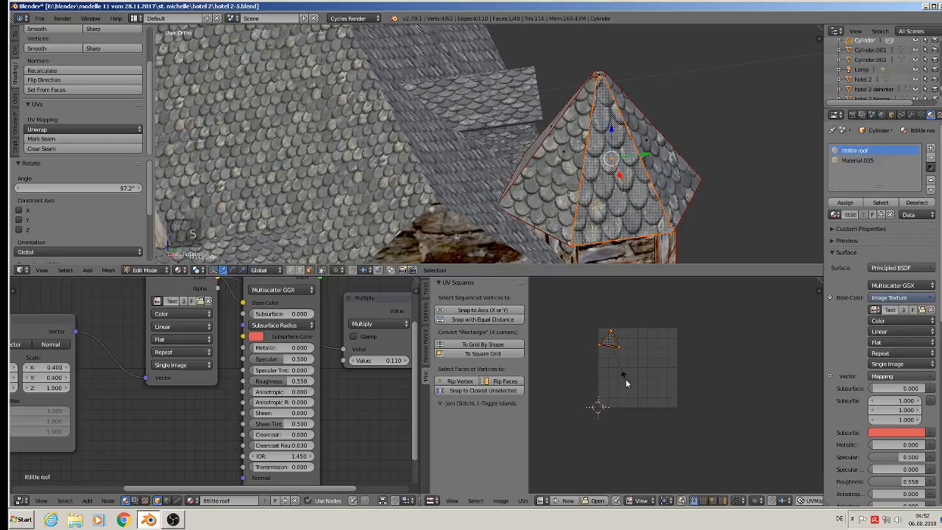
pyautogui.click(641, 389)
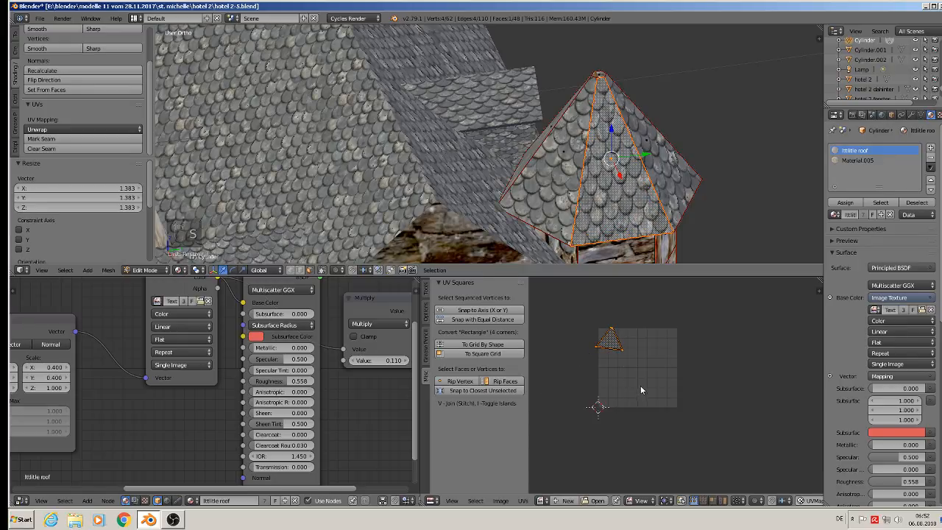
# - Select all faces of the tower mesh and recalculate its normals
pyautogui.press('Tab')
pyautogui.scroll(-2, 633, 227)
pyautogui.moveTo(643, 227); pyautogui.dragTo(500, 84, button='middle')
pyautogui.scroll(-2, 508, 195)
pyautogui.scroll(-2, 510, 81)
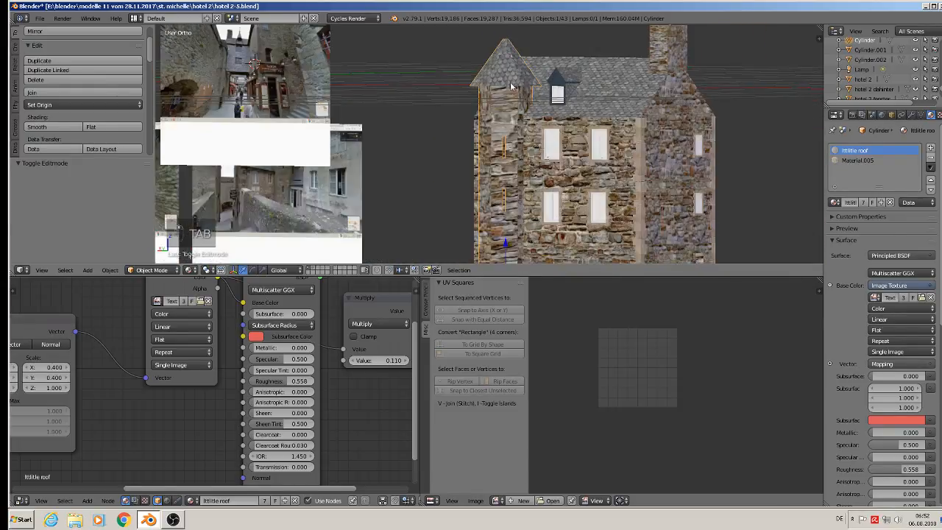
pyautogui.press('Tab')
pyautogui.press('a')
pyautogui.press('a')
pyautogui.press('a')
pyautogui.press('a')
pyautogui.press('a')
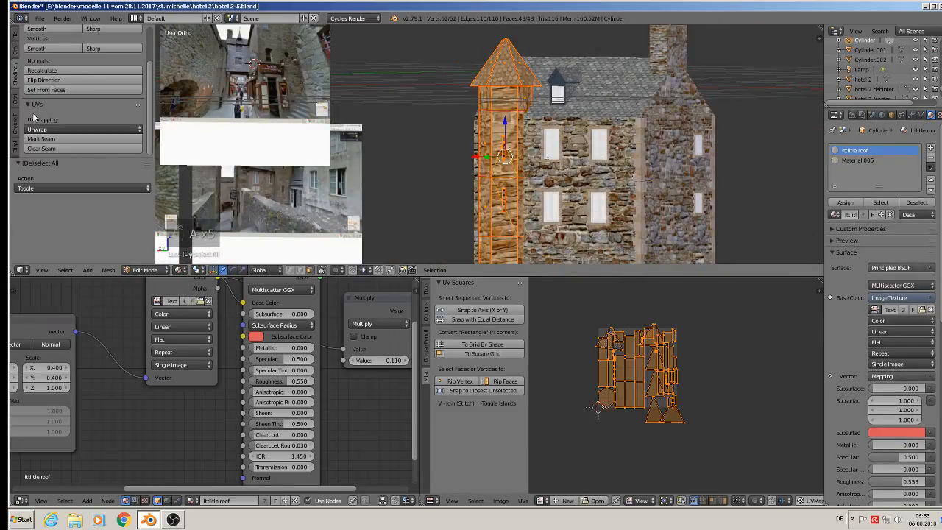
pyautogui.click(47, 70)
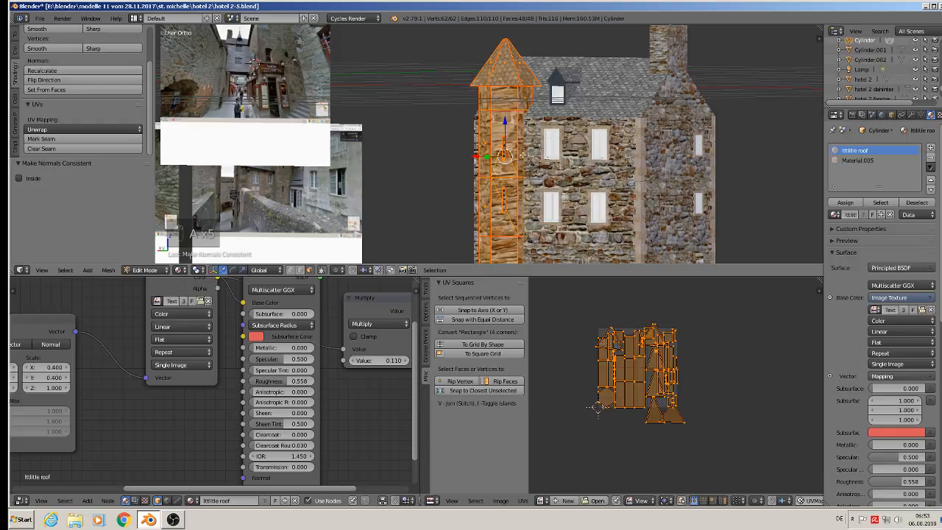
# - Exclude the littlite roof faces from the selection and unwrap the tower walls with Smart UV Project at a 66 angle limit
pyautogui.scroll(3, 523, 154)
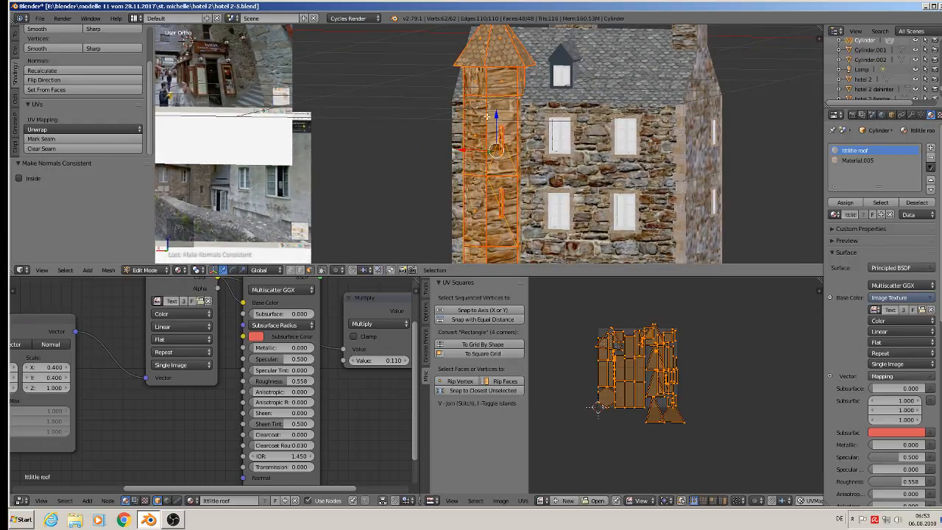
pyautogui.click(915, 202)
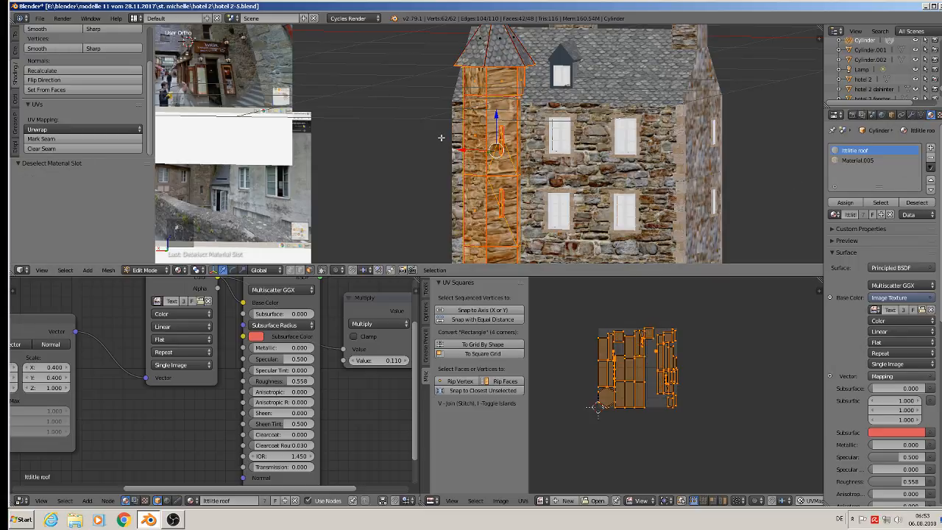
pyautogui.press('u')
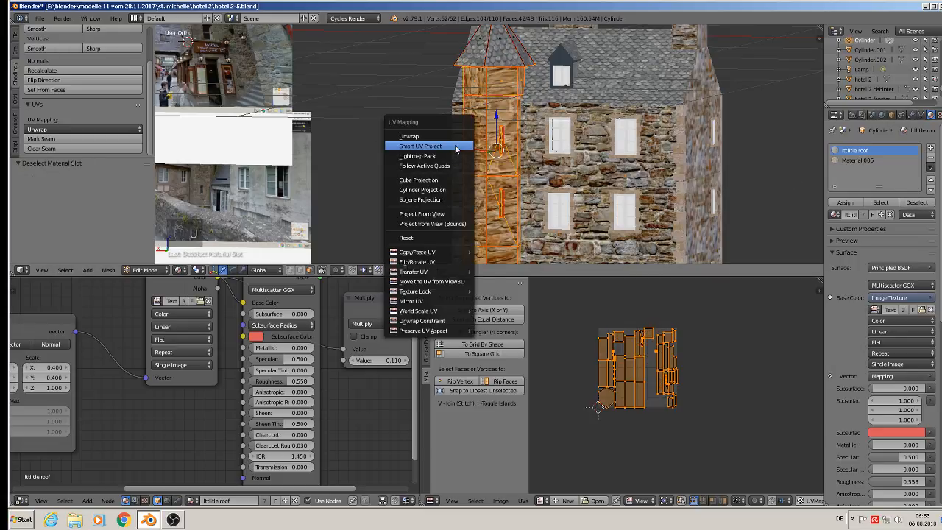
pyautogui.click(457, 146)
pyautogui.click(446, 218)
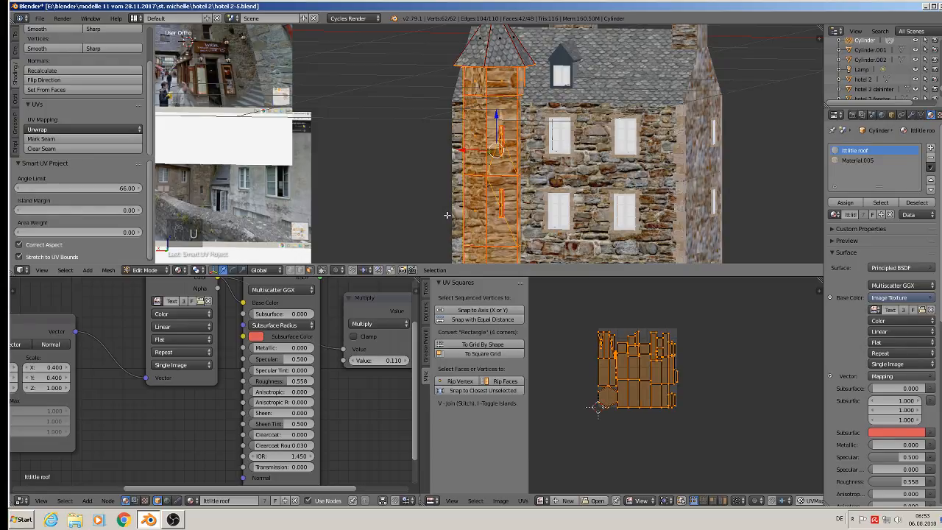
pyautogui.scroll(3, 534, 142)
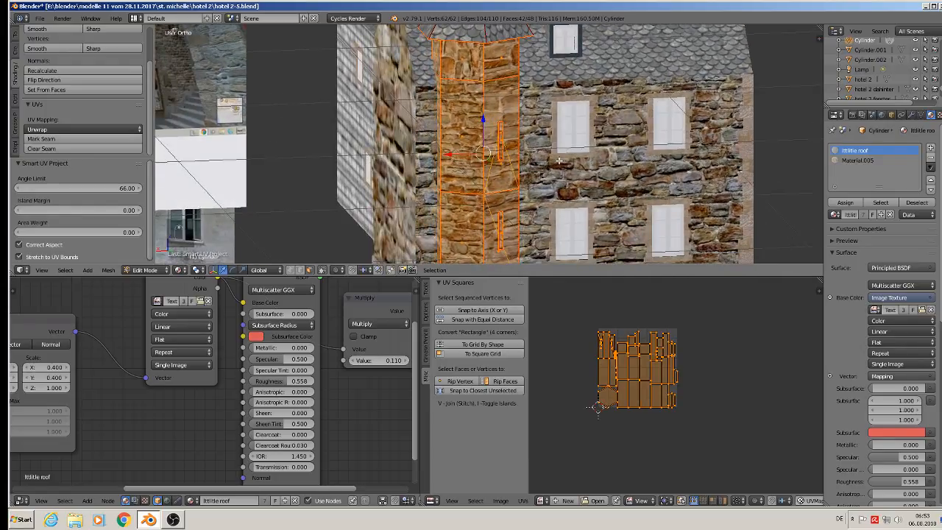
pyautogui.scroll(-2, 520, 141)
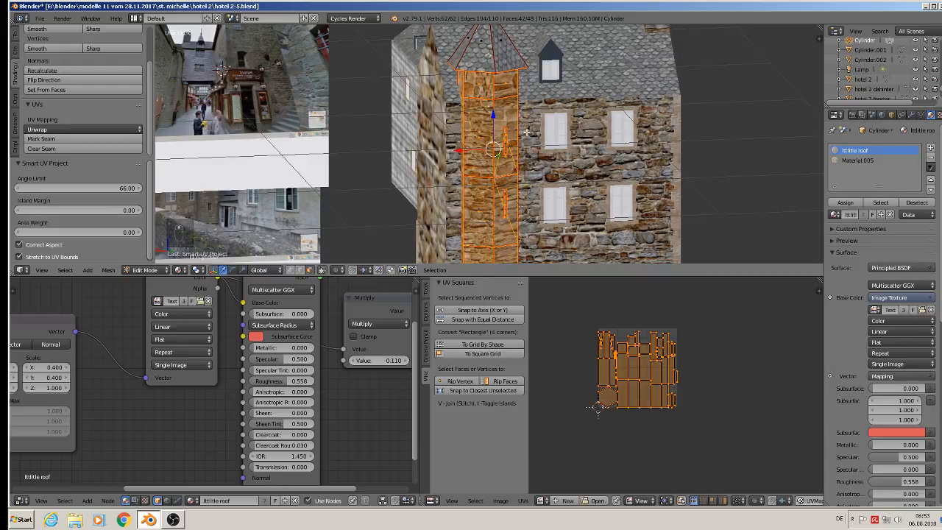
# - Select the ring of wall faces just below the tower roof, unwrap it with Cube Projection and scale its UVs by 2.143
pyautogui.keyDown('alt'); pyautogui.rightClick(493, 87); pyautogui.keyUp('alt')
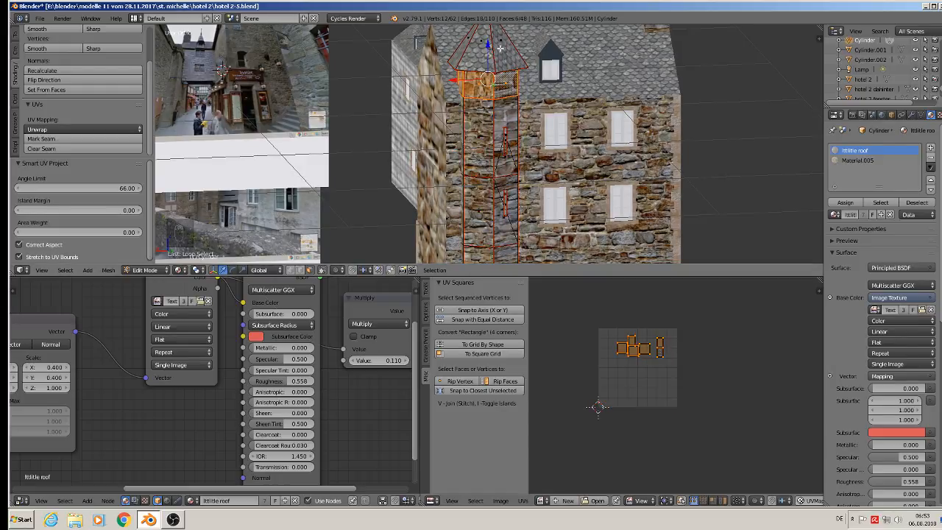
pyautogui.press('u')
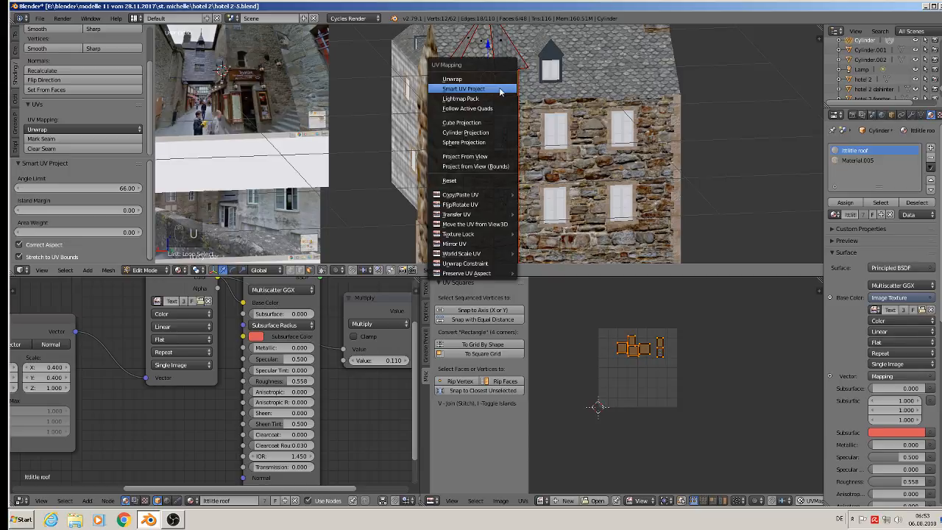
pyautogui.click(485, 125)
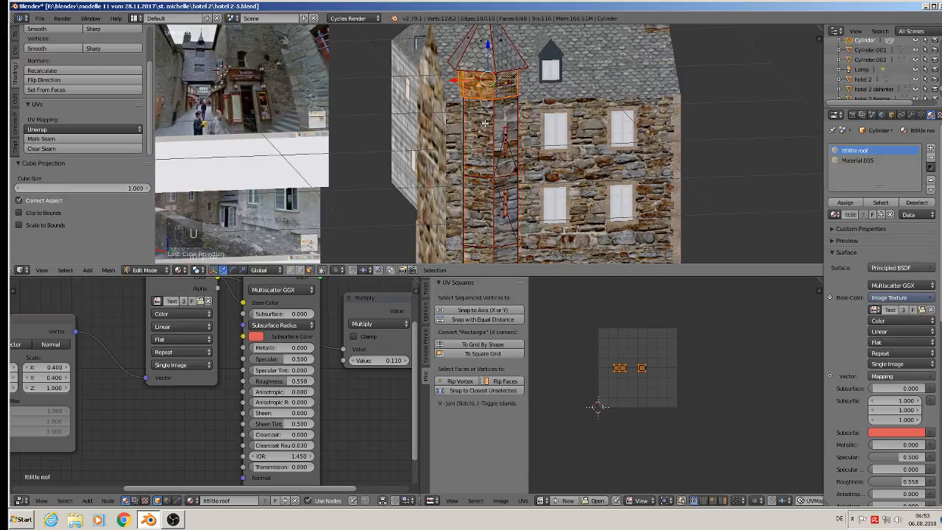
pyautogui.scroll(6, 489, 88)
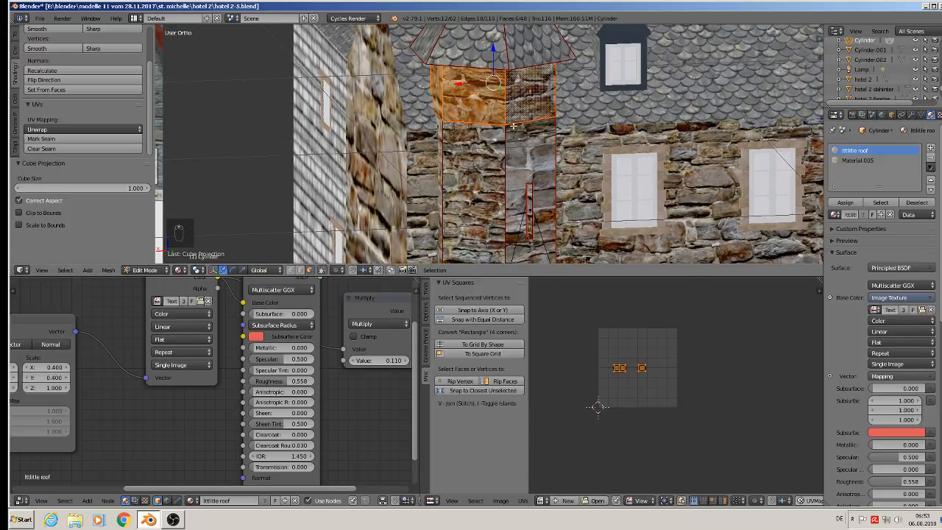
pyautogui.press('s')
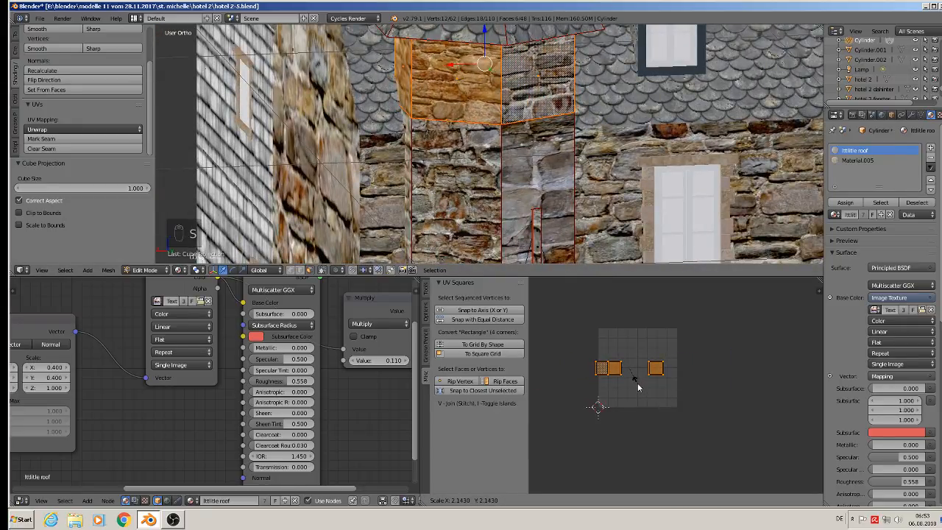
pyautogui.click(638, 381)
# - Select the second ring of tower wall faces including the triangle below the slit, apply Cube Projection and scale the UVs by 2.097
pyautogui.scroll(-3, 589, 147)
pyautogui.keyDown('shift'); pyautogui.moveTo(553, 198); pyautogui.dragTo(475, 118, button='middle'); pyautogui.keyUp('shift')
pyautogui.keyDown('alt'); pyautogui.rightClick(472, 93); pyautogui.keyUp('alt')
pyautogui.keyDown('shift'); pyautogui.rightClick(478, 98); pyautogui.keyUp('shift')
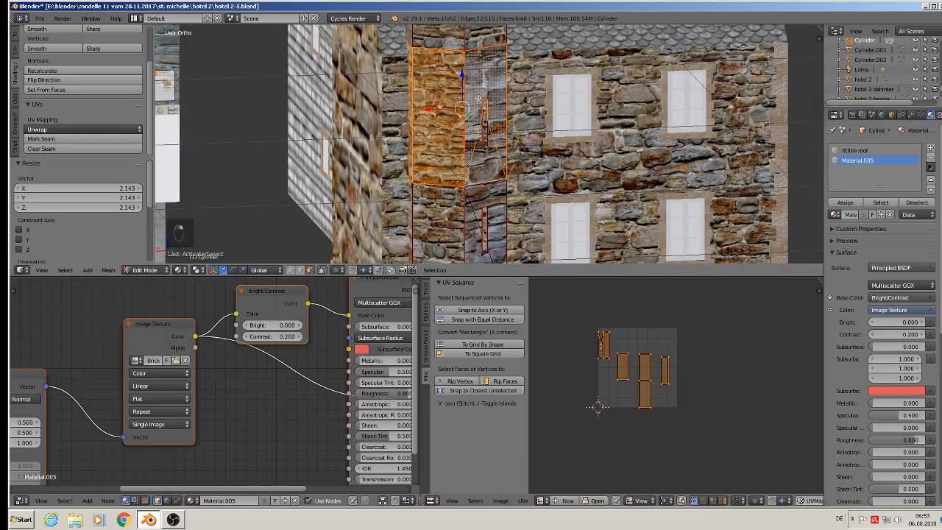
pyautogui.keyDown('shift'); pyautogui.rightClick(485, 170); pyautogui.keyUp('shift')
pyautogui.press('u')
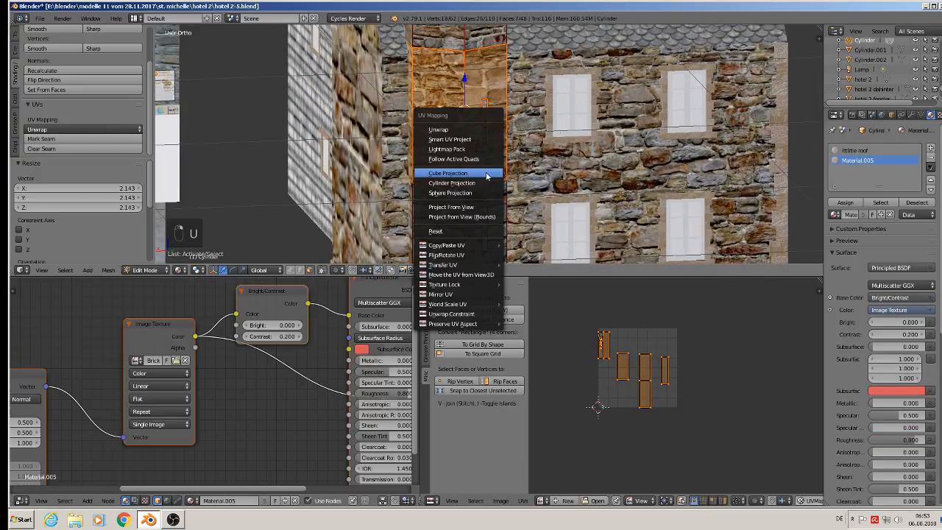
pyautogui.click(485, 172)
pyautogui.press('s')
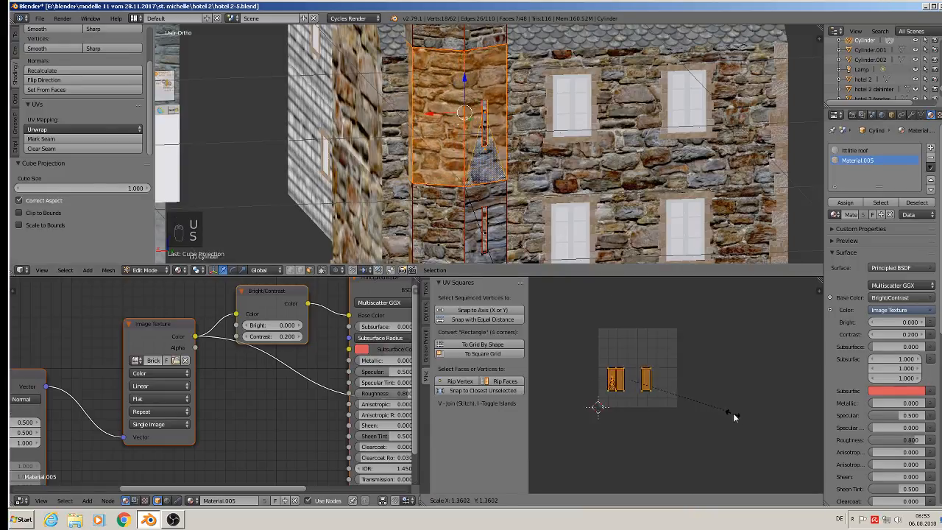
pyautogui.click(783, 439)
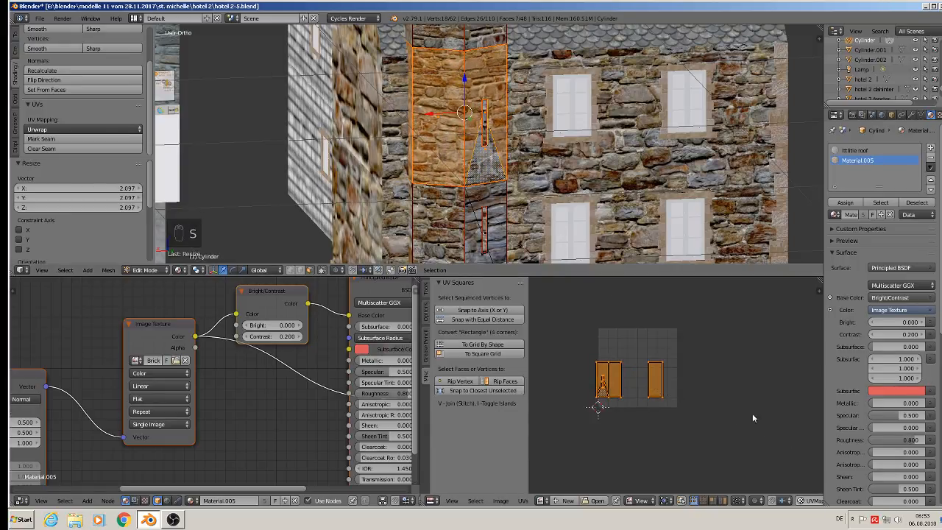
# - Select the third ring of tower wall faces with the piece beside its slit, apply Cube Projection and scale the UVs by 1.849
pyautogui.keyDown('shift'); pyautogui.moveTo(582, 216); pyautogui.dragTo(578, 123, button='middle'); pyautogui.keyUp('shift')
pyautogui.rightClick(465, 166)
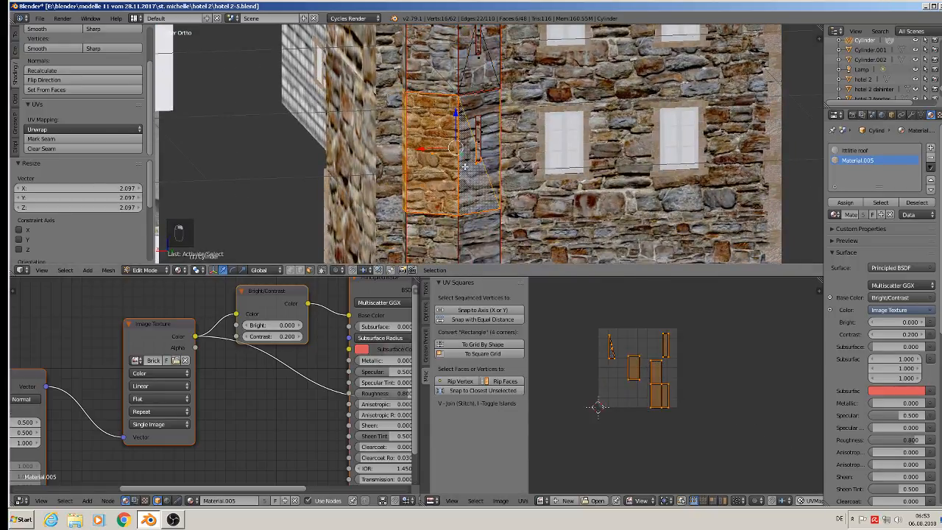
pyautogui.keyDown('shift'); pyautogui.rightClick(489, 110); pyautogui.keyUp('shift')
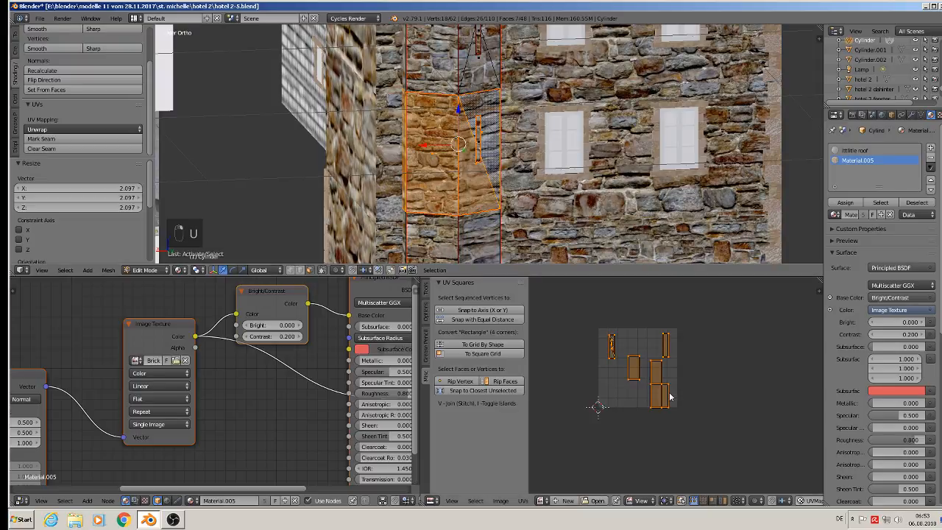
pyautogui.press('u')
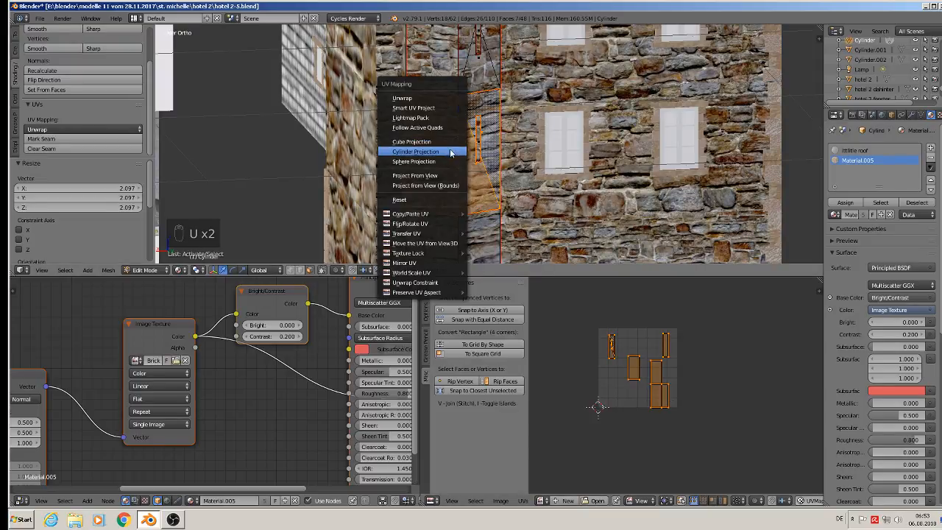
pyautogui.click(444, 143)
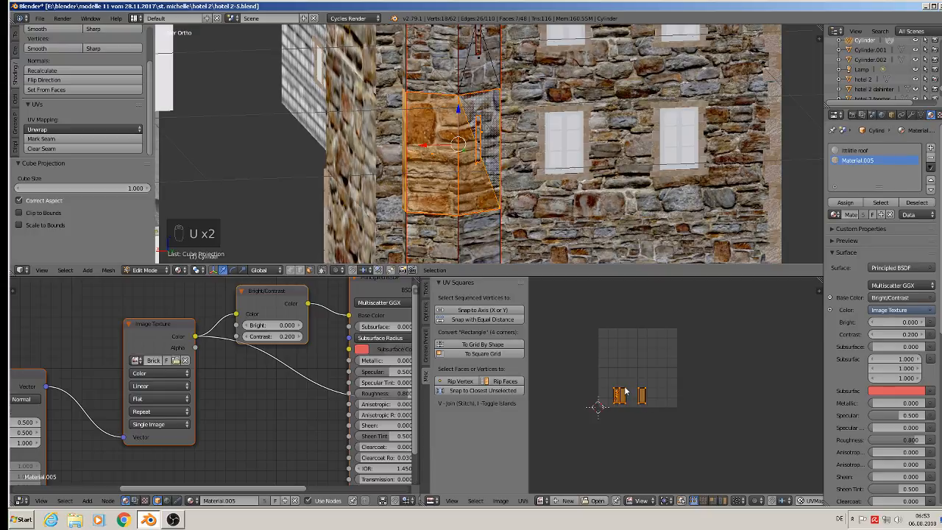
pyautogui.press('s')
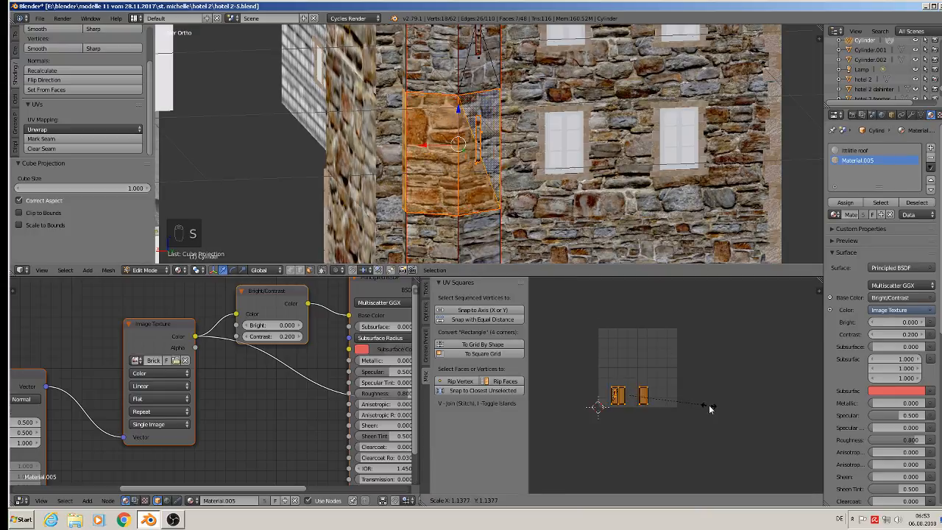
pyautogui.click(750, 429)
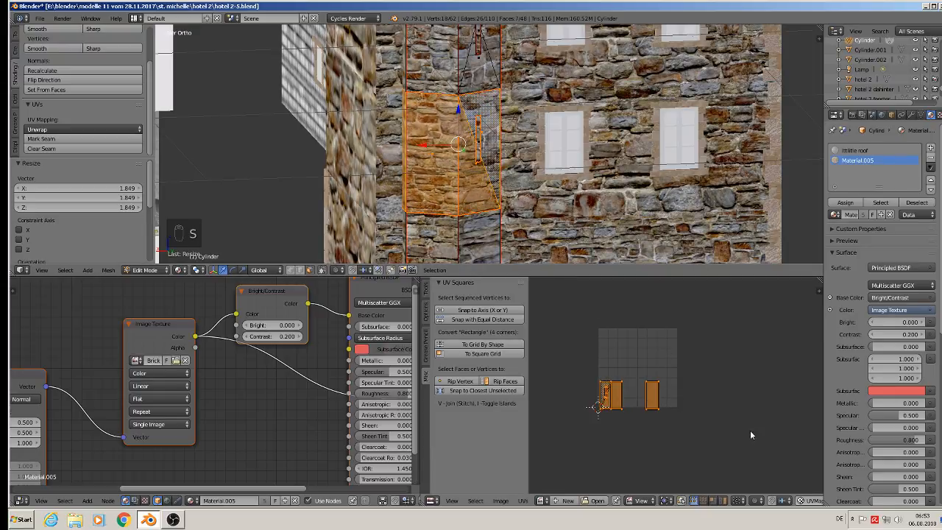
pyautogui.keyDown('shift'); pyautogui.moveTo(558, 173); pyautogui.dragTo(532, 62, button='middle'); pyautogui.keyUp('shift')
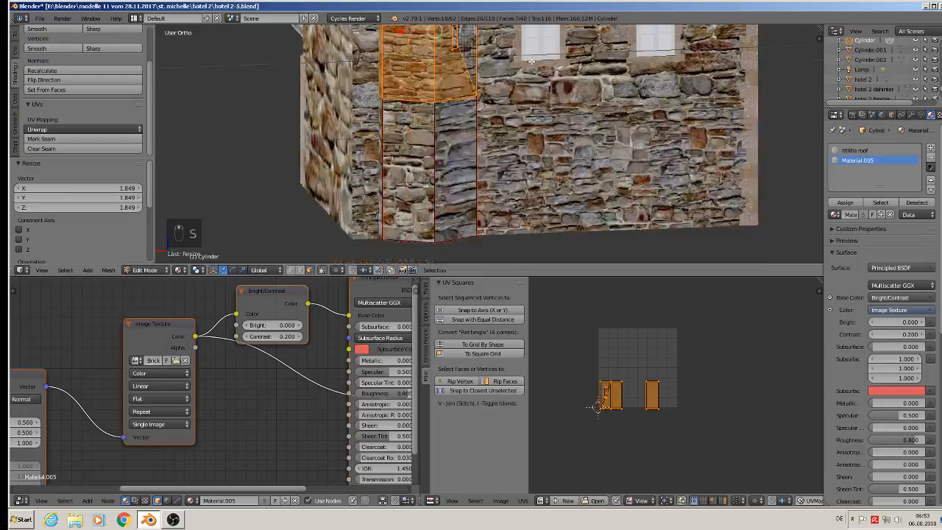
# - Select the bottom ring of tower wall faces, apply Cube Projection and enlarge its UVs to match the stone size above
pyautogui.keyDown('alt'); pyautogui.rightClick(422, 166); pyautogui.keyUp('alt')
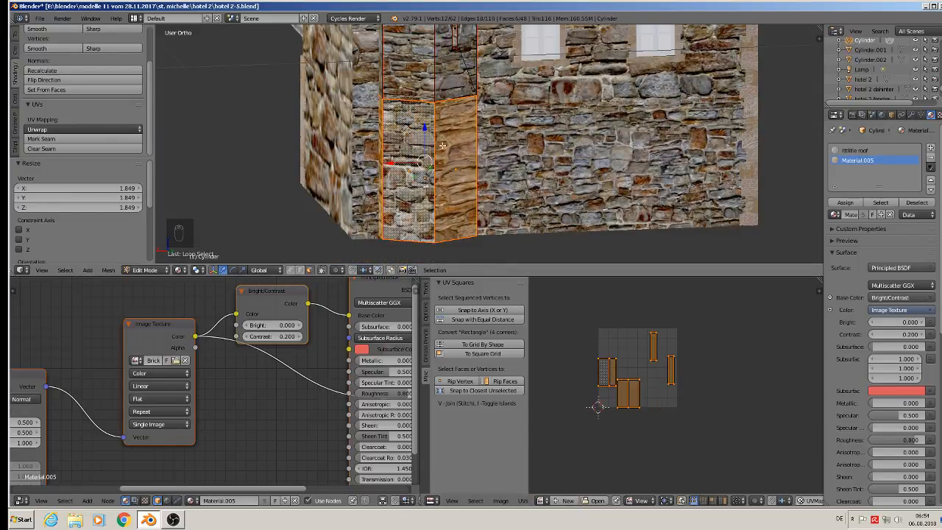
pyautogui.press('u')
pyautogui.click(444, 145)
pyautogui.press('s')
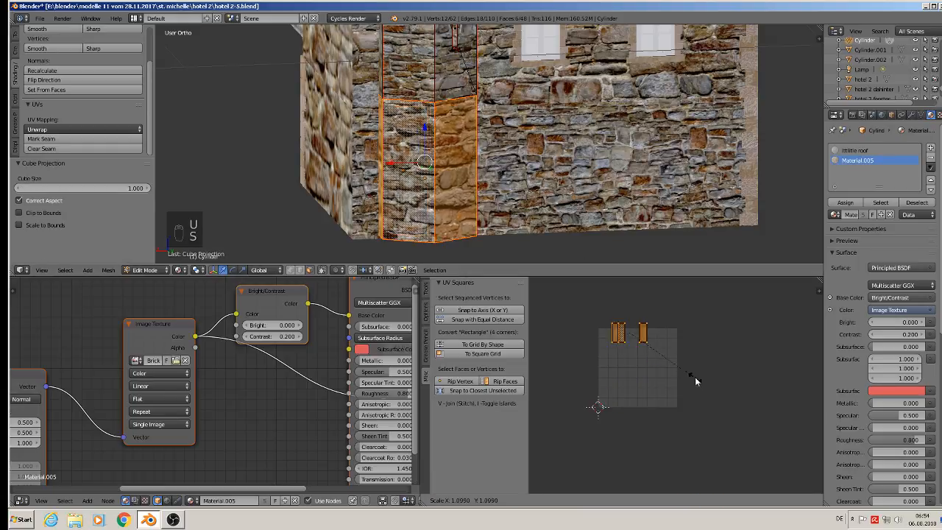
pyautogui.click(735, 396)
pyautogui.press('Tab')
# - Deselect all objects, inspect the other sides of the hotel and save the file
pyautogui.scroll(-3, 537, 143)
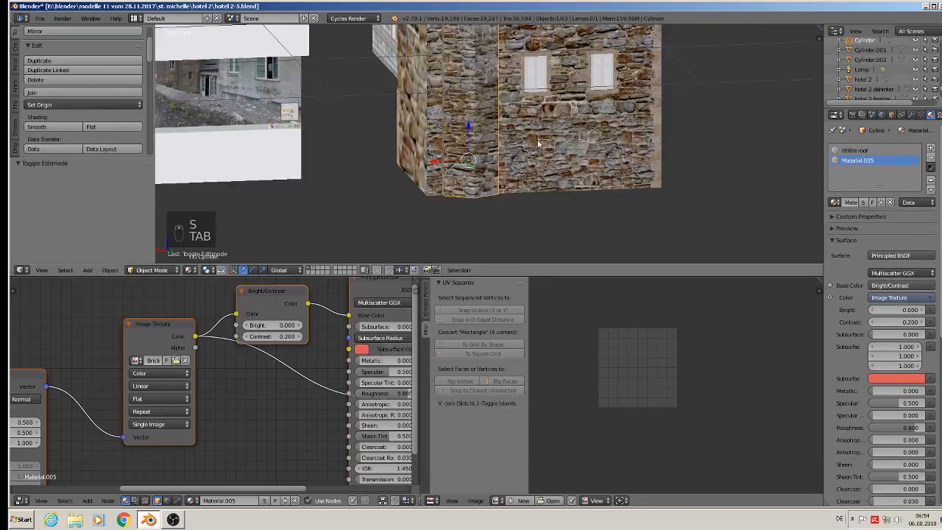
pyautogui.scroll(-6, 538, 144)
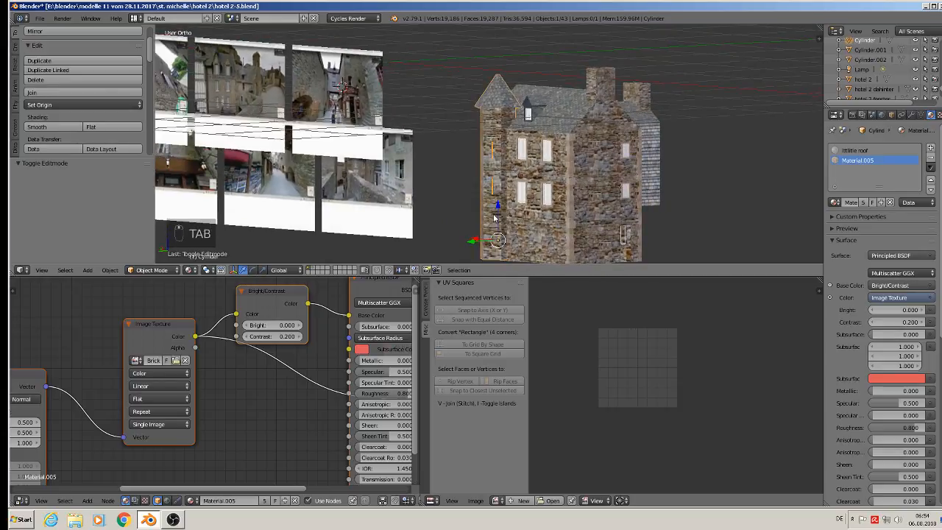
pyautogui.press('a')
pyautogui.press('a')
pyautogui.moveTo(526, 217); pyautogui.dragTo(432, 153, button='middle')
pyautogui.scroll(2, 504, 200)
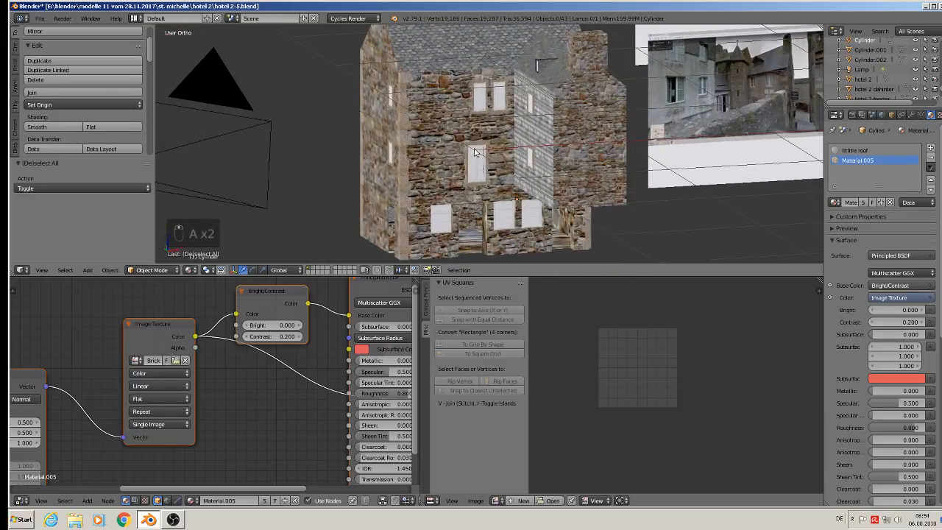
pyautogui.keyDown('shift'); pyautogui.moveTo(504, 200); pyautogui.dragTo(531, 194, button='middle'); pyautogui.keyUp('shift')
pyautogui.scroll(3, 515, 170)
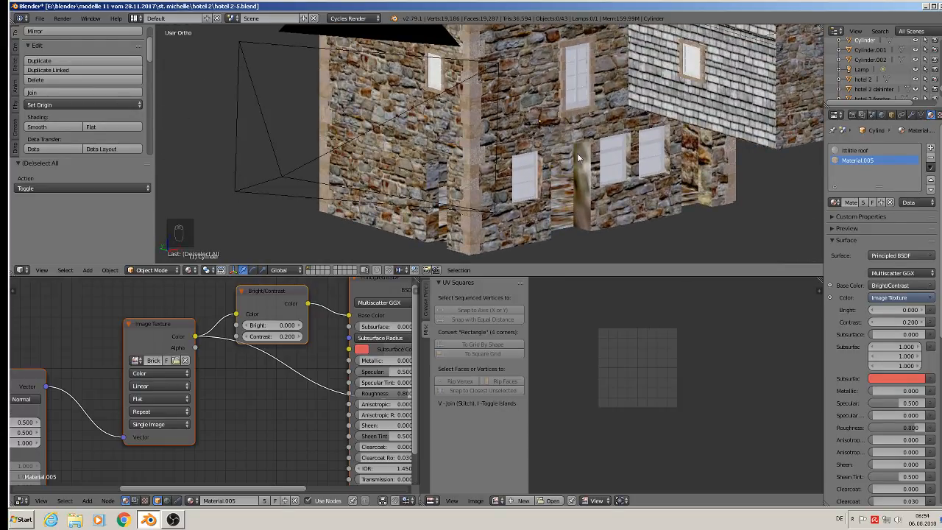
pyautogui.scroll(2, 533, 167)
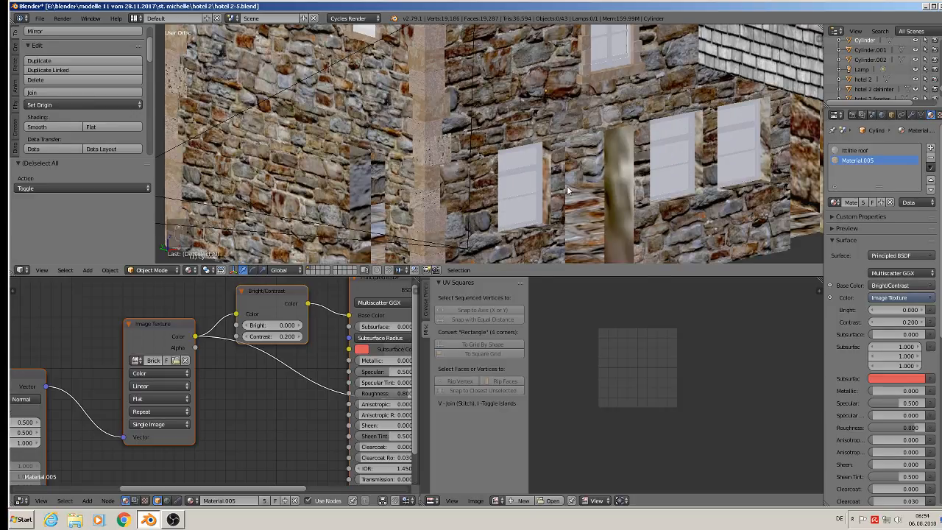
pyautogui.click(40, 17)
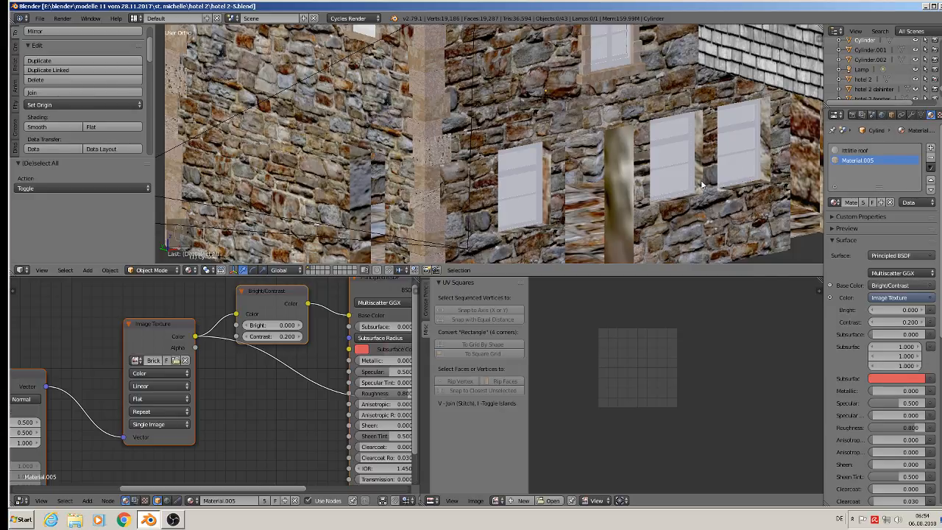
# - Open the hotel building's mesh for editing and select both side faces of its middle ground-floor doorway
pyautogui.scroll(5, 701, 185)
pyautogui.scroll(-2, 516, 185)
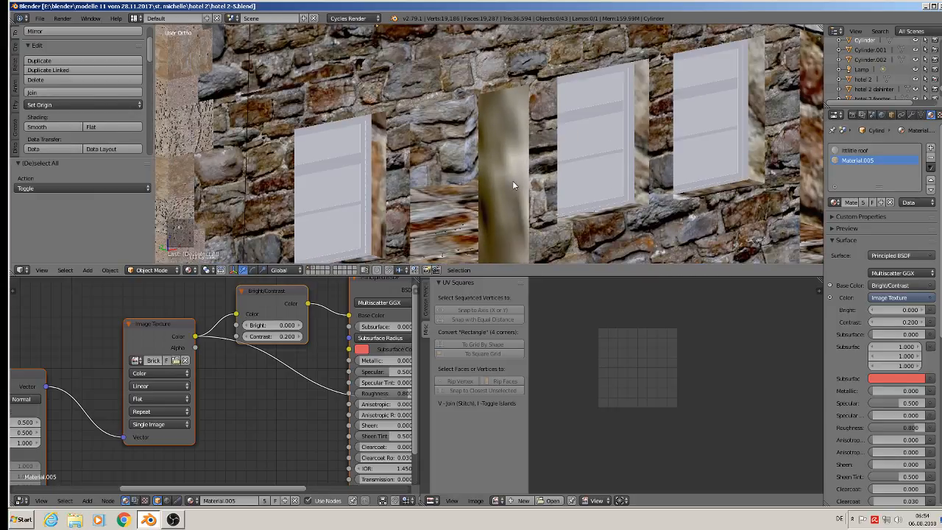
pyautogui.scroll(2, 512, 181)
pyautogui.press('Tab')
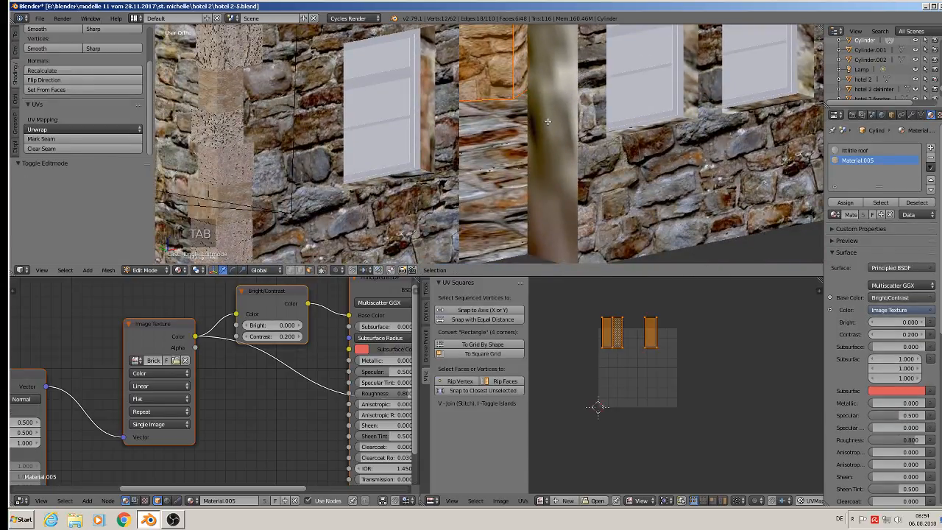
pyautogui.press('Tab')
pyautogui.rightClick(558, 143)
pyautogui.press('Tab')
pyautogui.rightClick(557, 140)
pyautogui.moveTo(561, 138); pyautogui.dragTo(440, 95, button='middle')
pyautogui.keyDown('shift'); pyautogui.rightClick(441, 95); pyautogui.keyUp('shift')
pyautogui.scroll(-3, 488, 125)
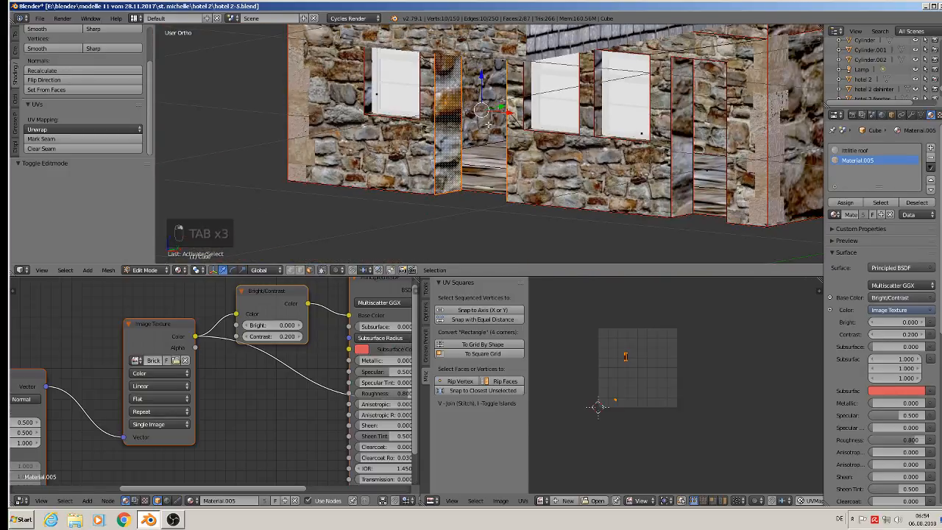
# - Add both side faces of the second ground-floor doorway and of the window nearest it to the selection
pyautogui.keyDown('shift'); pyautogui.rightClick(686, 128); pyautogui.keyUp('shift')
pyautogui.moveTo(692, 154); pyautogui.dragTo(772, 124, button='middle')
pyautogui.keyDown('shift'); pyautogui.rightClick(759, 90); pyautogui.keyUp('shift')
pyautogui.keyDown('shift'); pyautogui.rightClick(676, 81); pyautogui.keyUp('shift')
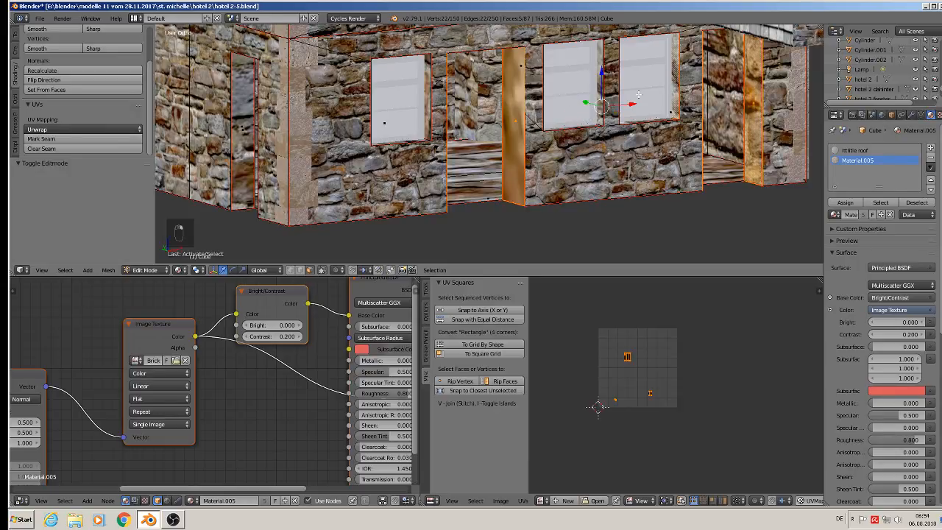
pyautogui.moveTo(676, 81); pyautogui.dragTo(608, 77, button='middle')
pyautogui.keyDown('shift'); pyautogui.rightClick(608, 76); pyautogui.keyUp('shift')
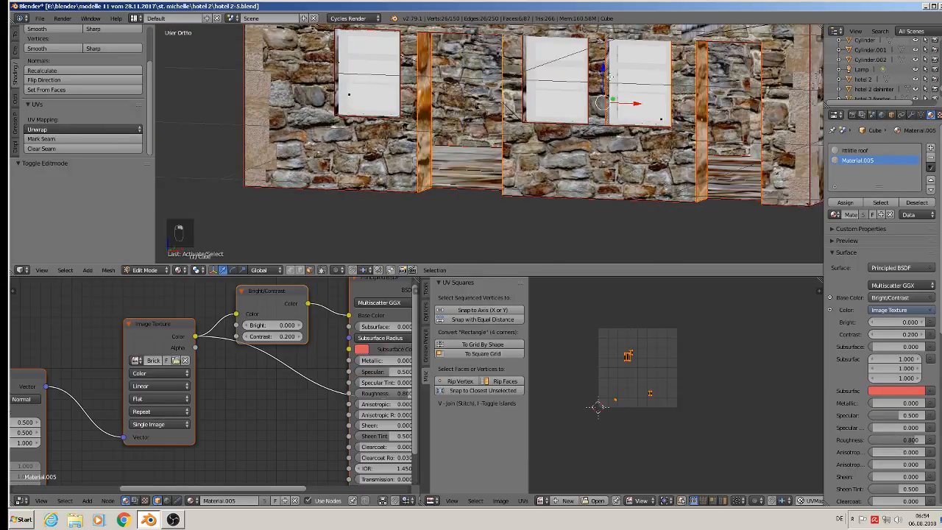
# - Add the side faces of the other two ground-floor window openings on the same facade to the selection
pyautogui.keyDown('shift'); pyautogui.rightClick(522, 78); pyautogui.keyUp('shift')
pyautogui.moveTo(522, 78); pyautogui.dragTo(606, 109, button='middle')
pyautogui.keyDown('shift'); pyautogui.rightClick(598, 77); pyautogui.keyUp('shift')
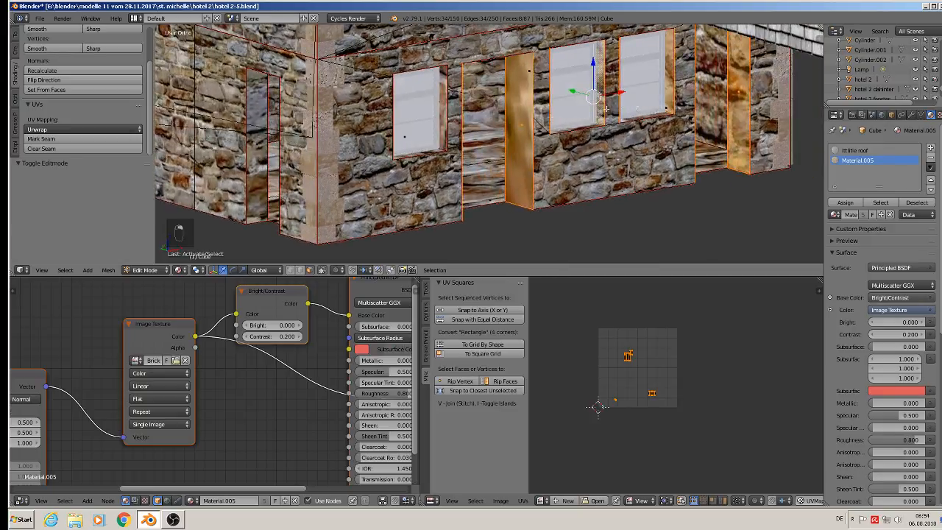
pyautogui.keyDown('shift'); pyautogui.rightClick(441, 104); pyautogui.keyUp('shift')
pyautogui.moveTo(440, 104); pyautogui.dragTo(352, 96, button='middle')
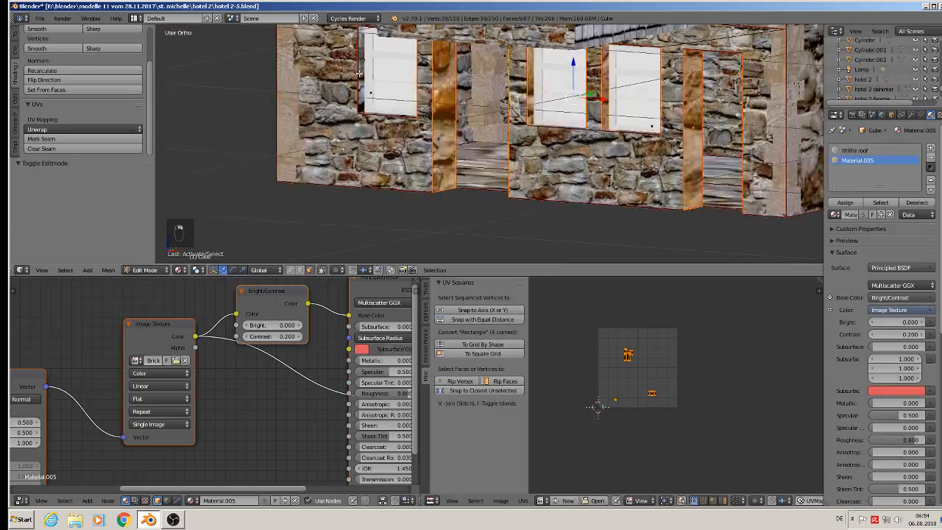
pyautogui.keyDown('shift'); pyautogui.rightClick(360, 74); pyautogui.keyUp('shift')
# - Switch to wireframe display and add both side faces of the single window opening one floor up to the selection
pyautogui.keyDown('shift'); pyautogui.moveTo(366, 64); pyautogui.dragTo(408, 251, button='middle'); pyautogui.keyUp('shift')
pyautogui.scroll(-3, 417, 219)
pyautogui.moveTo(416, 193); pyautogui.dragTo(539, 194, button='middle')
pyautogui.scroll(5, 514, 170)
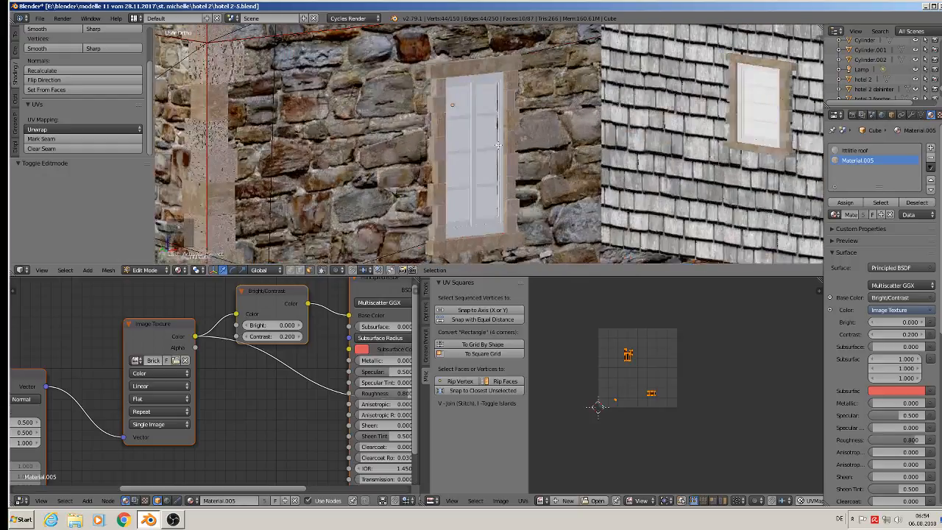
pyautogui.press('u')
pyautogui.press('z')
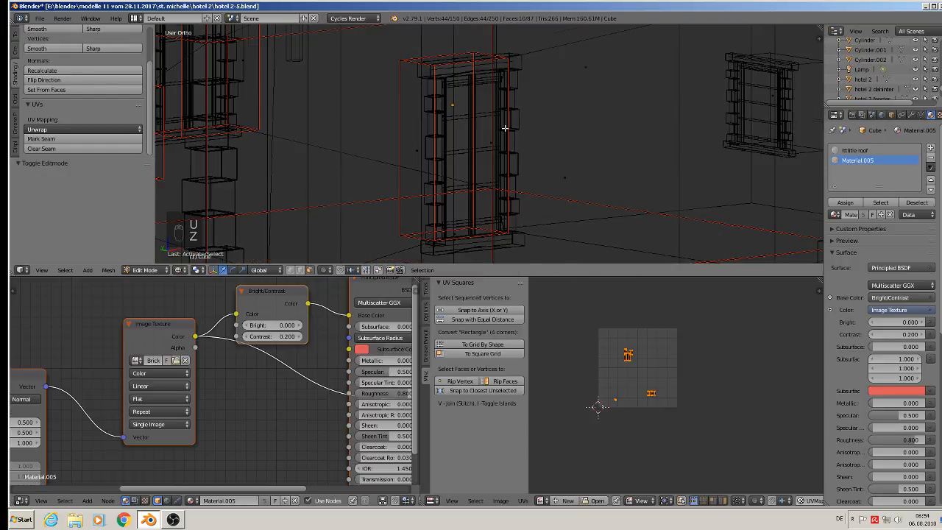
pyautogui.moveTo(506, 126); pyautogui.dragTo(517, 138, button='middle')
pyautogui.press('l')
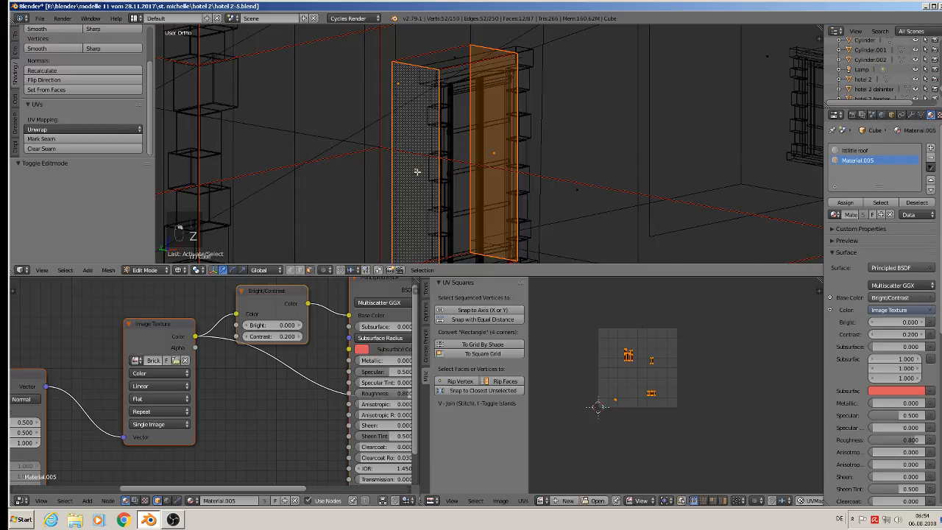
# - Add the four side faces of the paired window openings on the floor above to the selection
pyautogui.scroll(-5, 437, 152)
pyautogui.scroll(4, 456, 117)
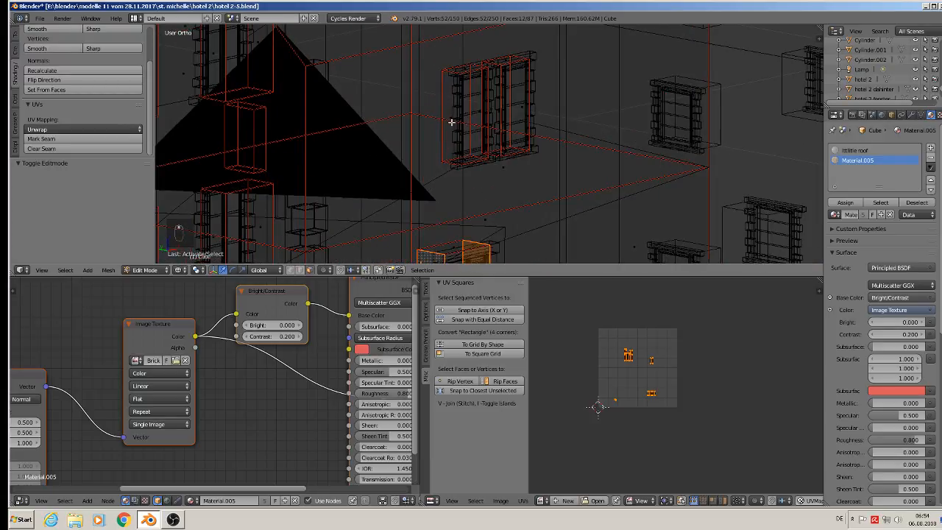
pyautogui.press('l')
pyautogui.press('l')
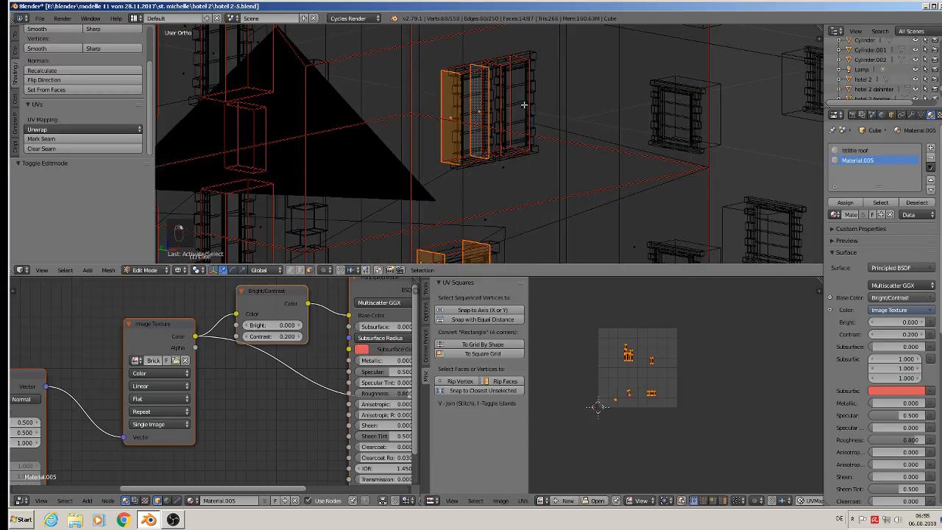
pyautogui.press('l')
pyautogui.keyDown('shift'); pyautogui.rightClick(492, 112); pyautogui.keyUp('shift')
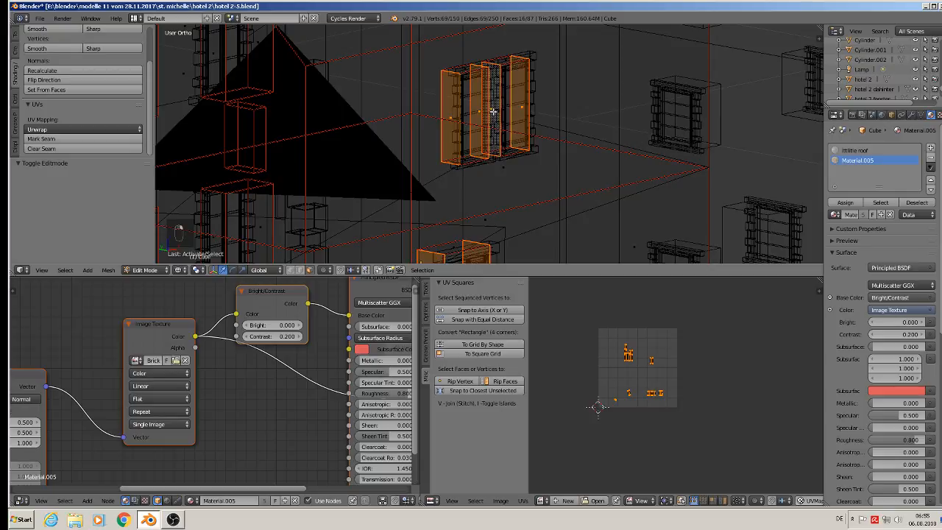
# - Switch the viewport from wireframe back to a display that shows the textures
pyautogui.scroll(-4, 499, 139)
pyautogui.keyDown('shift'); pyautogui.moveTo(497, 137); pyautogui.dragTo(531, 81, button='middle'); pyautogui.keyUp('shift')
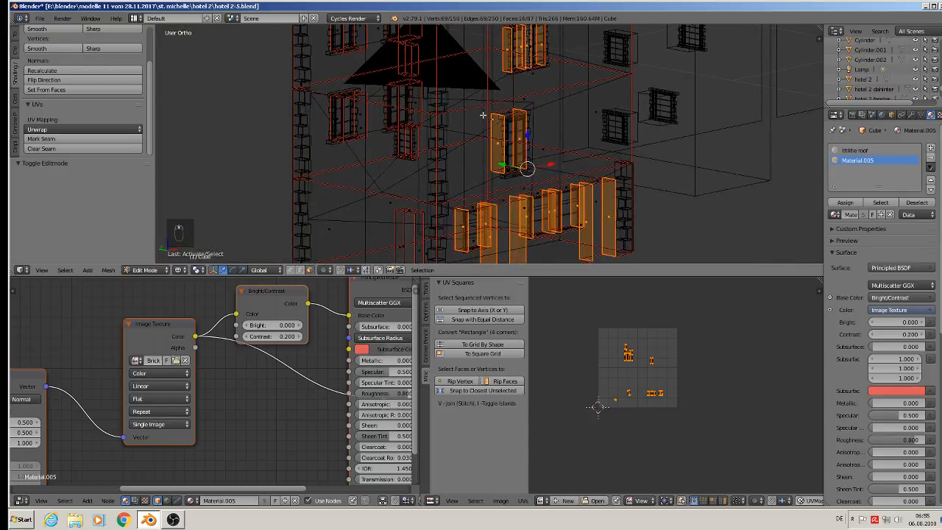
pyautogui.moveTo(483, 114); pyautogui.dragTo(427, 120, button='middle')
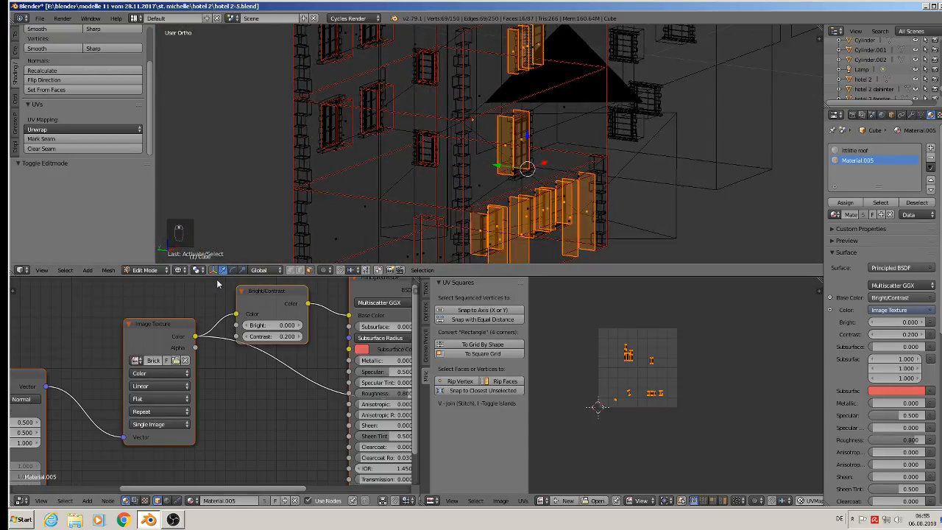
pyautogui.click(183, 270)
pyautogui.click(222, 212)
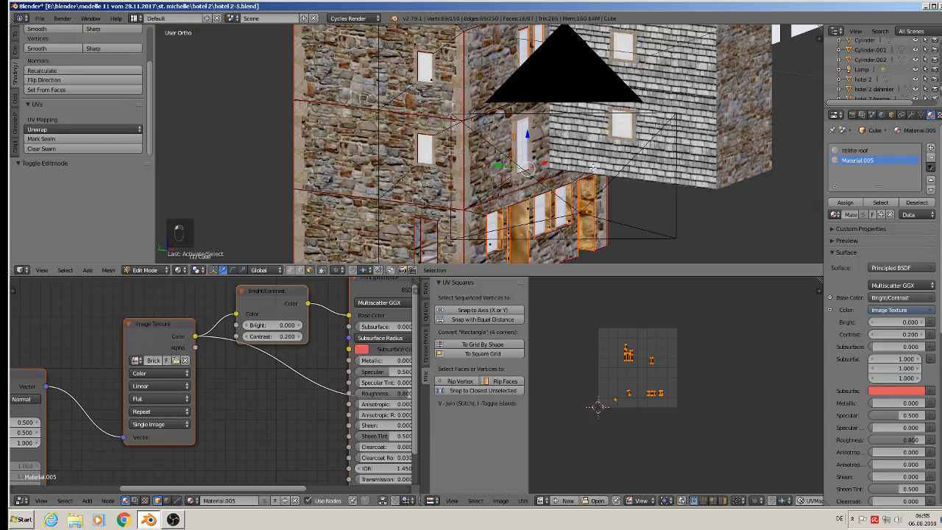
# - Unwrap the selected window and doorway side faces from the right orthographic view with Project From View
pyautogui.press('KP_3')
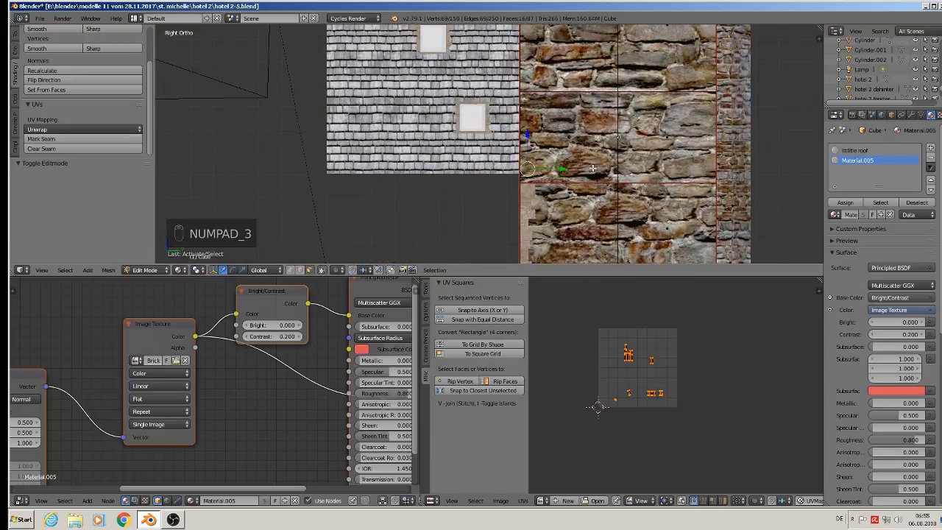
pyautogui.press('KP_1')
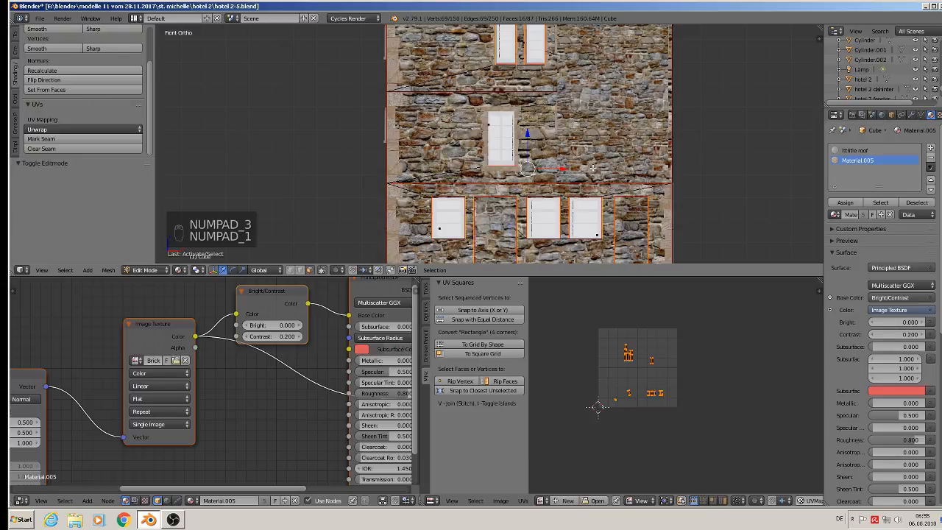
pyautogui.press('KP_3')
pyautogui.press('u')
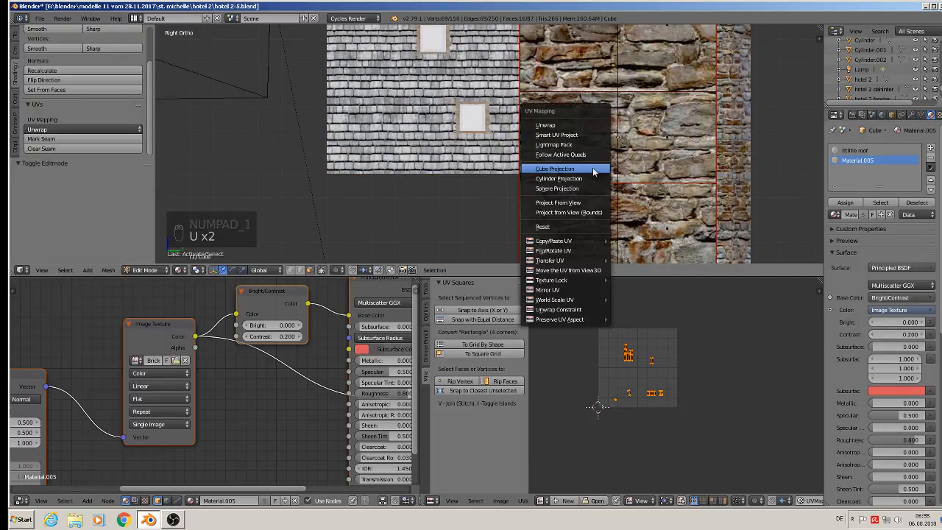
pyautogui.click(589, 213)
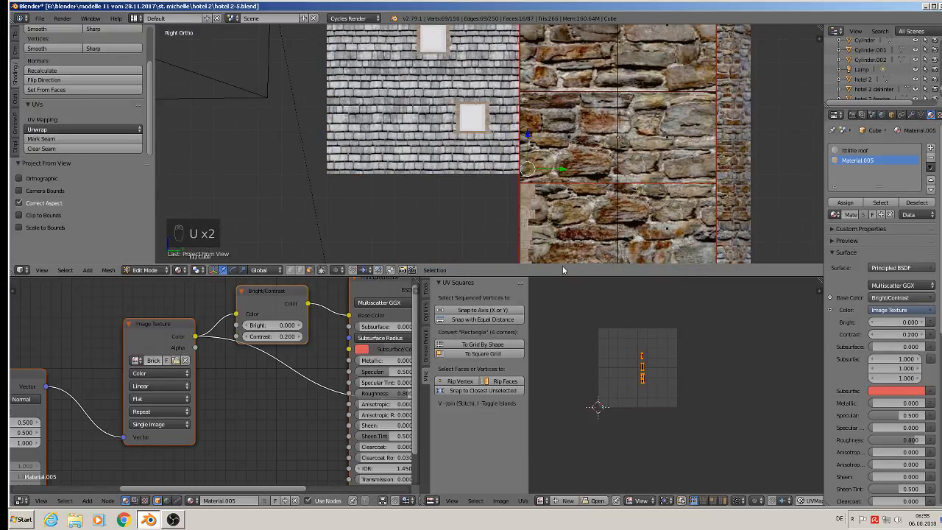
# - Scale the UVs of the window and doorway side faces by 3.594 and leave mesh editing
pyautogui.moveTo(453, 201); pyautogui.dragTo(501, 122, button='middle')
pyautogui.scroll(2, 502, 172)
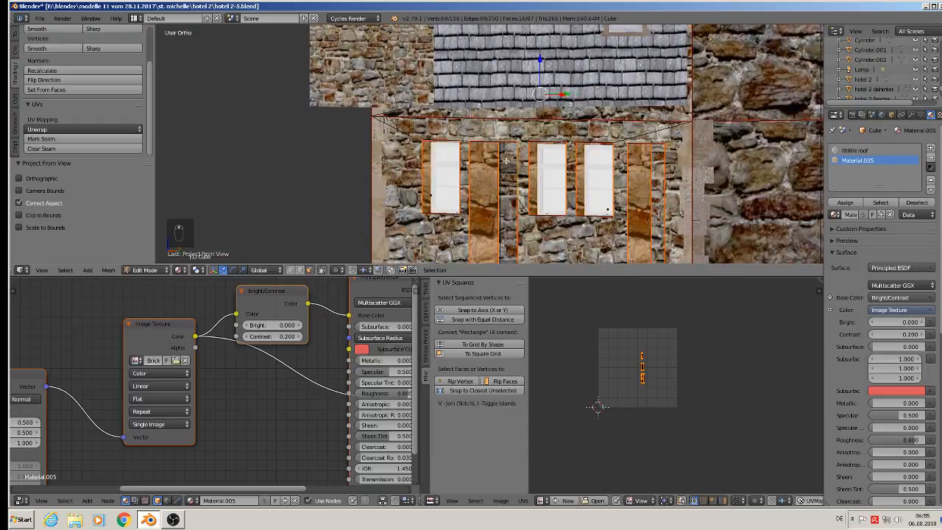
pyautogui.press('s')
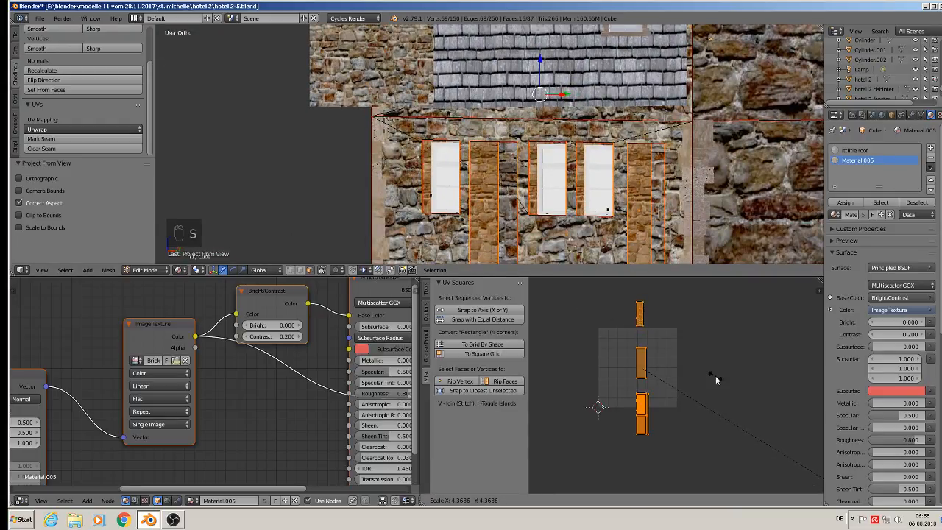
pyautogui.click(637, 358)
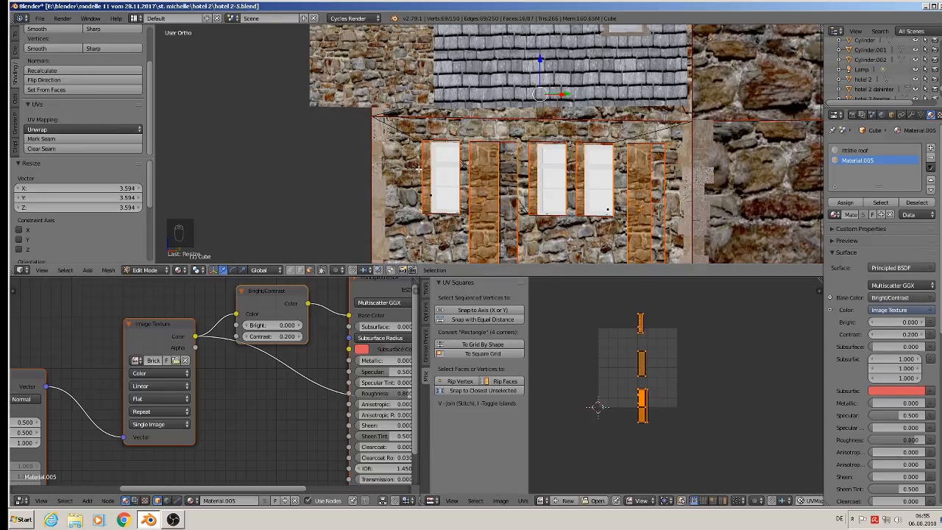
pyautogui.press('Tab')
# - Inspect the retextured doorway and window reveals on the facade and save the file again
pyautogui.moveTo(508, 219); pyautogui.dragTo(570, 219, button='middle')
pyautogui.scroll(-5, 615, 210)
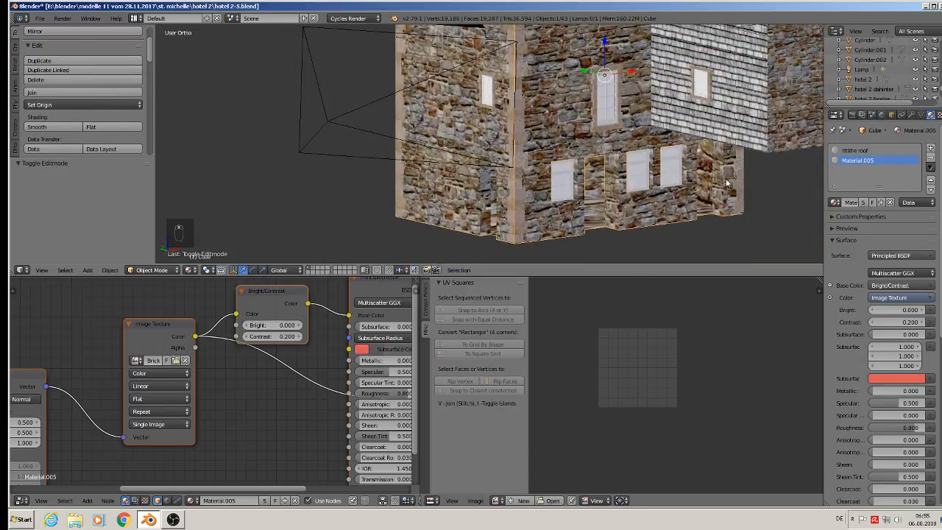
pyautogui.scroll(2, 637, 185)
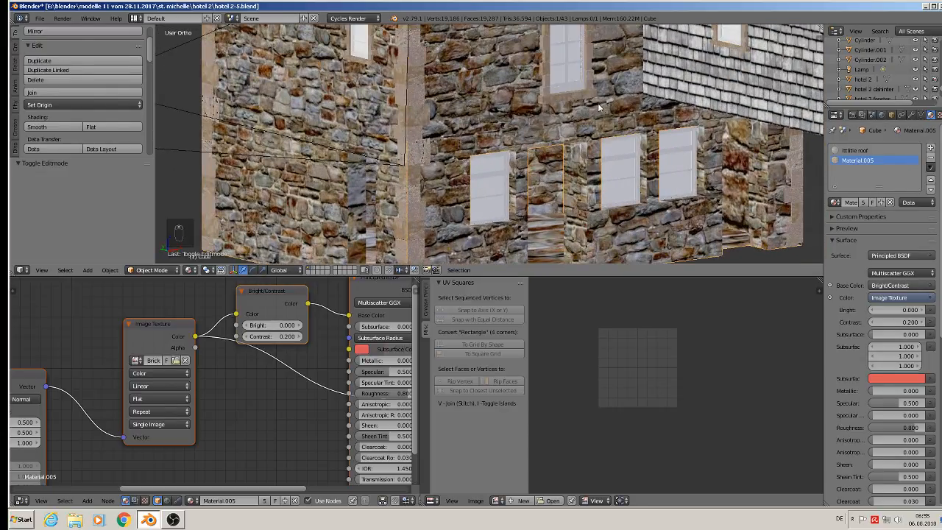
pyautogui.scroll(-2, 599, 107)
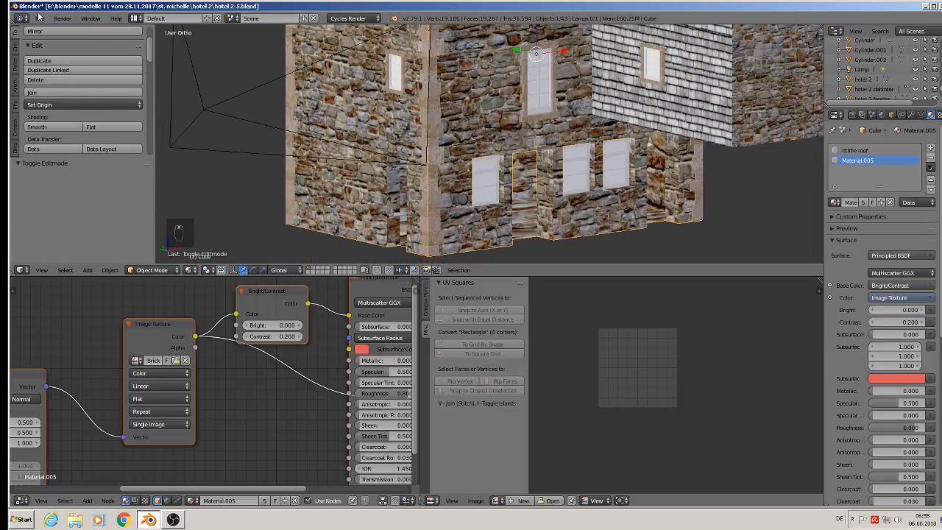
pyautogui.click(40, 17)
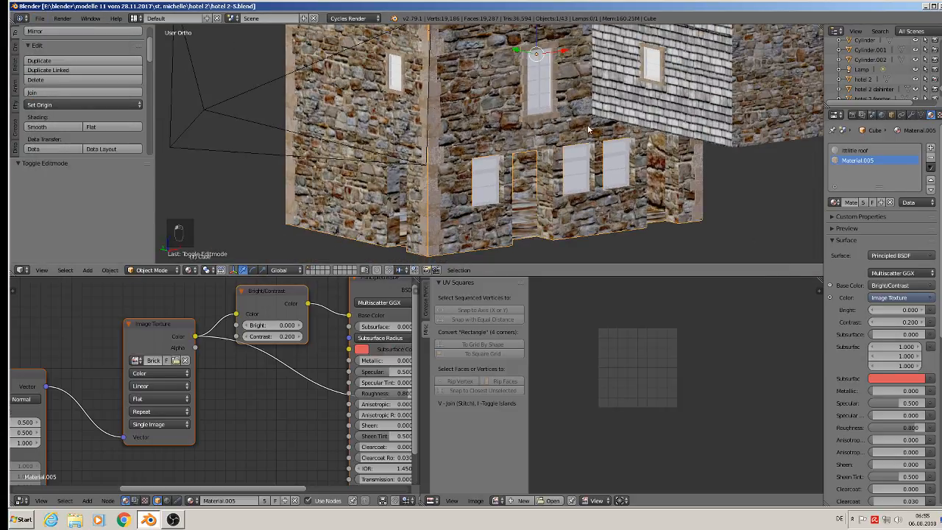
# - Select the upper facade window and bring up the node setup of its glas hause 1.002 material
pyautogui.scroll(2, 589, 129)
pyautogui.rightClick(530, 88)
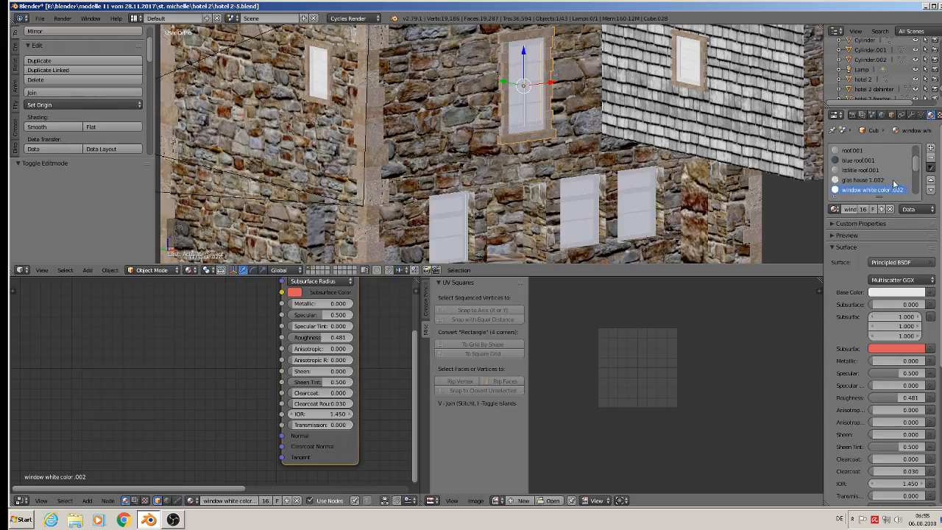
pyautogui.click(865, 179)
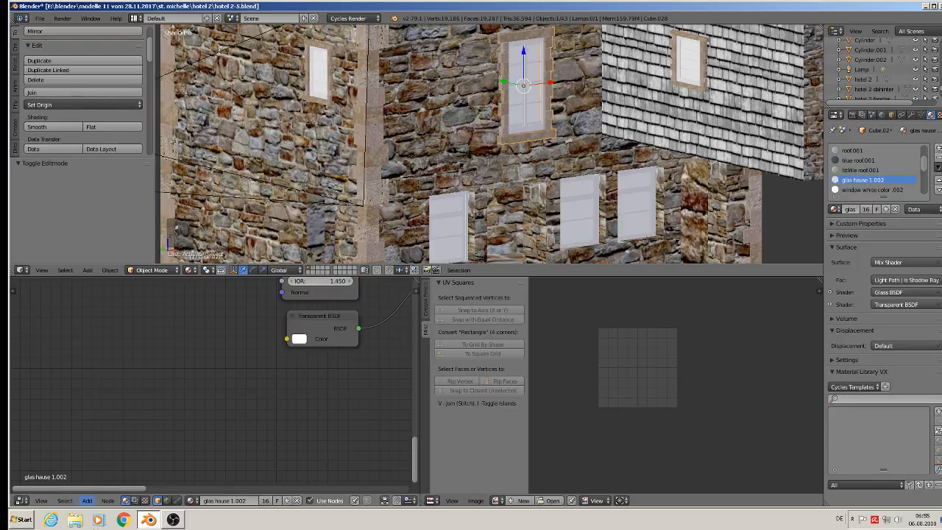
pyautogui.moveTo(362, 304); pyautogui.dragTo(137, 421, button='middle')
pyautogui.scroll(-3, 136, 421)
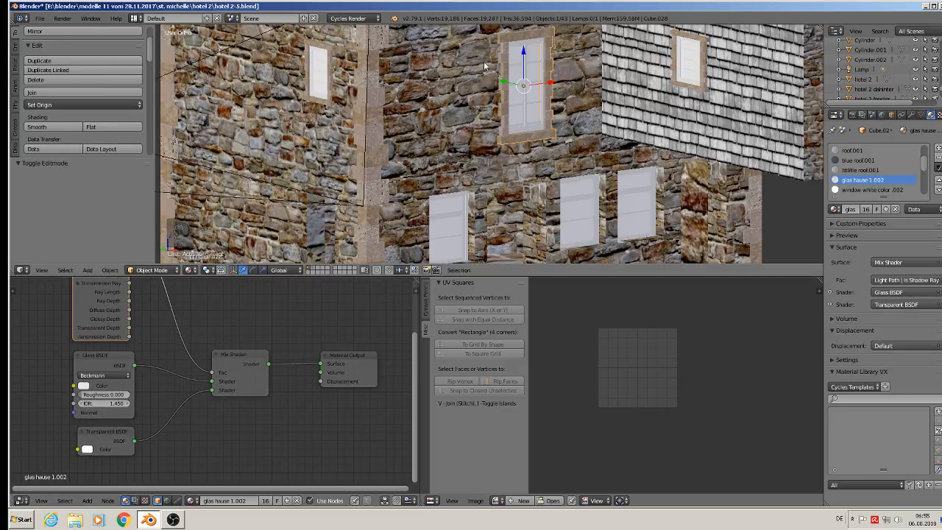
pyautogui.scroll(-1, 288, 396)
pyautogui.moveTo(284, 408); pyautogui.dragTo(139, 405, button='middle')
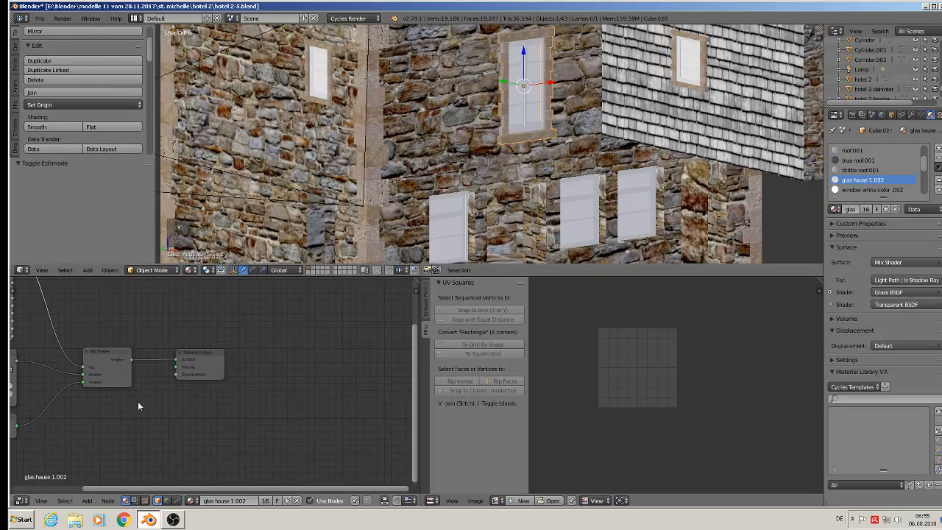
# - Move the Material Output node away and insert a duplicate of the Mix Shader into the link leading to it
pyautogui.moveTo(212, 346); pyautogui.dragTo(356, 342)
pyautogui.press('Home')
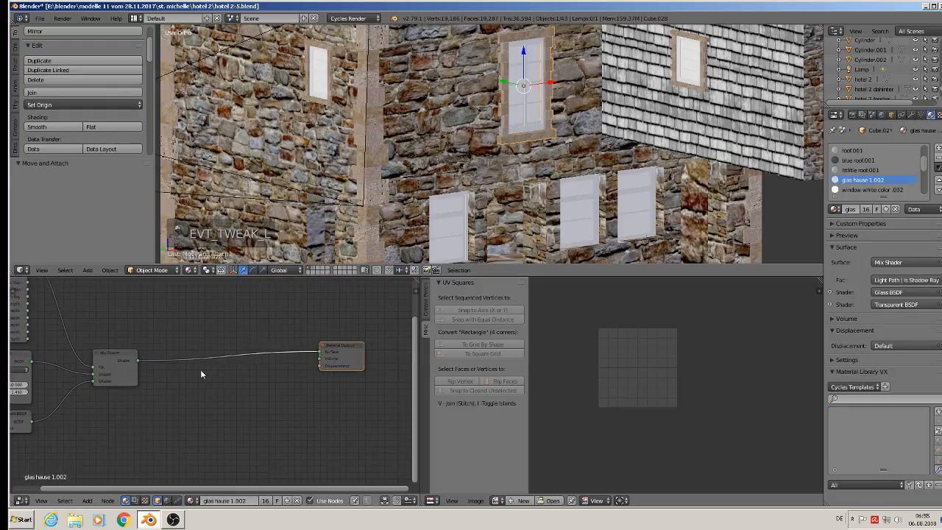
pyautogui.moveTo(211, 380)
pyautogui.mouseDown(button='middle')
pyautogui.moveTo(283, 356)
pyautogui.moveTo(225, 375)
pyautogui.mouseUp(button='middle')
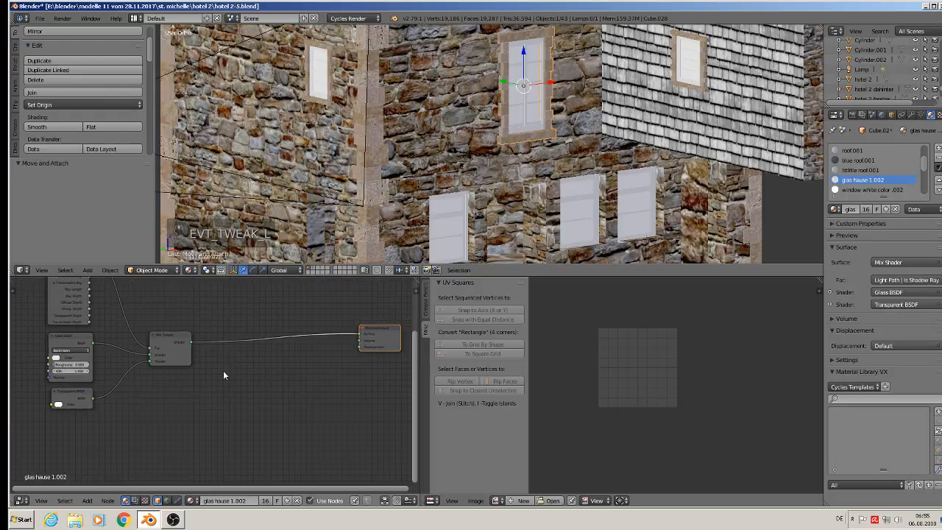
pyautogui.click(168, 342)
pyautogui.hotkey('shift', 'd')
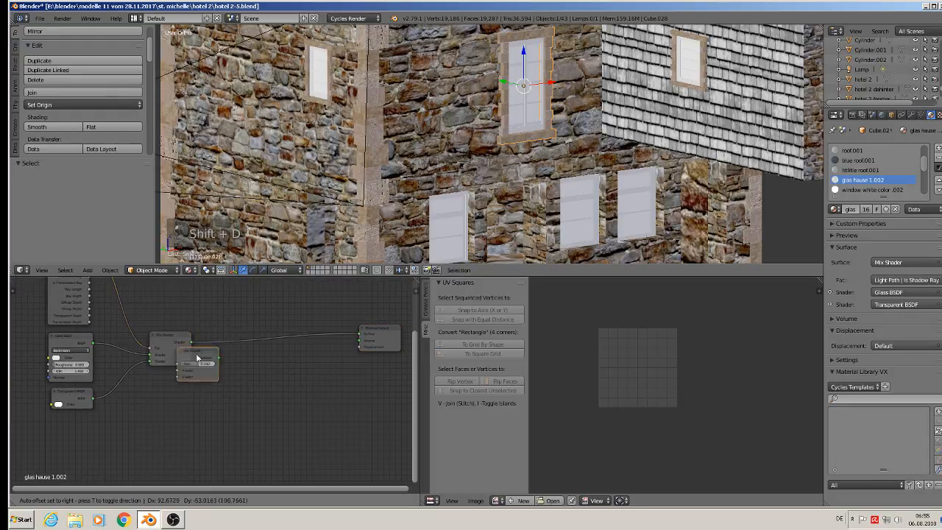
pyautogui.click(289, 337)
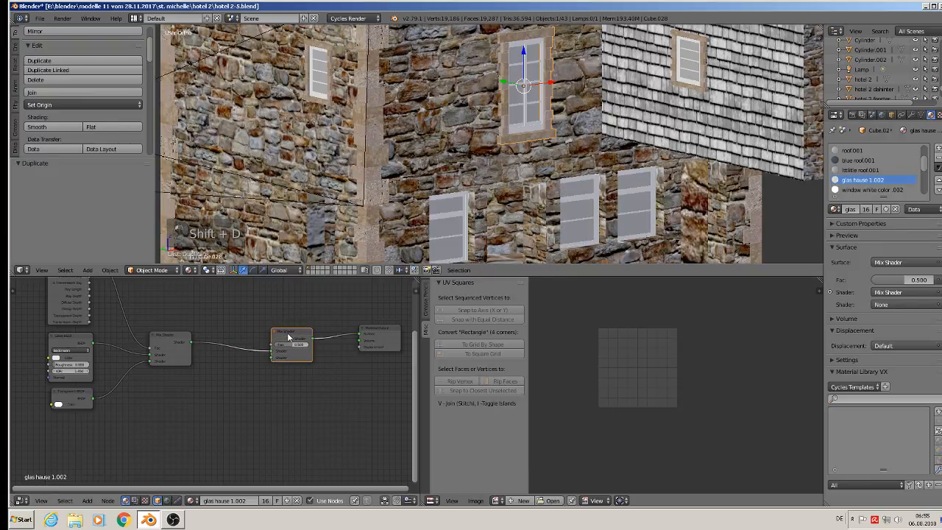
# - Add a Principled BSDF node below the two Mix Shader nodes
pyautogui.click(87, 501)
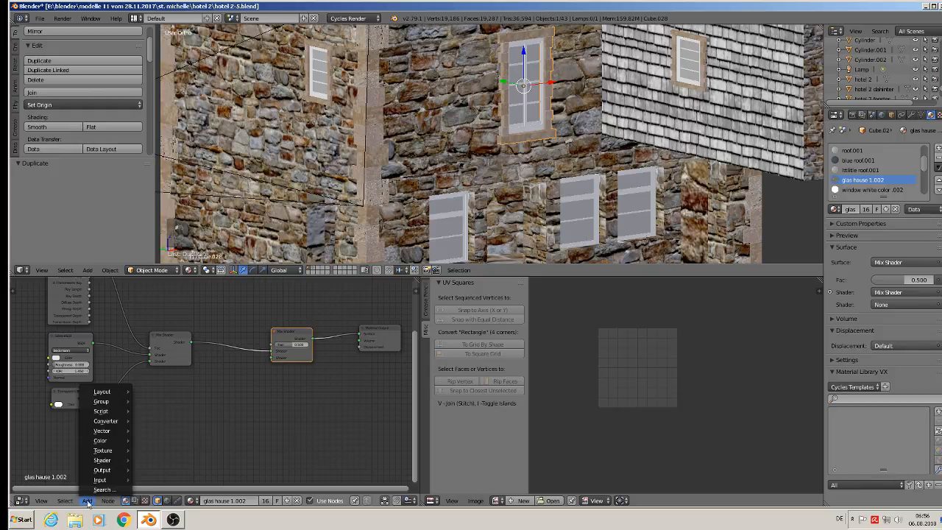
pyautogui.moveTo(111, 460)
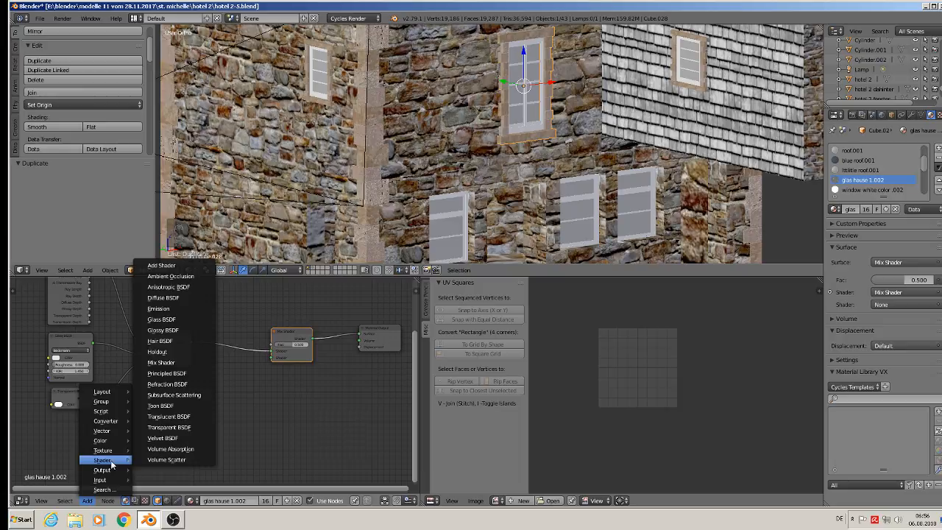
pyautogui.click(187, 374)
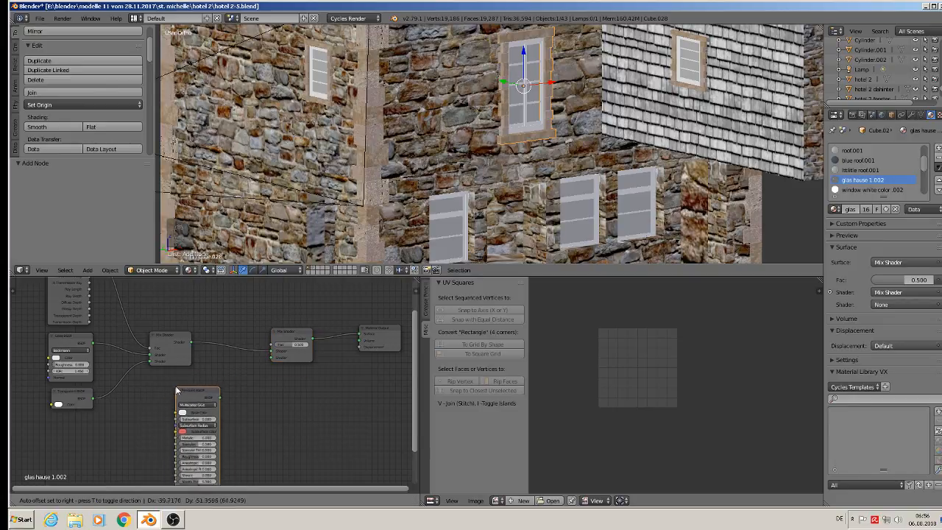
pyautogui.click(209, 380)
# - Add an Image Texture node and connect its Color output to the Fac input of the new Mix Shader
pyautogui.click(87, 501)
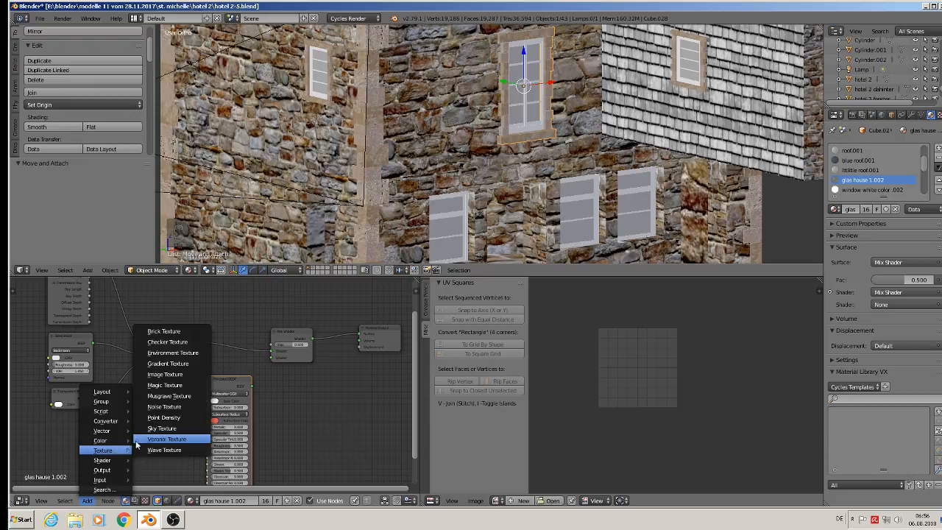
pyautogui.click(203, 374)
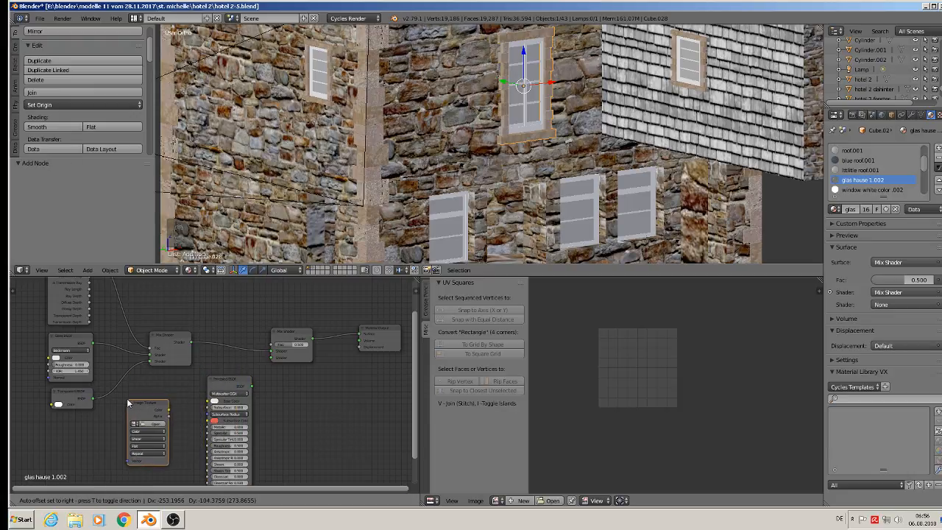
pyautogui.click(167, 471)
pyautogui.moveTo(201, 409); pyautogui.dragTo(154, 456, button='middle')
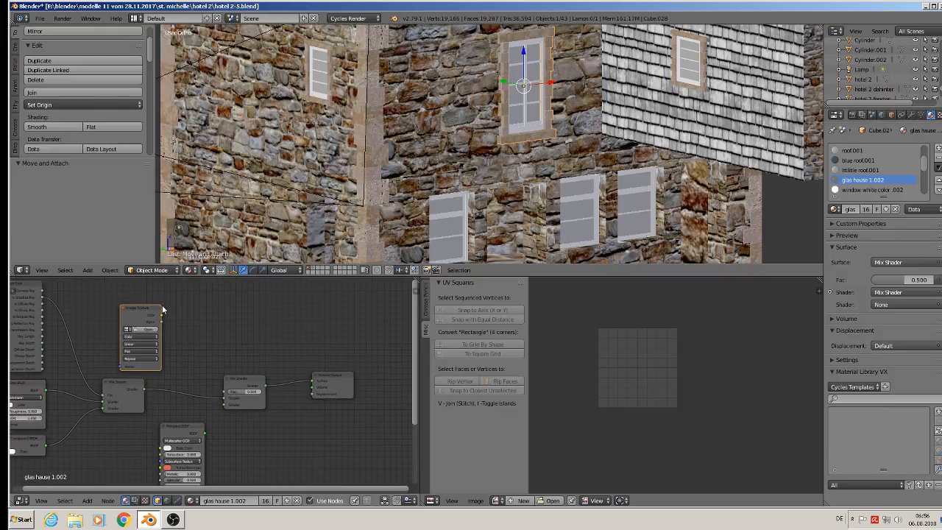
pyautogui.moveTo(163, 311); pyautogui.dragTo(228, 395)
pyautogui.scroll(2, 129, 324)
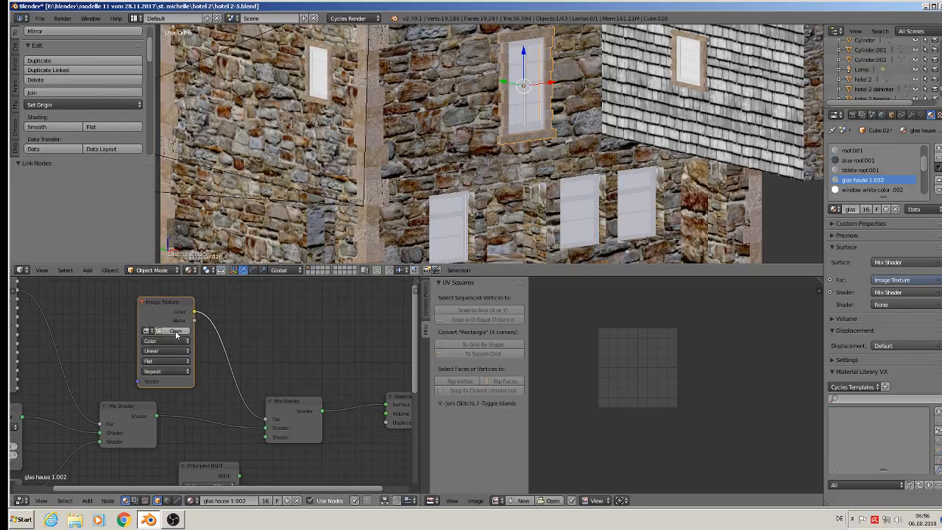
# - Load rektangle 2.jpg from the textur folder into the Image Texture node
pyautogui.click(171, 328)
pyautogui.click(35, 237)
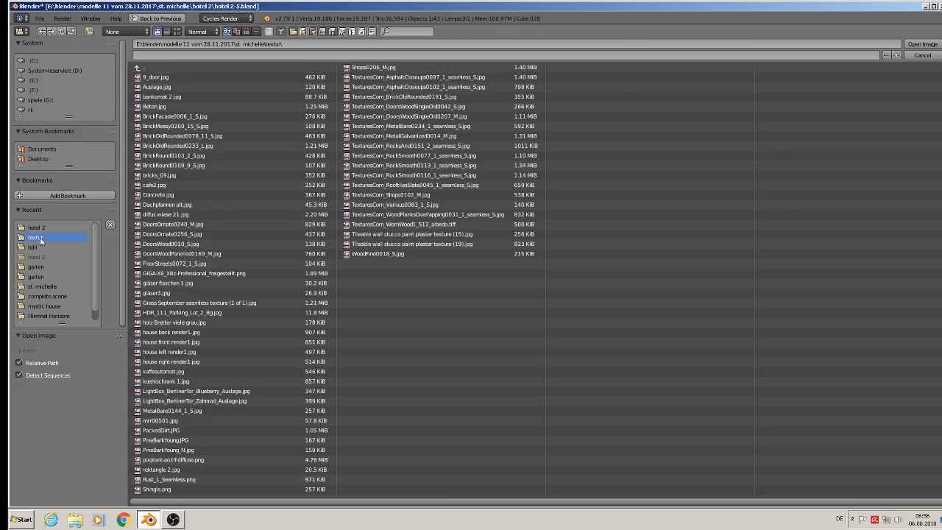
pyautogui.click(176, 31)
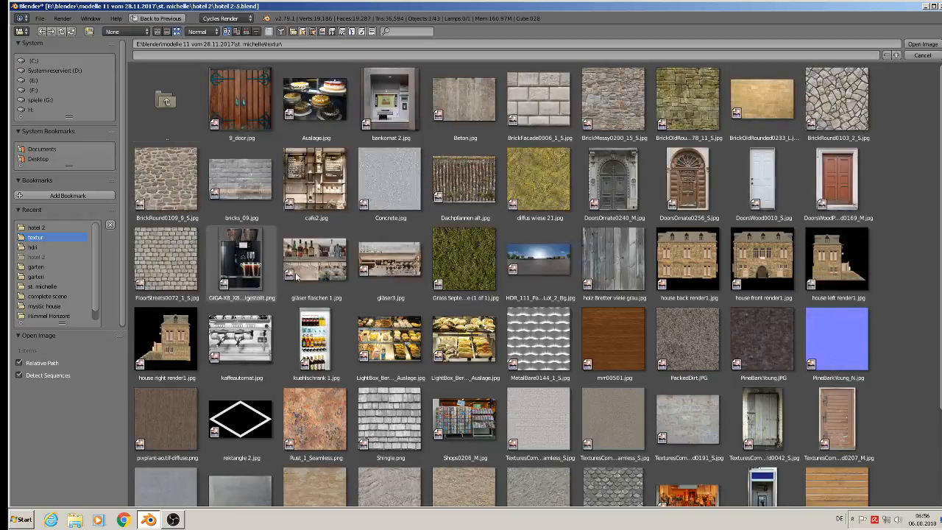
pyautogui.doubleClick(252, 425)
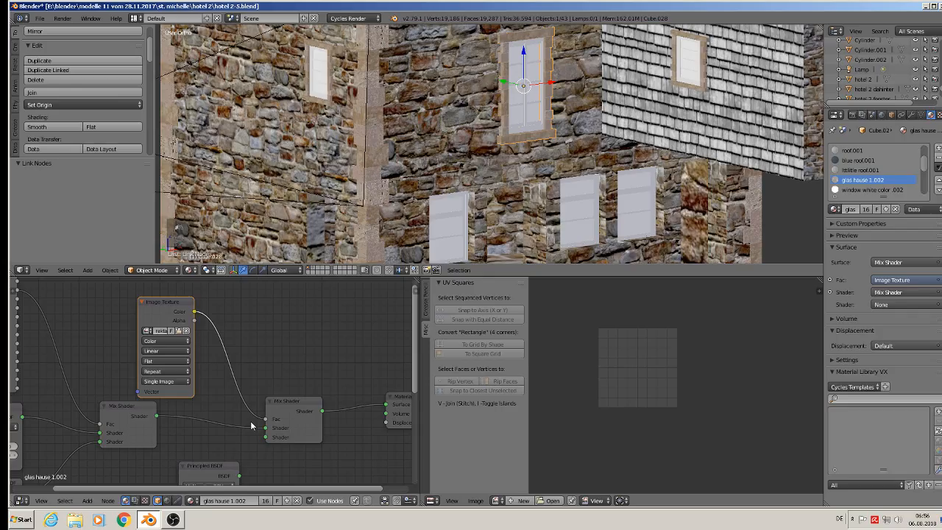
# - Connect the Principled BSDF to the free shader input of the new Mix Shader and show the material preview
pyautogui.scroll(-1, 286, 404)
pyautogui.moveTo(293, 437); pyautogui.dragTo(320, 357, button='middle')
pyautogui.moveTo(274, 382); pyautogui.dragTo(277, 379)
pyautogui.moveTo(298, 348); pyautogui.dragTo(298, 349)
pyautogui.click(832, 235)
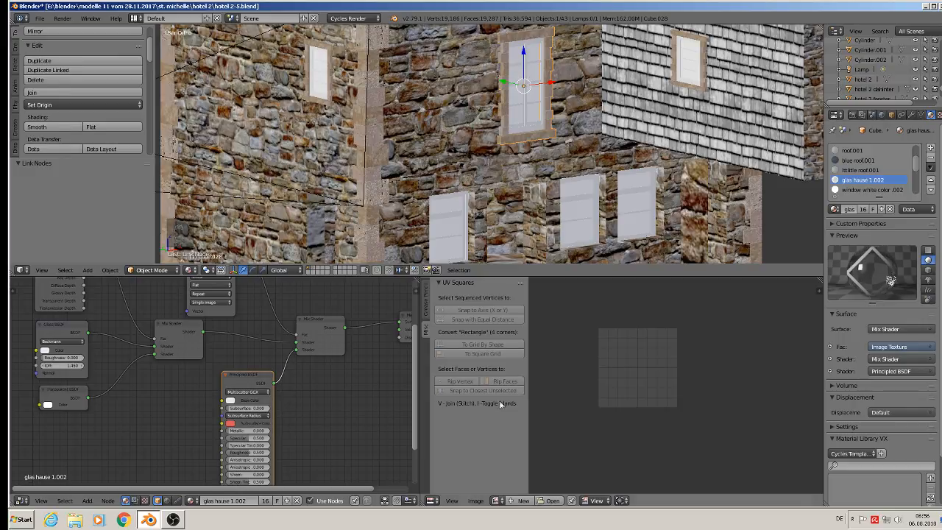
# - Set the Principled BSDF's base color to black and adjust its roughness
pyautogui.click(231, 401)
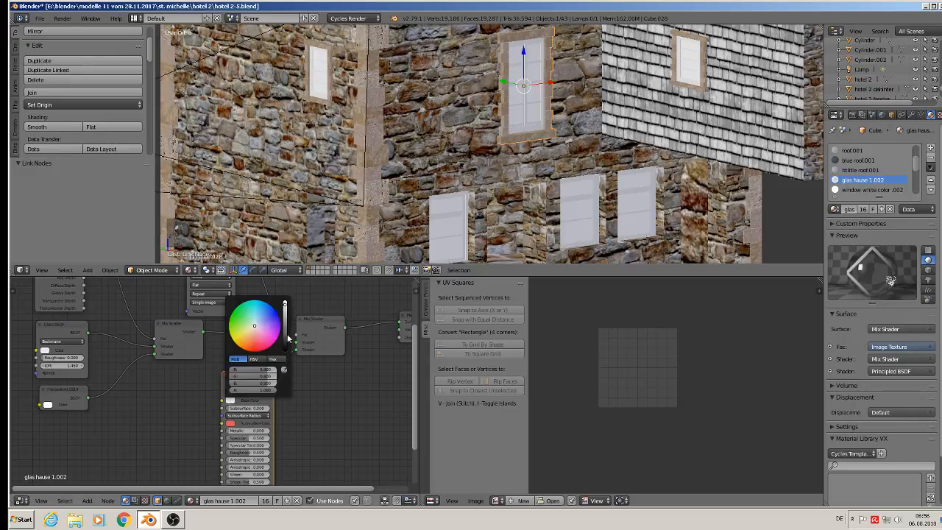
pyautogui.moveTo(287, 336); pyautogui.dragTo(287, 348)
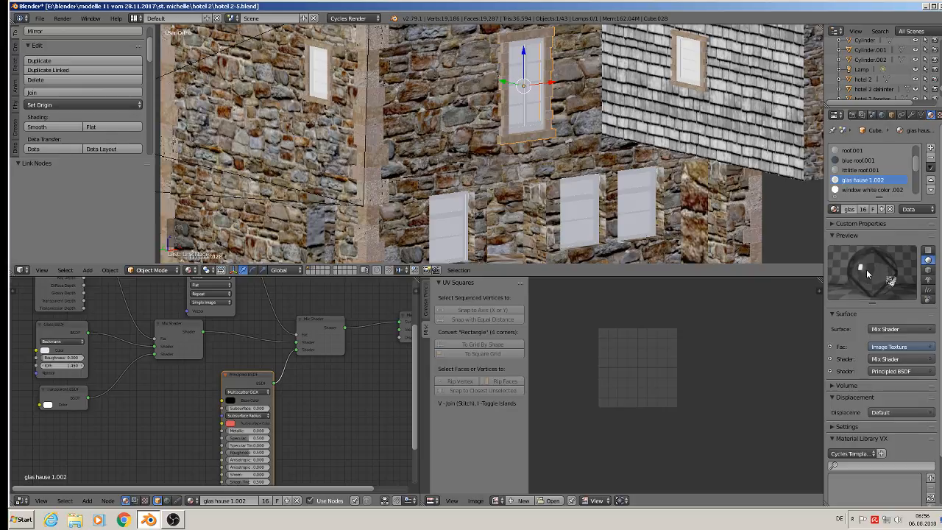
pyautogui.scroll(-1, 316, 430)
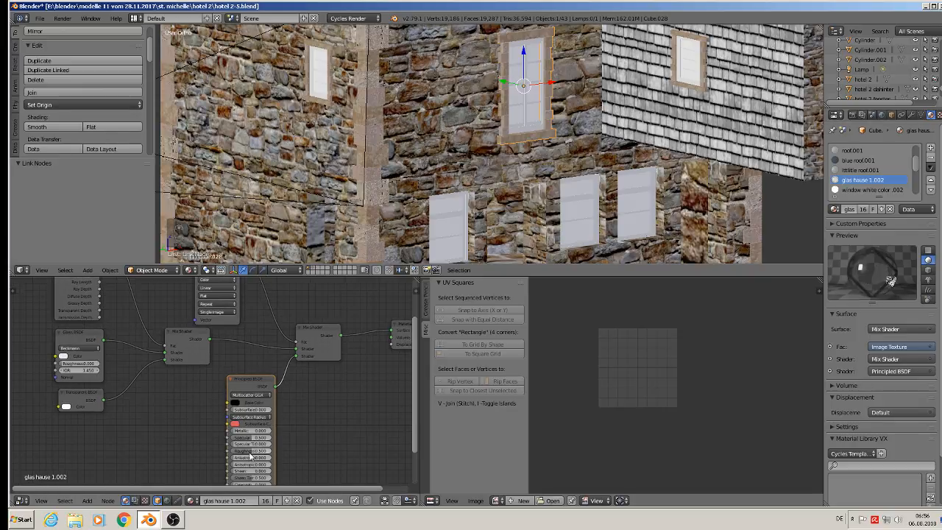
pyautogui.moveTo(249, 451); pyautogui.dragTo(278, 451)
# - Connect the Image Texture's Color output to the Displacement input of the Material Output and save the file
pyautogui.moveTo(337, 394); pyautogui.dragTo(270, 431, button='middle')
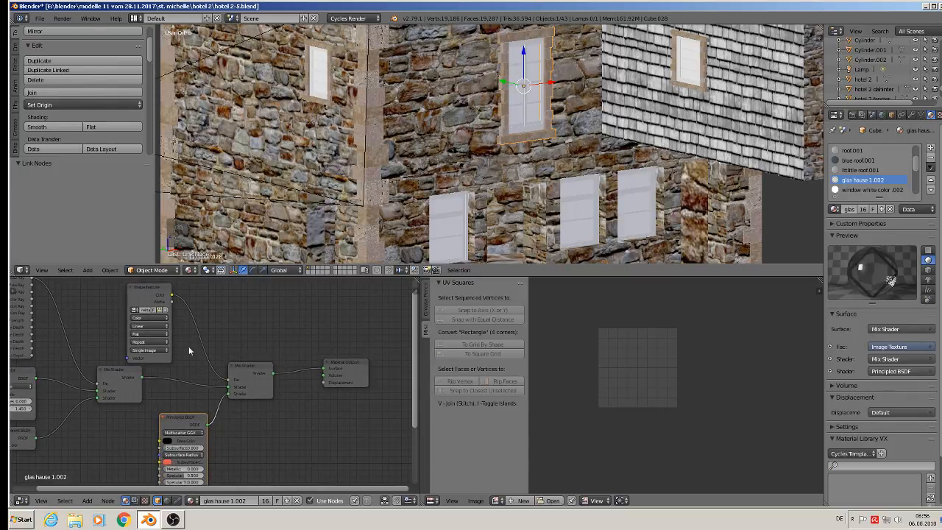
pyautogui.moveTo(171, 296); pyautogui.dragTo(382, 370)
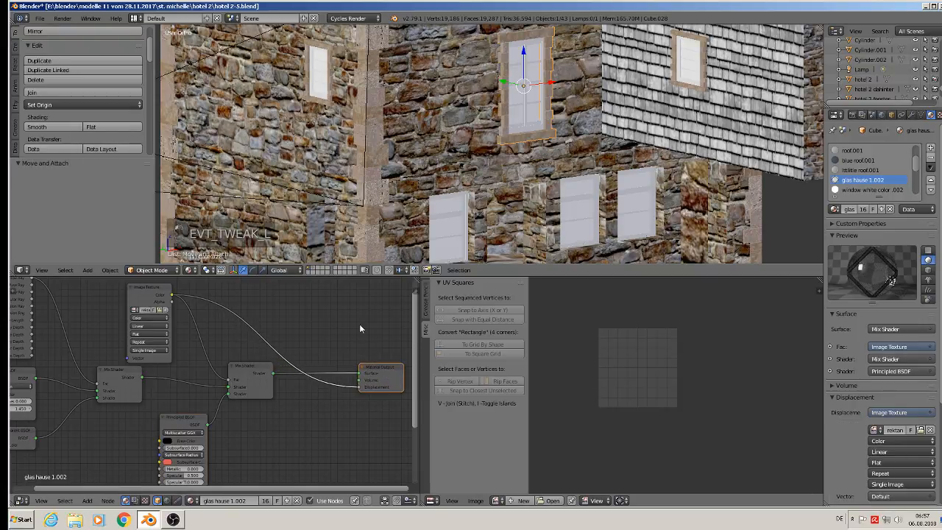
pyautogui.scroll(3, 503, 79)
pyautogui.scroll(2, 504, 79)
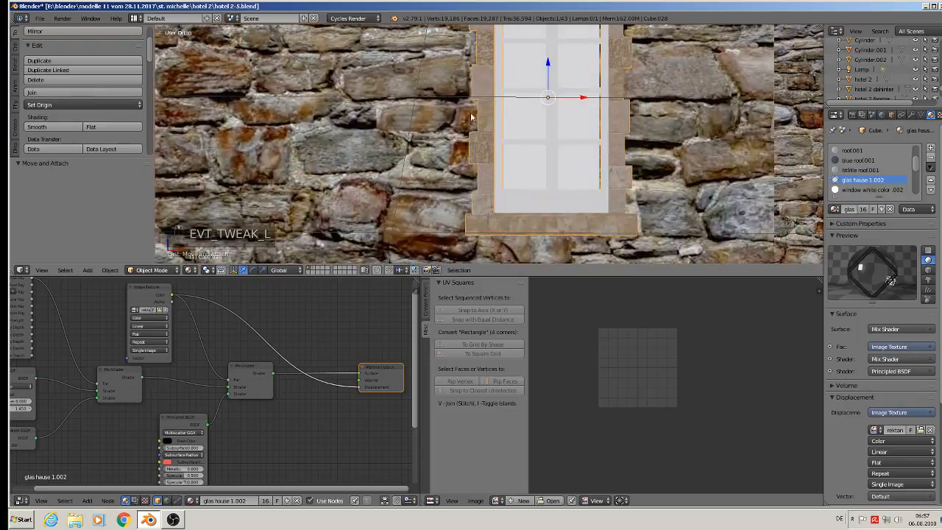
pyautogui.click(39, 19)
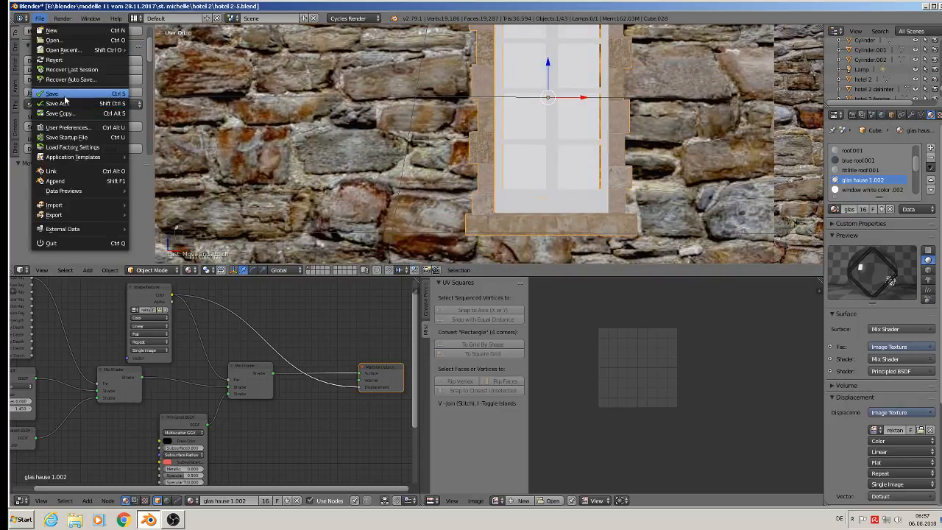
# - Switch the viewport to Rendered shading and examine the glass panes of the facade window close up
pyautogui.click(192, 270)
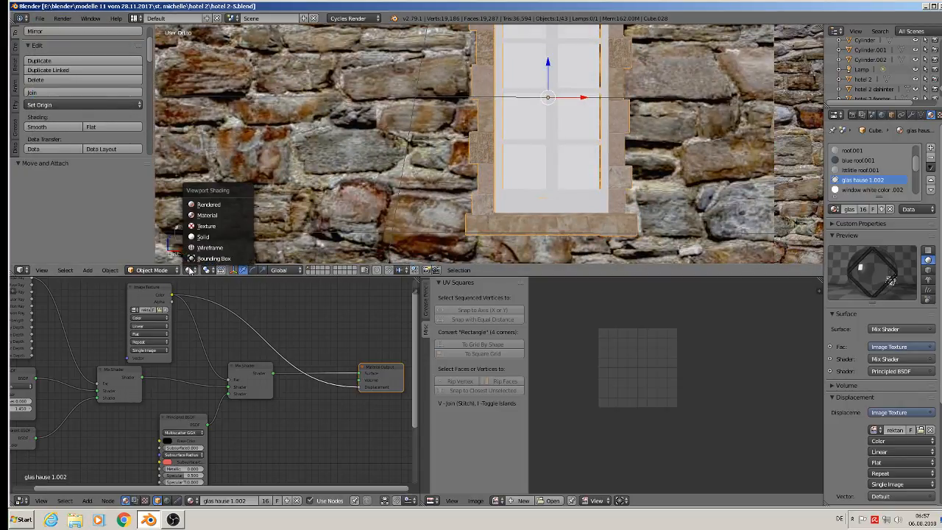
pyautogui.click(213, 205)
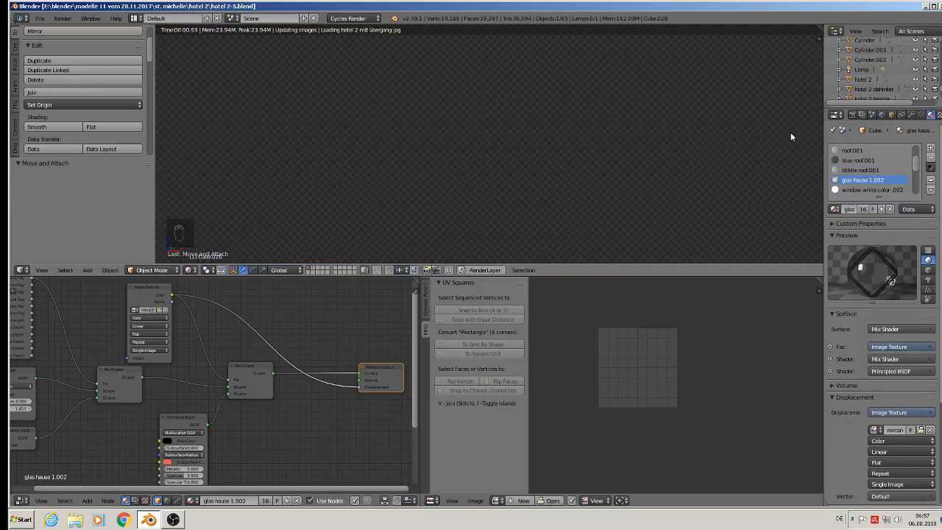
pyautogui.moveTo(553, 139); pyautogui.dragTo(540, 140, button='middle')
pyautogui.scroll(5, 540, 139)
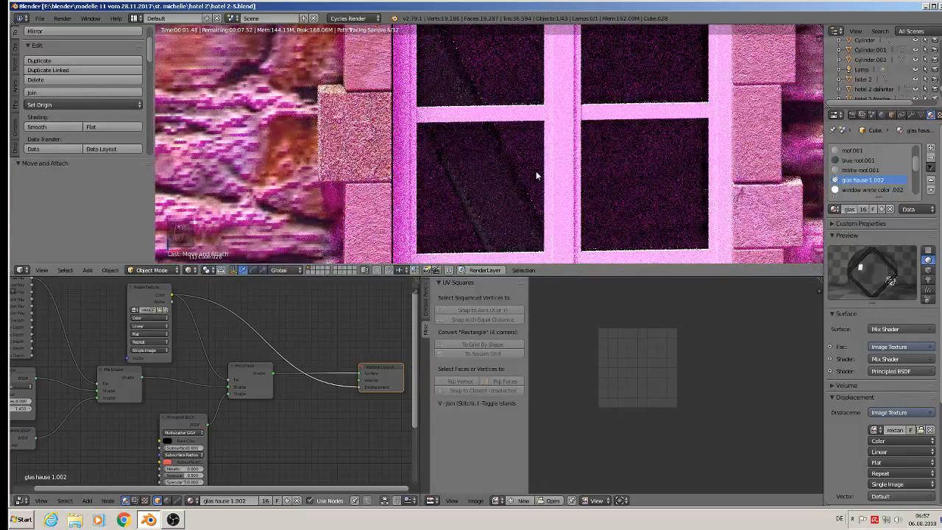
pyautogui.scroll(-3, 546, 243)
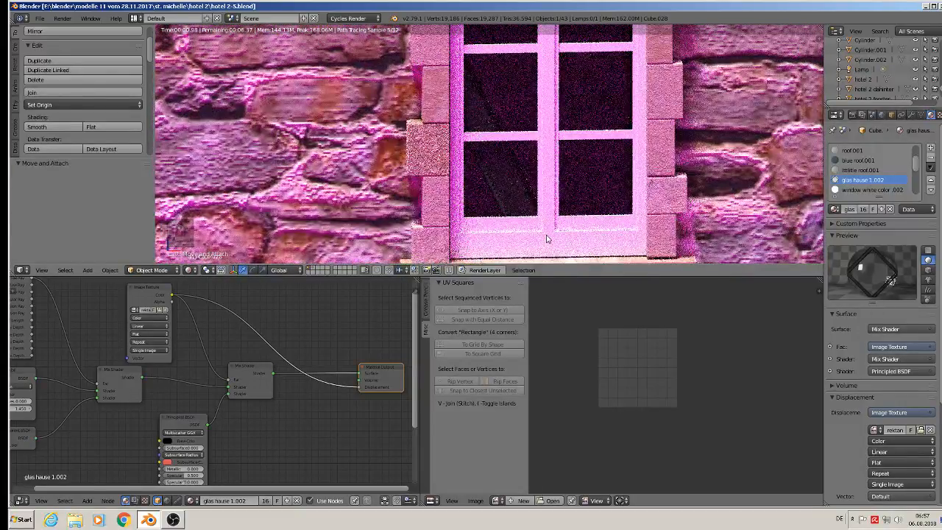
pyautogui.scroll(-2, 547, 240)
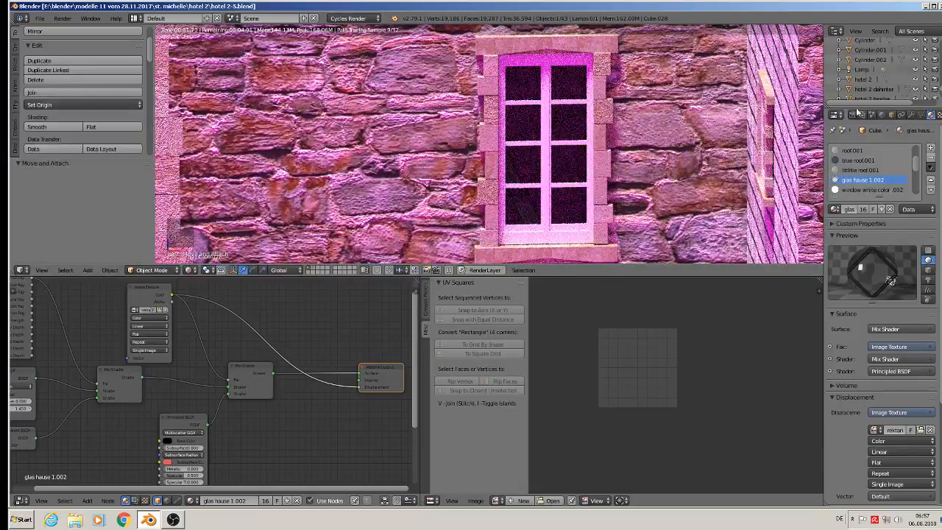
# - Show the World settings and switch the viewport to Material shading
pyautogui.click(883, 115)
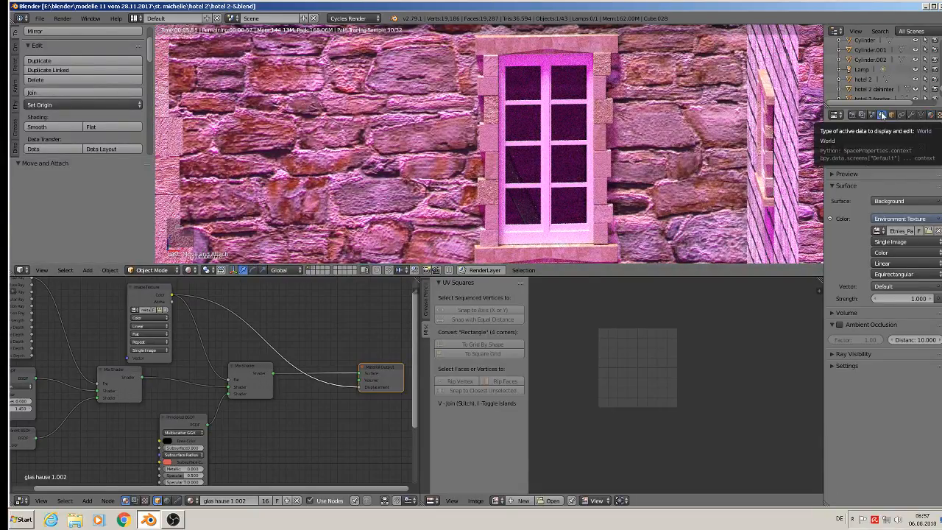
pyautogui.click(190, 269)
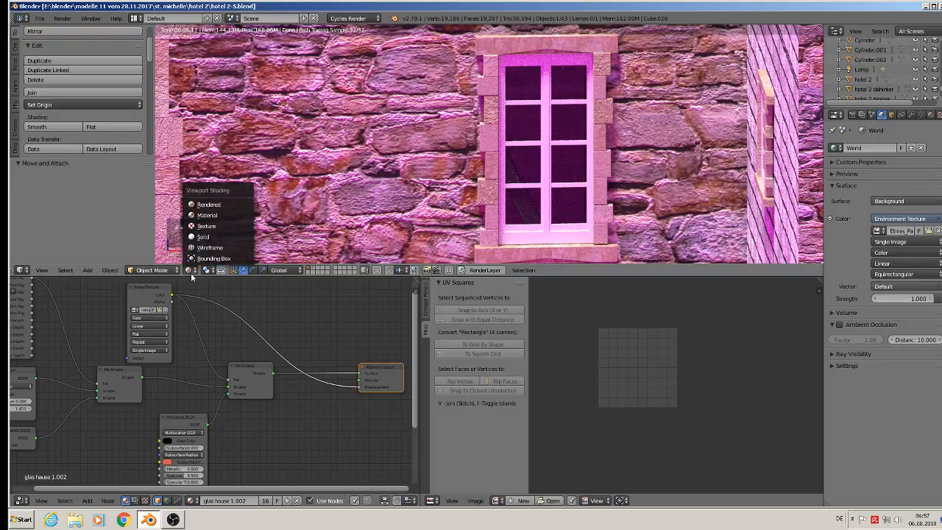
pyautogui.click(213, 220)
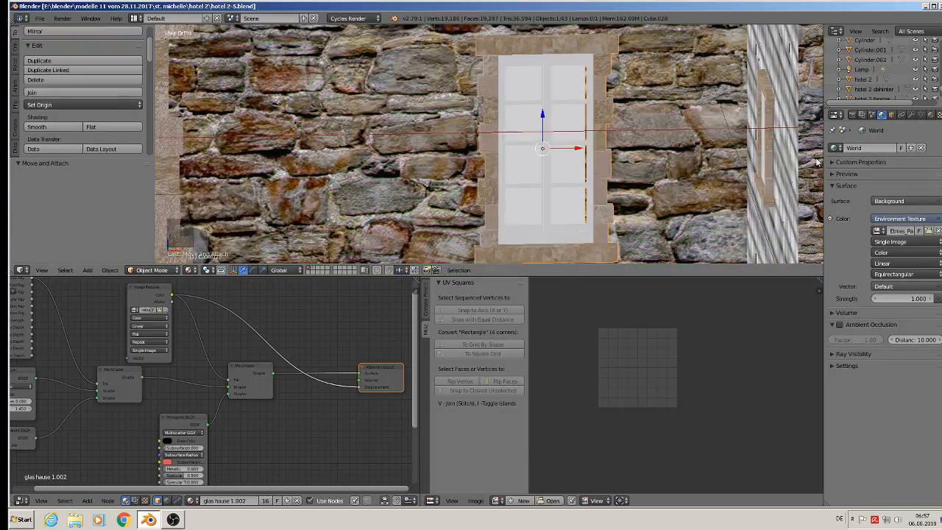
# - Load Etnies_Park_Center_8k.jpg from the hdri folder as the world's environment texture, with the world preview shown
pyautogui.click(897, 173)
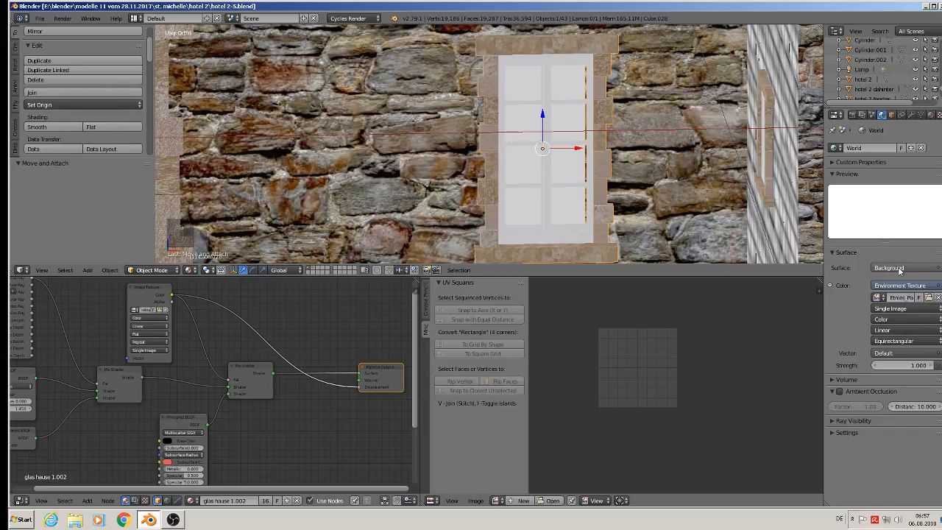
pyautogui.click(929, 298)
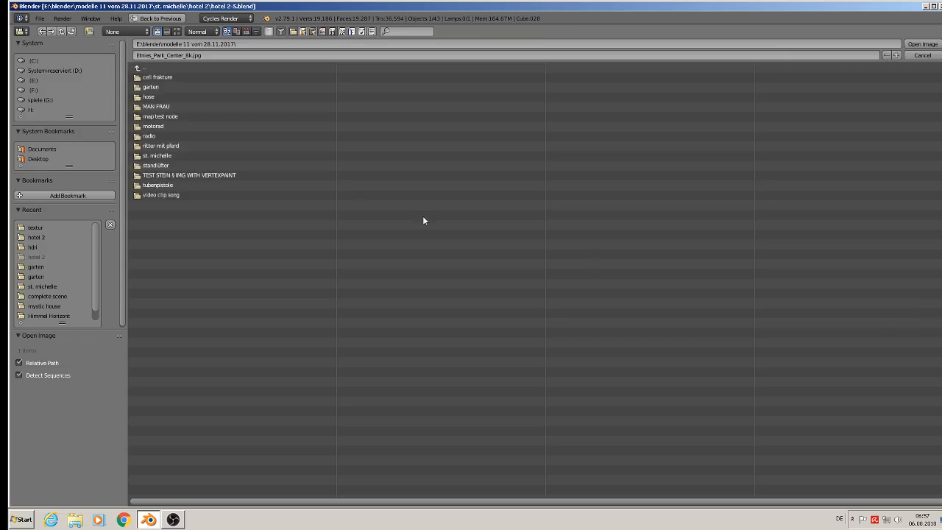
pyautogui.click(37, 248)
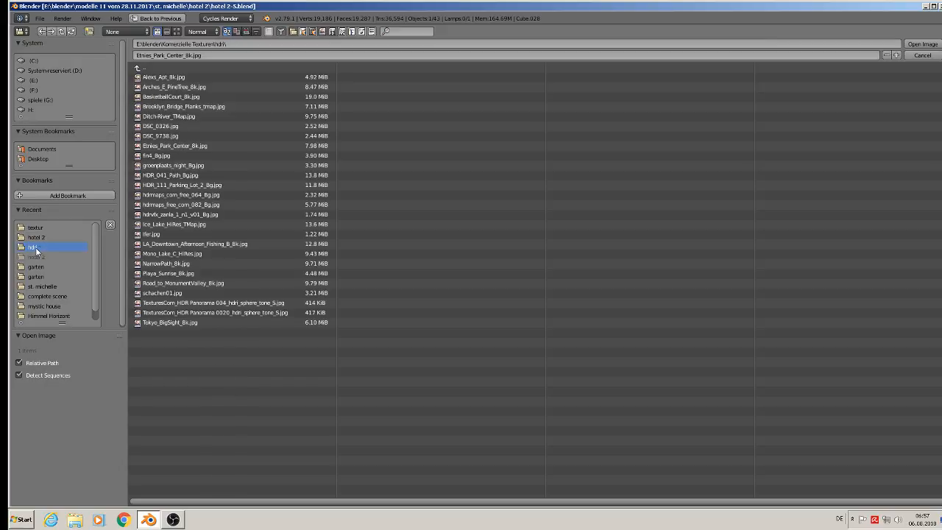
pyautogui.click(176, 31)
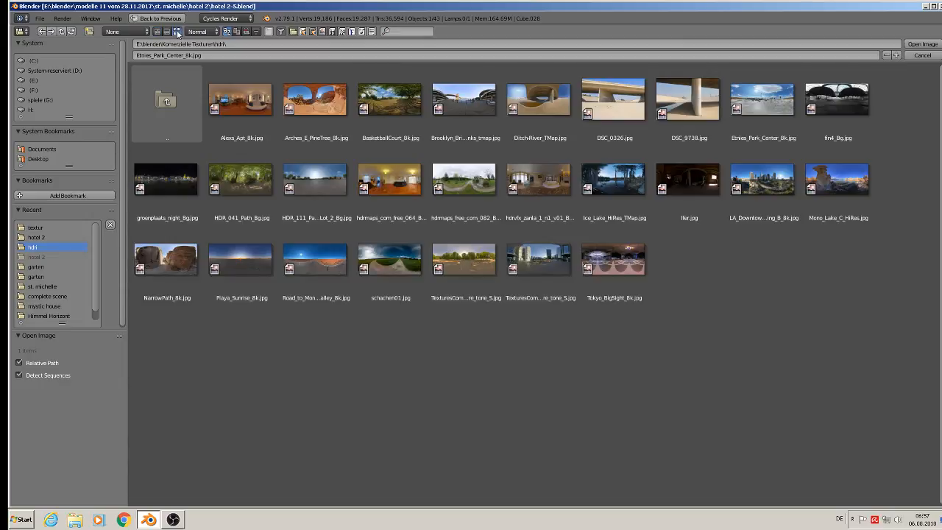
pyautogui.doubleClick(762, 108)
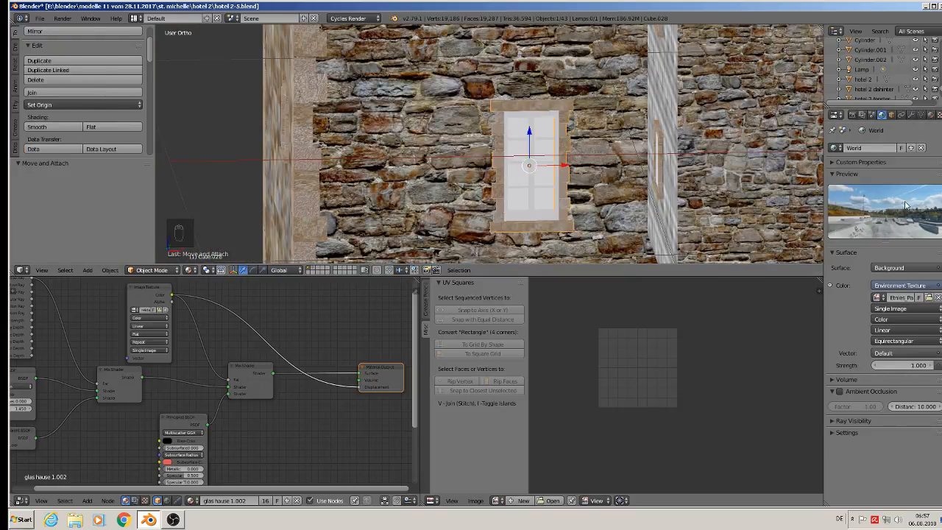
# - Select the sun lamp, show its light settings and save the file
pyautogui.click(861, 70)
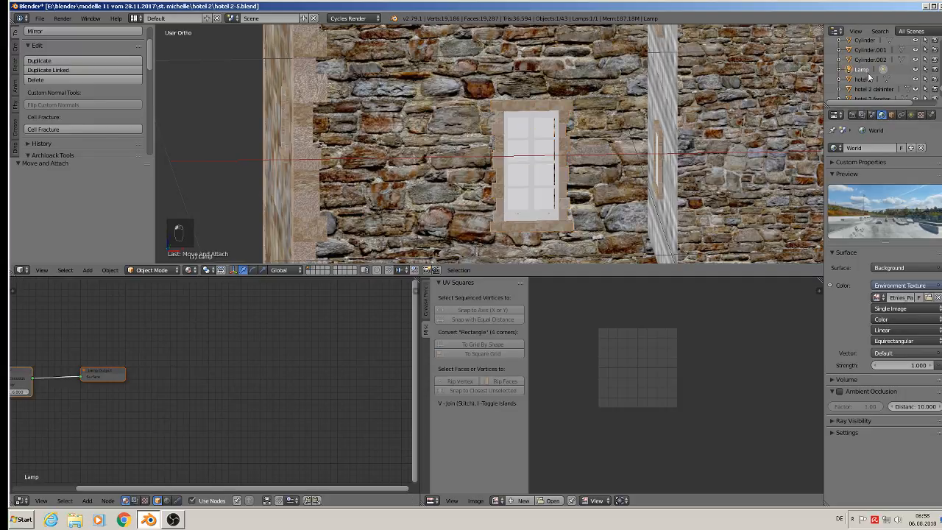
pyautogui.click(911, 115)
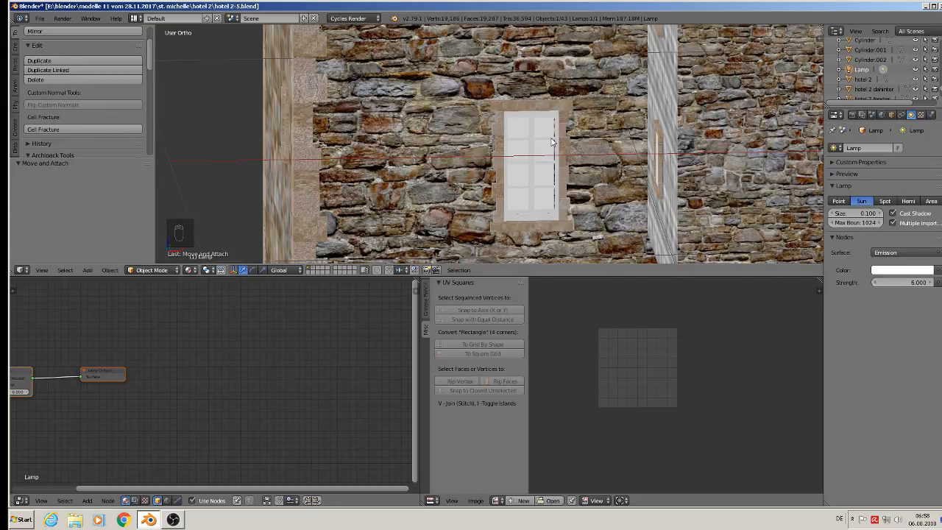
pyautogui.scroll(-2, 552, 142)
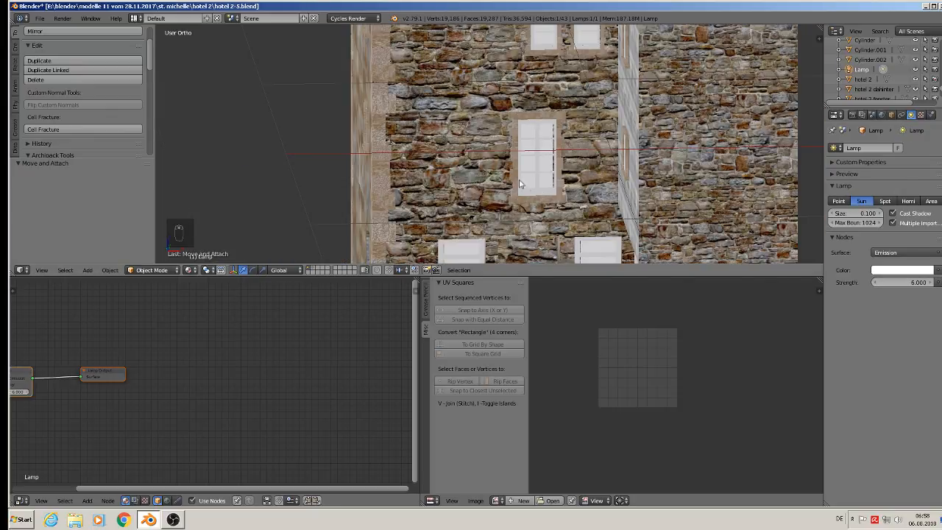
pyautogui.click(39, 20)
pyautogui.click(66, 96)
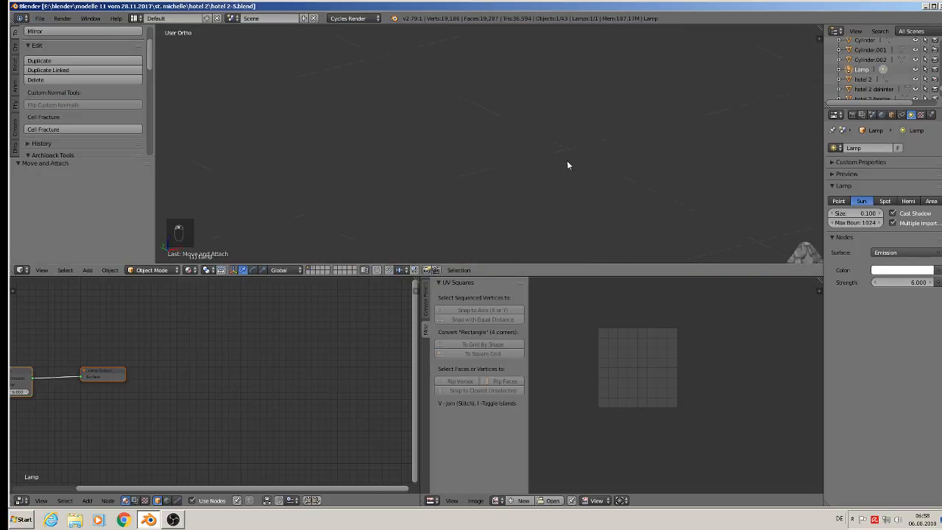
# - Select the facade window beside the shingled wall, add a material slot to it and create a material named wood
pyautogui.scroll(-8, 608, 179)
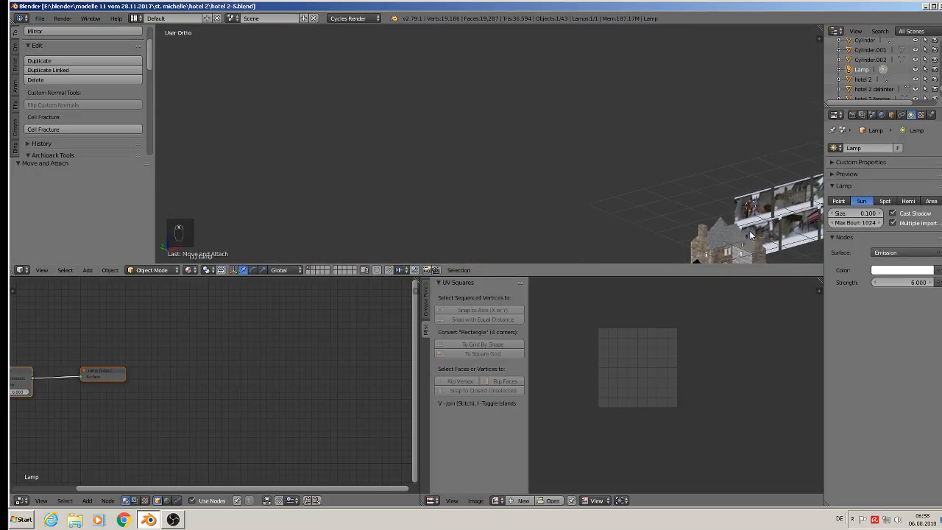
pyautogui.scroll(8, 587, 125)
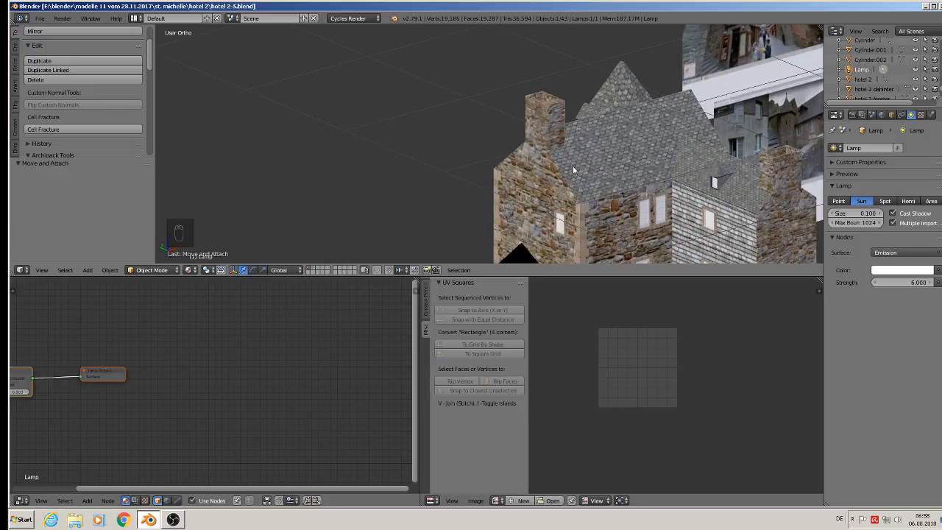
pyautogui.scroll(8, 648, 192)
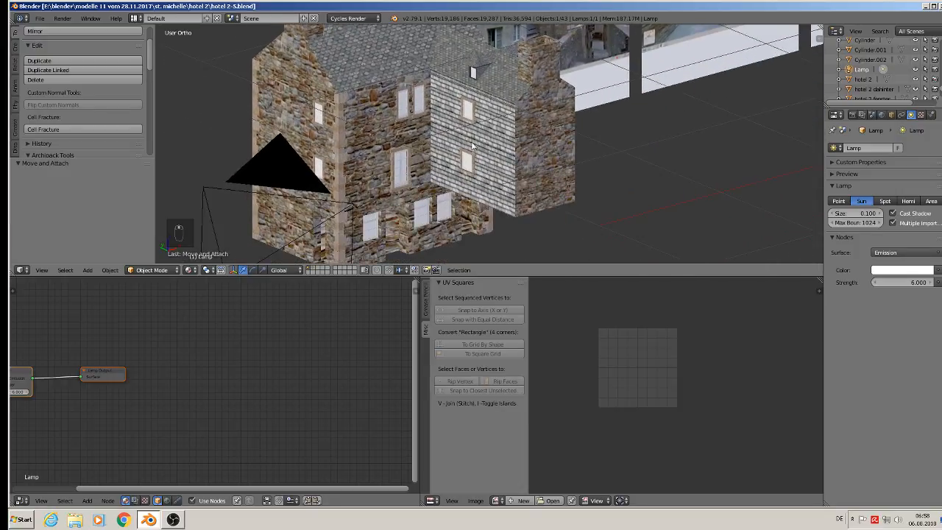
pyautogui.scroll(2, 457, 172)
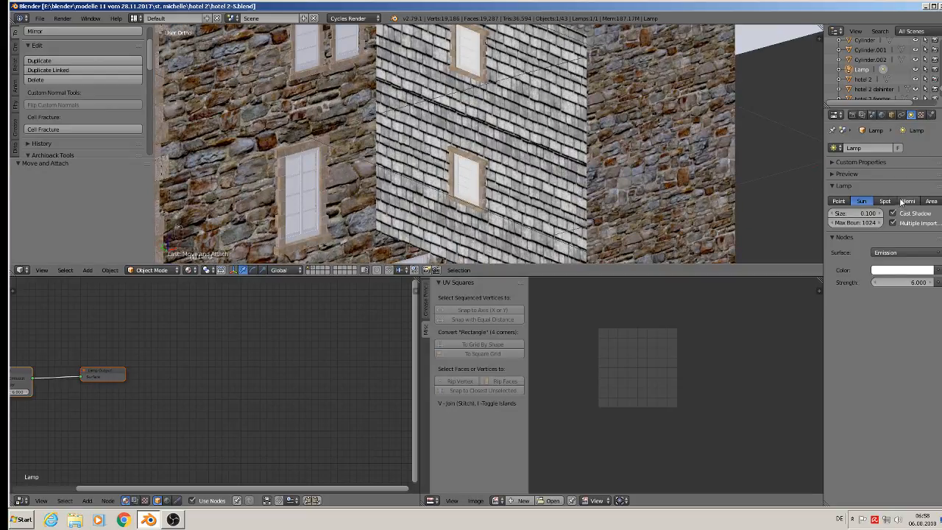
pyautogui.rightClick(302, 162)
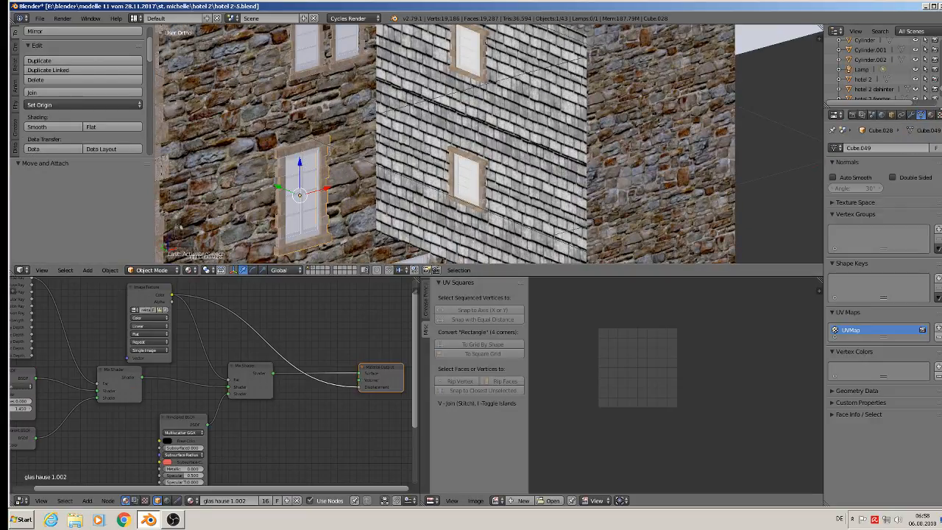
pyautogui.click(931, 115)
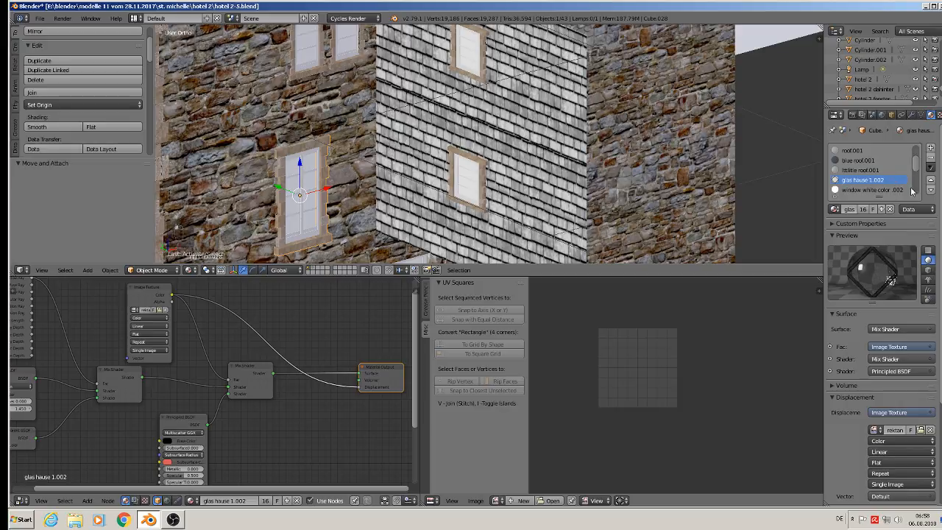
pyautogui.moveTo(913, 160)
pyautogui.mouseDown()
pyautogui.moveTo(920, 194)
pyautogui.moveTo(914, 152)
pyautogui.mouseUp()
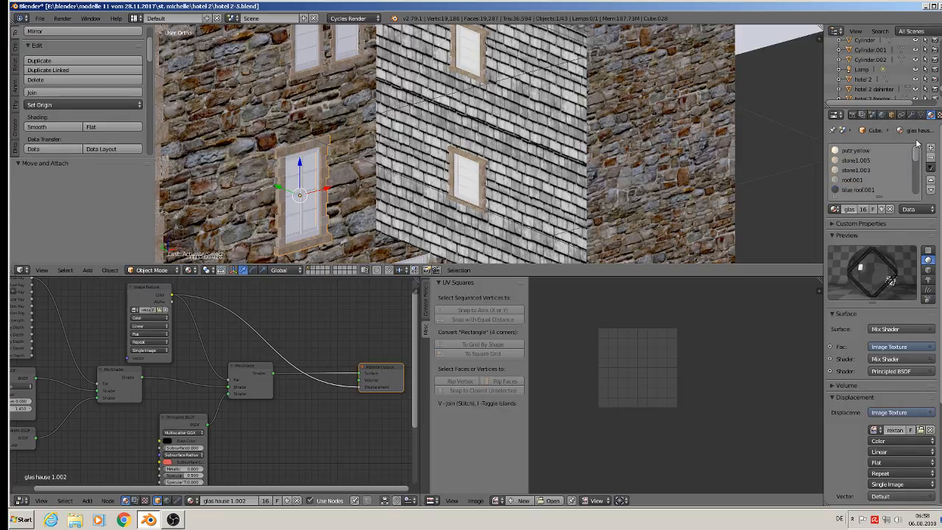
pyautogui.click(931, 147)
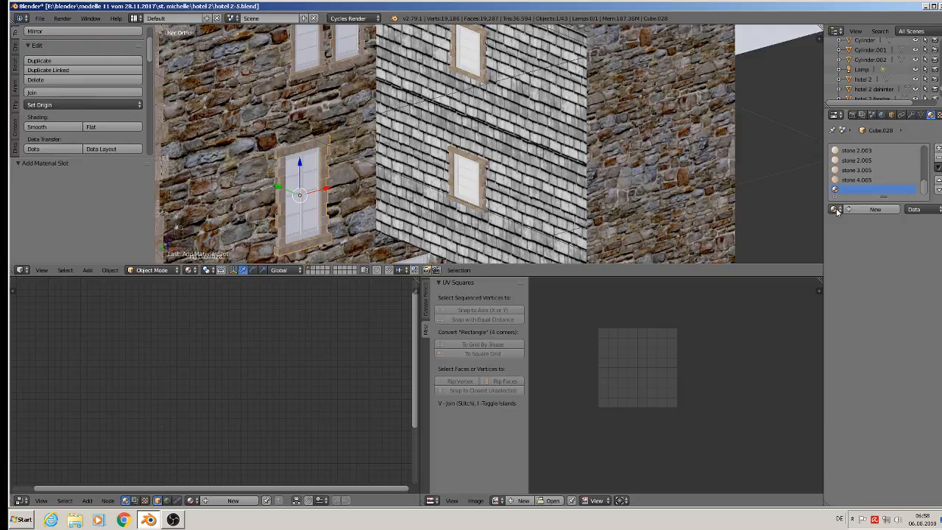
pyautogui.click(880, 210)
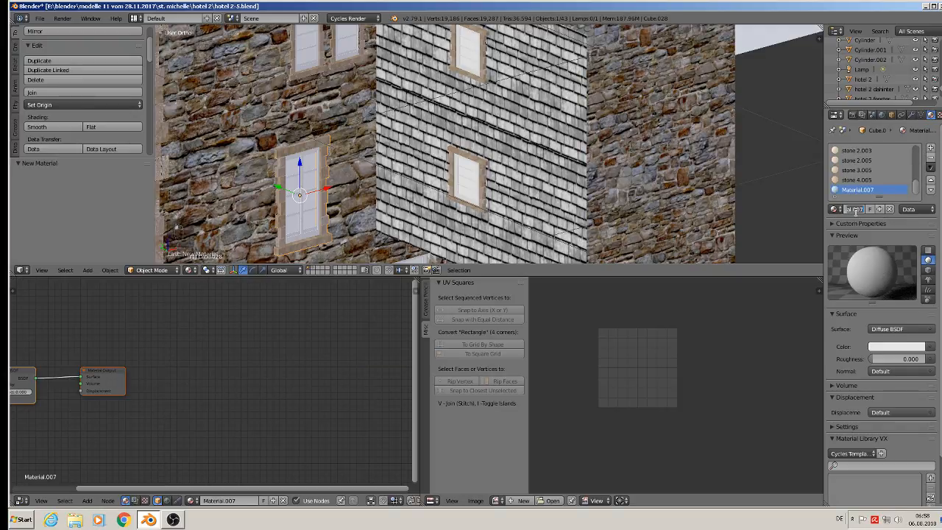
pyautogui.write('wood')
pyautogui.press('Return')
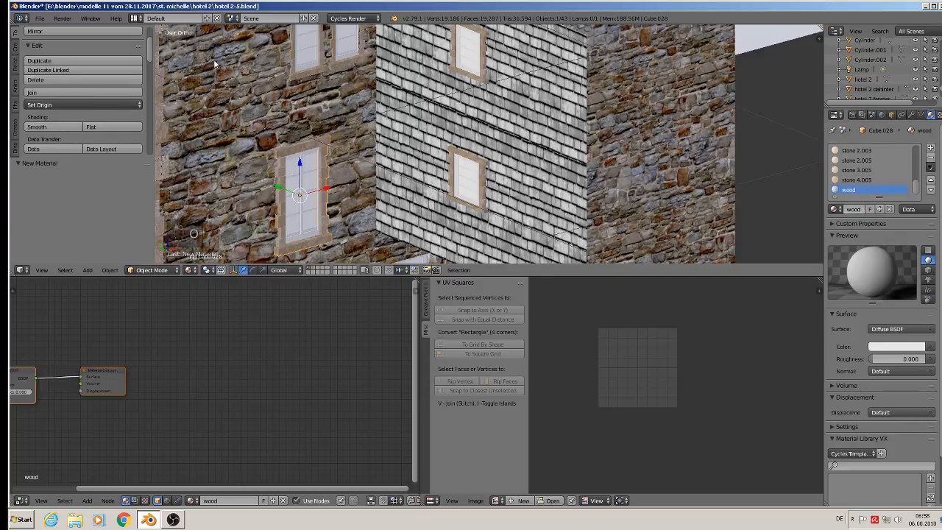
# - Replace the wood material's default nodes with the copied node setup and move the Principled BSDF and Multiply nodes apart
pyautogui.scroll(-1, 215, 392)
pyautogui.moveTo(312, 390); pyautogui.dragTo(42, 363, button='middle')
pyautogui.press('x')
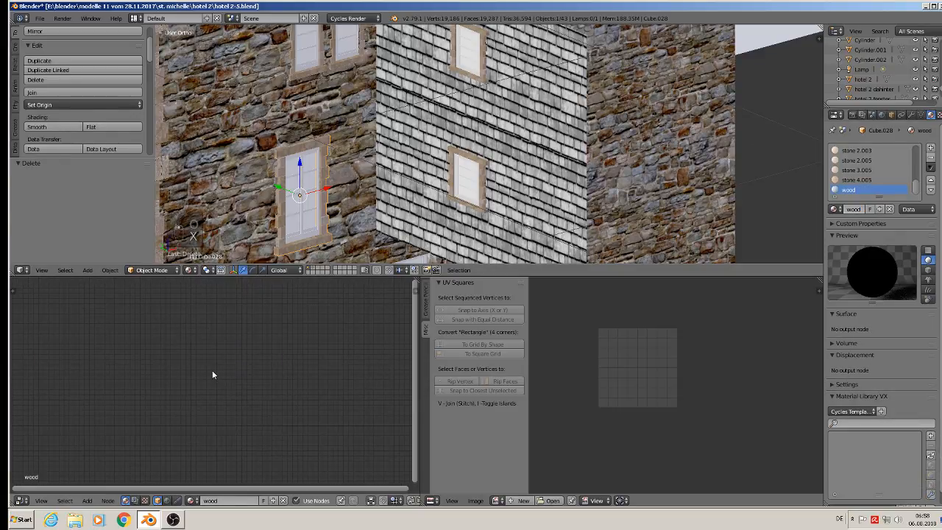
pyautogui.hotkey('ctrl', 'v')
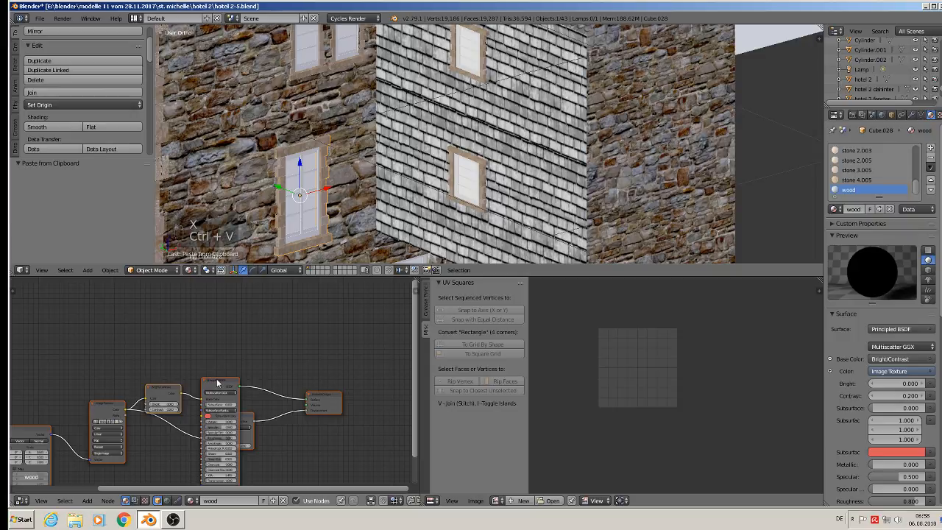
pyautogui.moveTo(217, 383); pyautogui.dragTo(217, 349)
pyautogui.moveTo(251, 417); pyautogui.dragTo(285, 433)
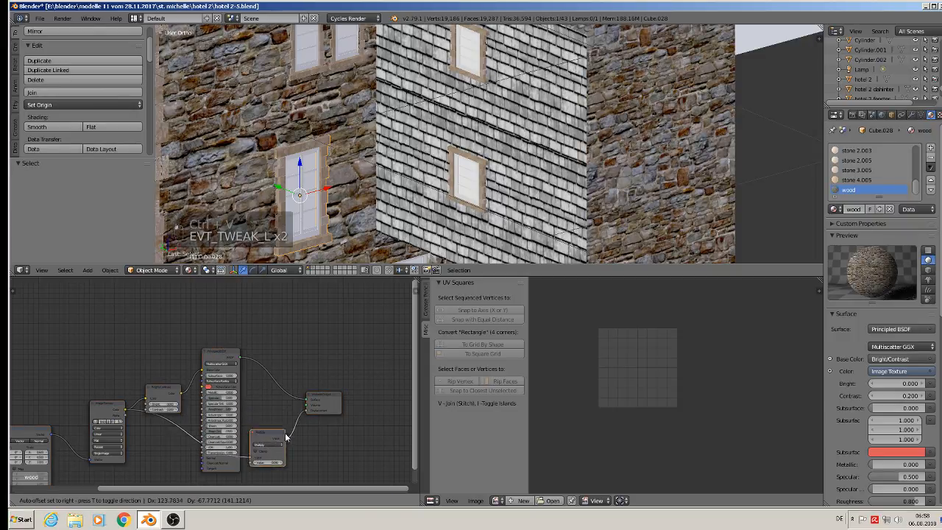
pyautogui.click(285, 432)
# - Load the brownish TexturesCom albedo .tiff wood image from the textur folder into the wood material's Image Texture node
pyautogui.scroll(5, 154, 410)
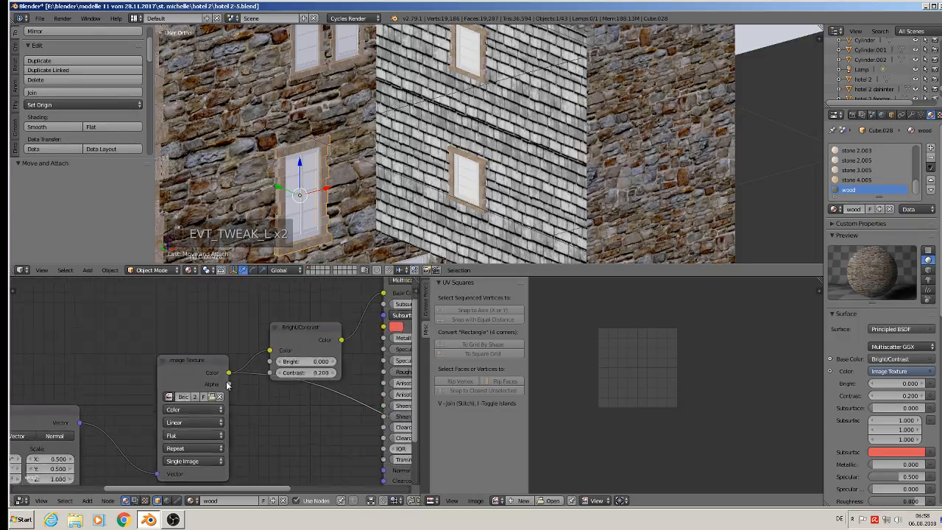
pyautogui.click(212, 397)
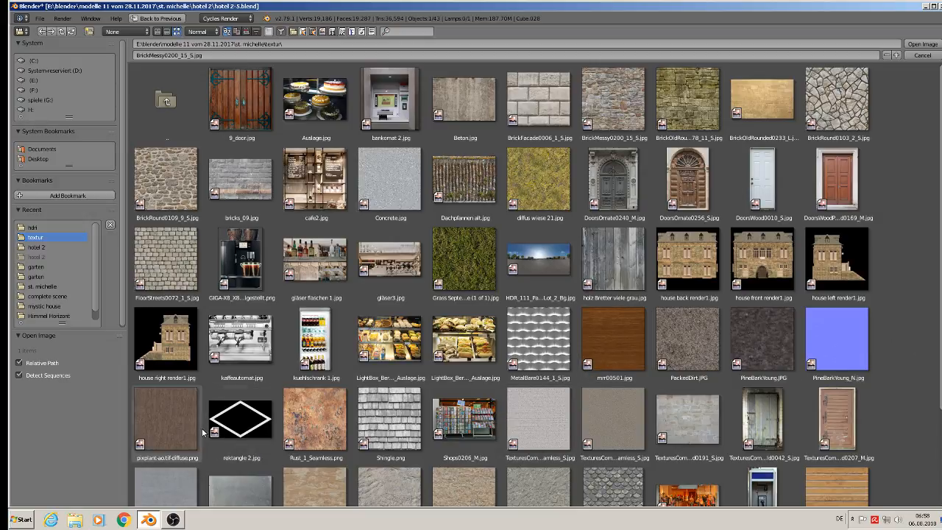
pyautogui.scroll(-2, 537, 283)
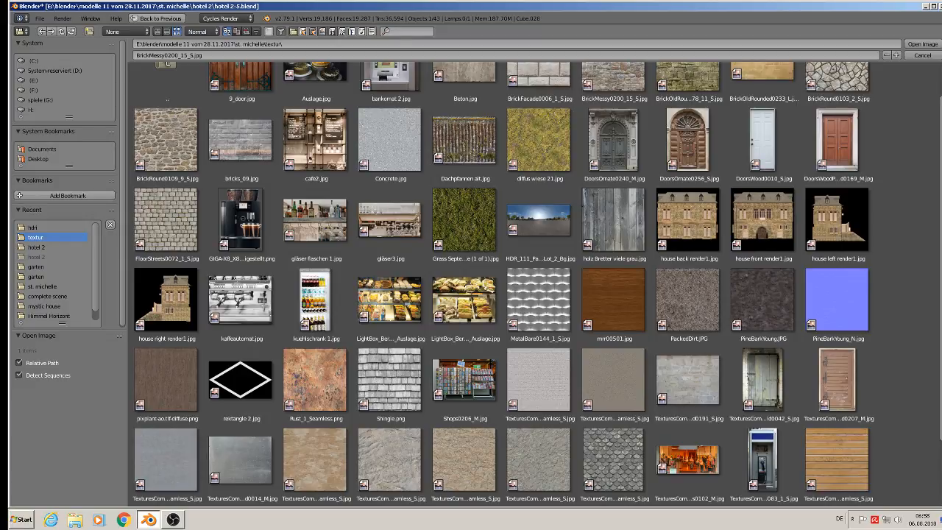
pyautogui.scroll(-3, 537, 283)
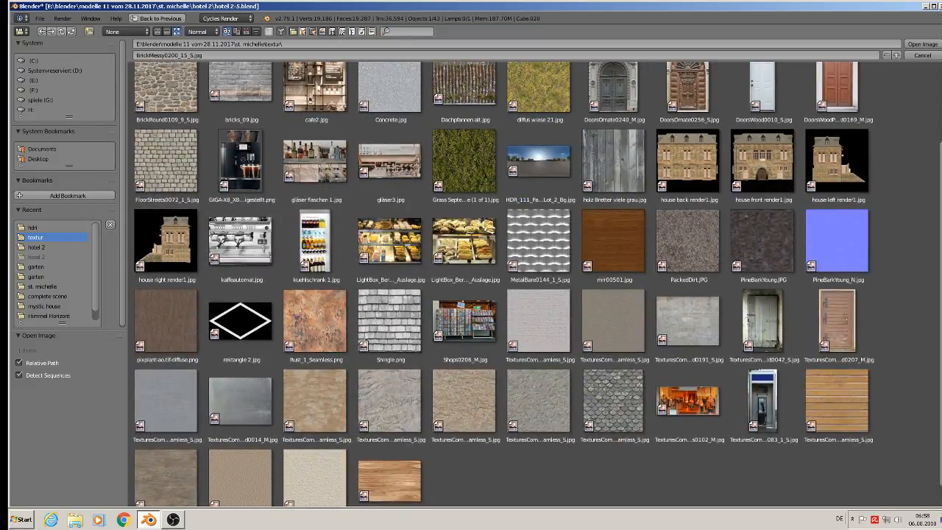
pyautogui.scroll(-1, 538, 284)
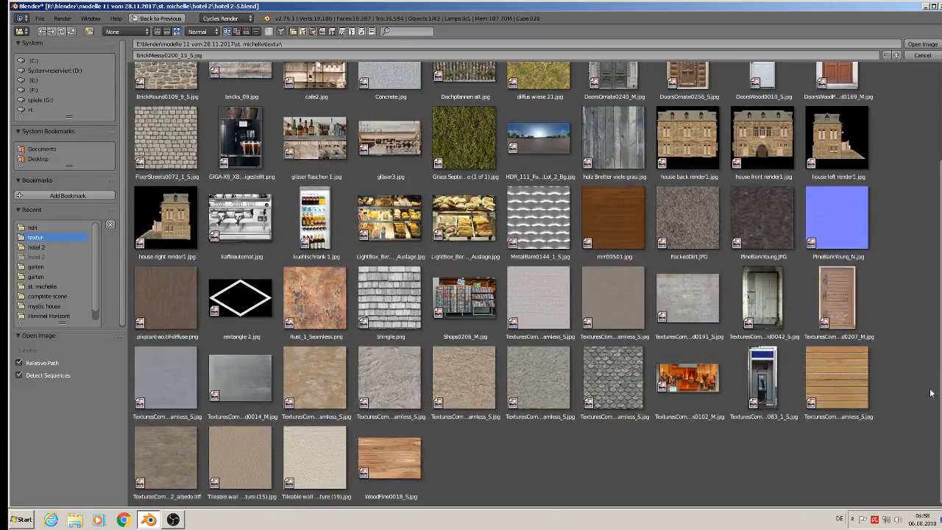
pyautogui.doubleClick(172, 460)
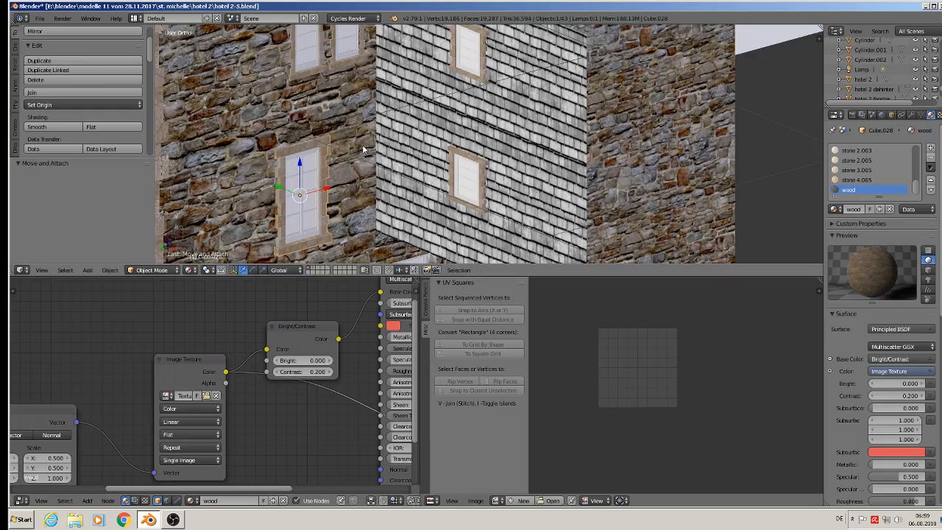
# - Assign the wood material to the window's slot that holds window white color .002
pyautogui.scroll(2, 363, 150)
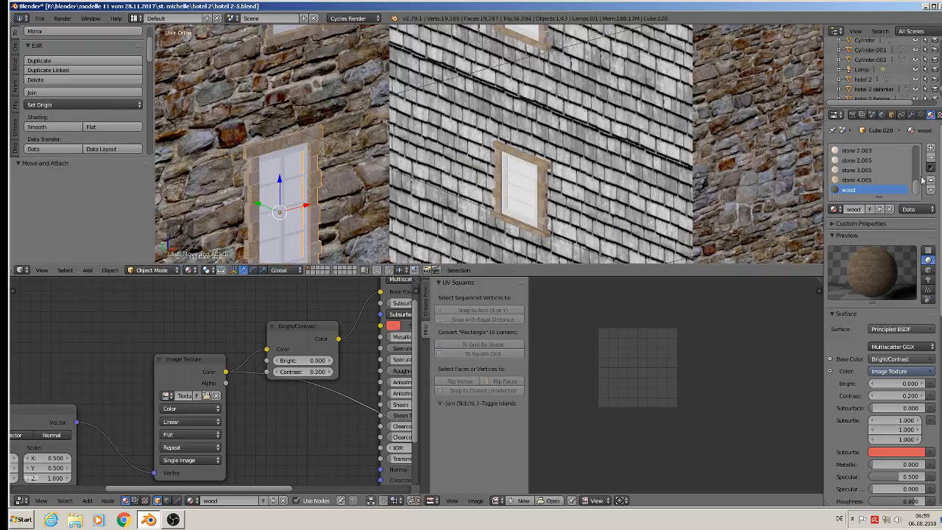
pyautogui.moveTo(915, 192); pyautogui.dragTo(925, 173)
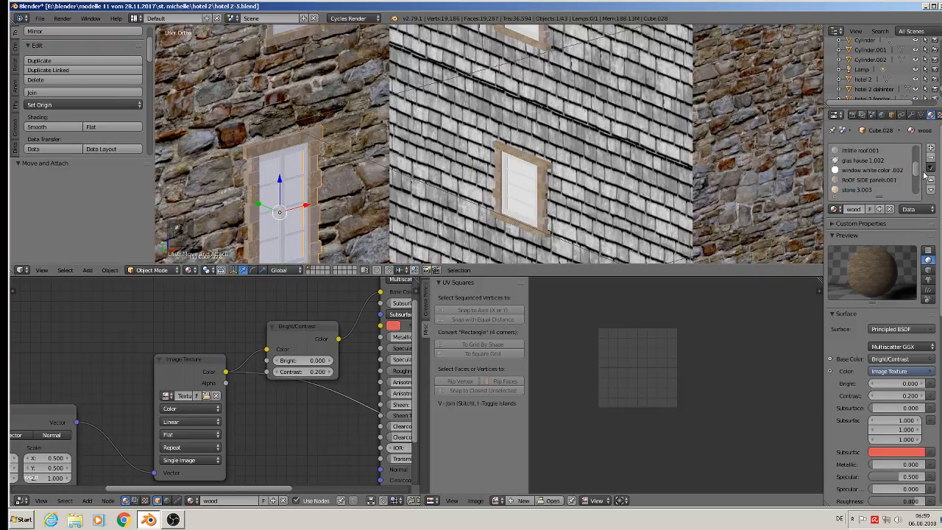
pyautogui.click(873, 172)
pyautogui.click(834, 210)
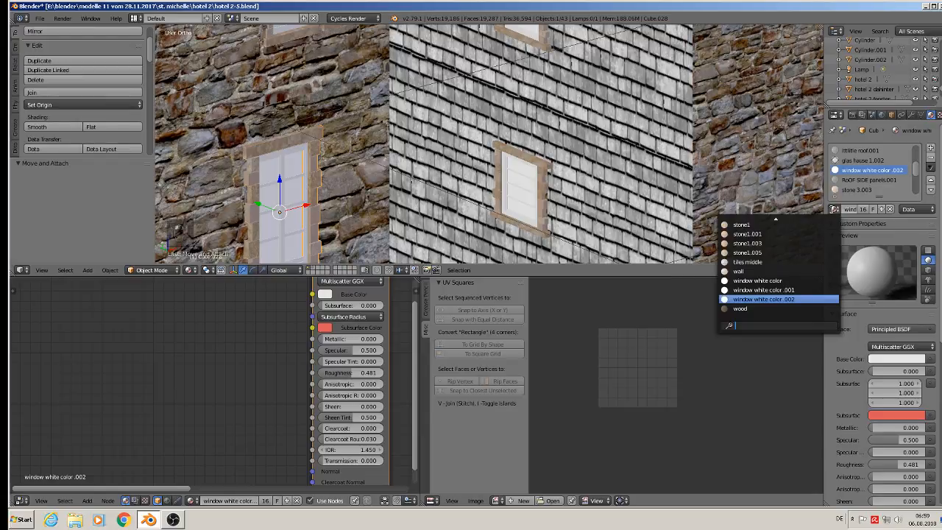
pyautogui.click(775, 309)
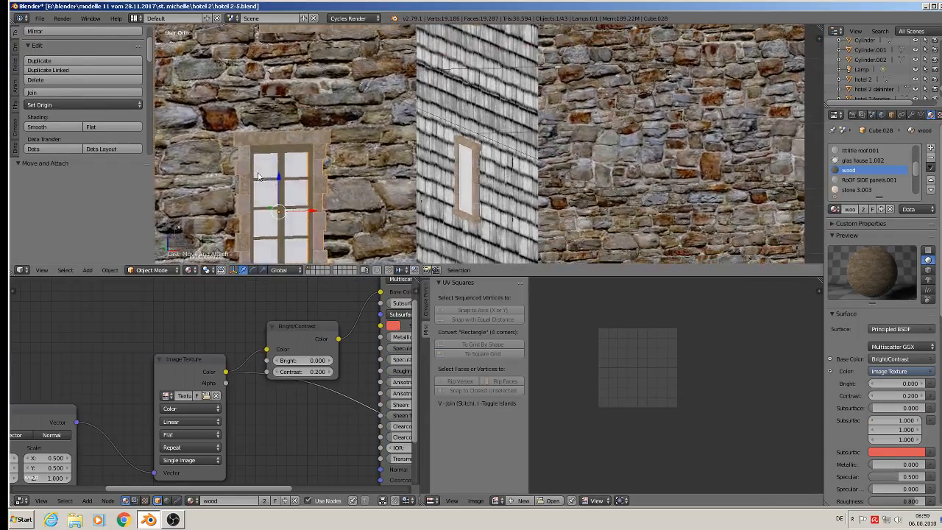
# - Select the window's wood faces and unwrap them with Smart UV Project at the default settings
pyautogui.press('Tab')
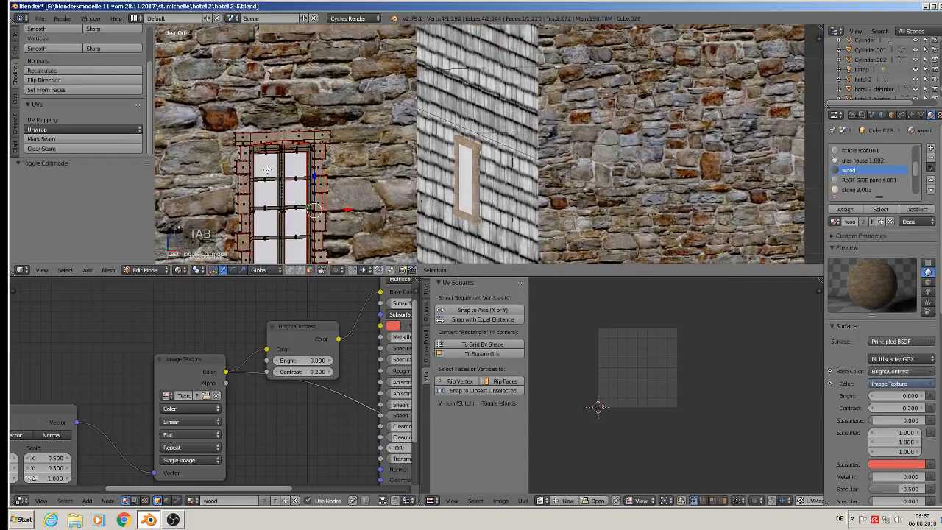
pyautogui.click(883, 210)
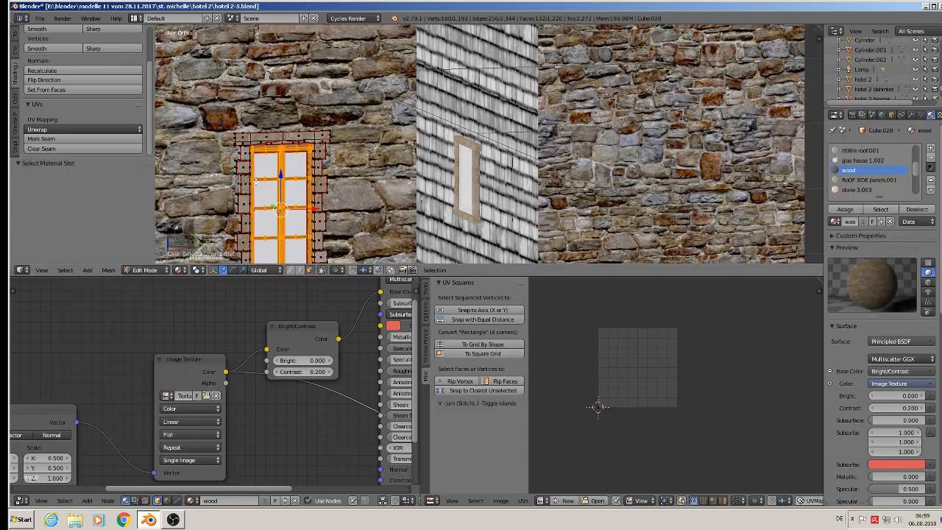
pyautogui.press('u')
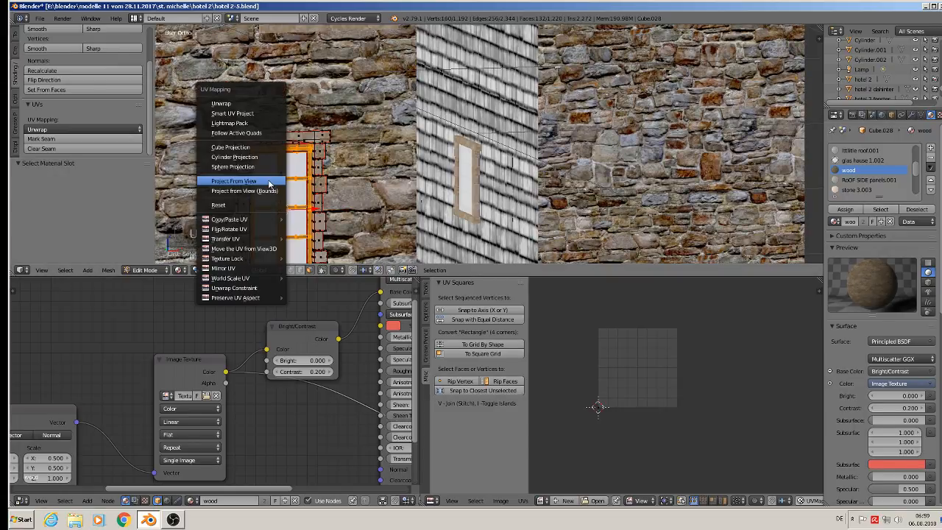
pyautogui.click(262, 111)
pyautogui.click(267, 181)
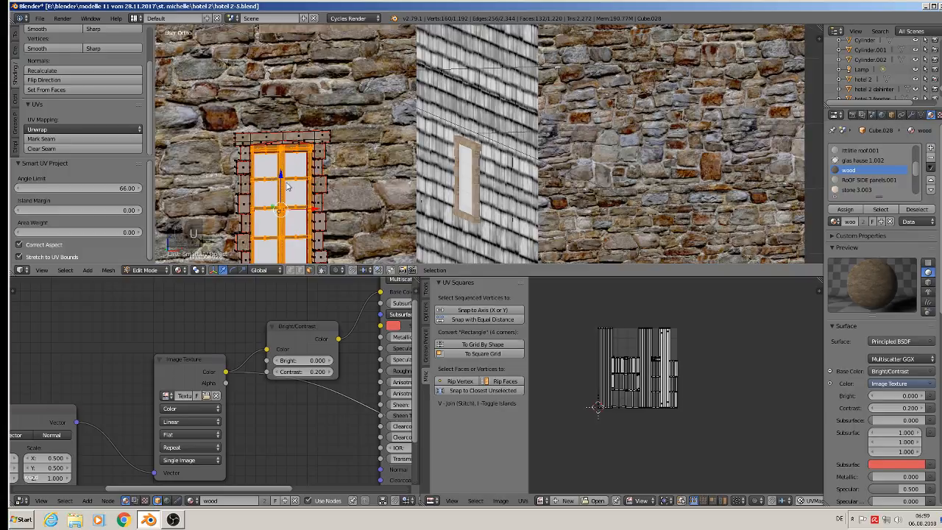
pyautogui.press('Tab')
# - Replace window white color .002 with the wood material on the left window of the upper pair in the stone facade
pyautogui.scroll(3, 287, 187)
pyautogui.scroll(-5, 311, 188)
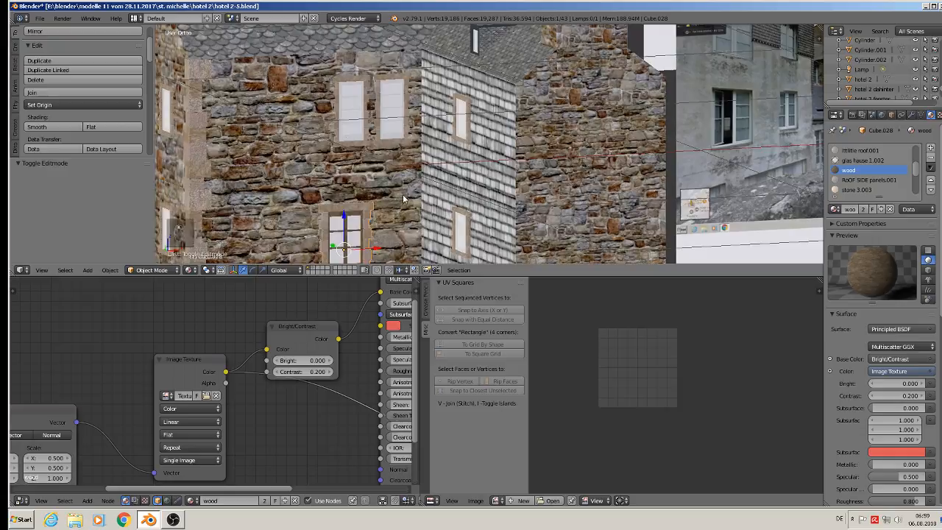
pyautogui.rightClick(348, 103)
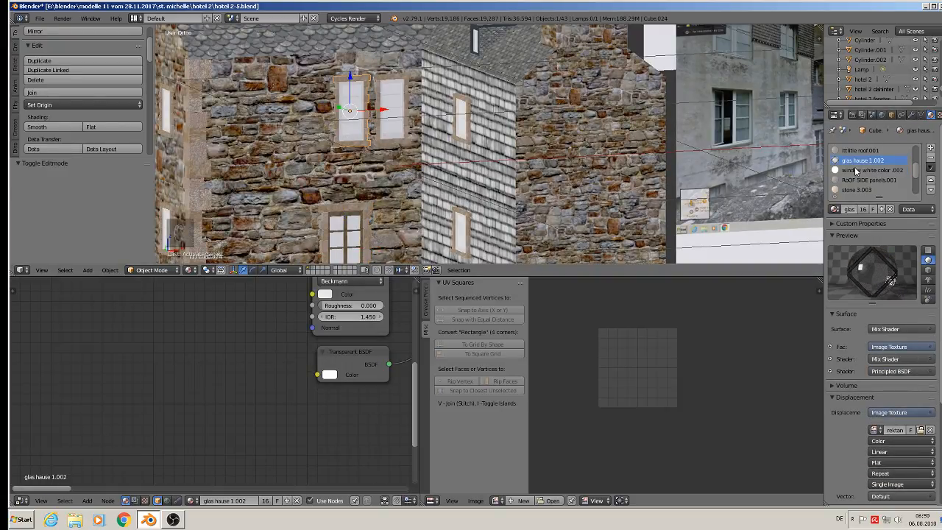
pyautogui.click(856, 170)
pyautogui.click(835, 209)
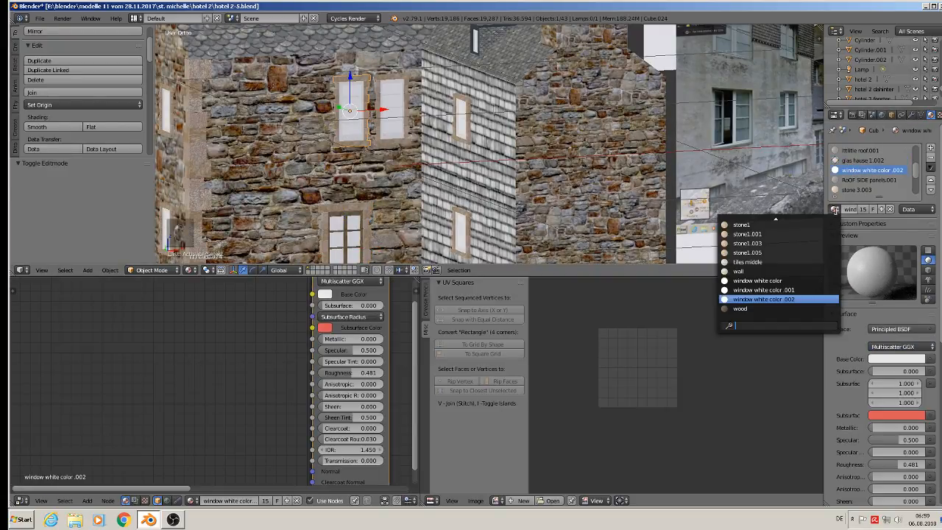
pyautogui.click(794, 307)
# - Unwrap the wood frame faces of the upper pair's left window with Smart UV Project
pyautogui.press('Tab')
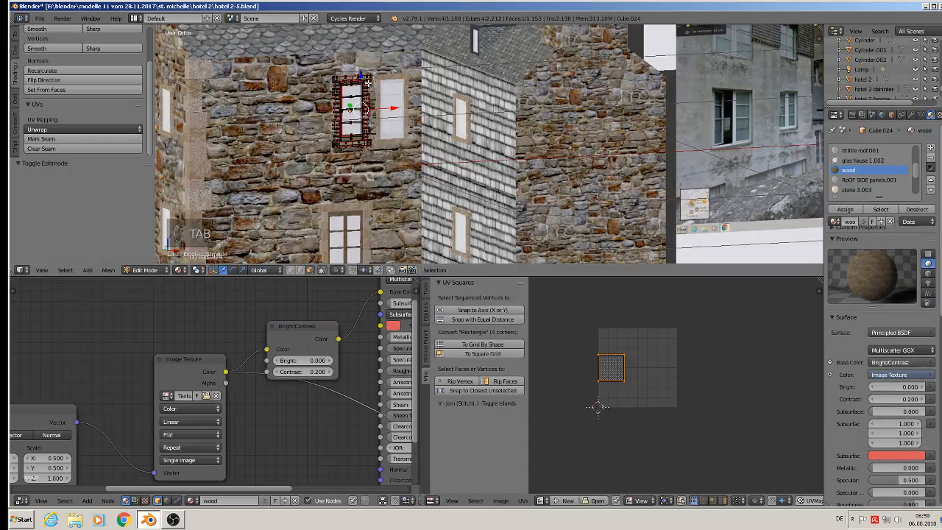
pyautogui.click(881, 209)
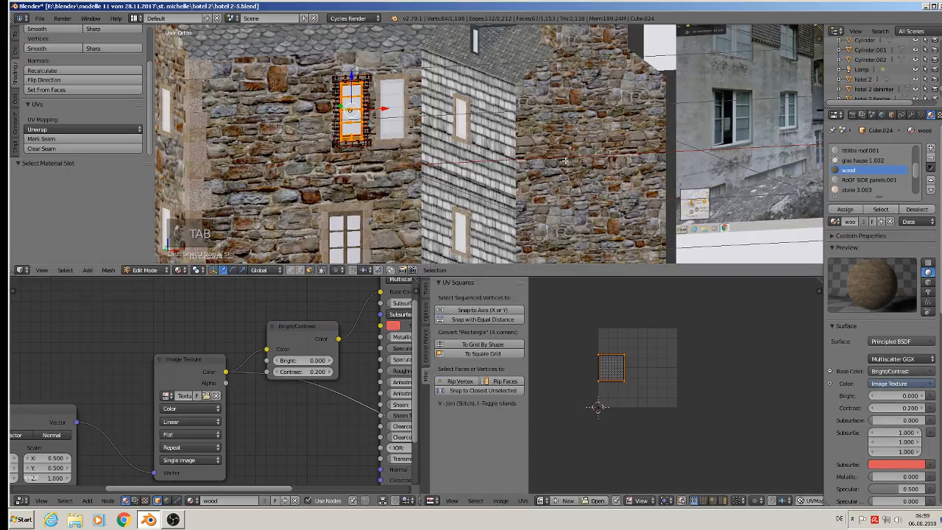
pyautogui.press('u')
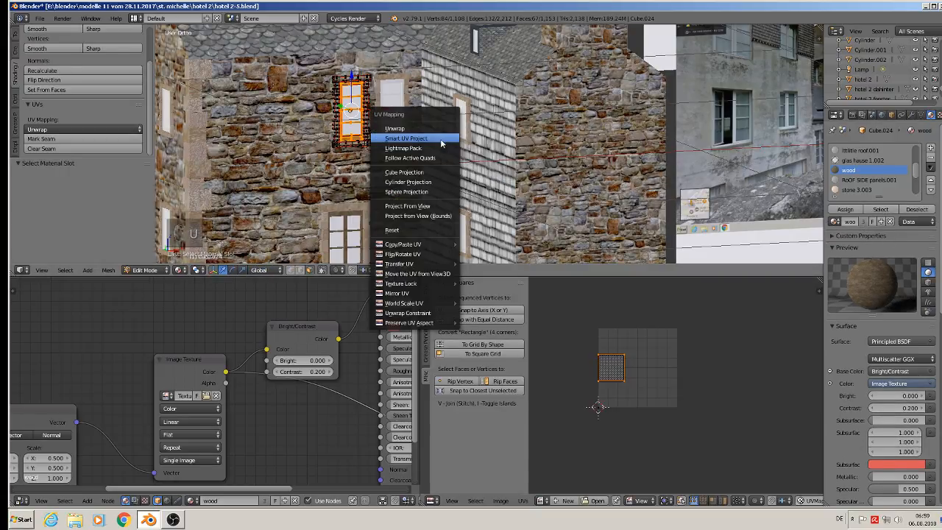
pyautogui.click(443, 139)
pyautogui.click(417, 214)
pyautogui.press('Tab')
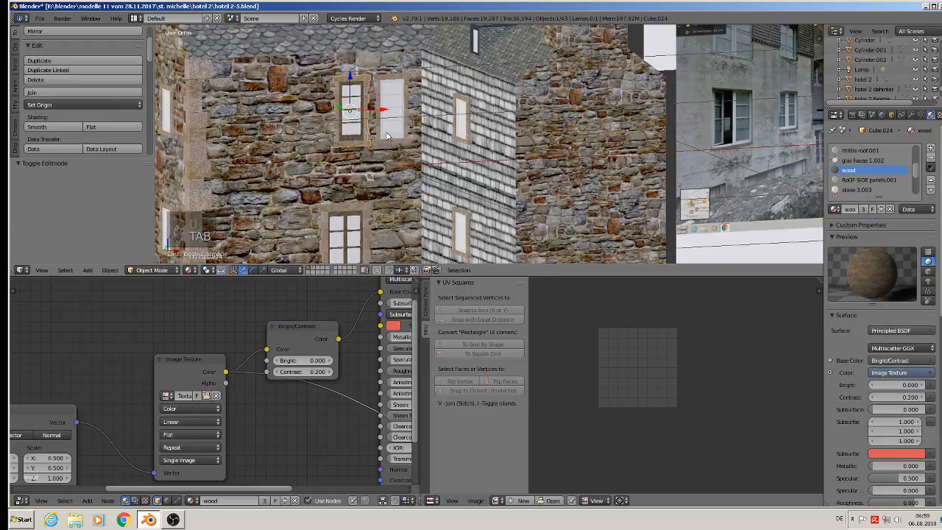
# - Select the window white color .002 faces of the upper pair's right window and unwrap them with Smart UV Project
pyautogui.scroll(3, 394, 109)
pyautogui.rightClick(398, 110)
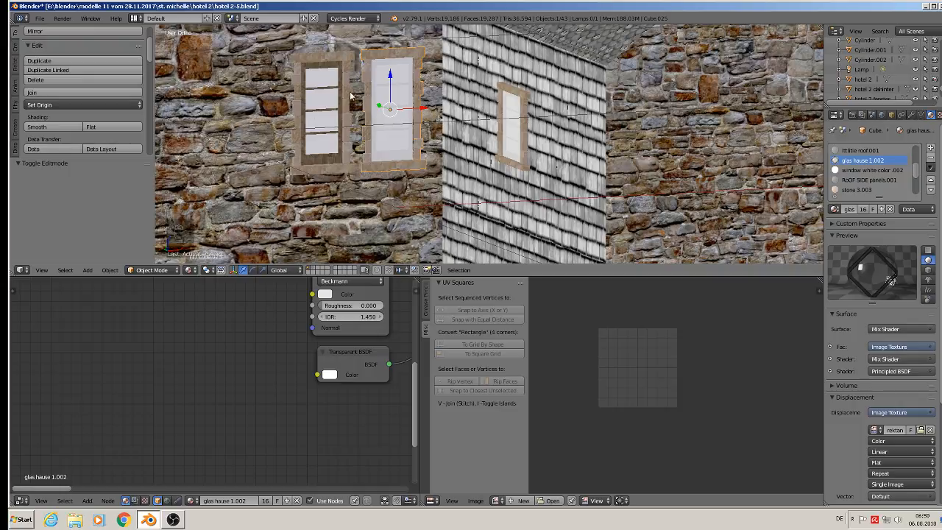
pyautogui.press('Tab')
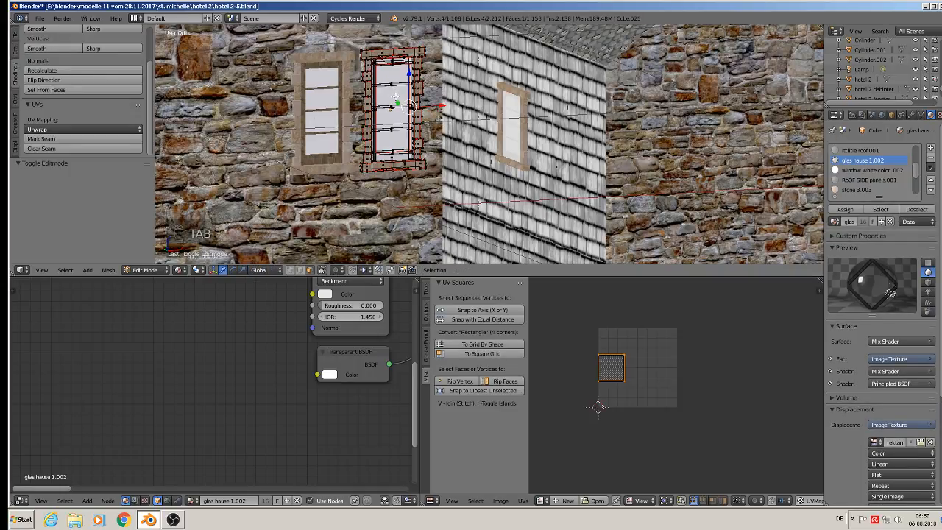
pyautogui.click(851, 170)
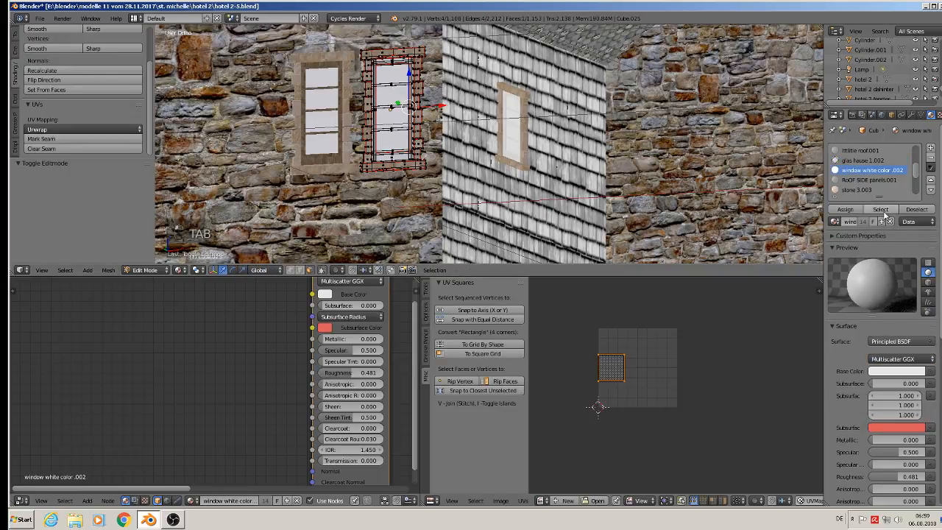
pyautogui.click(881, 209)
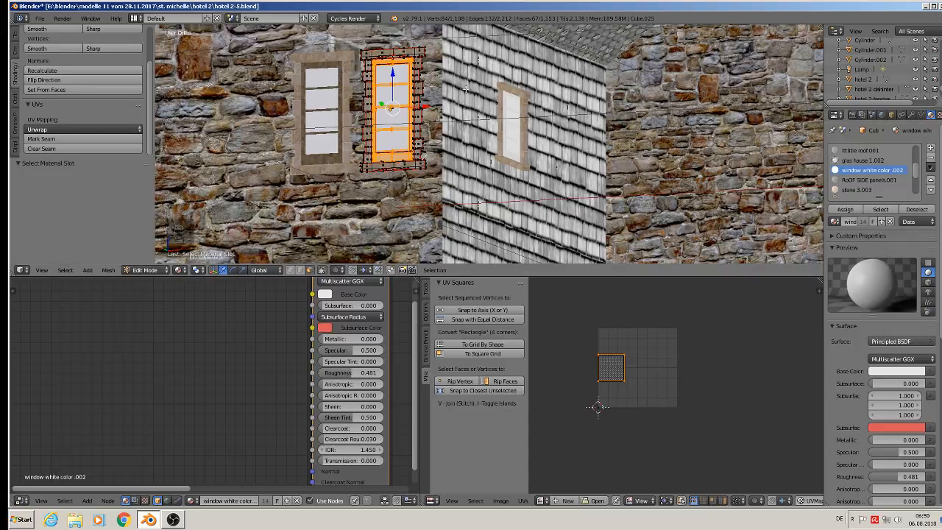
pyautogui.press('u')
pyautogui.click(419, 85)
pyautogui.click(452, 161)
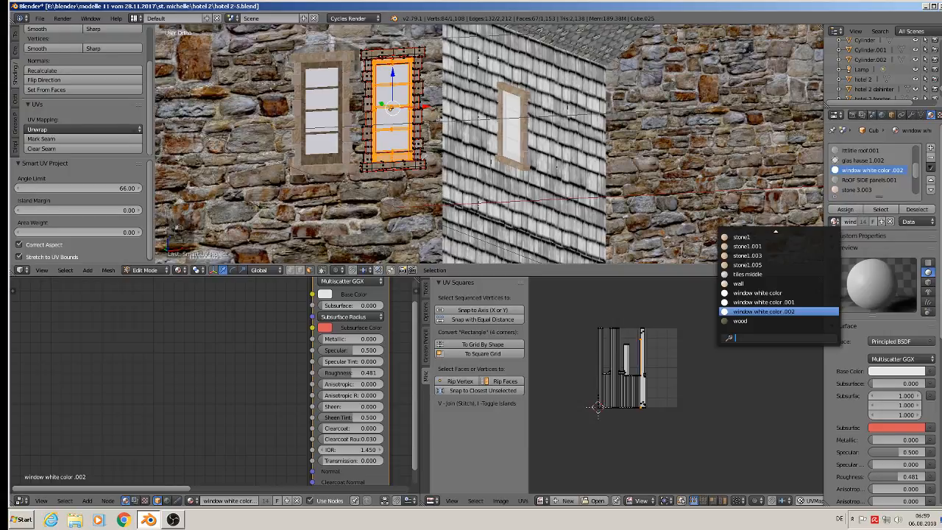
# - Switch the material slot of the right window's frame to wood and return to Object Mode
pyautogui.click(836, 222)
pyautogui.click(765, 323)
pyautogui.press('Tab')
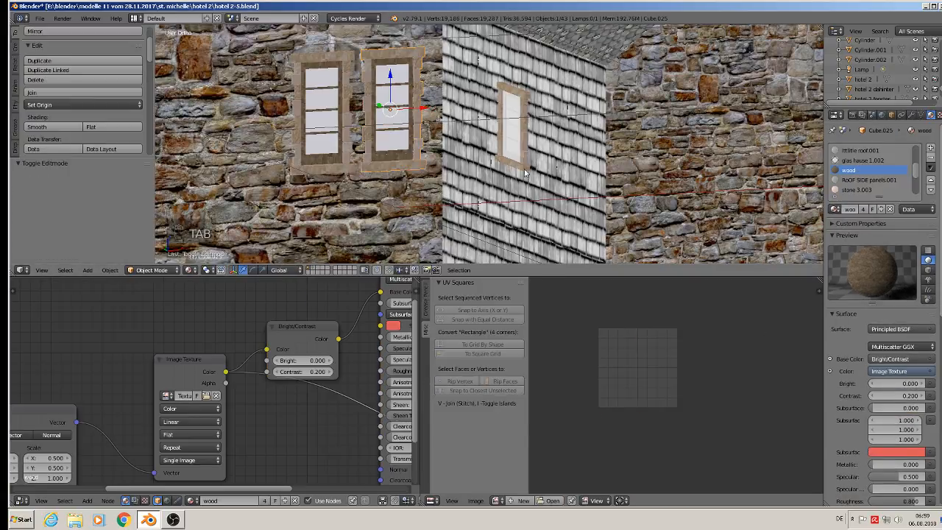
# - Select the frame faces of the shingled wall's upper window and replace their window white color .002 material with wood
pyautogui.moveTo(588, 184); pyautogui.dragTo(643, 189, button='middle')
pyautogui.rightClick(627, 85)
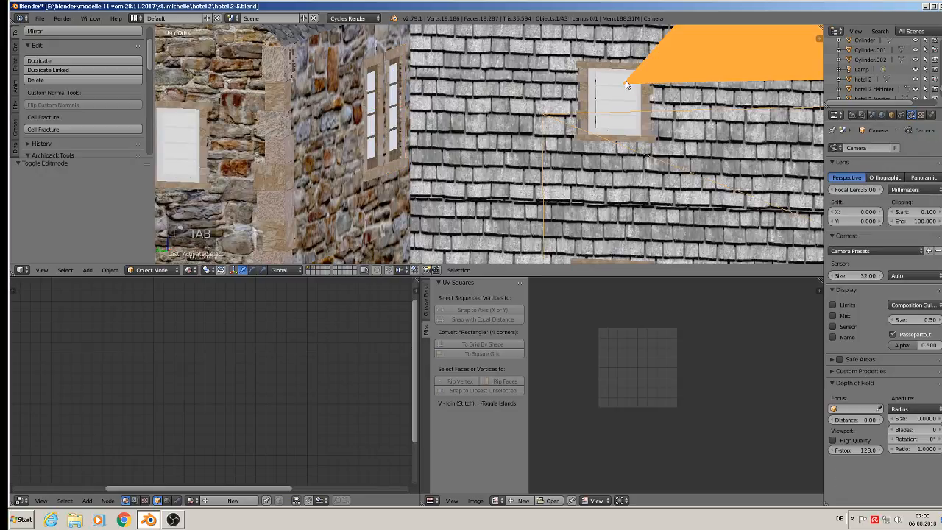
pyautogui.rightClick(608, 84)
pyautogui.press('Tab')
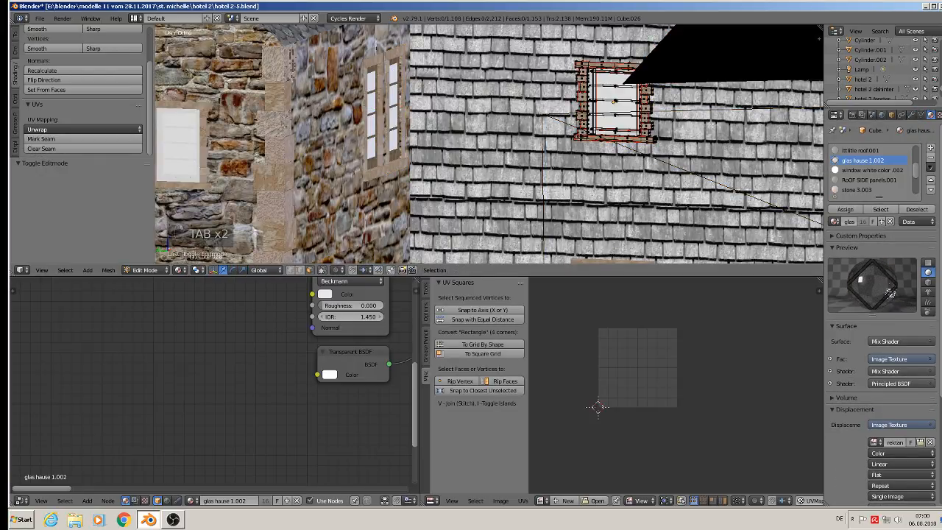
pyautogui.click(872, 170)
pyautogui.click(881, 209)
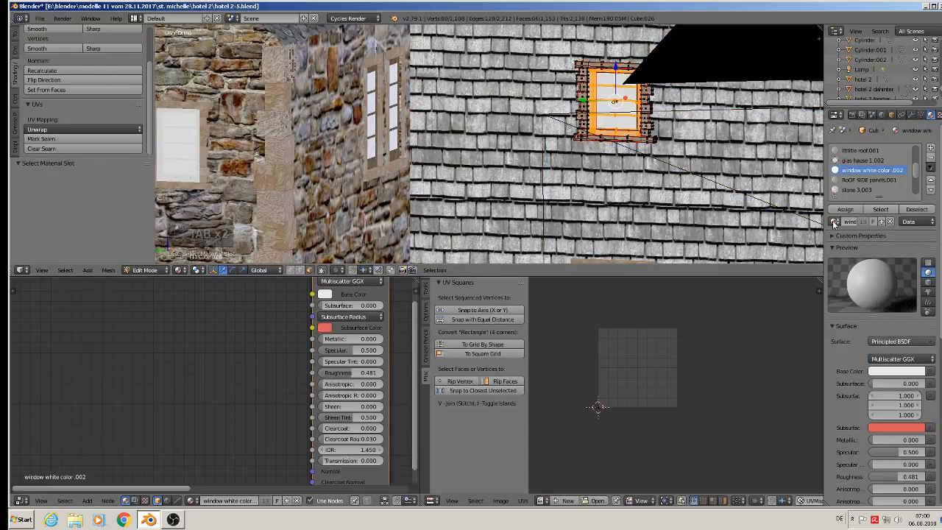
pyautogui.click(834, 221)
pyautogui.click(781, 322)
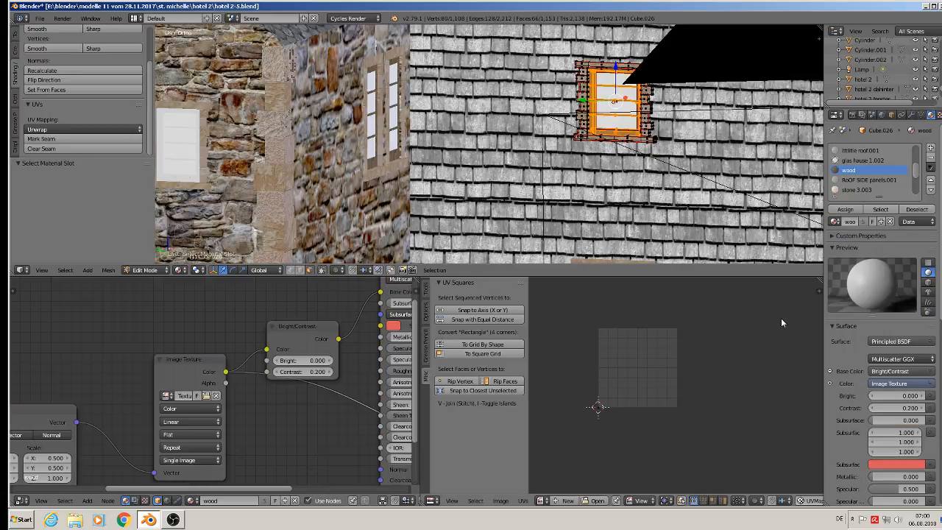
# - Unwrap the wood frame faces of the shingled wall's upper window with Smart UV Project and return to Object Mode
pyautogui.press('u')
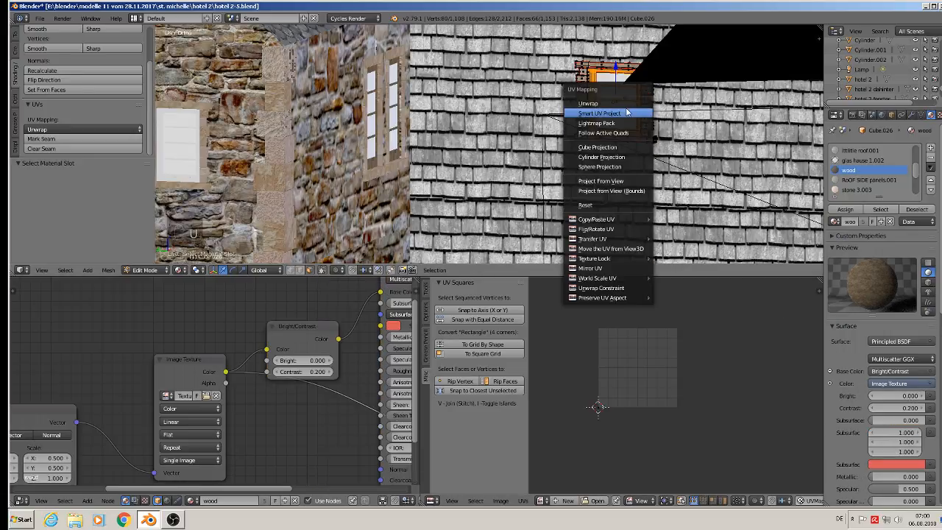
pyautogui.click(628, 112)
pyautogui.click(631, 180)
pyautogui.scroll(-3, 645, 182)
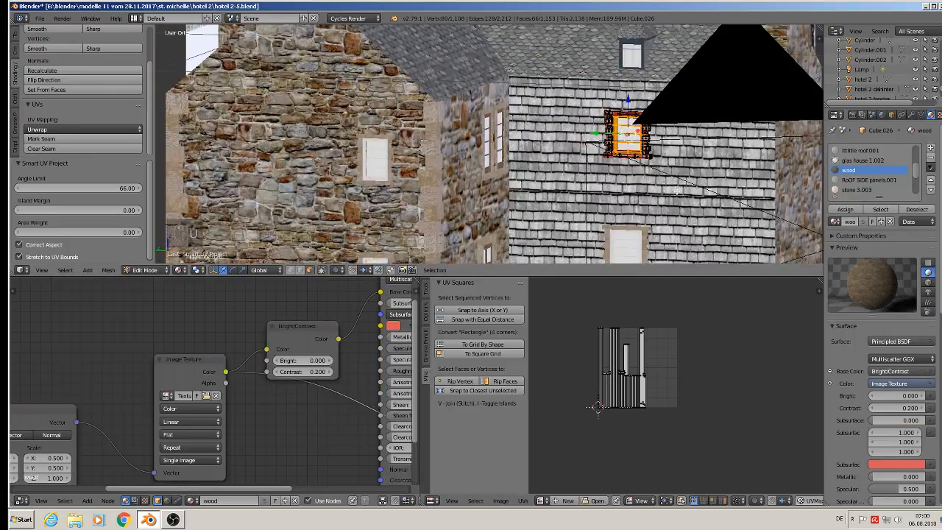
pyautogui.keyDown('shift'); pyautogui.moveTo(677, 190); pyautogui.dragTo(591, 171, button='middle'); pyautogui.keyUp('shift')
pyautogui.press('Tab')
# - Select the window white color .002 faces of the shingled wall's lower window and unwrap them with Smart UV Project
pyautogui.scroll(4, 599, 147)
pyautogui.rightClick(602, 147)
pyautogui.press('Tab')
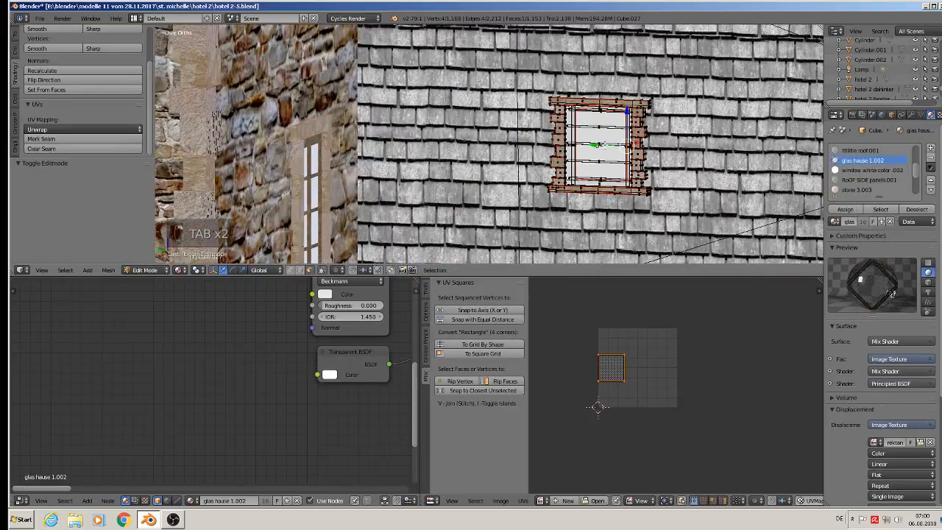
pyautogui.click(872, 170)
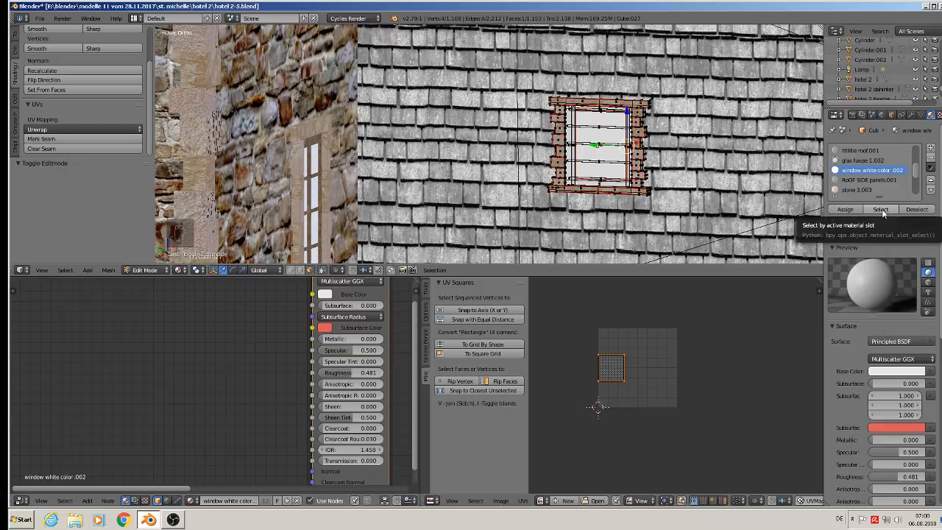
pyautogui.click(881, 210)
pyautogui.press('u')
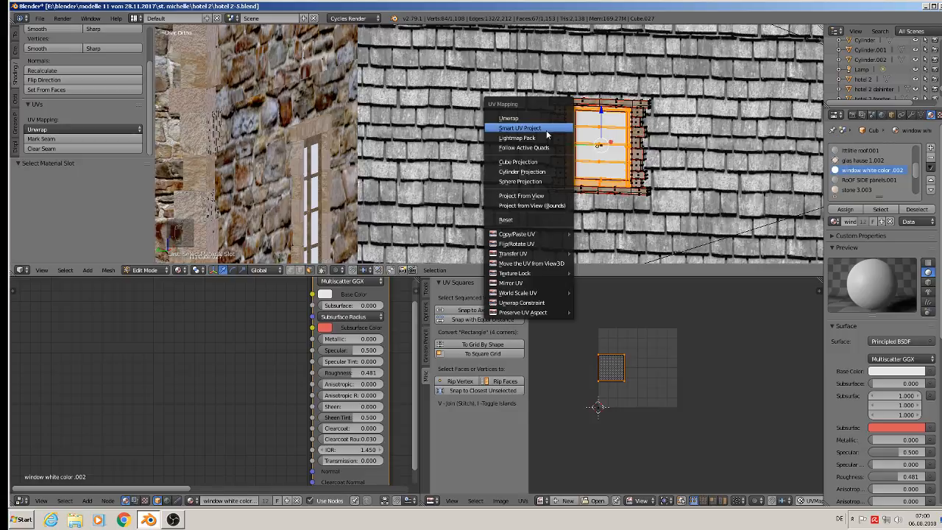
pyautogui.click(546, 130)
pyautogui.click(546, 206)
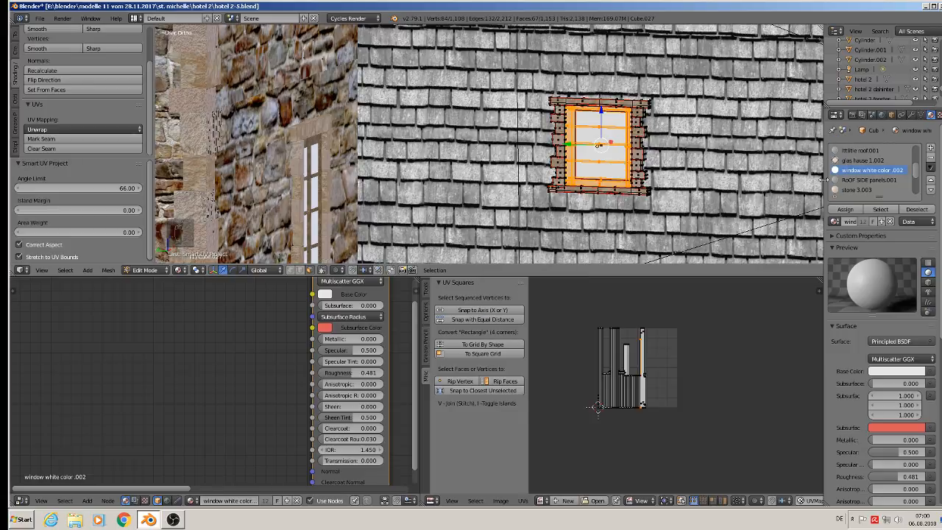
# - Switch the lower shingled-wall window's frame slot to the wood material, deselect everything and leave Edit Mode
pyautogui.click(834, 222)
pyautogui.click(793, 319)
pyautogui.press('a')
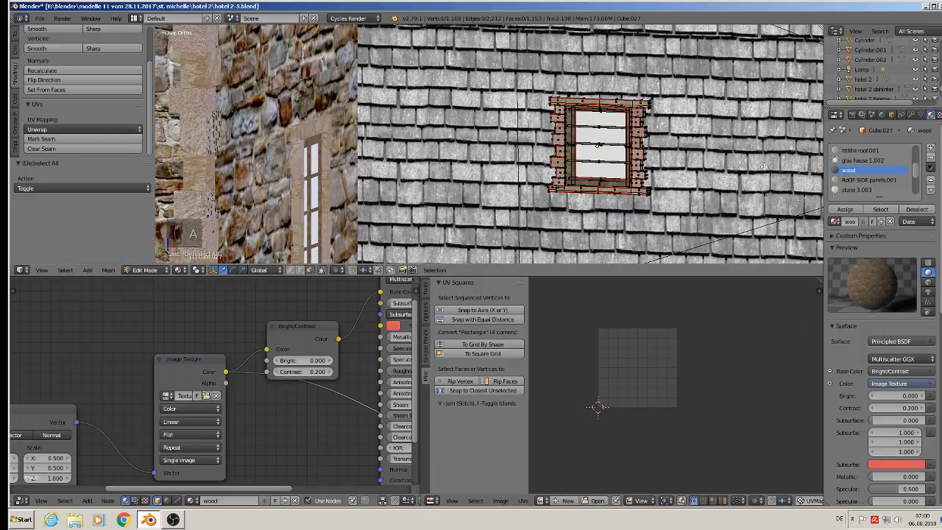
pyautogui.press('Tab')
# - Select the window white color .002 faces of the window on the opposite shingled wall, below the roof
pyautogui.scroll(-7, 670, 101)
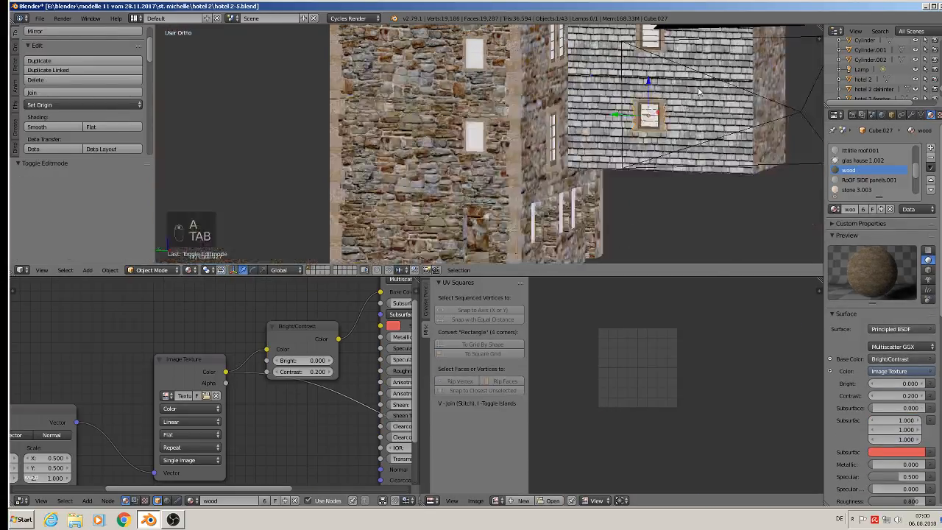
pyautogui.moveTo(698, 92); pyautogui.dragTo(526, 108, button='middle')
pyautogui.moveTo(678, 98); pyautogui.dragTo(629, 125, button='middle')
pyautogui.scroll(3, 622, 140)
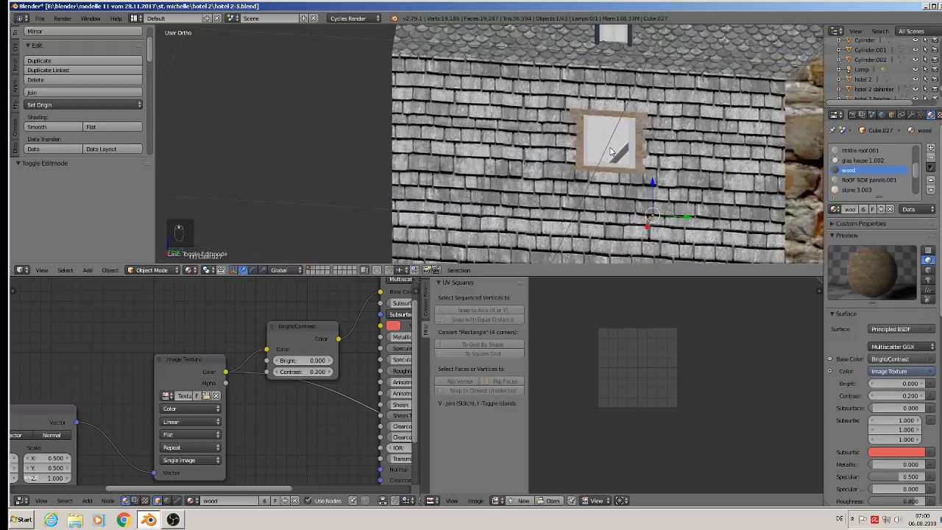
pyautogui.rightClick(624, 145)
pyautogui.press('Tab')
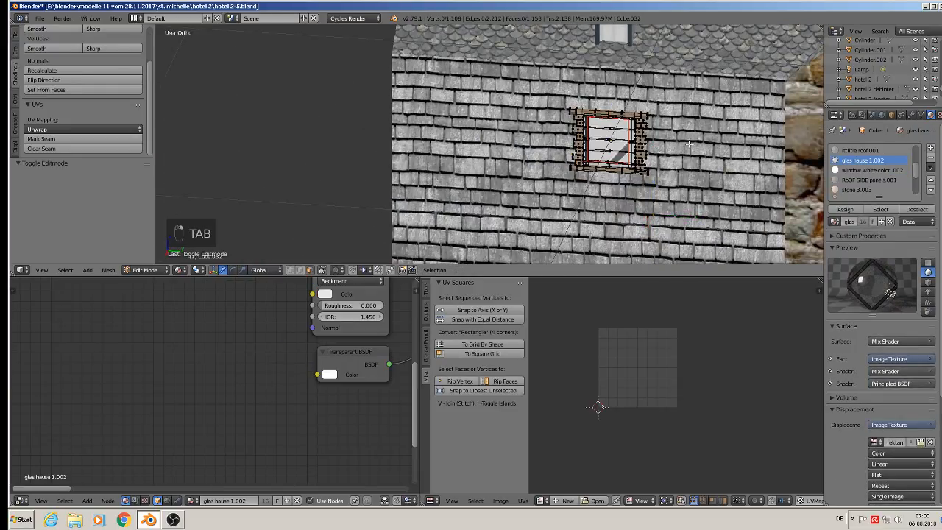
pyautogui.click(873, 170)
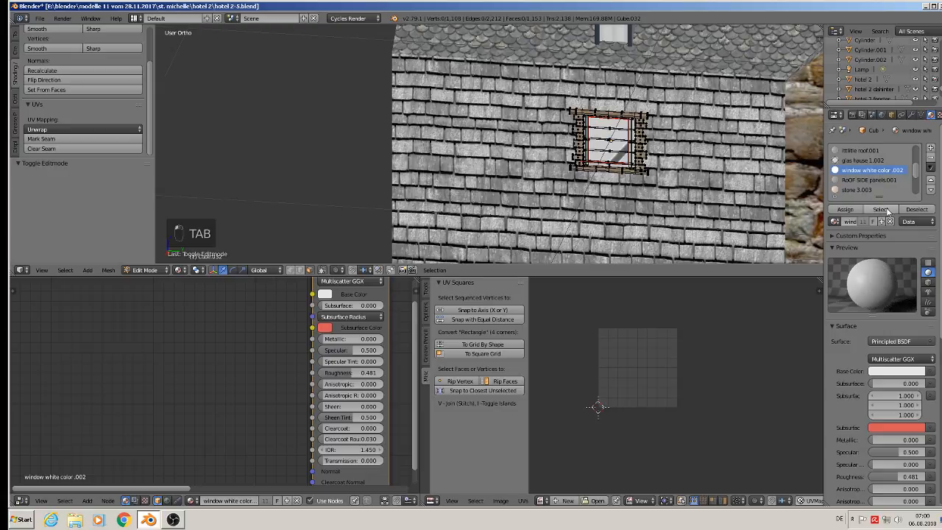
pyautogui.click(881, 211)
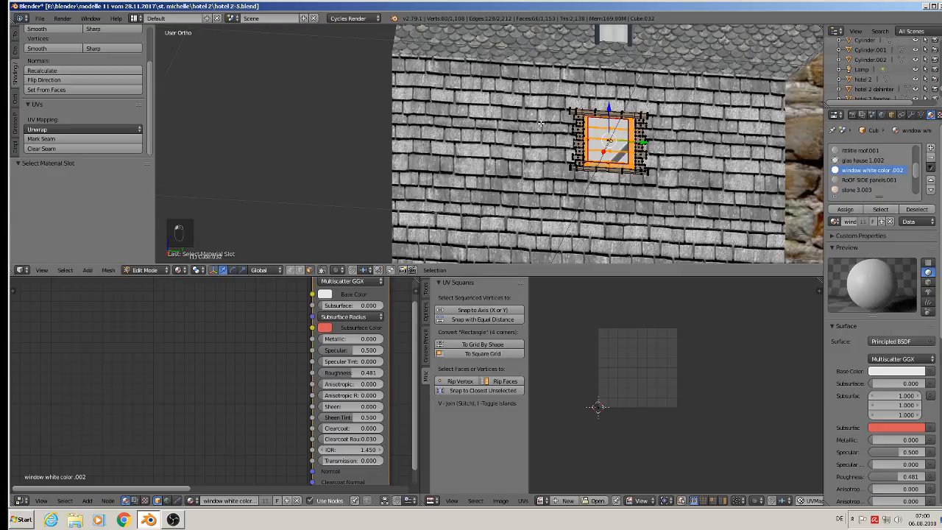
# - Unwrap the upper window's selected frame faces with Smart UV Project and replace their window white color .002 material with wood
pyautogui.press('u')
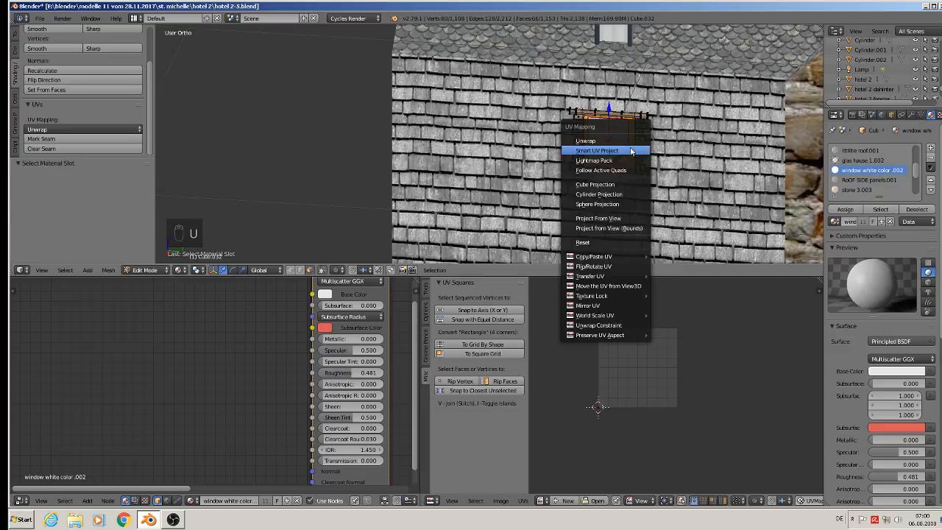
pyautogui.click(631, 151)
pyautogui.click(648, 216)
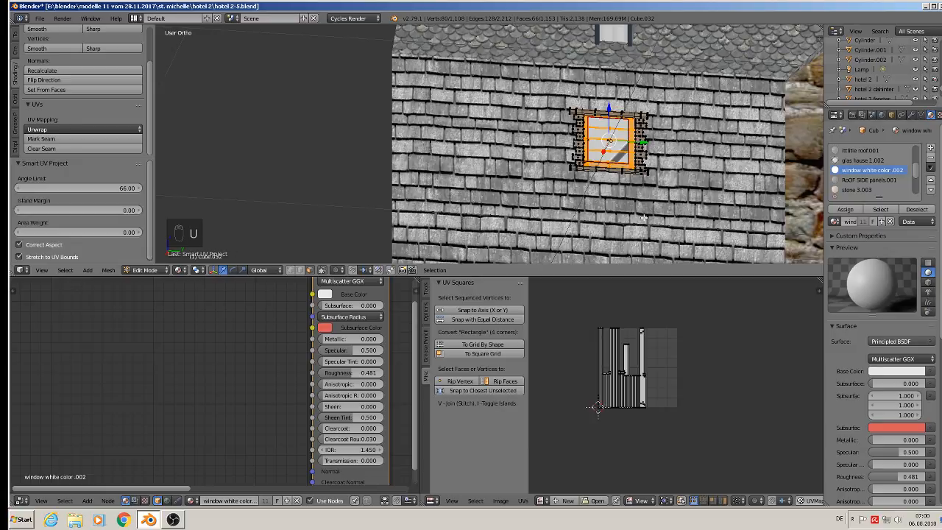
pyautogui.click(840, 223)
pyautogui.click(785, 322)
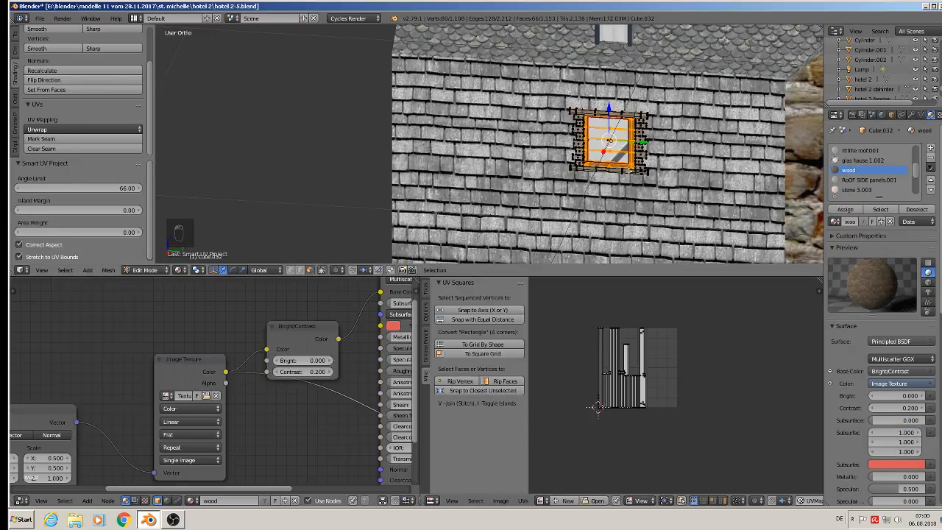
# - Select the window white color .002 faces of the lower window on the shingle wall and replace that material with wood
pyautogui.scroll(-4, 719, 137)
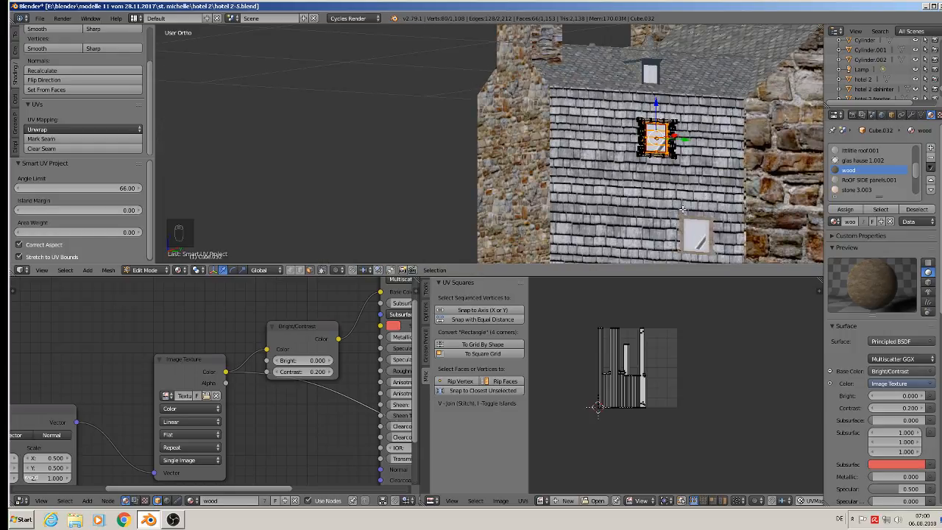
pyautogui.scroll(3, 720, 238)
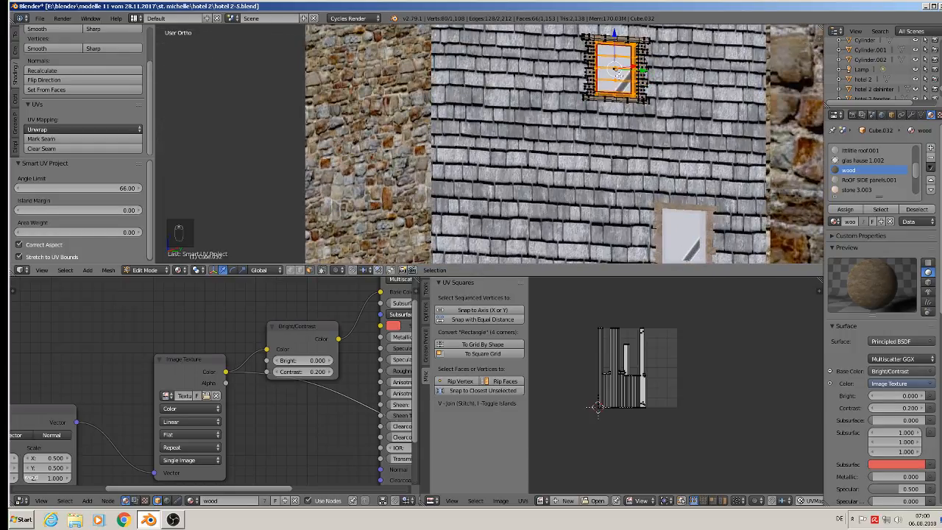
pyautogui.keyDown('shift'); pyautogui.moveTo(755, 241); pyautogui.dragTo(695, 179, button='middle'); pyautogui.keyUp('shift')
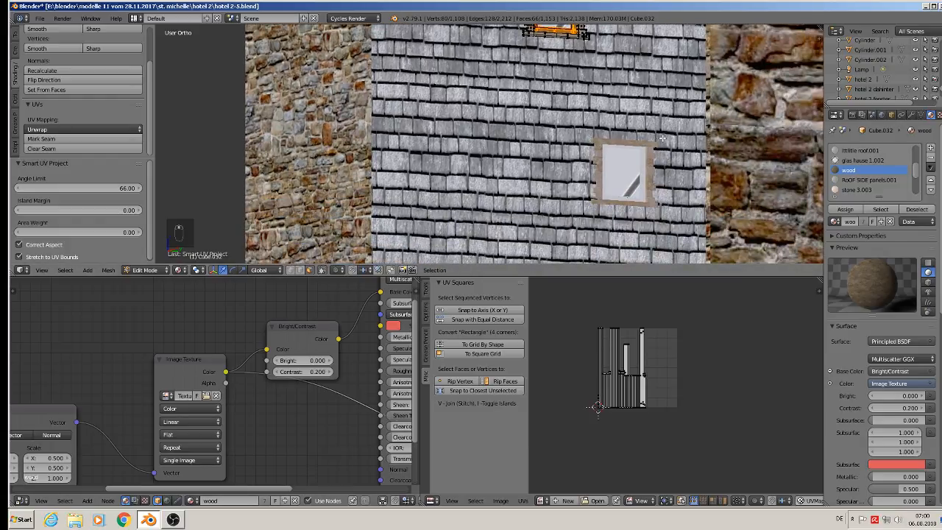
pyautogui.scroll(1, 642, 154)
pyautogui.press('Tab')
pyautogui.rightClick(642, 154)
pyautogui.press('Tab')
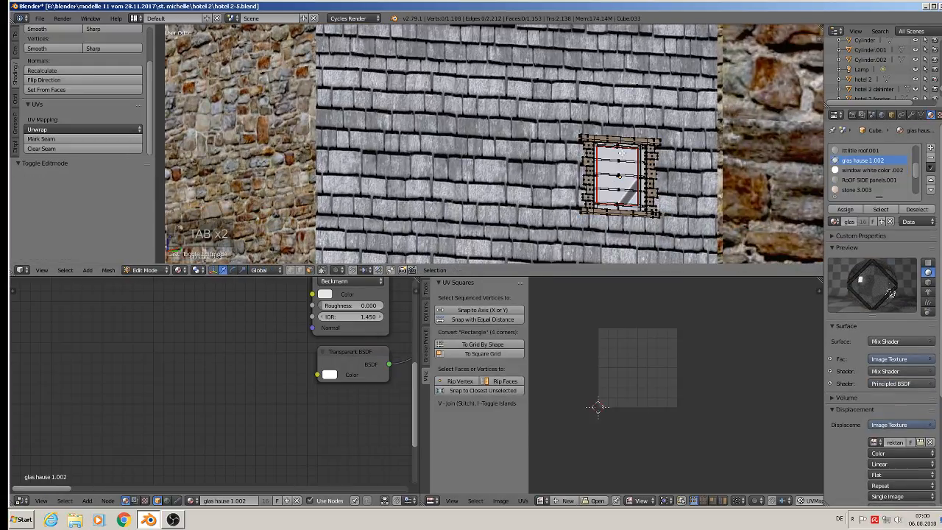
pyautogui.click(875, 171)
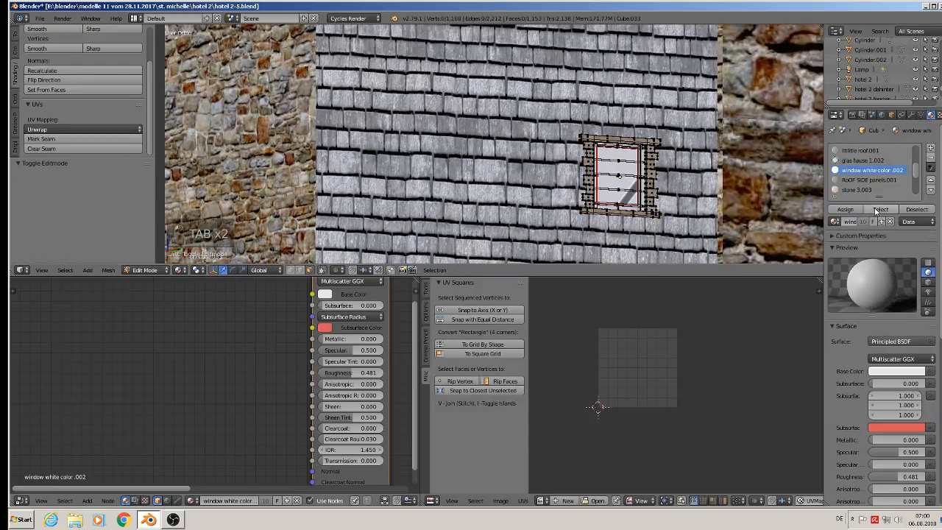
pyautogui.click(878, 210)
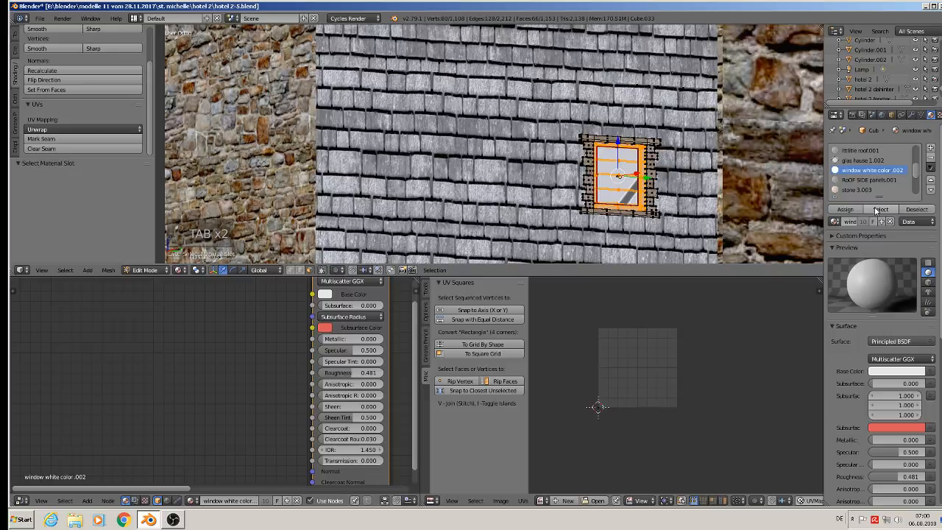
pyautogui.click(832, 223)
pyautogui.click(779, 320)
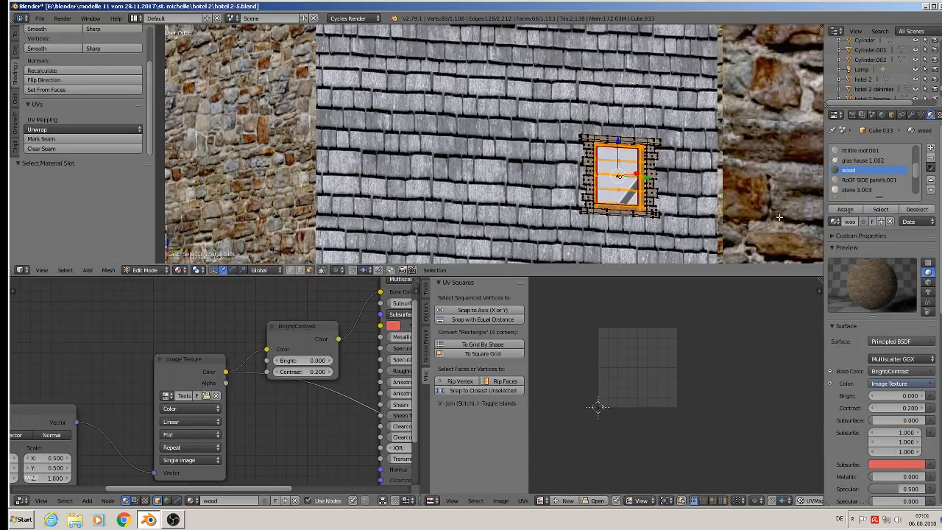
# - Unwrap the lower window's wood frame faces with Smart UV Project and return to Object Mode
pyautogui.press('u')
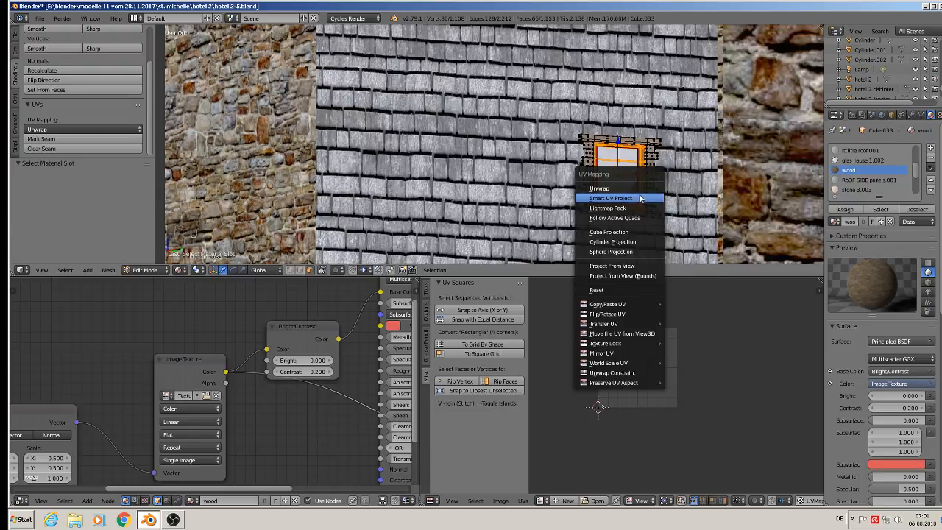
pyautogui.click(640, 199)
pyautogui.click(642, 262)
pyautogui.press('Tab')
pyautogui.scroll(-2, 653, 206)
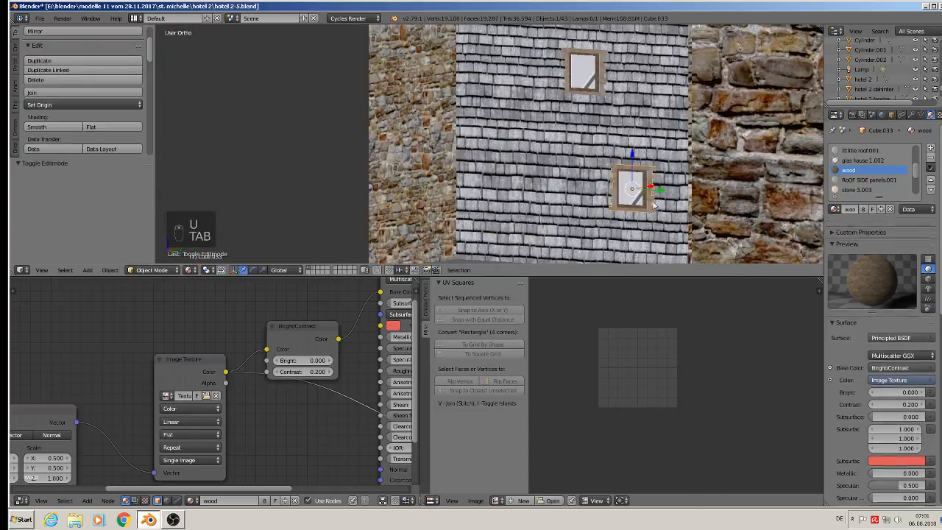
pyautogui.moveTo(653, 206)
pyautogui.mouseDown(button='middle')
pyautogui.moveTo(641, 207)
pyautogui.moveTo(661, 201)
pyautogui.mouseUp(button='middle')
pyautogui.scroll(-3, 640, 208)
pyautogui.scroll(-1, 647, 196)
pyautogui.scroll(-2, 648, 196)
pyautogui.scroll(8, 636, 132)
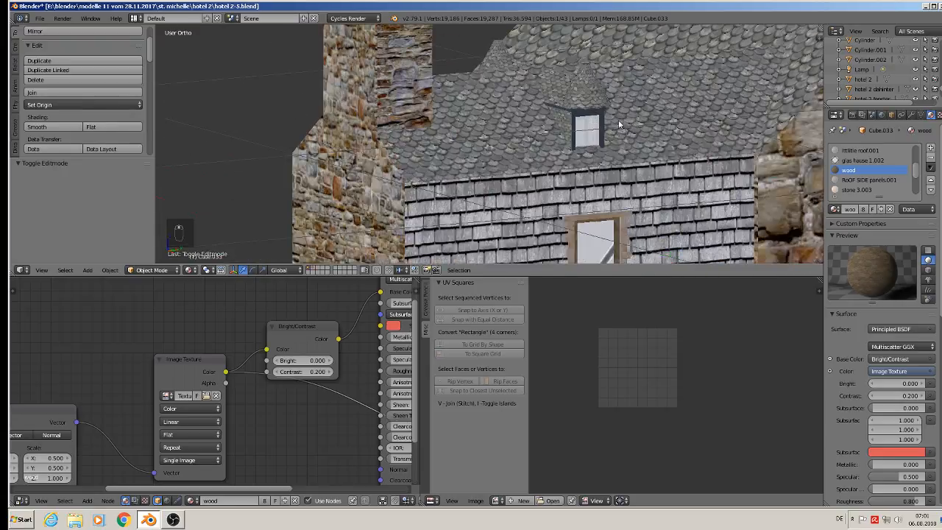
pyautogui.scroll(-3, 610, 196)
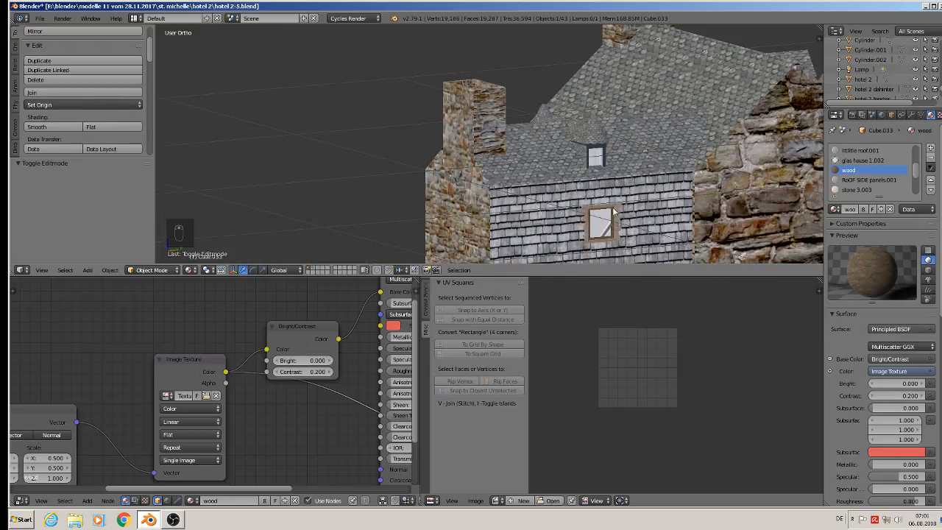
# - Scale up the UVs of the upper window's glas hause 1.002 faces far beyond the UV square so the pane pattern repeats
pyautogui.keyDown('shift'); pyautogui.moveTo(625, 220); pyautogui.dragTo(685, 163, button='middle'); pyautogui.keyUp('shift')
pyautogui.scroll(3, 648, 137)
pyautogui.rightClick(648, 134)
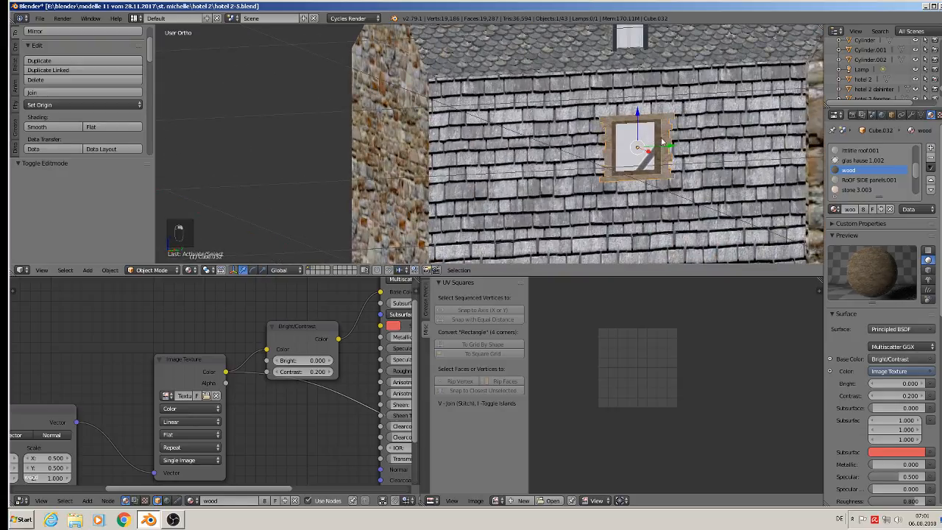
pyautogui.scroll(2, 662, 142)
pyautogui.click(862, 160)
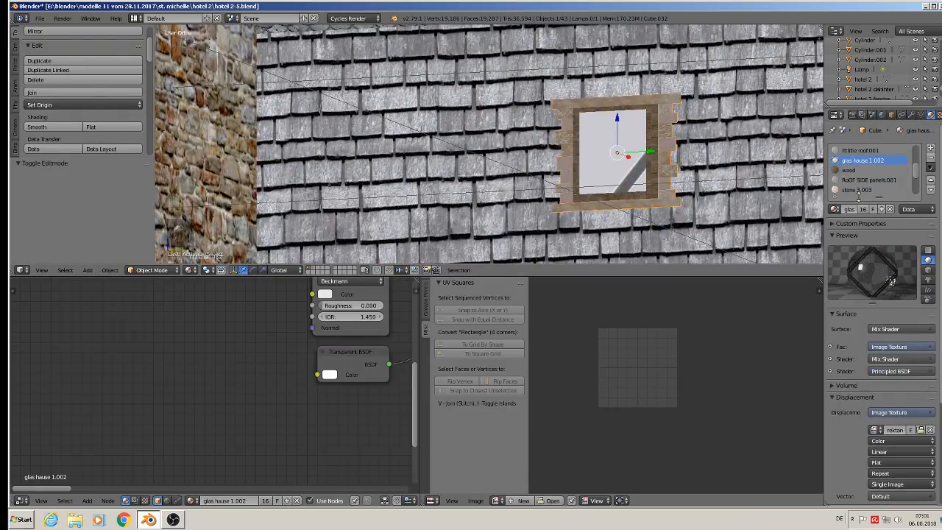
pyautogui.press('Tab')
pyautogui.press('a')
pyautogui.press('a')
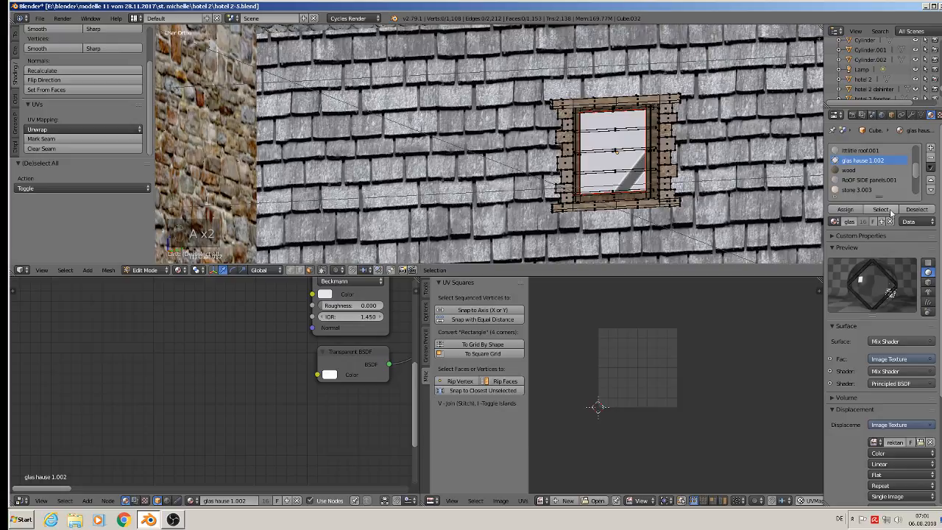
pyautogui.click(887, 210)
pyautogui.press('s')
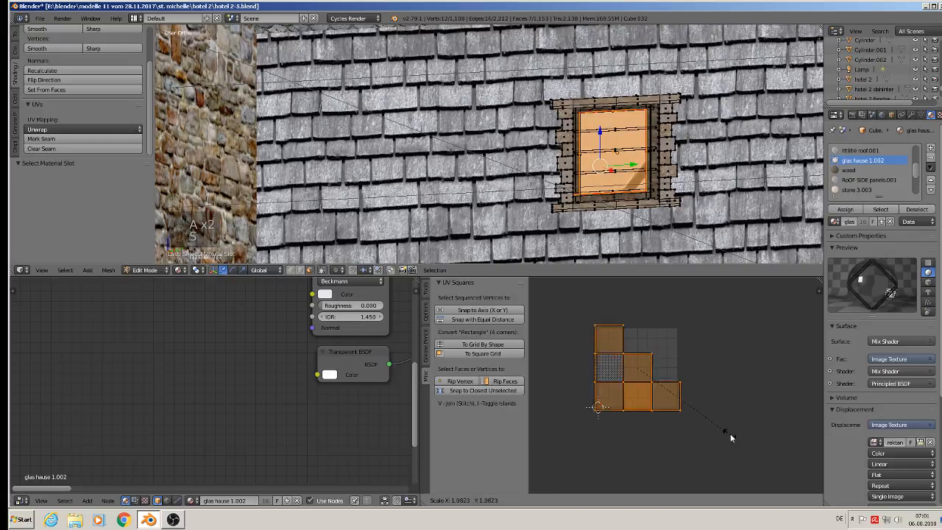
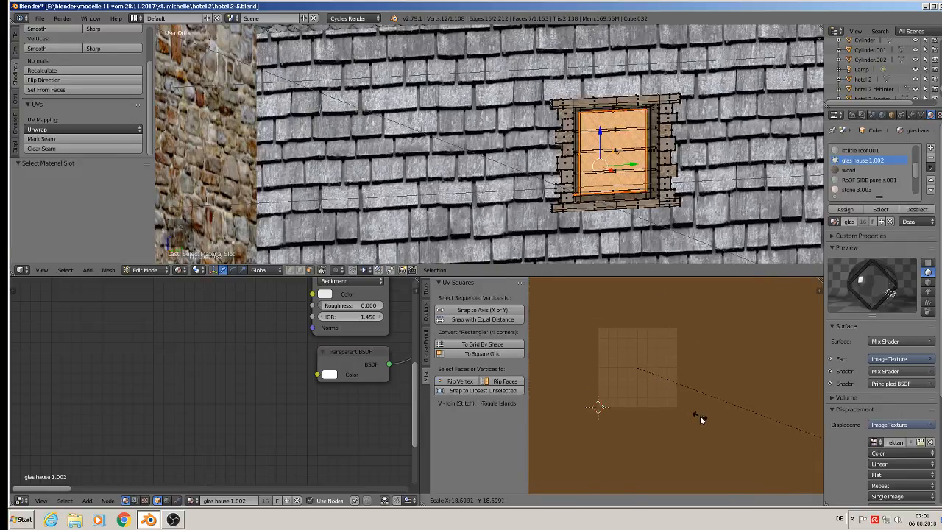
pyautogui.click(718, 437)
pyautogui.scroll(4, 614, 166)
pyautogui.press('Tab')
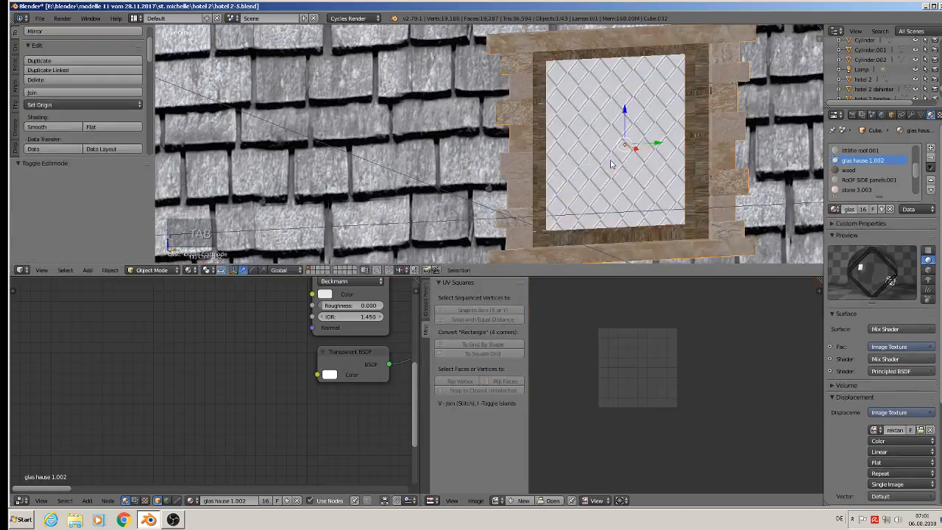
# - Scale the UVs of the lower window's glas hause 1.002 faces by about 11.5 and return to Object Mode
pyautogui.scroll(-3, 622, 190)
pyautogui.scroll(-2, 631, 203)
pyautogui.keyDown('shift'); pyautogui.moveTo(633, 204); pyautogui.dragTo(601, 59, button='middle'); pyautogui.keyUp('shift')
pyautogui.scroll(-3, 673, 115)
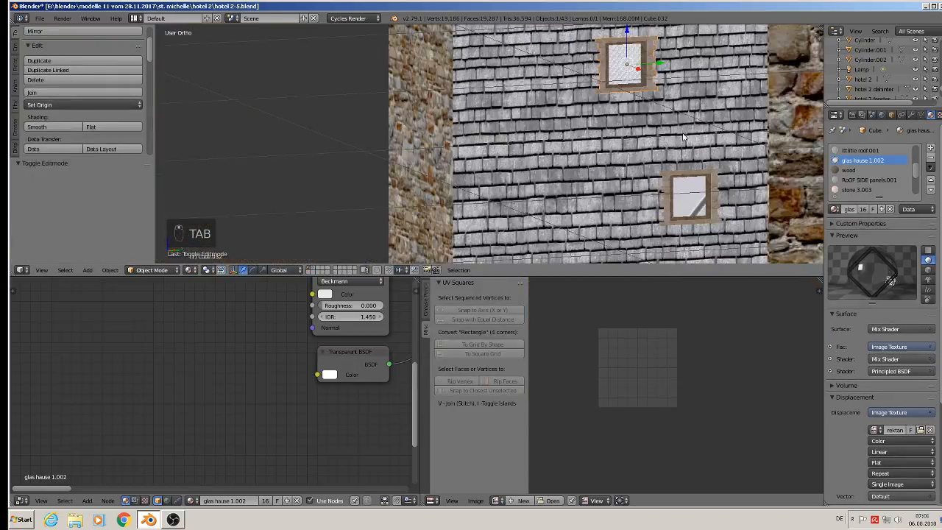
pyautogui.scroll(1, 699, 199)
pyautogui.press('Tab')
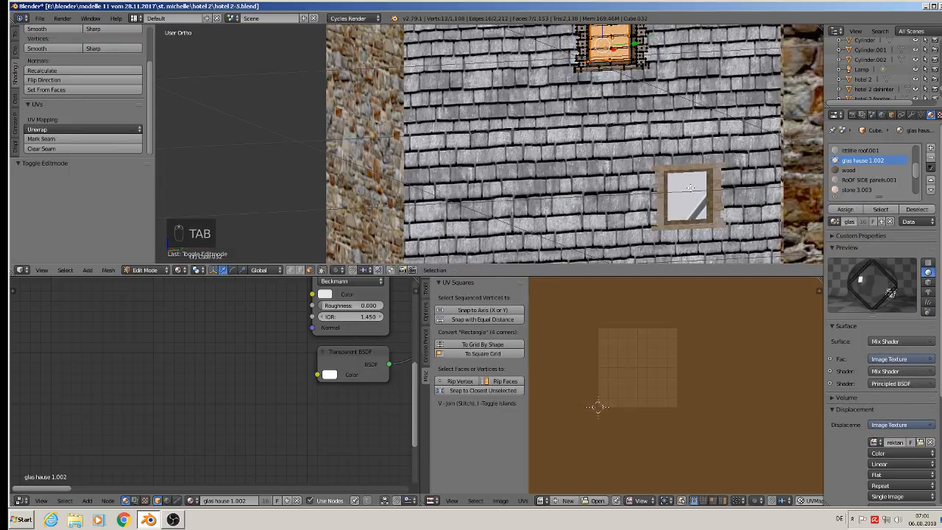
pyautogui.press('Tab')
pyautogui.rightClick(696, 195)
pyautogui.press('Tab')
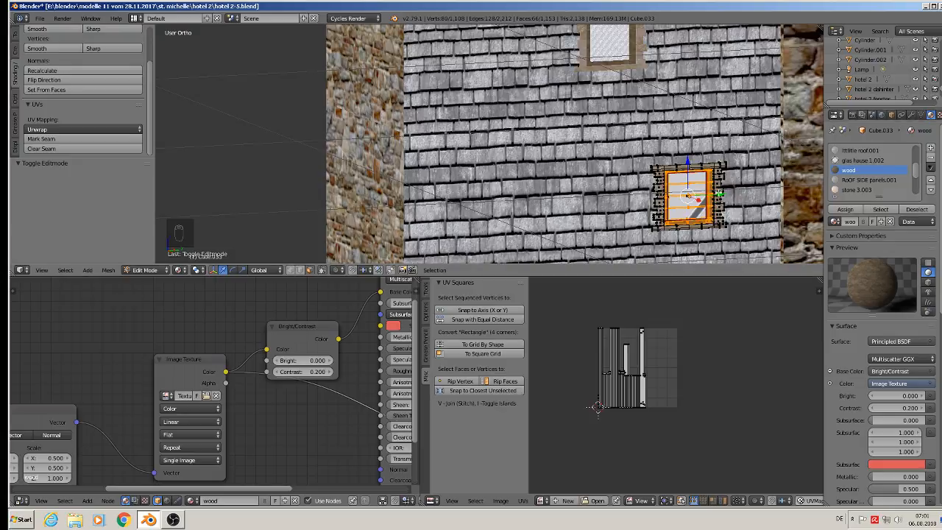
pyautogui.press('a')
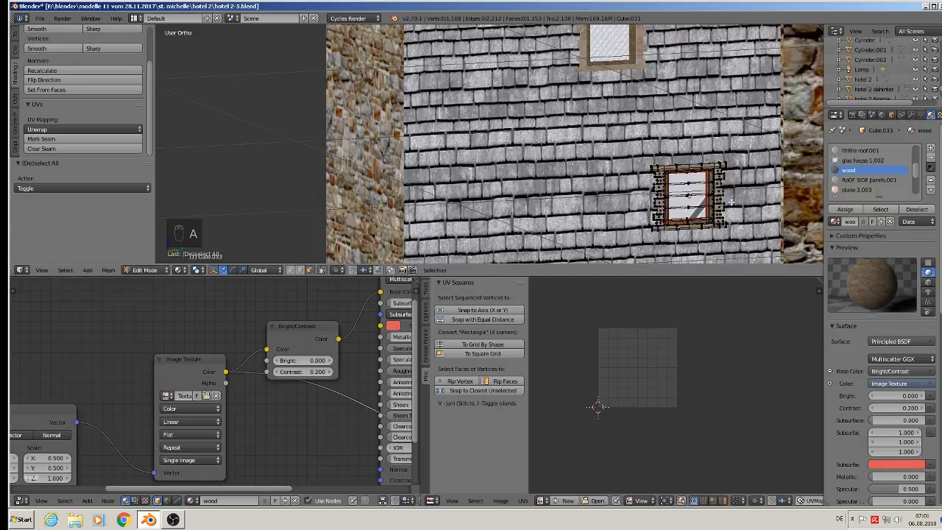
pyautogui.click(858, 160)
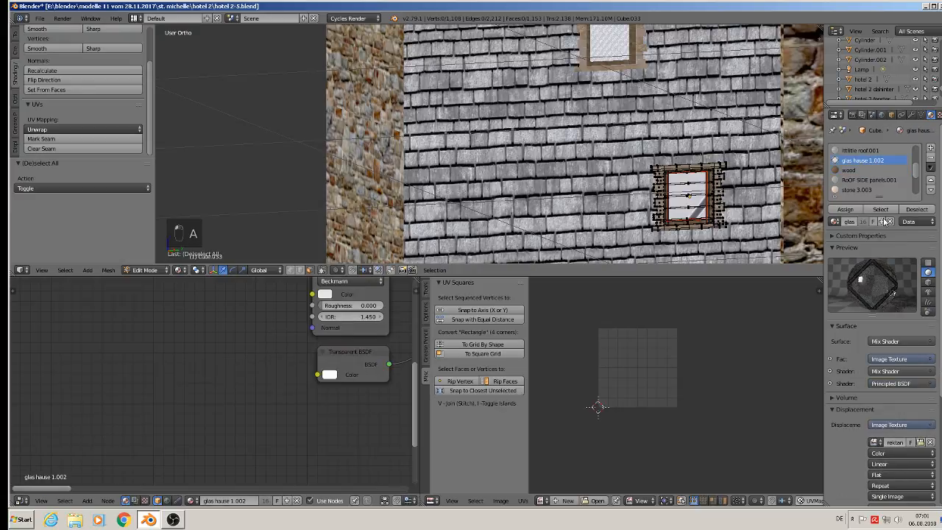
pyautogui.click(879, 210)
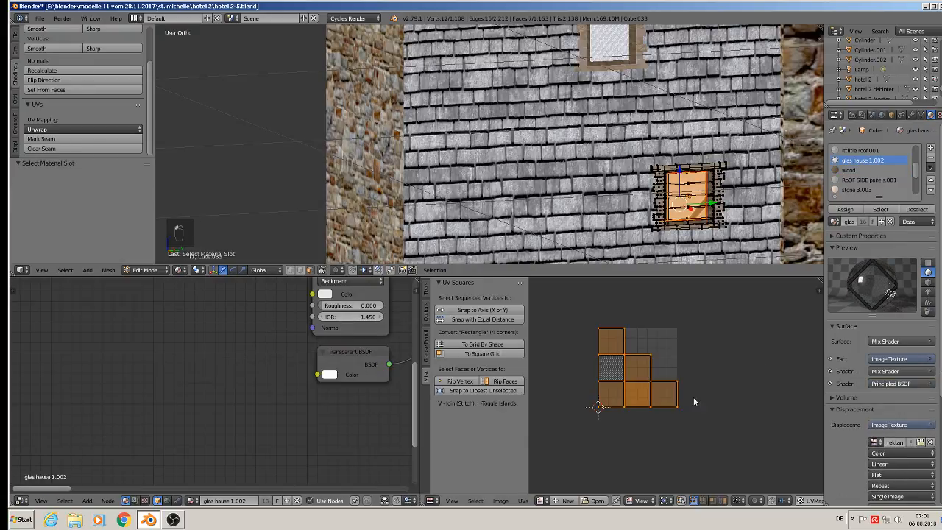
pyautogui.press('s')
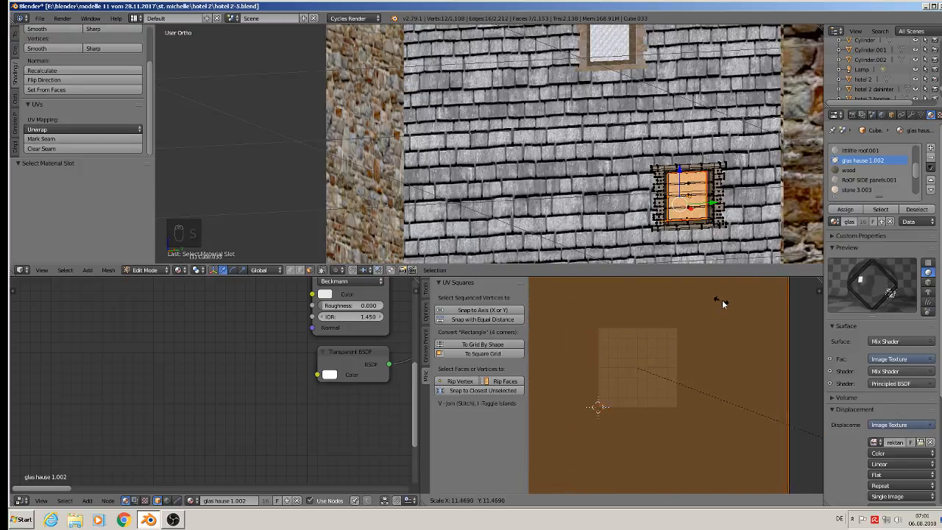
pyautogui.click(722, 294)
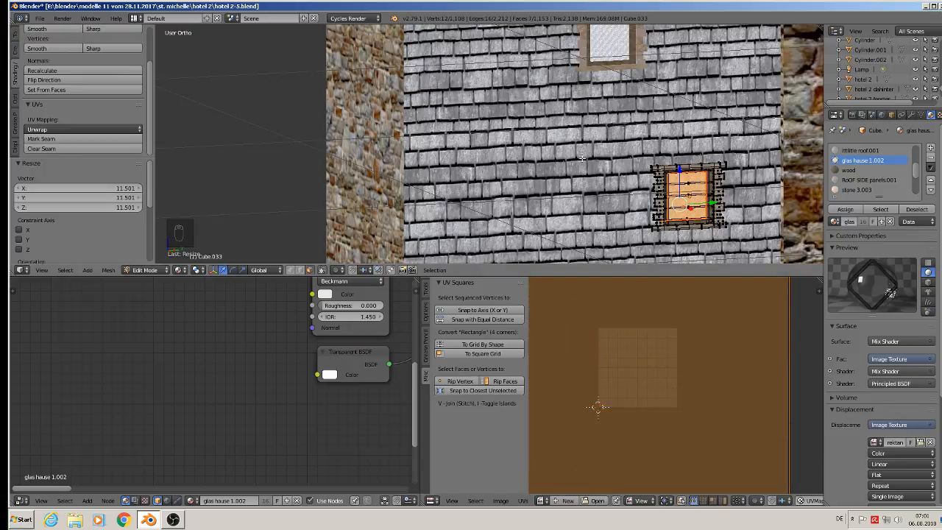
pyautogui.moveTo(581, 158); pyautogui.dragTo(652, 182, button='middle')
pyautogui.press('a')
pyautogui.scroll(-3, 620, 176)
pyautogui.press('Tab')
# - On the opposite shingle wall's upper window, scale the UVs of the glas hause 1.002 faces by about 15.4 and leave Edit Mode
pyautogui.moveTo(515, 172); pyautogui.dragTo(677, 177, button='middle')
pyautogui.scroll(6, 675, 177)
pyautogui.rightClick(652, 154)
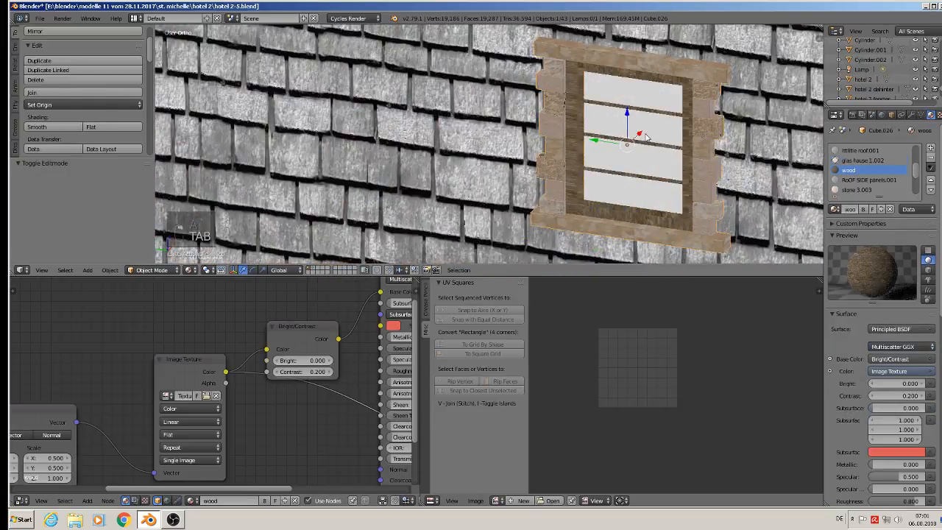
pyautogui.click(858, 162)
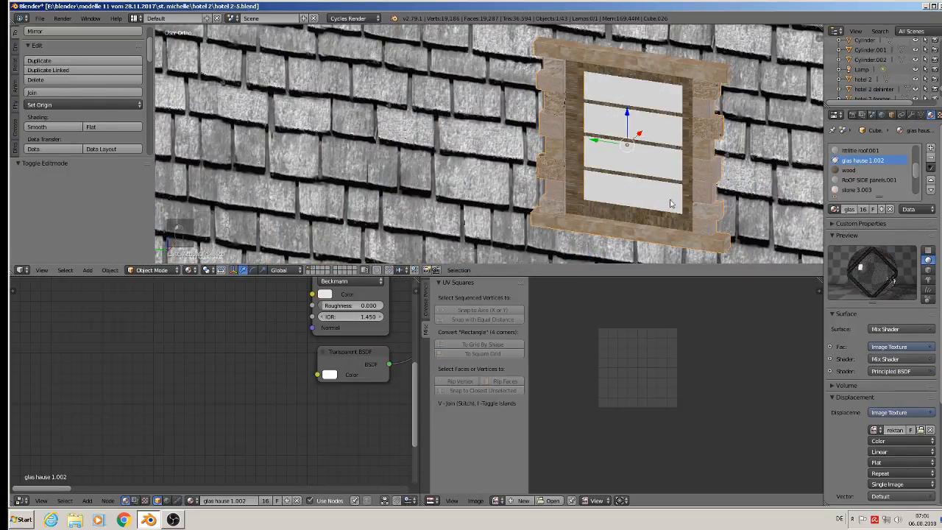
pyautogui.moveTo(670, 203); pyautogui.dragTo(638, 216, button='middle')
pyautogui.scroll(2, 663, 189)
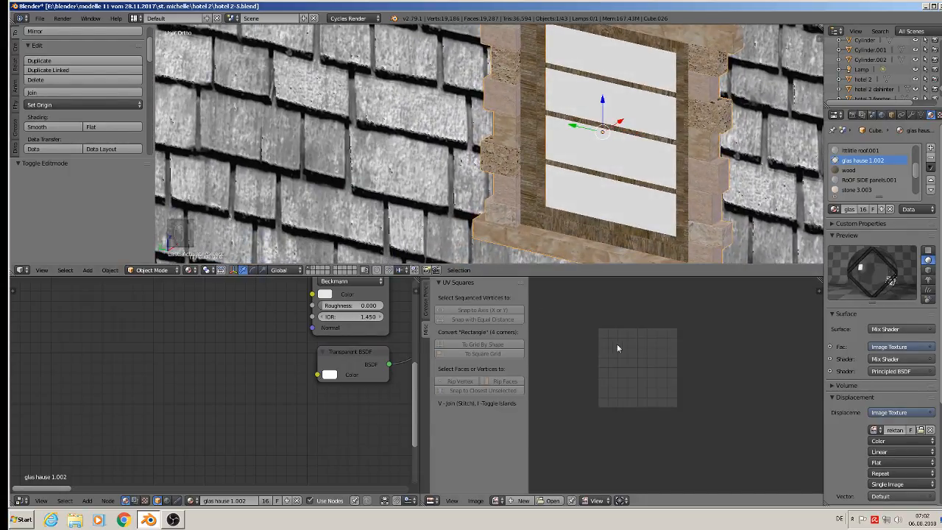
pyautogui.press('Tab')
pyautogui.press('a')
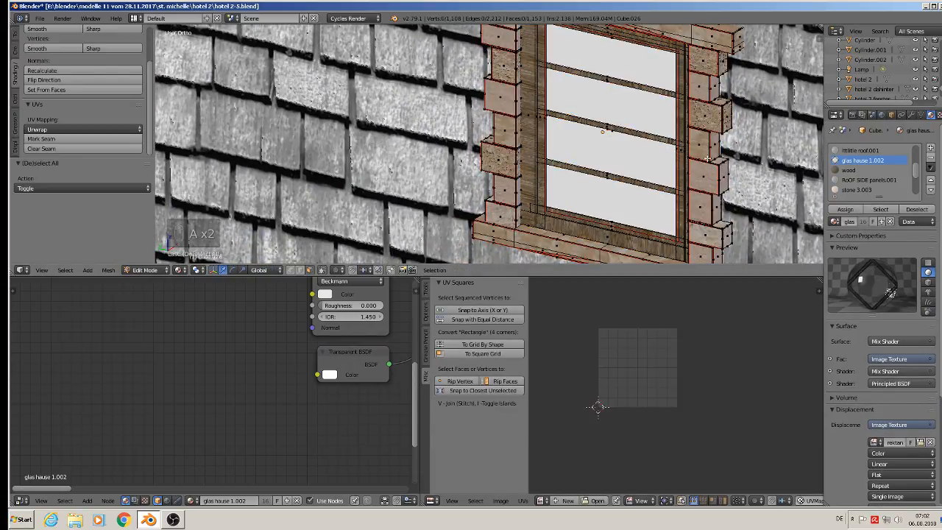
pyautogui.click(877, 210)
pyautogui.press('s')
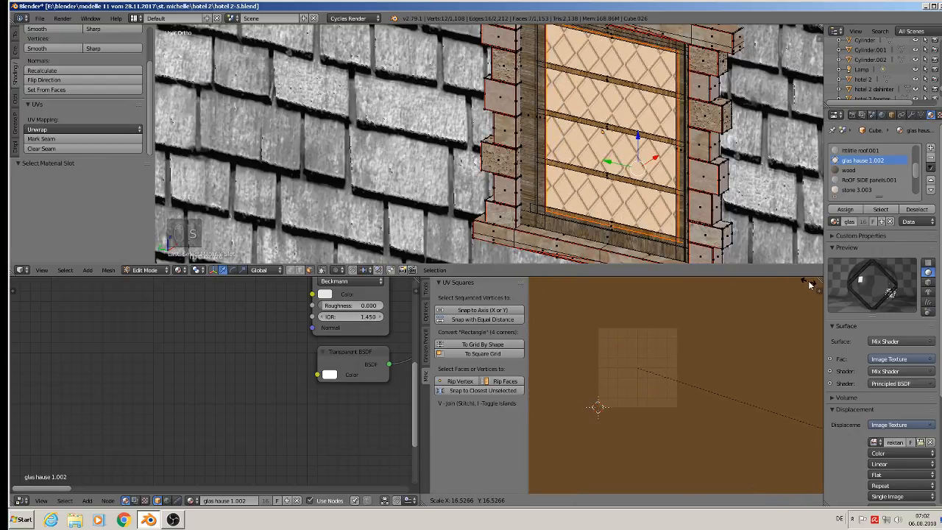
pyautogui.scroll(-3, 665, 215)
pyautogui.keyDown('shift'); pyautogui.moveTo(666, 216); pyautogui.dragTo(644, 142, button='middle'); pyautogui.keyUp('shift')
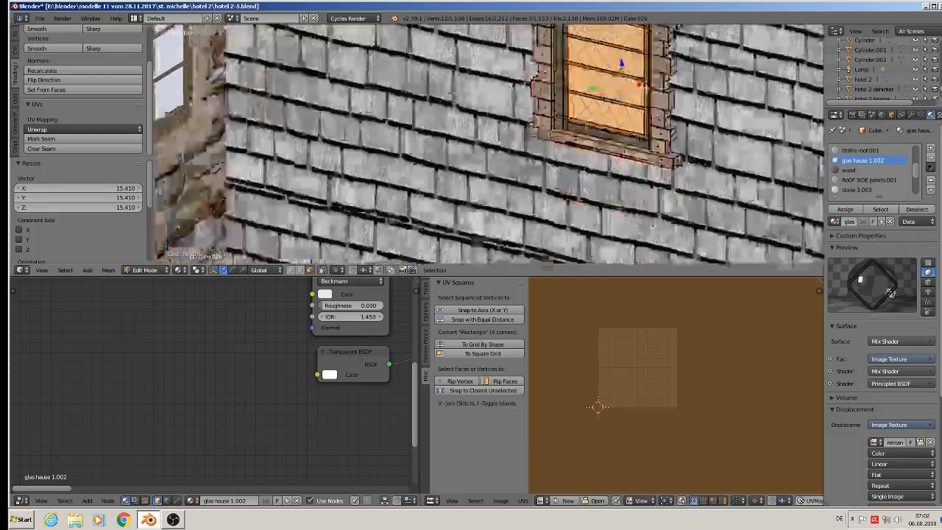
pyautogui.keyDown('shift'); pyautogui.moveTo(547, 262); pyautogui.dragTo(534, 168, button='middle'); pyautogui.keyUp('shift')
pyautogui.scroll(-2, 534, 168)
pyautogui.scroll(-3, 598, 250)
pyautogui.keyDown('shift'); pyautogui.moveTo(577, 262); pyautogui.dragTo(551, 137, button='middle'); pyautogui.keyUp('shift')
pyautogui.press('Tab')
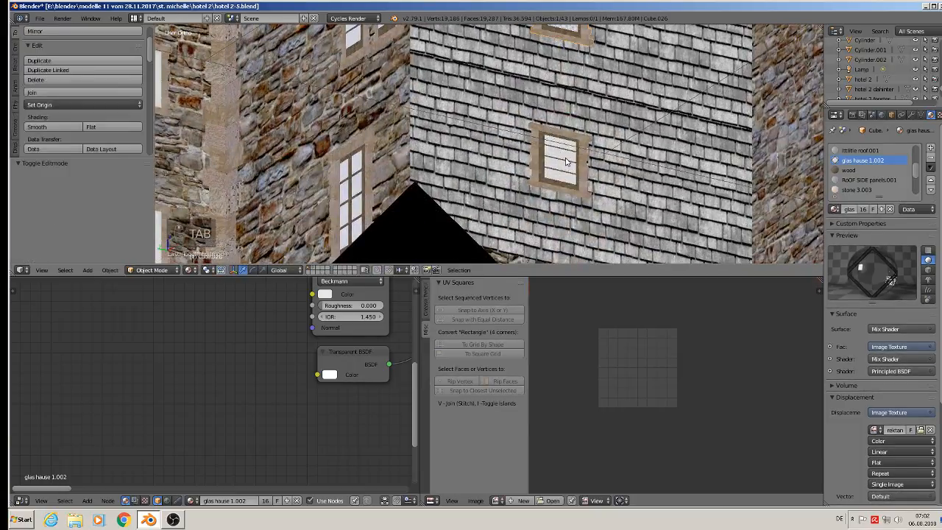
# - Scale the UVs of the glas hause 1.002 faces on this shingle wall's lower window by about 14.6 and leave Edit Mode
pyautogui.rightClick(564, 157)
pyautogui.press('Tab')
pyautogui.scroll(7, 564, 157)
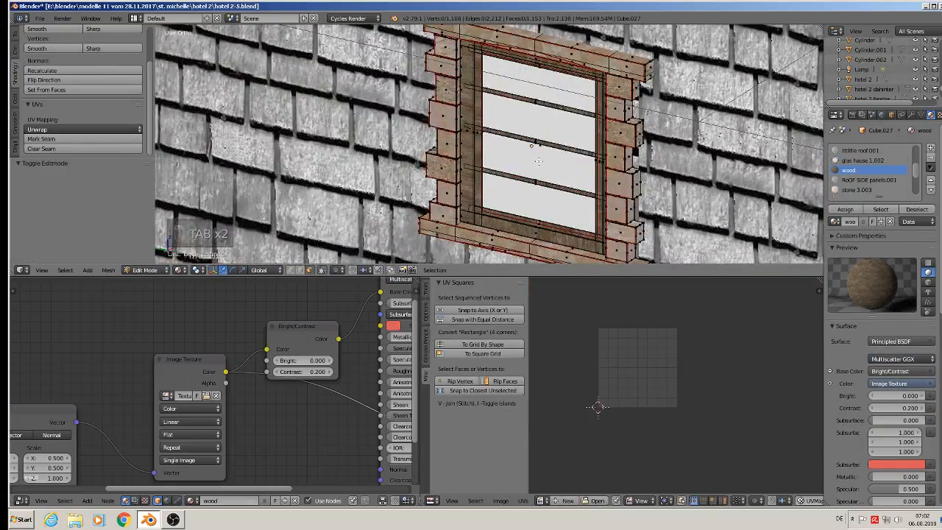
pyautogui.click(863, 160)
pyautogui.click(880, 209)
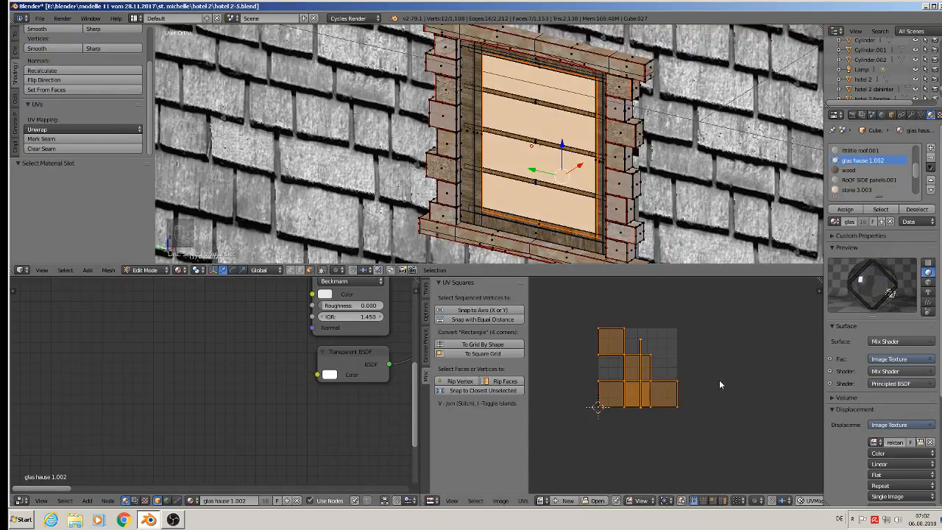
pyautogui.press('s')
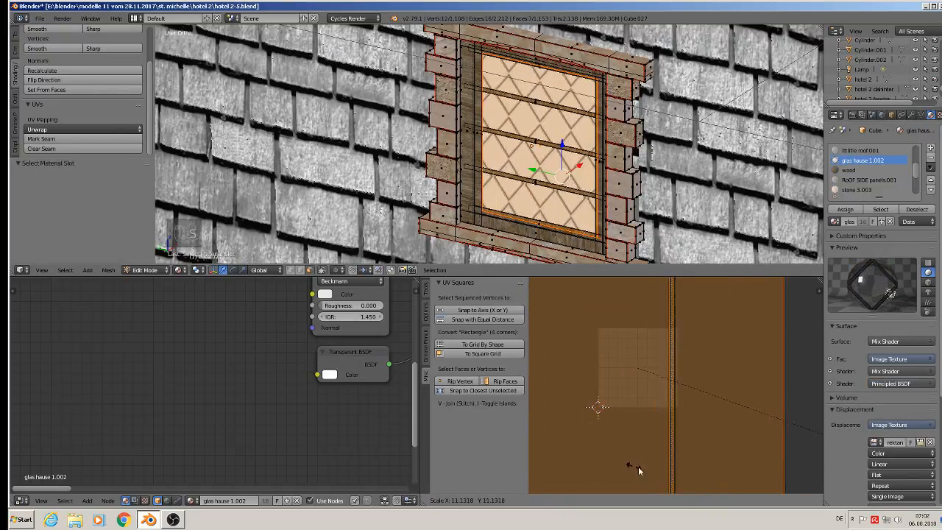
pyautogui.click(625, 306)
pyautogui.scroll(-3, 539, 150)
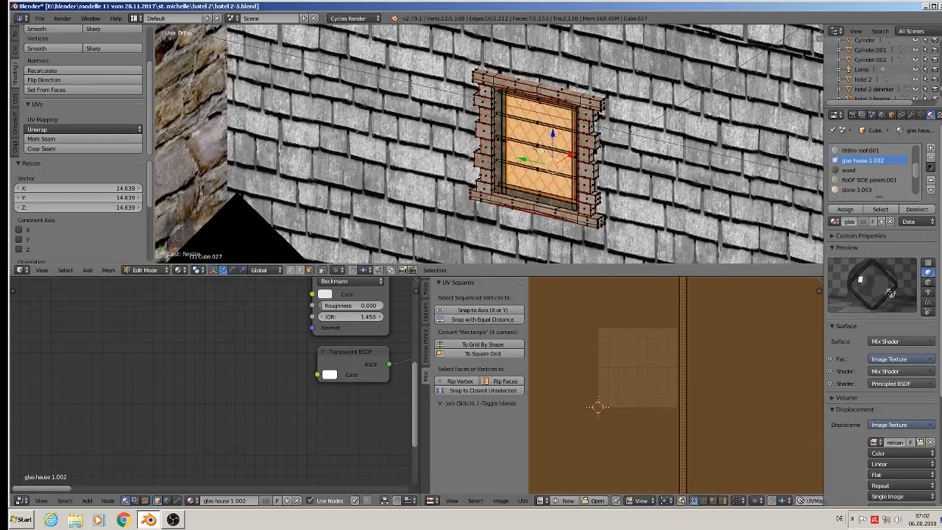
pyautogui.press('a')
pyautogui.scroll(-2, 541, 151)
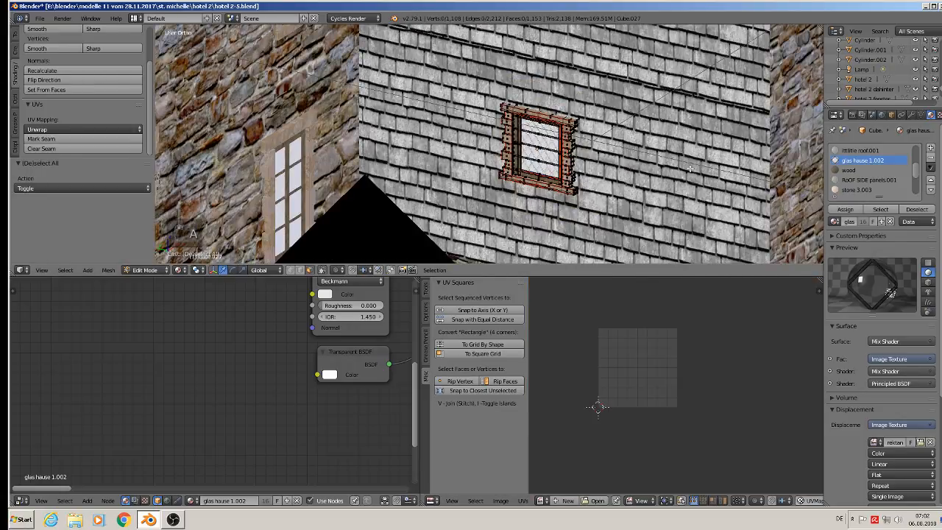
pyautogui.moveTo(690, 169); pyautogui.dragTo(627, 159, button='middle')
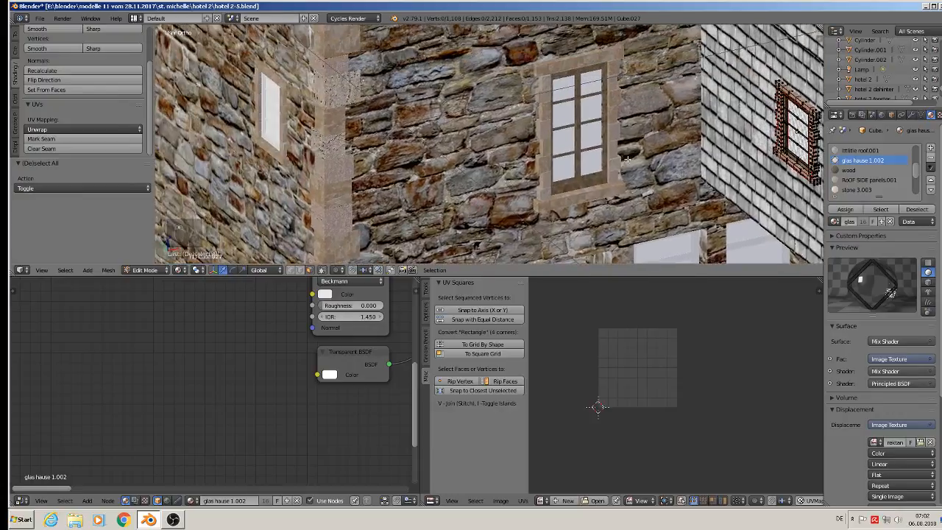
pyautogui.scroll(3, 627, 159)
pyautogui.press('Tab')
# - On the adjoining stone wall's two-column window, scale the UVs of the glas hause 1.002 faces by about 16.3
pyautogui.rightClick(648, 176)
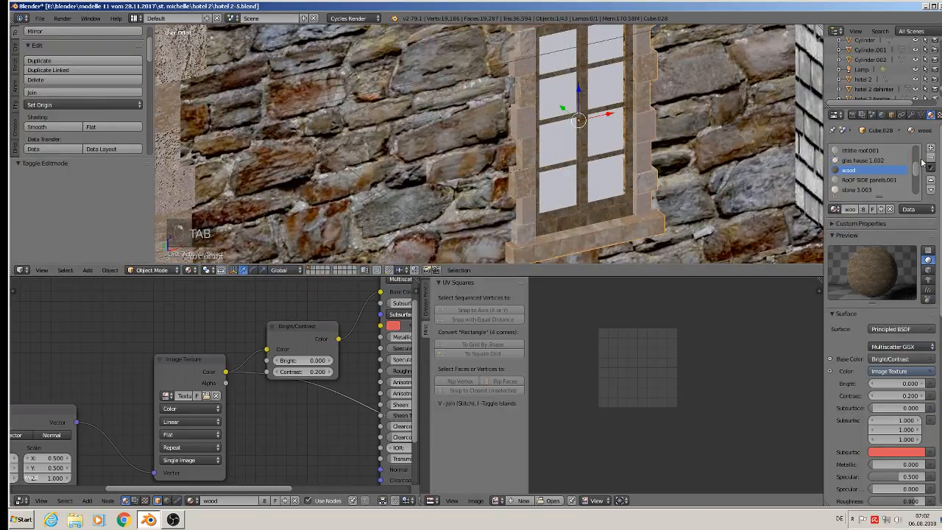
pyautogui.click(872, 161)
pyautogui.press('Tab')
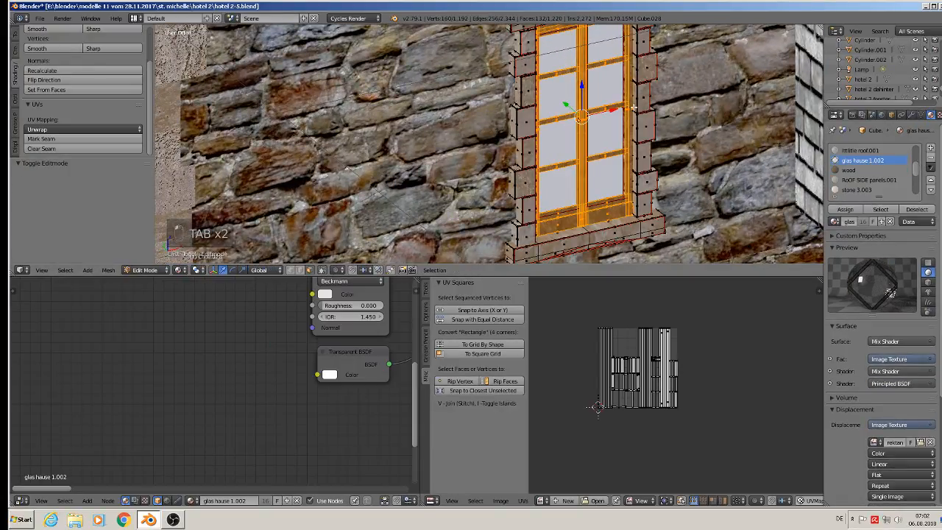
pyautogui.press('a')
pyautogui.press('a')
pyautogui.press('a')
pyautogui.click(887, 210)
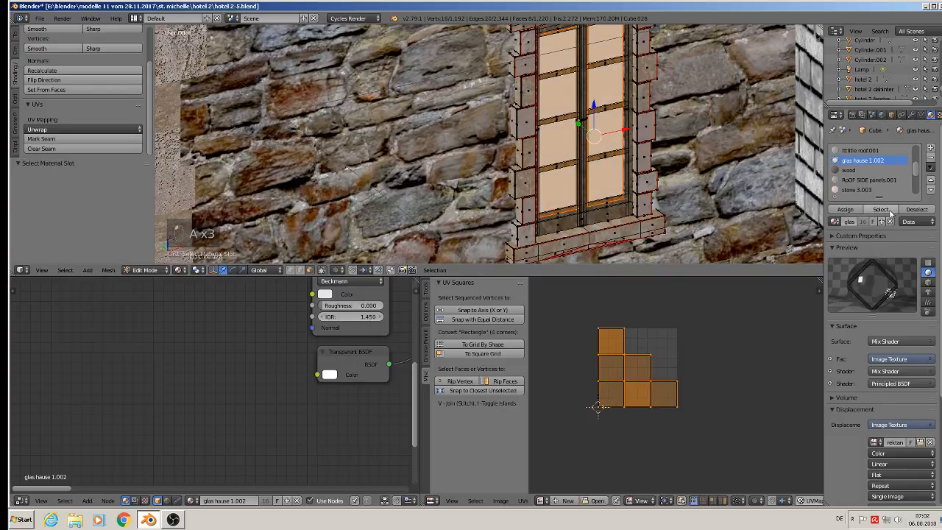
pyautogui.press('s')
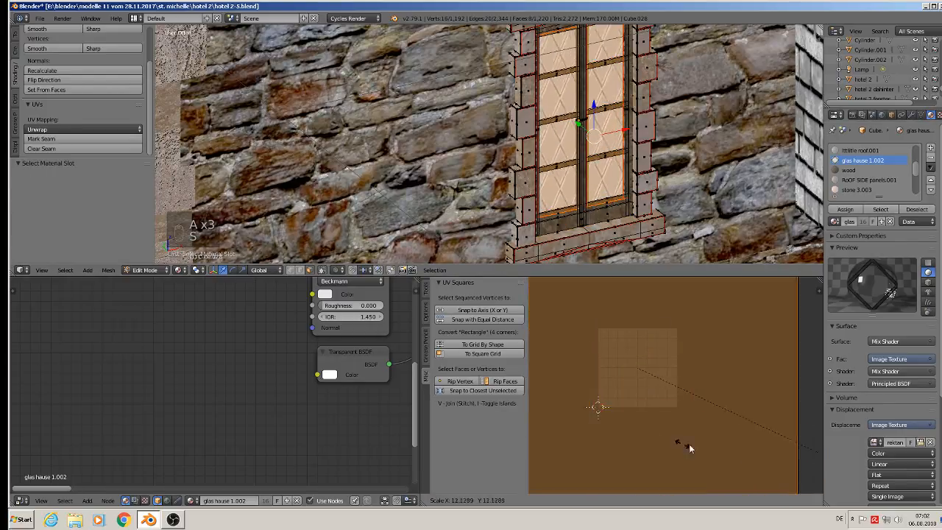
pyautogui.click(602, 298)
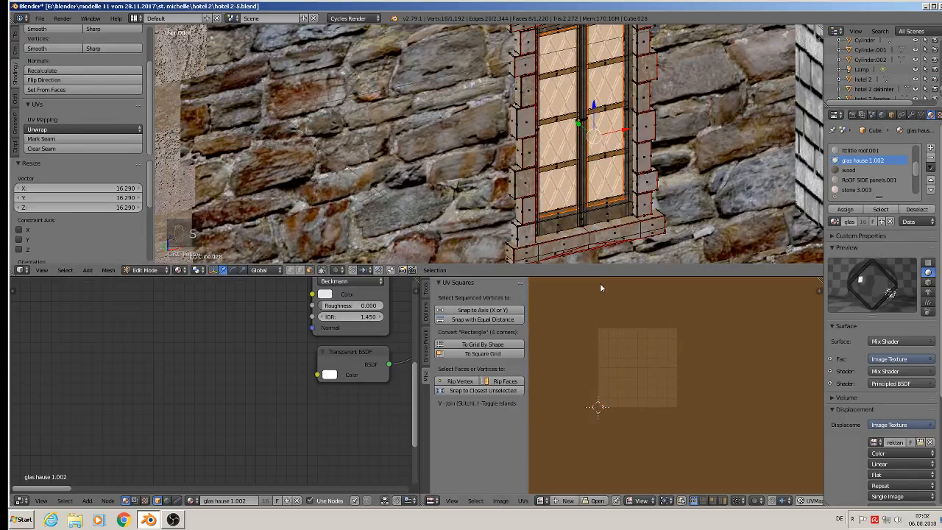
# - Enlarge the two-column window's glass UVs by a further factor of about 1.27 and return to Object Mode
pyautogui.press('s')
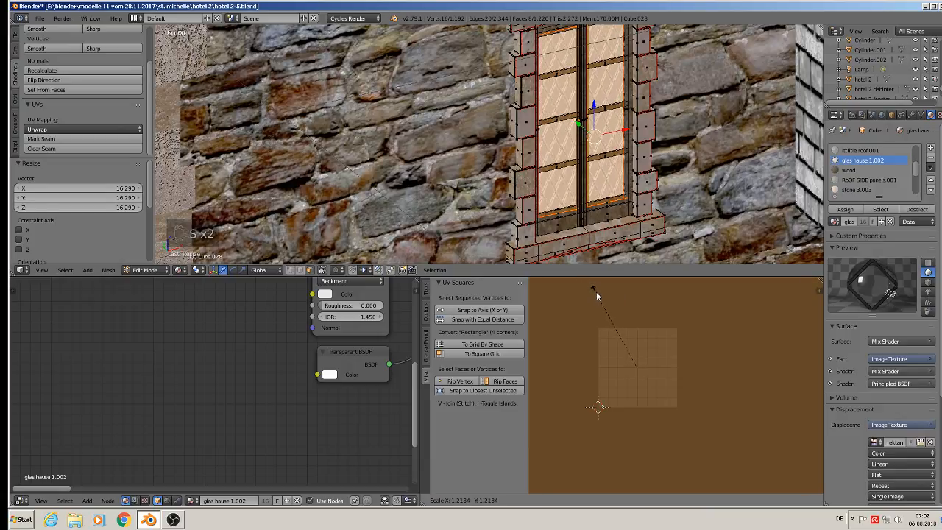
pyautogui.click(592, 289)
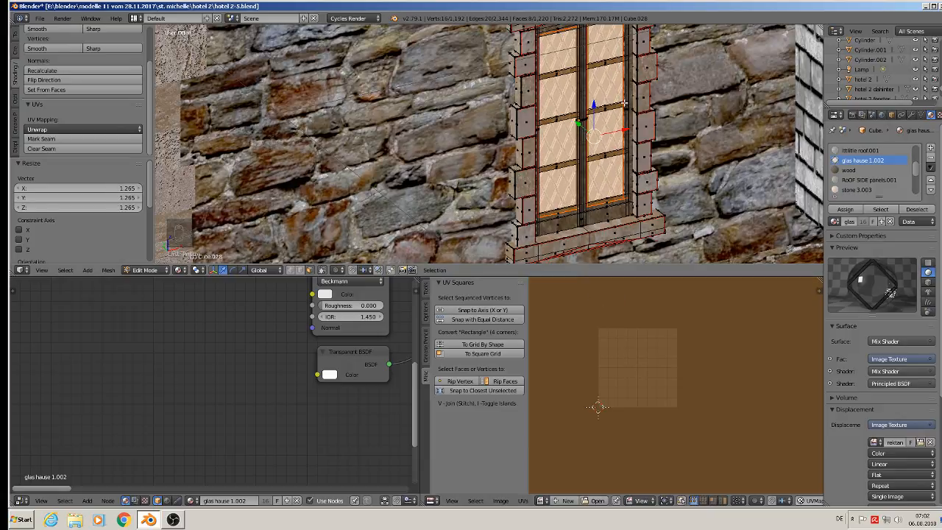
pyautogui.press('a')
pyautogui.scroll(-3, 634, 111)
pyautogui.keyDown('shift'); pyautogui.moveTo(635, 111); pyautogui.dragTo(656, 215, button='middle'); pyautogui.keyUp('shift')
pyautogui.press('Tab')
# - Scale the glas hause 1.002 UVs of the left window in the upper stone-wall pair by about 14.6 and leave Edit Mode
pyautogui.rightClick(641, 156)
pyautogui.press('Tab')
pyautogui.press('a')
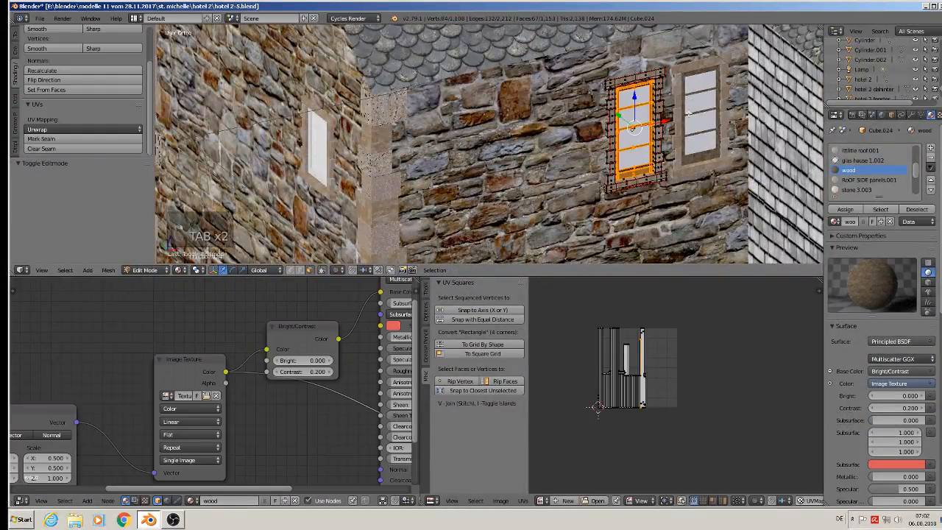
pyautogui.press('a')
pyautogui.click(863, 160)
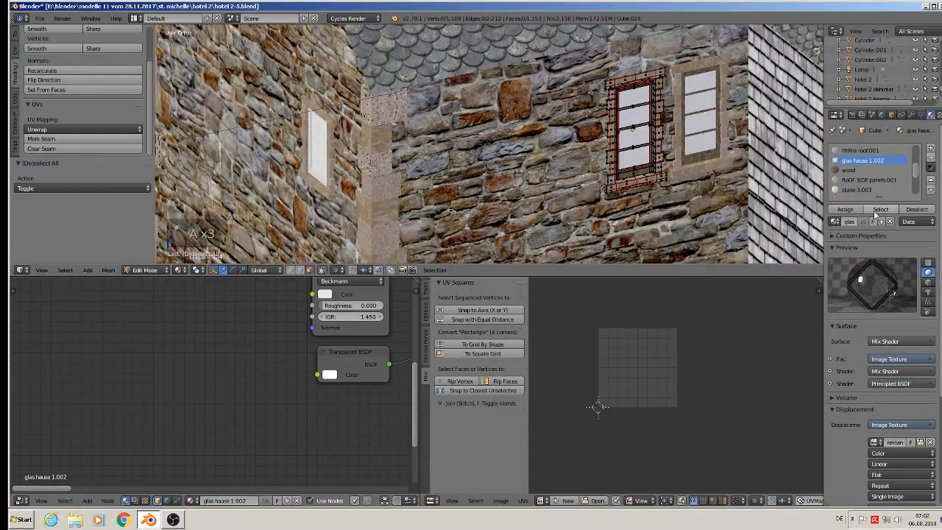
pyautogui.click(881, 209)
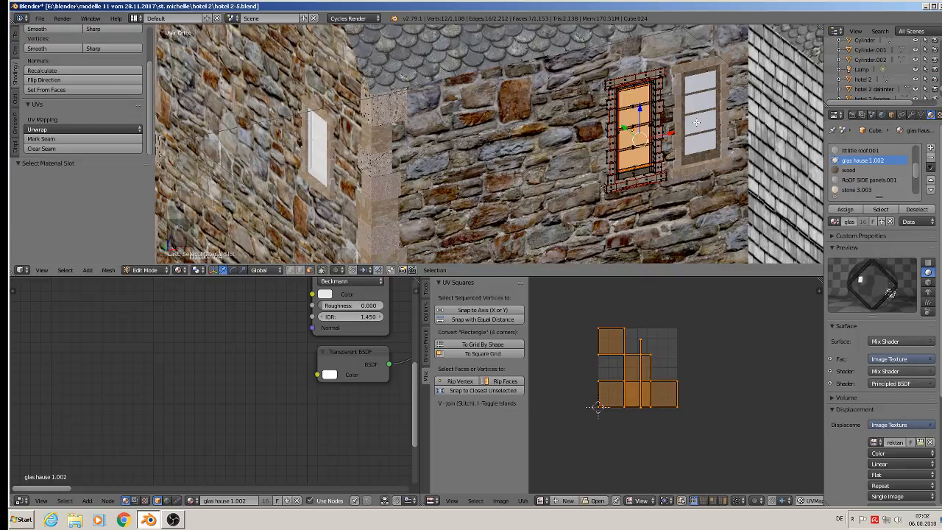
pyautogui.scroll(2, 705, 140)
pyautogui.press('s')
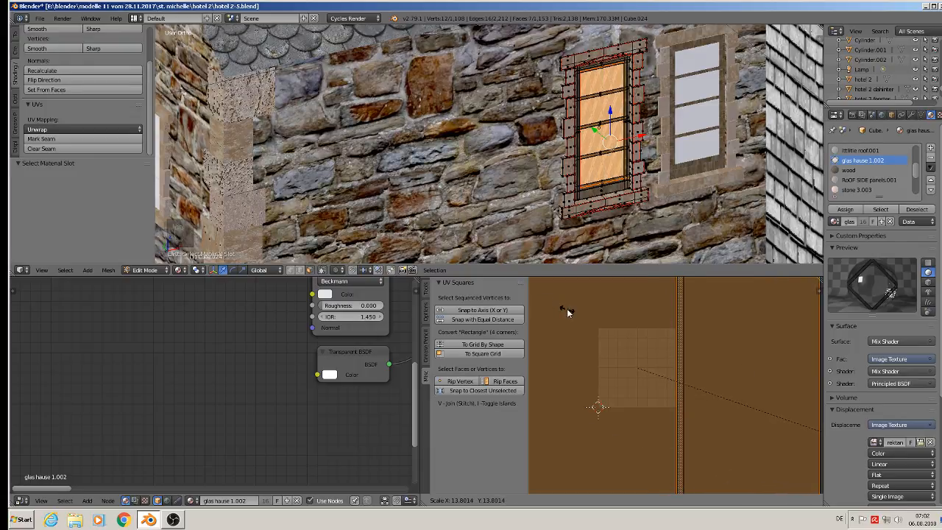
pyautogui.click(661, 354)
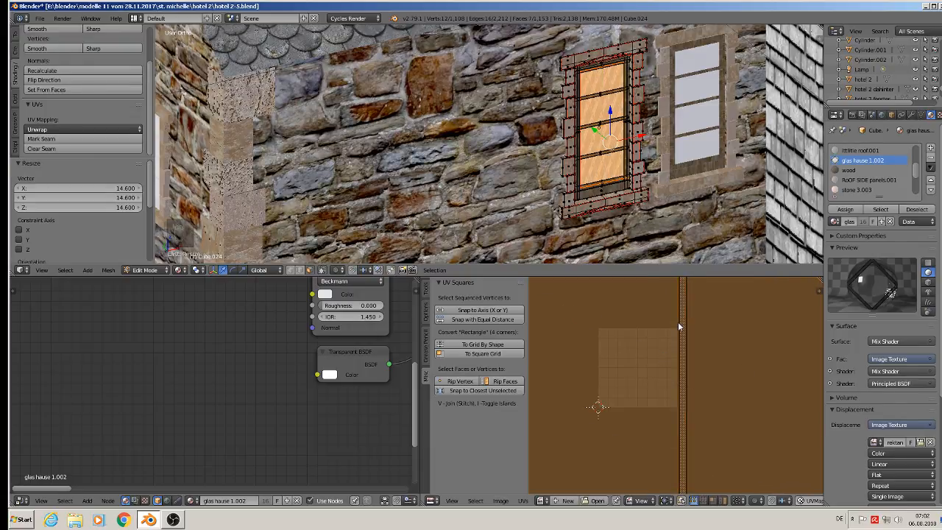
pyautogui.press('Tab')
# - Scale up the glas hause 1.002 UVs of the pair's right window far beyond the UV square and return to Object Mode
pyautogui.rightClick(686, 99)
pyautogui.press('Tab')
pyautogui.press('a')
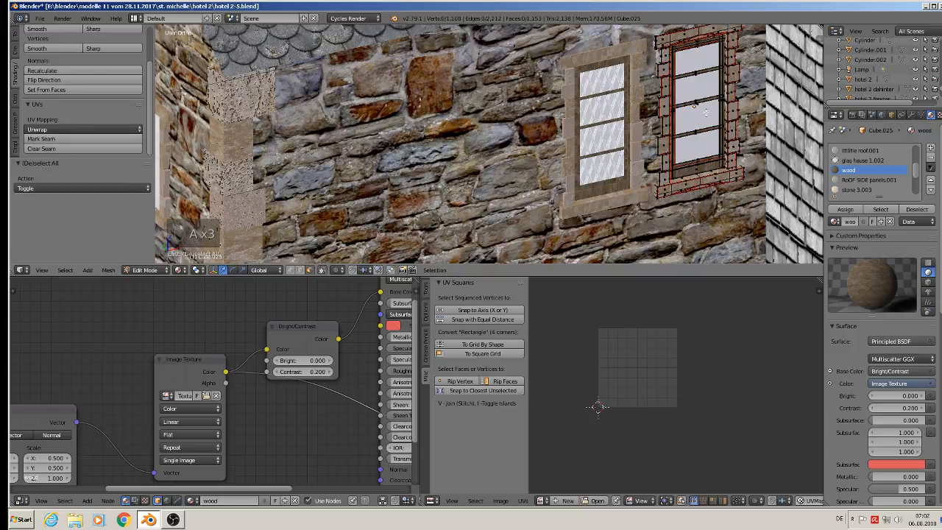
pyautogui.press('a')
pyautogui.press('a')
pyautogui.click(860, 161)
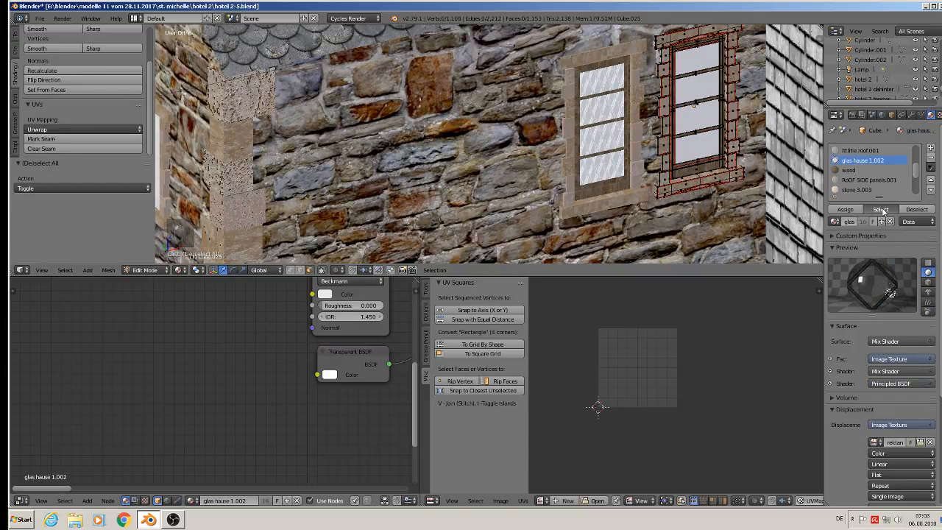
pyautogui.click(882, 210)
pyautogui.press('s')
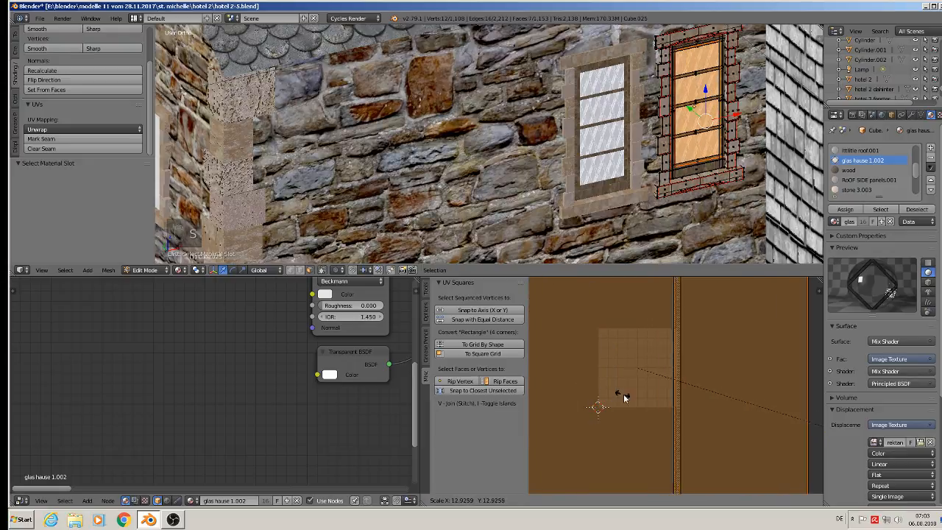
pyautogui.click(778, 452)
pyautogui.press('Tab')
# - On the stone wall around the corner, scale the upper window's glas hause 1.002 UVs by about 11.9 and leave Edit Mode
pyautogui.scroll(-6, 476, 163)
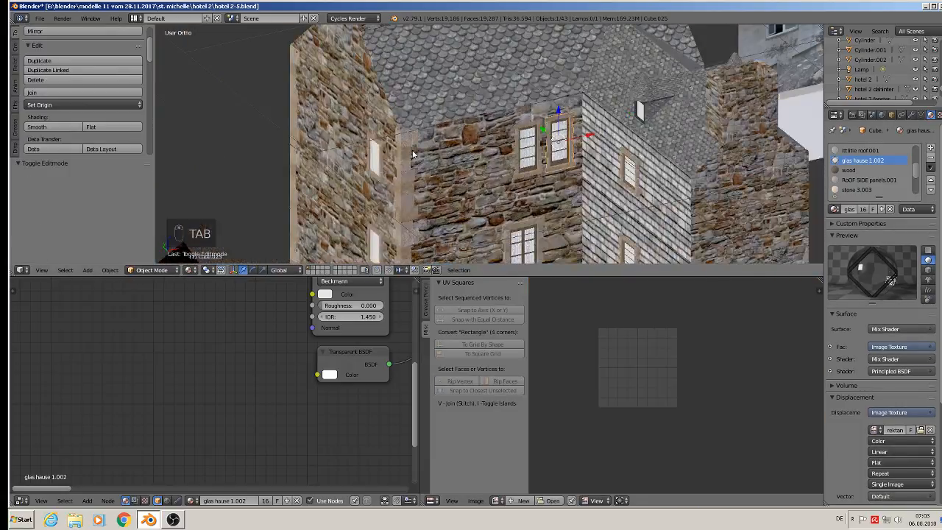
pyautogui.moveTo(413, 154); pyautogui.dragTo(602, 59, button='middle')
pyautogui.scroll(2, 482, 148)
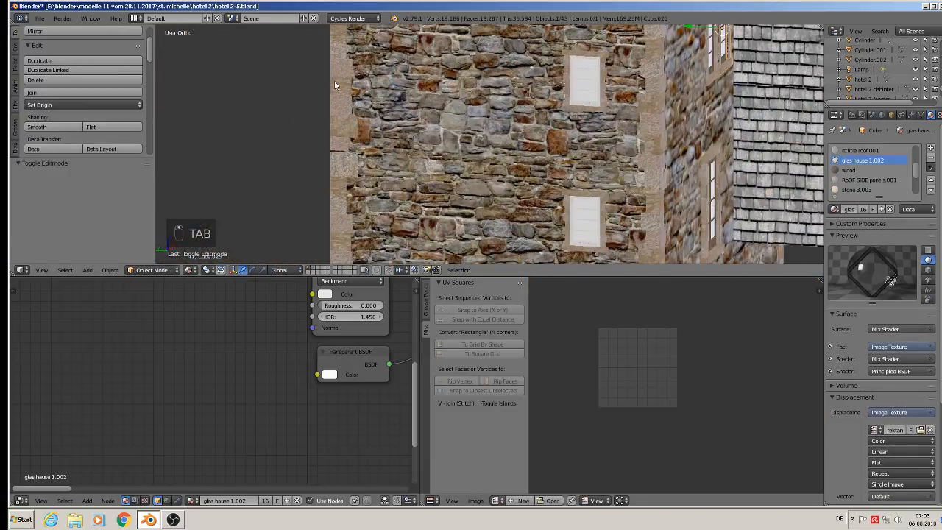
pyautogui.rightClick(582, 72)
pyautogui.press('Tab')
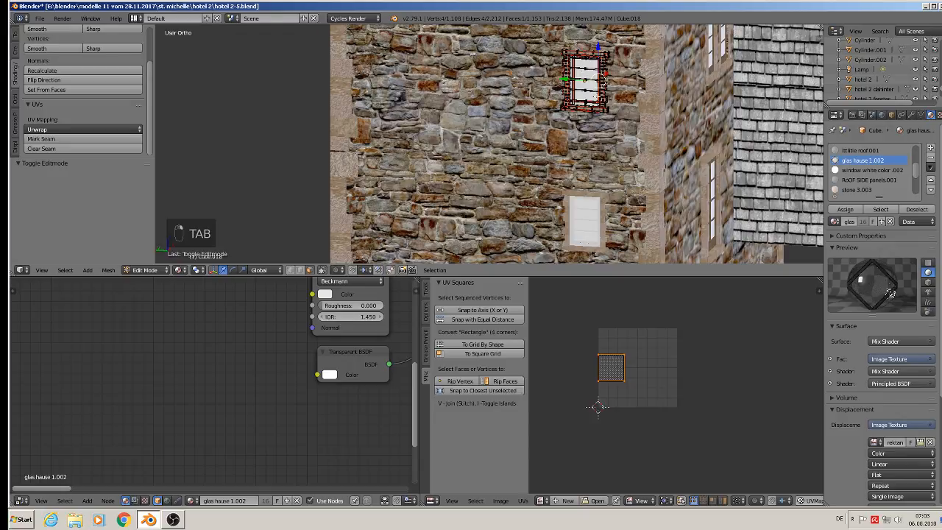
pyautogui.scroll(3, 597, 92)
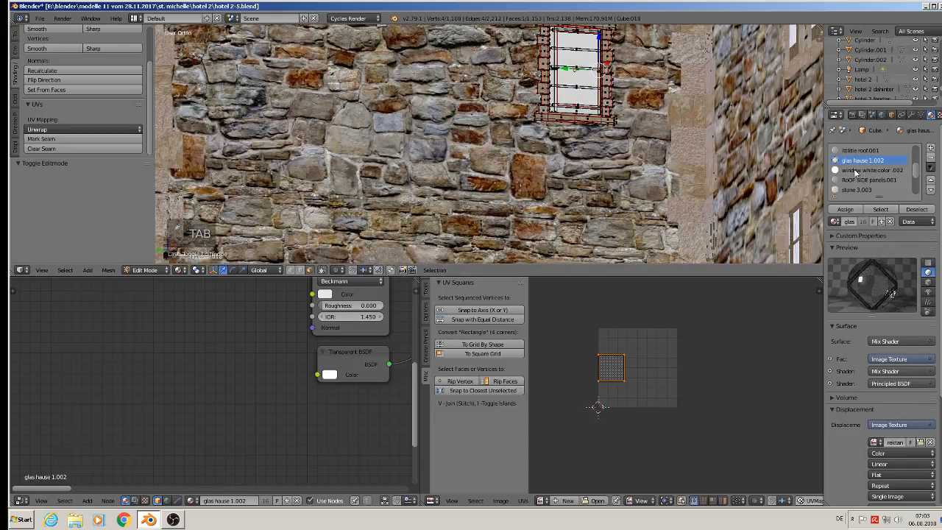
pyautogui.click(880, 209)
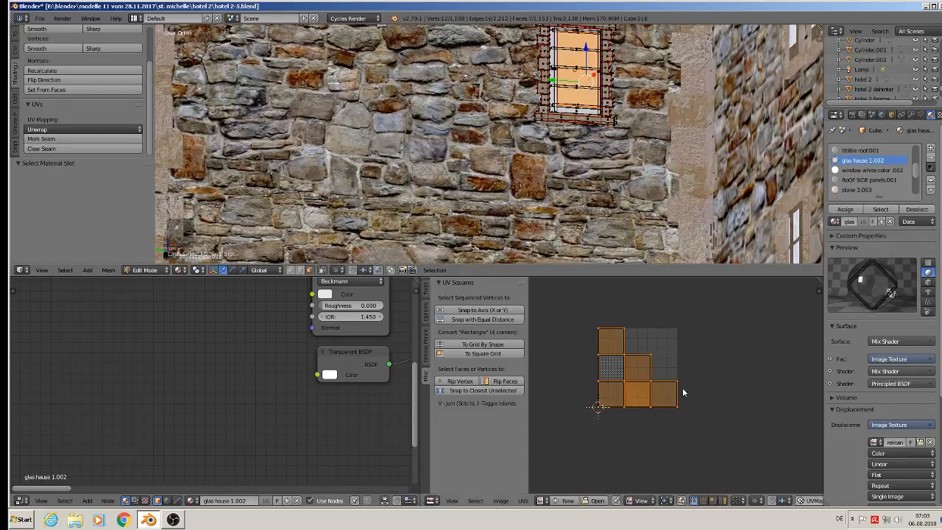
pyautogui.press('s')
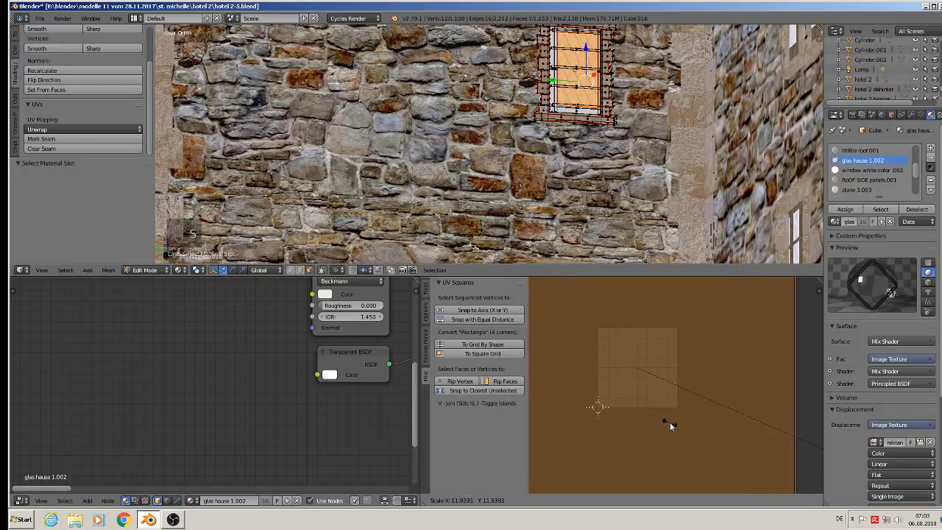
pyautogui.click(666, 422)
pyautogui.scroll(-2, 585, 86)
pyautogui.keyDown('shift'); pyautogui.moveTo(585, 87); pyautogui.dragTo(571, 46, button='middle'); pyautogui.keyUp('shift')
pyautogui.press('Tab')
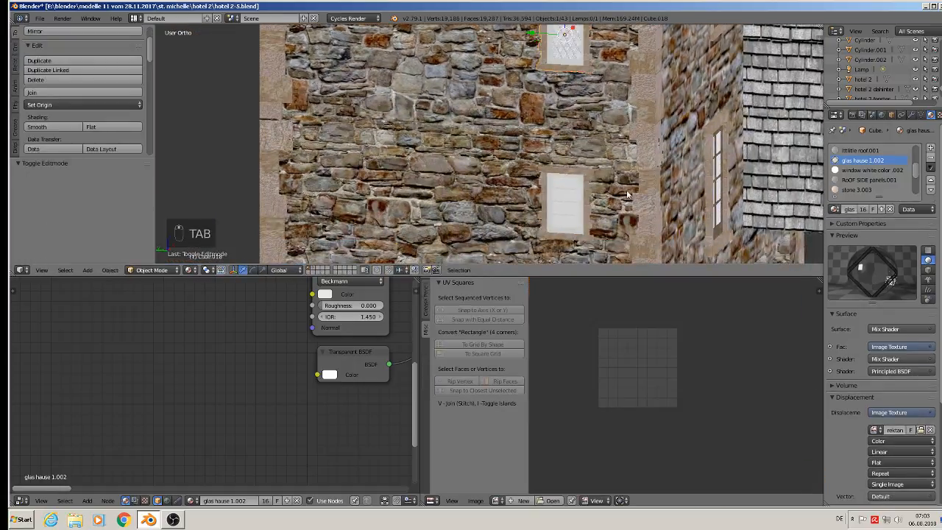
# - Scale the UVs of the glas hause 1.002 faces on the window below by about 13.8 and return to Object Mode with nothing selected
pyautogui.rightClick(559, 193)
pyautogui.press('Tab')
pyautogui.scroll(3, 559, 196)
pyautogui.press('a')
pyautogui.press('a')
pyautogui.press('a')
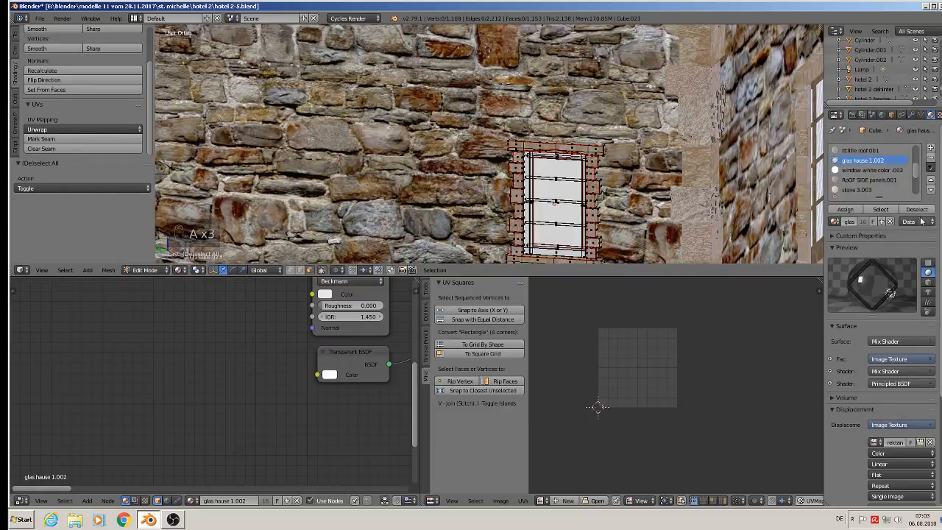
pyautogui.click(880, 210)
pyautogui.press('s')
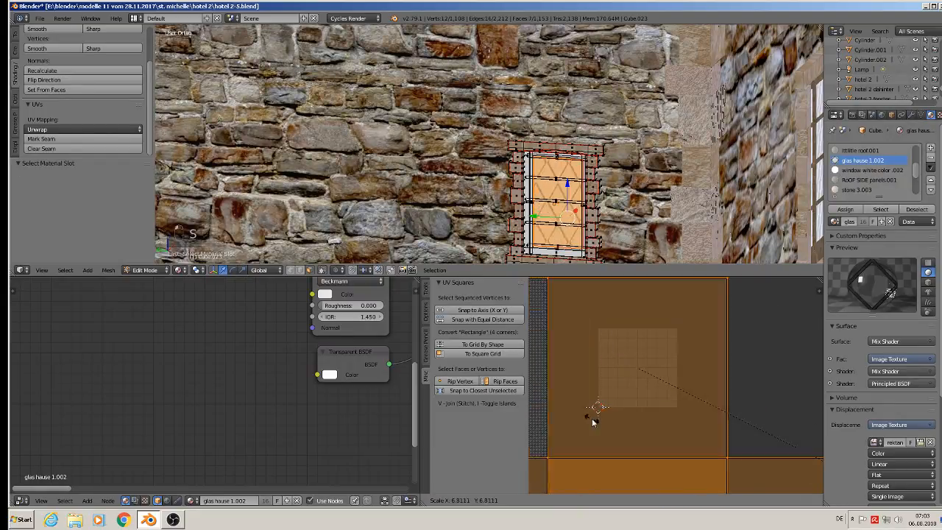
pyautogui.click(810, 385)
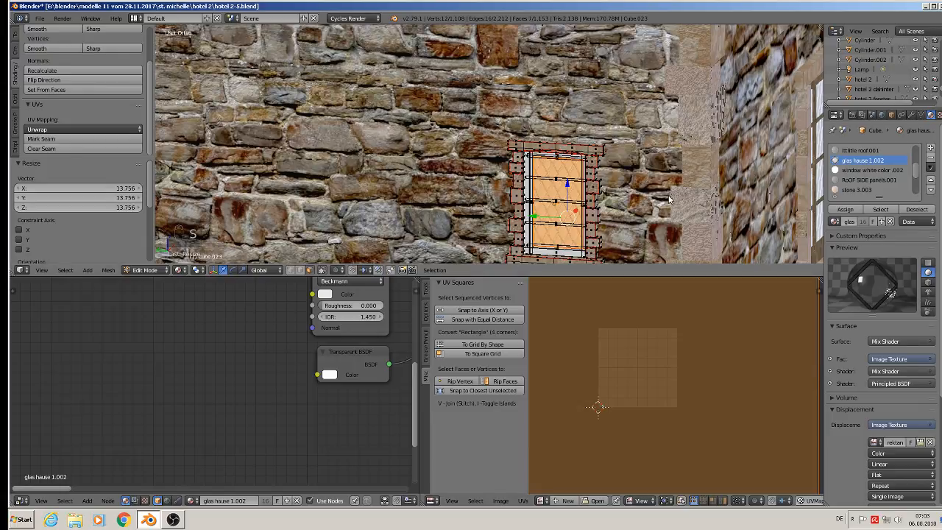
pyautogui.press('Tab')
pyautogui.press('a')
pyautogui.press('a')
# - Save the hotel file under its existing name
pyautogui.scroll(-8, 604, 174)
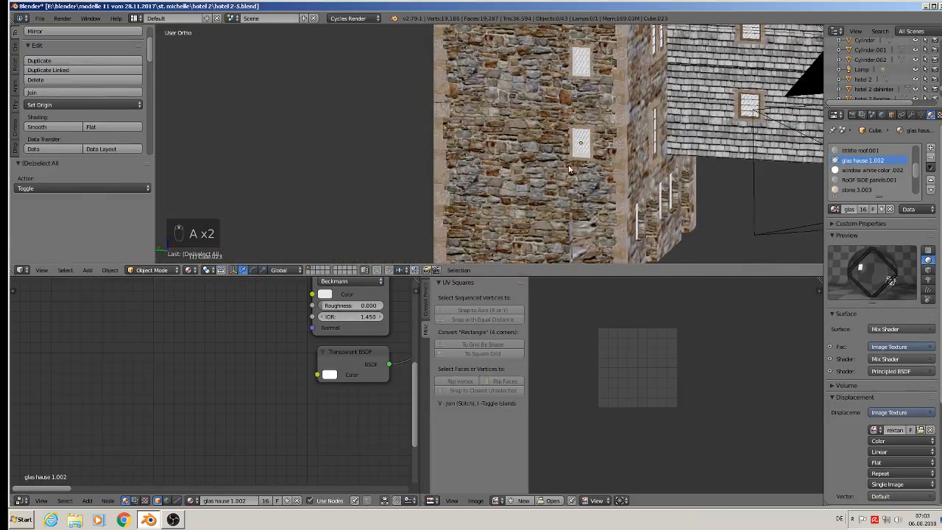
pyautogui.keyDown('shift'); pyautogui.moveTo(572, 169); pyautogui.dragTo(526, 112, button='middle'); pyautogui.keyUp('shift')
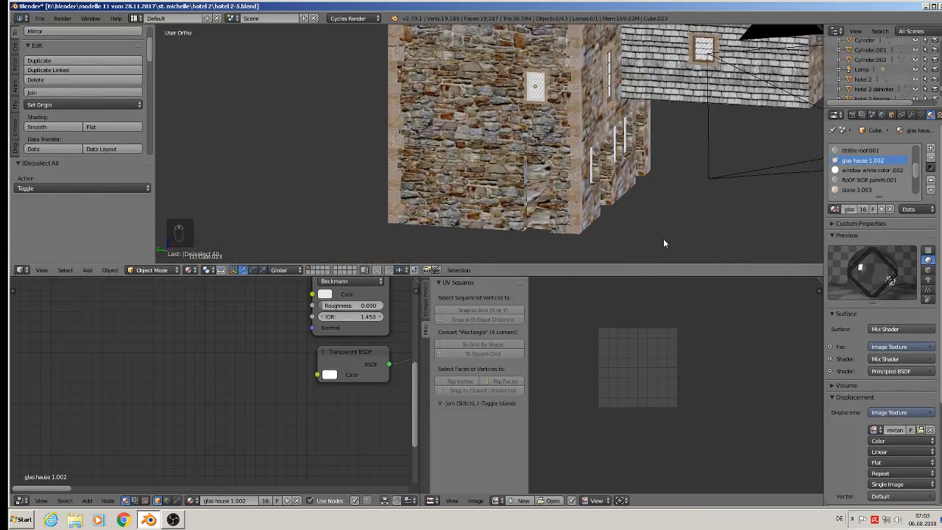
pyautogui.moveTo(663, 239); pyautogui.dragTo(637, 180, button='middle')
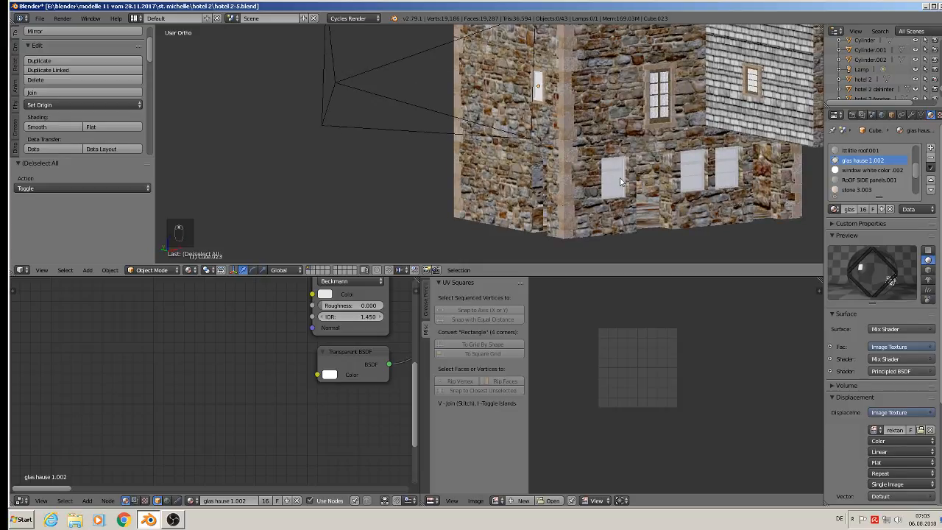
pyautogui.click(39, 18)
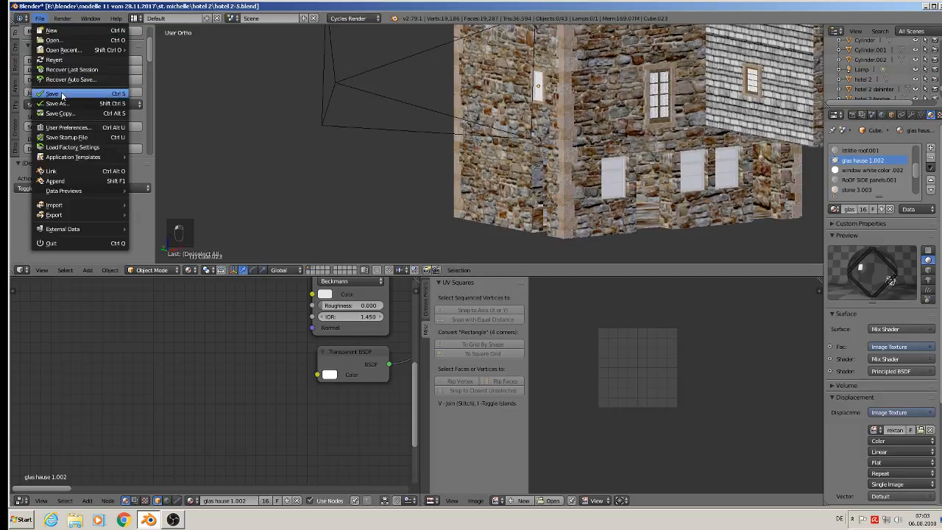
pyautogui.click(63, 94)
# - On the stone wall around the corner, replace the upper window's window white color .002 material with wood
pyautogui.scroll(5, 515, 122)
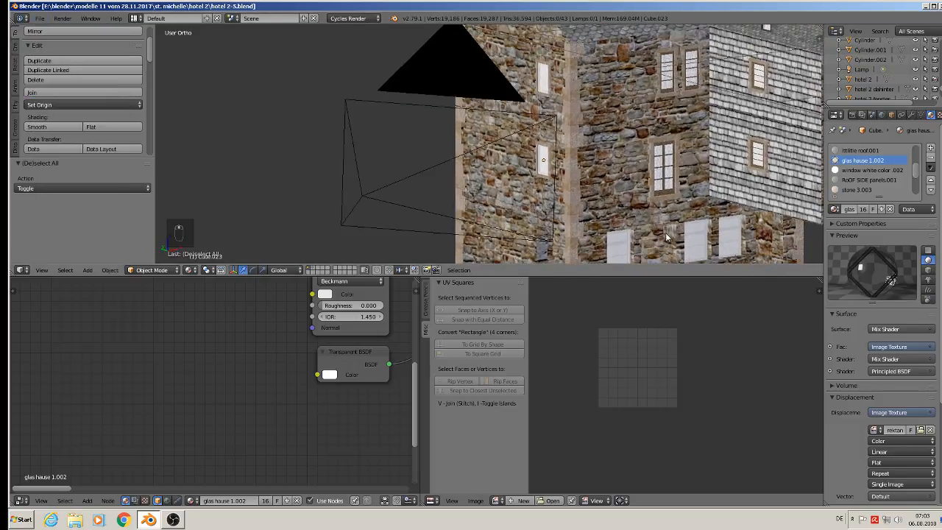
pyautogui.scroll(4, 550, 117)
pyautogui.press('Tab')
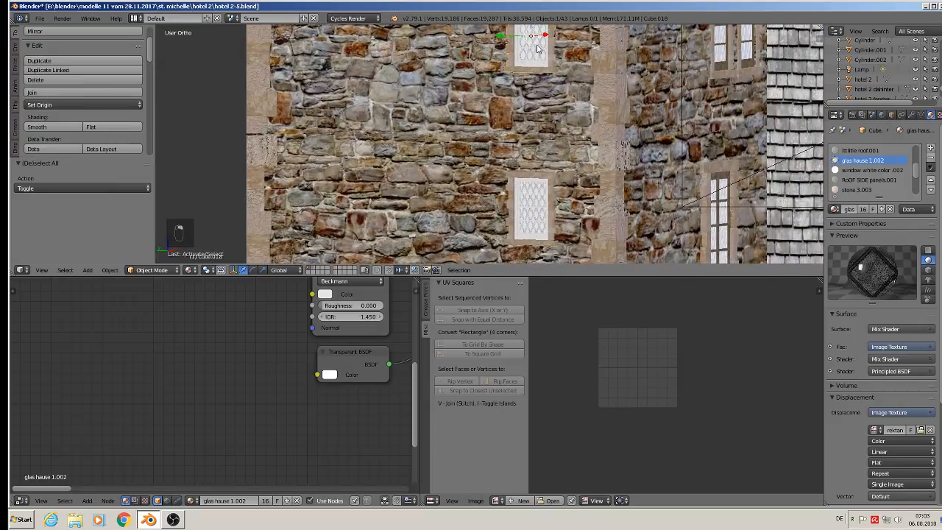
pyautogui.keyDown('shift'); pyautogui.moveTo(542, 71); pyautogui.dragTo(573, 142, button='middle'); pyautogui.keyUp('shift')
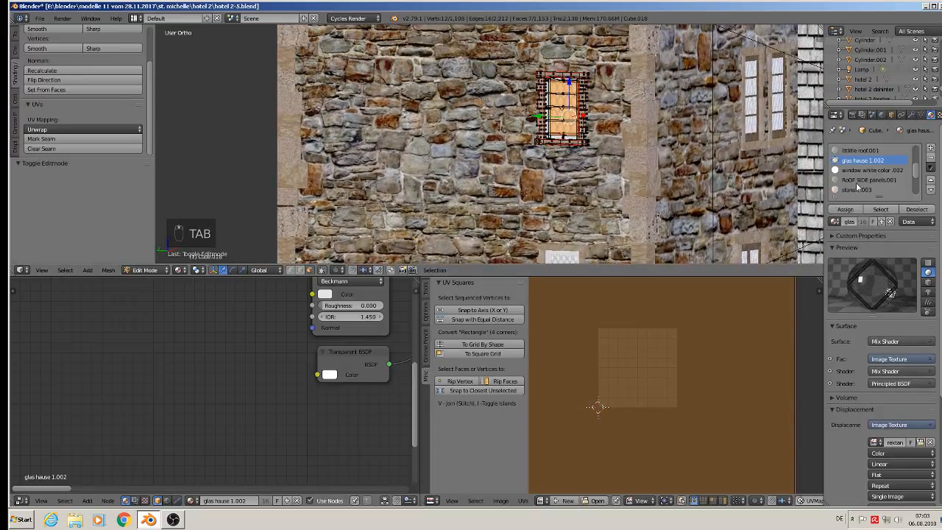
pyautogui.click(861, 172)
pyautogui.click(836, 222)
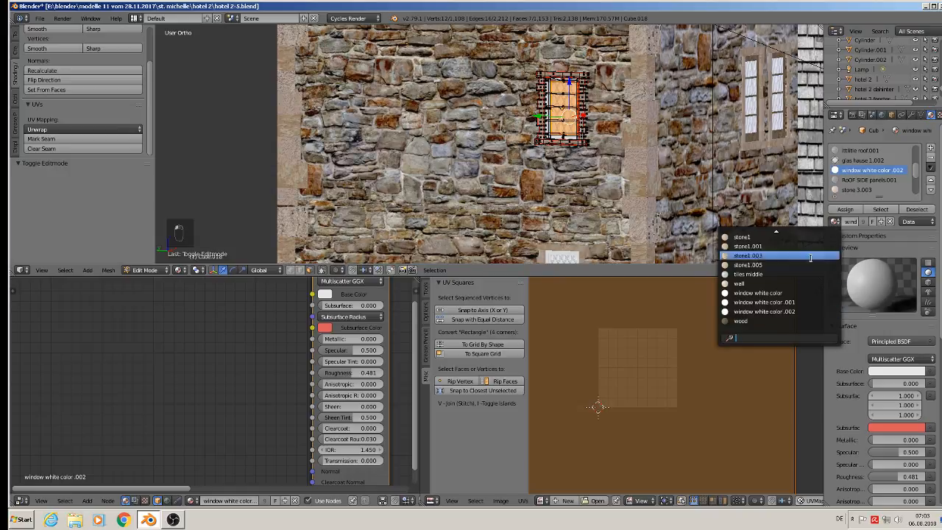
pyautogui.click(757, 322)
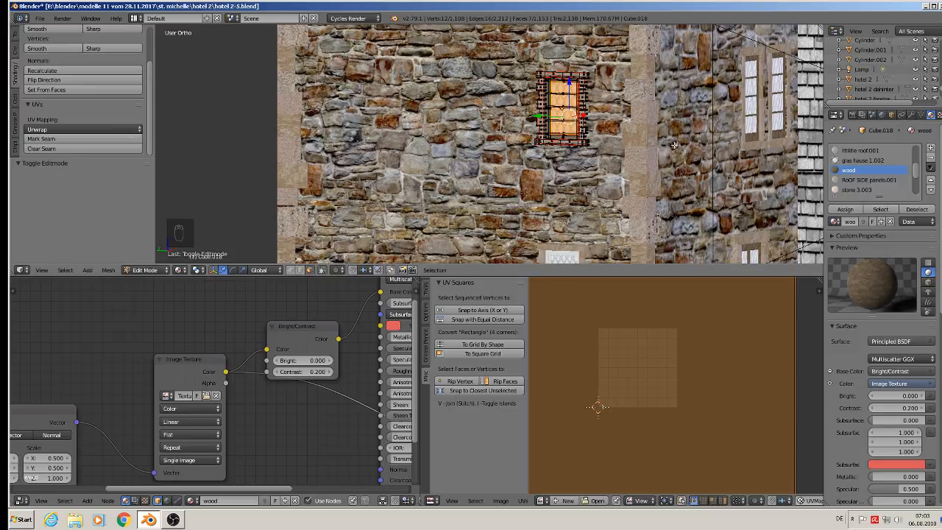
# - Select only the upper window's wood faces, unwrap them with Smart UV Project at default settings, and leave Edit Mode
pyautogui.press('a')
pyautogui.click(882, 210)
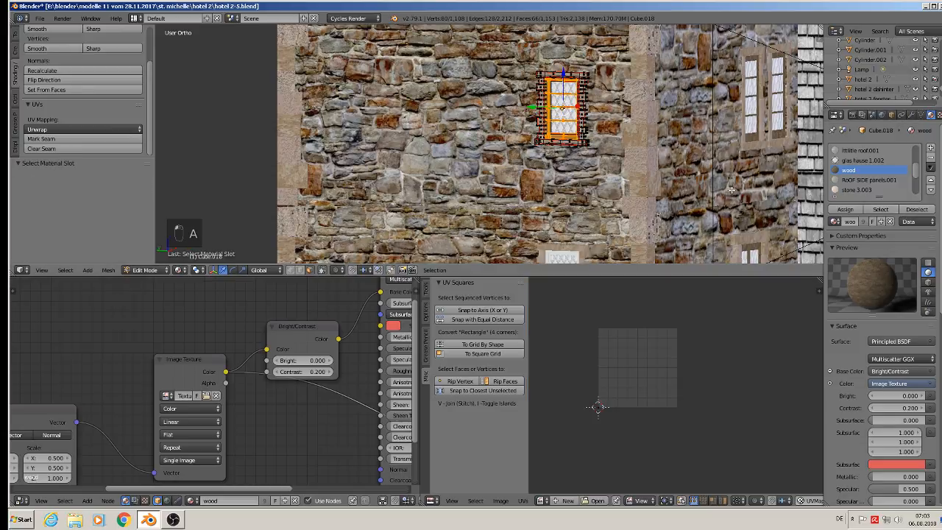
pyautogui.press('u')
pyautogui.click(642, 170)
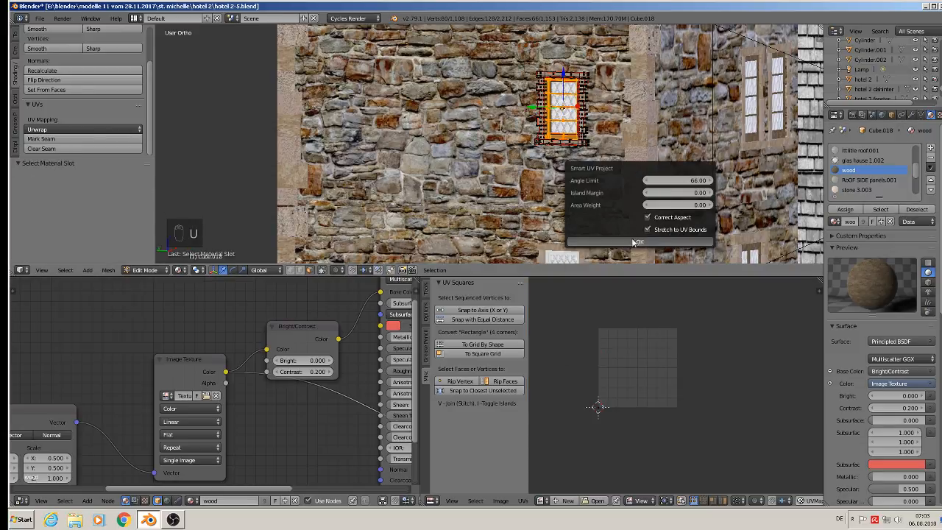
pyautogui.click(640, 242)
pyautogui.press('Tab')
# - On the window below, select the window white color .002 faces and replace that slot's material with wood
pyautogui.rightClick(547, 143)
pyautogui.press('Tab')
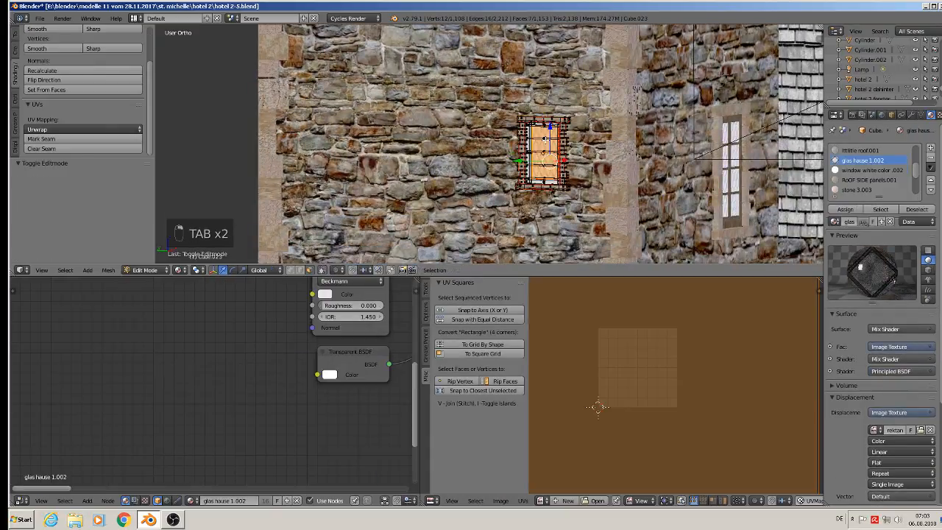
pyautogui.press('a')
pyautogui.press('a')
pyautogui.press('a')
pyautogui.click(865, 170)
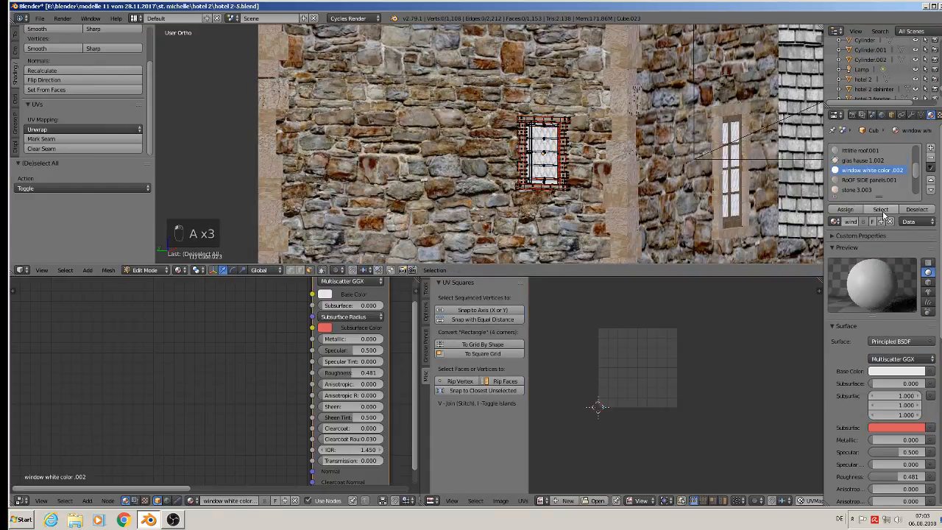
pyautogui.click(880, 210)
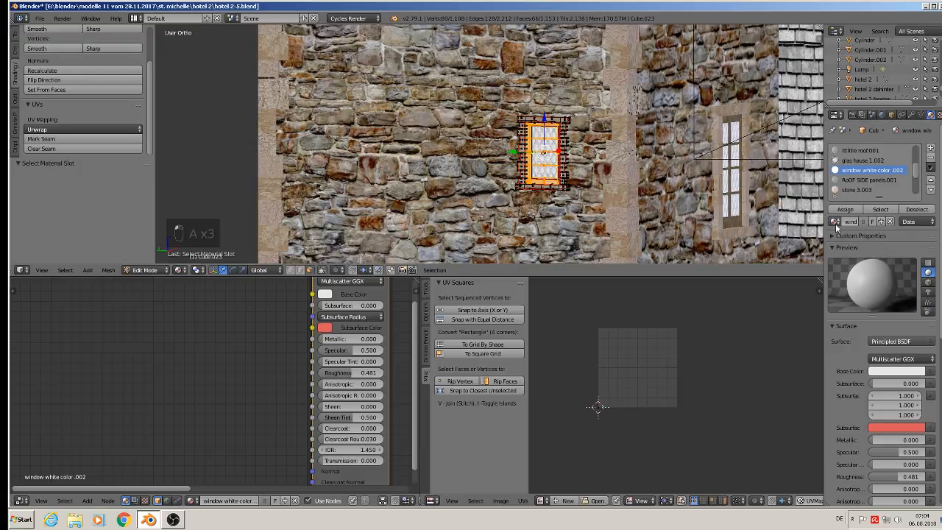
pyautogui.click(835, 222)
pyautogui.click(773, 320)
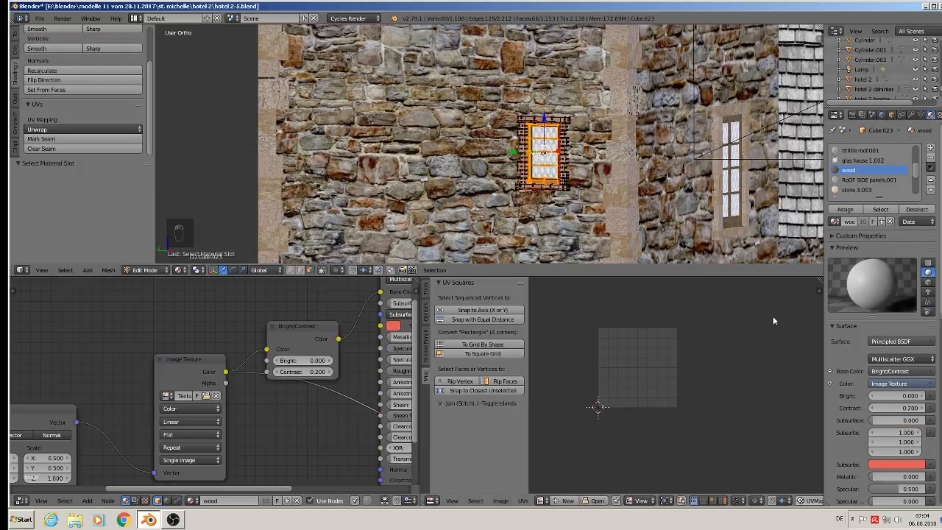
# - Unwrap the lower window's wood faces with Smart UV Project at default settings and return to Object Mode with nothing selected
pyautogui.press('u')
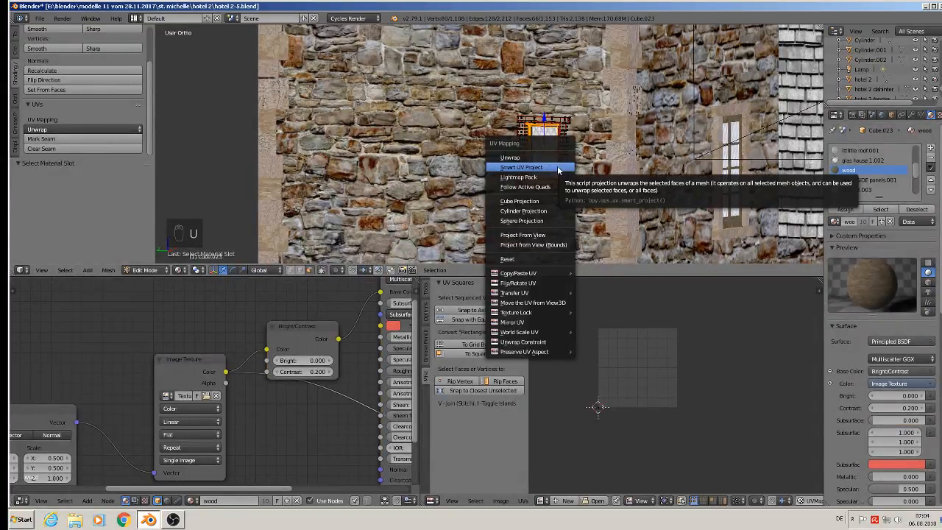
pyautogui.click(558, 168)
pyautogui.click(560, 239)
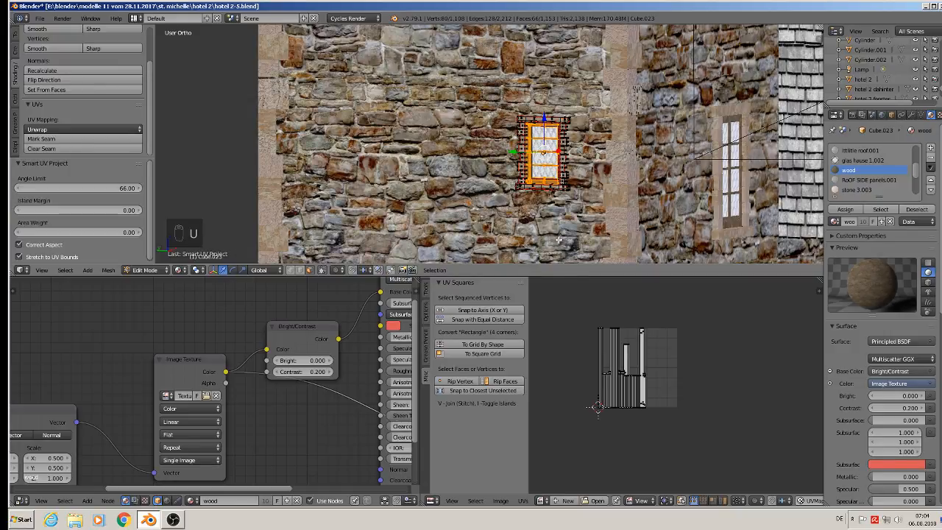
pyautogui.press('Tab')
pyautogui.press('a')
pyautogui.press('a')
# - Save the hotel file with the updated wooden window frames
pyautogui.scroll(-6, 558, 239)
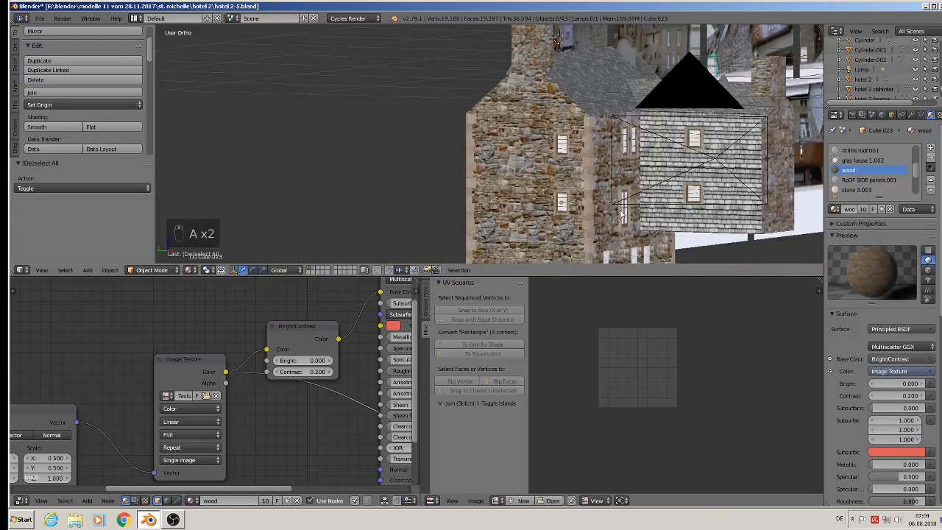
pyautogui.keyDown('shift'); pyautogui.moveTo(622, 215); pyautogui.dragTo(519, 118, button='middle'); pyautogui.keyUp('shift')
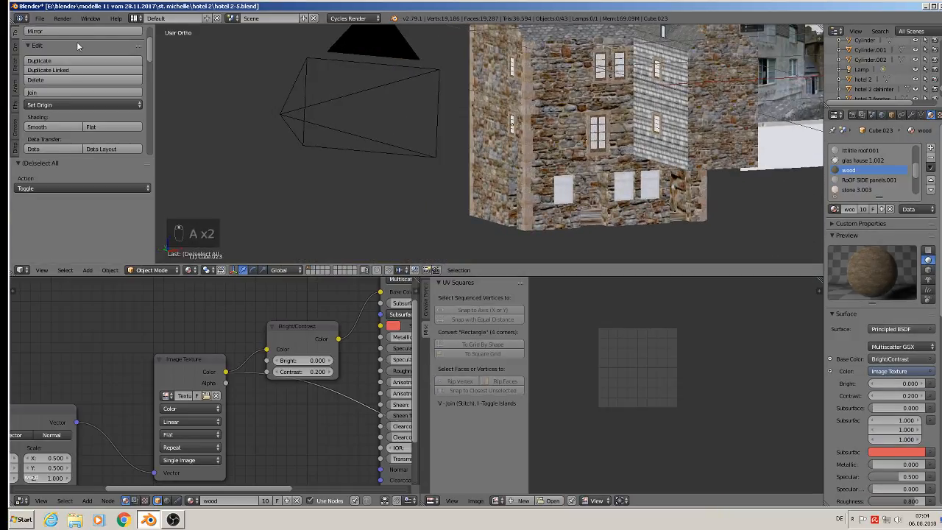
pyautogui.click(40, 18)
pyautogui.click(59, 98)
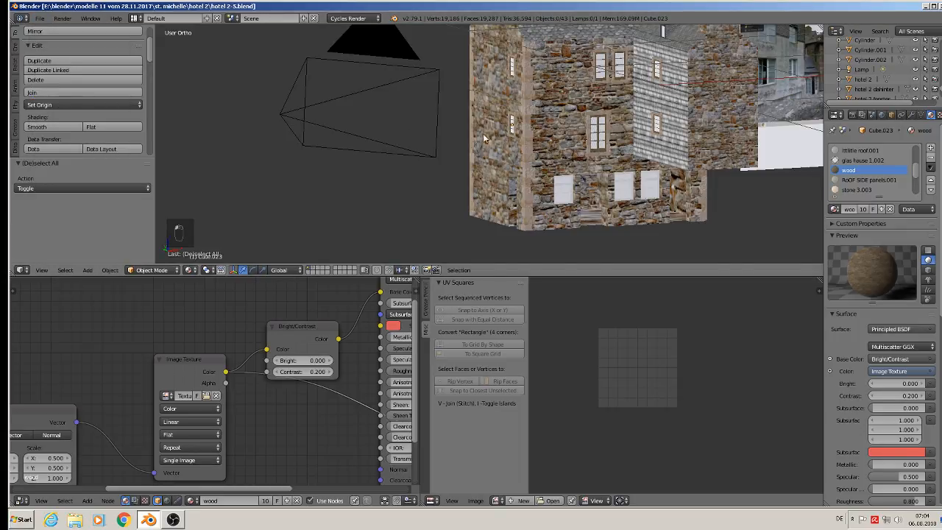
# - Examine the lattice panes and crossbars of the large window in the reference photo beside the hotel model
pyautogui.scroll(2, 629, 109)
pyautogui.scroll(-4, 741, 111)
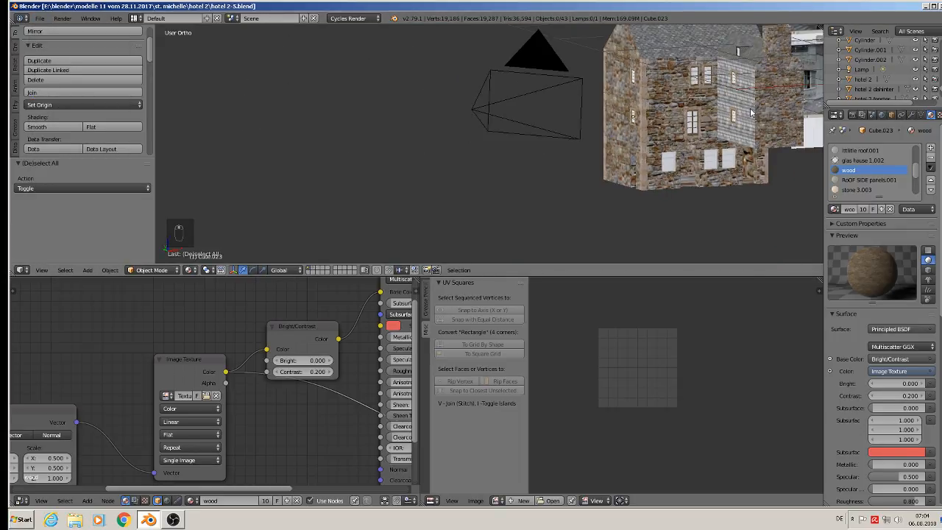
pyautogui.keyDown('shift'); pyautogui.moveTo(750, 114); pyautogui.dragTo(309, 154, button='middle'); pyautogui.keyUp('shift')
pyautogui.scroll(3, 465, 116)
pyautogui.moveTo(465, 116); pyautogui.dragTo(508, 209, button='middle')
pyautogui.keyDown('shift'); pyautogui.moveTo(595, 198); pyautogui.dragTo(416, 31, button='middle'); pyautogui.keyUp('shift')
pyautogui.scroll(8, 662, 103)
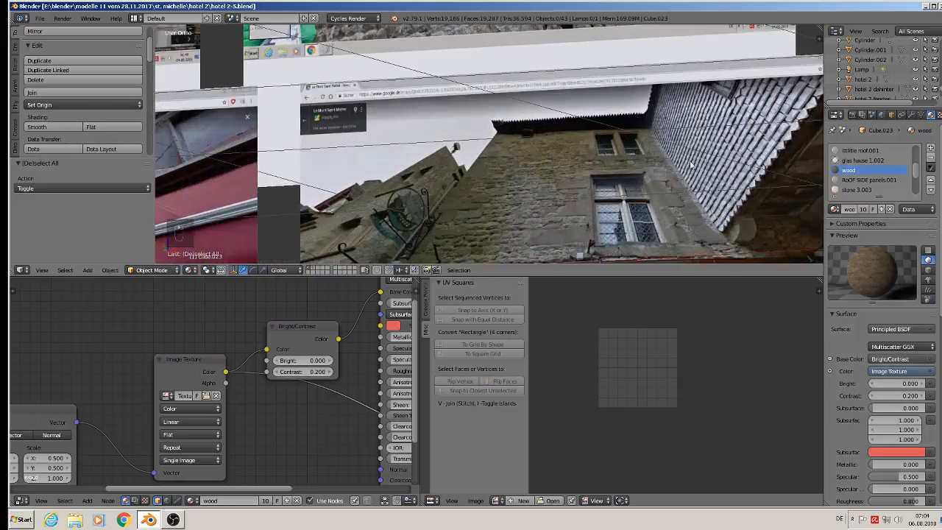
pyautogui.scroll(4, 662, 102)
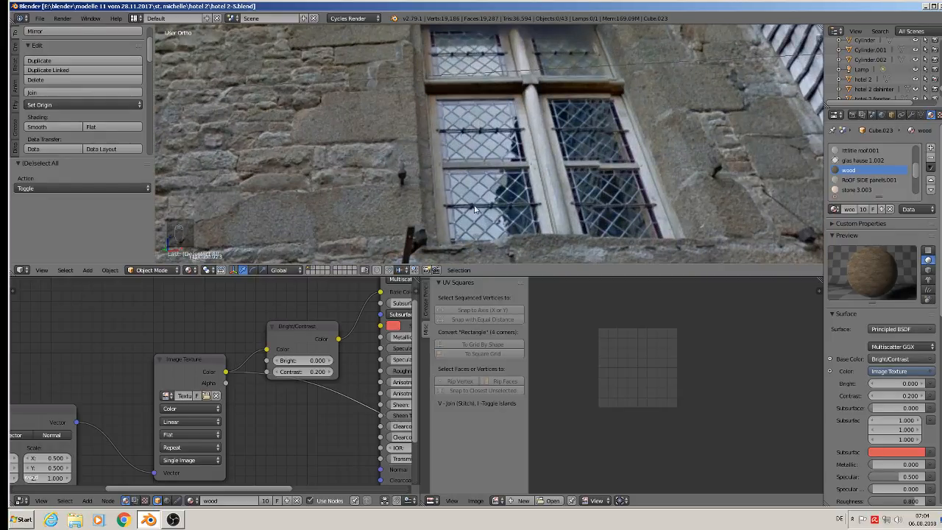
pyautogui.scroll(-12, 554, 131)
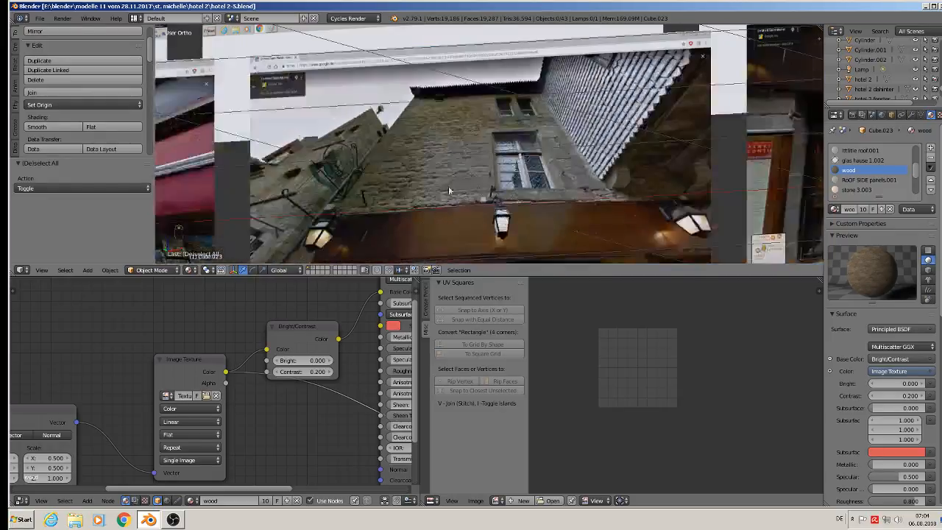
pyautogui.keyDown('shift'); pyautogui.moveTo(366, 207); pyautogui.dragTo(329, 270, button='middle'); pyautogui.keyUp('shift')
pyautogui.keyDown('shift'); pyautogui.moveTo(735, 161); pyautogui.dragTo(612, 142, button='middle'); pyautogui.keyUp('shift')
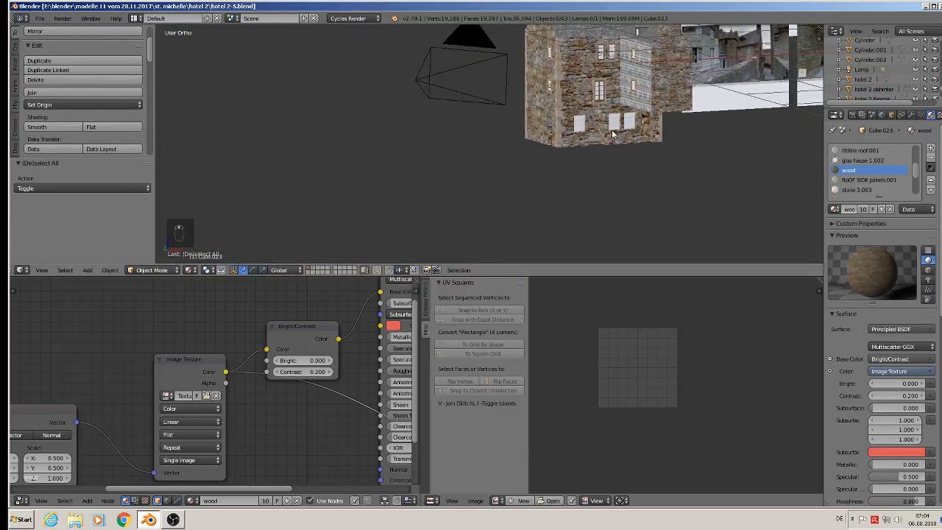
# - Add a material slot with a new material named black and darken its diffuse color to black
pyautogui.scroll(10, 640, 80)
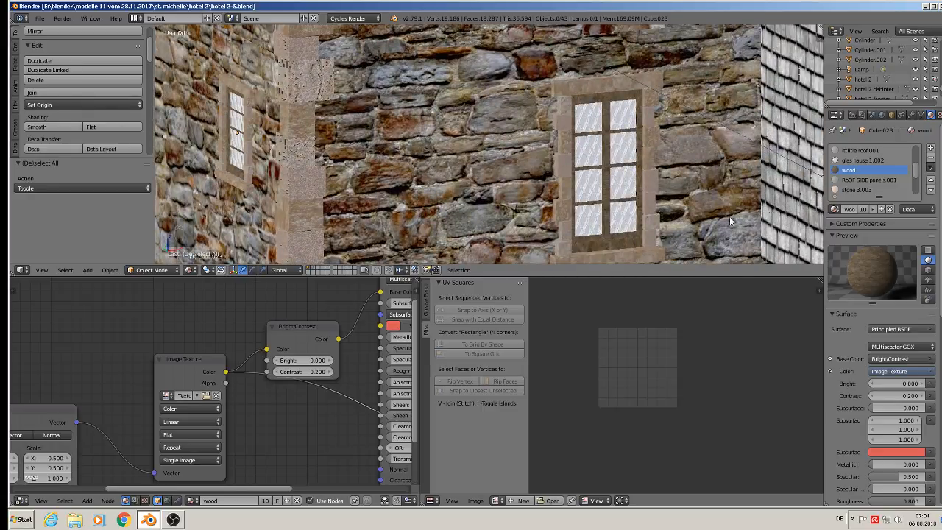
pyautogui.moveTo(916, 171); pyautogui.dragTo(919, 199)
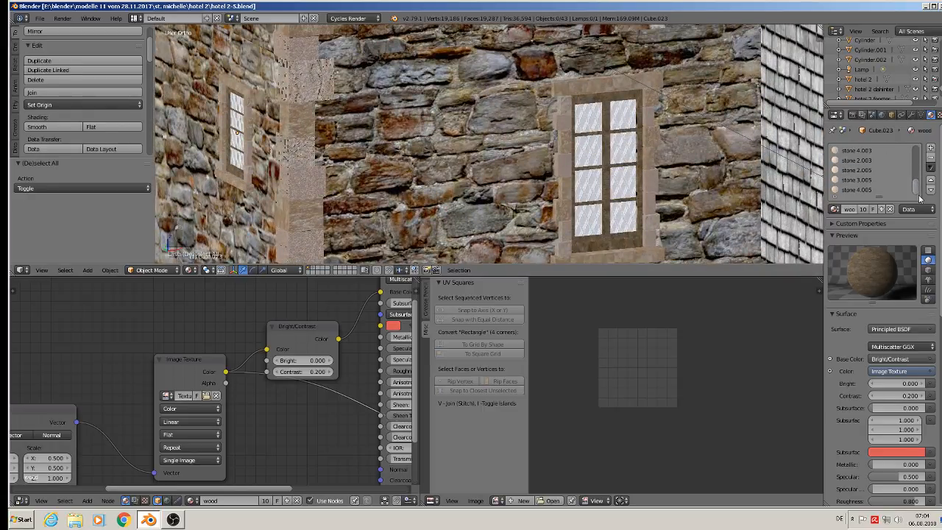
pyautogui.click(932, 150)
pyautogui.click(874, 209)
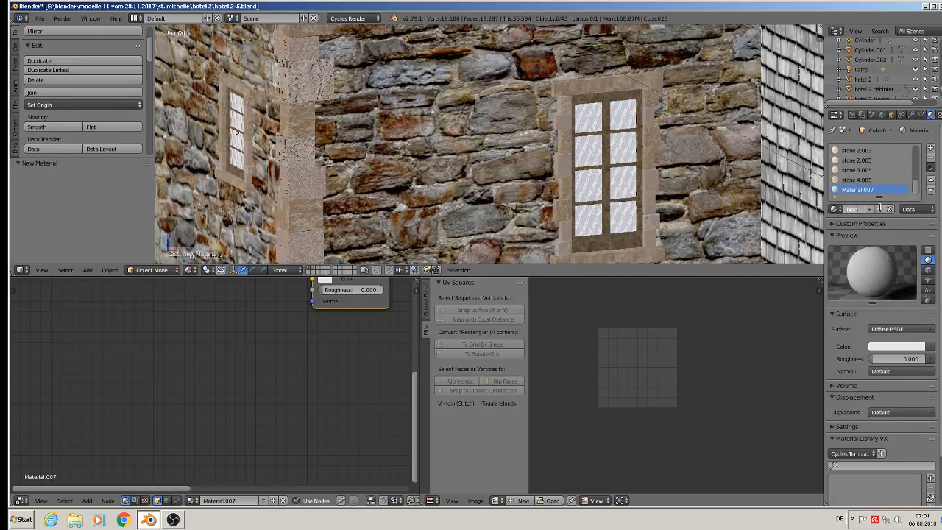
pyautogui.write('k')
pyautogui.press('Return')
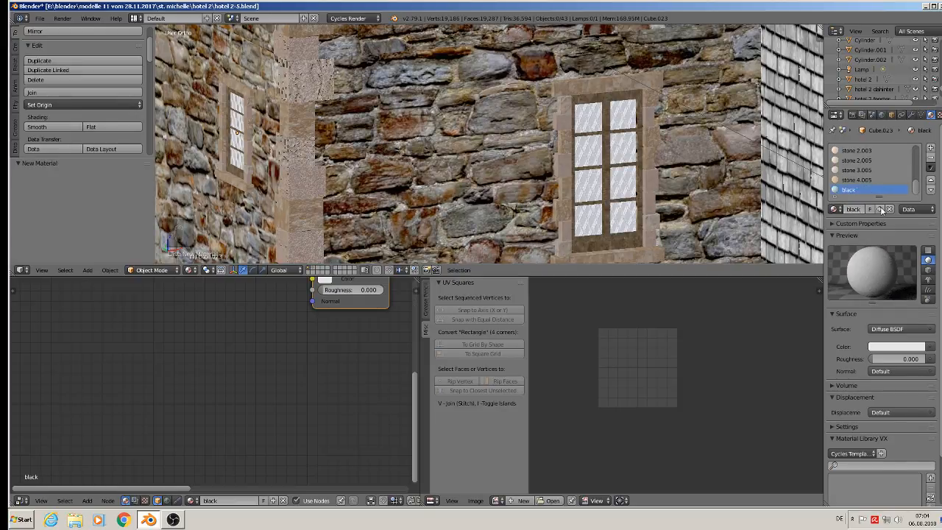
pyautogui.click(912, 347)
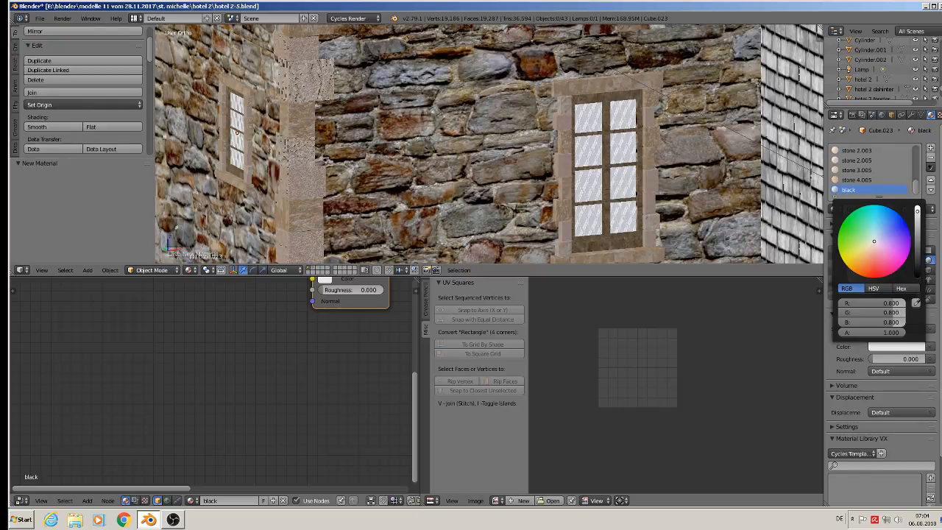
pyautogui.moveTo(918, 212); pyautogui.dragTo(917, 274)
# - In the large two-casement window's mesh, select the linked geometry of the upper and lower crossbars across both casements
pyautogui.scroll(3, 568, 153)
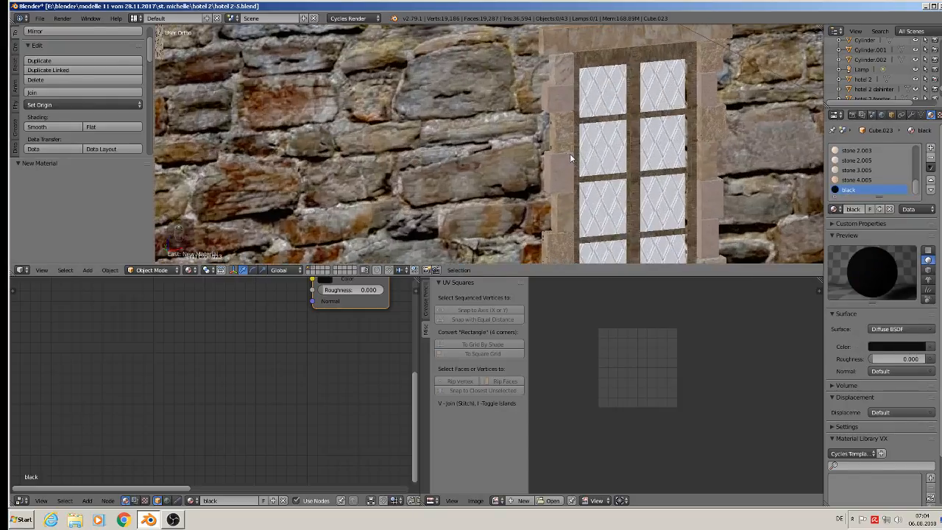
pyautogui.press('Tab')
pyautogui.press('Tab')
pyautogui.rightClick(606, 118)
pyautogui.press('Tab')
pyautogui.scroll(1, 606, 118)
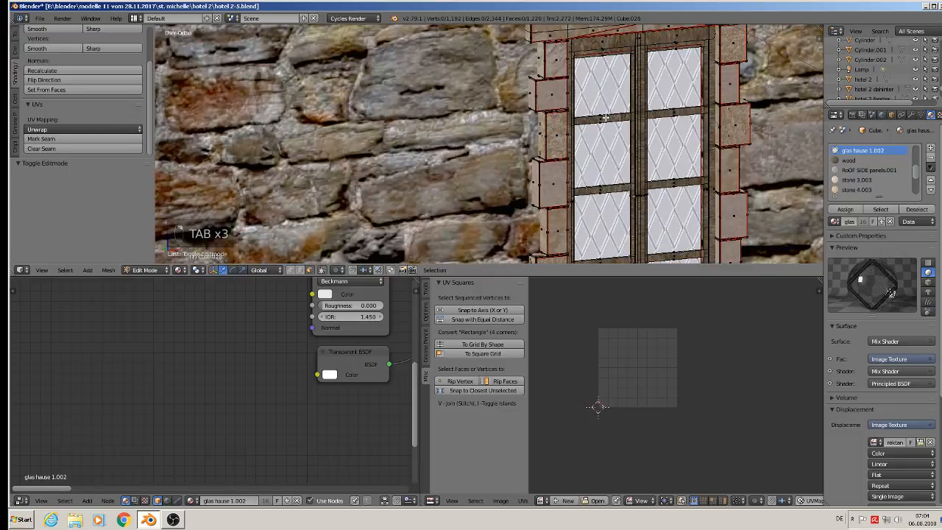
pyautogui.press('l')
pyautogui.press('l')
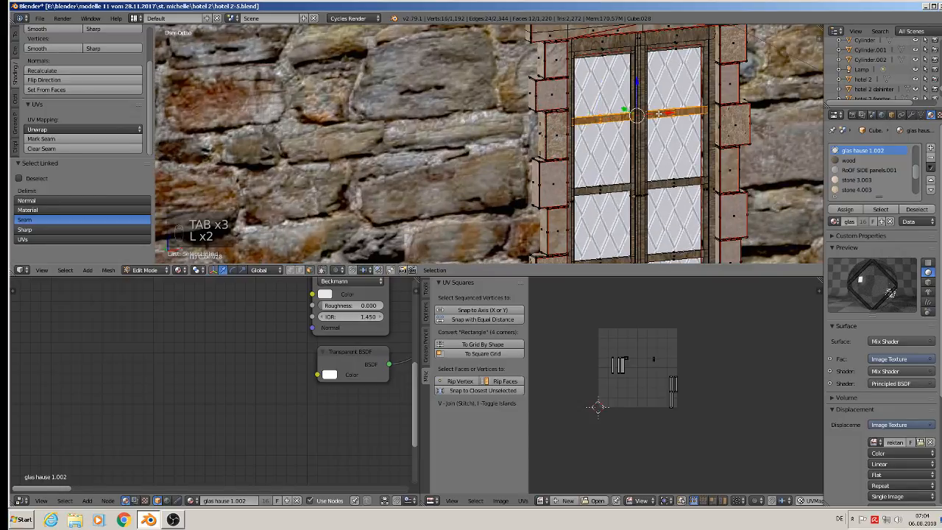
pyautogui.scroll(-6, 677, 221)
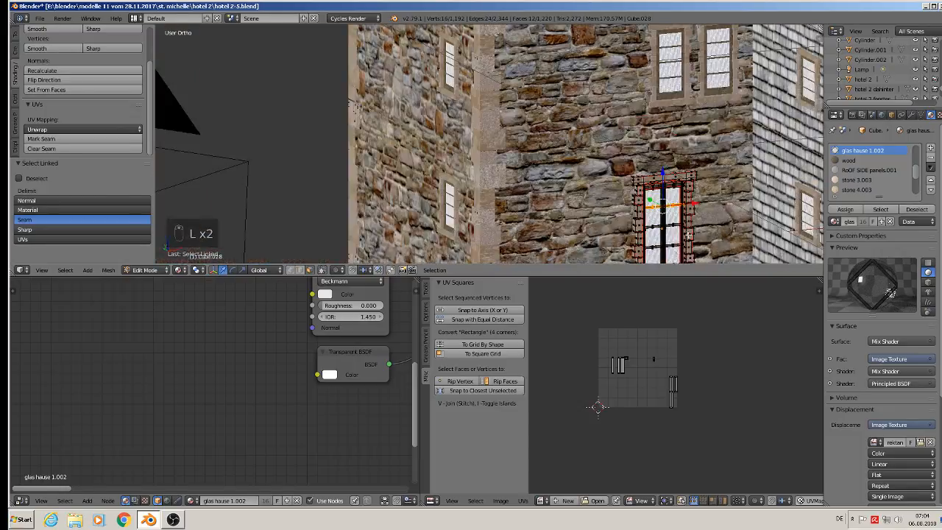
pyautogui.scroll(5, 689, 212)
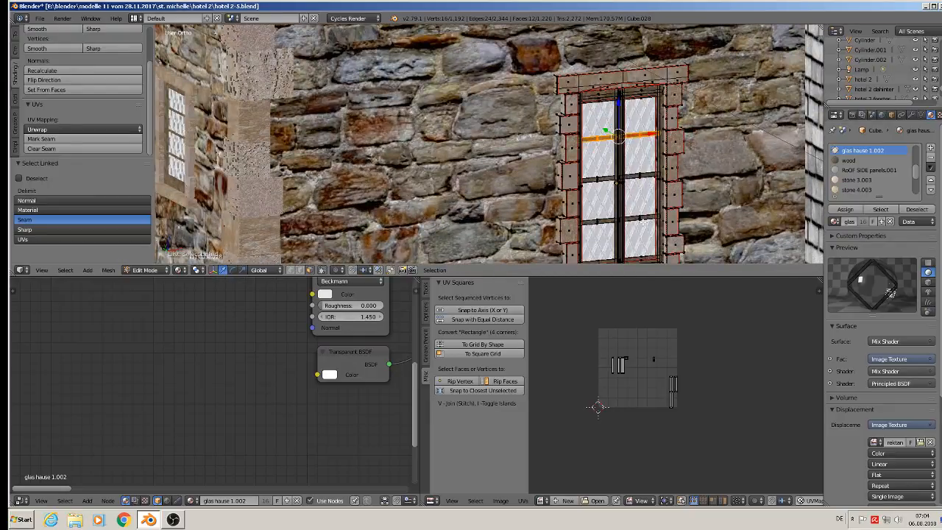
pyautogui.press('l')
pyautogui.press('l')
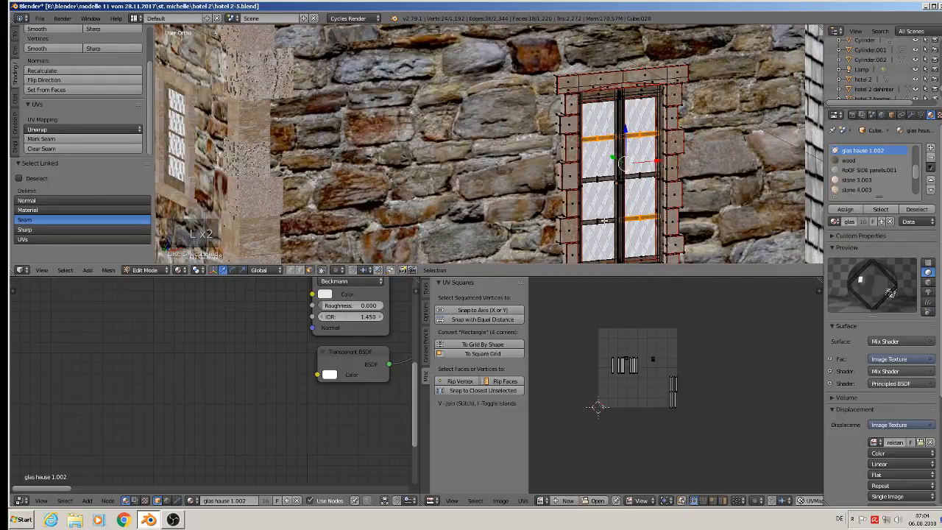
pyautogui.press('l')
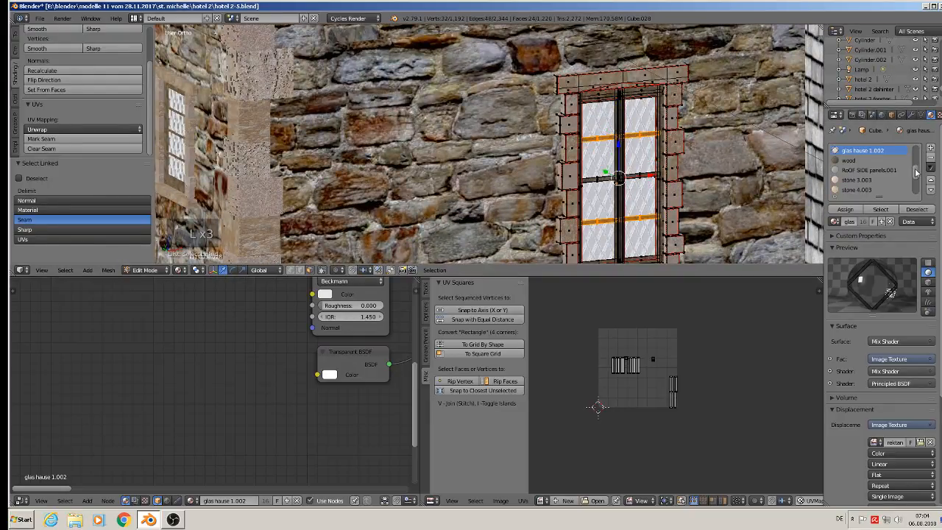
# - Add a material named black with a black diffuse color, assign it to the selected crossbars and return to Object Mode
pyautogui.moveTo(917, 171); pyautogui.dragTo(904, 134)
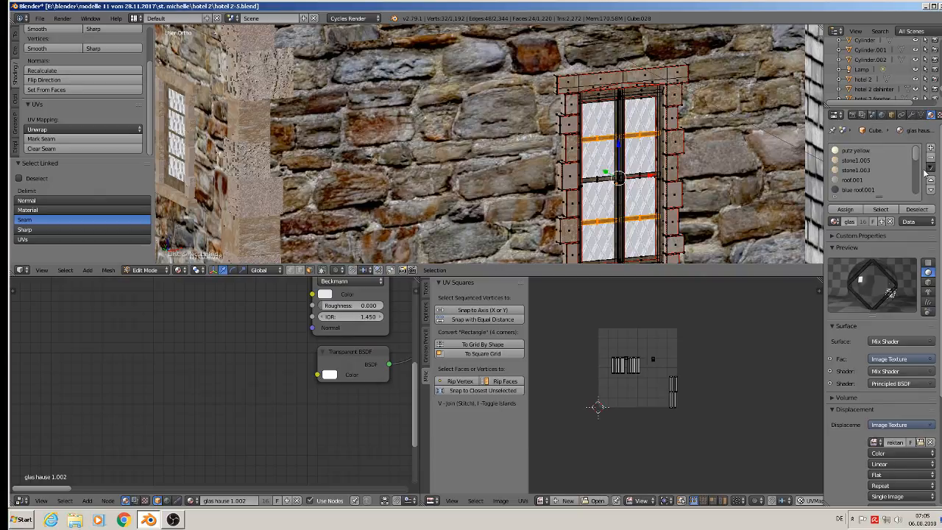
pyautogui.click(932, 150)
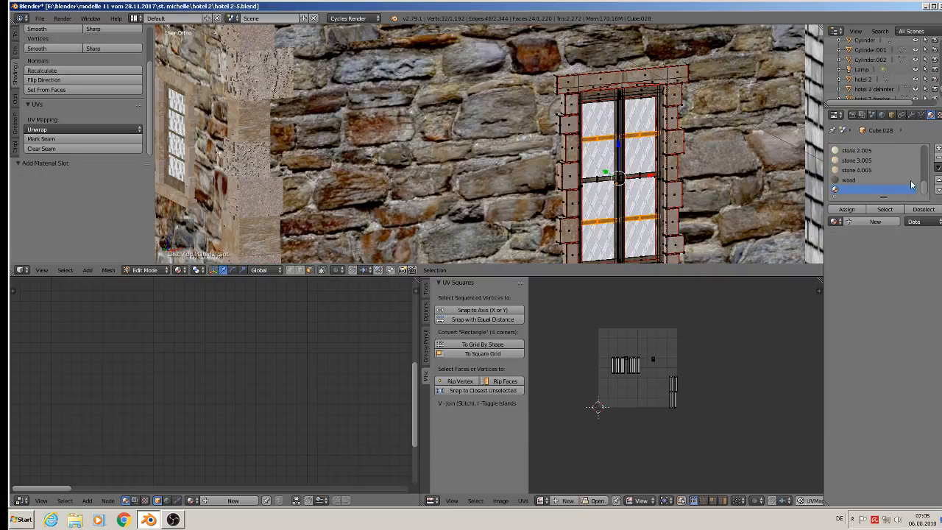
pyautogui.click(862, 221)
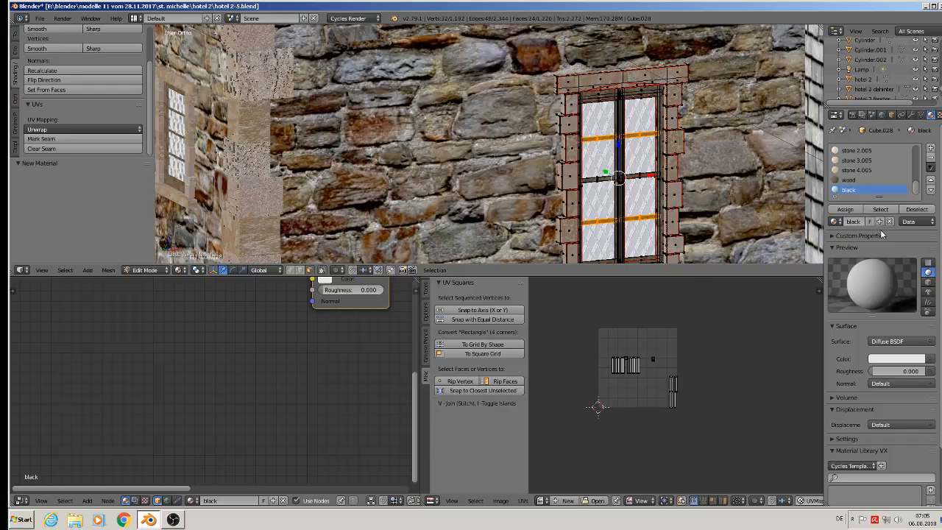
pyautogui.click(904, 359)
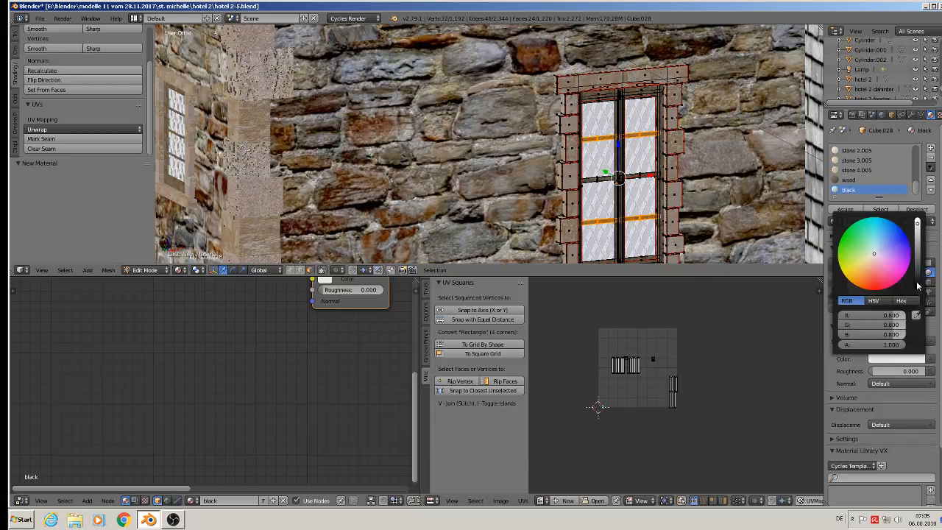
pyautogui.moveTo(918, 285); pyautogui.dragTo(919, 293)
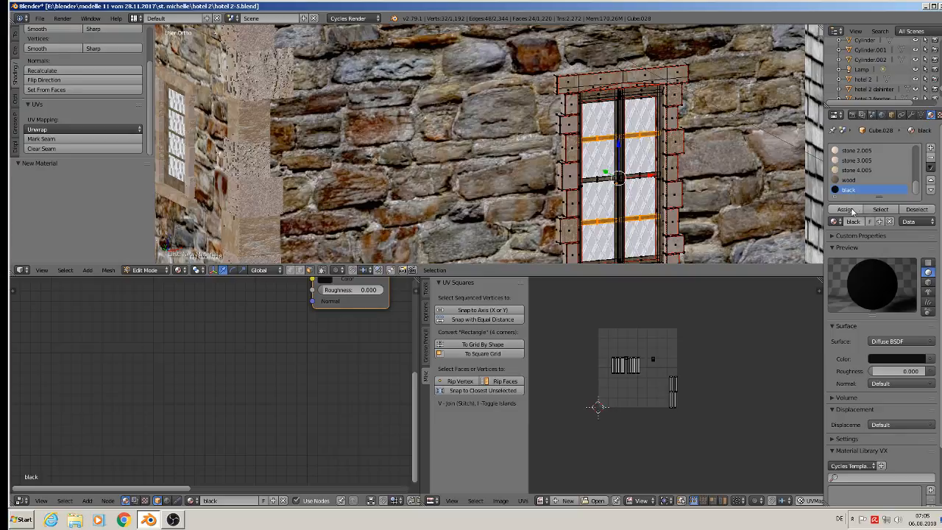
pyautogui.click(851, 211)
pyautogui.press('Tab')
pyautogui.scroll(-4, 744, 175)
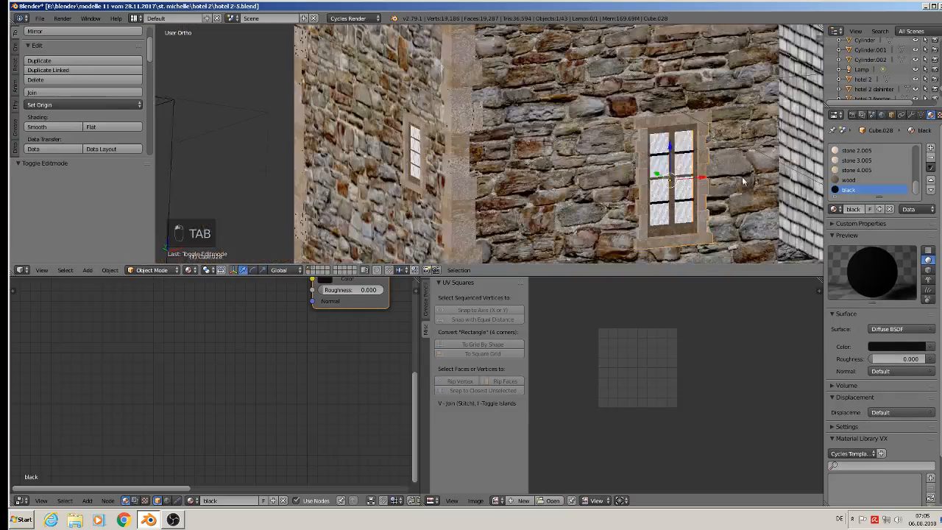
# - On the left of the paired windows under the roof, select only the upper and lower crossbars in Edit Mode
pyautogui.scroll(5, 640, 153)
pyautogui.rightClick(598, 147)
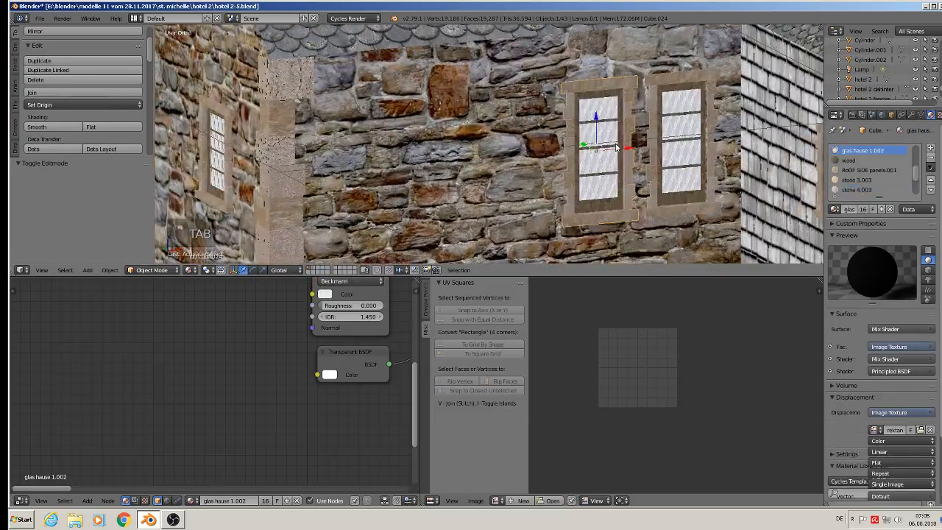
pyautogui.press('Tab')
pyautogui.scroll(3, 616, 143)
pyautogui.press('a')
pyautogui.press('a')
pyautogui.press('a')
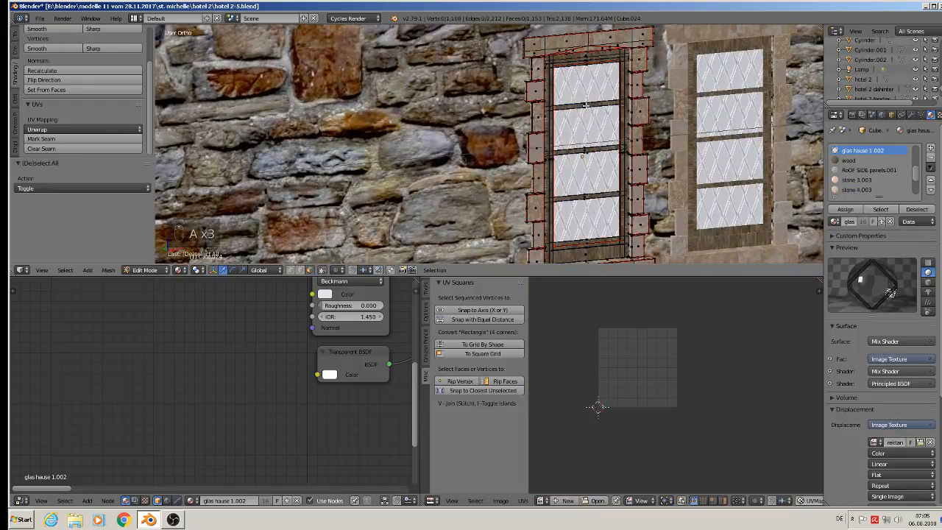
pyautogui.press('l')
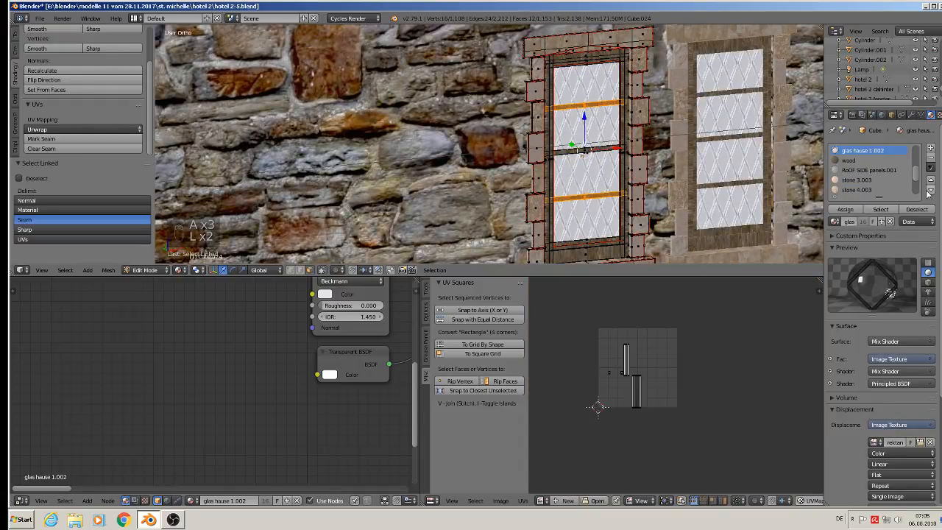
# - Add a slot with the existing black.001 material, assign it to the left paired window's selected crossbars and leave Edit Mode
pyautogui.moveTo(917, 171); pyautogui.dragTo(923, 202)
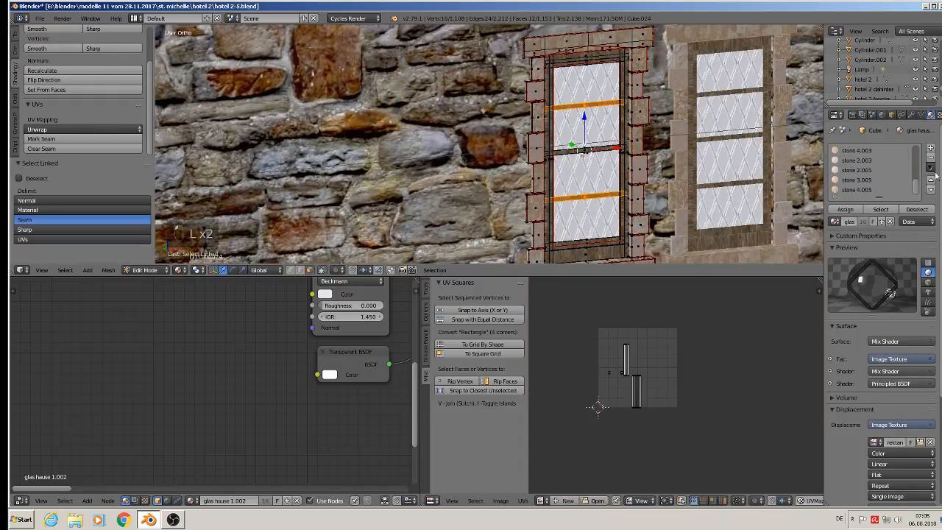
pyautogui.click(930, 148)
pyautogui.click(834, 222)
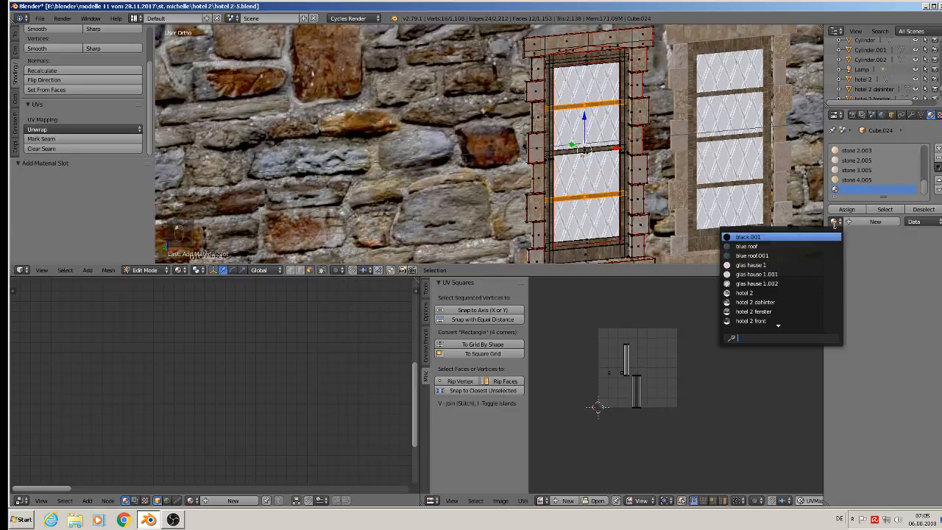
pyautogui.click(823, 237)
pyautogui.click(846, 209)
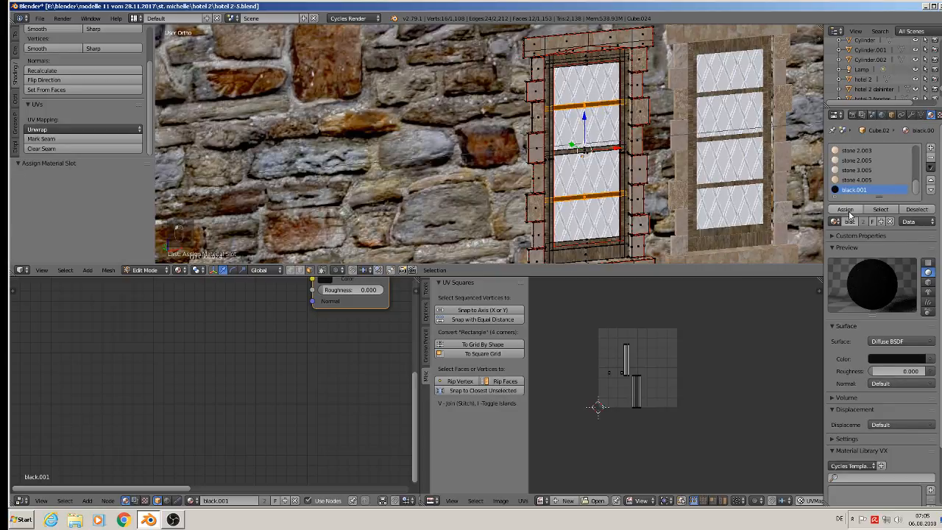
pyautogui.press('Tab')
# - On the right of the paired windows, clear the mesh selection and select the upper and lower crossbars
pyautogui.rightClick(725, 121)
pyautogui.press('Tab')
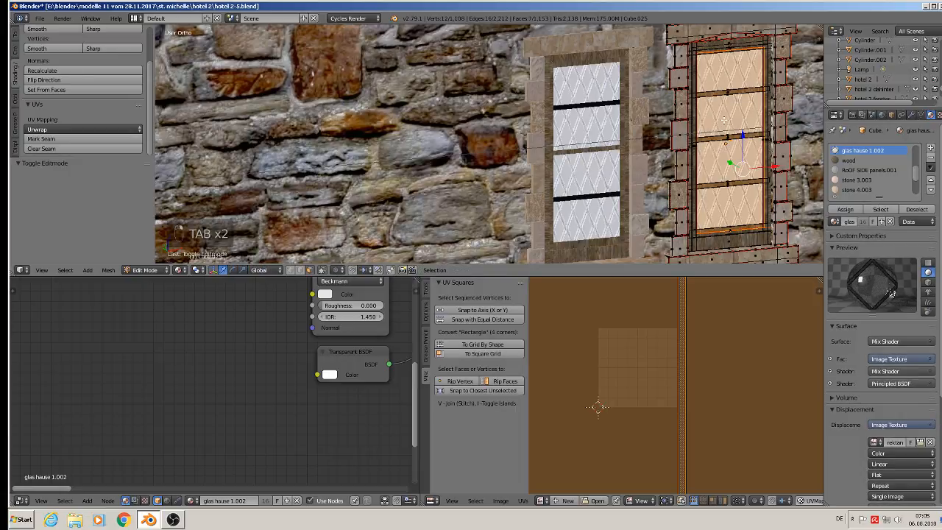
pyautogui.press('a')
pyautogui.press('a')
pyautogui.press('a')
pyautogui.press('l')
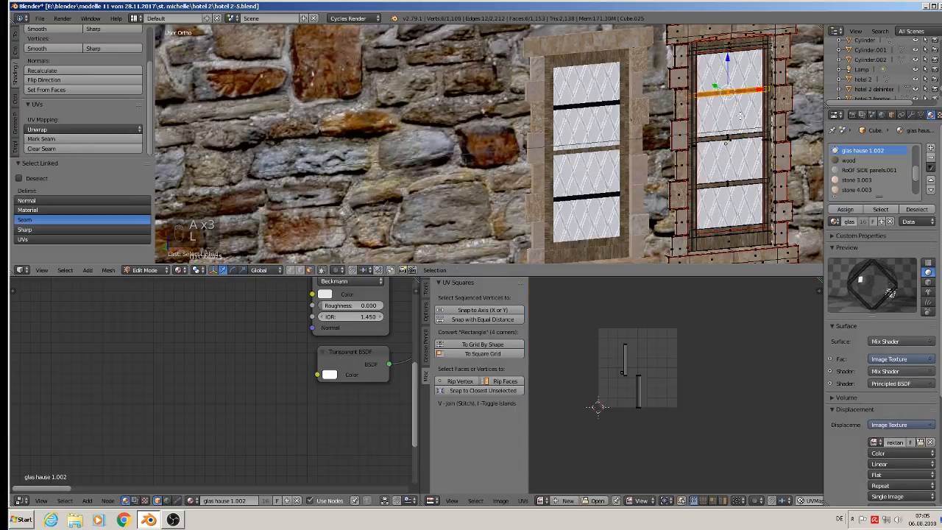
pyautogui.press('l')
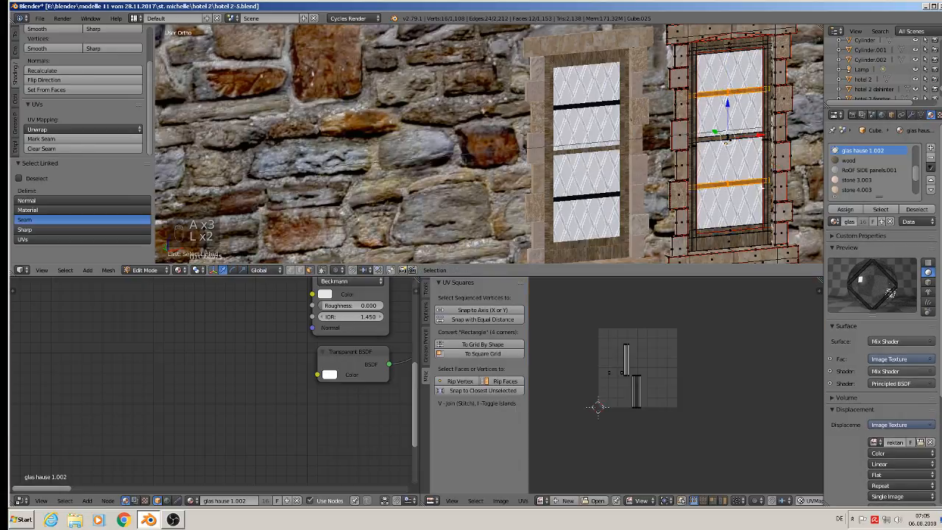
# - Give the right paired window a black.001 material slot, assign it to the selected crossbars and return to Object Mode
pyautogui.click(931, 148)
pyautogui.click(837, 223)
pyautogui.click(826, 237)
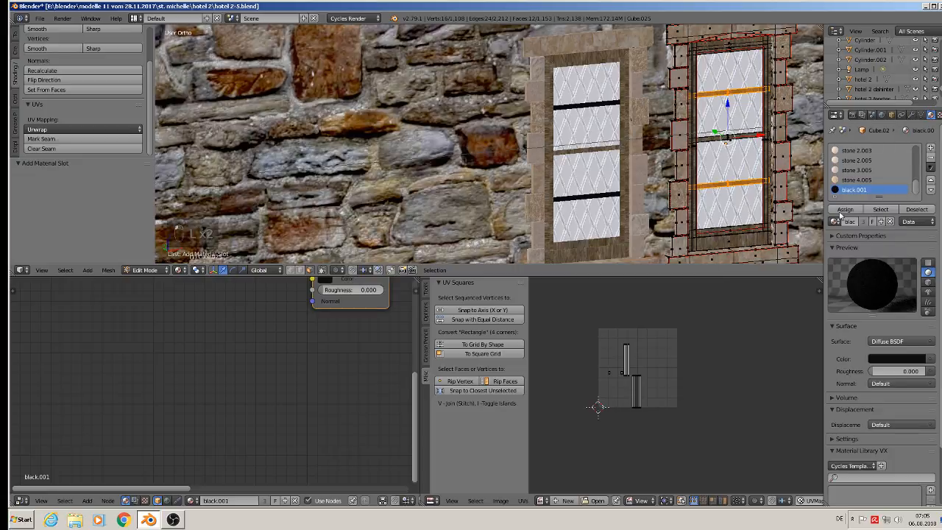
pyautogui.click(847, 209)
pyautogui.press('Tab')
pyautogui.scroll(-7, 735, 174)
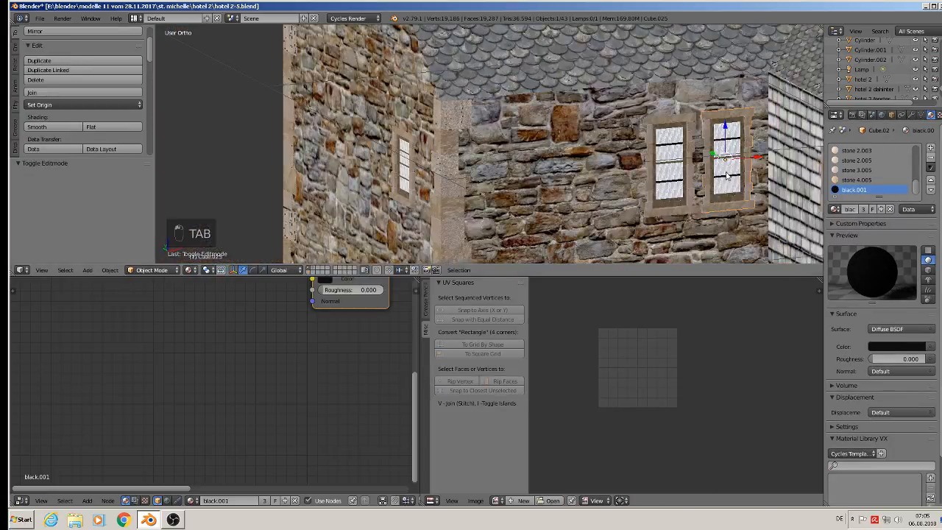
# - Select the upper and lower crossbars in the mesh of the upper window on the shingled wall
pyautogui.keyDown('shift'); pyautogui.moveTo(731, 175); pyautogui.dragTo(590, 77, button='middle'); pyautogui.keyUp('shift')
pyautogui.moveTo(651, 76); pyautogui.dragTo(630, 125, button='middle')
pyautogui.scroll(2, 744, 78)
pyautogui.scroll(3, 608, 120)
pyautogui.rightClick(598, 113)
pyautogui.scroll(4, 619, 122)
pyautogui.press('Tab')
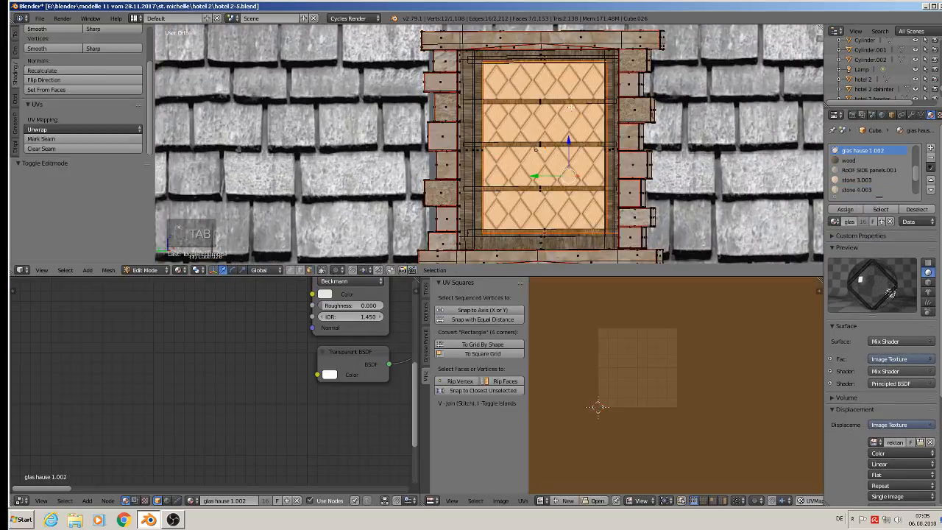
pyautogui.press('a')
pyautogui.press('a')
pyautogui.press('l')
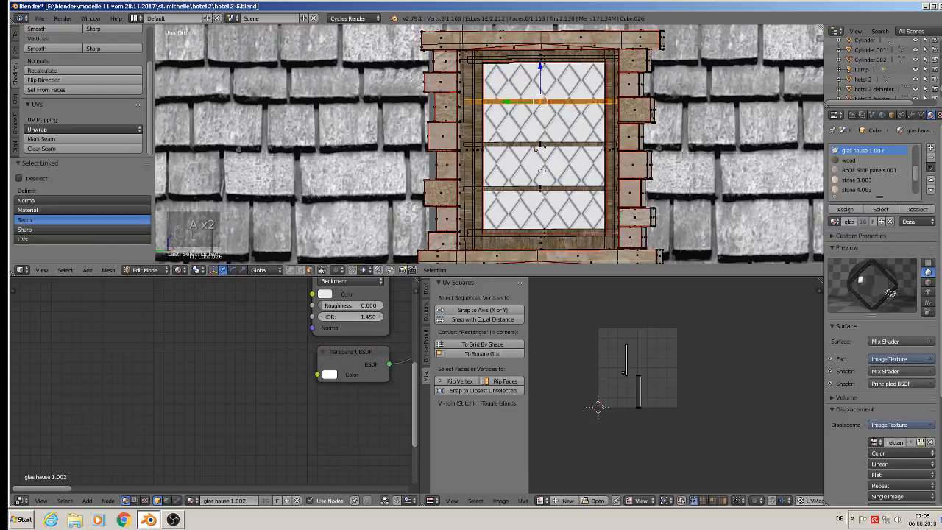
pyautogui.press('l')
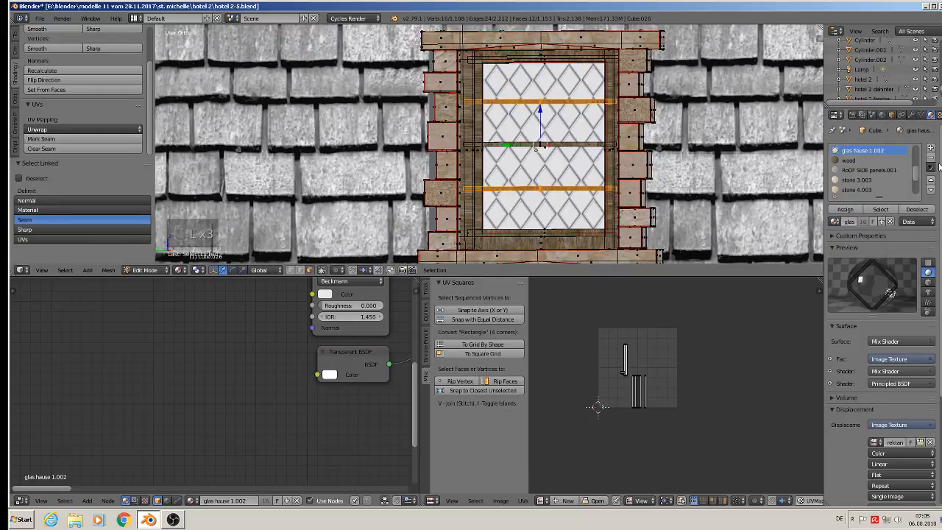
# - Assign the existing black.001 material in a new slot to the upper shingle-wall window's selected crossbars and exit Edit Mode
pyautogui.scroll(-3, 923, 179)
pyautogui.click(931, 148)
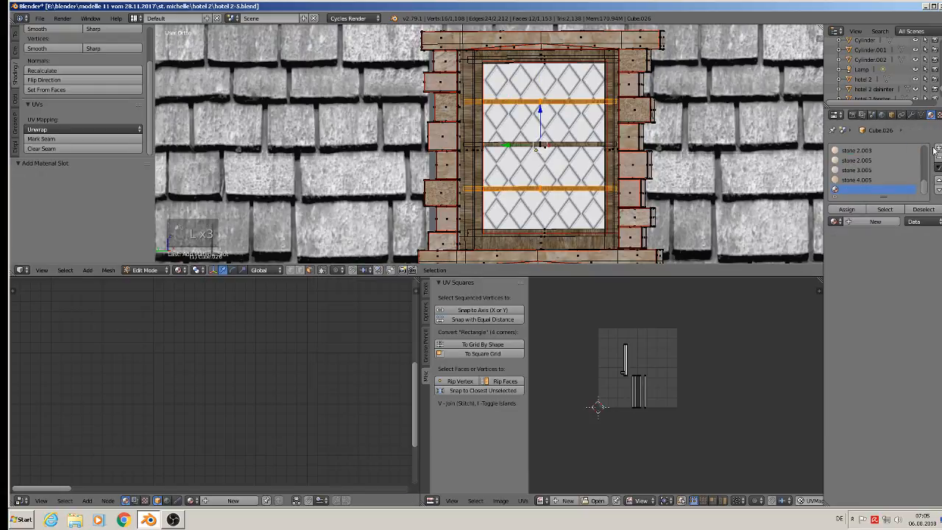
pyautogui.click(836, 221)
pyautogui.click(827, 236)
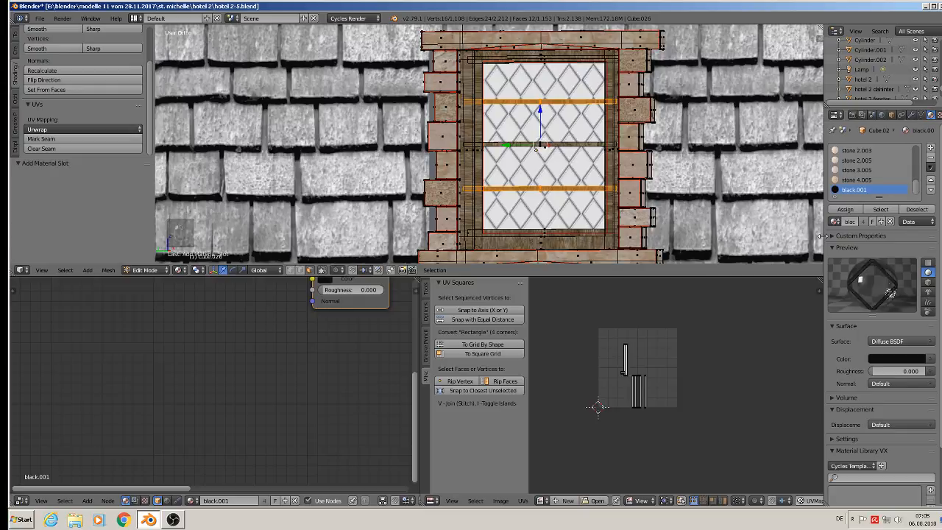
pyautogui.click(845, 210)
pyautogui.press('Tab')
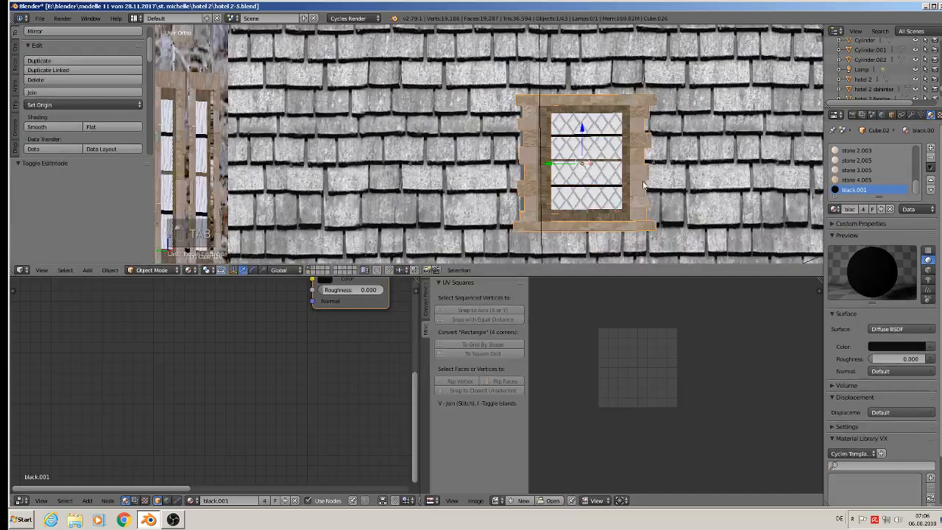
# - Enter Edit Mode on the lower window of the shingled wall
pyautogui.scroll(-3, 584, 114)
pyautogui.scroll(-1, 584, 114)
pyautogui.keyDown('shift'); pyautogui.moveTo(572, 114); pyautogui.dragTo(582, 61, button='middle'); pyautogui.keyUp('shift')
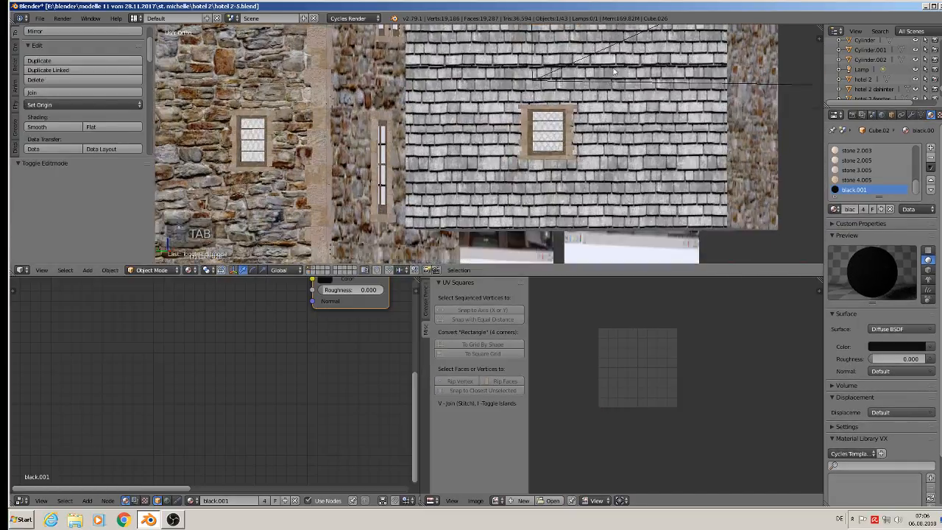
pyautogui.scroll(3, 561, 112)
pyautogui.rightClick(550, 154)
pyautogui.press('Tab')
pyautogui.scroll(4, 549, 154)
pyautogui.scroll(1, 550, 154)
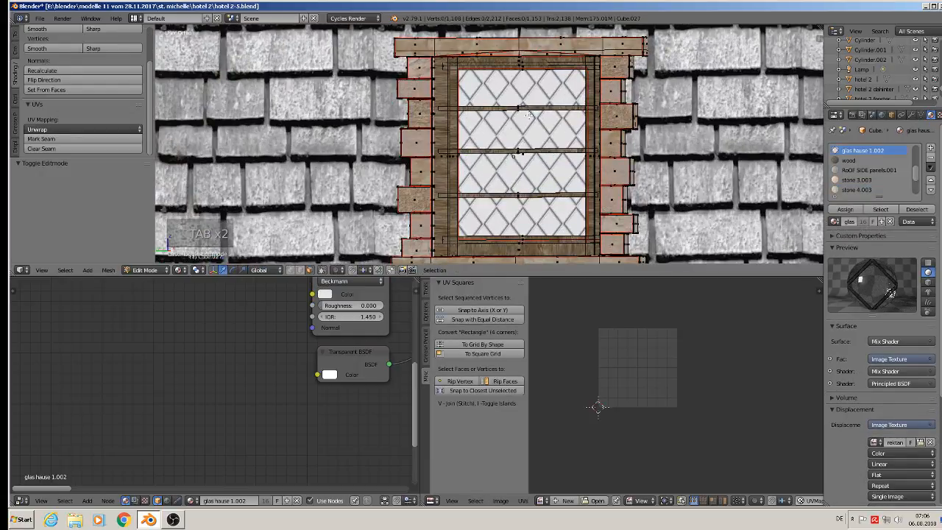
pyautogui.press('l')
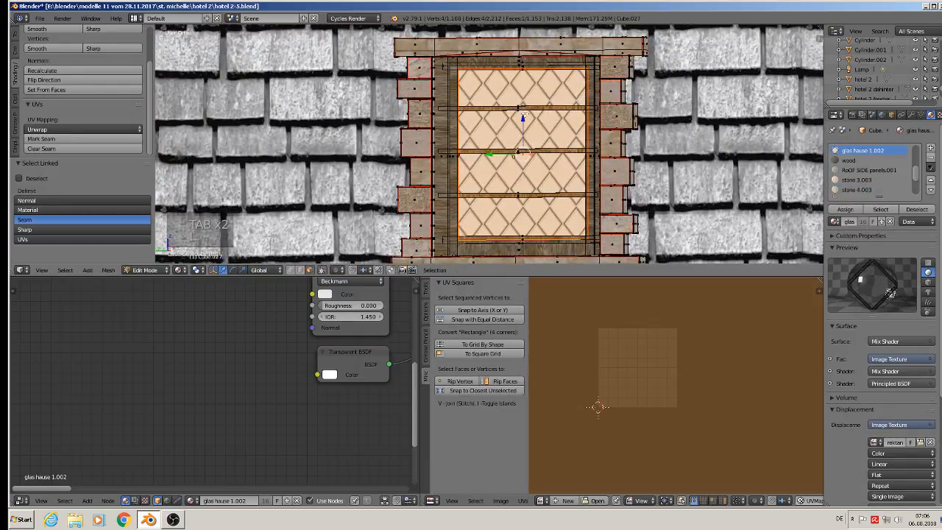
pyautogui.press('a')
pyautogui.press('l')
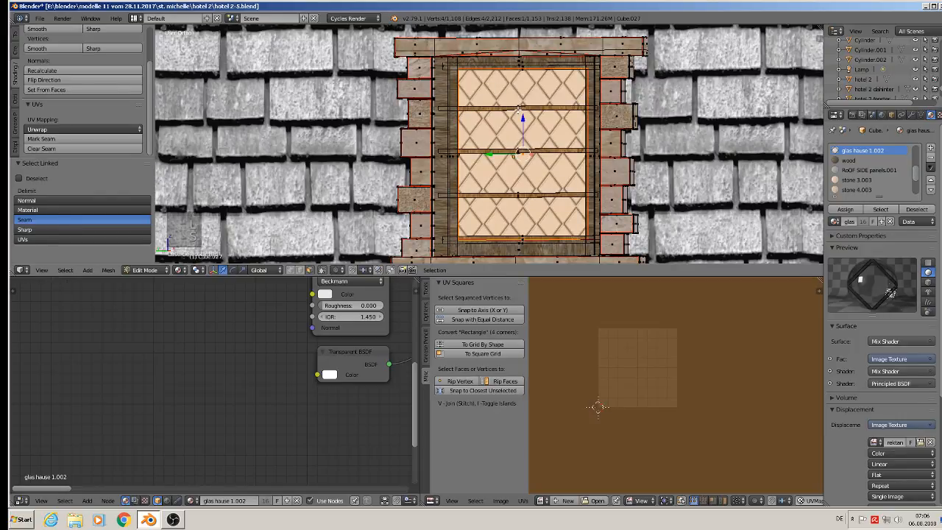
pyautogui.press('a')
pyautogui.press('l')
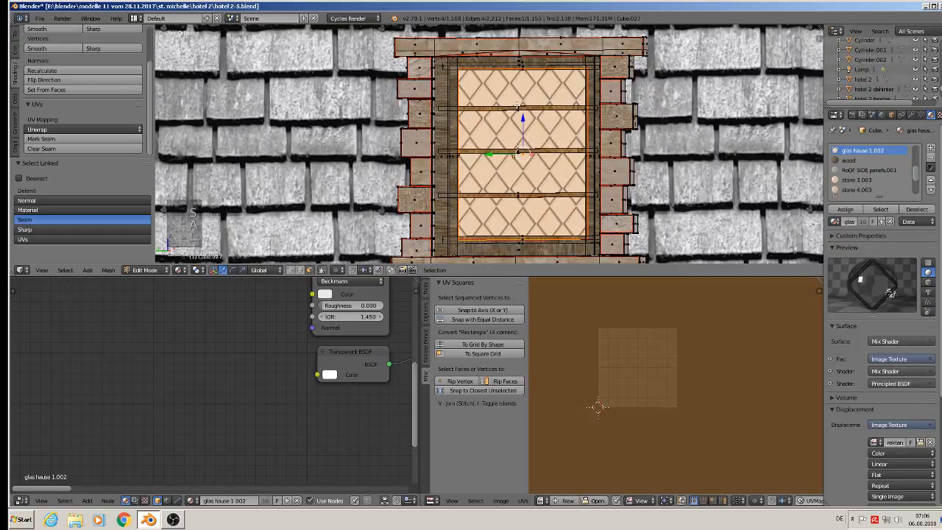
pyautogui.press('l')
pyautogui.press('a')
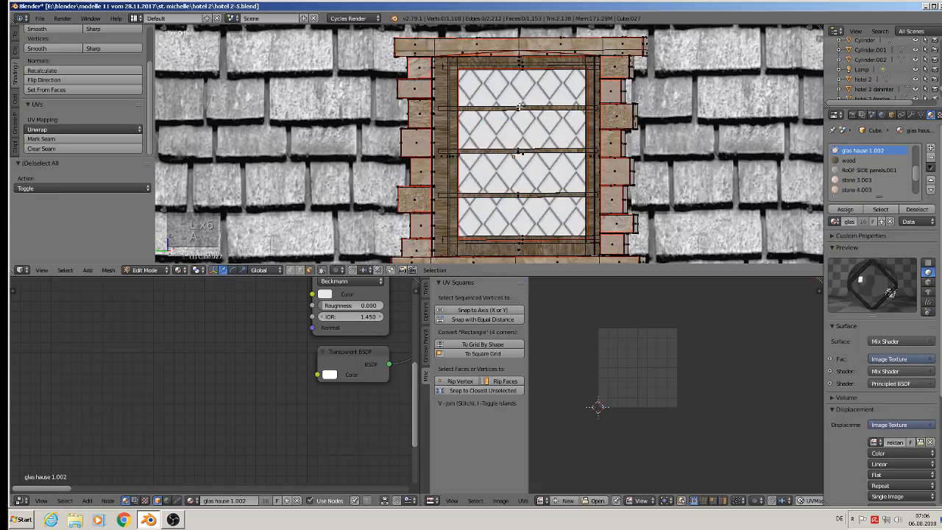
# - Select the lower shingle-wall window's upper and lower crossbars, assign them the existing black.001 material in a new slot and exit Edit Mode
pyautogui.press('l')
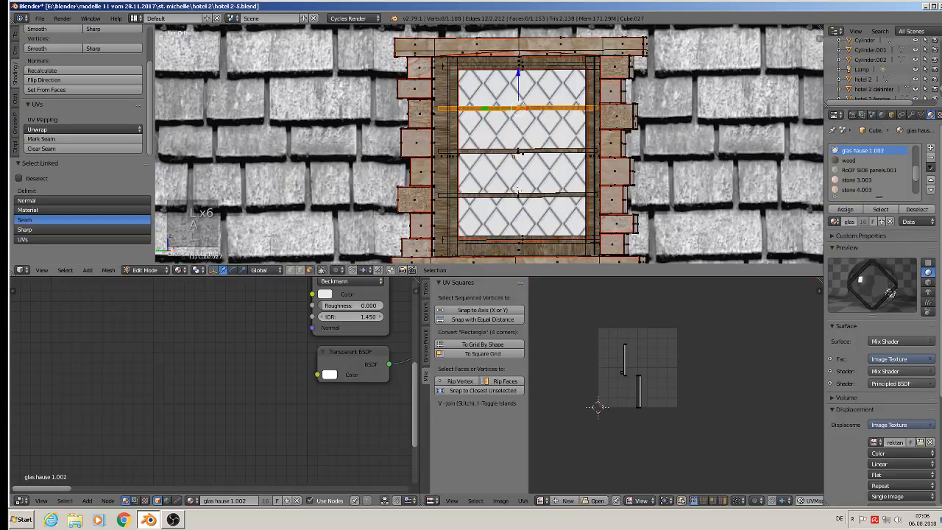
pyautogui.press('l')
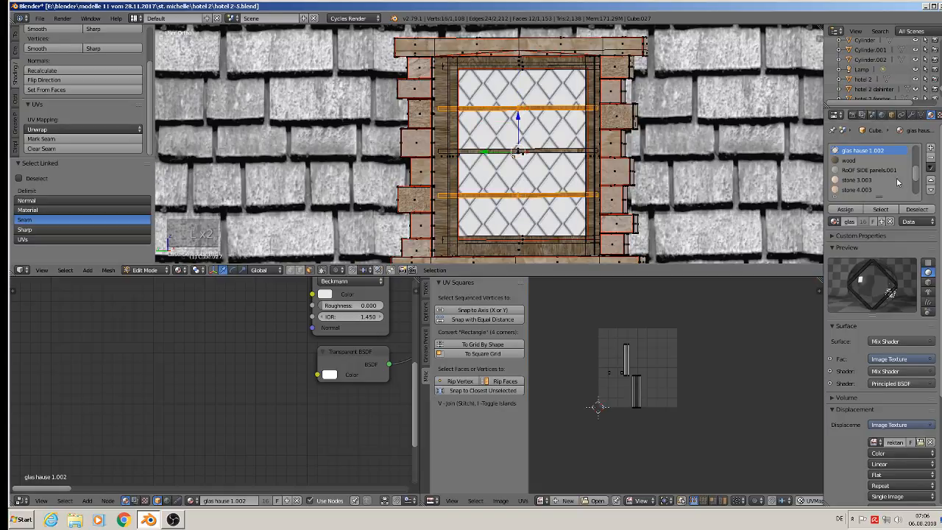
pyautogui.click(930, 150)
pyautogui.click(834, 222)
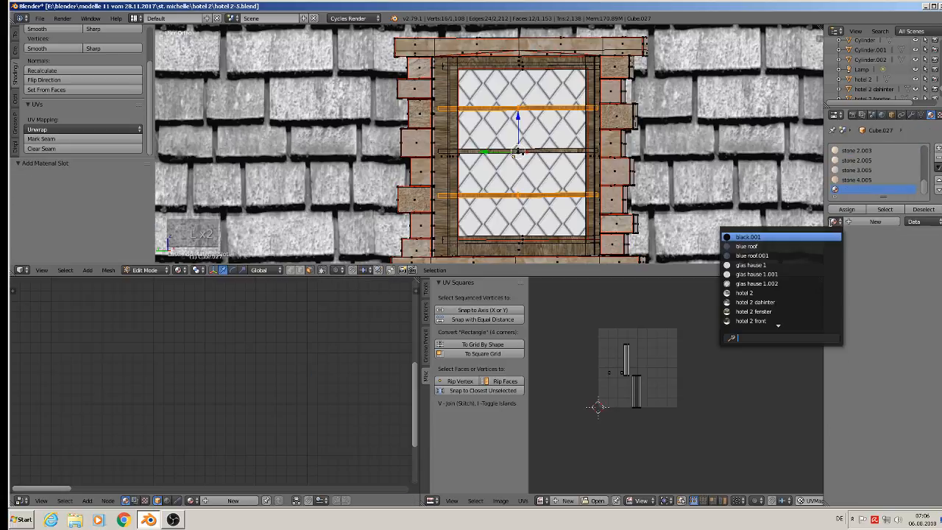
pyautogui.click(812, 236)
pyautogui.click(848, 209)
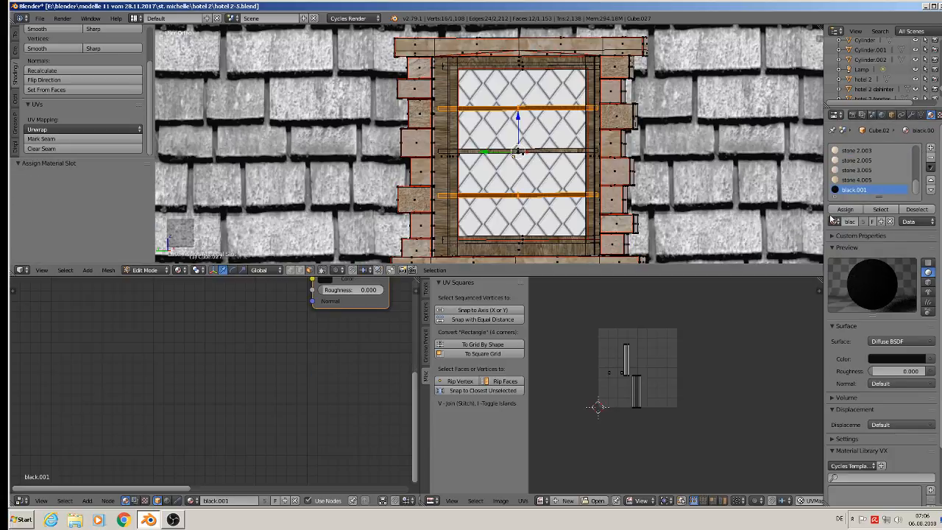
pyautogui.press('Tab')
# - Select only the upper and lower crossbars in the mesh of the lower lattice window on the stone wall
pyautogui.scroll(-8, 645, 183)
pyautogui.keyDown('shift'); pyautogui.moveTo(630, 175); pyautogui.dragTo(612, 151, button='middle'); pyautogui.keyUp('shift')
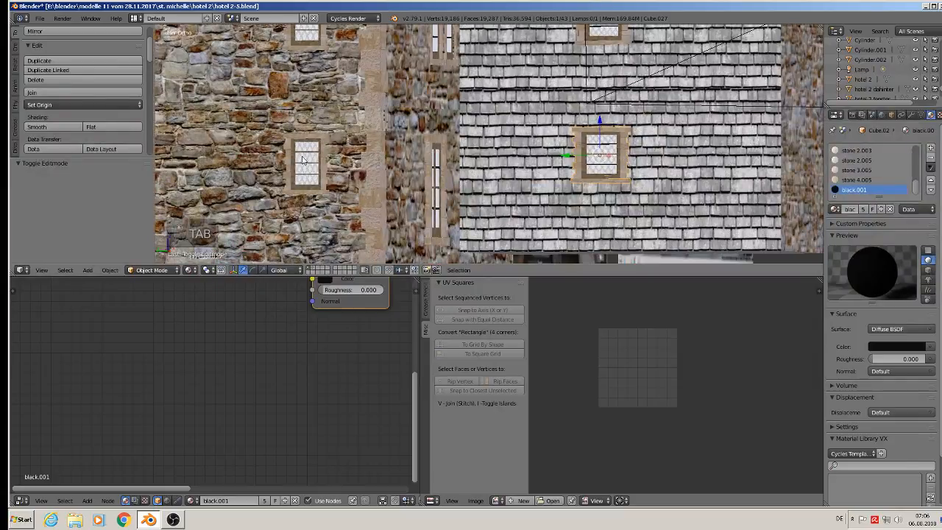
pyautogui.keyDown('shift'); pyautogui.moveTo(304, 158); pyautogui.dragTo(451, 150, button='middle'); pyautogui.keyUp('shift')
pyautogui.scroll(6, 452, 152)
pyautogui.rightClick(449, 152)
pyautogui.press('Tab')
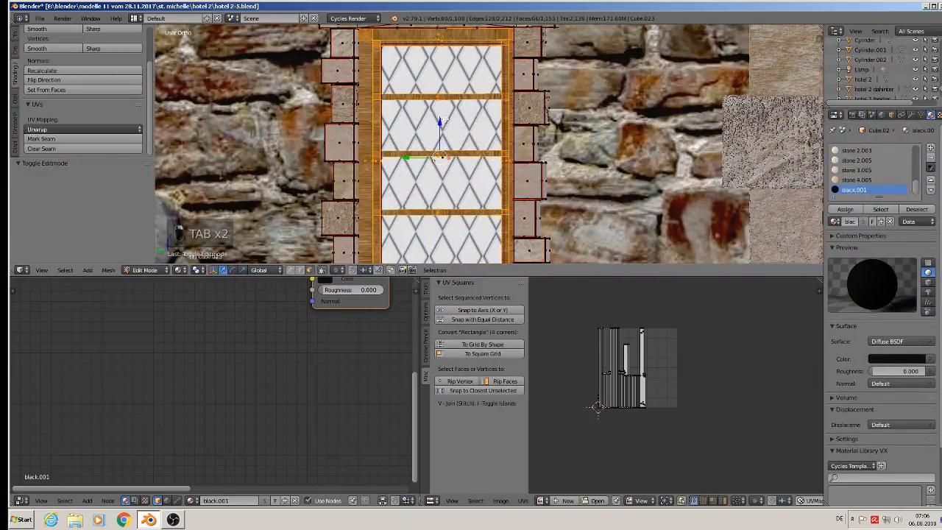
pyautogui.press('a')
pyautogui.press('a')
pyautogui.press('a')
pyautogui.press('l')
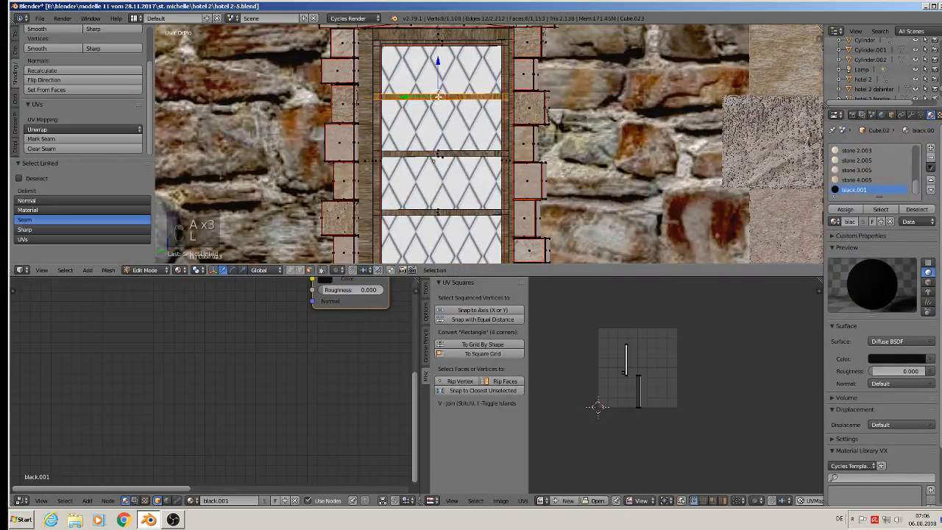
pyautogui.press('l')
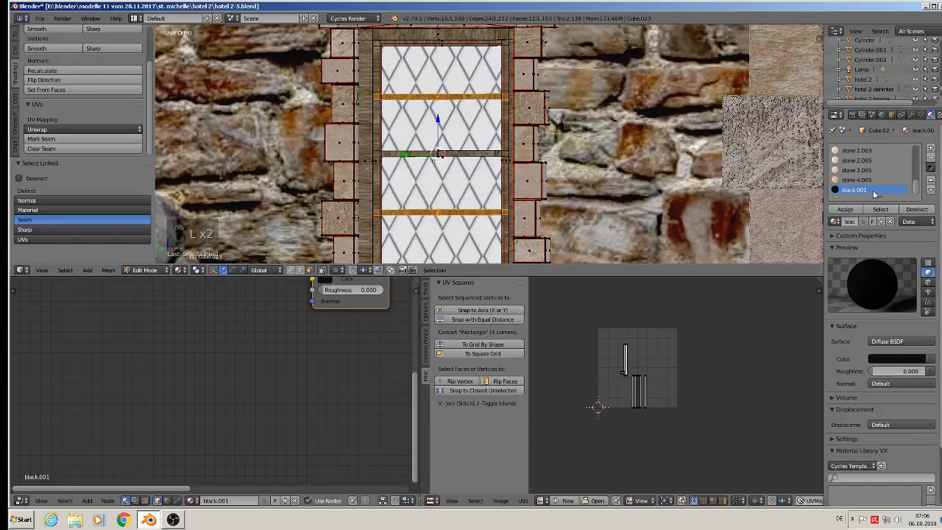
# - Assign black.001 to the selected crossbars of the lower stone-wall window, clear the selection and return to Object Mode
pyautogui.click(845, 209)
pyautogui.scroll(-4, 600, 118)
pyautogui.keyDown('shift'); pyautogui.moveTo(578, 83); pyautogui.dragTo(560, 261, button='middle'); pyautogui.keyUp('shift')
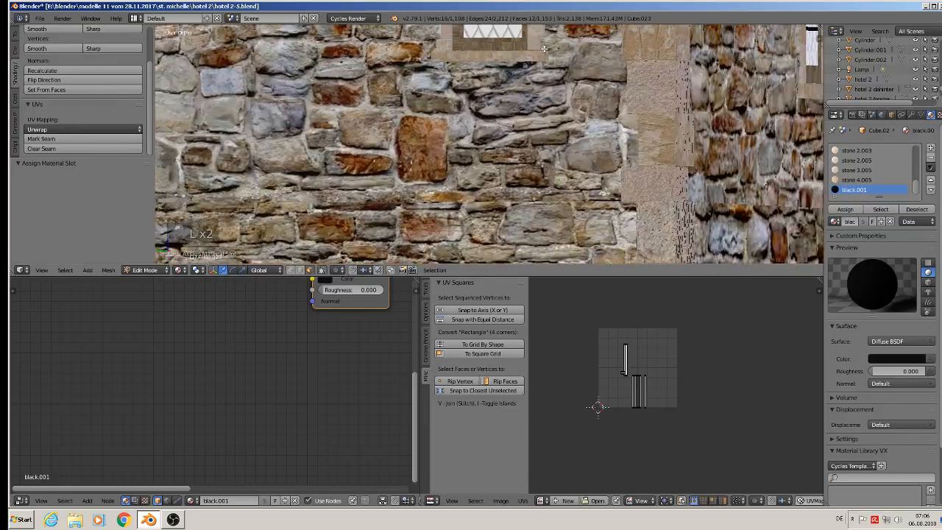
pyautogui.scroll(-1, 536, 37)
pyautogui.keyDown('shift'); pyautogui.moveTo(537, 36); pyautogui.dragTo(547, 241, button='middle'); pyautogui.keyUp('shift')
pyautogui.press('a')
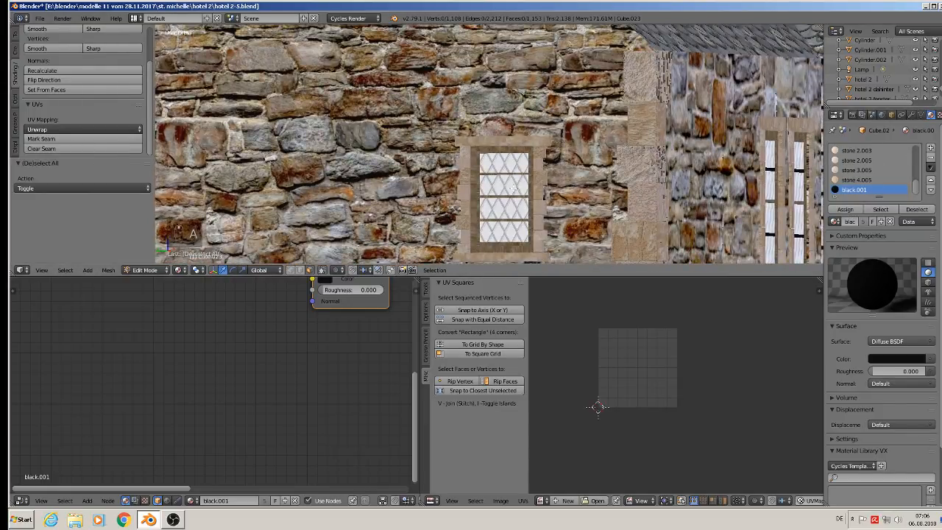
pyautogui.press('Tab')
# - Enter Edit Mode on the upper stone-wall window and select only its upper and lower crossbars
pyautogui.rightClick(512, 185)
pyautogui.press('Tab')
pyautogui.scroll(3, 500, 162)
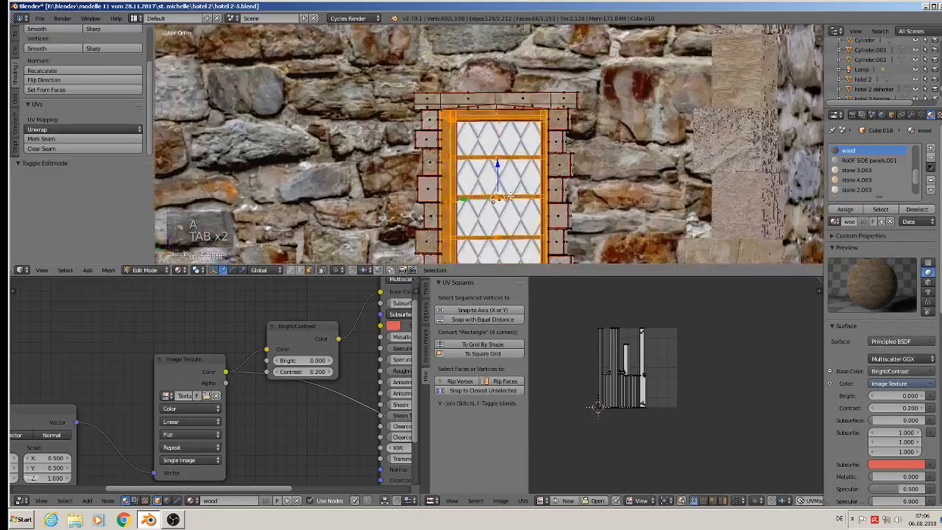
pyautogui.press('a')
pyautogui.press('a')
pyautogui.press('a')
pyautogui.press('l')
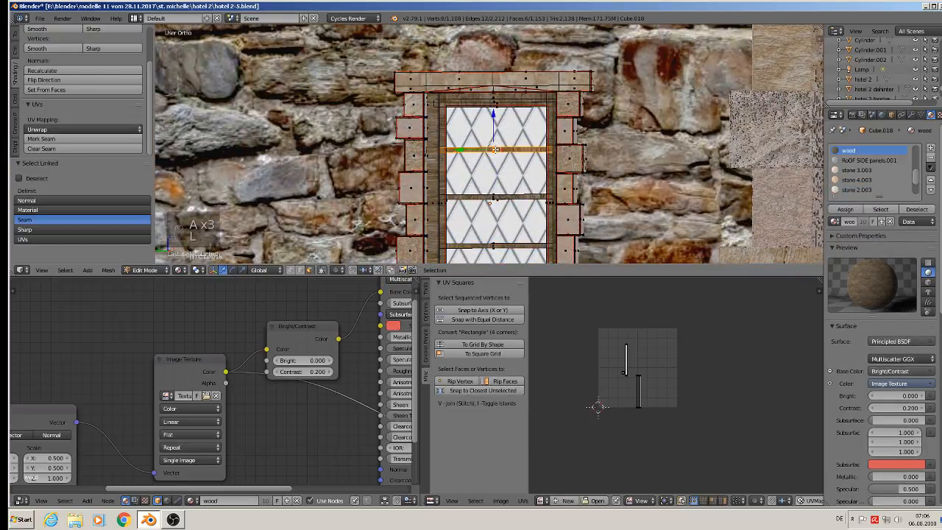
pyautogui.press('l')
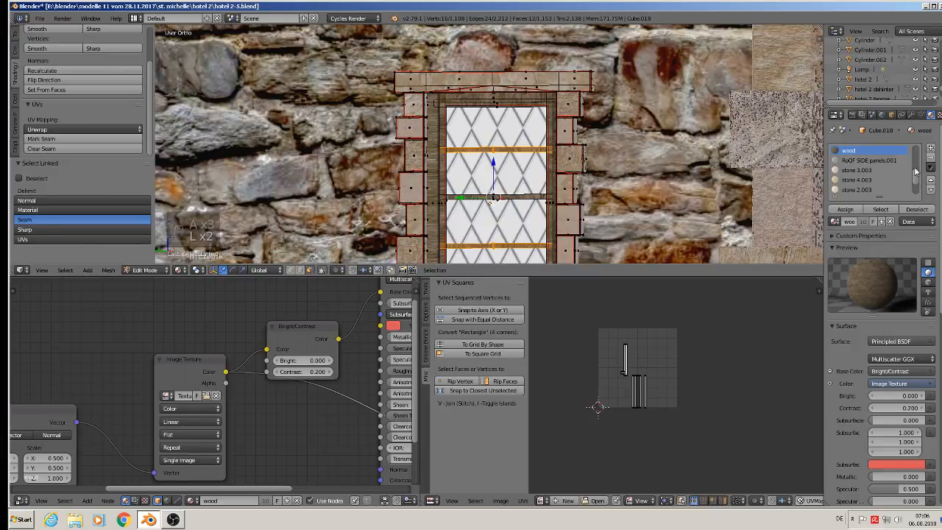
# - Add a material slot with black.001 to the upper stone-wall window, assign it to the selected crossbars and exit Edit Mode
pyautogui.scroll(-3, 916, 184)
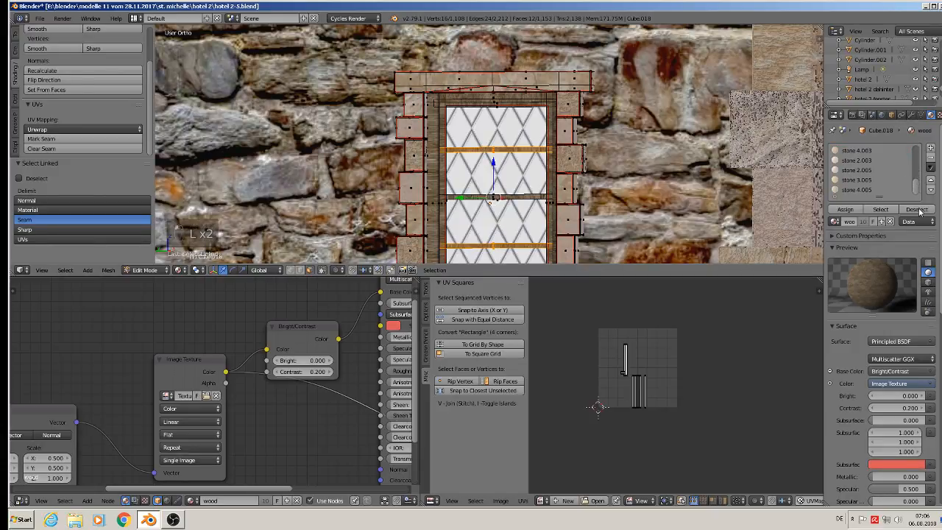
pyautogui.click(929, 148)
pyautogui.click(835, 221)
pyautogui.click(820, 236)
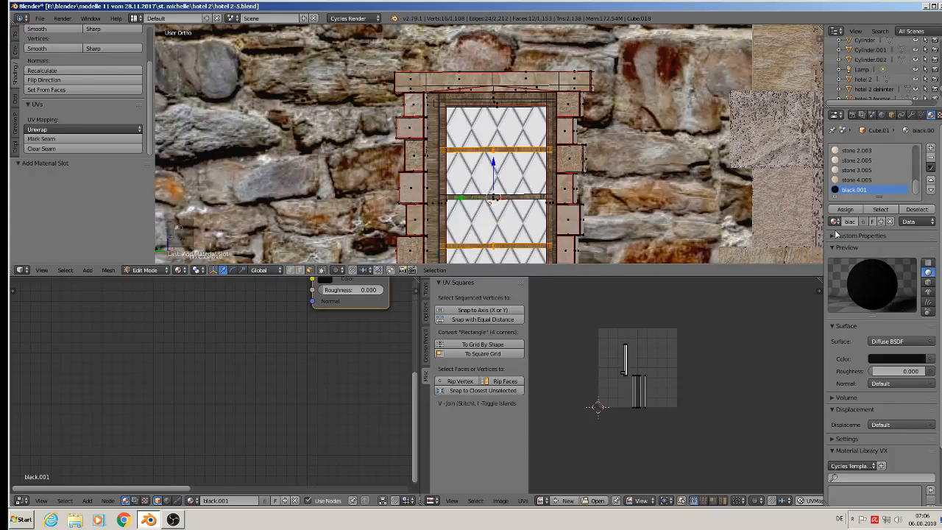
pyautogui.click(842, 209)
pyautogui.press('Tab')
# - Inspect the shingled wall and the other sides of the building for windows that still need work
pyautogui.scroll(-10, 646, 181)
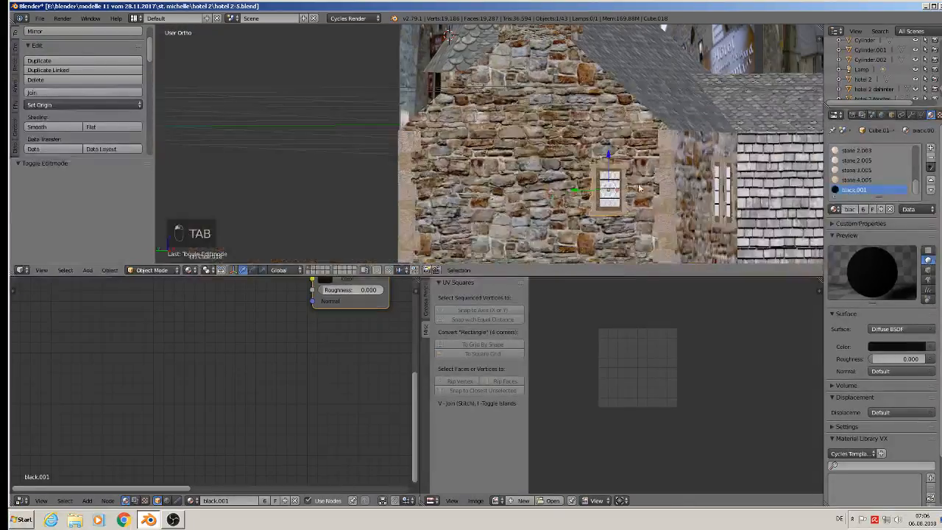
pyautogui.keyDown('shift'); pyautogui.moveTo(659, 114); pyautogui.dragTo(623, 64, button='middle'); pyautogui.keyUp('shift')
pyautogui.moveTo(791, 83); pyautogui.dragTo(529, 87, button='middle')
pyautogui.scroll(4, 535, 105)
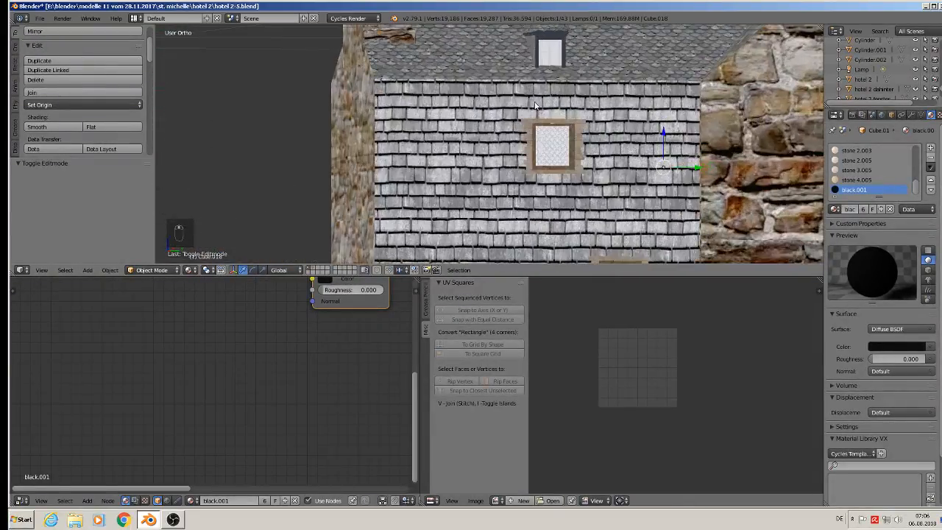
pyautogui.scroll(7, 548, 126)
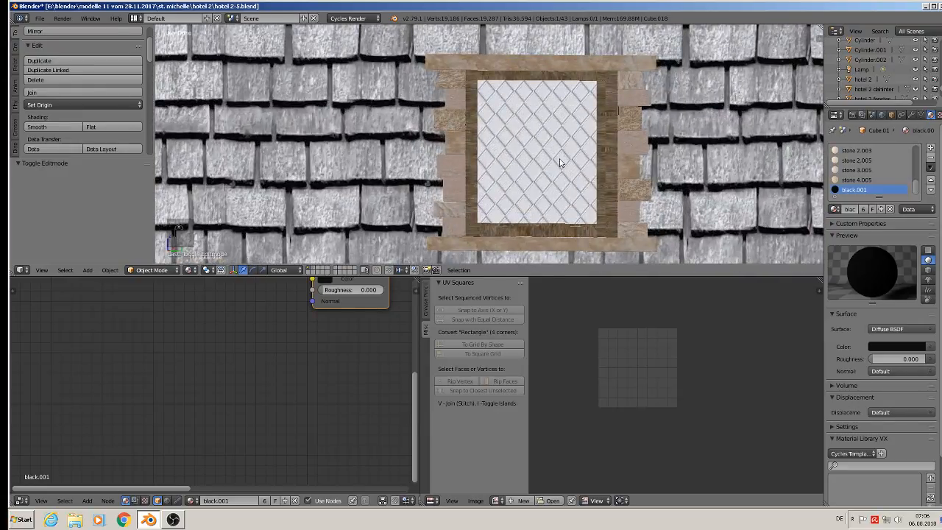
pyautogui.scroll(-8, 560, 161)
pyautogui.keyDown('shift'); pyautogui.moveTo(552, 155); pyautogui.dragTo(158, 84, button='middle'); pyautogui.keyUp('shift')
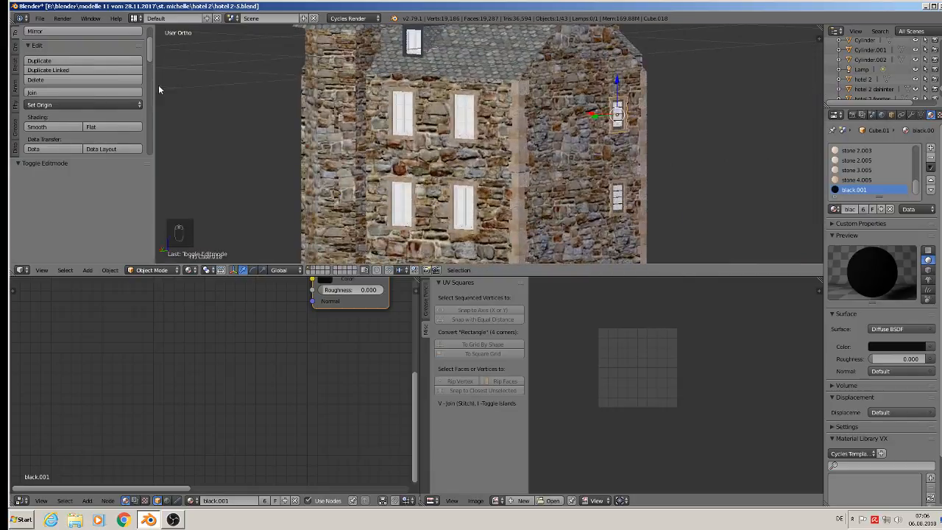
pyautogui.scroll(-2, 568, 154)
pyautogui.moveTo(571, 156); pyautogui.dragTo(319, 73, button='middle')
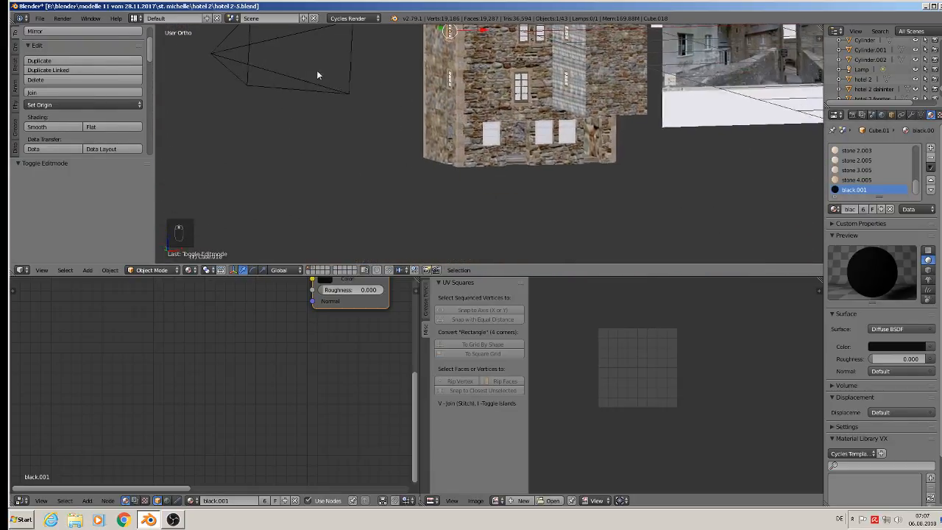
# - Save the hotel 2-5.blend file
pyautogui.click(40, 20)
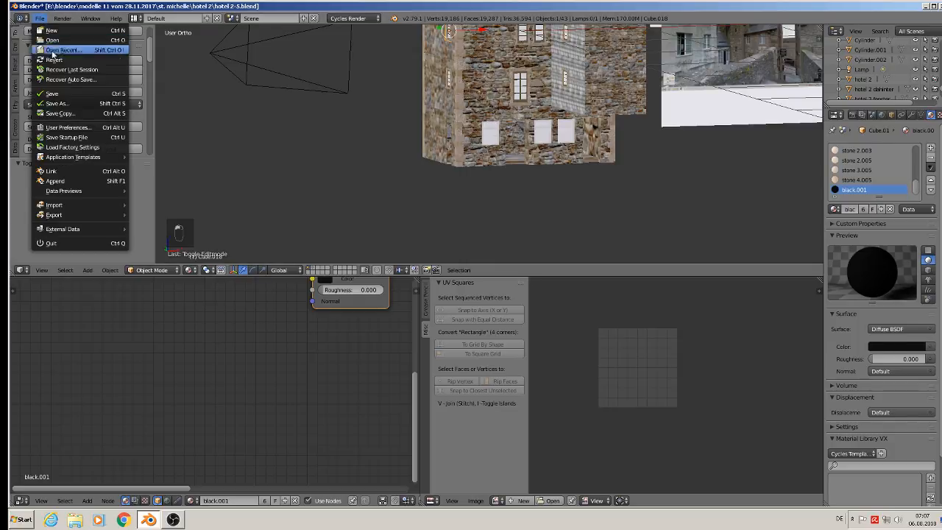
pyautogui.click(44, 94)
# - Duplicate the white ground-floor window beside the doorway and move the copy about 0.196 along X into the door recess
pyautogui.scroll(2, 618, 133)
pyautogui.scroll(1, 477, 105)
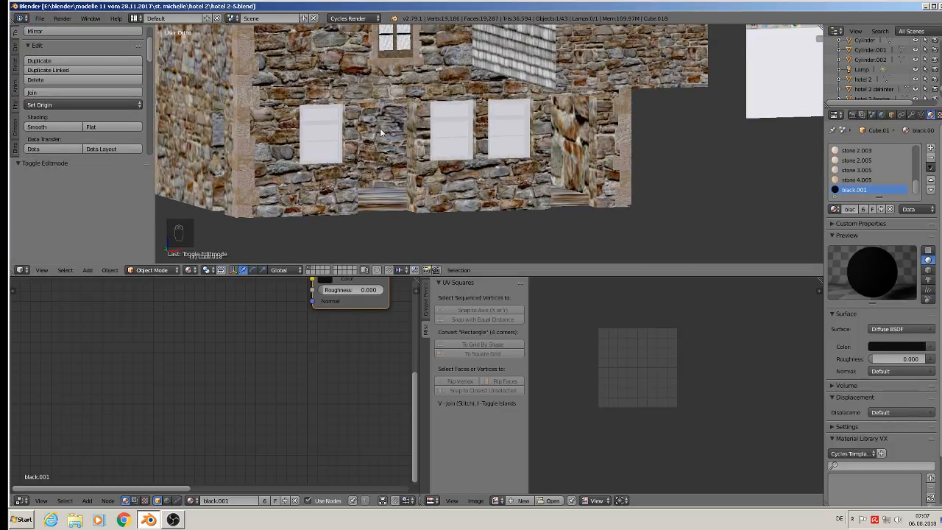
pyautogui.rightClick(326, 128)
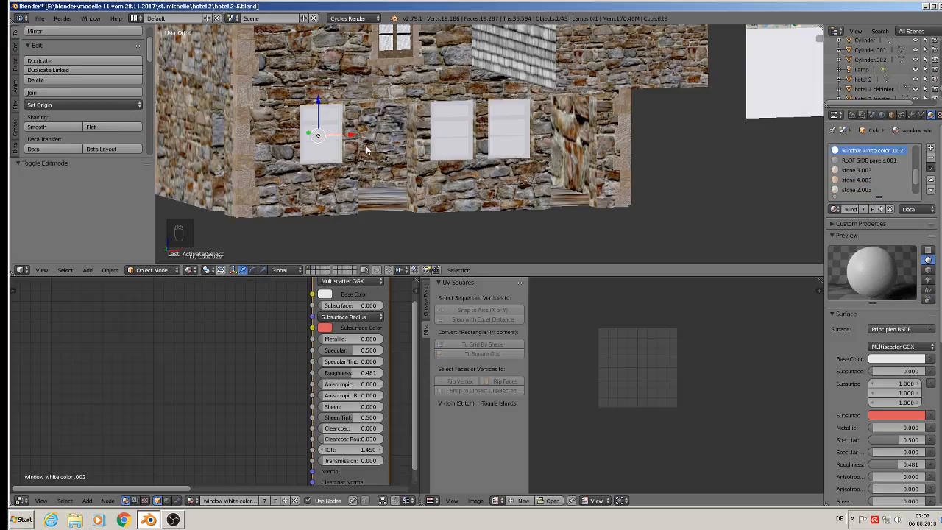
pyautogui.hotkey('shift', 'd')
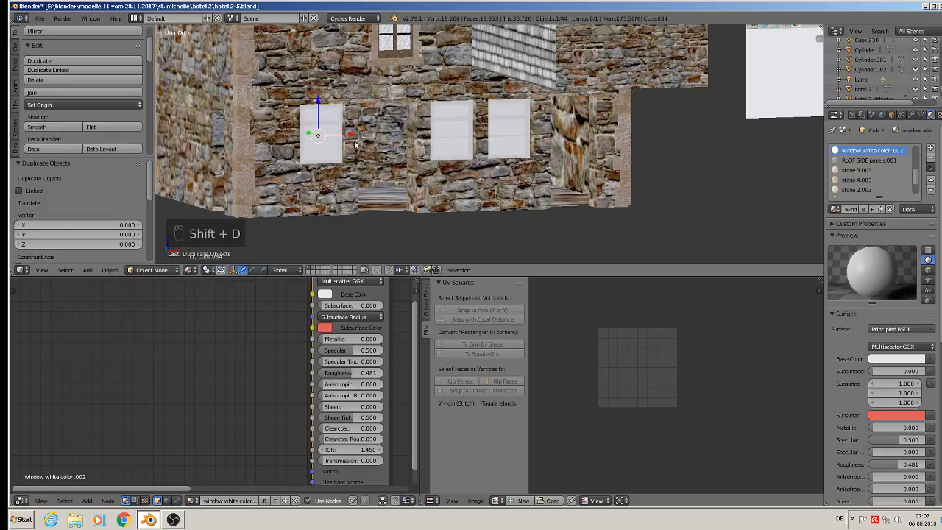
pyautogui.moveTo(350, 135); pyautogui.dragTo(412, 135)
# - Scale the duplicated window up by about 1.4, shift it about 0.008 along X and lower it over the door recess
pyautogui.scroll(5, 412, 134)
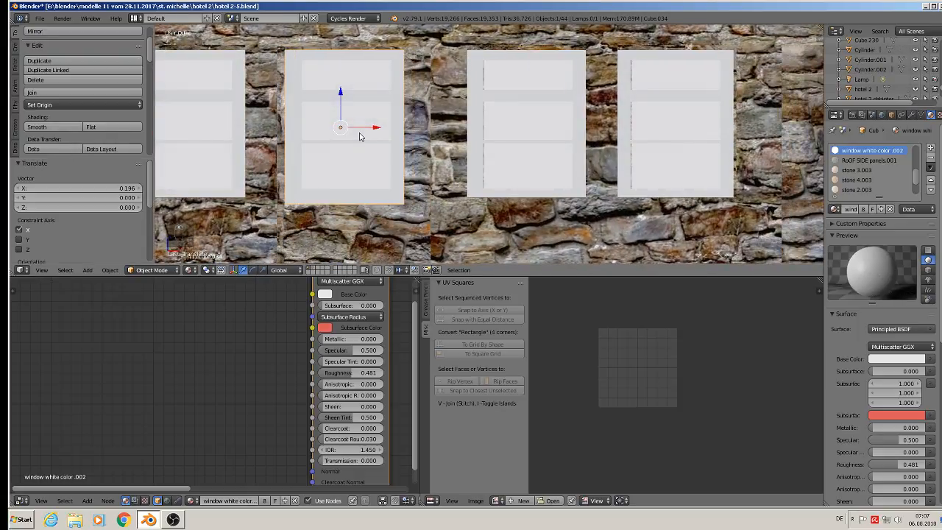
pyautogui.press('s')
pyautogui.click(455, 164)
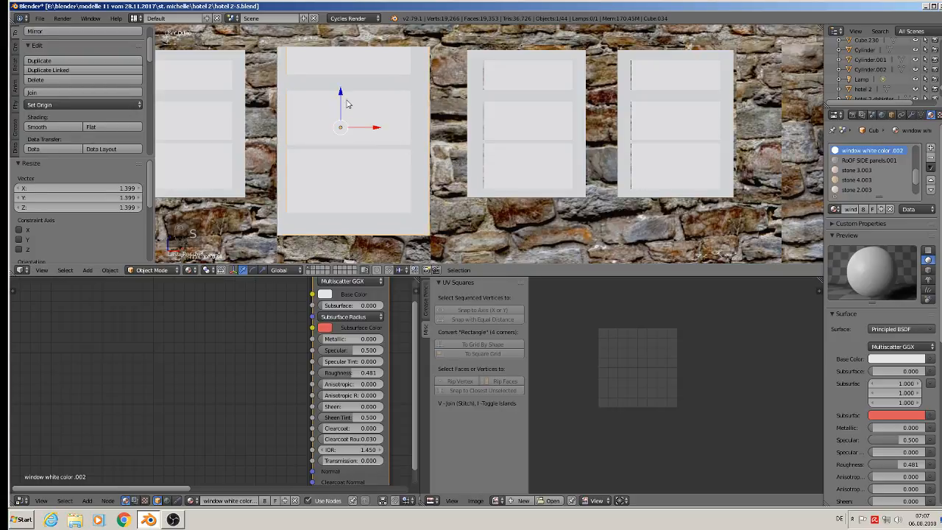
pyautogui.moveTo(343, 91); pyautogui.dragTo(349, 101)
pyautogui.moveTo(371, 136); pyautogui.dragTo(379, 140)
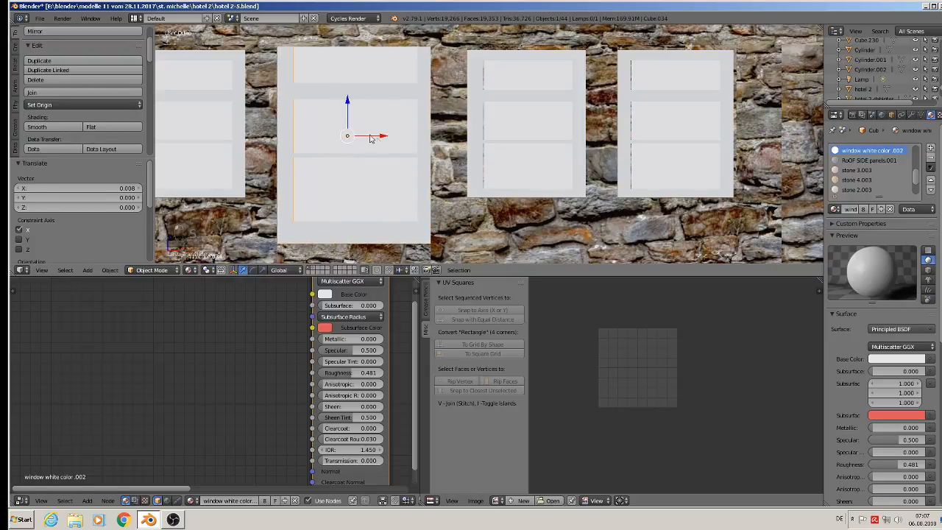
pyautogui.moveTo(347, 100)
pyautogui.mouseDown()
pyautogui.moveTo(349, 137)
pyautogui.moveTo(346, 116)
pyautogui.mouseUp()
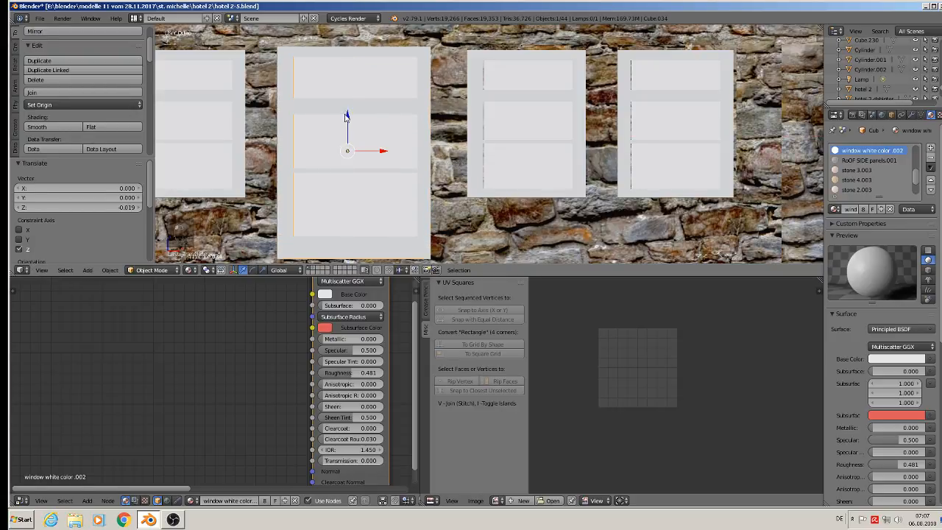
pyautogui.scroll(-3, 379, 139)
pyautogui.keyDown('shift'); pyautogui.moveTo(421, 199); pyautogui.dragTo(489, 187, button='middle'); pyautogui.keyUp('shift')
pyautogui.scroll(1, 482, 189)
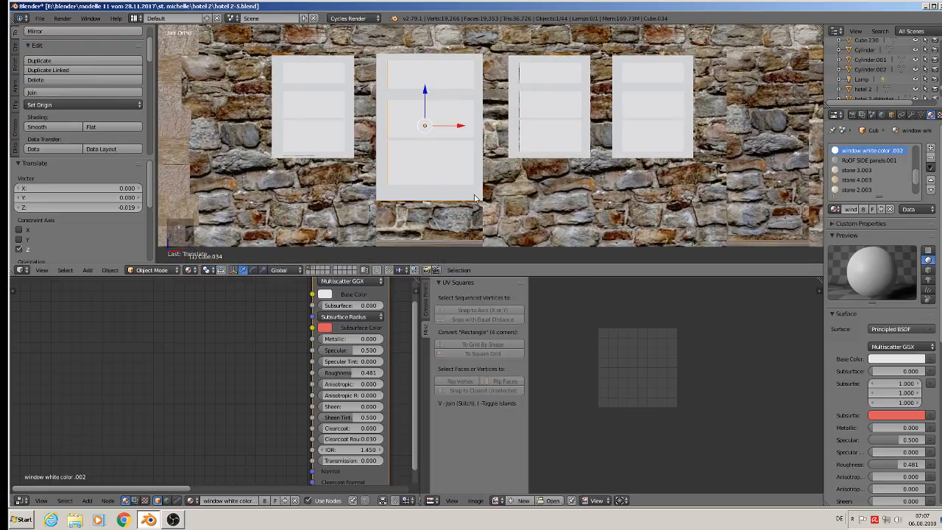
# - Move the bottom frame vertices of the enlarged window down along Z to ground level, lengthening it to fill the door recess
pyautogui.press('Tab')
pyautogui.press('a')
pyautogui.press('a')
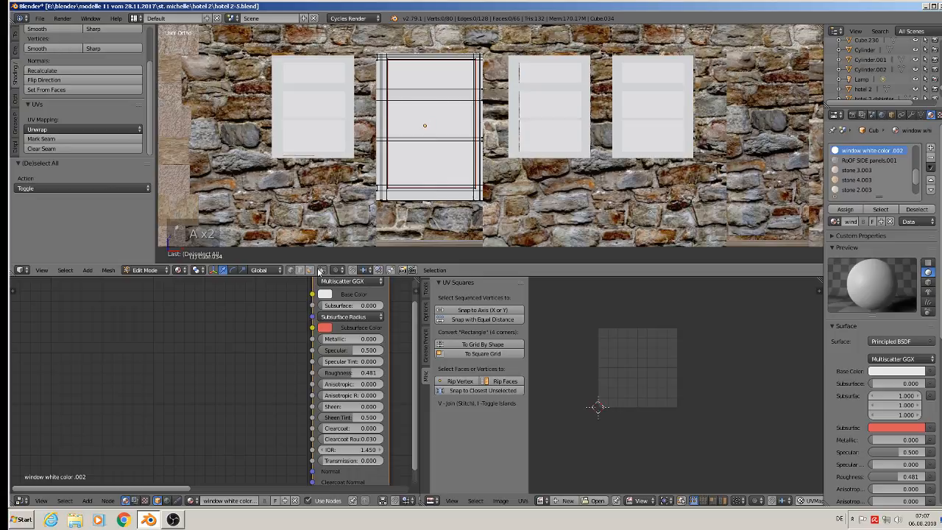
pyautogui.click(322, 270)
pyautogui.scroll(-3, 505, 217)
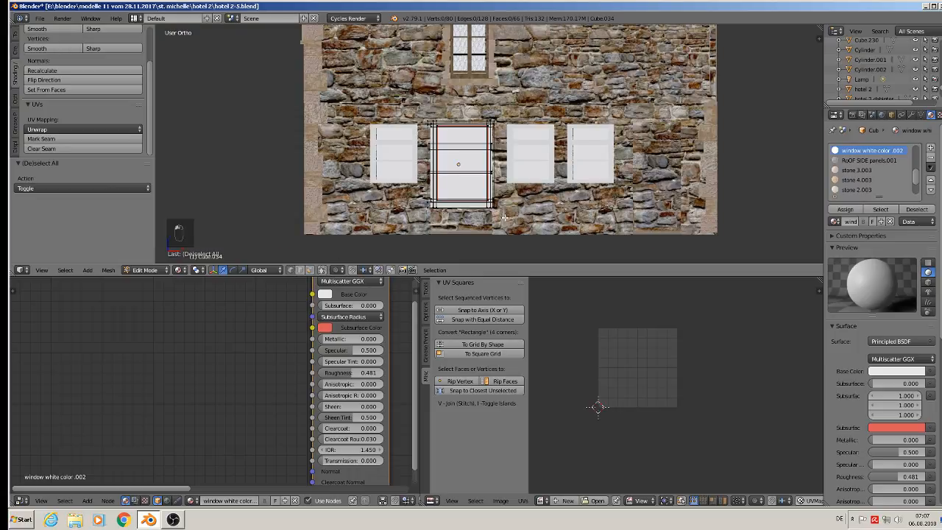
pyautogui.press('b')
pyautogui.moveTo(504, 190); pyautogui.dragTo(425, 212)
pyautogui.press('g')
pyautogui.press('z')
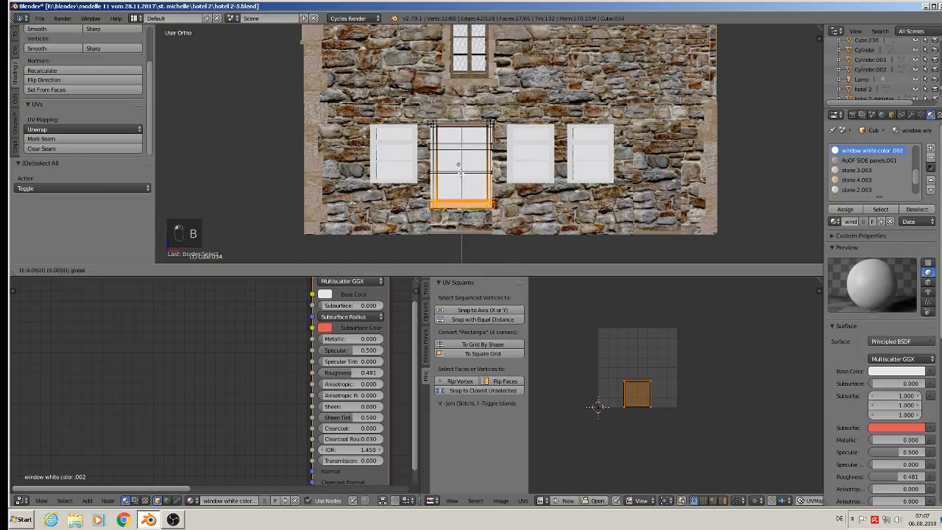
pyautogui.click(463, 203)
pyautogui.press('Tab')
# - Duplicate the door, move the copy about 0.610 along X to the other doorway, narrow it along X and nudge it about -0.006
pyautogui.moveTo(463, 204); pyautogui.dragTo(472, 207, button='middle')
pyautogui.hotkey('shift', 'd')
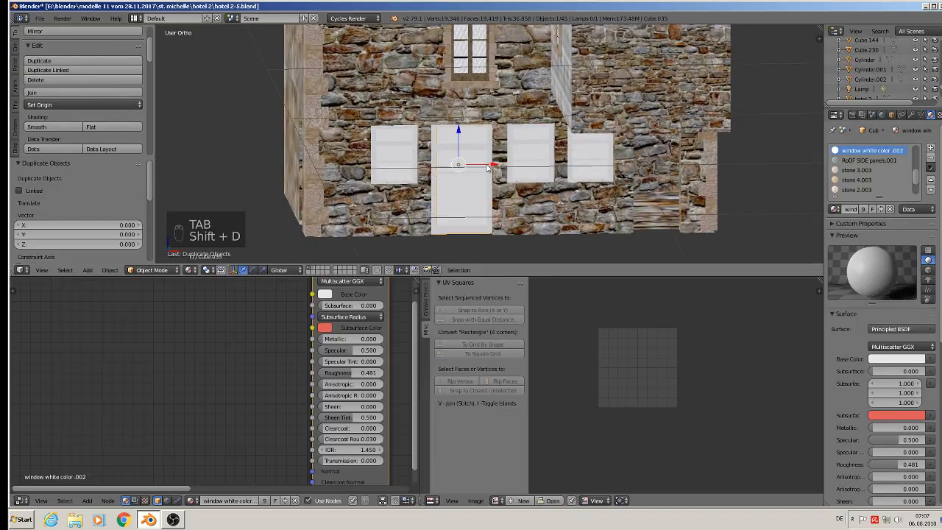
pyautogui.click(685, 189)
pyautogui.press('s')
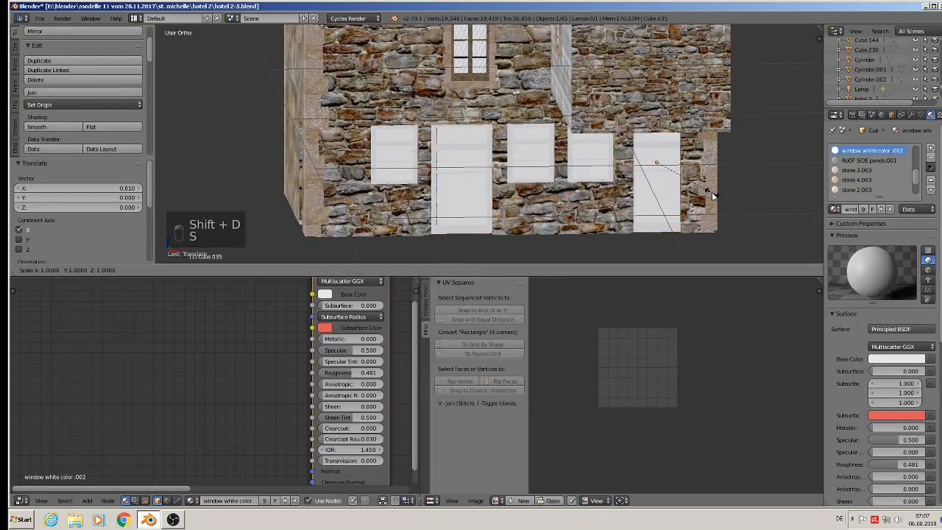
pyautogui.press('x')
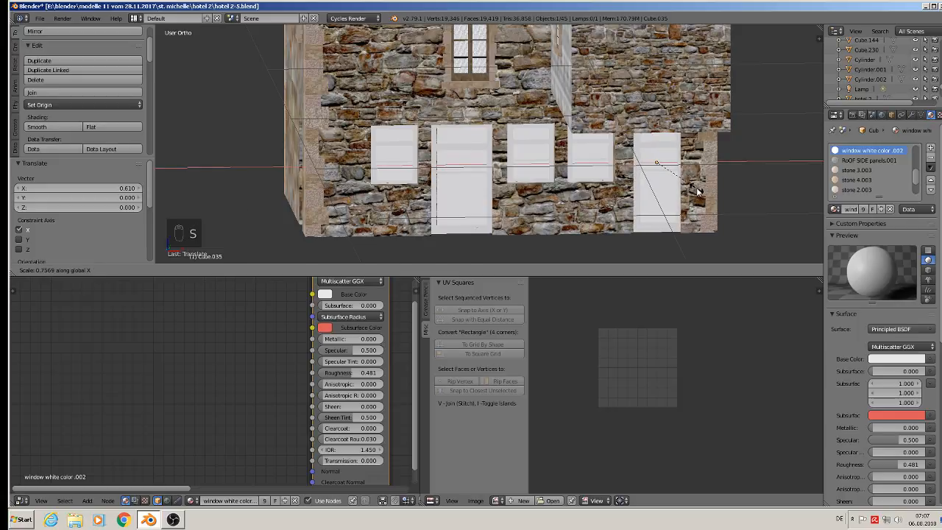
pyautogui.click(694, 188)
pyautogui.moveTo(689, 161); pyautogui.dragTo(691, 164)
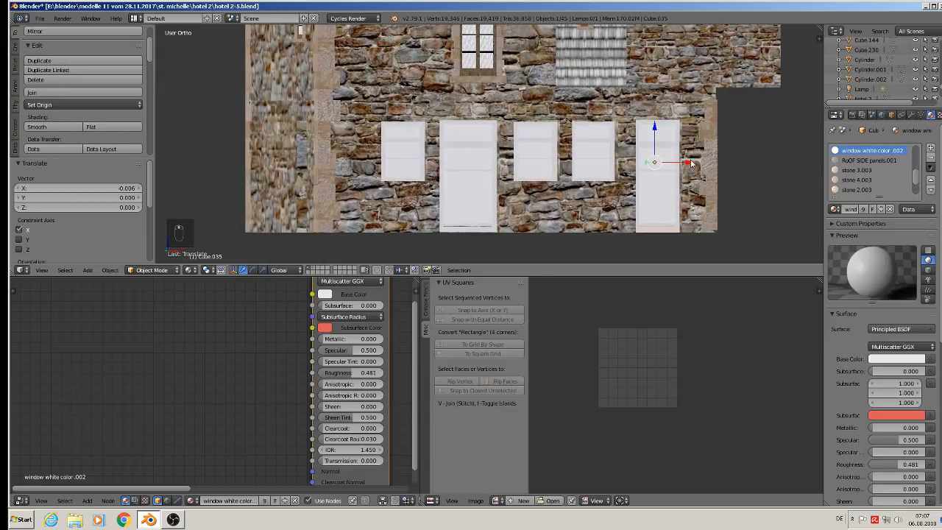
# - Duplicate the narrower door, move the copy about -1.152 along X to the building's corner and about 0.159 along Y
pyautogui.hotkey('shift', 'd')
pyautogui.press('x')
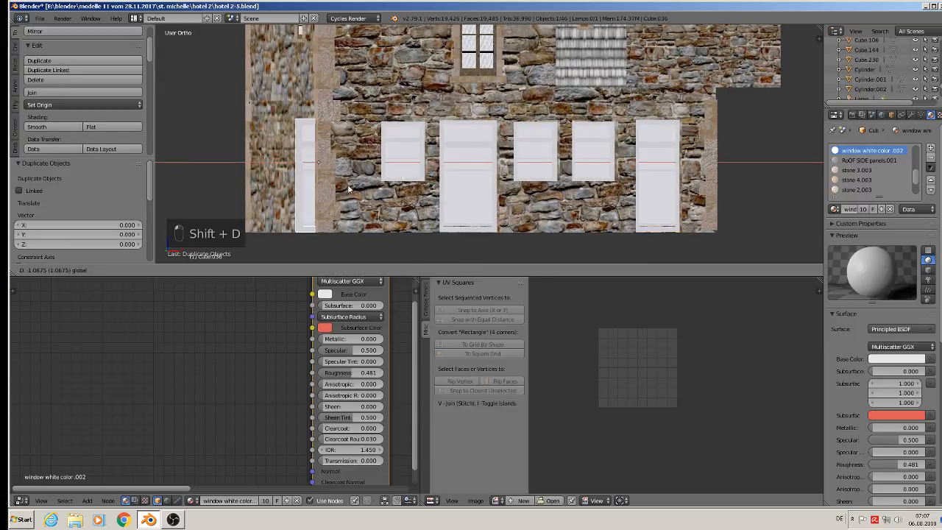
pyautogui.click(325, 184)
pyautogui.moveTo(325, 184); pyautogui.dragTo(414, 218, button='middle')
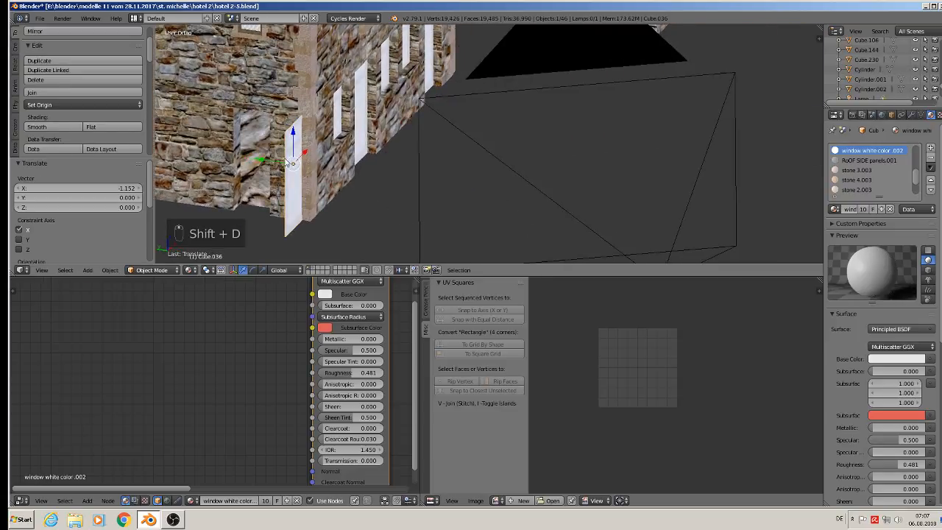
pyautogui.moveTo(265, 156); pyautogui.dragTo(221, 146)
# - Rotate the copied door -90 degrees about Z and move it about 0.092 along X into the side wall's recess
pyautogui.press('r')
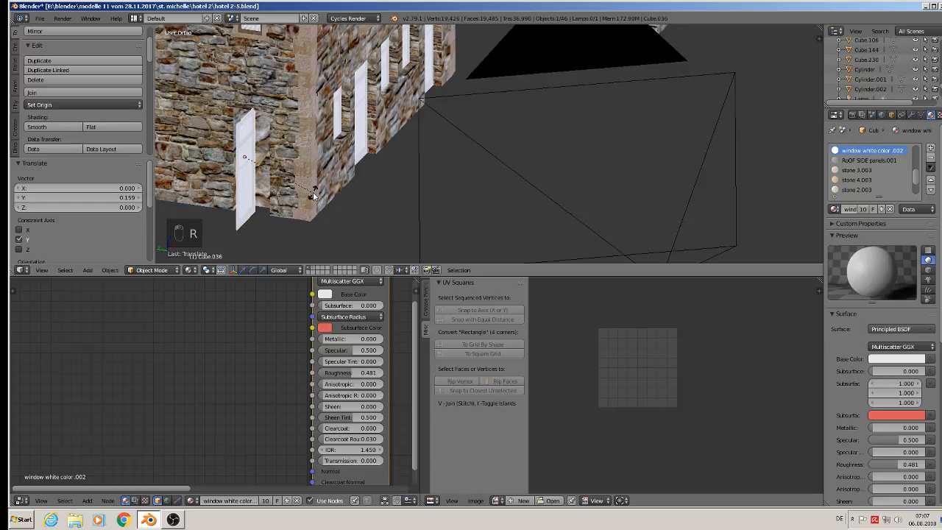
pyautogui.press('z')
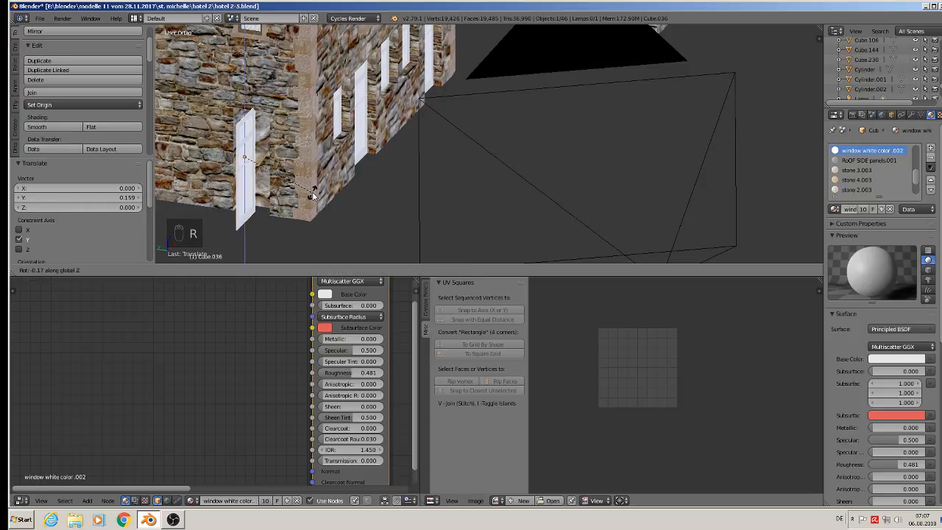
pyautogui.write('-90')
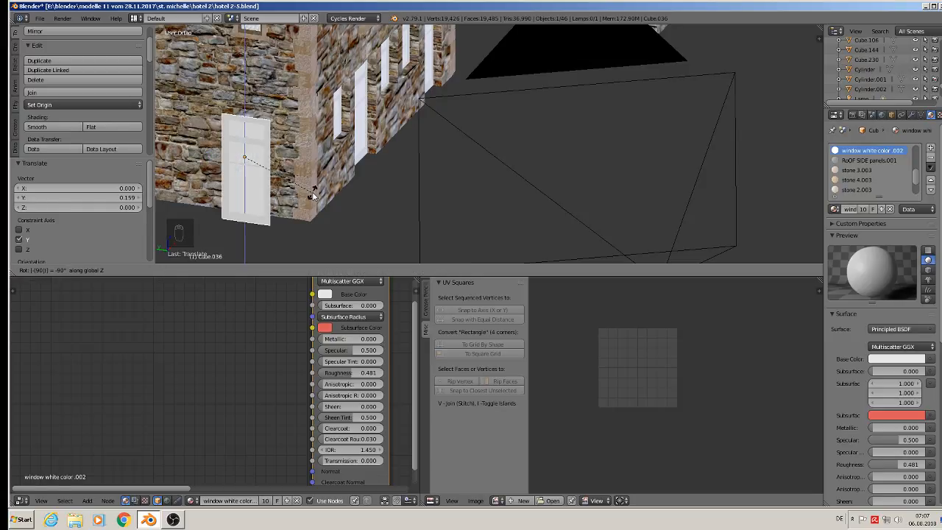
pyautogui.press('Return')
pyautogui.moveTo(259, 145); pyautogui.dragTo(271, 135)
pyautogui.moveTo(271, 135); pyautogui.dragTo(308, 134, button='middle')
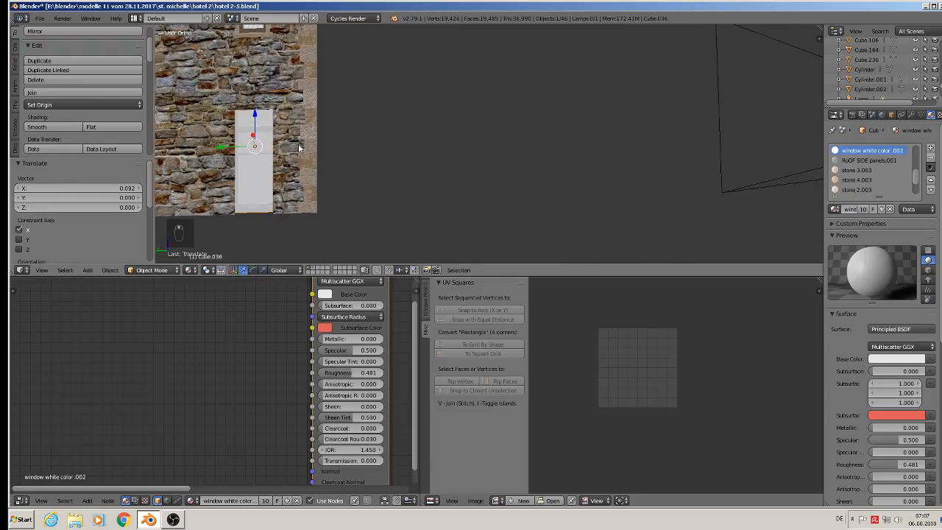
# - Scale the side-wall door to about 0.844 along Y and shift it about 0.008 along Y to fit the recess
pyautogui.press('s')
pyautogui.press('y')
pyautogui.click(271, 148)
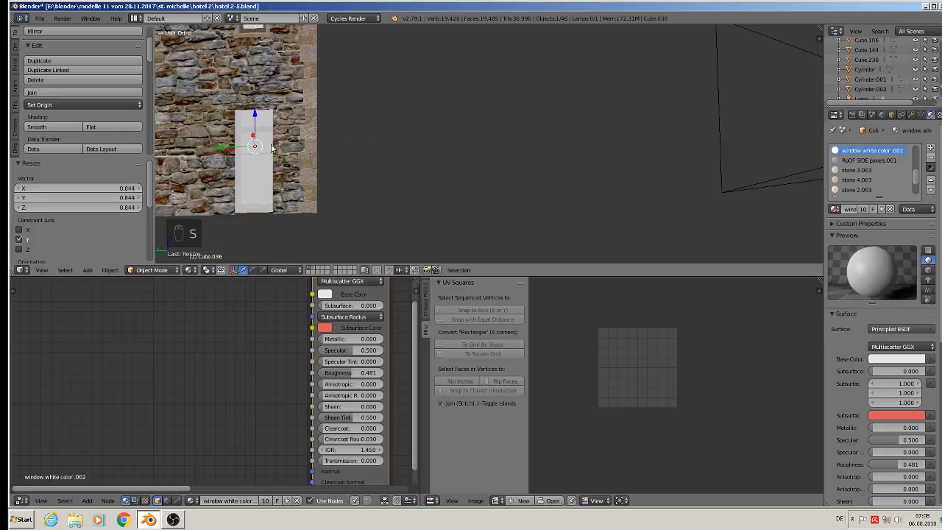
pyautogui.press('g')
pyautogui.press('y')
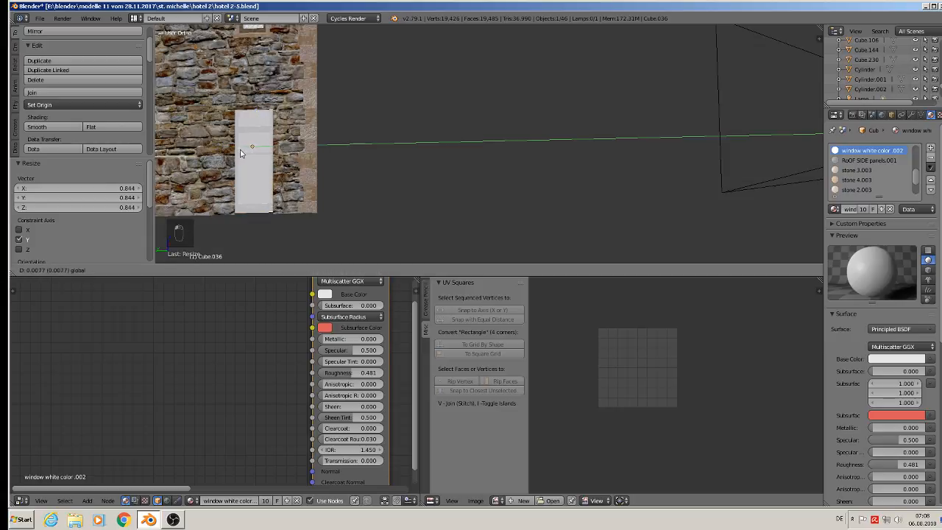
pyautogui.click(240, 153)
pyautogui.moveTo(246, 153); pyautogui.dragTo(220, 124, button='middle')
pyautogui.scroll(-1, 258, 126)
# - Deselect everything and save the hotel 2-5.blend file
pyautogui.press('a')
pyautogui.moveTo(285, 124); pyautogui.dragTo(243, 133, button='middle')
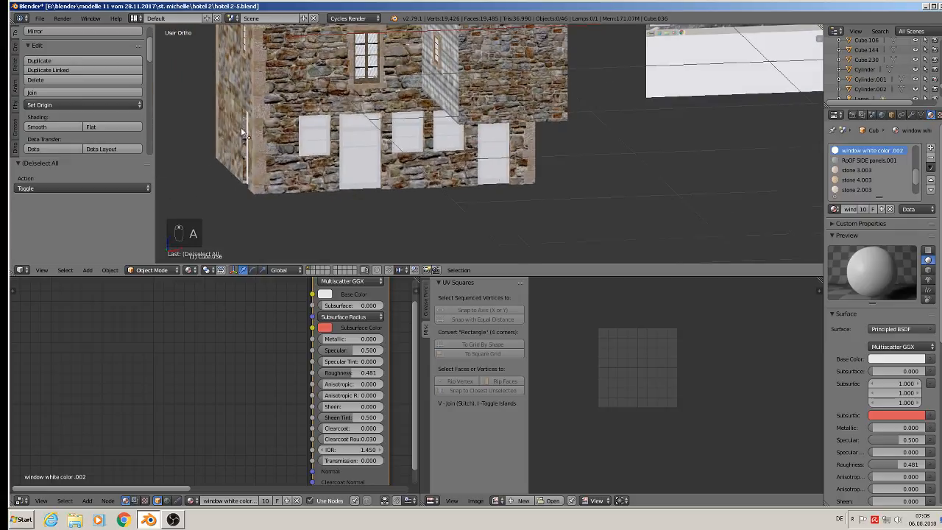
pyautogui.moveTo(383, 139); pyautogui.dragTo(435, 176, button='middle')
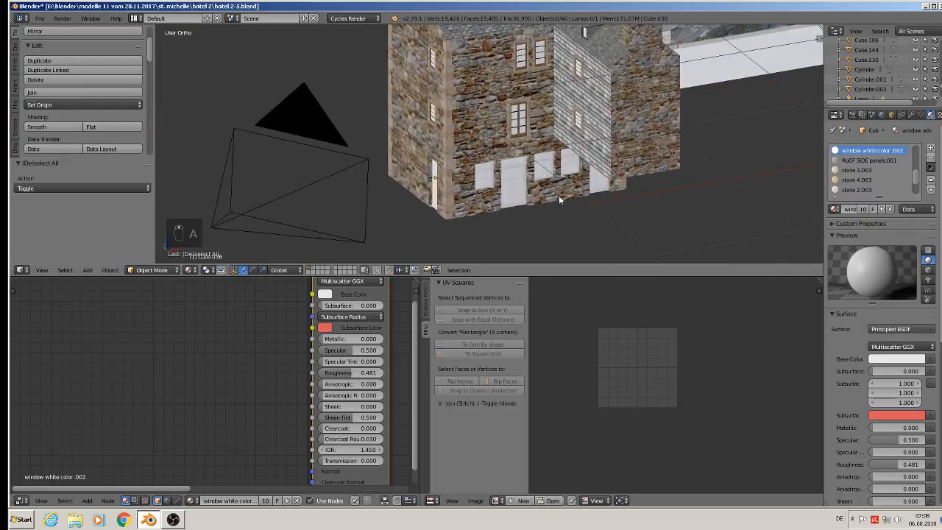
pyautogui.click(42, 18)
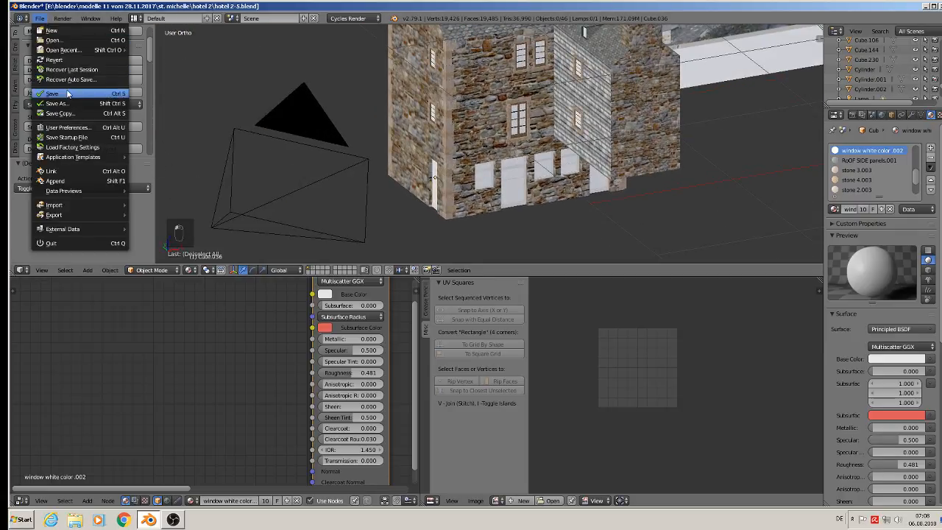
# - Examine the street reference photos behind the hotel for the look of the shopfronts, then the ground-floor windows and doors
pyautogui.moveTo(586, 120); pyautogui.dragTo(425, 205, button='middle')
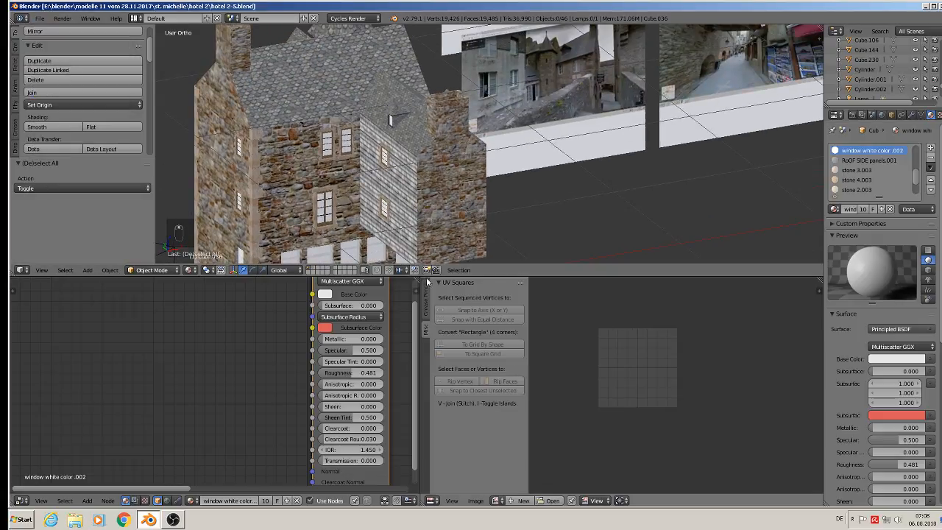
pyautogui.keyDown('shift'); pyautogui.moveTo(610, 151); pyautogui.dragTo(372, 231, button='middle'); pyautogui.keyUp('shift')
pyautogui.scroll(6, 723, 148)
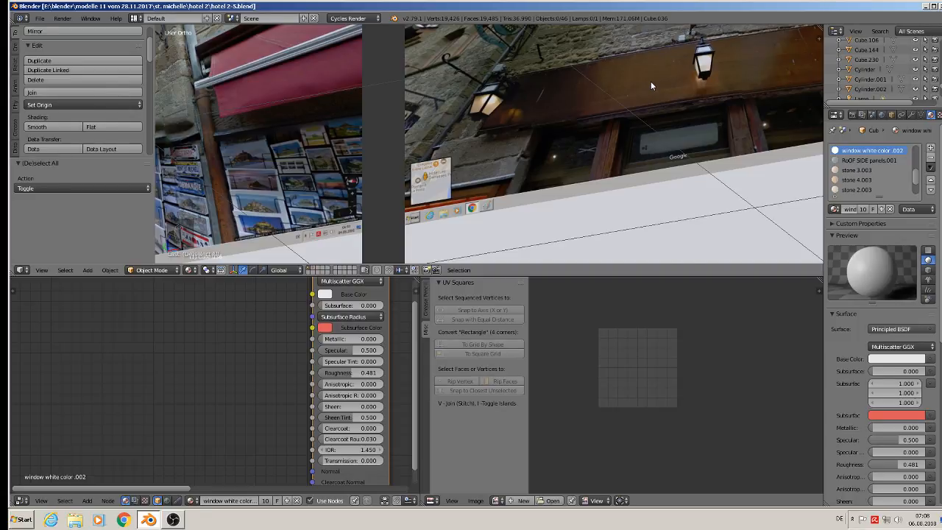
pyautogui.scroll(-6, 651, 86)
pyautogui.scroll(2, 410, 125)
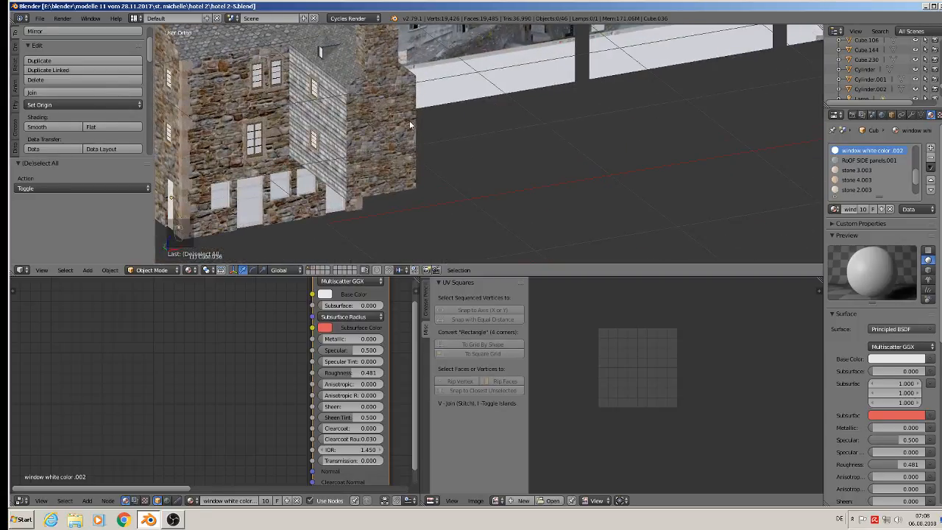
pyautogui.scroll(5, 199, 213)
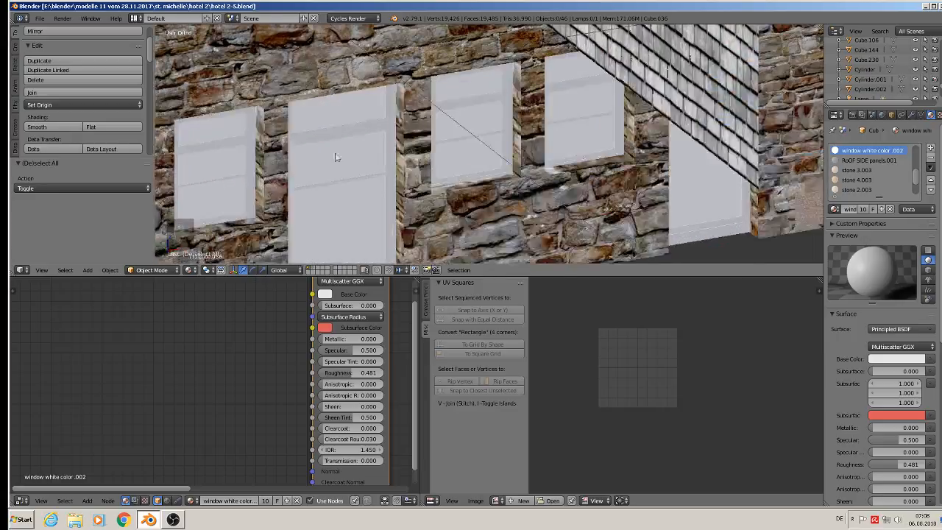
# - Select the faces of the large front door that use the window white color .002 material
pyautogui.rightClick(341, 131)
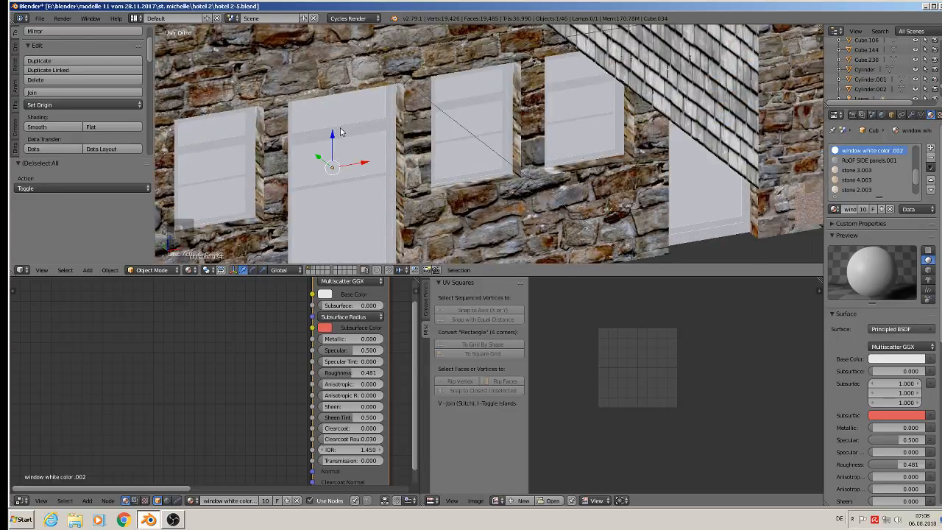
pyautogui.press('Tab')
pyautogui.press('a')
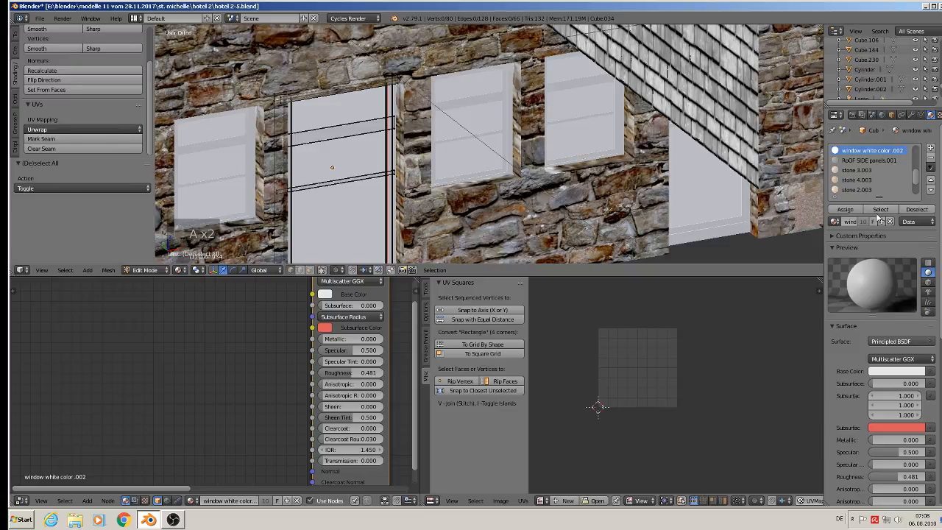
pyautogui.click(881, 211)
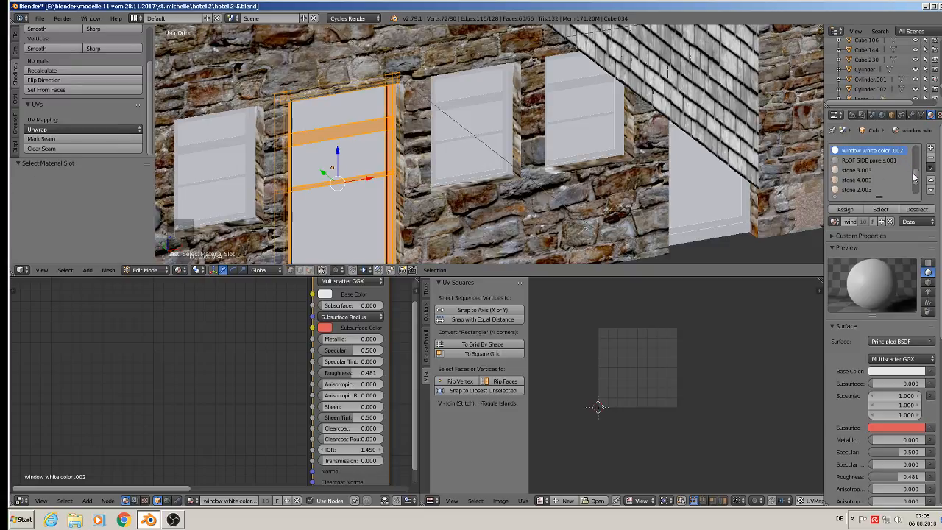
pyautogui.scroll(5, 915, 177)
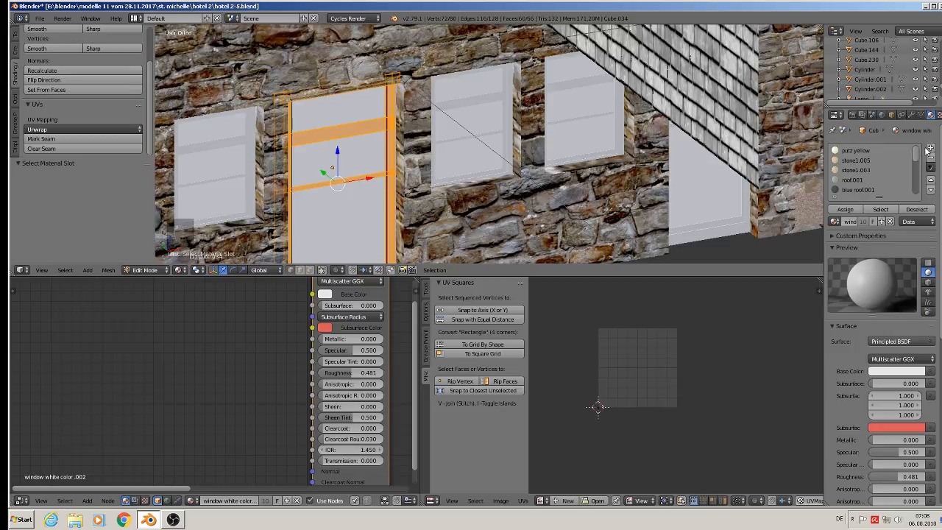
pyautogui.scroll(-5, 926, 158)
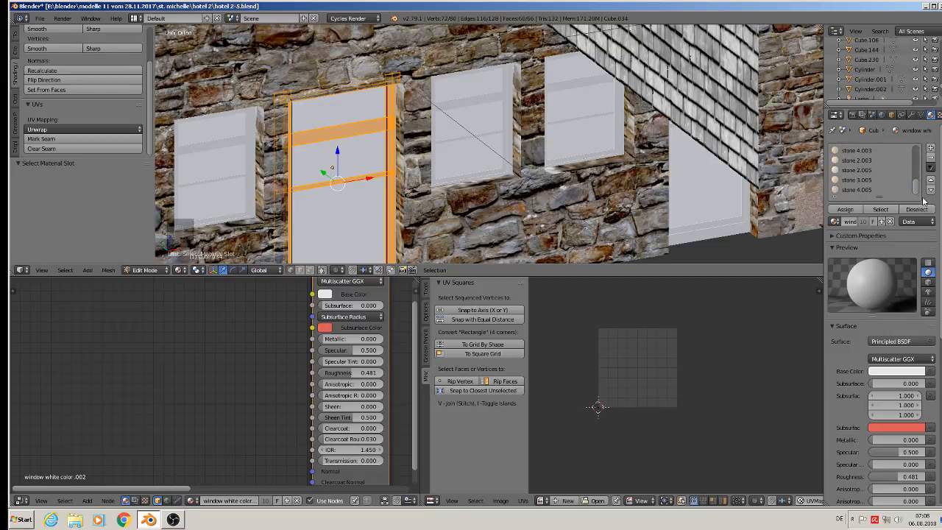
# - Change the frame material's base color to dark red, set Metallic to 1 and deselect everything in Object Mode
pyautogui.keyDown('shift'); pyautogui.moveTo(324, 153); pyautogui.dragTo(415, 92, button='middle'); pyautogui.keyUp('shift')
pyautogui.scroll(2, 435, 106)
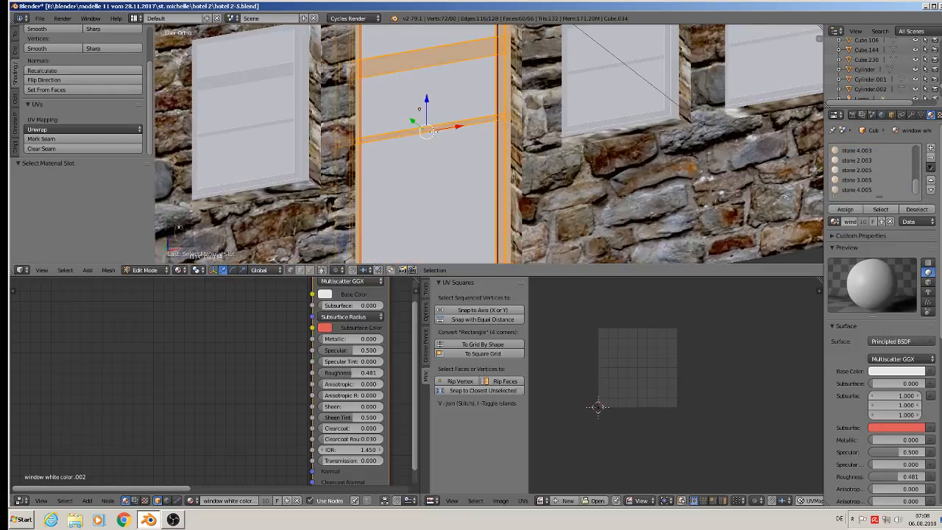
pyautogui.click(913, 372)
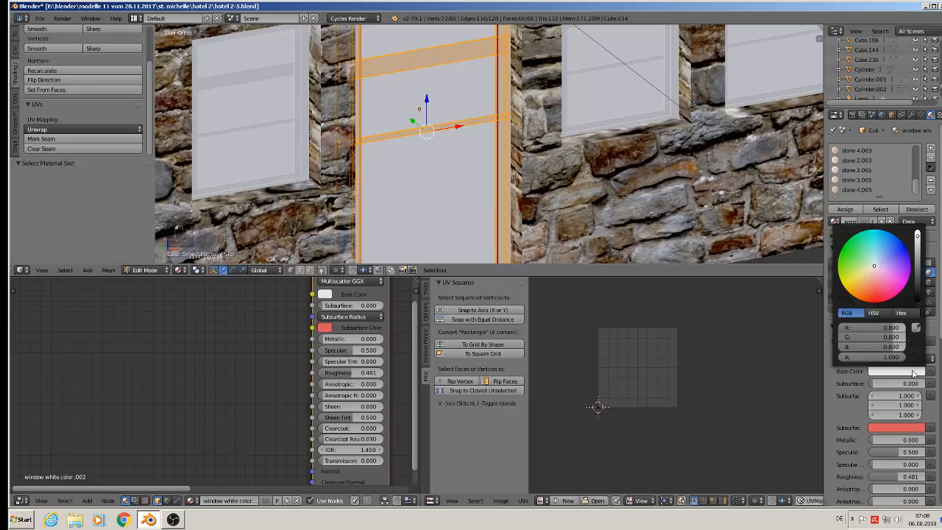
pyautogui.click(876, 297)
pyautogui.click(921, 285)
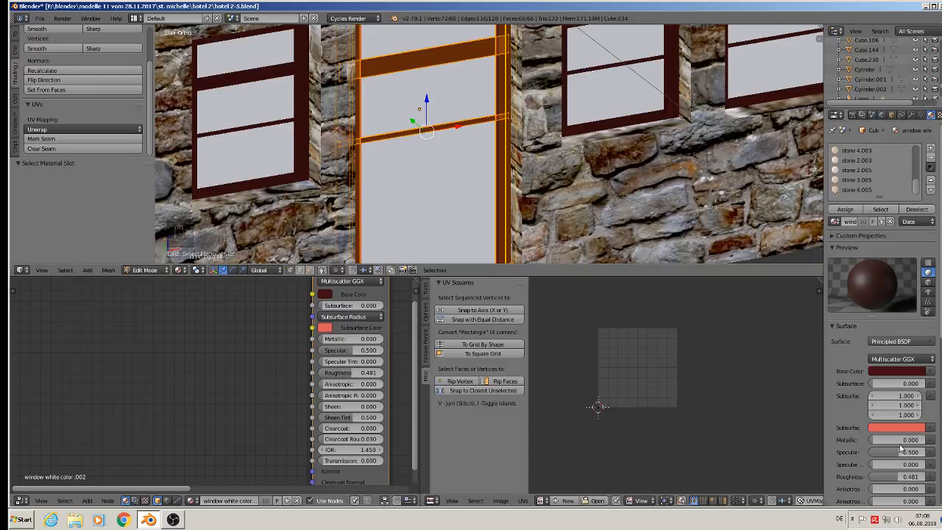
pyautogui.click(897, 439)
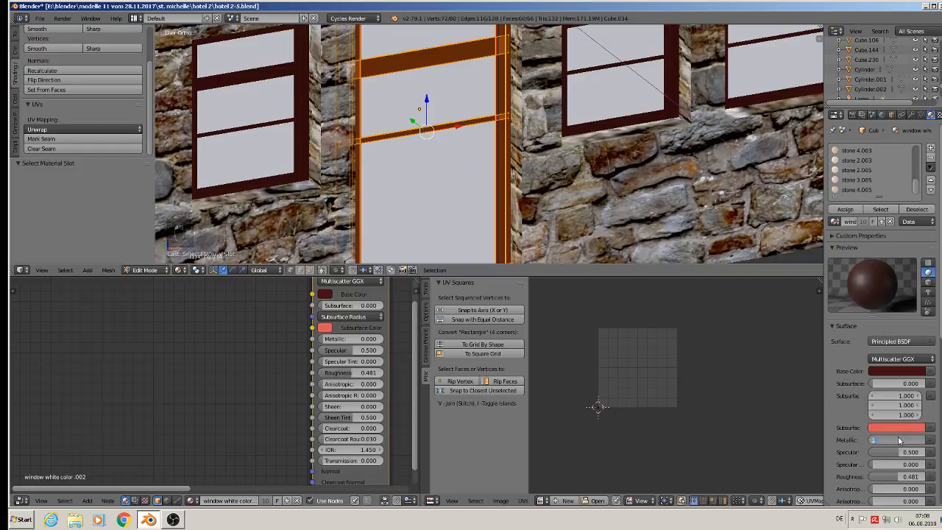
pyautogui.press('Return')
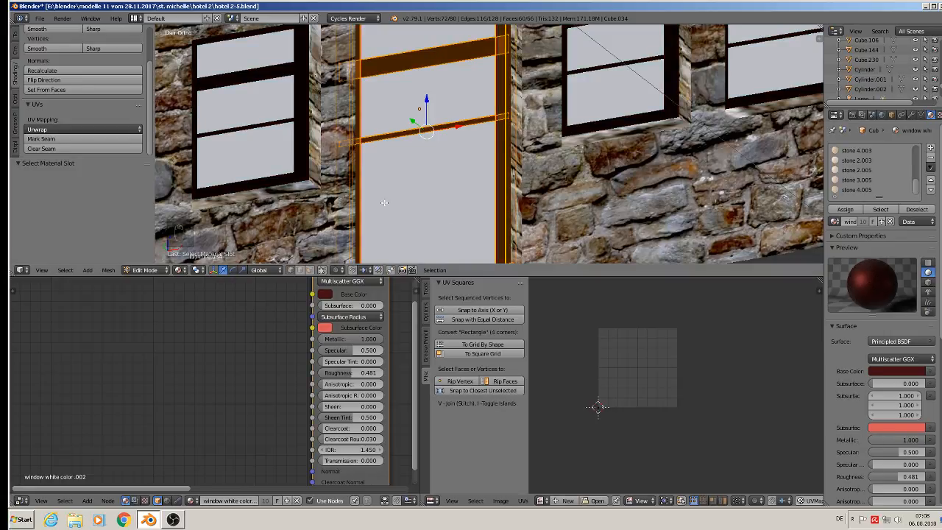
pyautogui.press('Tab')
pyautogui.press('a')
pyautogui.press('a')
# - Inspect the recolored ground-floor window and door frames from the front and side of the hotel
pyautogui.scroll(-7, 501, 150)
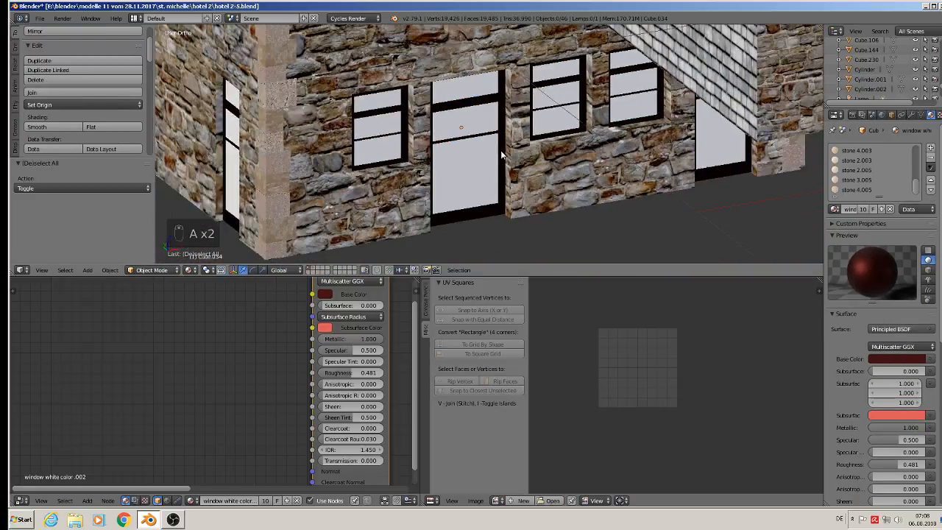
pyautogui.moveTo(501, 151); pyautogui.dragTo(480, 148, button='middle')
pyautogui.scroll(-3, 479, 150)
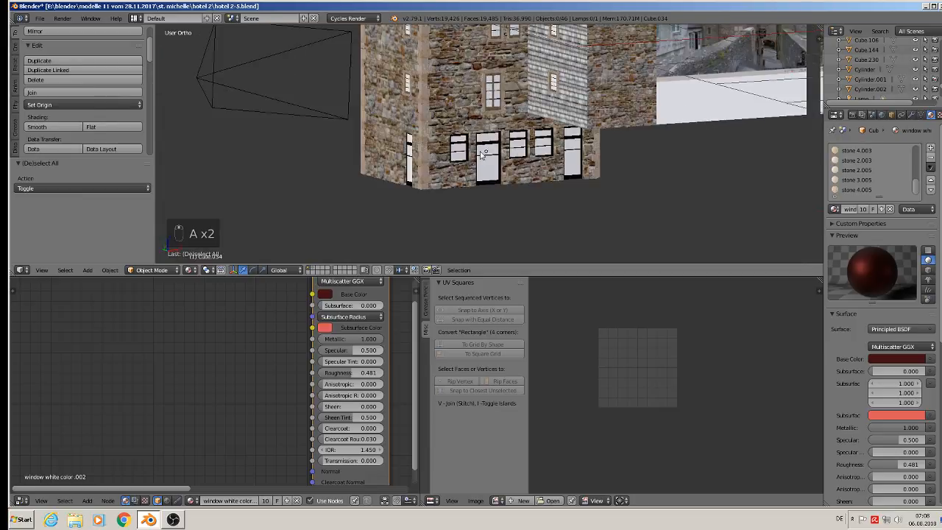
pyautogui.moveTo(417, 136); pyautogui.dragTo(366, 194, button='middle')
pyautogui.scroll(1, 376, 197)
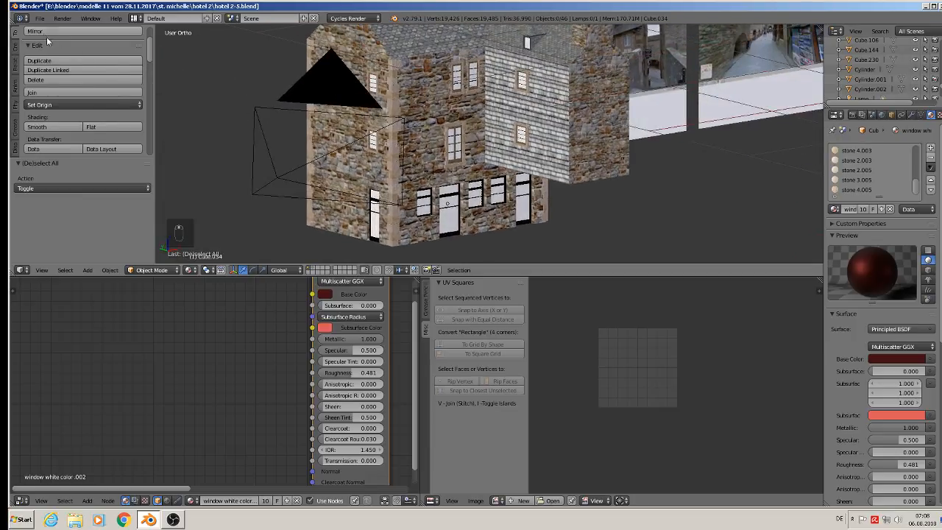
# - Save the current hotel file, then save a new version of it named hotel 2-6.blend
pyautogui.click(39, 17)
pyautogui.click(50, 94)
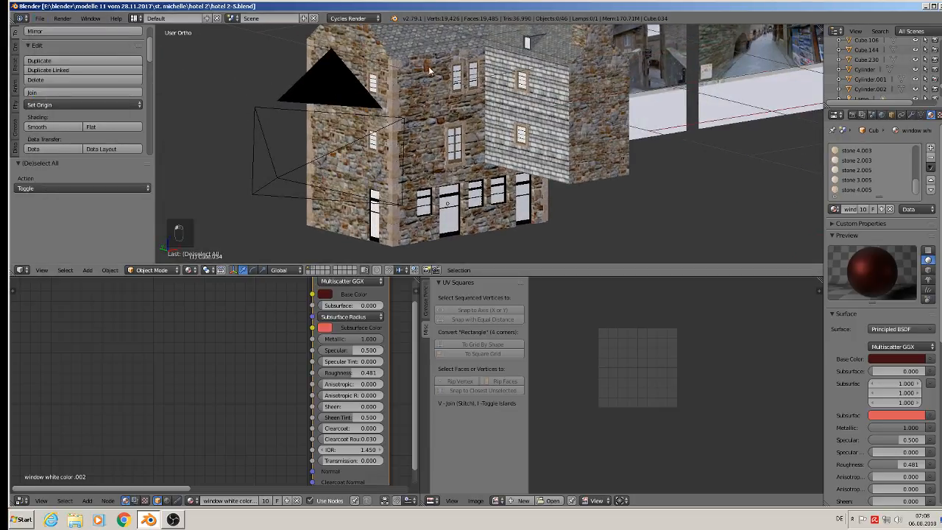
pyautogui.scroll(3, 582, 110)
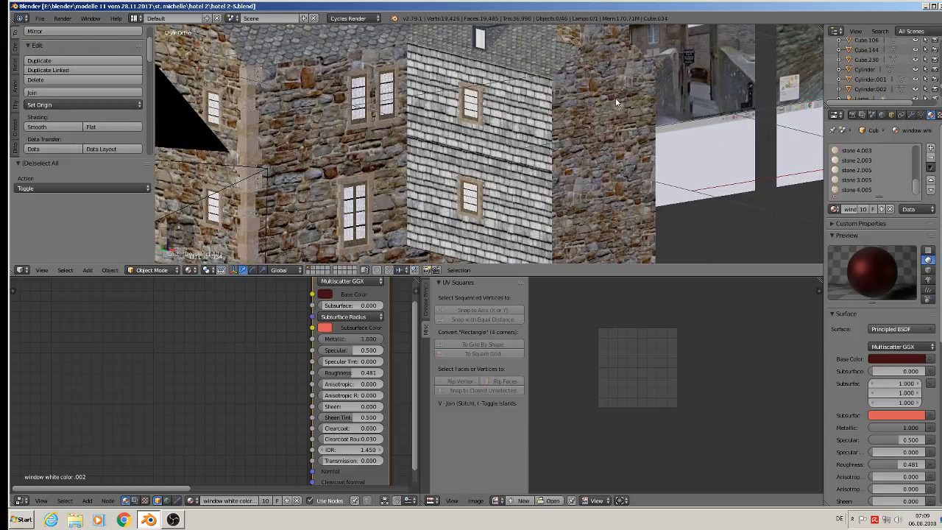
pyautogui.scroll(-4, 613, 102)
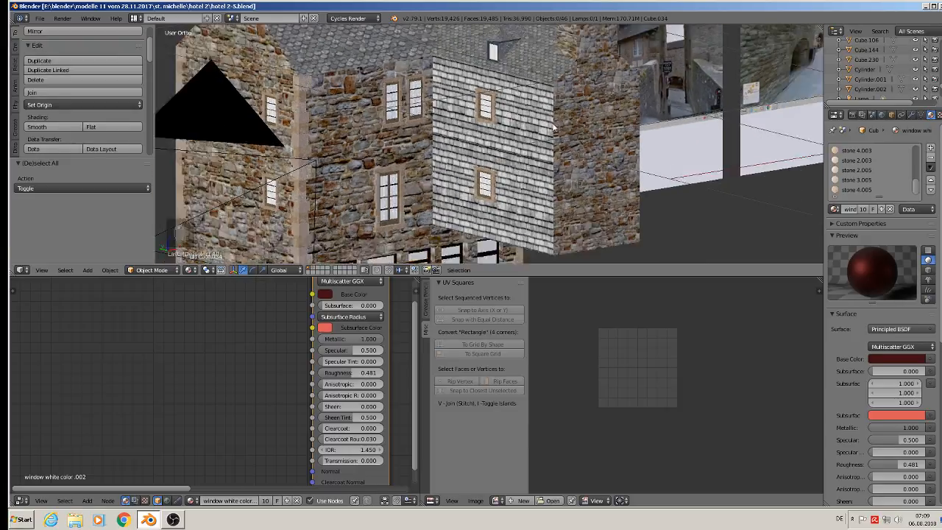
pyautogui.click(39, 18)
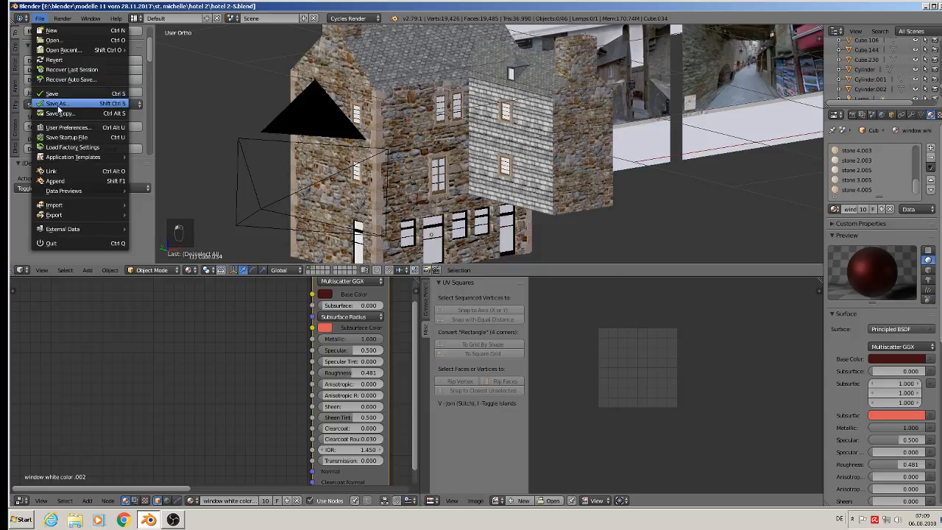
pyautogui.click(59, 104)
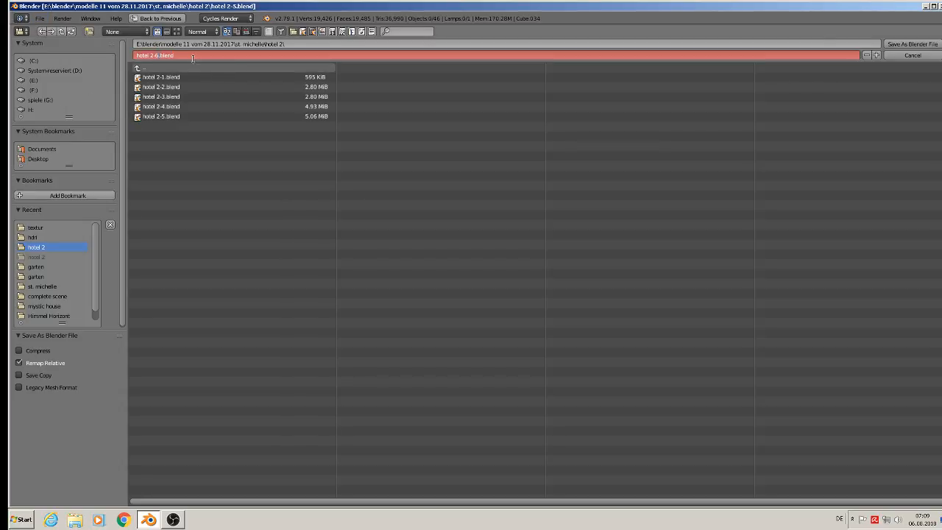
pyautogui.press('Return')
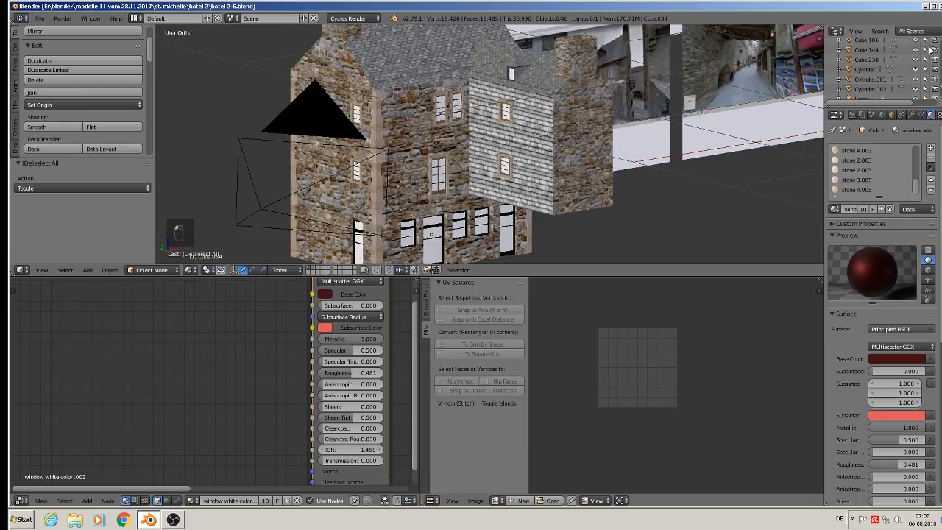
# - Import the old wooden single door image TexturesCom_DoorsWoodSingleOld0207_M from the textur folder as an image plane
pyautogui.scroll(4, 568, 109)
pyautogui.moveTo(511, 109); pyautogui.dragTo(451, 146, button='middle')
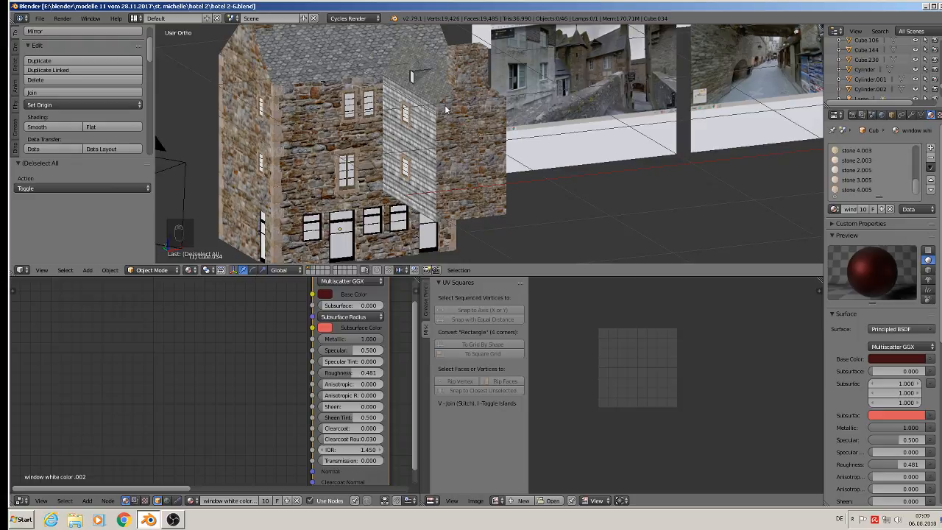
pyautogui.click(87, 270)
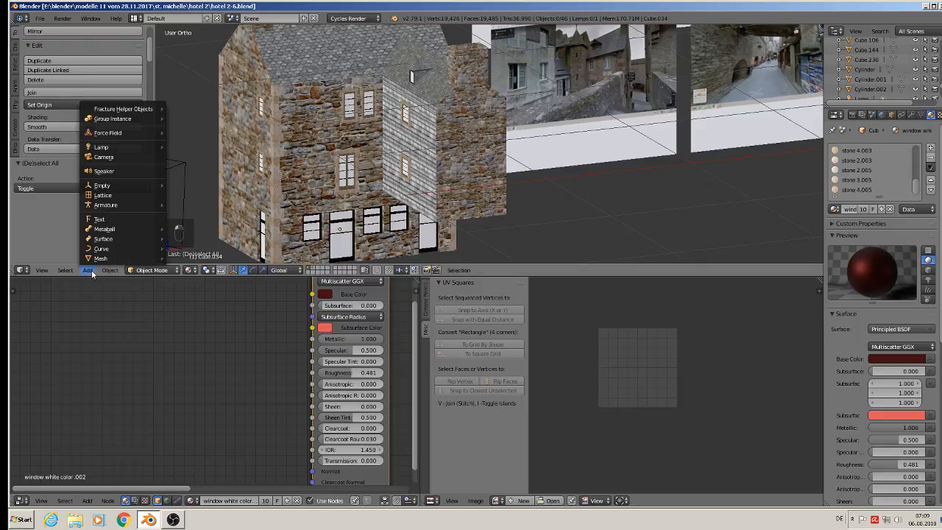
pyautogui.moveTo(102, 260)
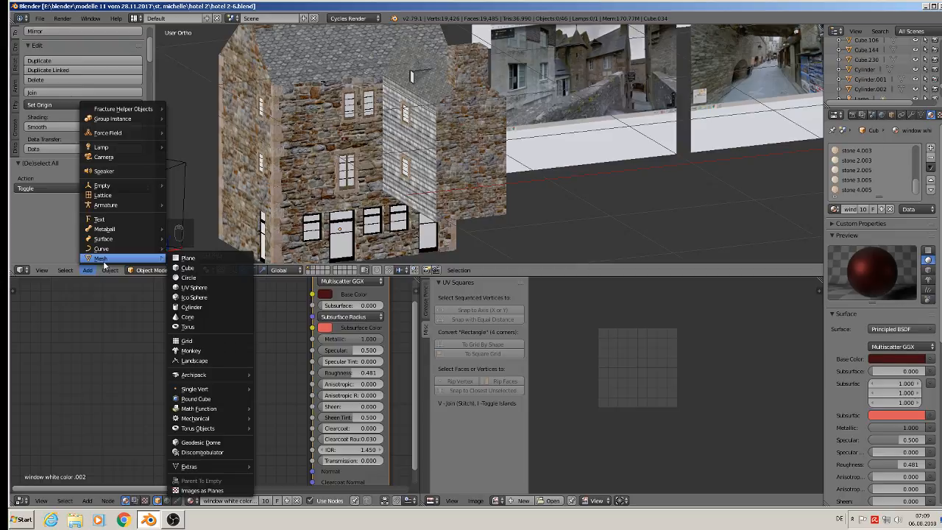
pyautogui.click(193, 490)
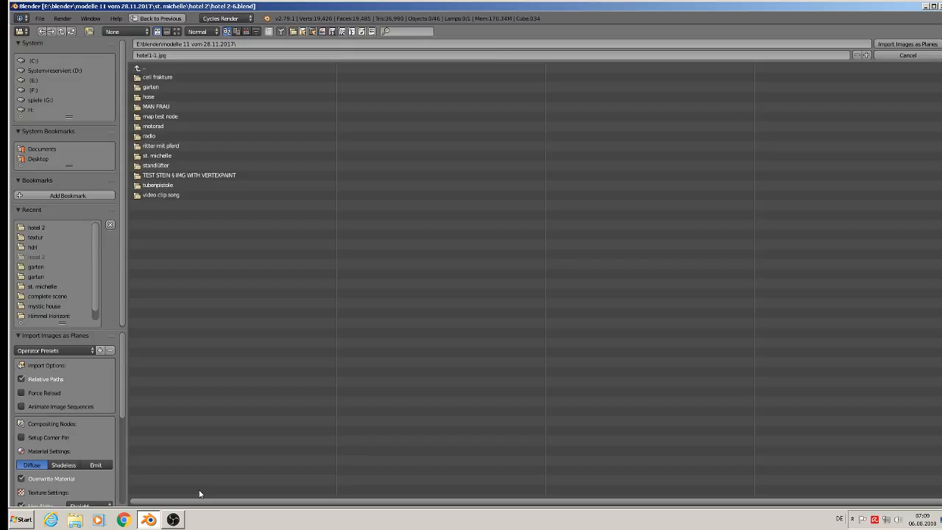
pyautogui.click(35, 237)
pyautogui.click(177, 30)
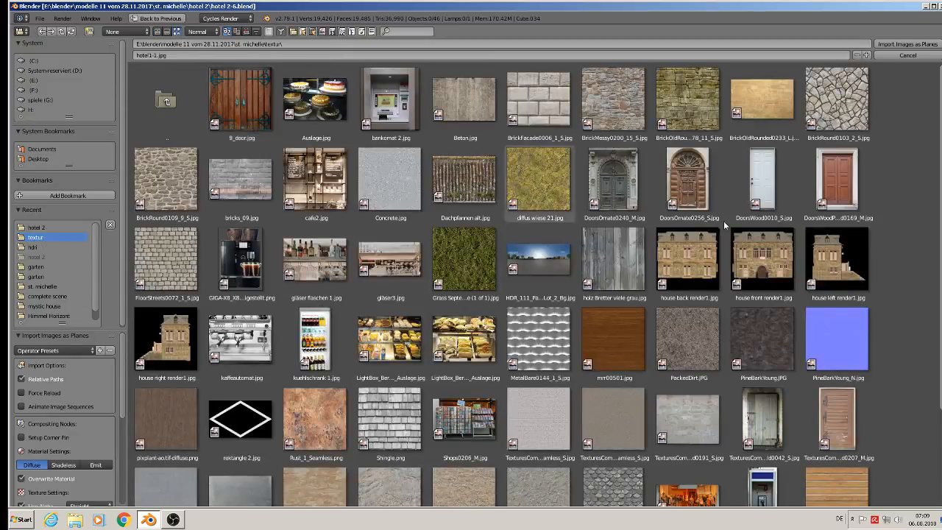
pyautogui.doubleClick(840, 434)
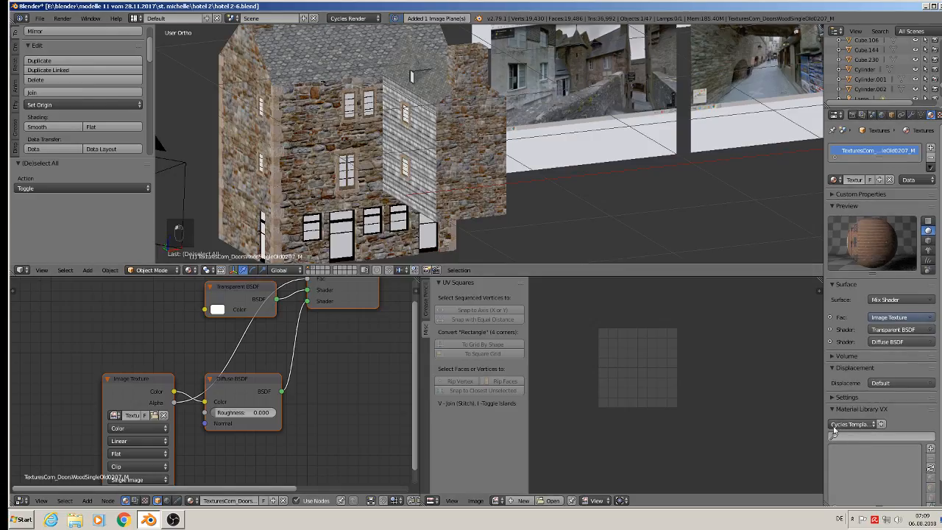
# - Move the door plane about -1.775 along Y, out in front of the reference photos
pyautogui.scroll(-5, 353, 178)
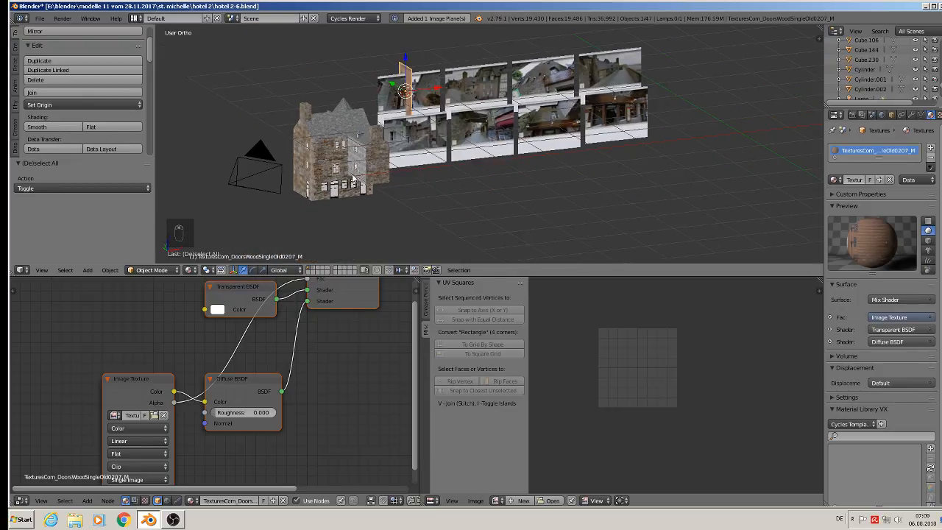
pyautogui.scroll(4, 419, 97)
pyautogui.moveTo(392, 99); pyautogui.dragTo(543, 229)
pyautogui.click(544, 230)
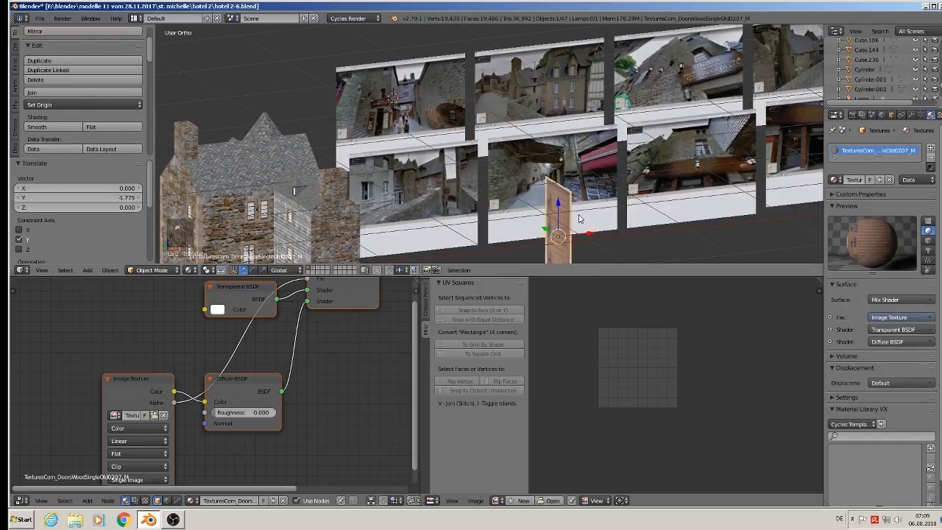
# - Rotate the door plane by -90° about Z, then by another 180° to turn its image to the front
pyautogui.moveTo(544, 229); pyautogui.dragTo(609, 222, button='middle')
pyautogui.write('rz')
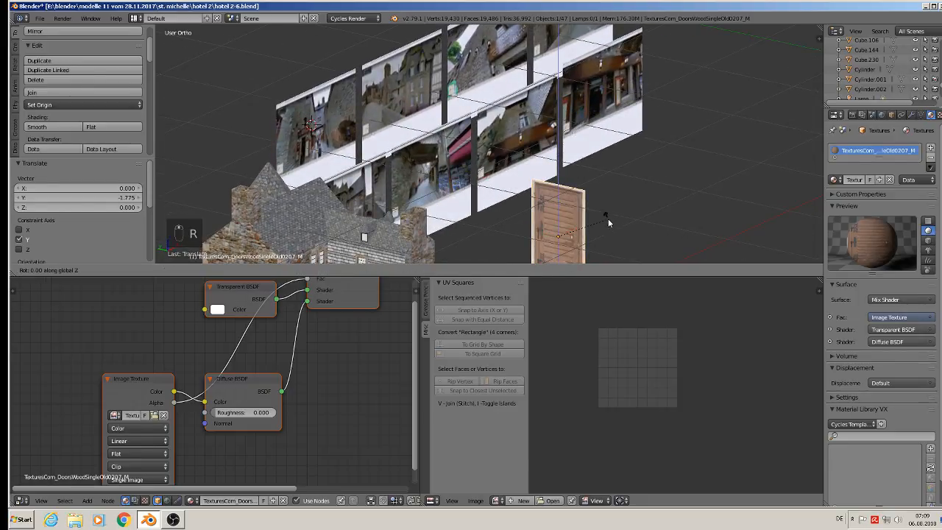
pyautogui.write('-90')
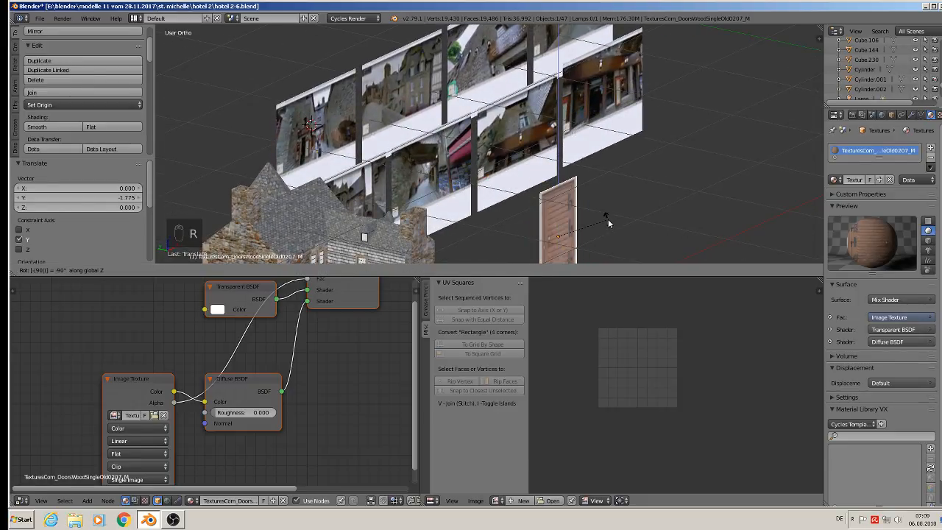
pyautogui.press('Return')
pyautogui.moveTo(578, 213); pyautogui.dragTo(518, 67, button='middle')
pyautogui.scroll(3, 536, 199)
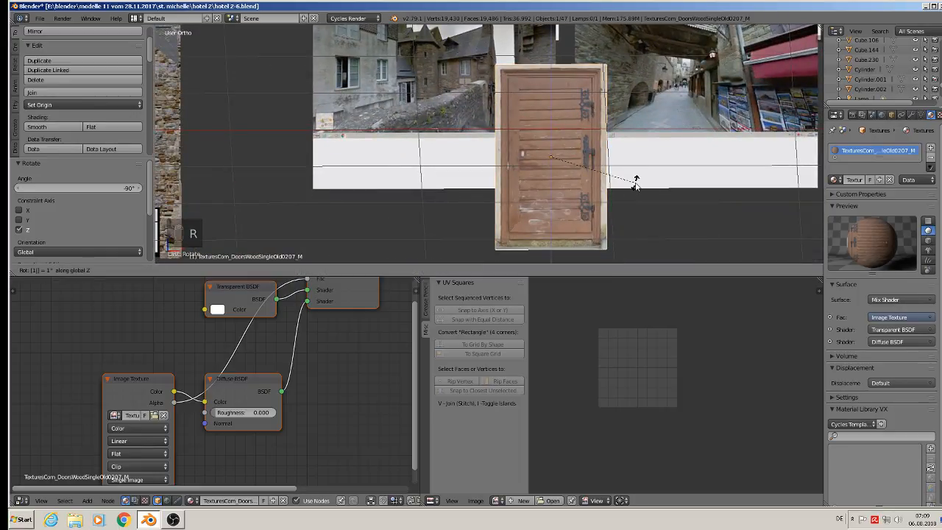
pyautogui.write('r180')
pyautogui.press('Return')
# - Move the door plane about -2.205 along X to the overhanging extension, scale it down and raise it about 0.367
pyautogui.scroll(-3, 631, 192)
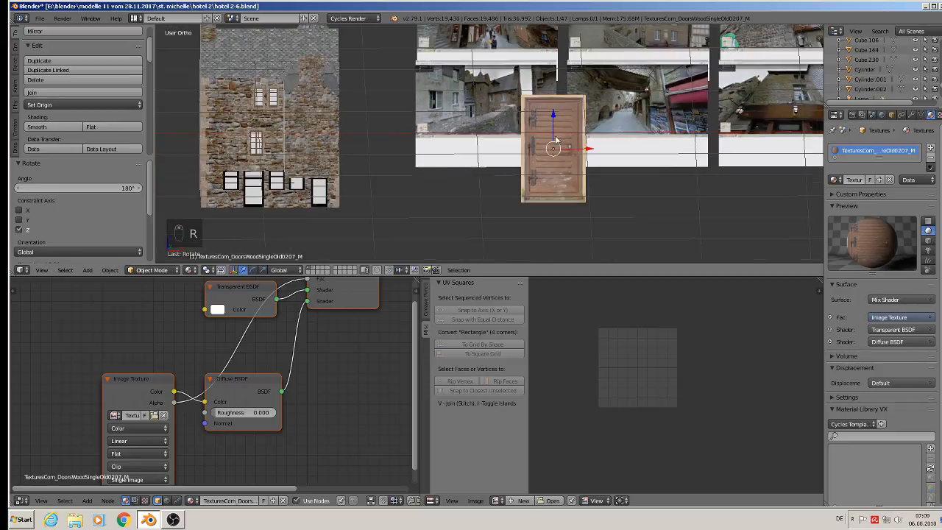
pyautogui.press('g')
pyautogui.press('x')
pyautogui.press('s')
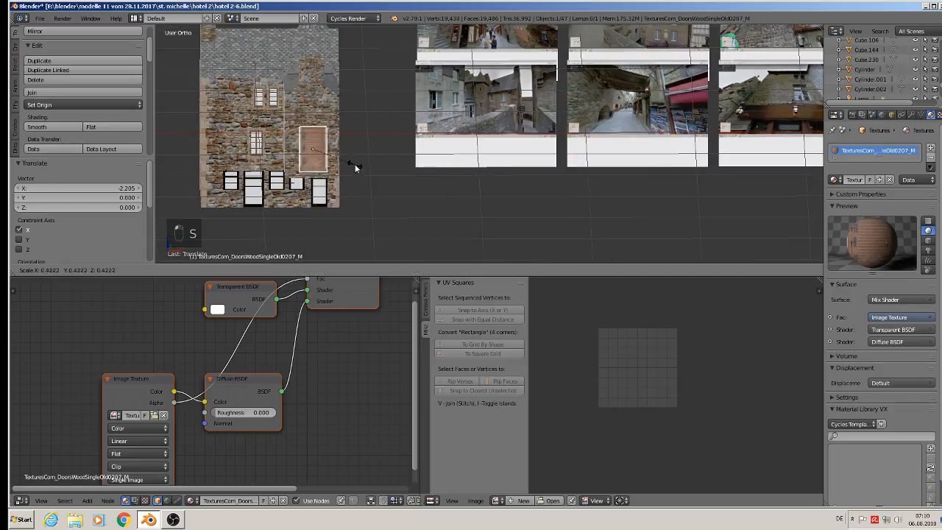
pyautogui.click(313, 129)
pyautogui.moveTo(312, 130); pyautogui.dragTo(314, 91)
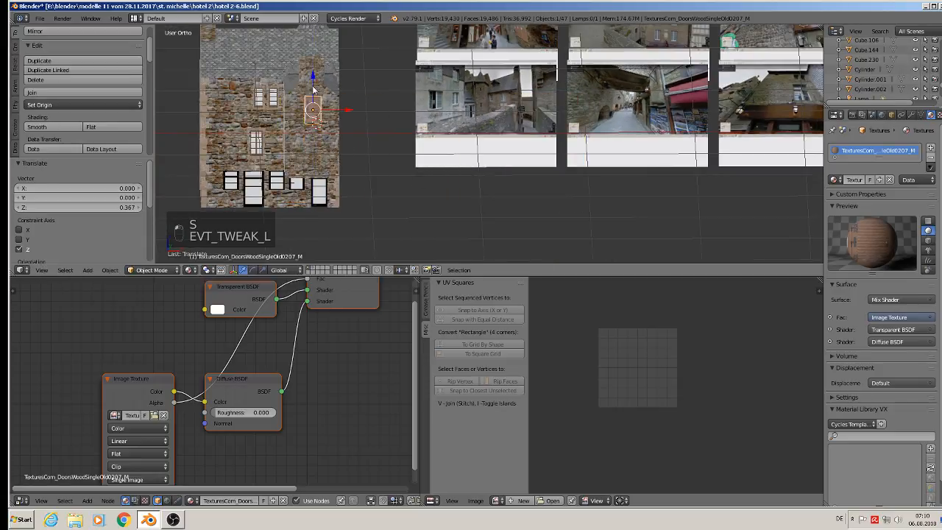
# - Lower the door plane about 0.064 along Z on the extension's stone wall
pyautogui.moveTo(316, 96); pyautogui.dragTo(421, 144, button='middle')
pyautogui.scroll(5, 345, 121)
pyautogui.scroll(-4, 427, 140)
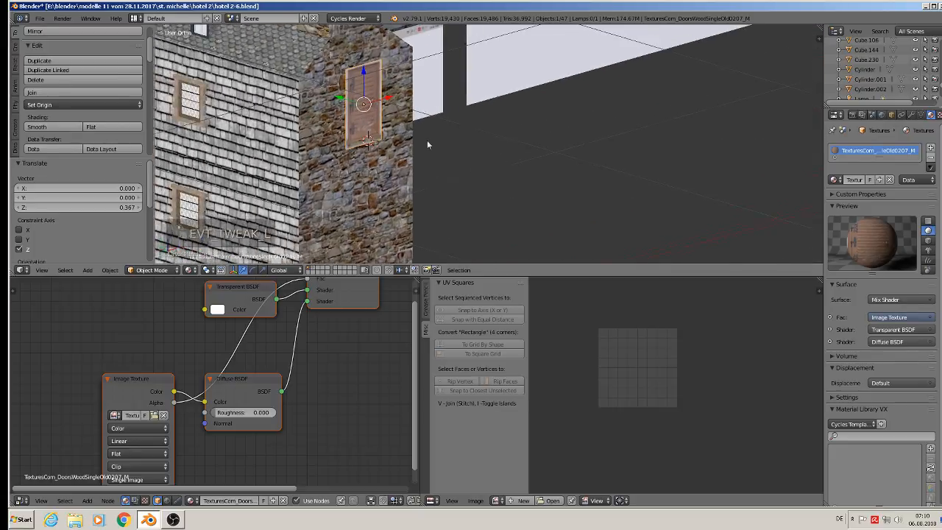
pyautogui.press('g')
pyautogui.press('z')
pyautogui.click(399, 104)
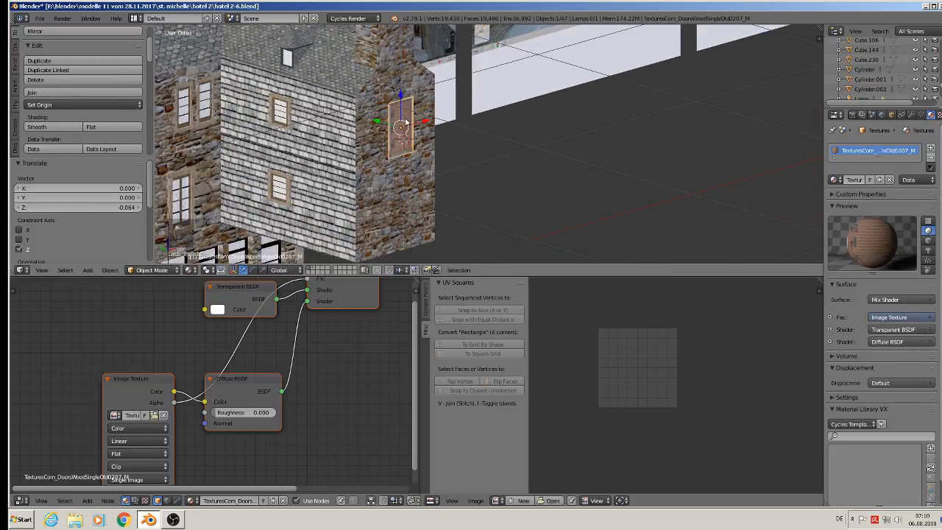
# - Shift the door plane along Y until it sits against the extension's stone wall, and deselect it
pyautogui.scroll(3, 441, 147)
pyautogui.press('g')
pyautogui.press('y')
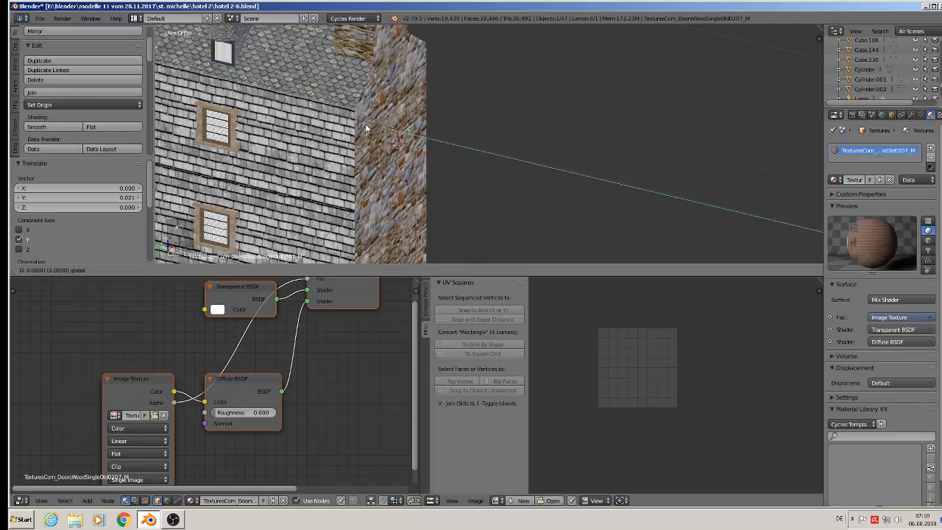
pyautogui.click(367, 128)
pyautogui.press('a')
pyautogui.moveTo(533, 152); pyautogui.dragTo(366, 86, button='middle')
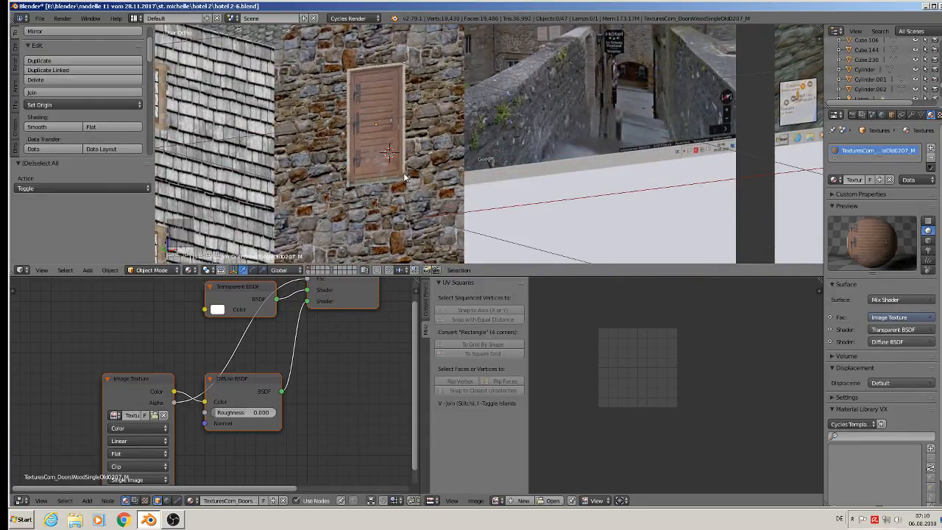
# - Duplicate the door plane and place the copy along Y in front of the stone wall
pyautogui.rightClick(382, 127)
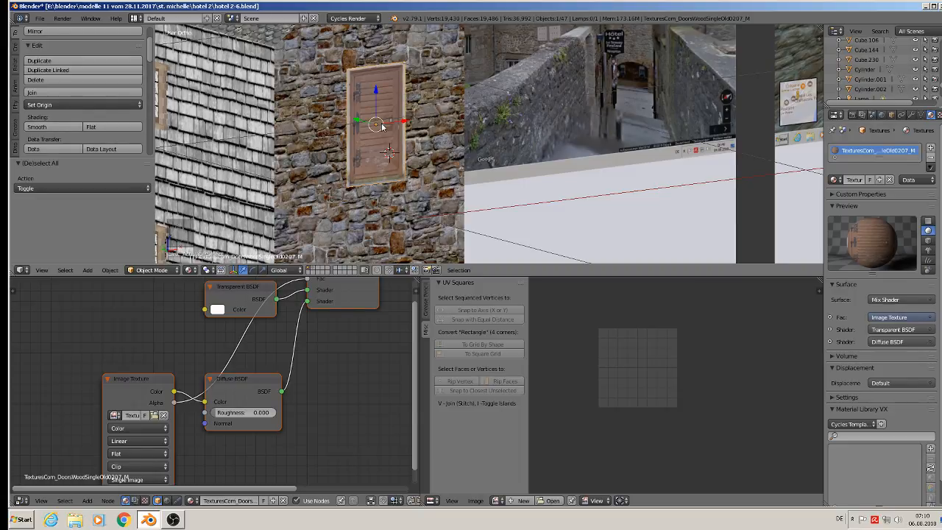
pyautogui.hotkey('shift', 'd')
pyautogui.press('y')
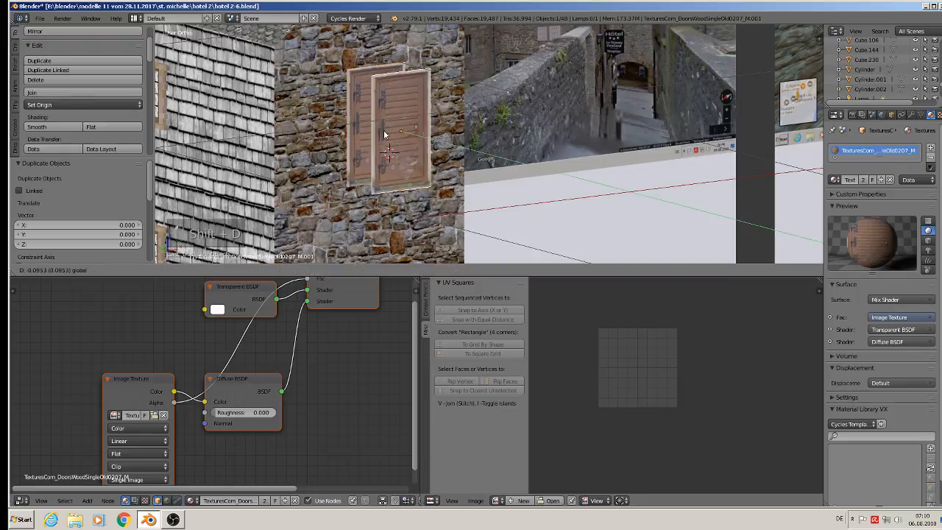
pyautogui.click(440, 159)
# - Extrude the copied door plane about 0.115 along Y toward the wall into a box, and return to Object Mode
pyautogui.press('Tab')
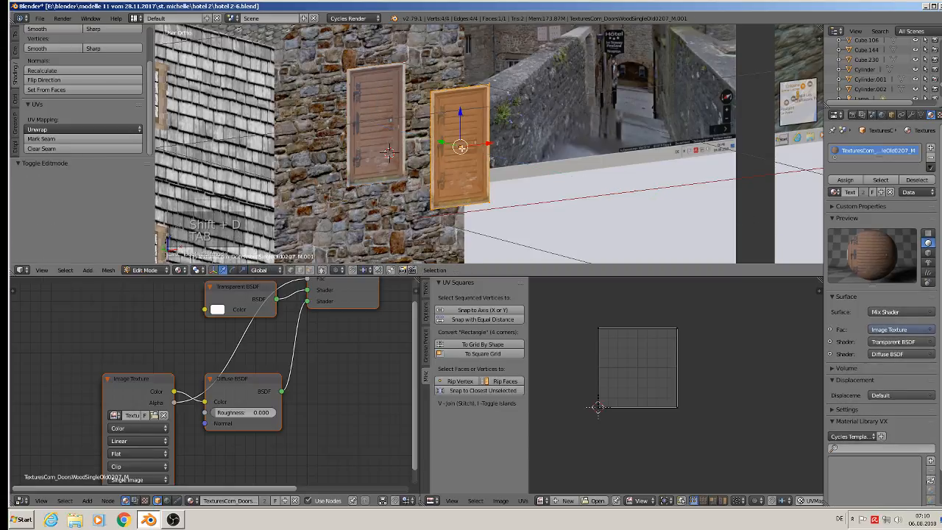
pyautogui.press('e')
pyautogui.click(389, 152)
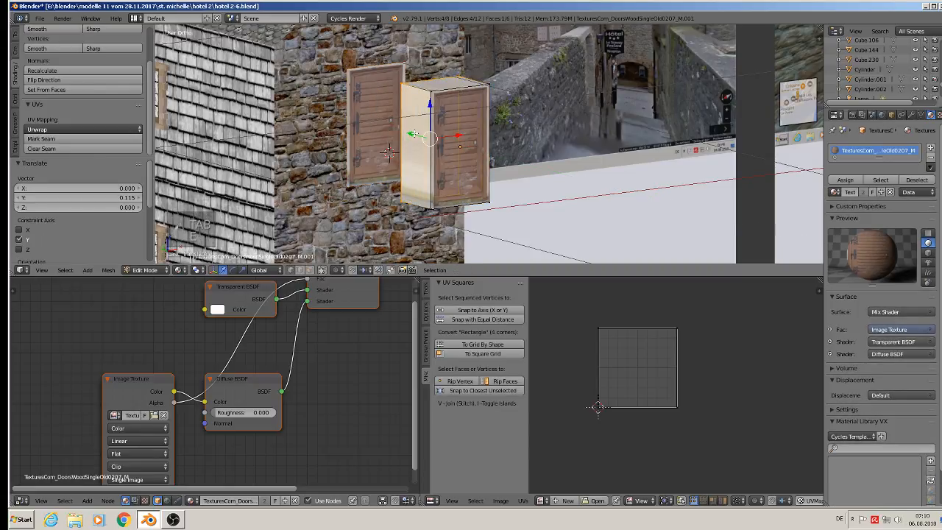
pyautogui.press('a')
pyautogui.press('Tab')
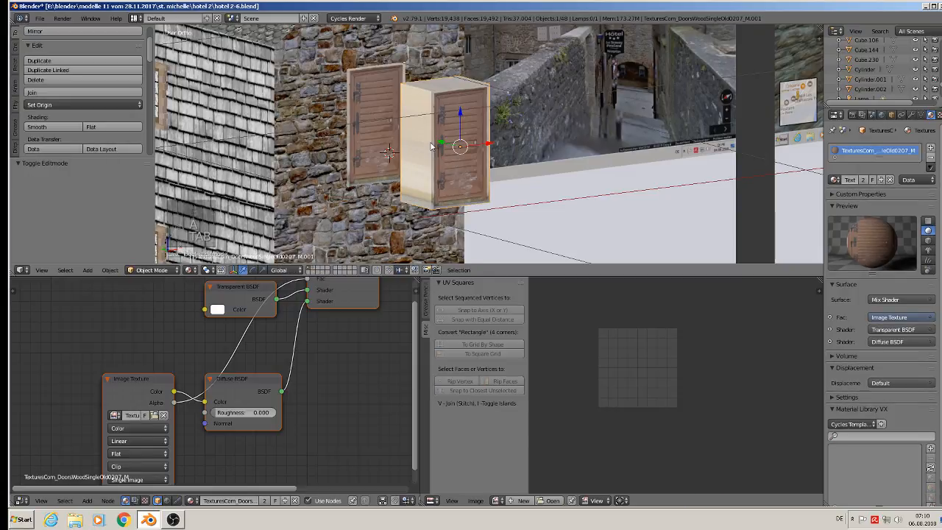
# - Apply rotation and scale to the door box and to the overhanging extension, and reselect the box
pyautogui.click(110, 270)
pyautogui.moveTo(134, 196)
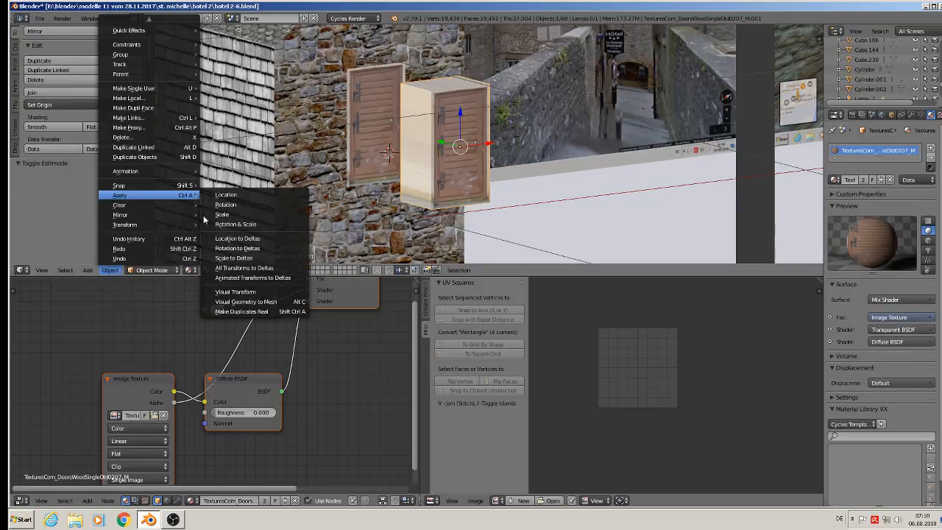
pyautogui.click(232, 224)
pyautogui.rightClick(235, 161)
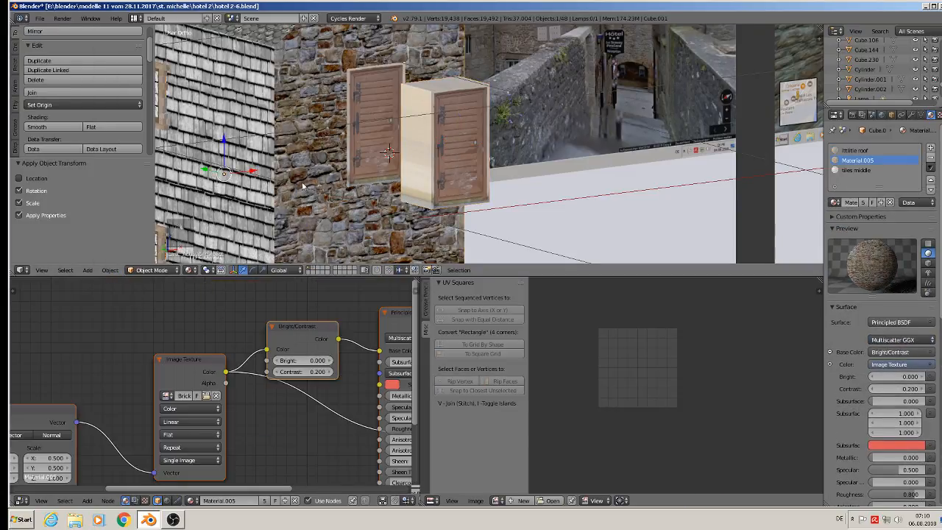
pyautogui.click(109, 270)
pyautogui.moveTo(140, 200)
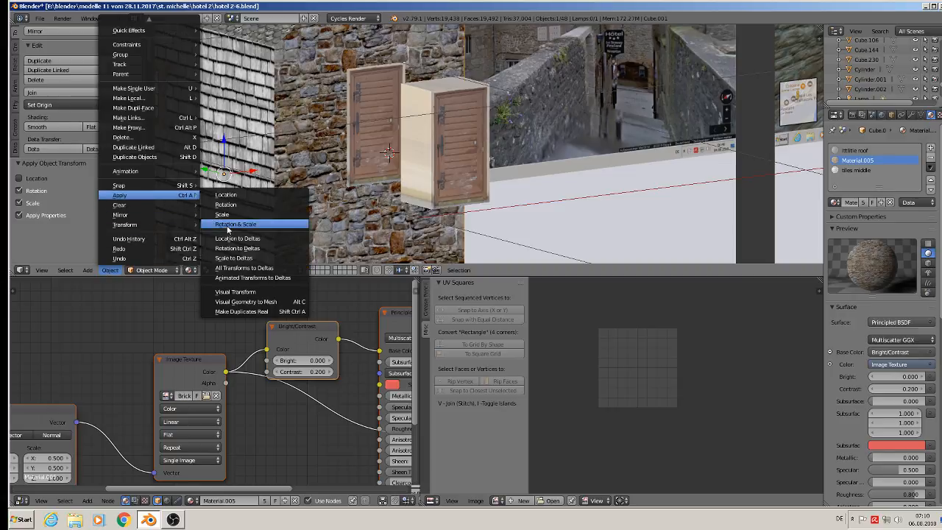
pyautogui.click(229, 225)
pyautogui.rightClick(433, 163)
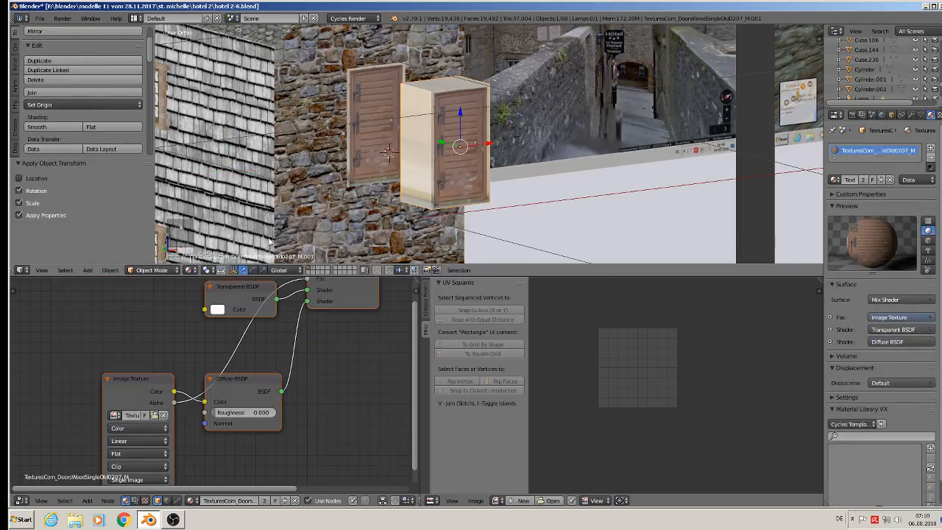
pyautogui.keyDown('shift'); pyautogui.moveTo(270, 233); pyautogui.dragTo(163, 239, button='middle'); pyautogui.keyUp('shift')
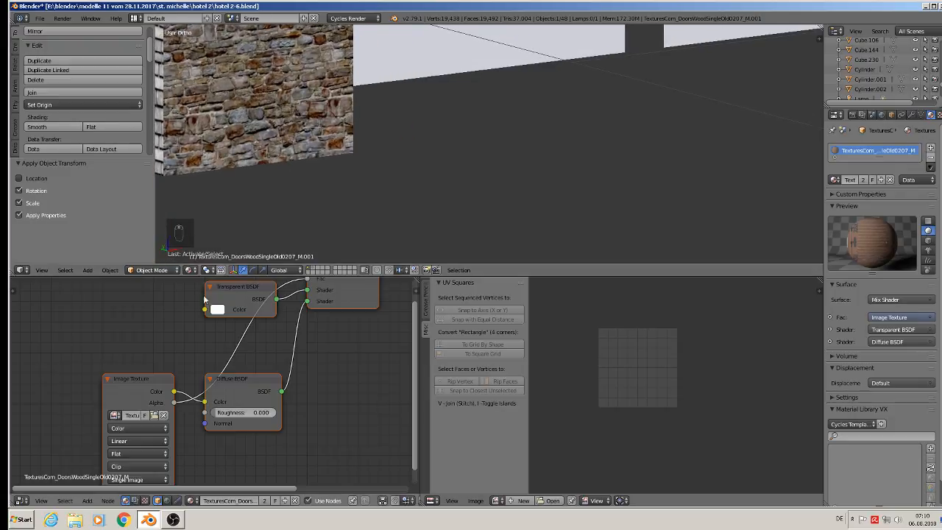
pyautogui.keyDown('shift'); pyautogui.moveTo(368, 245); pyautogui.dragTo(378, 339, button='middle'); pyautogui.keyUp('shift')
pyautogui.scroll(-3, 385, 64)
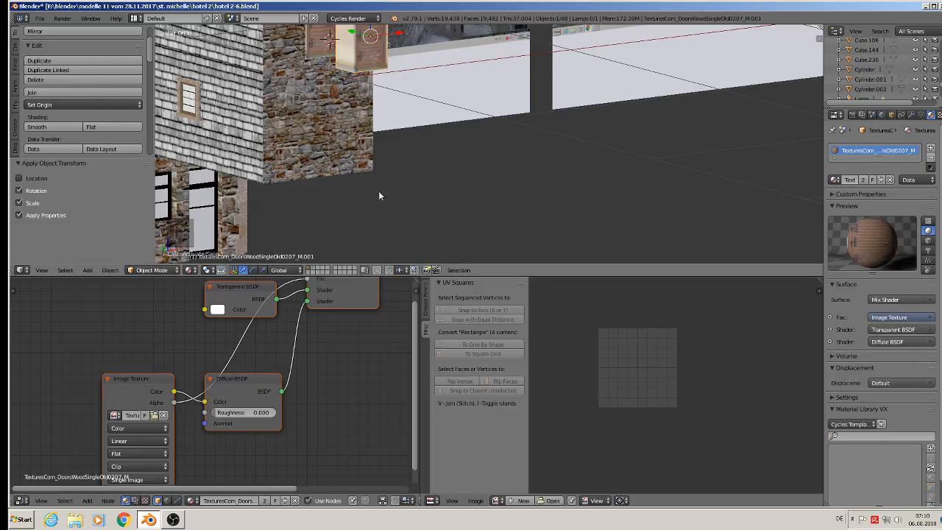
# - Move the door box about 0.258 along Y so it cuts into the extension's stone wall
pyautogui.keyDown('shift'); pyautogui.moveTo(397, 141); pyautogui.dragTo(421, 174, button='middle'); pyautogui.keyUp('shift')
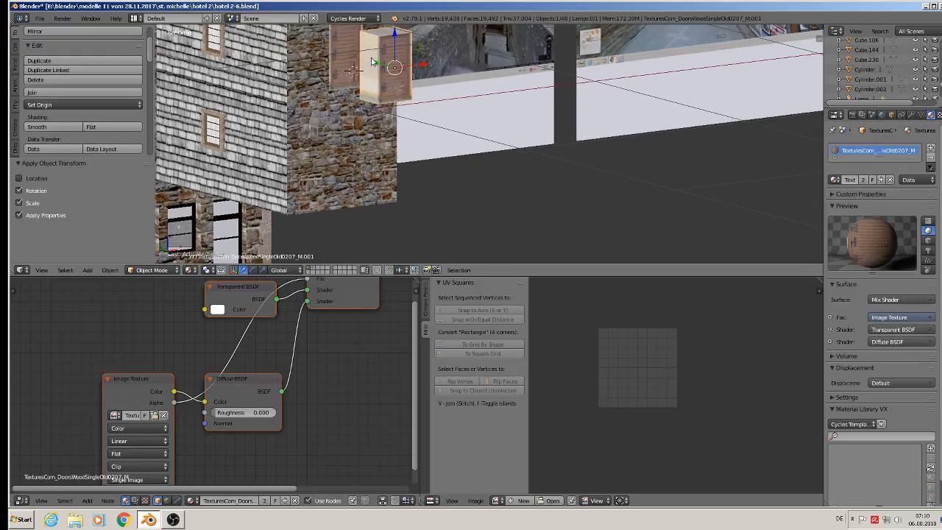
pyautogui.press('g')
pyautogui.press('y')
pyautogui.click(340, 63)
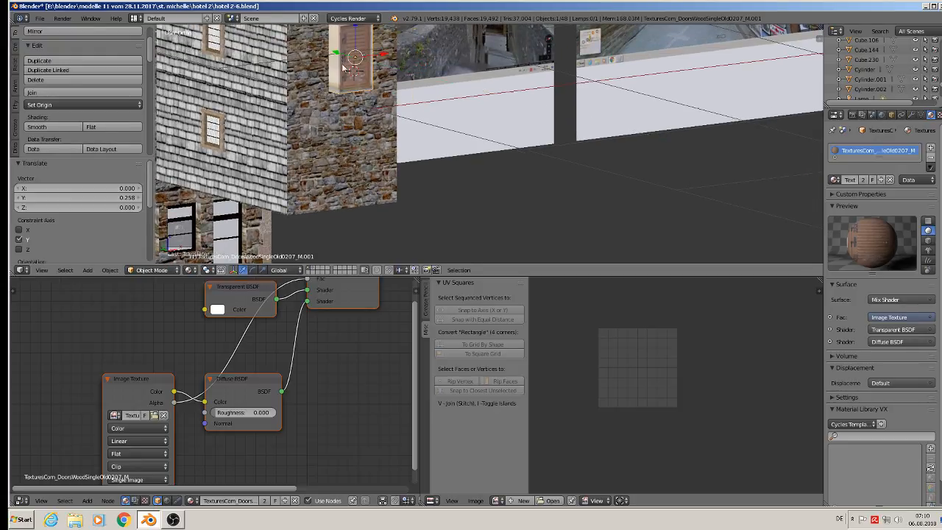
# - Add a Boolean modifier to the overhanging extension, with the door box TexturesCom_DoorsWoodSingleOld0207_M.001 as its object
pyautogui.rightClick(356, 205)
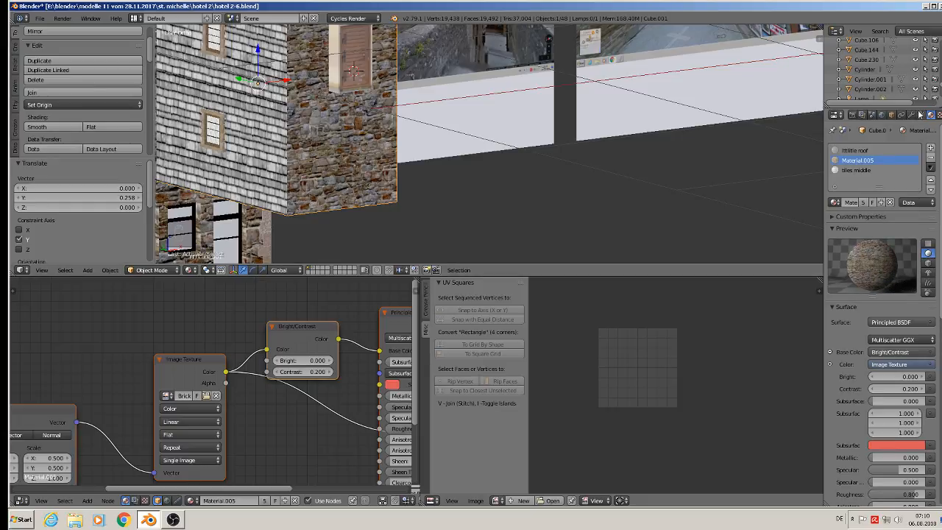
pyautogui.click(913, 114)
pyautogui.click(884, 147)
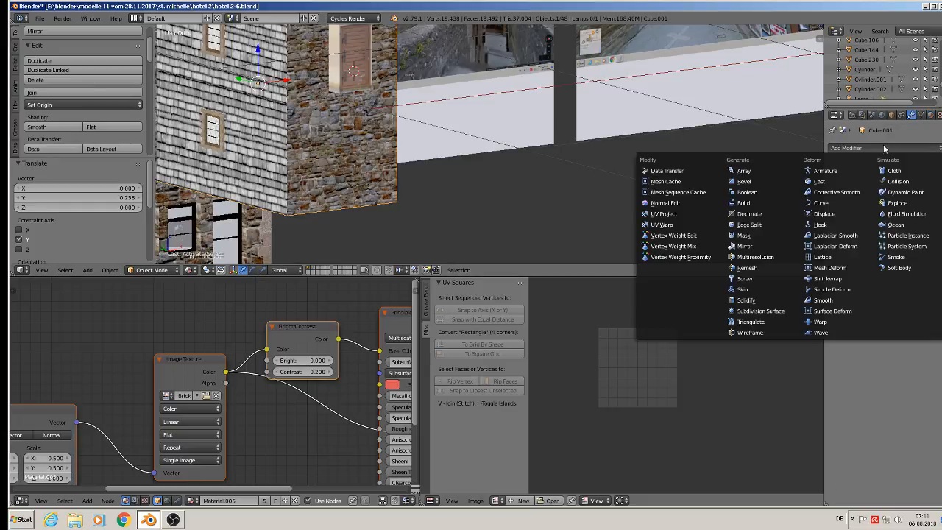
pyautogui.click(769, 192)
pyautogui.click(913, 222)
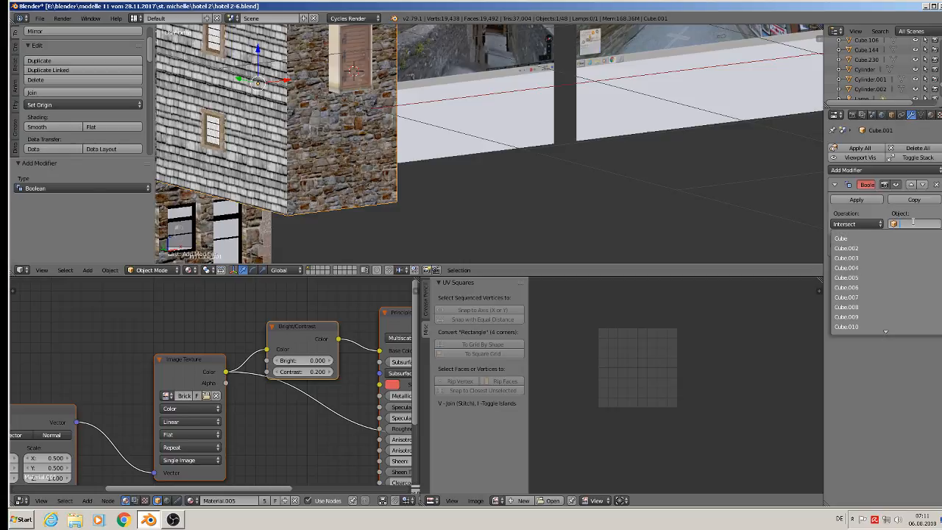
pyautogui.scroll(-10, 918, 286)
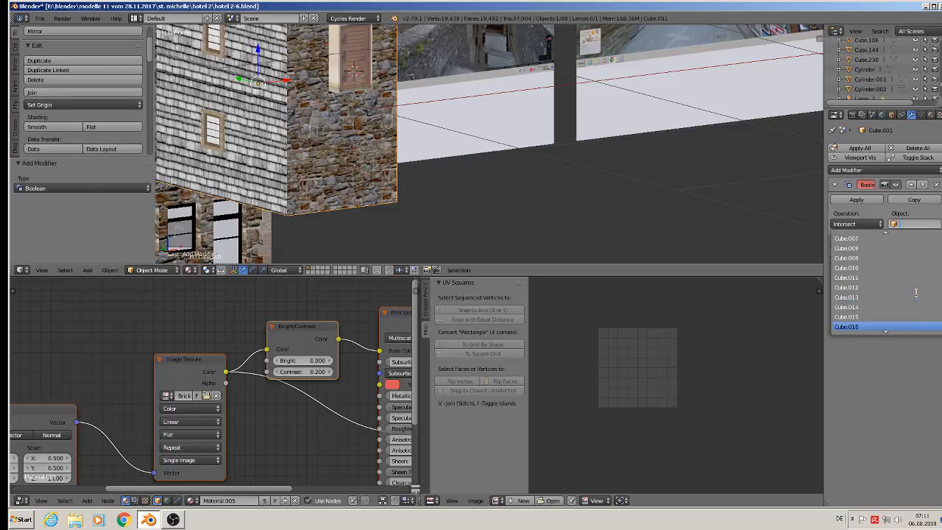
pyautogui.scroll(-15, 916, 297)
pyautogui.scroll(-1, 918, 303)
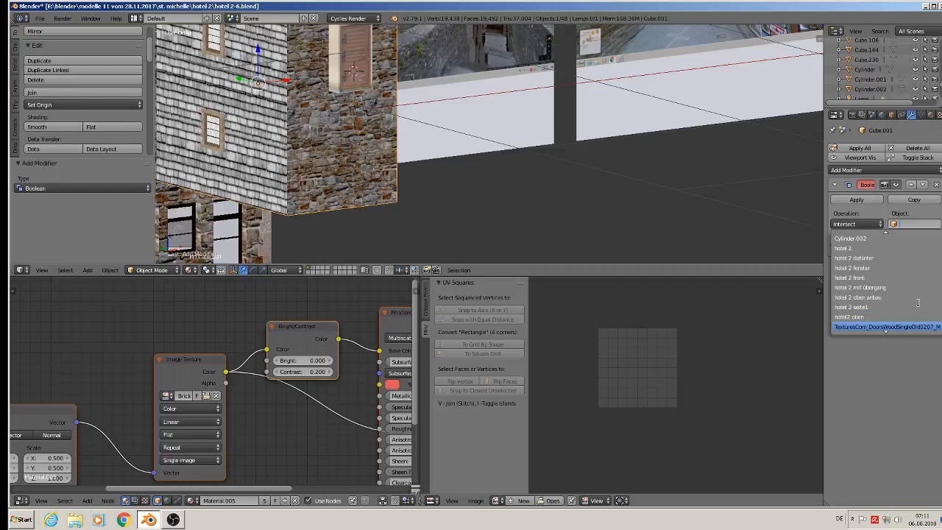
pyautogui.scroll(-1, 918, 303)
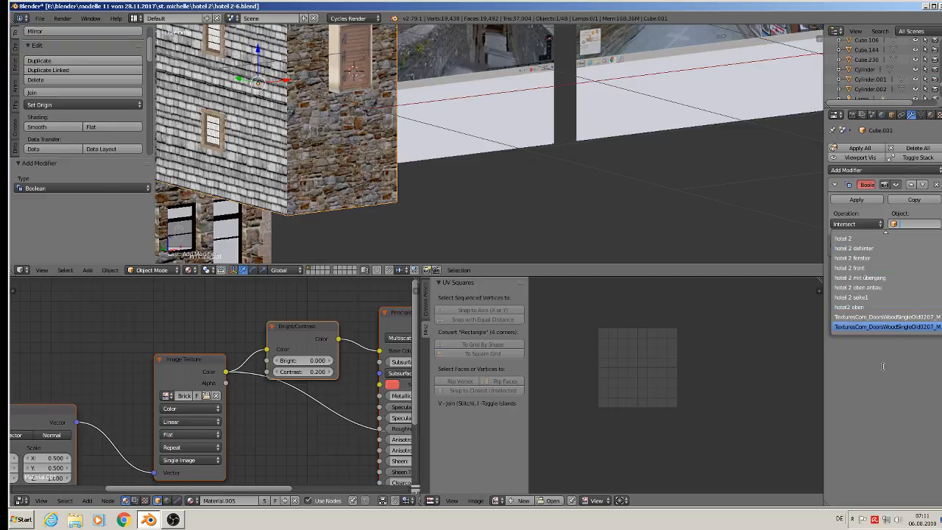
pyautogui.click(913, 326)
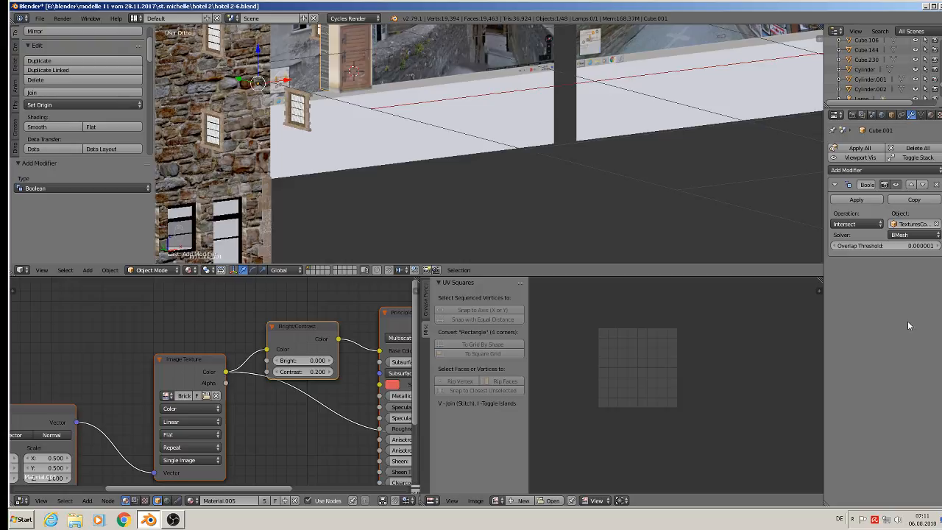
# - Set the extension's Boolean operation to Difference and apply the modifier
pyautogui.click(856, 224)
pyautogui.click(863, 190)
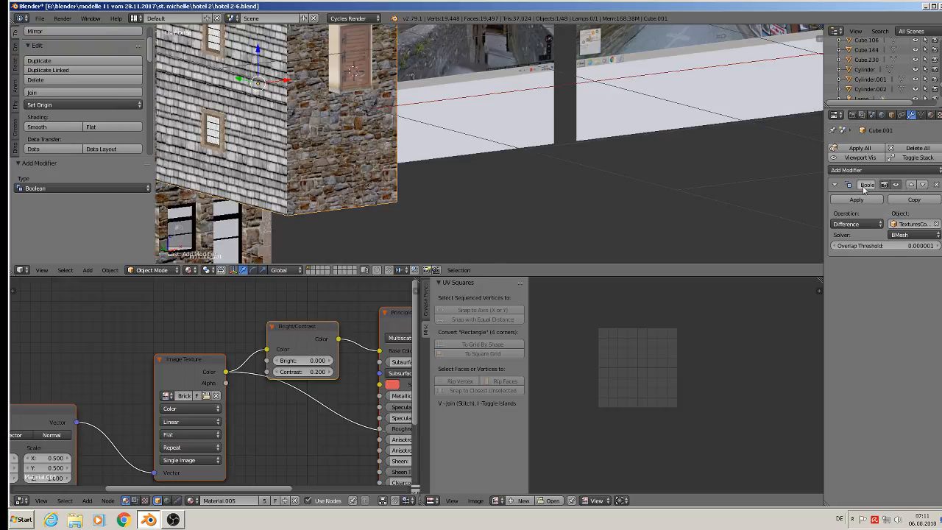
pyautogui.click(857, 199)
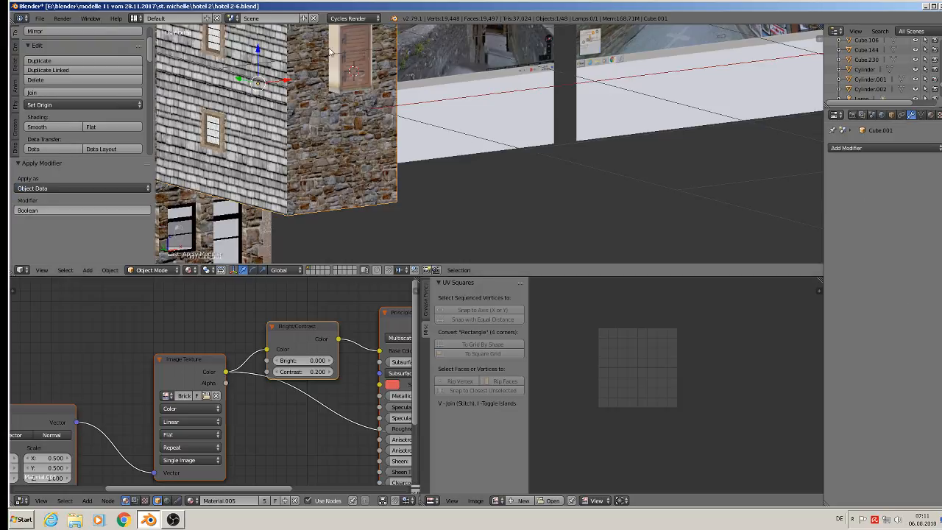
# - Pull the door box about 0.542 and a further 0.287 along X away from the wall, and slide the door plane along X off the opening
pyautogui.rightClick(346, 57)
pyautogui.moveTo(377, 56); pyautogui.dragTo(499, 49)
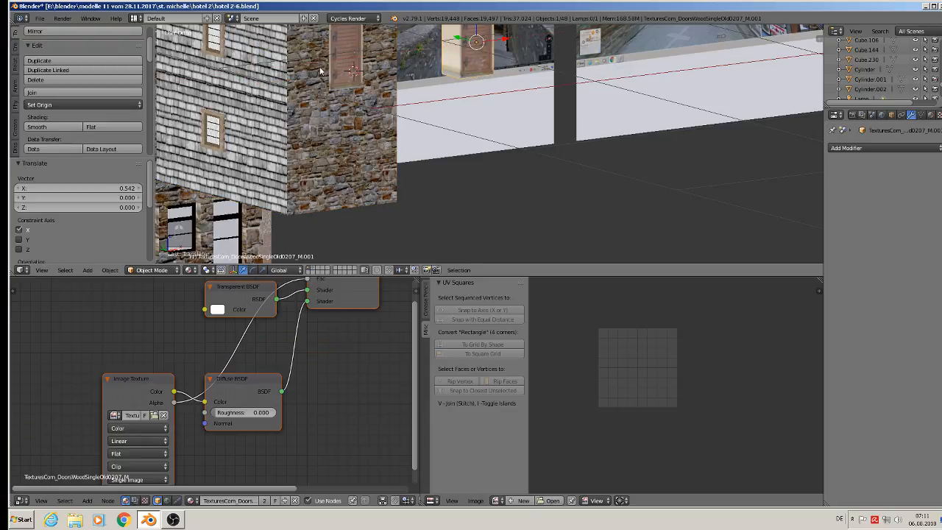
pyautogui.keyDown('shift'); pyautogui.moveTo(316, 68); pyautogui.dragTo(391, 137, button='middle'); pyautogui.keyUp('shift')
pyautogui.rightClick(431, 118)
pyautogui.moveTo(445, 120); pyautogui.dragTo(487, 123)
pyautogui.rightClick(554, 115)
pyautogui.moveTo(573, 108); pyautogui.dragTo(634, 104)
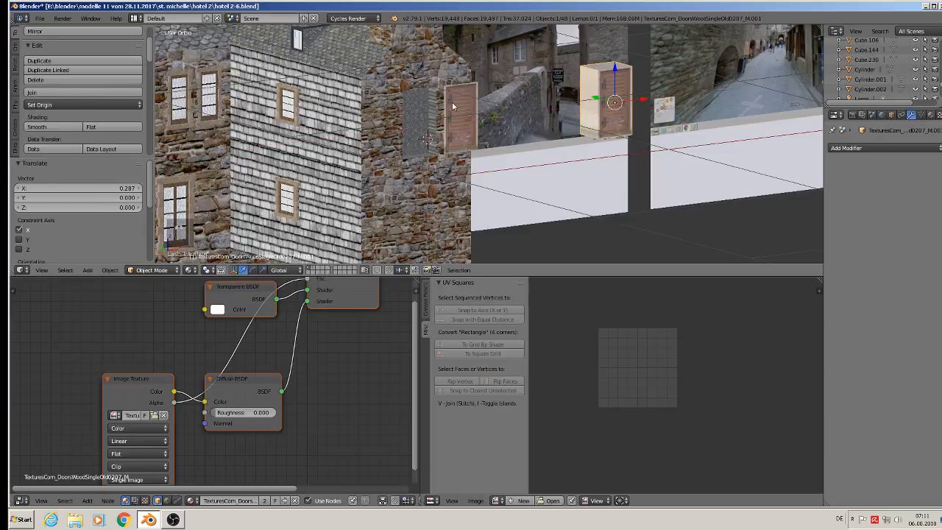
# - Delete the door plane and move the door box to another layer
pyautogui.rightClick(449, 102)
pyautogui.moveTo(429, 98); pyautogui.dragTo(456, 126, button='middle')
pyautogui.scroll(4, 456, 129)
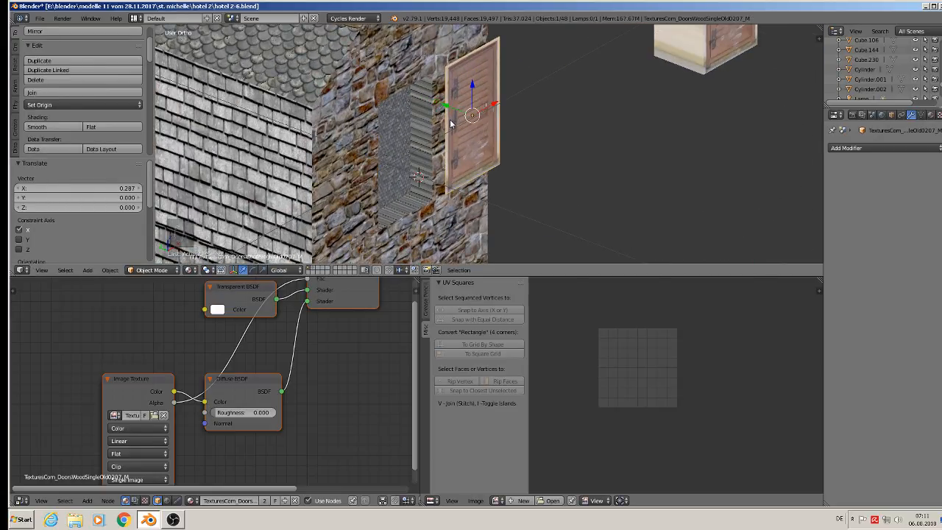
pyautogui.press('x')
pyautogui.click(446, 120)
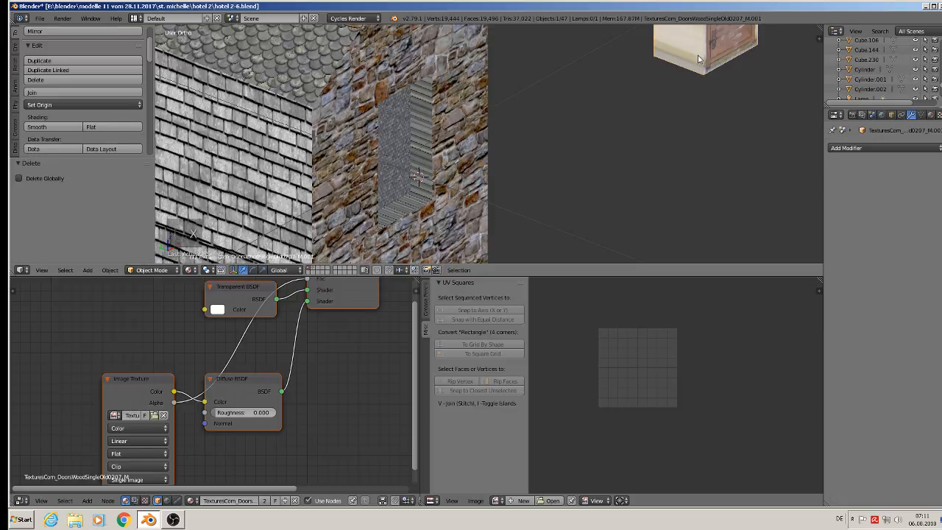
pyautogui.press('m')
pyautogui.press('m')
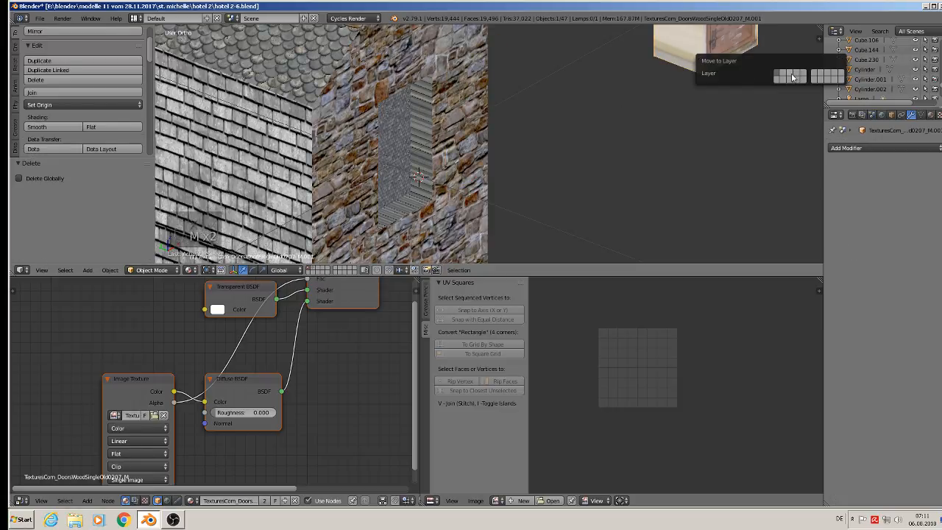
pyautogui.click(785, 75)
# - In the extension's mesh, unwrap the back face of the door recess with Project from View (Bounds), looking straight at it
pyautogui.rightClick(394, 153)
pyautogui.press('Tab')
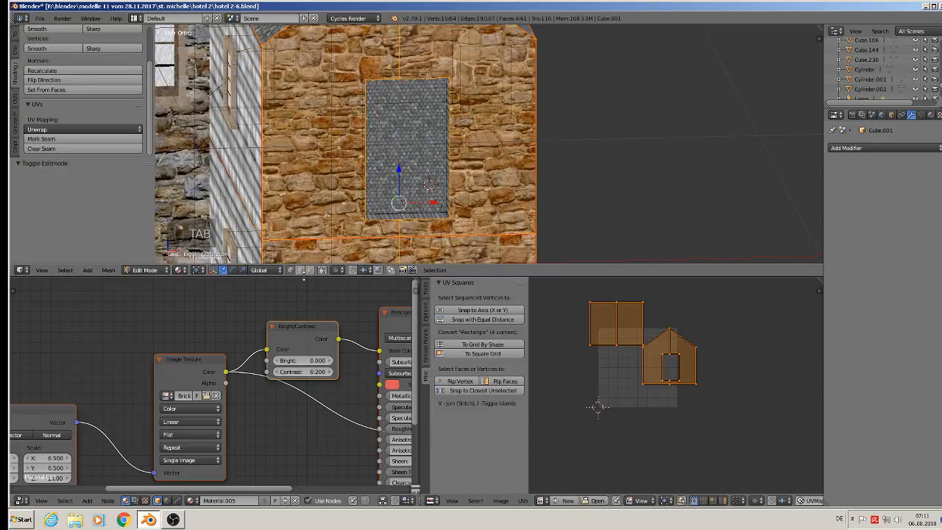
pyautogui.rightClick(412, 147)
pyautogui.moveTo(424, 151)
pyautogui.mouseDown(button='middle')
pyautogui.moveTo(405, 143)
pyautogui.moveTo(412, 140)
pyautogui.mouseUp(button='middle')
pyautogui.press('u')
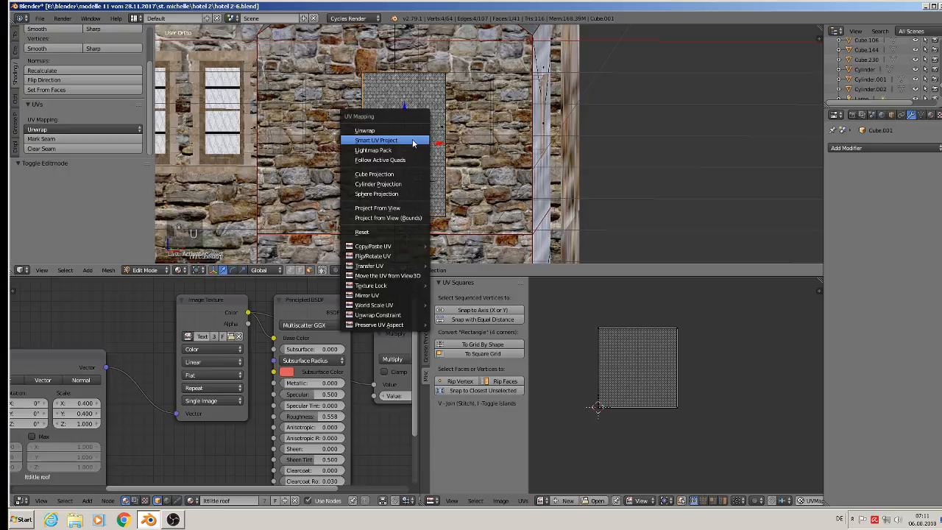
pyautogui.click(401, 218)
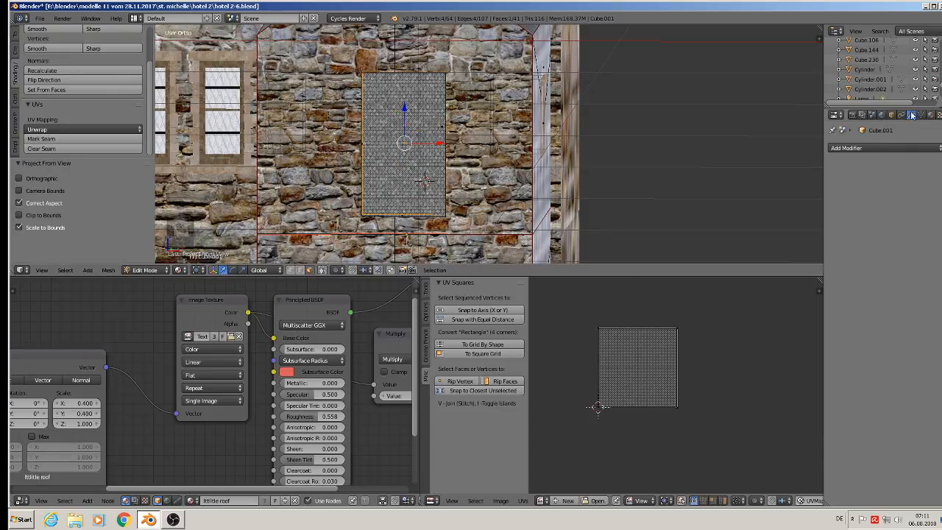
# - Add a material slot to the extension with TexturesCom_DoorsWoodSingleOld0207_M and assign it to the recess's back face
pyautogui.click(929, 116)
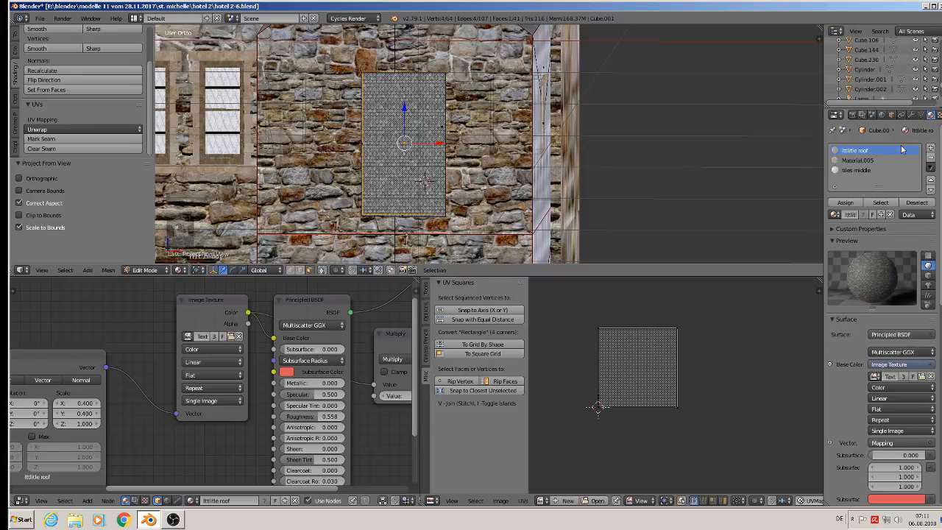
pyautogui.click(930, 148)
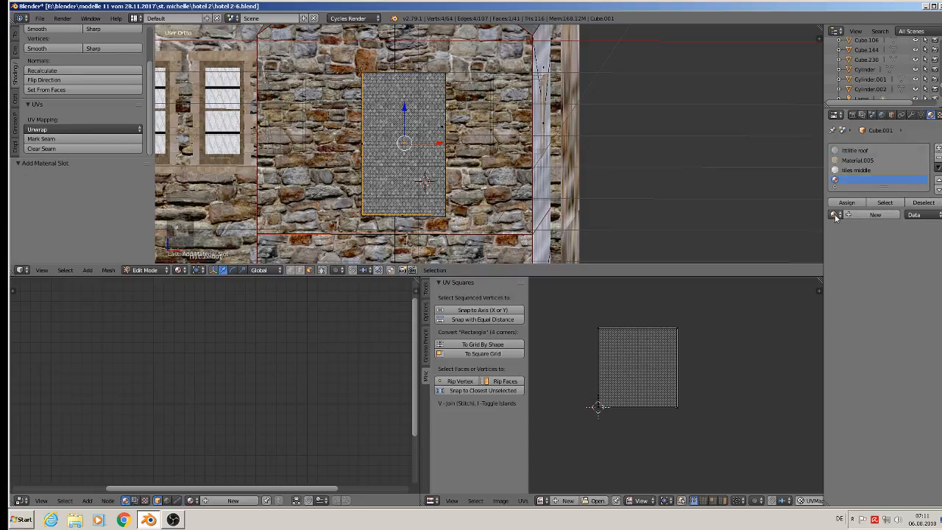
pyautogui.click(837, 214)
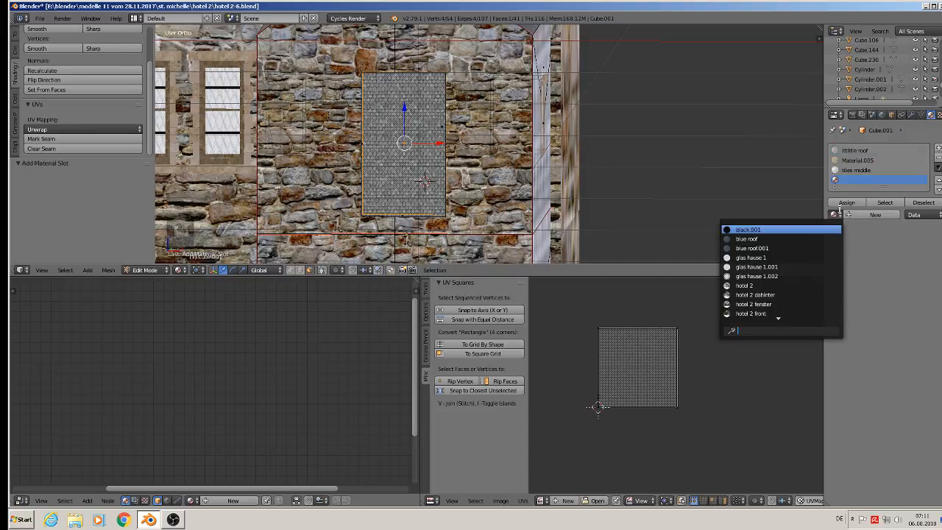
pyautogui.scroll(-7, 805, 303)
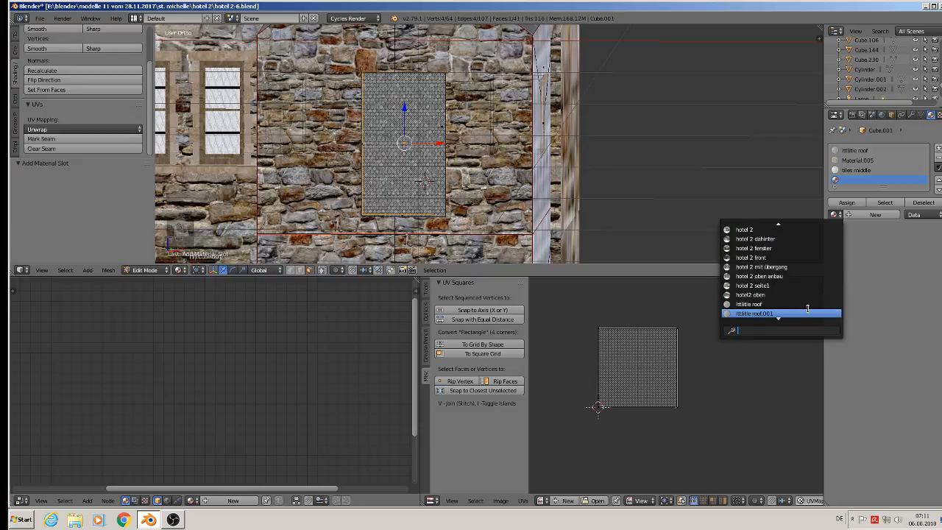
pyautogui.scroll(-4, 807, 308)
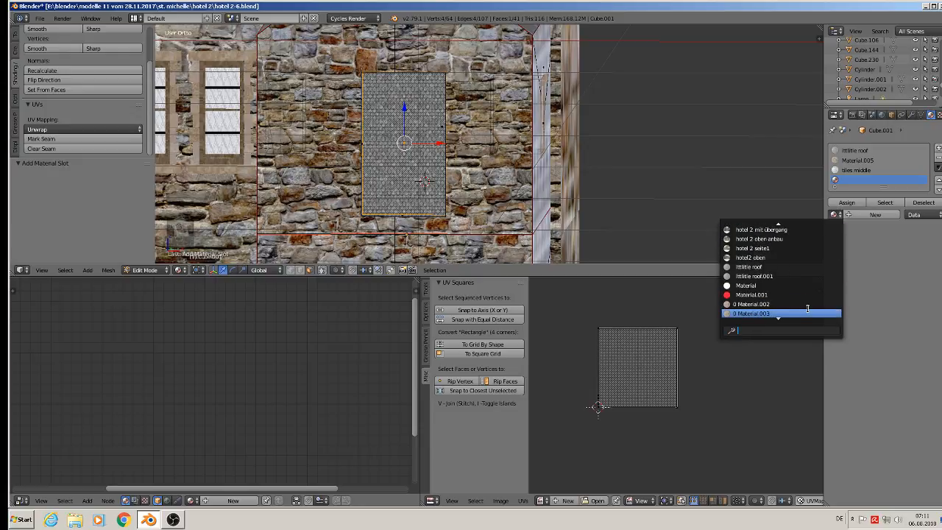
pyautogui.scroll(-9, 808, 308)
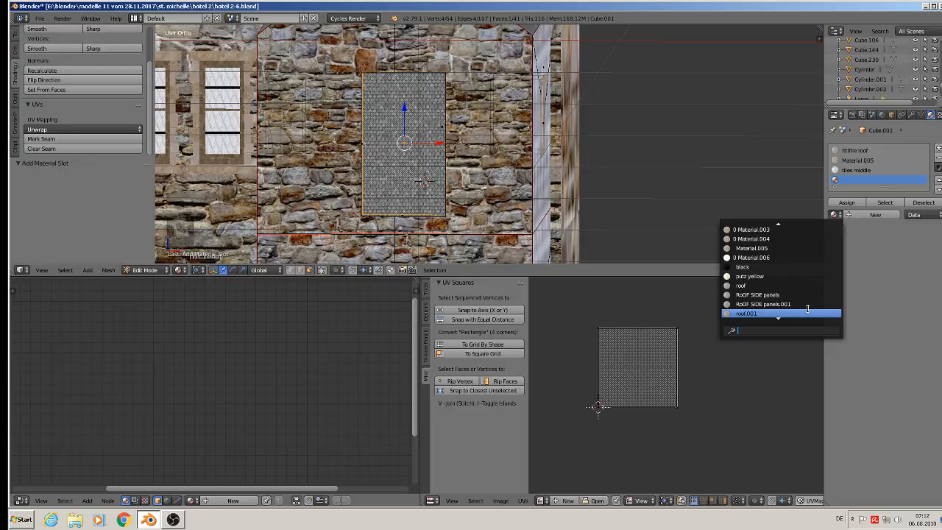
pyautogui.scroll(-15, 807, 309)
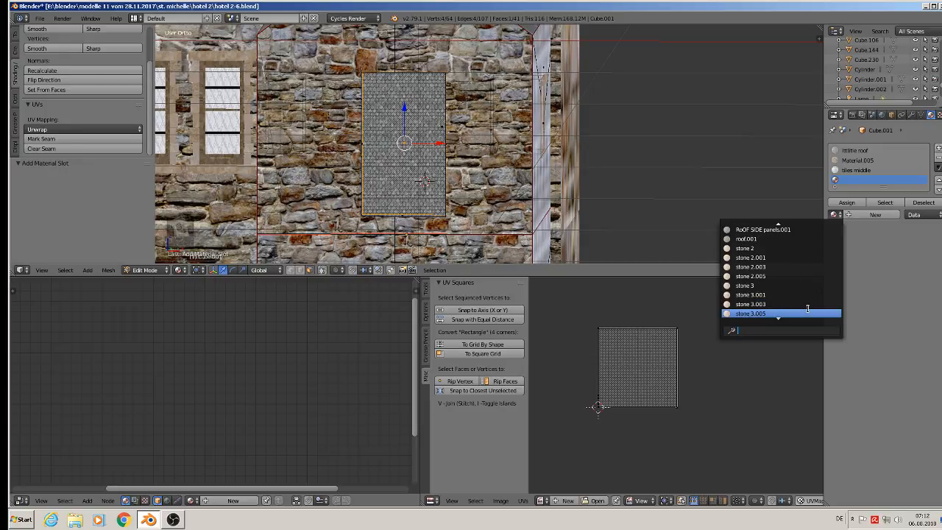
pyautogui.scroll(-4, 808, 308)
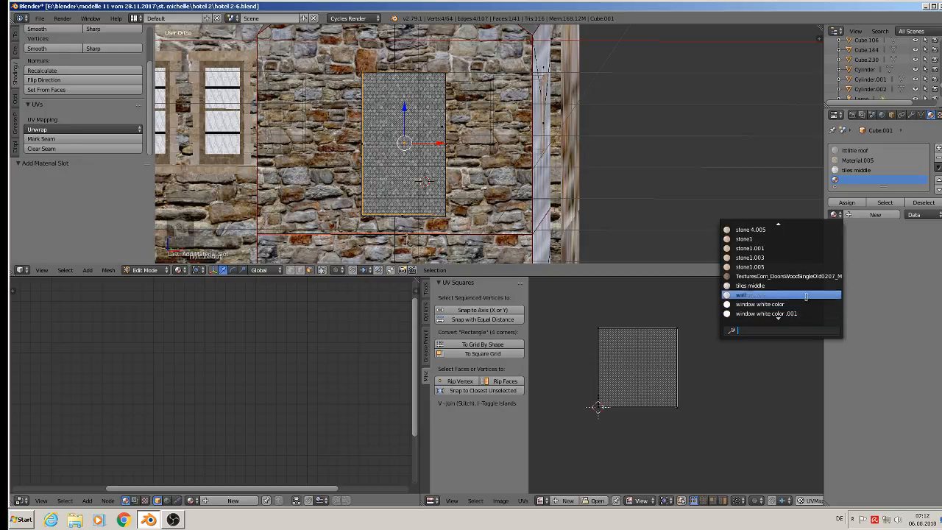
pyautogui.click(805, 275)
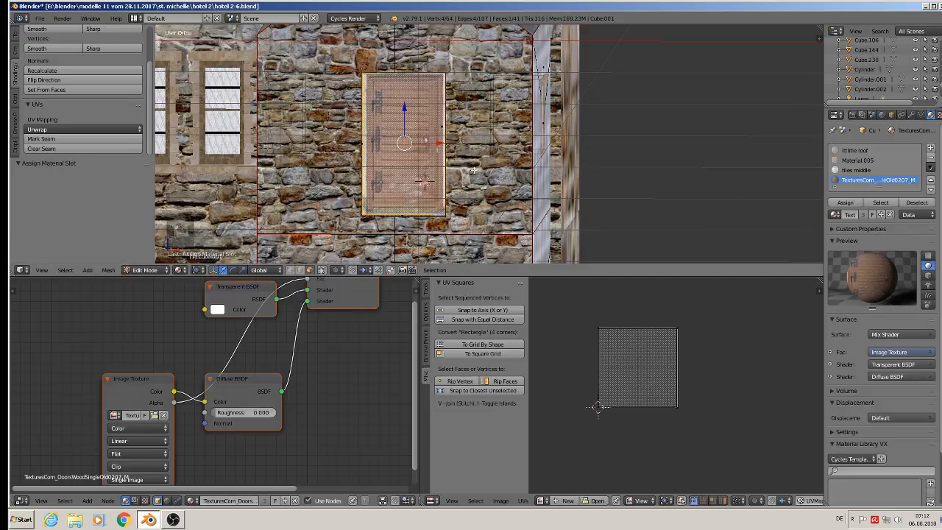
# - Assign the stone Material.005 to the four inner side faces of the door recess
pyautogui.press('a')
pyautogui.moveTo(511, 190); pyautogui.dragTo(517, 206, button='middle')
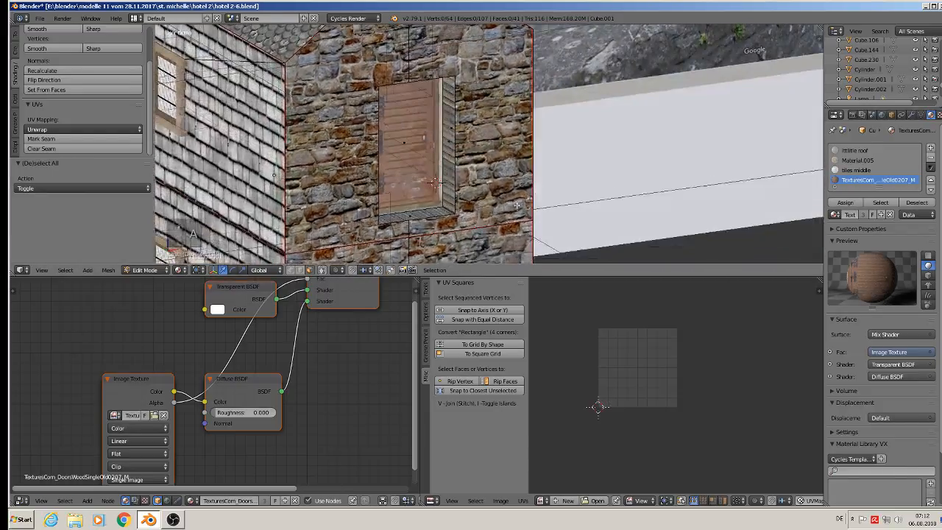
pyautogui.rightClick(445, 209)
pyautogui.keyDown('shift'); pyautogui.rightClick(438, 213); pyautogui.keyUp('shift')
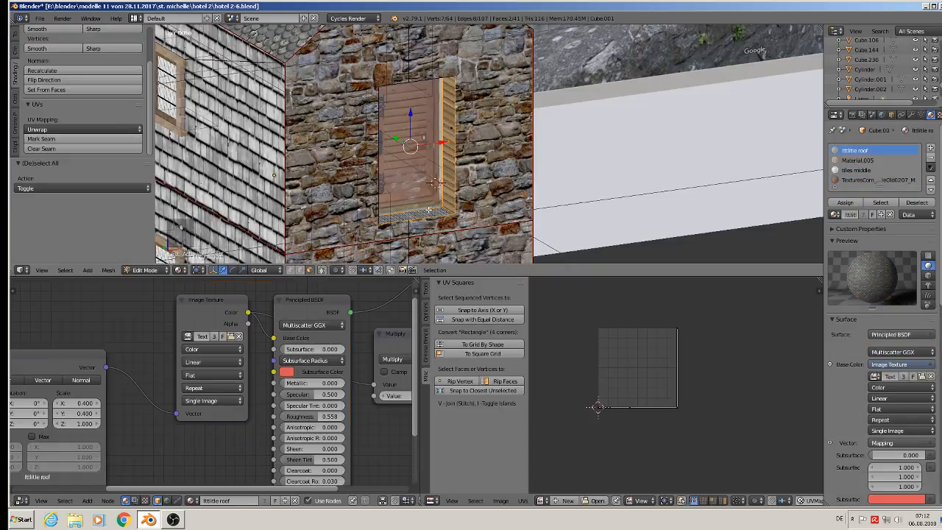
pyautogui.moveTo(425, 207); pyautogui.dragTo(338, 169, button='middle')
pyautogui.keyDown('shift'); pyautogui.rightClick(368, 125); pyautogui.keyUp('shift')
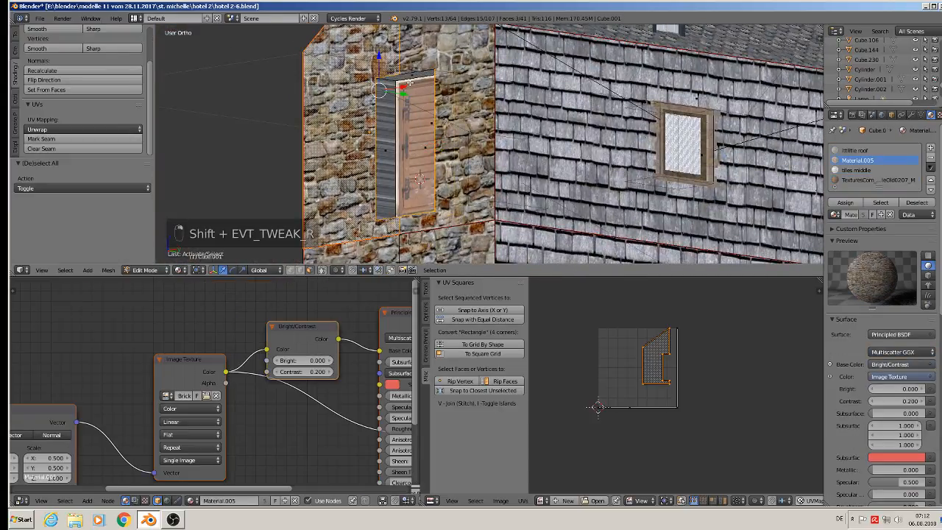
pyautogui.keyDown('shift'); pyautogui.rightClick(409, 79); pyautogui.keyUp('shift')
pyautogui.keyDown('shift'); pyautogui.rightClick(365, 112); pyautogui.keyUp('shift')
pyautogui.keyDown('shift'); pyautogui.rightClick(386, 149); pyautogui.keyUp('shift')
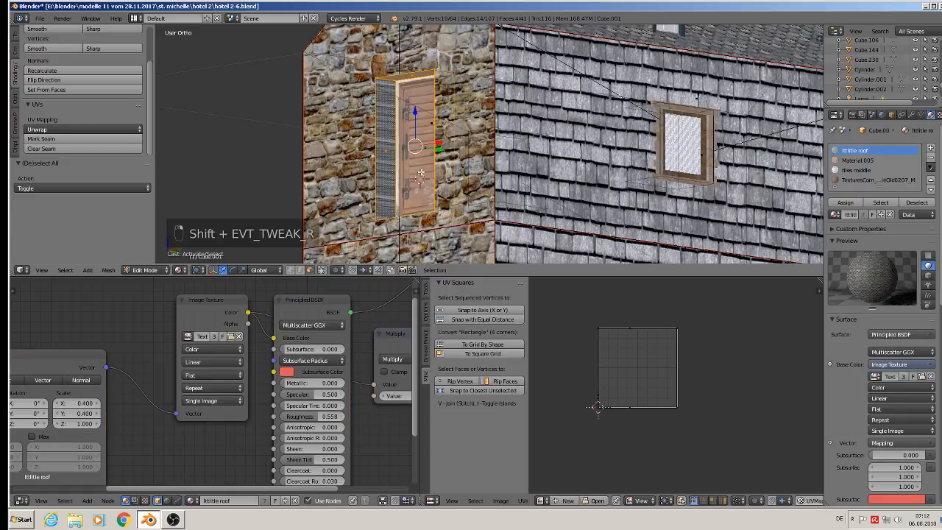
pyautogui.click(858, 160)
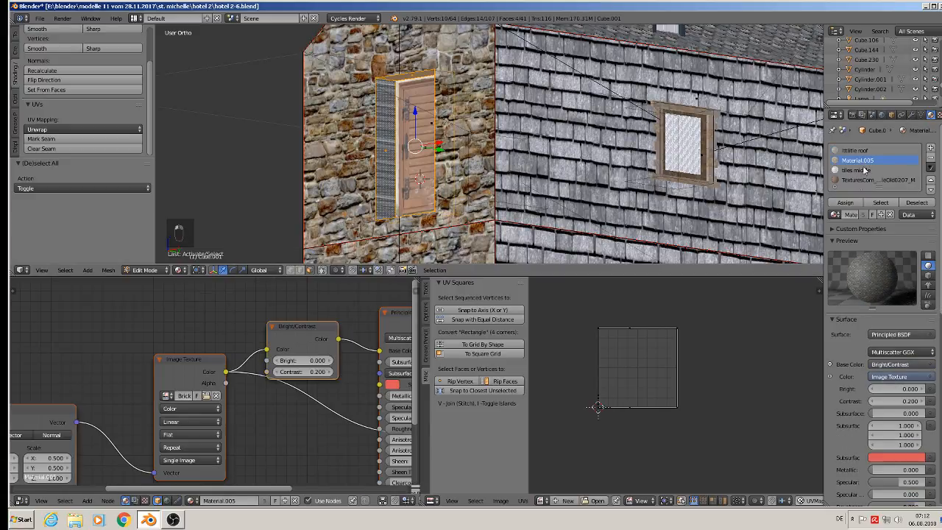
pyautogui.click(845, 202)
# - Unwrap the recess's four side faces with Smart UV Project at an angle limit of 66
pyautogui.press('u')
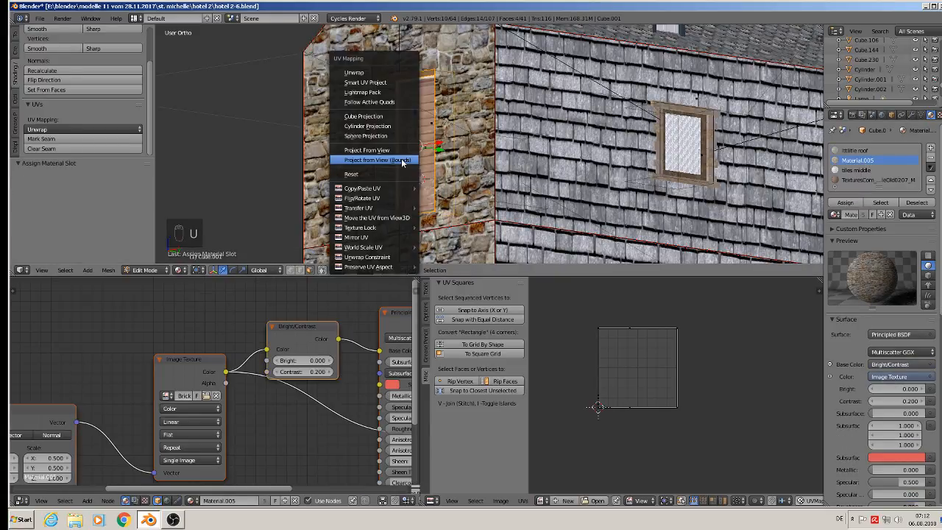
pyautogui.click(389, 82)
pyautogui.click(416, 154)
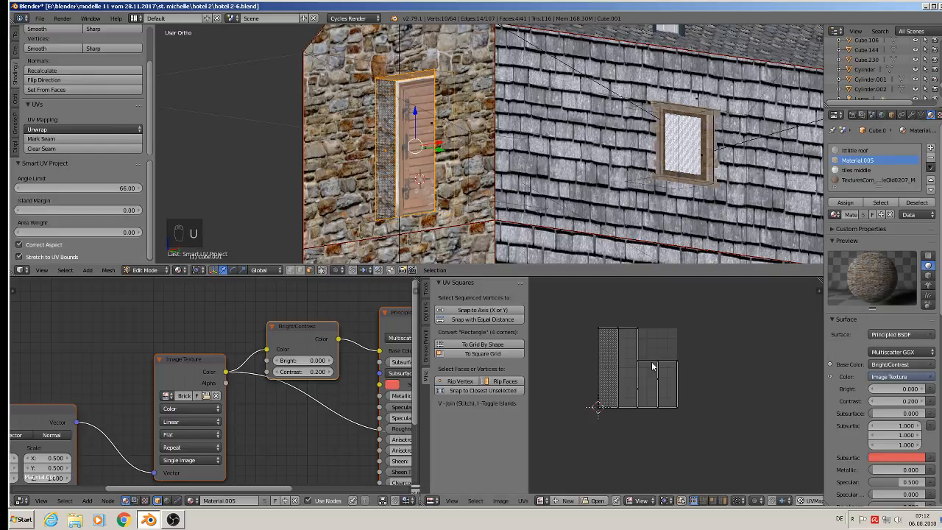
# - Scale all UV islands of the door recess's side faces to about 0.36 and return to Object Mode
pyautogui.press('a')
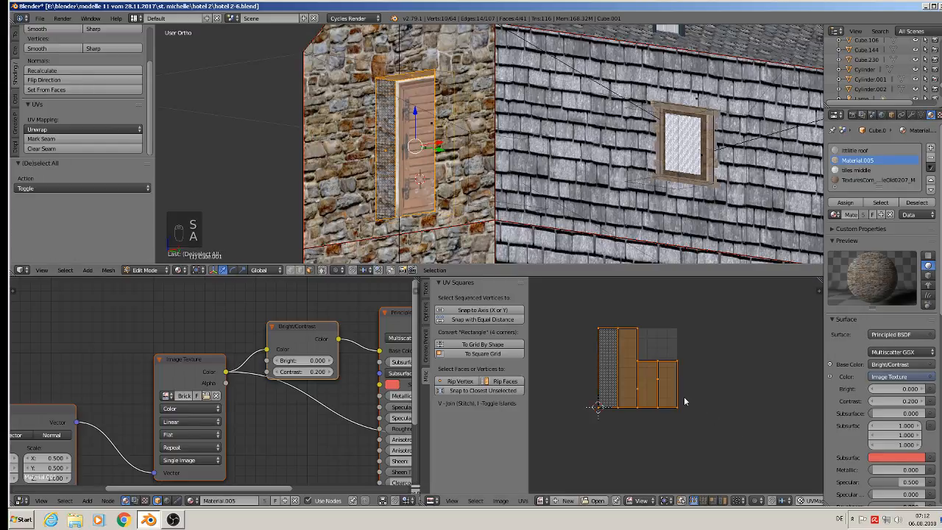
pyautogui.press('s')
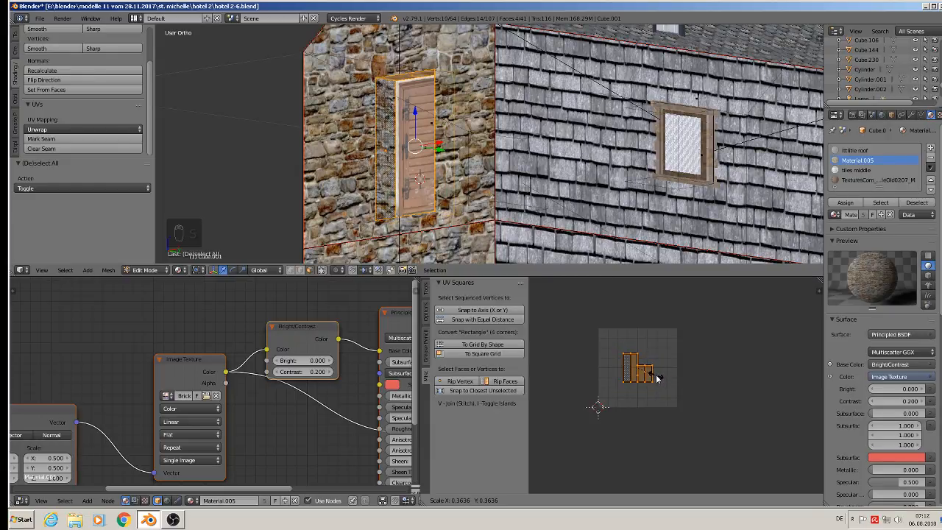
pyautogui.click(658, 380)
pyautogui.press('Tab')
pyautogui.press('a')
pyautogui.press('a')
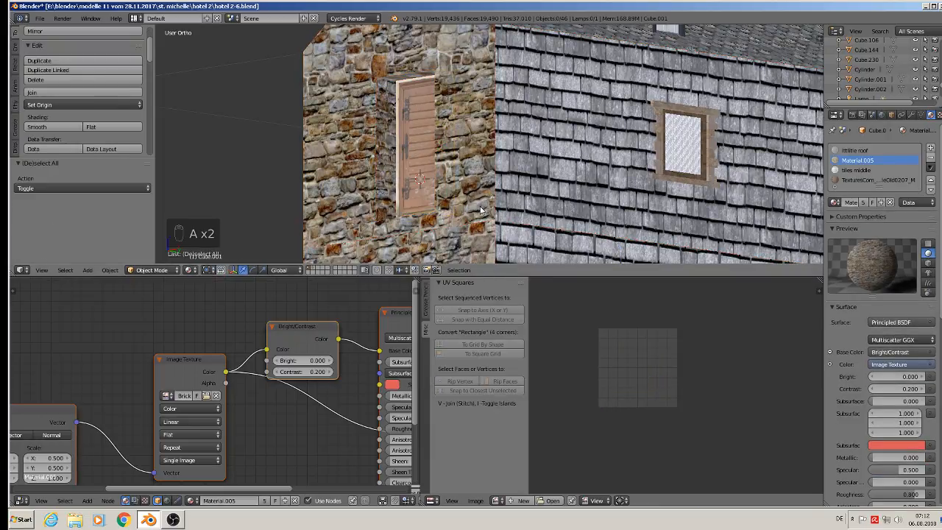
pyautogui.moveTo(571, 239); pyautogui.dragTo(555, 227, button='middle')
pyautogui.moveTo(466, 171); pyautogui.dragTo(439, 179, button='middle')
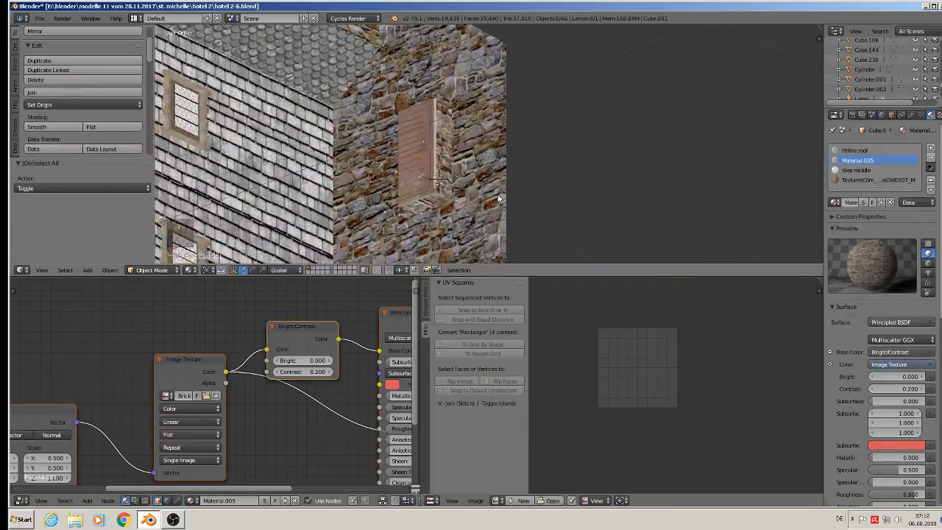
# - Move the recess's wooden door face outward along Y so the recess in the stone wall becomes shallower
pyautogui.press('Tab')
pyautogui.rightClick(439, 179)
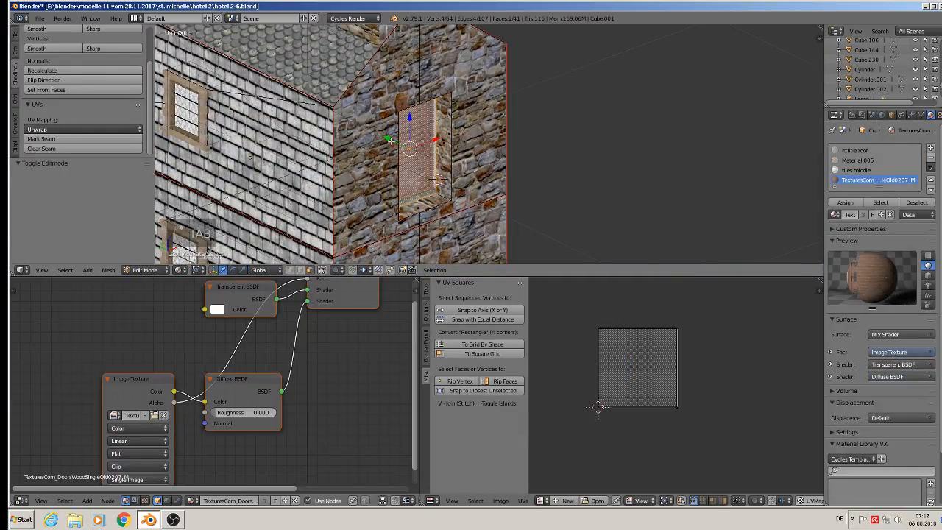
pyautogui.press('g')
pyautogui.press('y')
pyautogui.click(401, 145)
pyautogui.press('Tab')
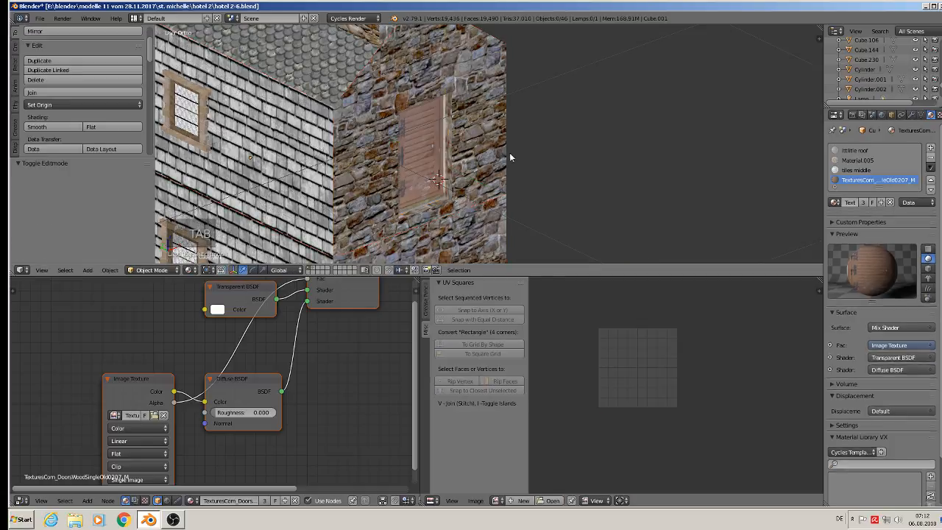
# - Deselect all objects and save the hotel file
pyautogui.scroll(-2, 512, 162)
pyautogui.press('a')
pyautogui.press('a')
pyautogui.moveTo(521, 178); pyautogui.dragTo(496, 169, button='middle')
pyautogui.scroll(-3, 496, 169)
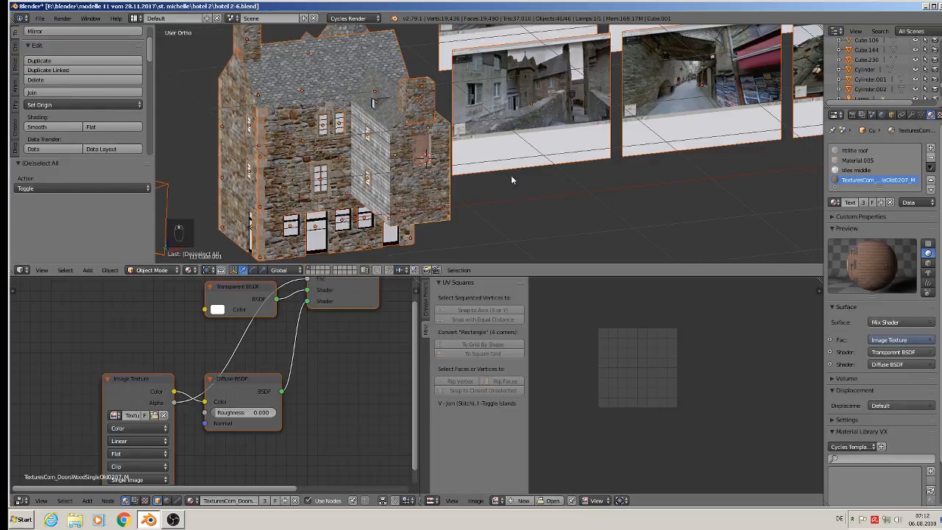
pyautogui.keyDown('shift'); pyautogui.moveTo(511, 175); pyautogui.dragTo(596, 170, button='middle'); pyautogui.keyUp('shift')
pyautogui.press('a')
pyautogui.click(39, 18)
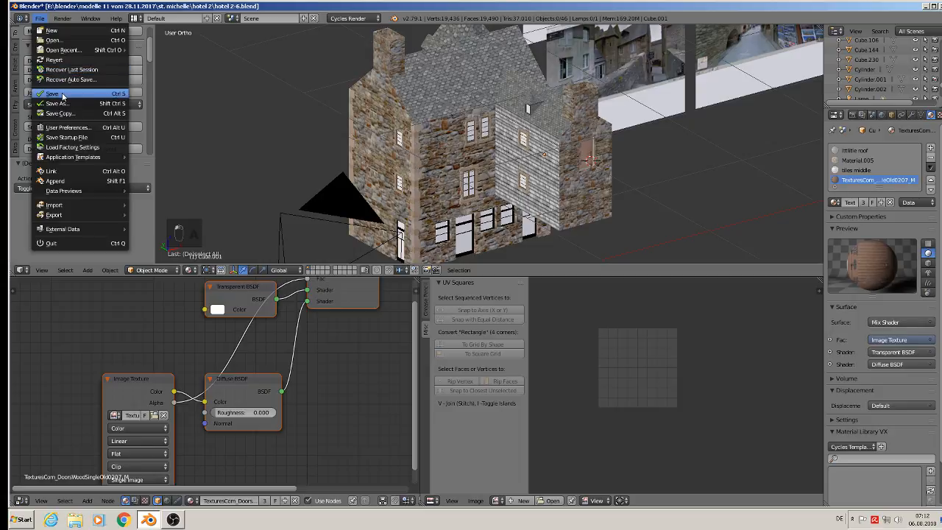
pyautogui.click(63, 95)
# - Enlarge the 3D viewport over the lower editors and switch it to Rendered shading
pyautogui.moveTo(485, 184); pyautogui.dragTo(579, 271, button='middle')
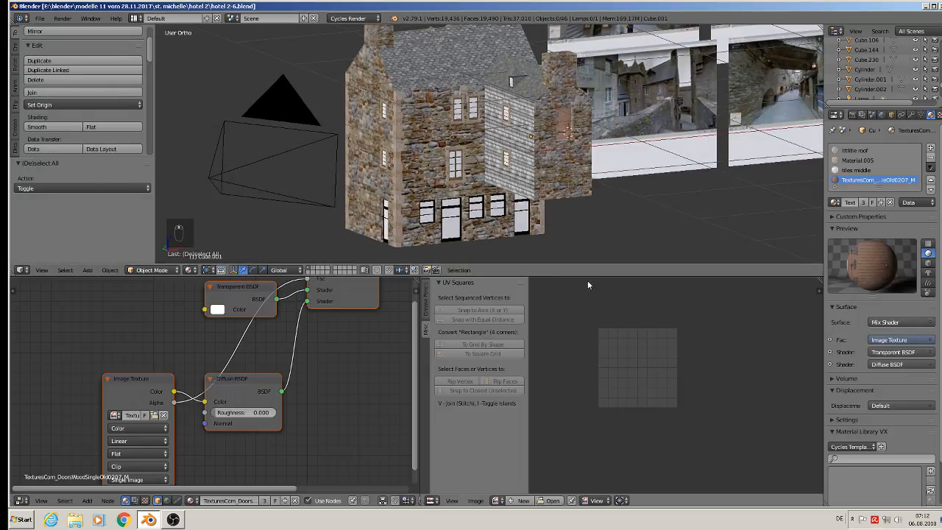
pyautogui.moveTo(585, 268); pyautogui.dragTo(544, 418)
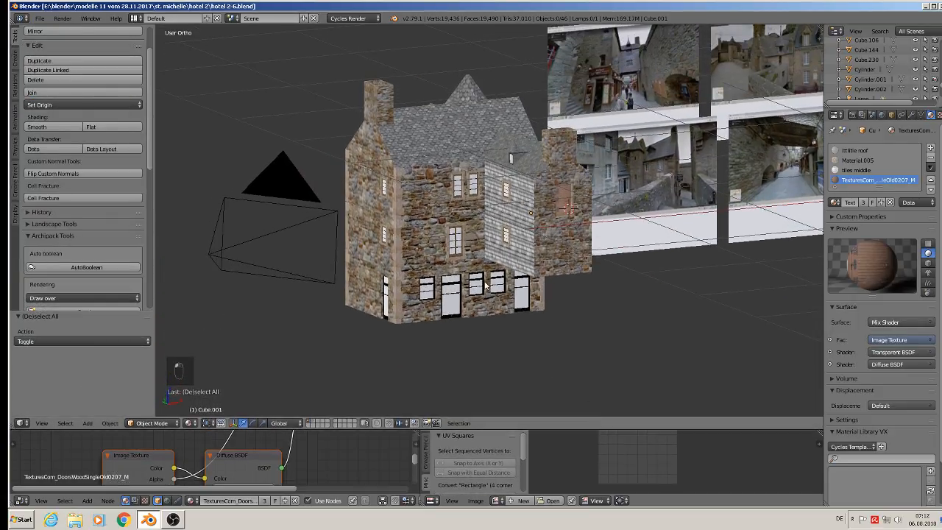
pyautogui.scroll(3, 485, 285)
pyautogui.click(188, 423)
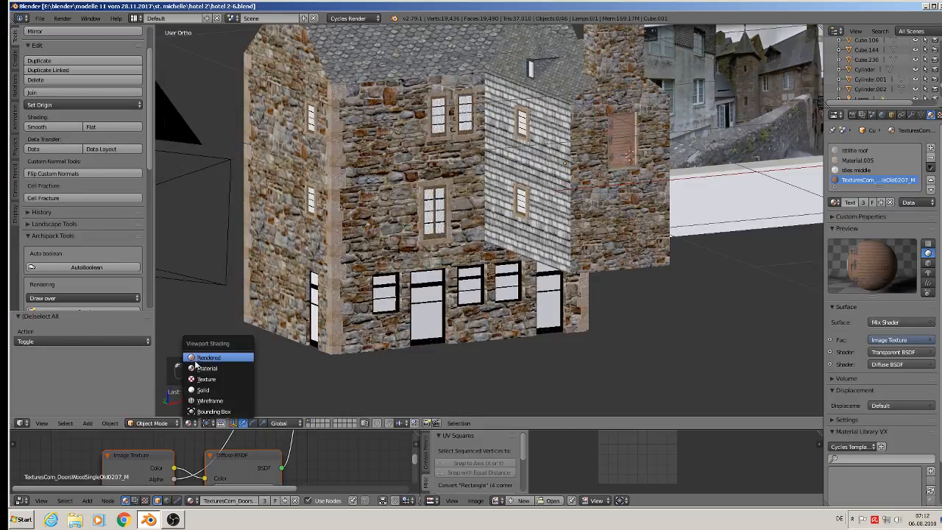
pyautogui.click(201, 359)
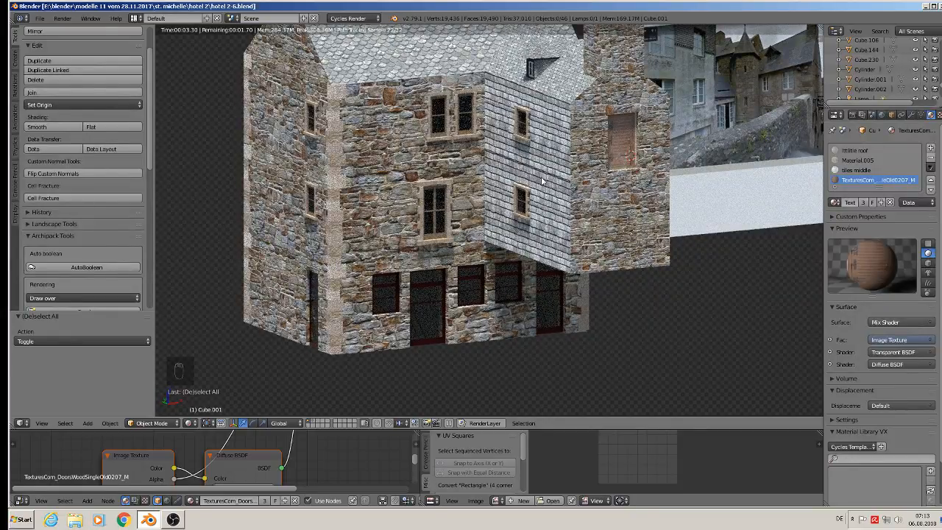
# - Examine the rendered windows, sills and corner stones up close, then return the viewport to Texture shading
pyautogui.scroll(-1, 541, 181)
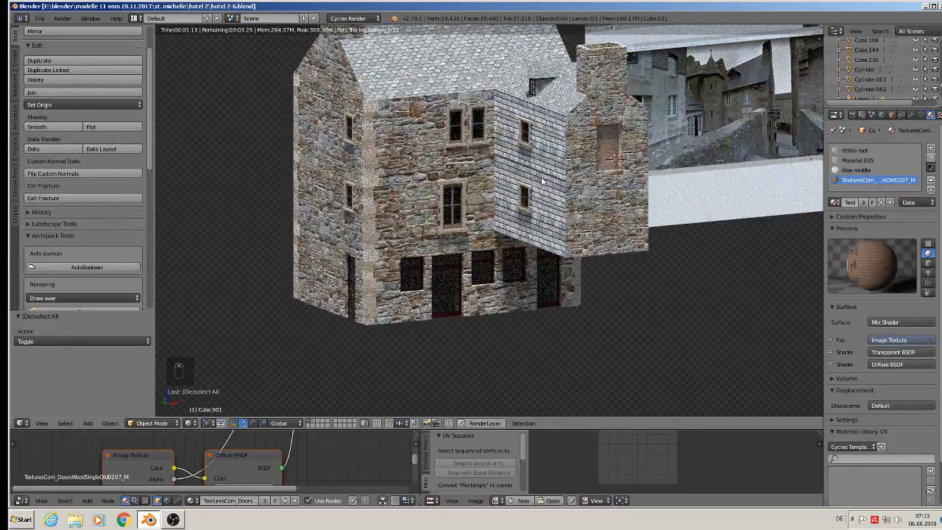
pyautogui.keyDown('shift'); pyautogui.moveTo(542, 181); pyautogui.dragTo(521, 219, button='middle'); pyautogui.keyUp('shift')
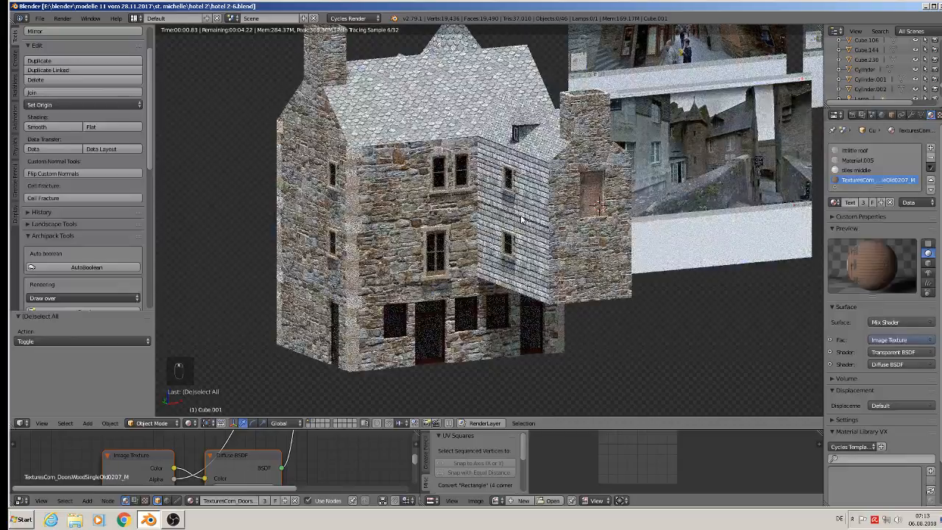
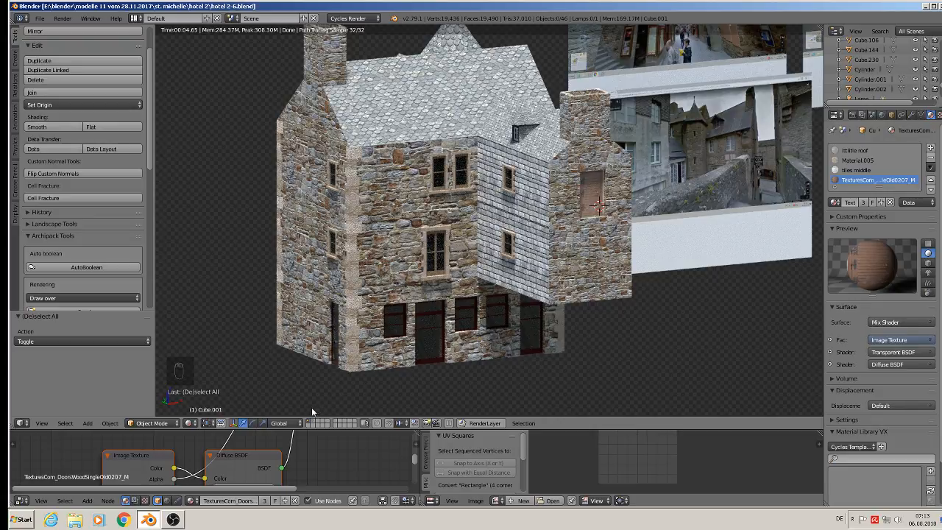
pyautogui.scroll(9, 340, 359)
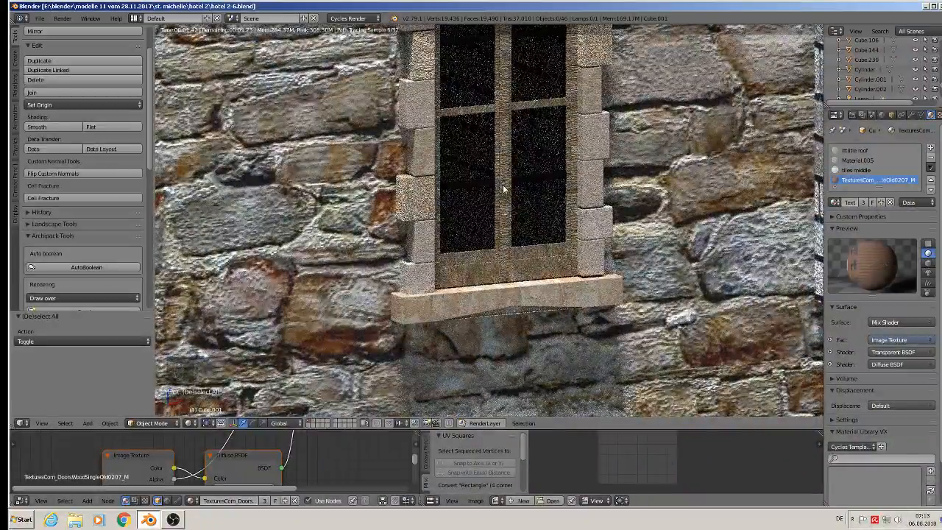
pyautogui.moveTo(714, 269)
pyautogui.keyDown('shift'); pyautogui.mouseDown(button='middle')
pyautogui.moveTo(537, 218)
pyautogui.moveTo(486, 193)
pyautogui.mouseUp(button='middle'); pyautogui.keyUp('shift')
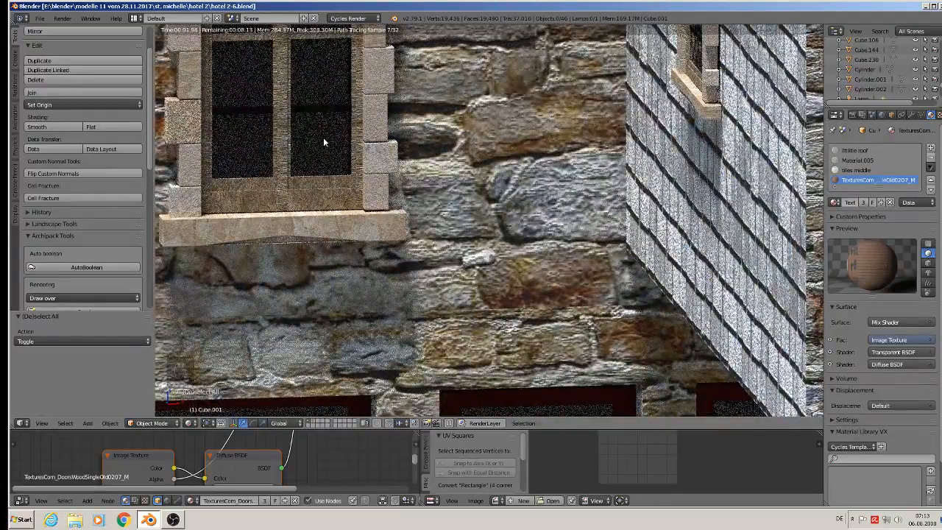
pyautogui.scroll(3, 322, 178)
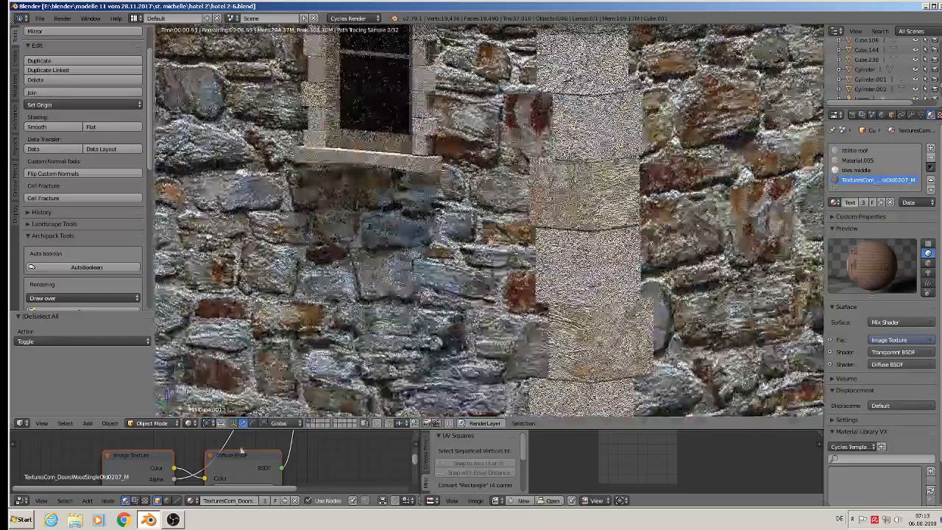
pyautogui.click(190, 424)
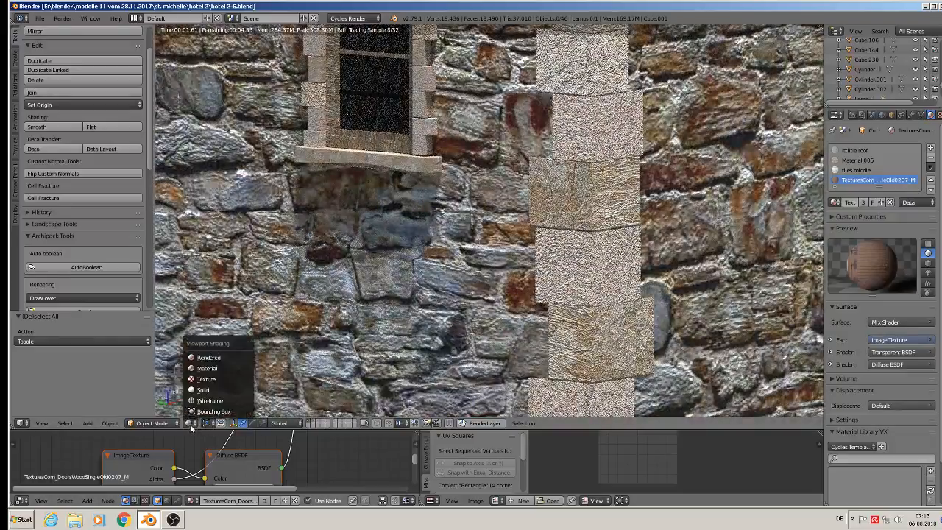
pyautogui.click(214, 378)
# - In the main building's mesh, delete the edge across the underside to remove its two bottom faces
pyautogui.scroll(-5, 414, 179)
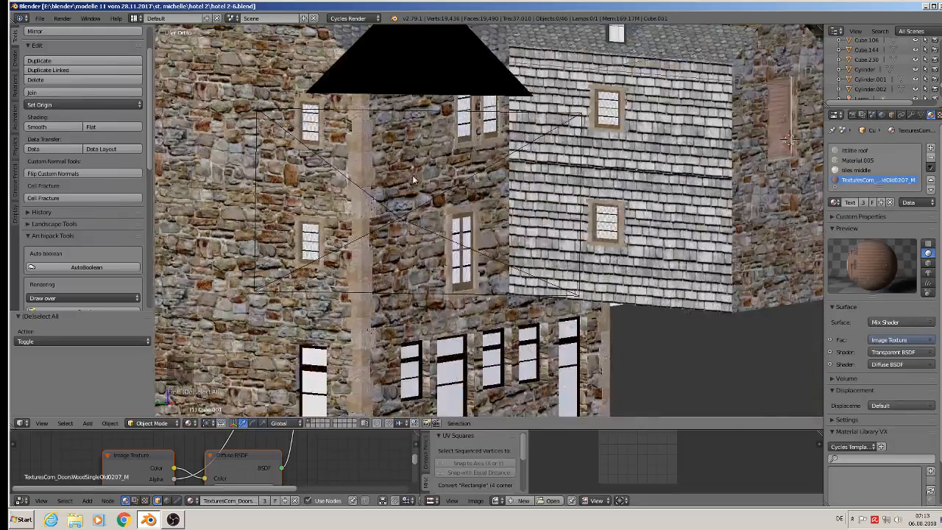
pyautogui.moveTo(414, 179); pyautogui.dragTo(441, 170, button='middle')
pyautogui.press('Tab')
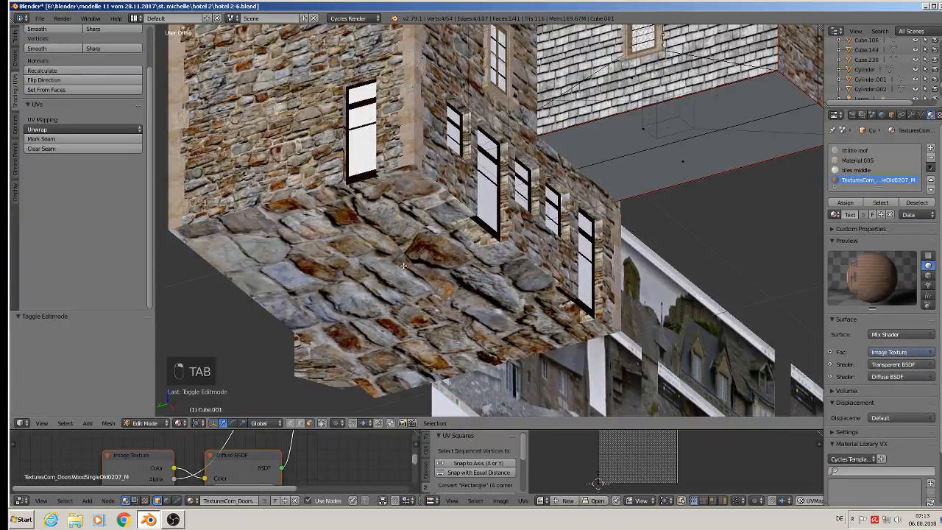
pyautogui.press('Tab')
pyautogui.rightClick(403, 265)
pyautogui.press('Tab')
pyautogui.moveTo(403, 266); pyautogui.dragTo(403, 315, button='middle')
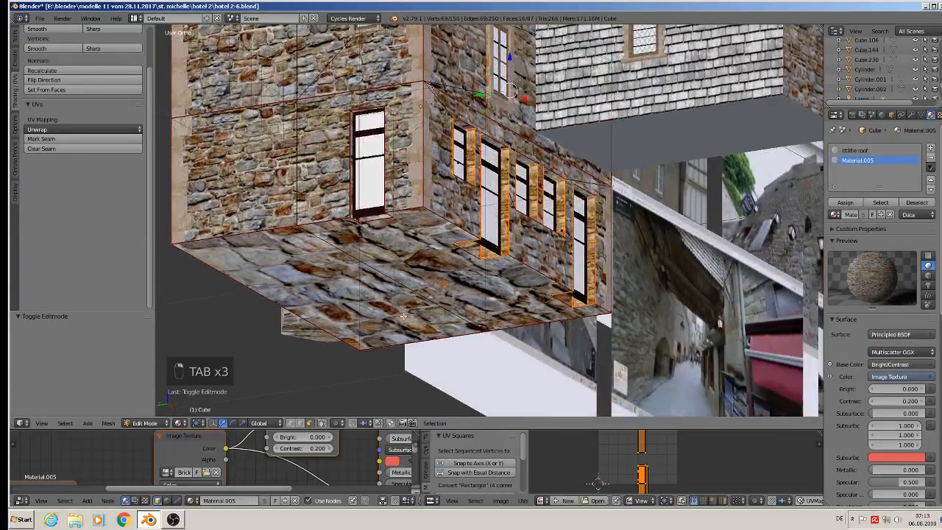
pyautogui.rightClick(359, 259)
pyautogui.press('x')
pyautogui.click(349, 267)
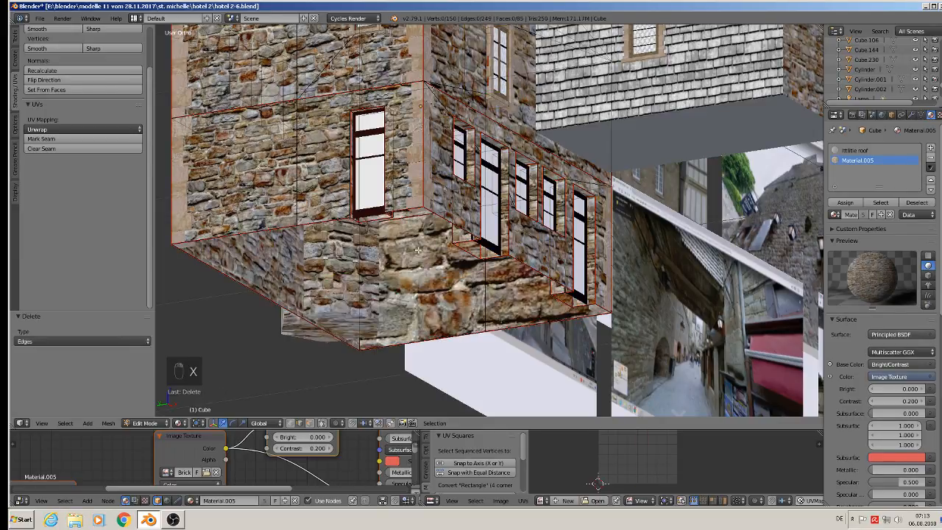
pyautogui.press('Tab')
pyautogui.moveTo(418, 250); pyautogui.dragTo(450, 218, button='middle')
pyautogui.press('Tab')
pyautogui.press('Tab')
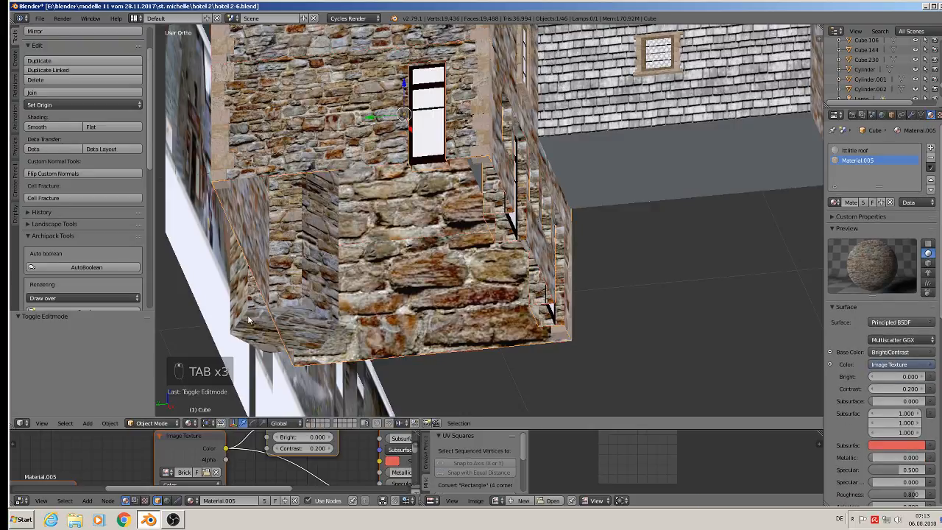
# - Delete the bottom face of the hexagonal stone tower attached to the main building
pyautogui.rightClick(293, 312)
pyautogui.press('Tab')
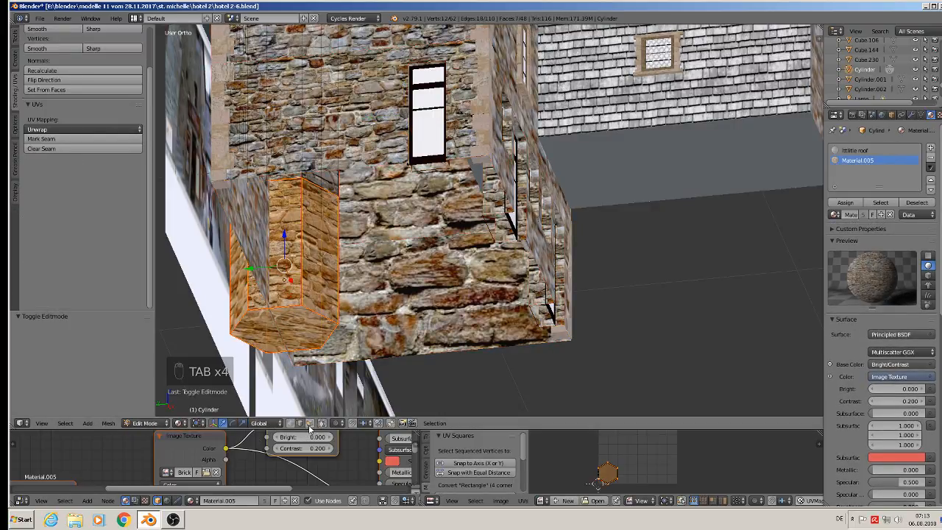
pyautogui.rightClick(287, 328)
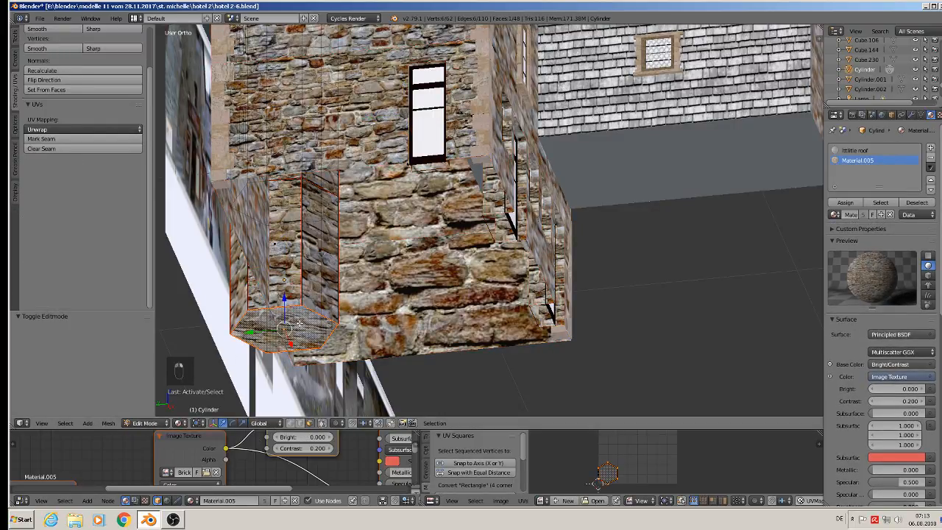
pyautogui.press('x')
pyautogui.click(285, 356)
pyautogui.press('Tab')
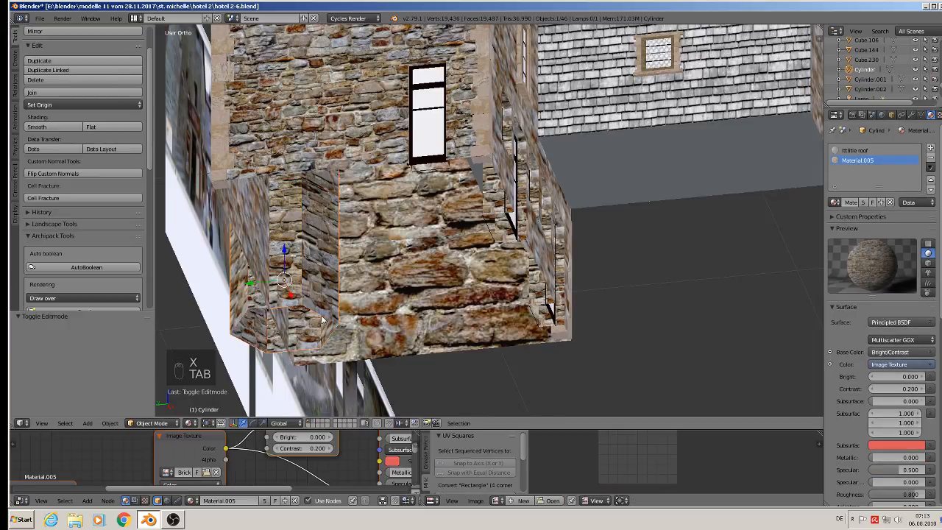
# - Bring the overhanging extension's underside into view and save the file again
pyautogui.scroll(-4, 321, 318)
pyautogui.scroll(3, 321, 318)
pyautogui.moveTo(616, 119); pyautogui.dragTo(537, 153, button='middle')
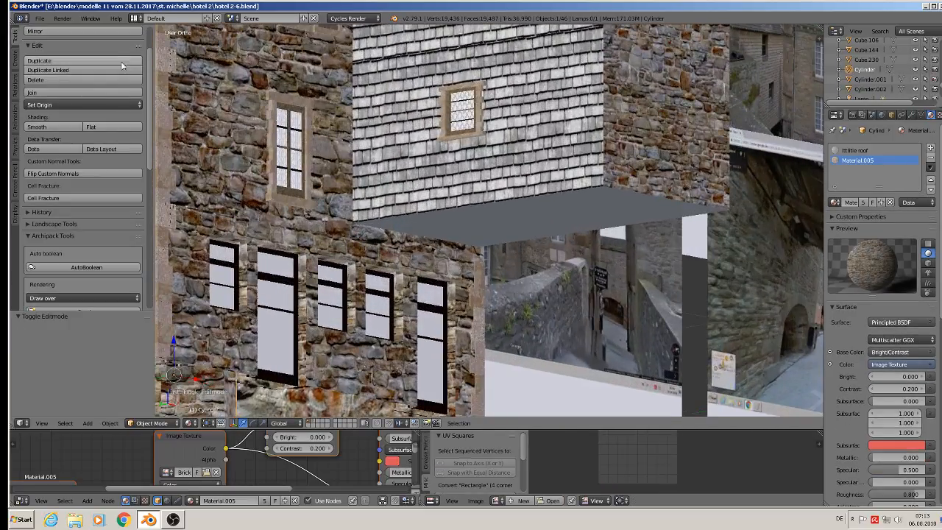
pyautogui.click(40, 17)
pyautogui.click(64, 94)
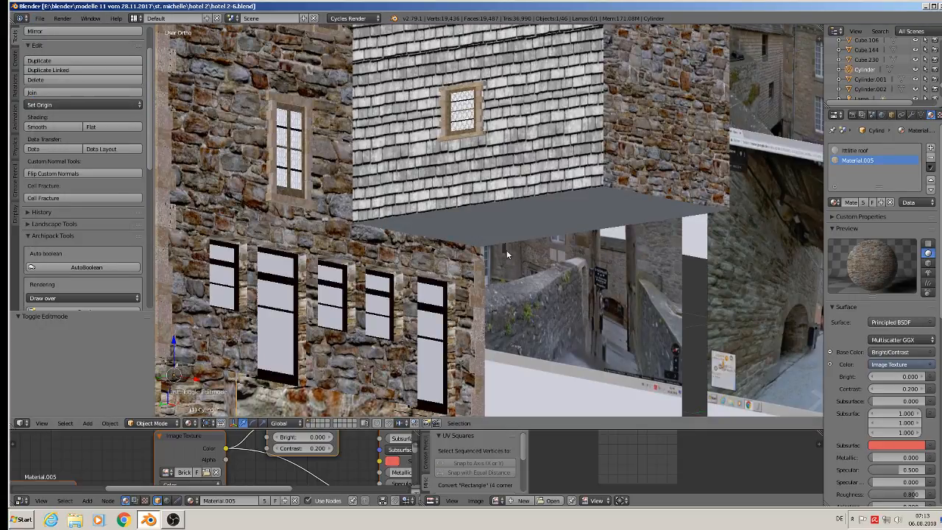
# - Check the overhang in the alley reference photo, then open the extension's mesh for editing with its two underside faces selected
pyautogui.keyDown('shift'); pyautogui.moveTo(789, 168); pyautogui.dragTo(461, 154, button='middle'); pyautogui.keyUp('shift')
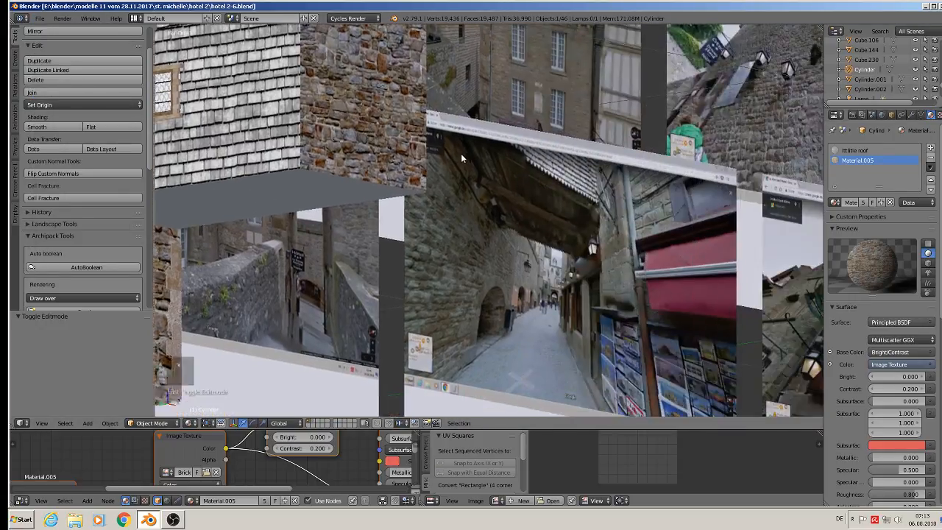
pyautogui.scroll(4, 482, 188)
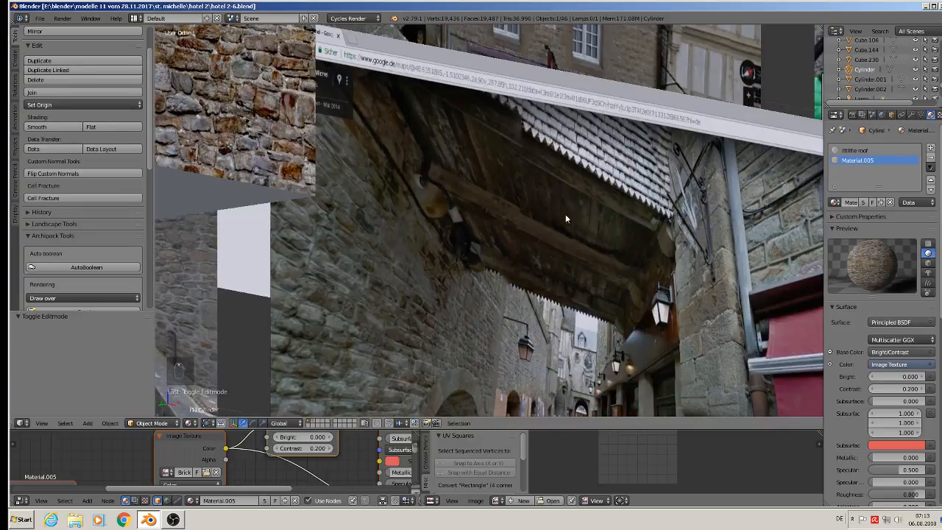
pyautogui.scroll(-5, 566, 214)
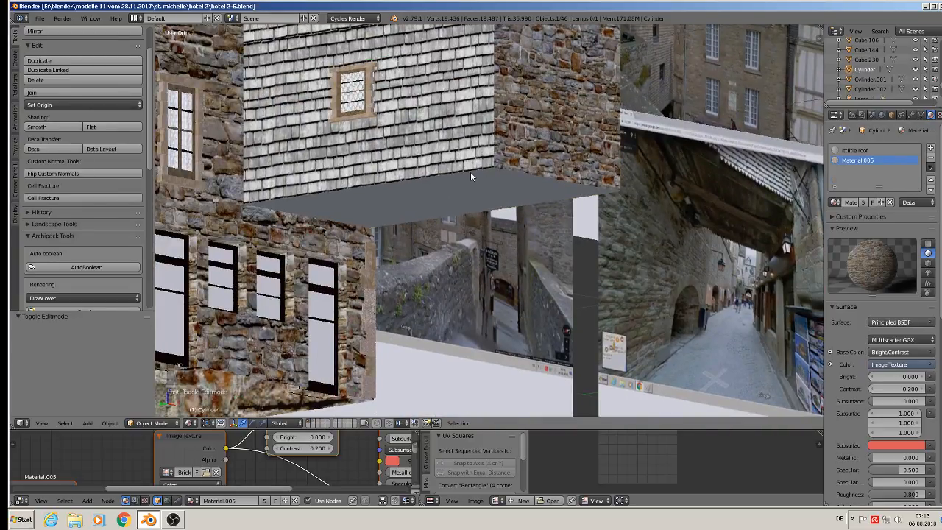
pyautogui.rightClick(470, 174)
pyautogui.press('Tab')
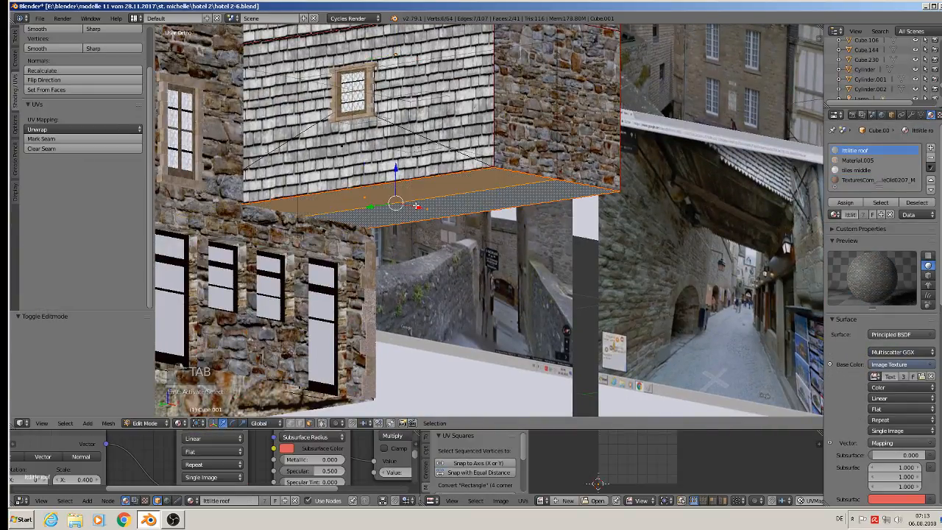
# - Map the extension's two underside faces with Project From View in the bottom orthographic view
pyautogui.moveTo(427, 196); pyautogui.dragTo(496, 116, button='middle')
pyautogui.press('ctrl+KP_1')
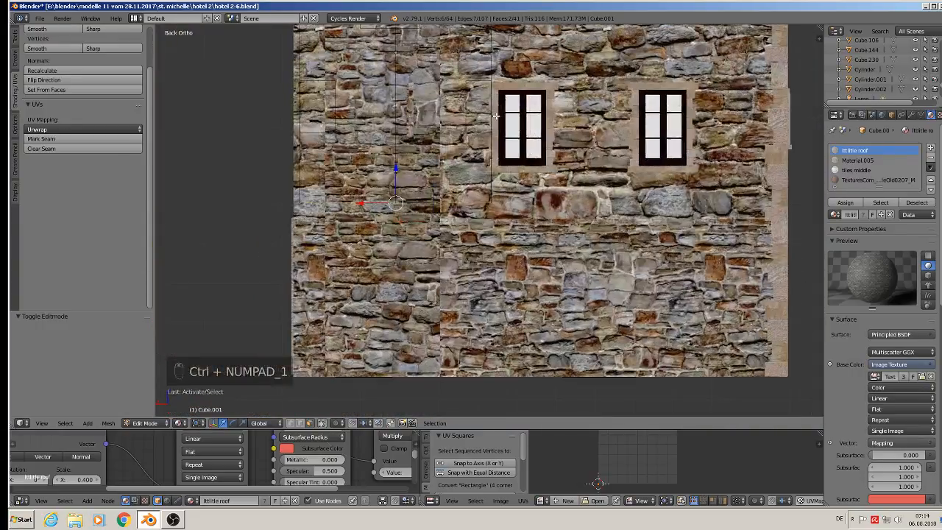
pyautogui.press('ctrl+KP_7')
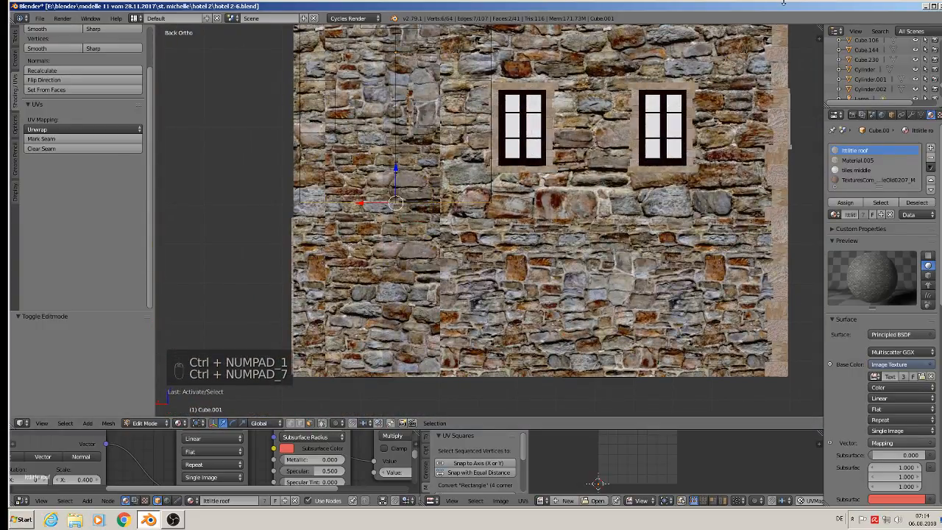
pyautogui.press('ctrl+KP_7')
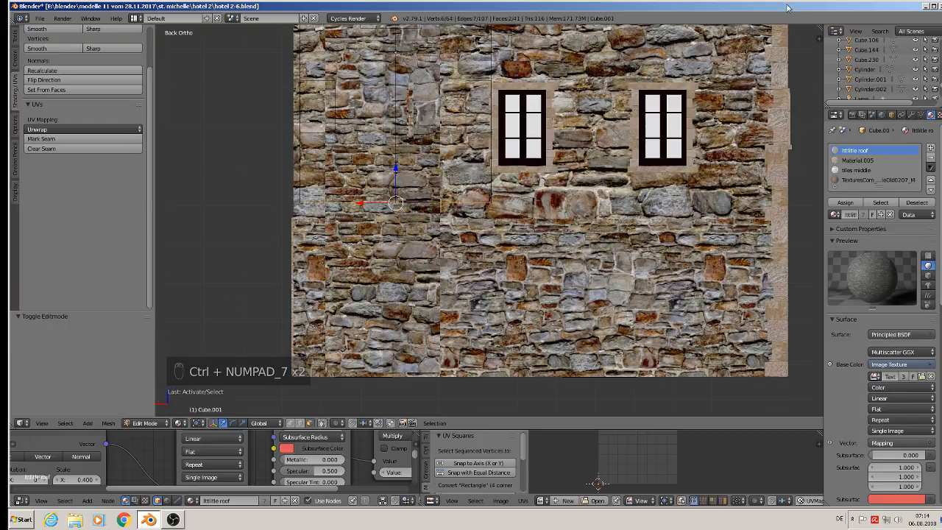
pyautogui.press('KP_7')
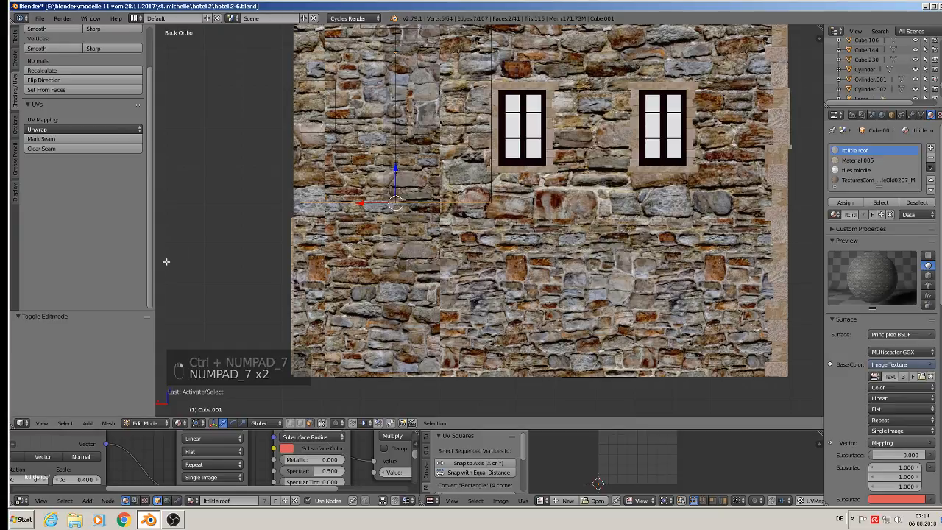
pyautogui.moveTo(183, 250); pyautogui.dragTo(352, 232, button='middle')
pyautogui.press('ctrl+KP_7')
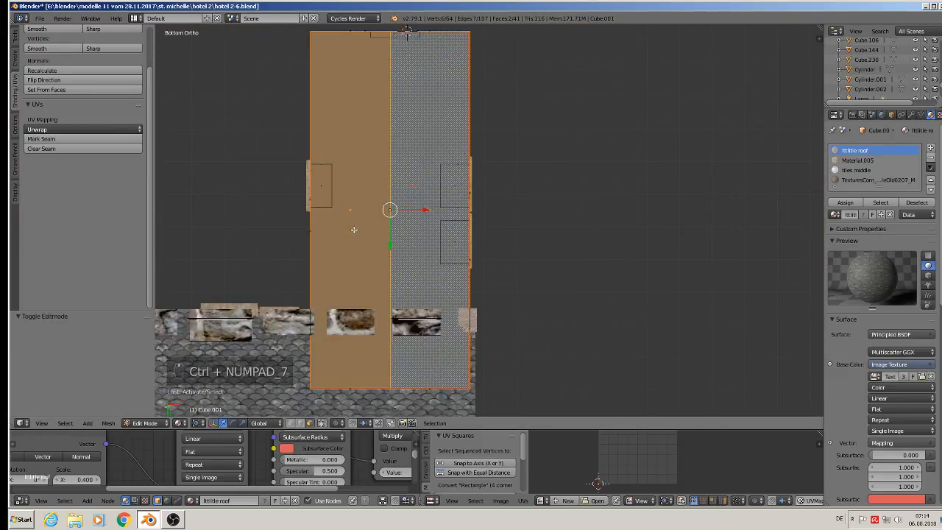
pyautogui.press('u')
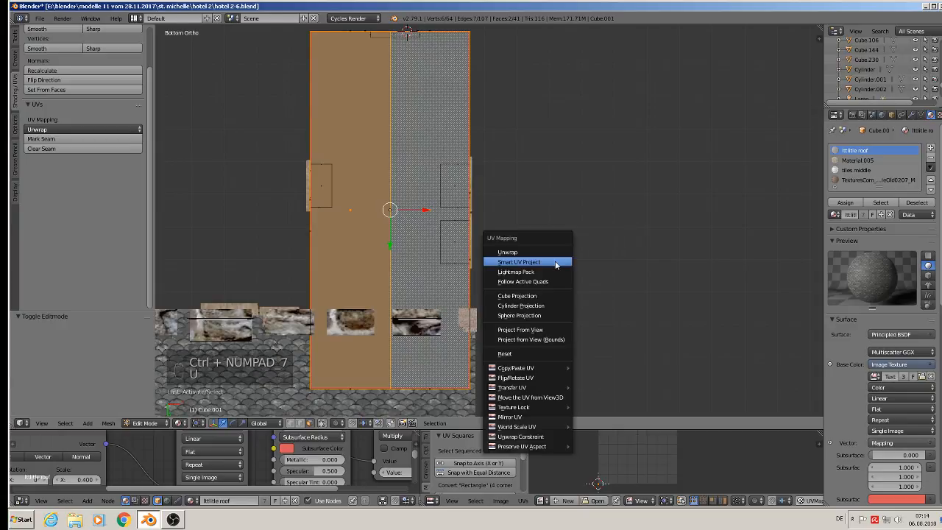
pyautogui.click(544, 331)
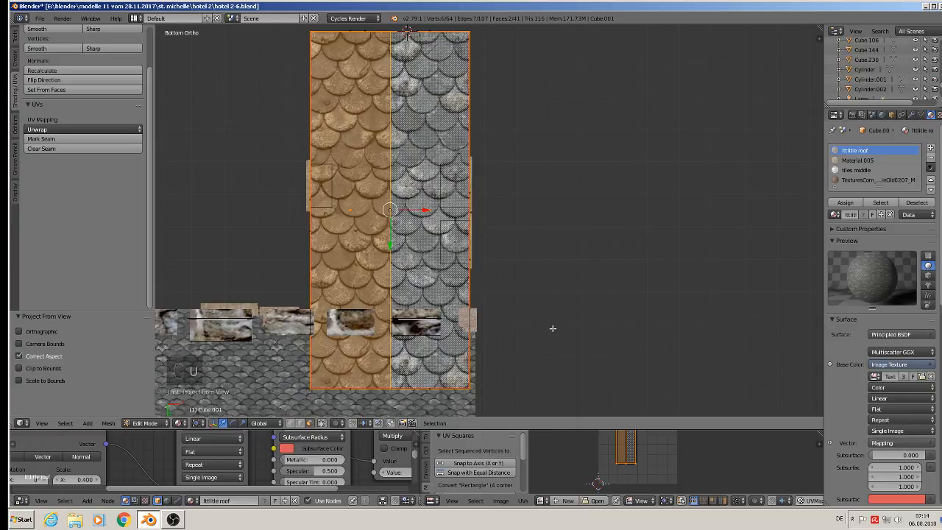
# - Add a material slot to the extension with a new material named "wood down under"
pyautogui.click(931, 148)
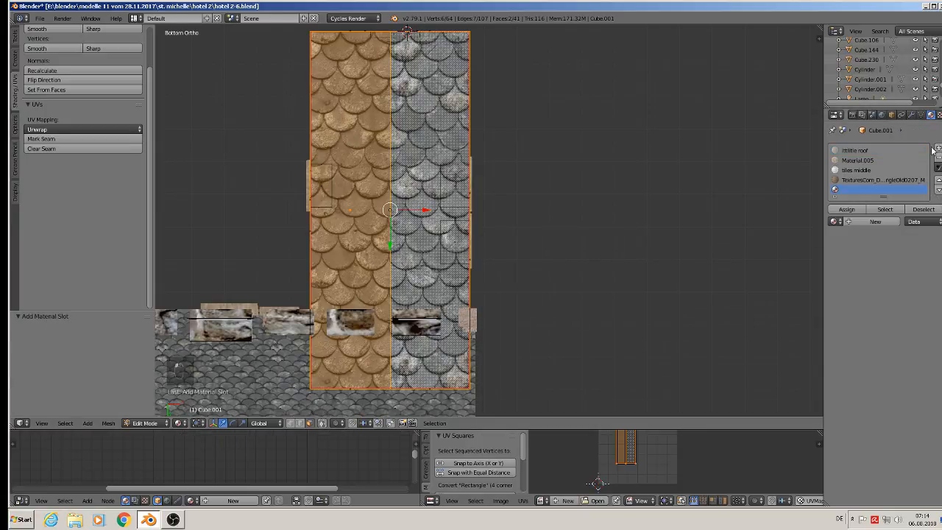
pyautogui.click(864, 224)
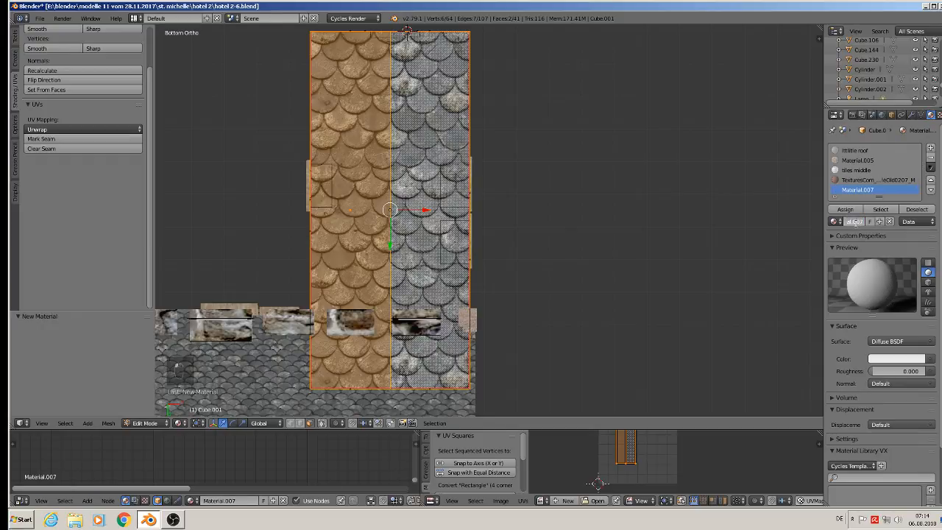
pyautogui.click(784, 230)
pyautogui.press('Return')
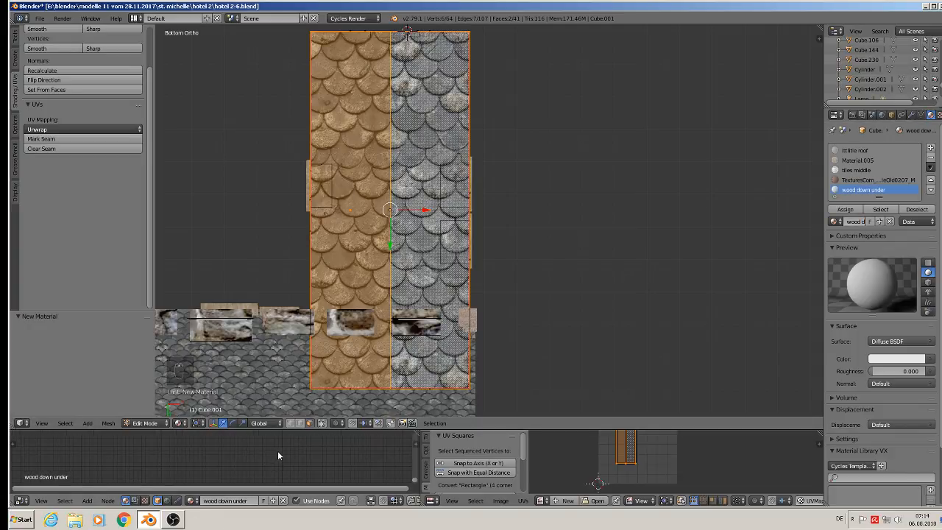
# - Replace the new material's default nodes with the copied brick node setup and enlarge the node editing area
pyautogui.scroll(-5, 278, 456)
pyautogui.moveTo(278, 458); pyautogui.dragTo(267, 469, button='middle')
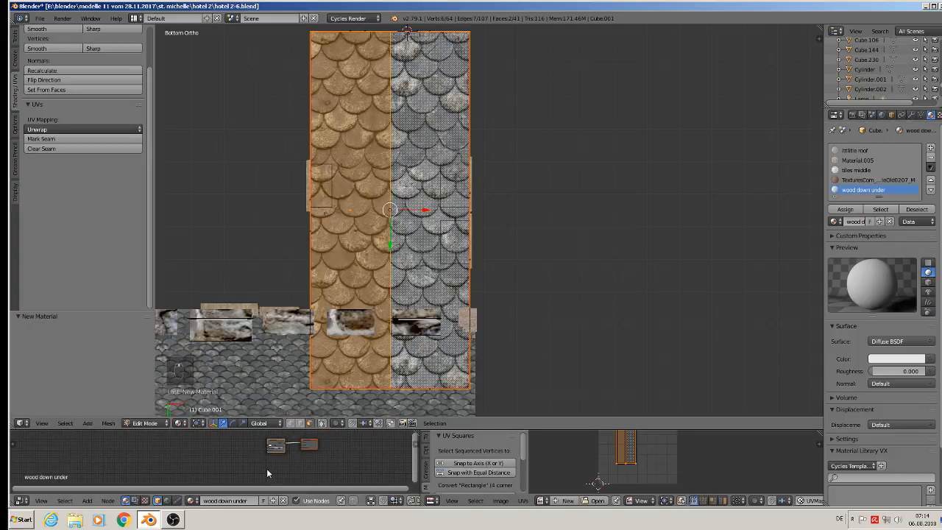
pyautogui.press('x')
pyautogui.hotkey('ctrl', 'v')
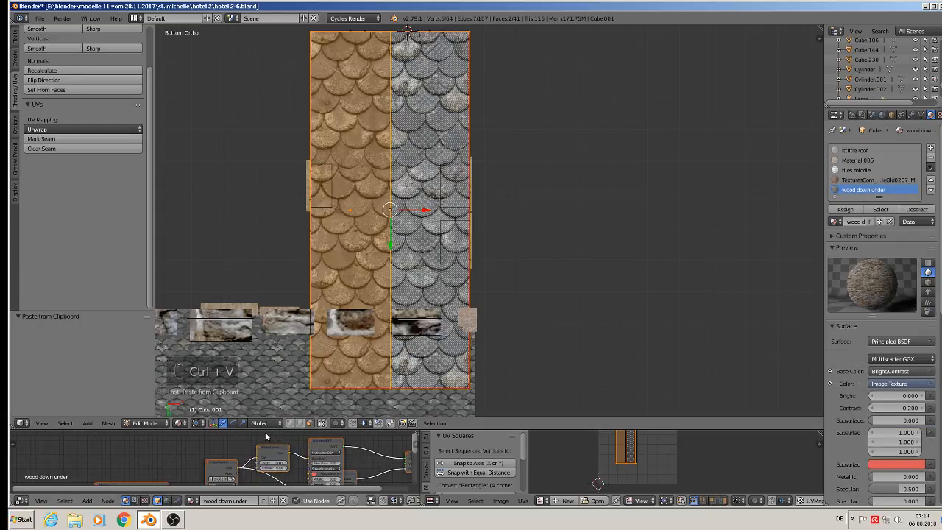
pyautogui.moveTo(265, 432); pyautogui.dragTo(265, 282)
pyautogui.scroll(4, 235, 413)
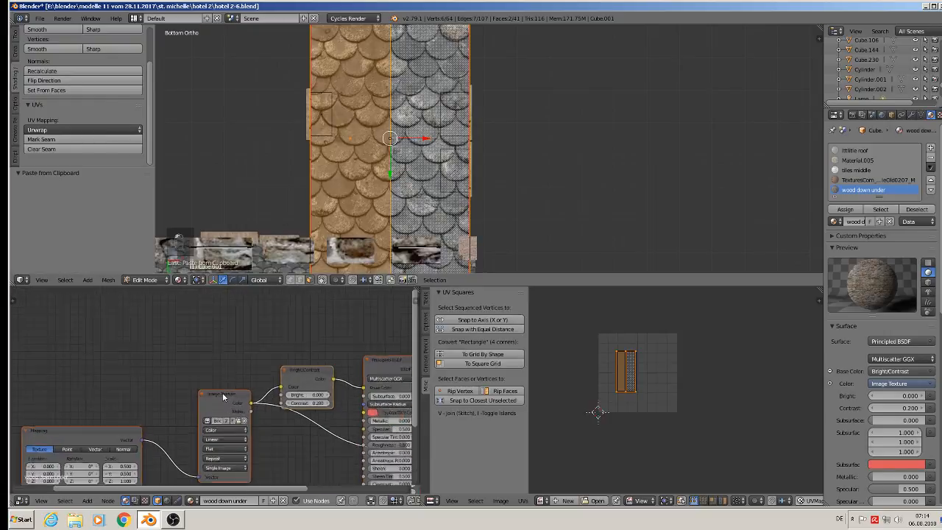
# - Load TexturesCom_WoodPlanksOverlapping0031_1_seamless_S.jpg into the Image Texture node and assign the wood material to the two underside faces
pyautogui.click(242, 428)
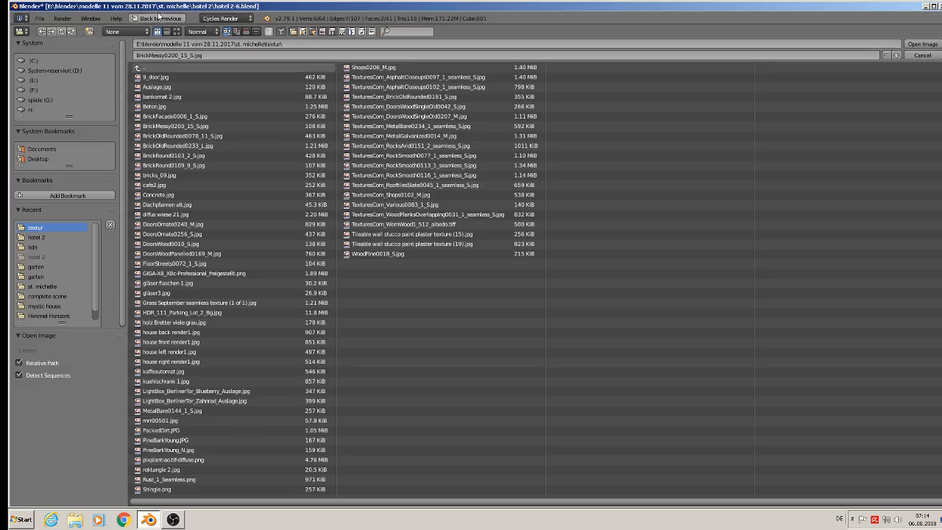
pyautogui.click(177, 30)
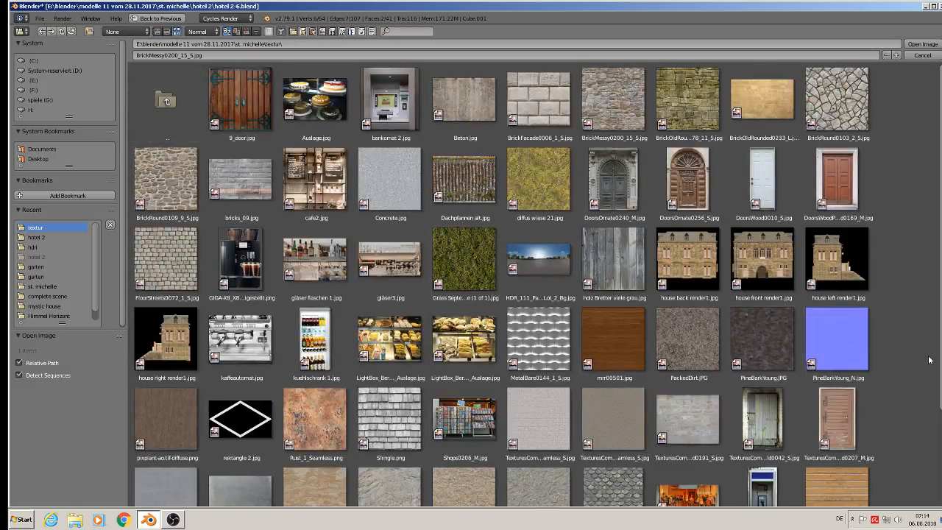
pyautogui.scroll(-2, 830, 368)
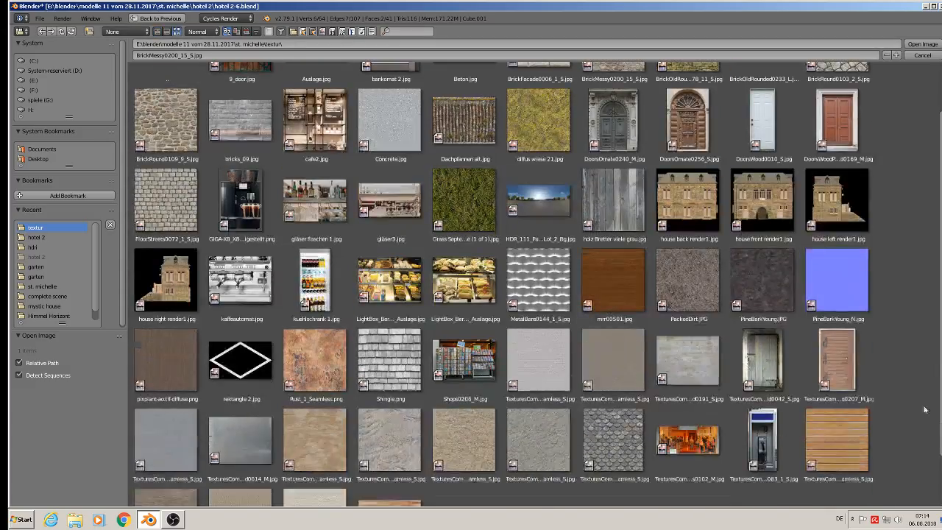
pyautogui.doubleClick(836, 438)
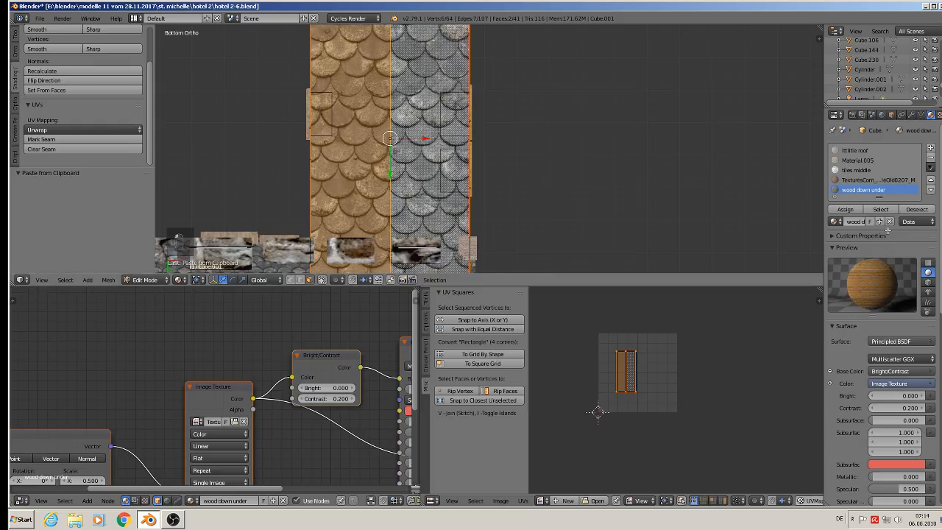
pyautogui.click(845, 209)
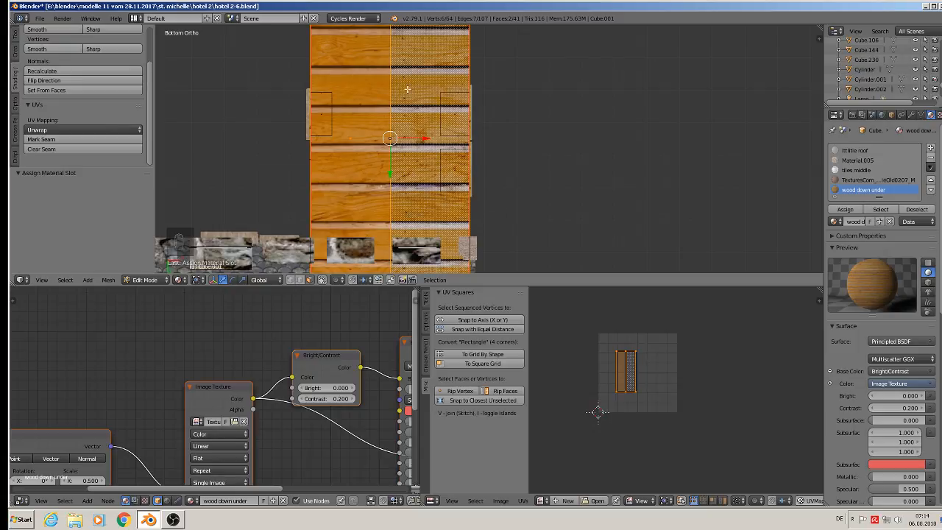
# - Scale the underside faces' UVs up by about 3.42, then leave mesh editing and view the whole extension
pyautogui.moveTo(430, 120); pyautogui.dragTo(569, 18, button='middle')
pyautogui.press('KP_Decimal')
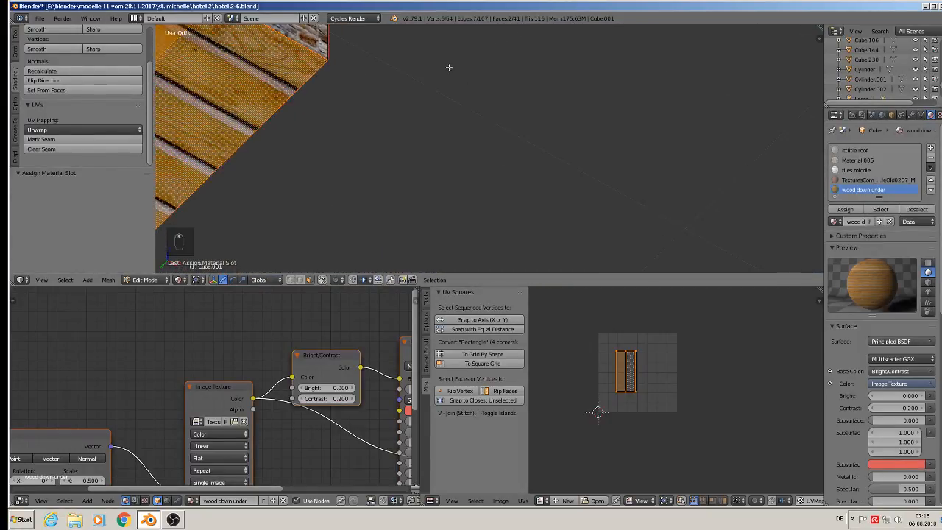
pyautogui.press('s')
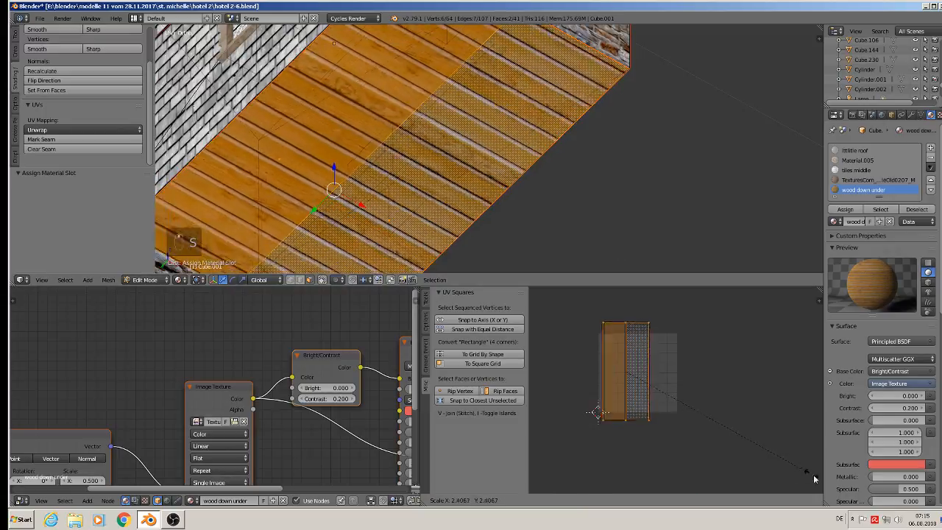
pyautogui.click(597, 295)
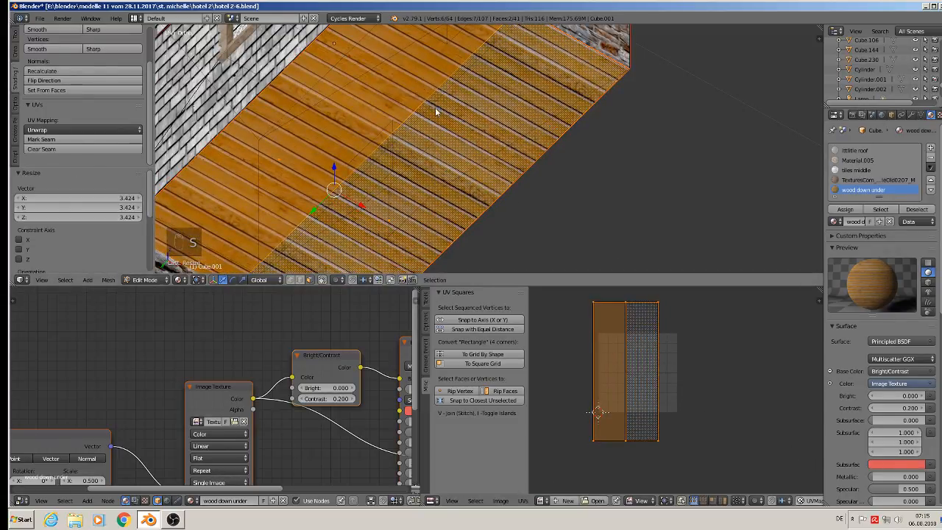
pyautogui.press('Tab')
pyautogui.press('a')
pyautogui.press('a')
pyautogui.scroll(-3, 442, 119)
pyautogui.moveTo(445, 126); pyautogui.dragTo(457, 179, button='middle')
pyautogui.scroll(-7, 456, 178)
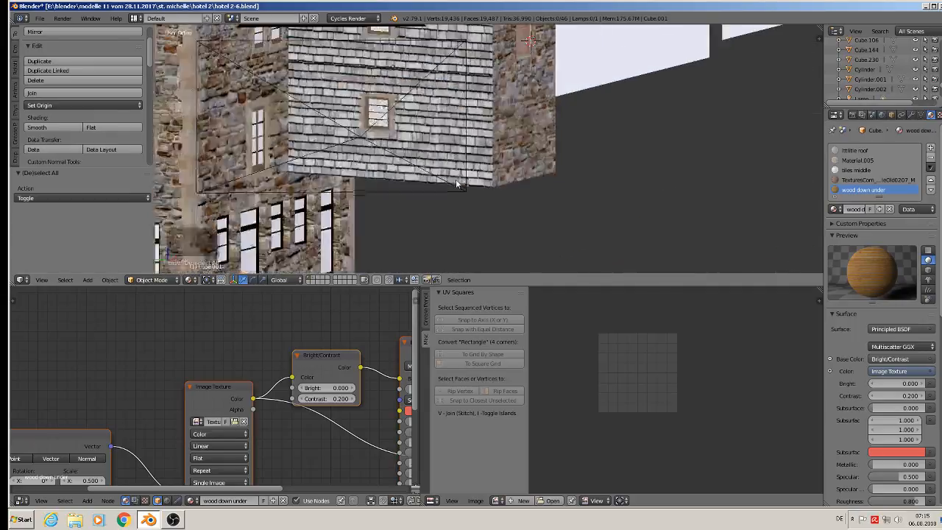
# - Move the Multiply node out from behind the Principled BSDF node and save the file
pyautogui.moveTo(407, 398); pyautogui.dragTo(99, 359, button='middle')
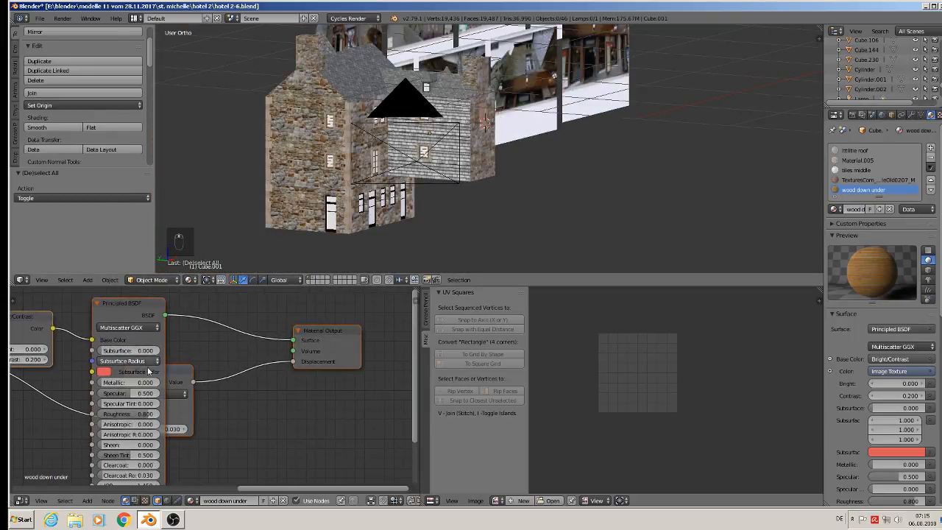
pyautogui.moveTo(179, 374); pyautogui.dragTo(241, 378)
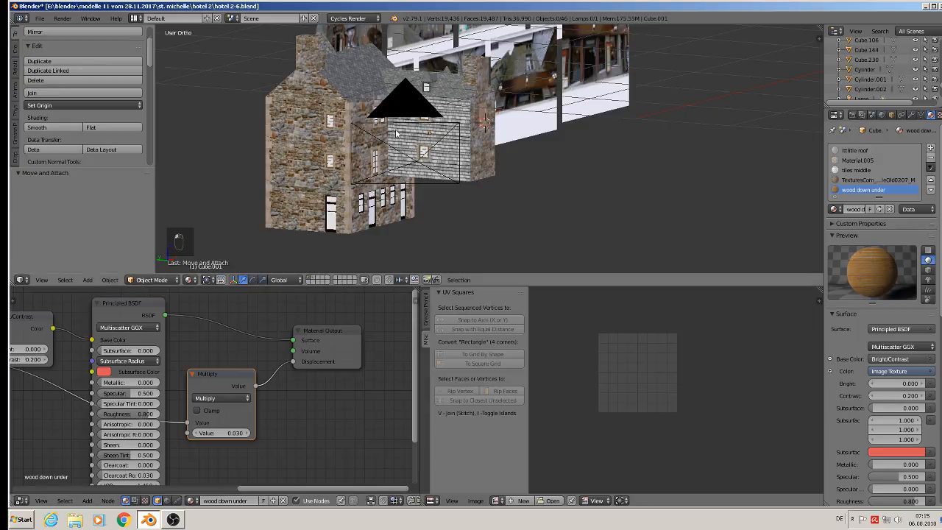
pyautogui.press('a')
pyautogui.press('a')
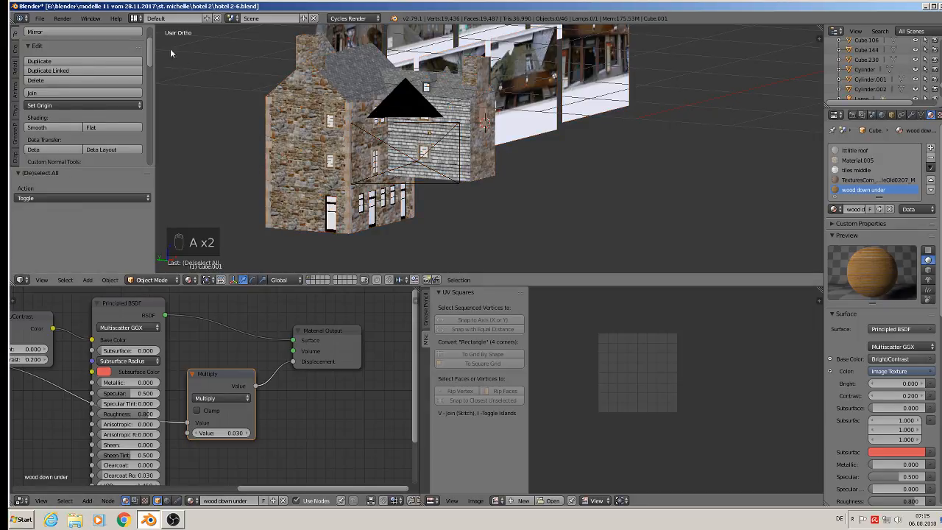
pyautogui.click(40, 19)
pyautogui.click(79, 95)
# - Inspect the hotel's stone wall textures from several sides, comparing the main building with the extension
pyautogui.scroll(-1, 417, 143)
pyautogui.moveTo(418, 143); pyautogui.dragTo(299, 138, button='middle')
pyautogui.scroll(5, 441, 110)
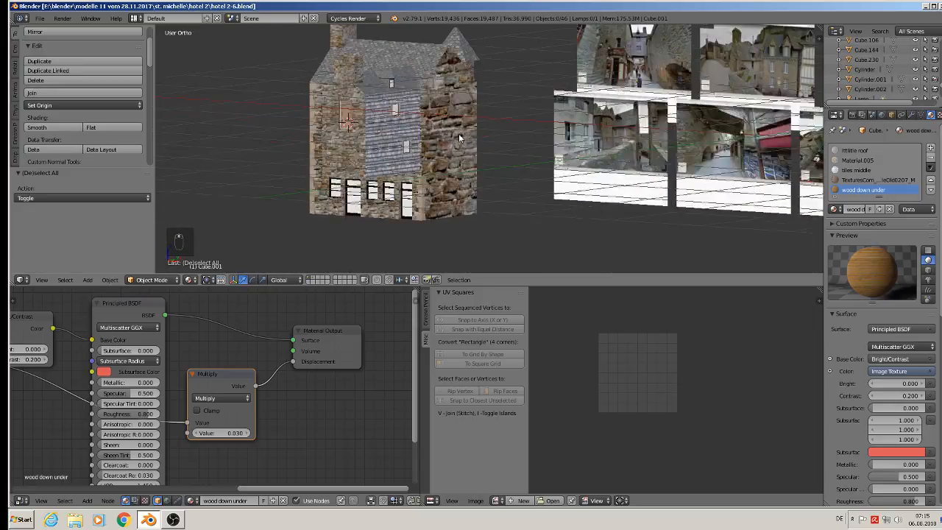
pyautogui.scroll(-4, 456, 169)
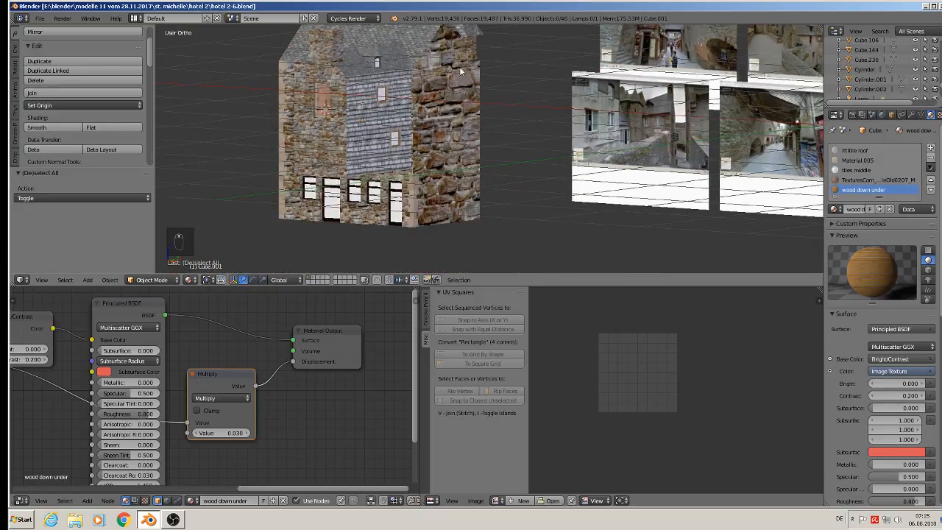
pyautogui.scroll(5, 466, 152)
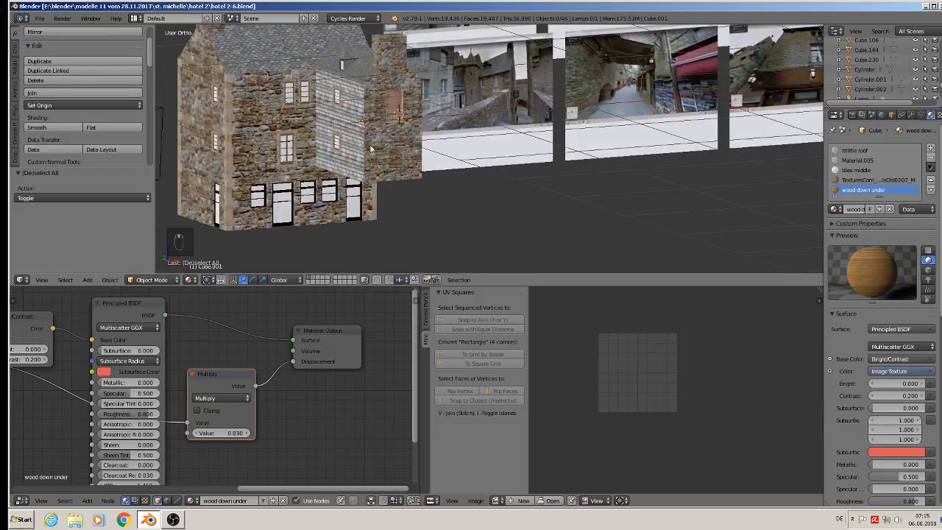
pyautogui.press('Tab')
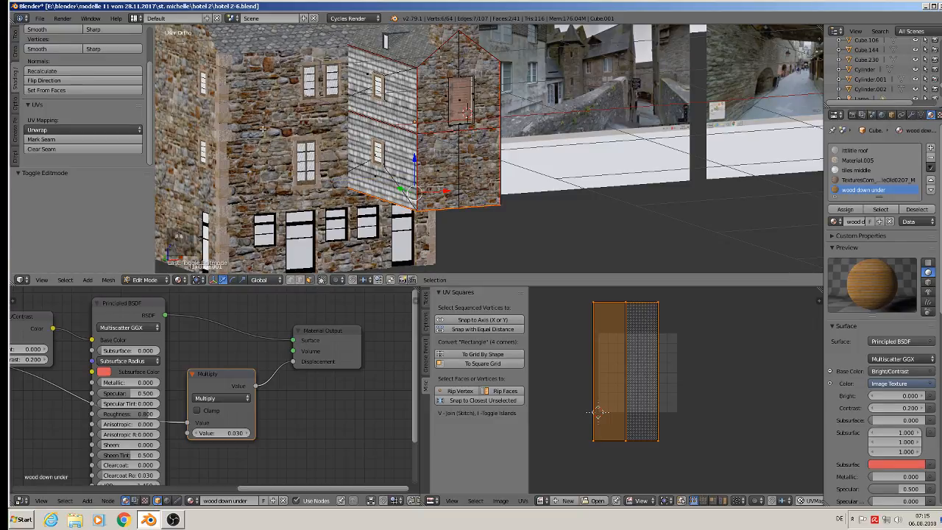
pyautogui.press('Tab')
# - Select the six stone wall faces on the main building's front and scale their UVs up, then leave mesh editing and deselect everything
pyautogui.rightClick(294, 122)
pyautogui.press('Tab')
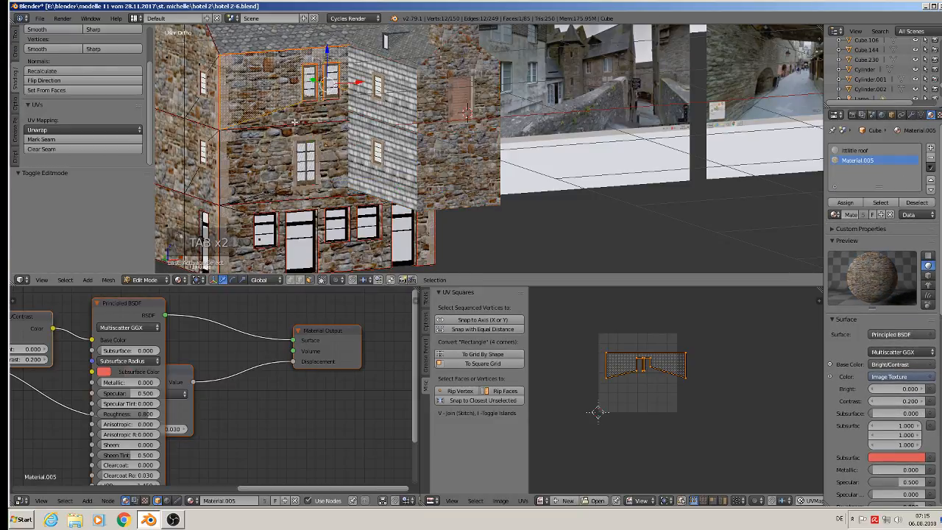
pyautogui.keyDown('shift'); pyautogui.rightClick(311, 115); pyautogui.keyUp('shift')
pyautogui.keyDown('shift'); pyautogui.rightClick(268, 160); pyautogui.keyUp('shift')
pyautogui.keyDown('shift'); pyautogui.rightClick(298, 192); pyautogui.keyUp('shift')
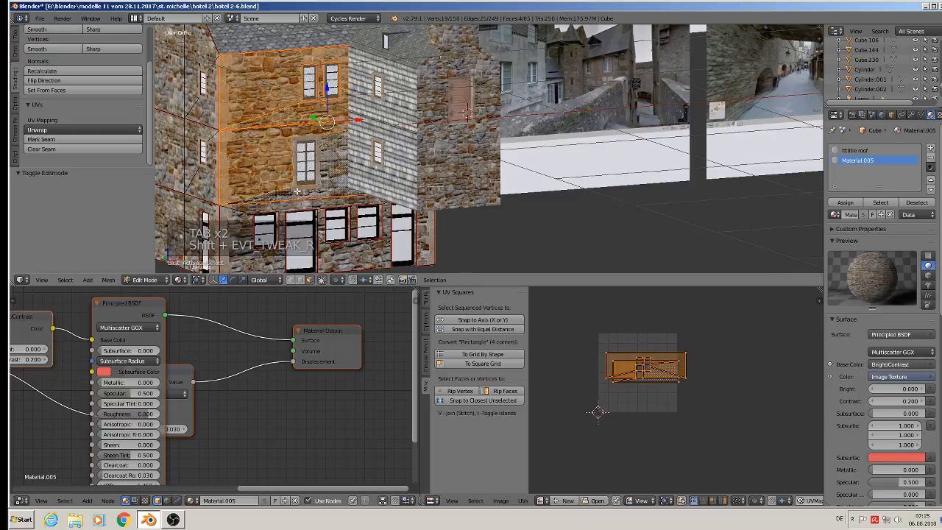
pyautogui.keyDown('shift'); pyautogui.rightClick(277, 208); pyautogui.keyUp('shift')
pyautogui.keyDown('shift'); pyautogui.rightClick(367, 252); pyautogui.keyUp('shift')
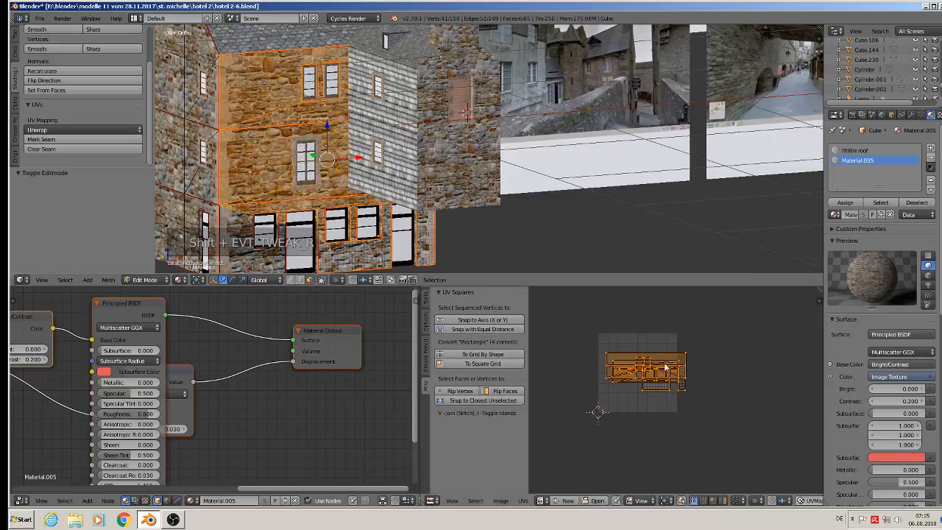
pyautogui.press('s')
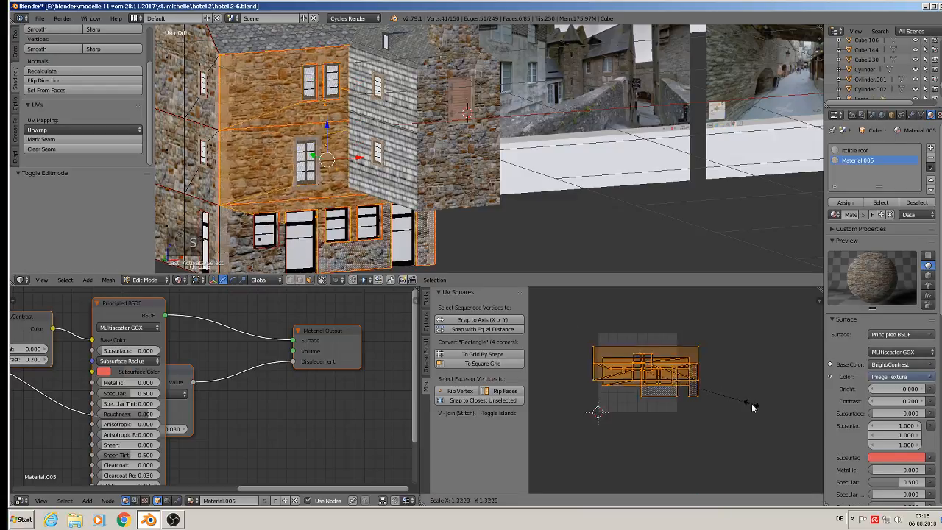
pyautogui.click(799, 427)
pyautogui.press('Tab')
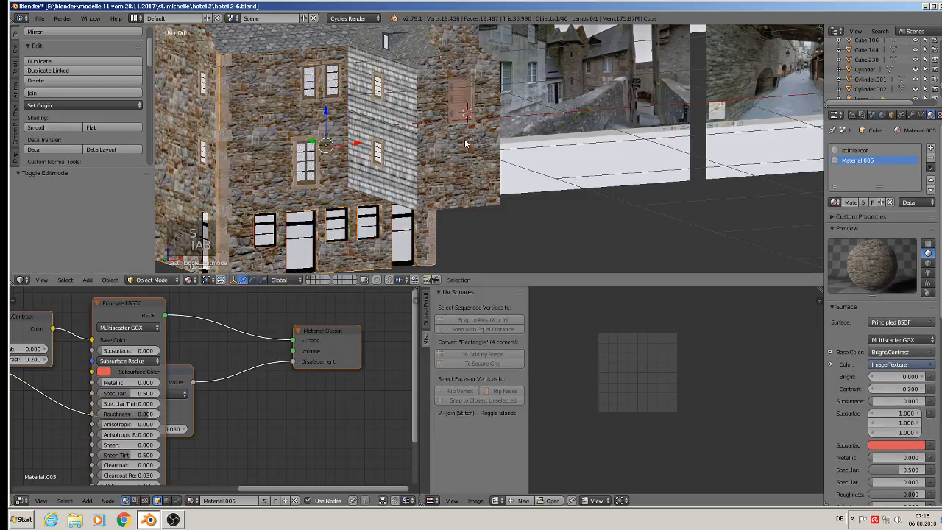
pyautogui.press('a')
pyautogui.press('a')
# - View the whole hotel and save the file under its existing name
pyautogui.scroll(-6, 430, 163)
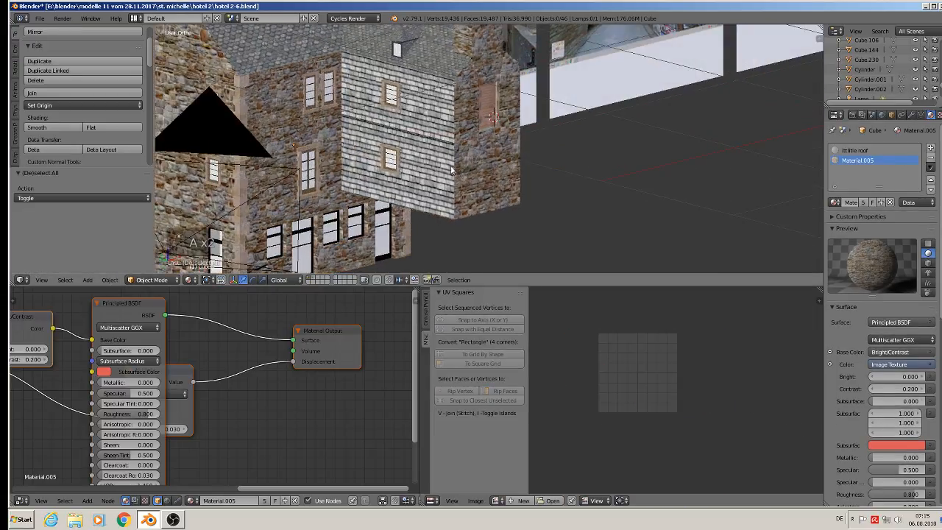
pyautogui.keyDown('shift'); pyautogui.moveTo(434, 165); pyautogui.dragTo(413, 173, button='middle'); pyautogui.keyUp('shift')
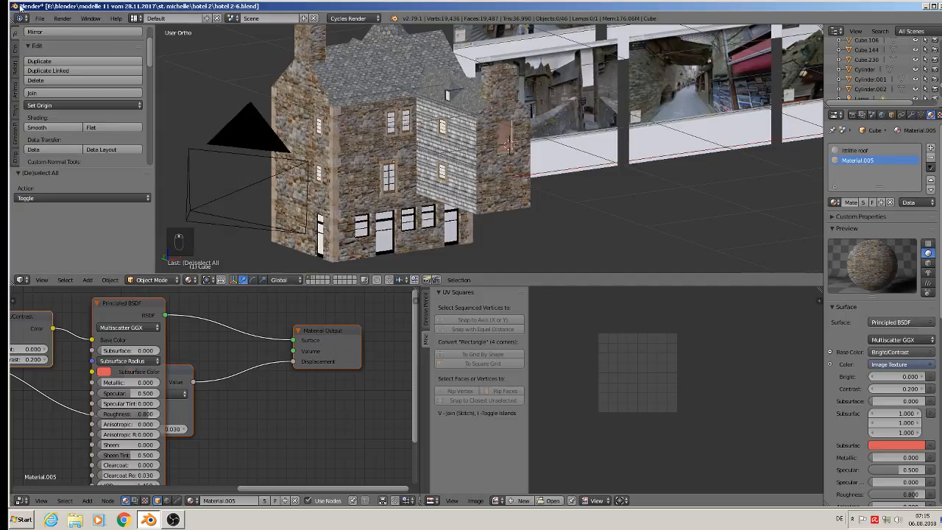
pyautogui.click(39, 18)
pyautogui.click(65, 93)
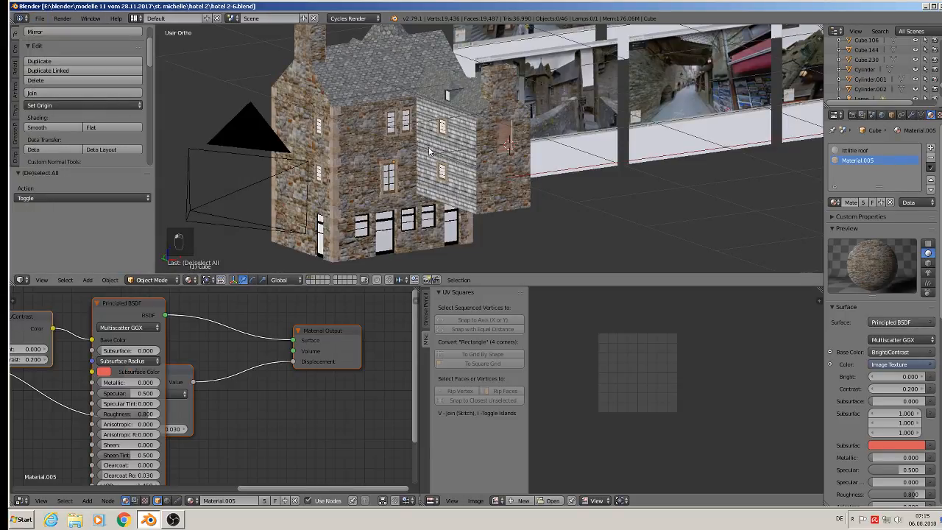
pyautogui.scroll(-2, 442, 144)
pyautogui.keyDown('shift'); pyautogui.moveTo(501, 150); pyautogui.dragTo(444, 164, button='middle'); pyautogui.keyUp('shift')
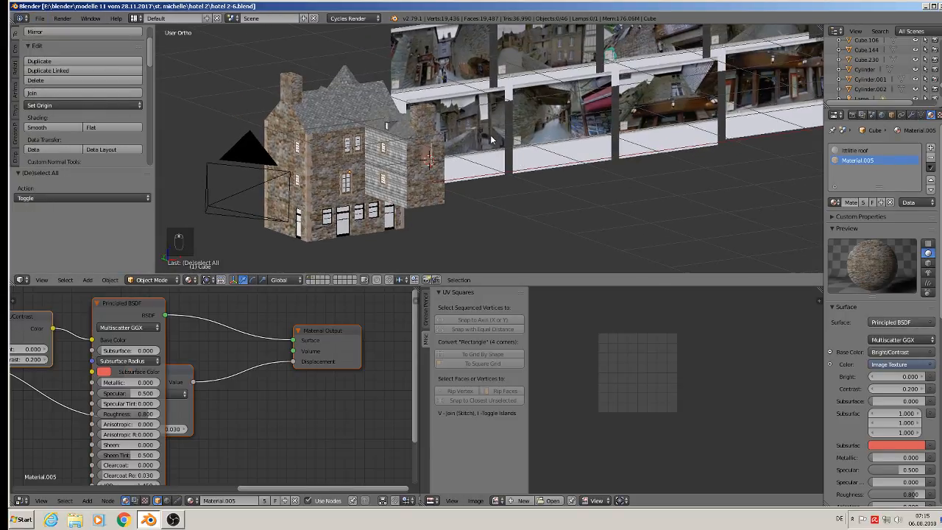
pyautogui.rightClick(496, 162)
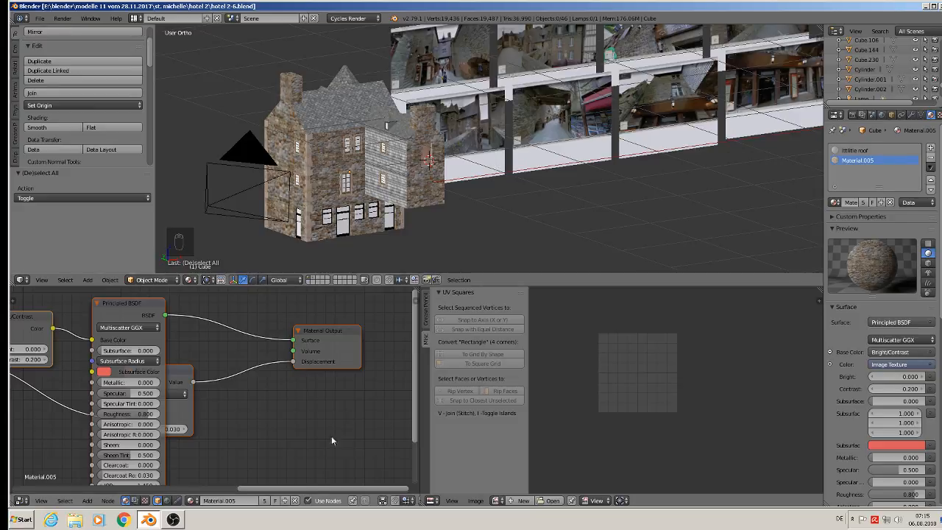
pyautogui.click(174, 520)
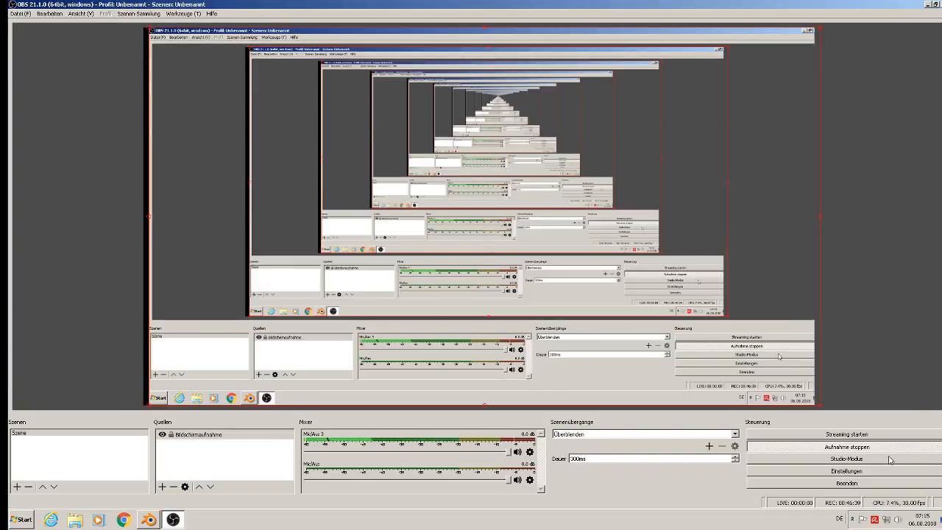